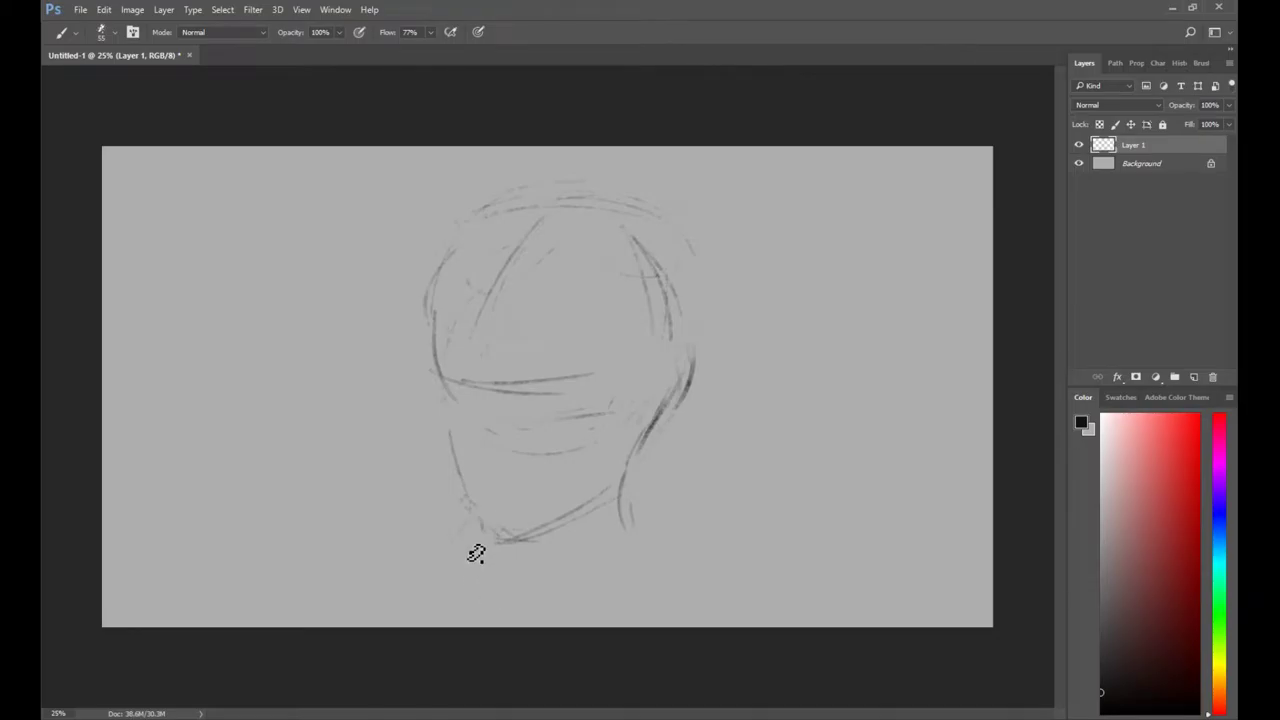
Rework the chin and jawline of the head sketch, clearing the old chin lines and redrawing them higher.
{"action": "mouse_move", "coordinate": [480, 522]}
{"action": "left_mouse_down"}
{"action": "mouse_move", "coordinate": [545, 547]}
{"action": "mouse_move", "coordinate": [598, 493]}
{"action": "mouse_move", "coordinate": [508, 524]}
{"action": "left_mouse_up"}
{"action": "key", "text": "e"}
{"action": "key", "text": "b"}
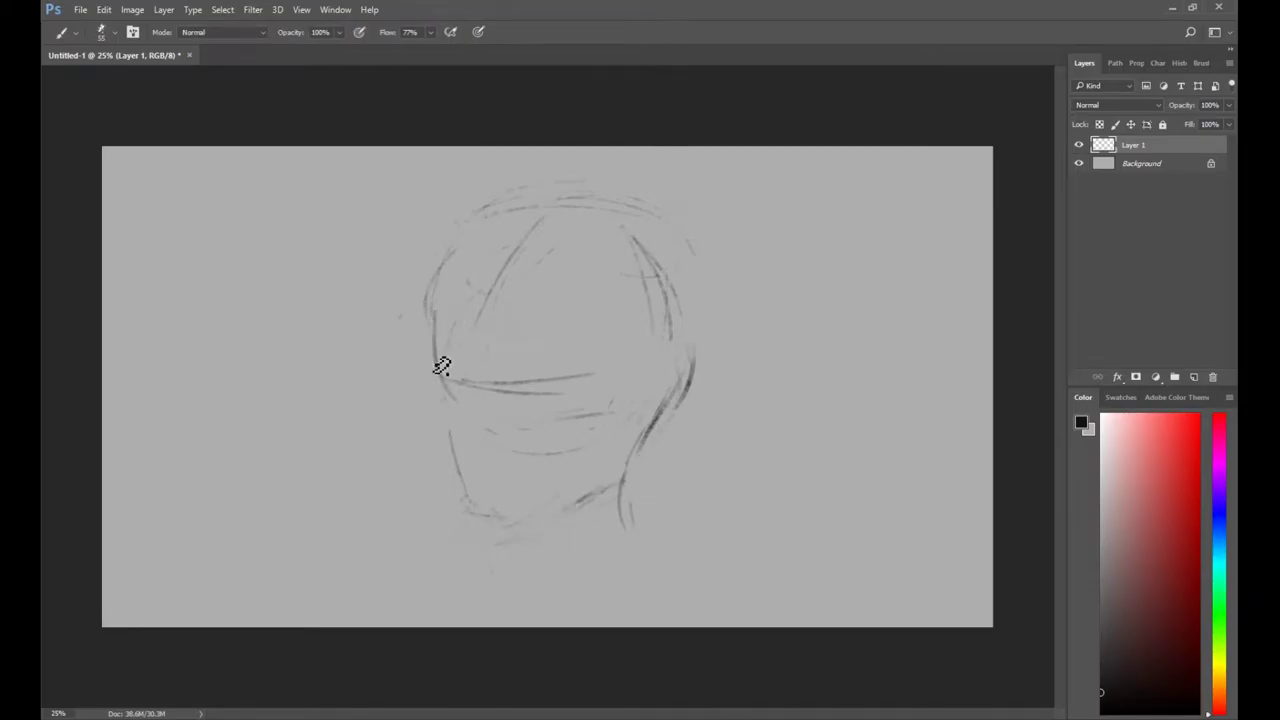
{"action": "left_click", "coordinate": [487, 385], "text": "ctrl"}
{"action": "key", "text": "ctrl+t"}
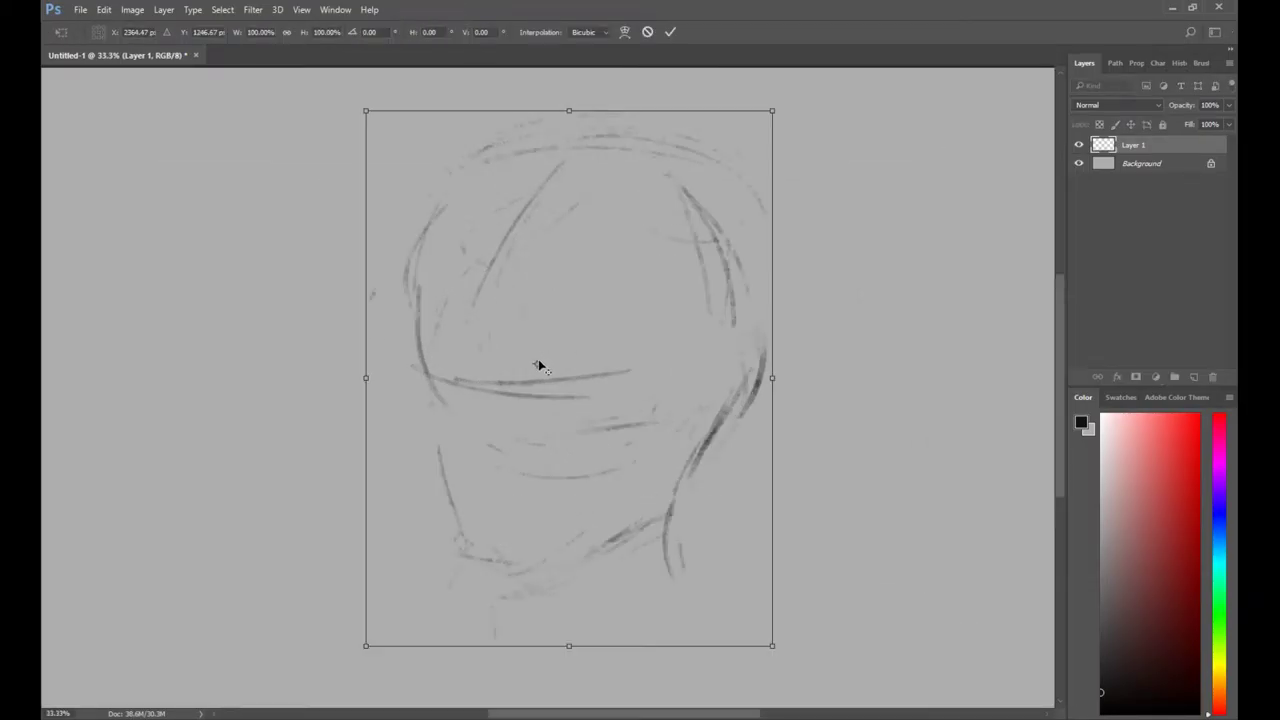
{"action": "key", "text": "Escape"}
Flip the head sketch on Layer 1 horizontally.
{"action": "key", "text": "z"}
{"action": "left_click", "coordinate": [544, 374], "text": "alt"}
{"action": "key", "text": "ctrl+t"}
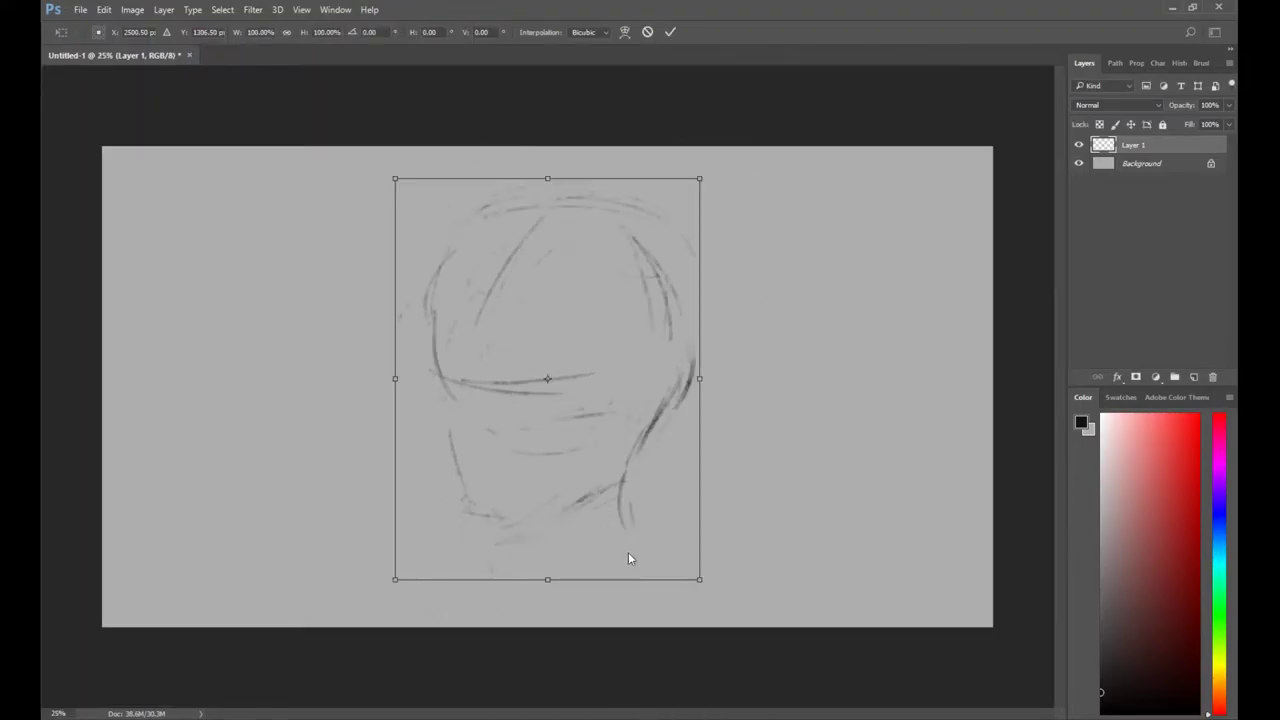
{"action": "left_click", "coordinate": [628, 558]}
{"action": "key", "text": "Return"}
{"action": "scroll", "coordinate": [320, 435], "scroll_direction": "up", "scroll_amount": 2}
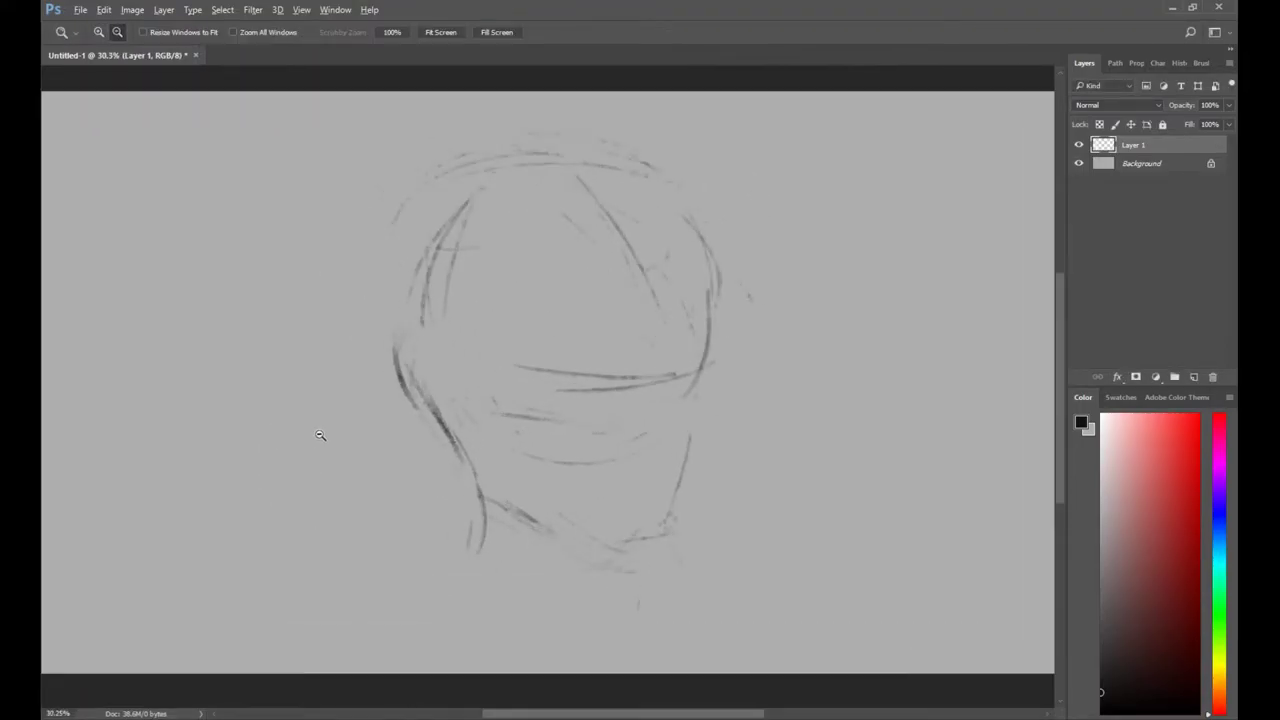
Shift the head sketch slightly down and to the left on the canvas.
{"action": "key", "text": "v"}
{"action": "key", "text": "z"}
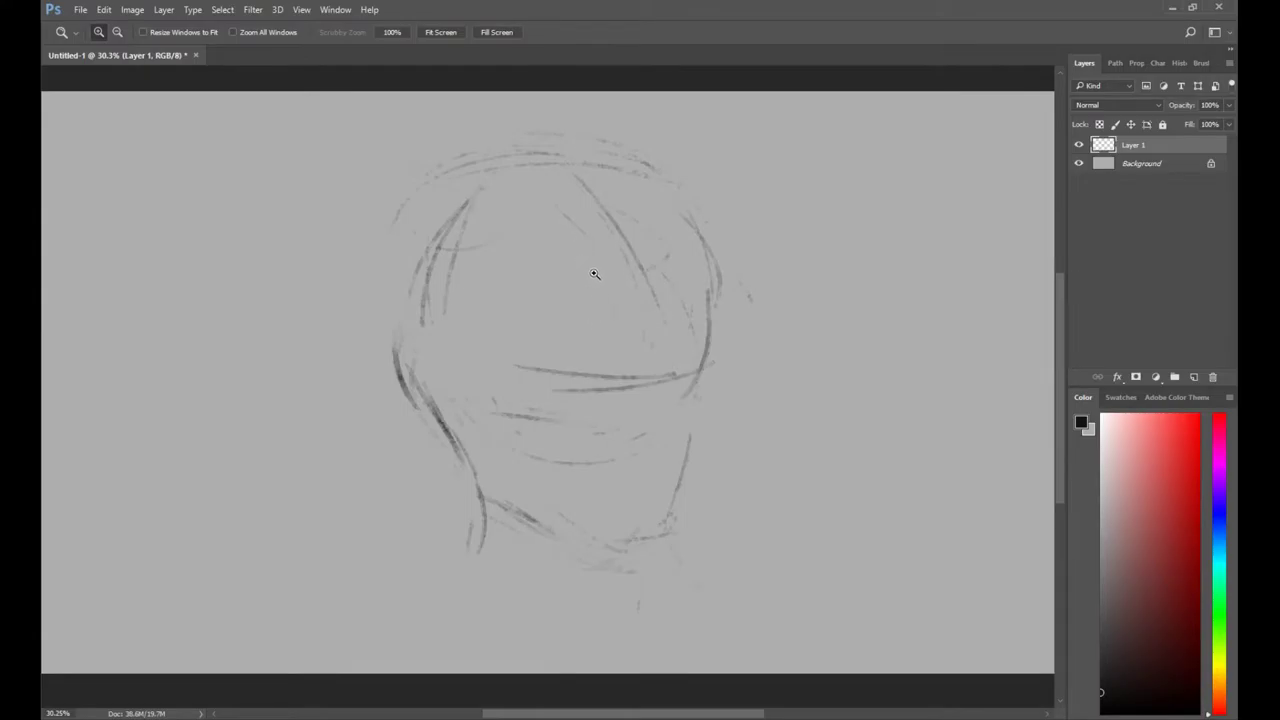
{"action": "left_click", "coordinate": [594, 274], "text": "alt"}
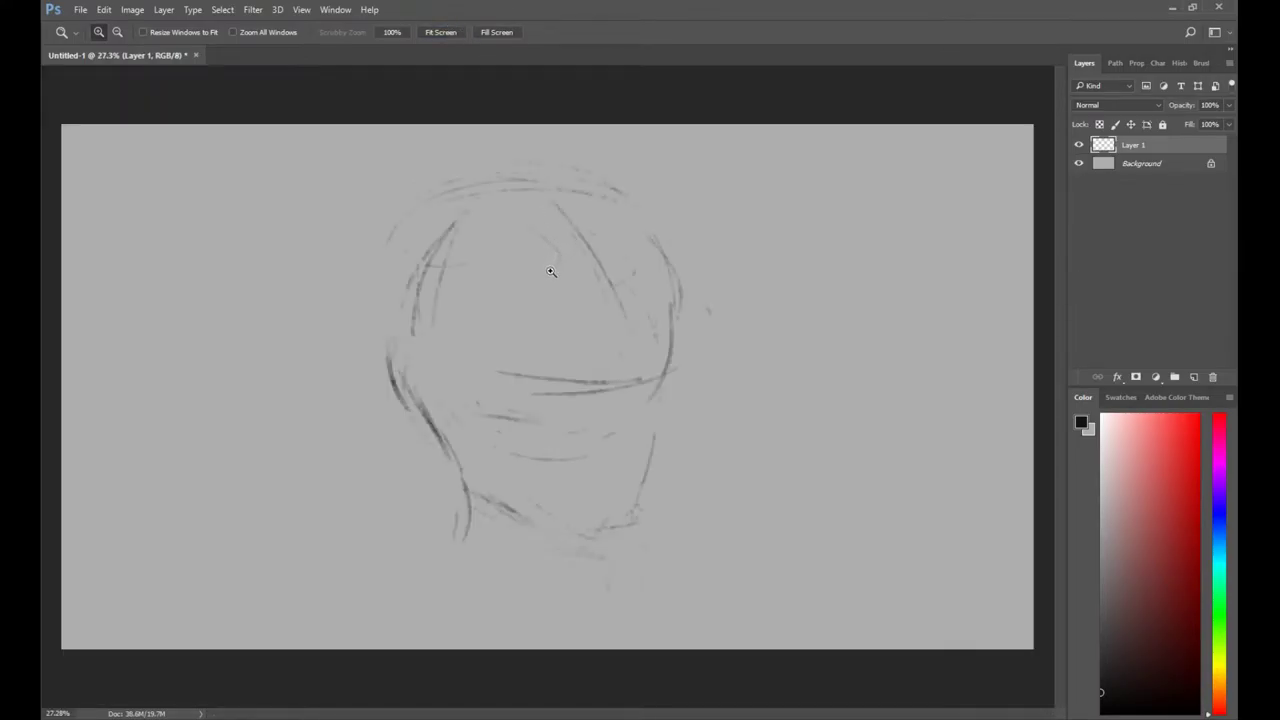
{"action": "left_click", "coordinate": [549, 315]}
{"action": "mouse_move", "coordinate": [570, 283]}
{"action": "left_mouse_down"}
{"action": "mouse_move", "coordinate": [574, 323]}
{"action": "mouse_move", "coordinate": [554, 300]}
{"action": "left_mouse_up"}
{"action": "key", "text": "ctrl"}
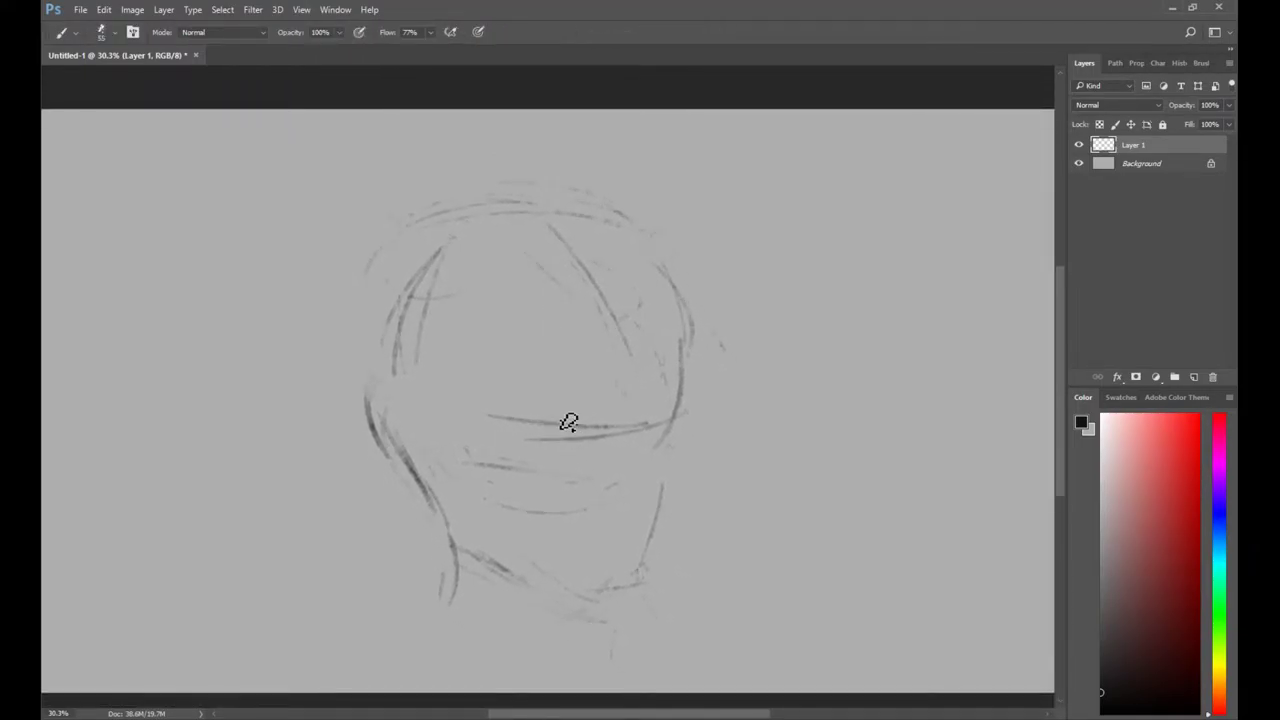
Refine the eye line and the cheek and jaw contours, and sketch the ear shape at the side of the head.
{"action": "mouse_move", "coordinate": [518, 418]}
{"action": "left_mouse_down"}
{"action": "mouse_move", "coordinate": [580, 437]}
{"action": "mouse_move", "coordinate": [677, 417]}
{"action": "mouse_move", "coordinate": [656, 573]}
{"action": "left_mouse_up"}
{"action": "key", "text": "ctrl+z"}
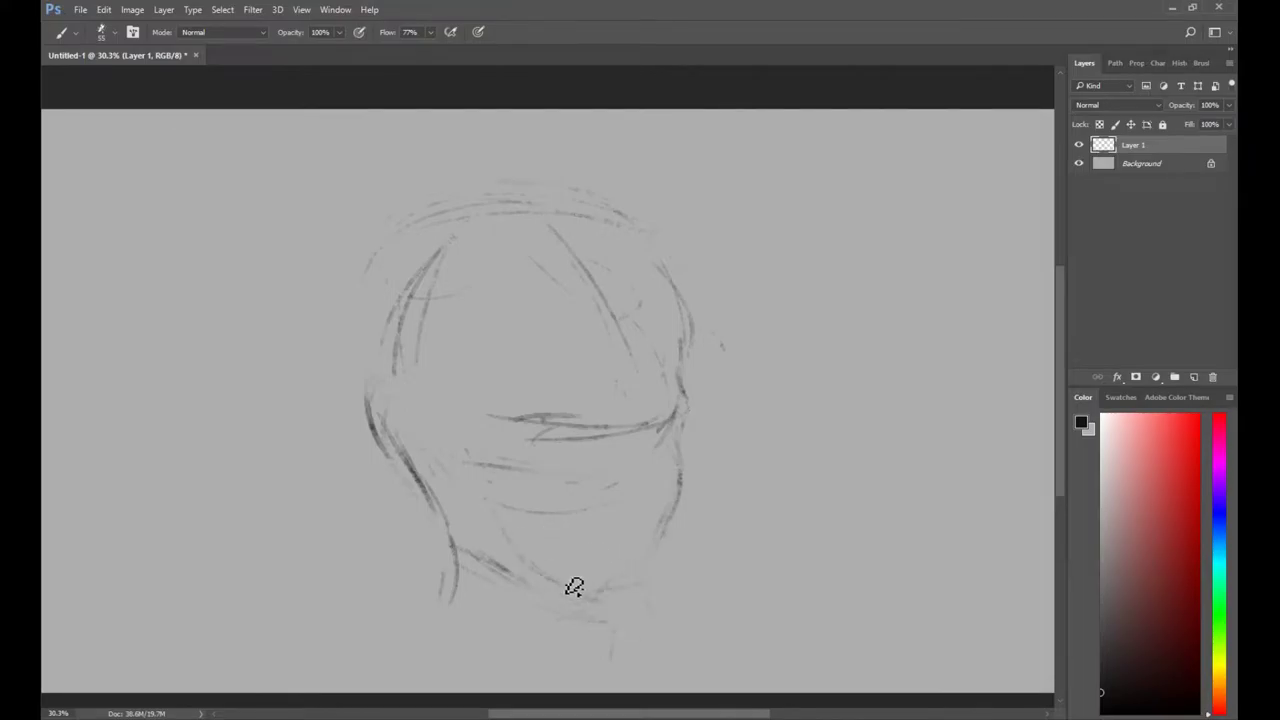
{"action": "mouse_move", "coordinate": [388, 430]}
{"action": "left_mouse_down"}
{"action": "mouse_move", "coordinate": [407, 400]}
{"action": "mouse_move", "coordinate": [369, 384]}
{"action": "mouse_move", "coordinate": [441, 416]}
{"action": "mouse_move", "coordinate": [470, 481]}
{"action": "left_mouse_up"}
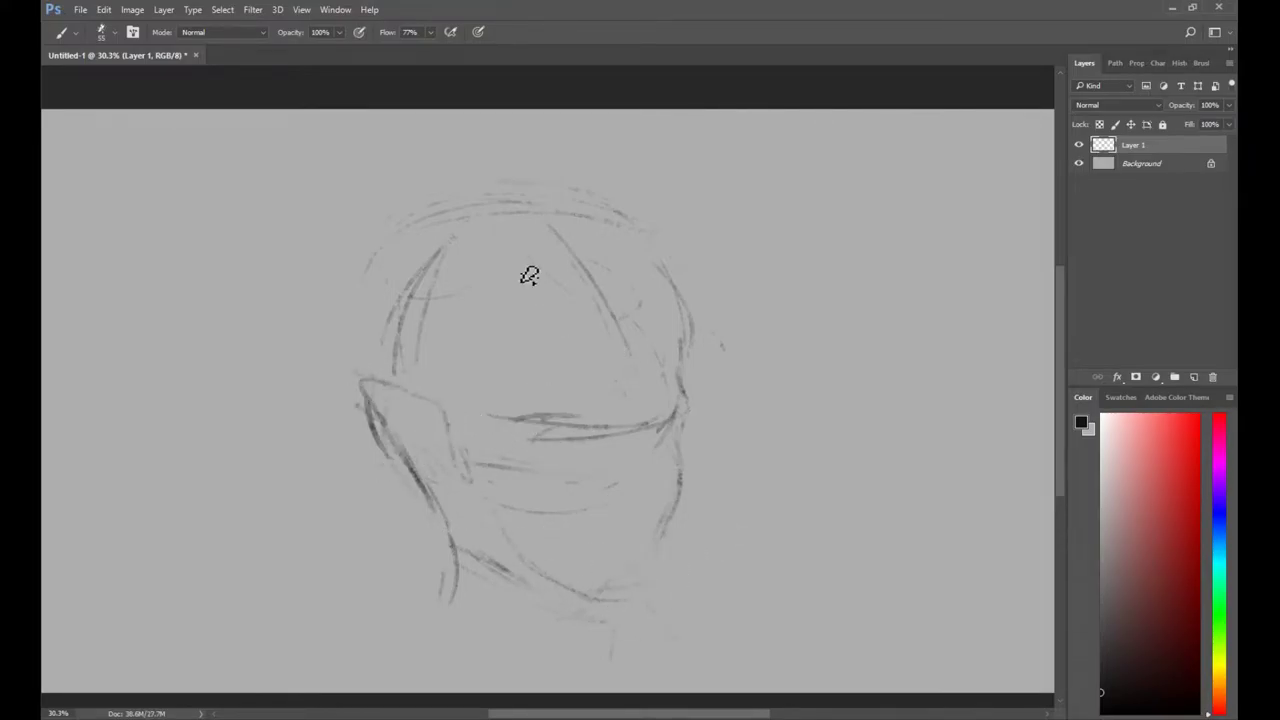
Strengthen the contour of the crown, back of the head and forehead, cleaning up the brow edge with the Eraser.
{"action": "left_click_drag", "start_coordinate": [450, 222], "coordinate": [342, 316]}
{"action": "left_click_drag", "start_coordinate": [655, 255], "coordinate": [690, 368]}
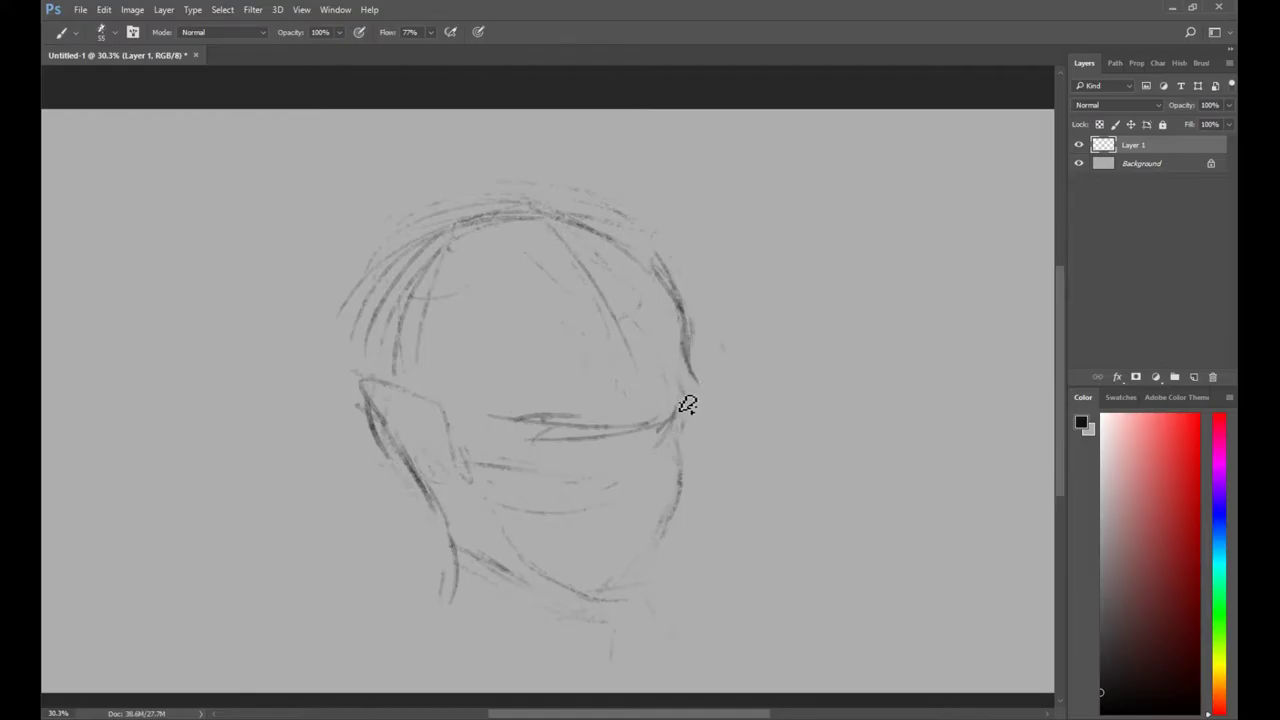
{"action": "key", "text": "e"}
{"action": "key", "text": "b"}
{"action": "key", "text": "e"}
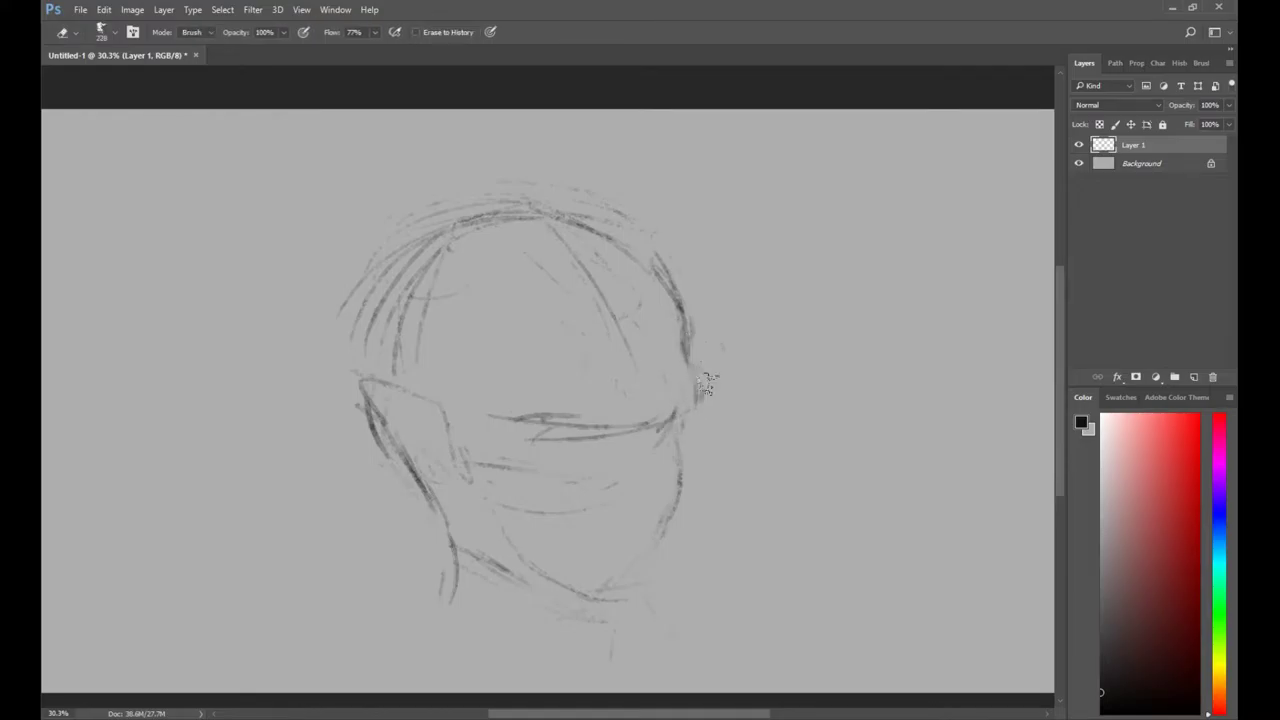
{"action": "key", "text": "b"}
{"action": "left_click_drag", "start_coordinate": [546, 215], "coordinate": [394, 294]}
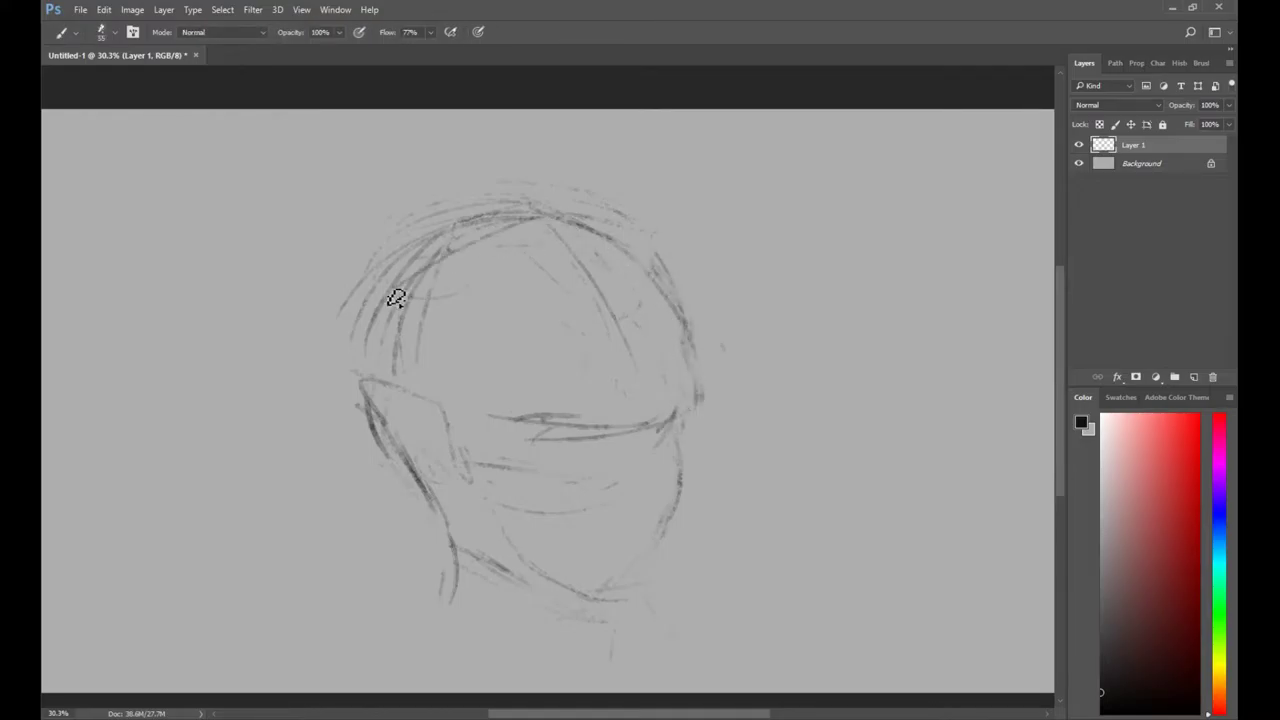
Soften the stray lines above the crown and move the whole sketch up and to the left.
{"action": "key", "text": "e"}
{"action": "mouse_move", "coordinate": [405, 232]}
{"action": "left_mouse_down"}
{"action": "mouse_move", "coordinate": [580, 170]}
{"action": "mouse_move", "coordinate": [610, 202]}
{"action": "left_mouse_up"}
{"action": "key", "text": "v"}
{"action": "left_click_drag", "start_coordinate": [580, 492], "coordinate": [540, 422]}
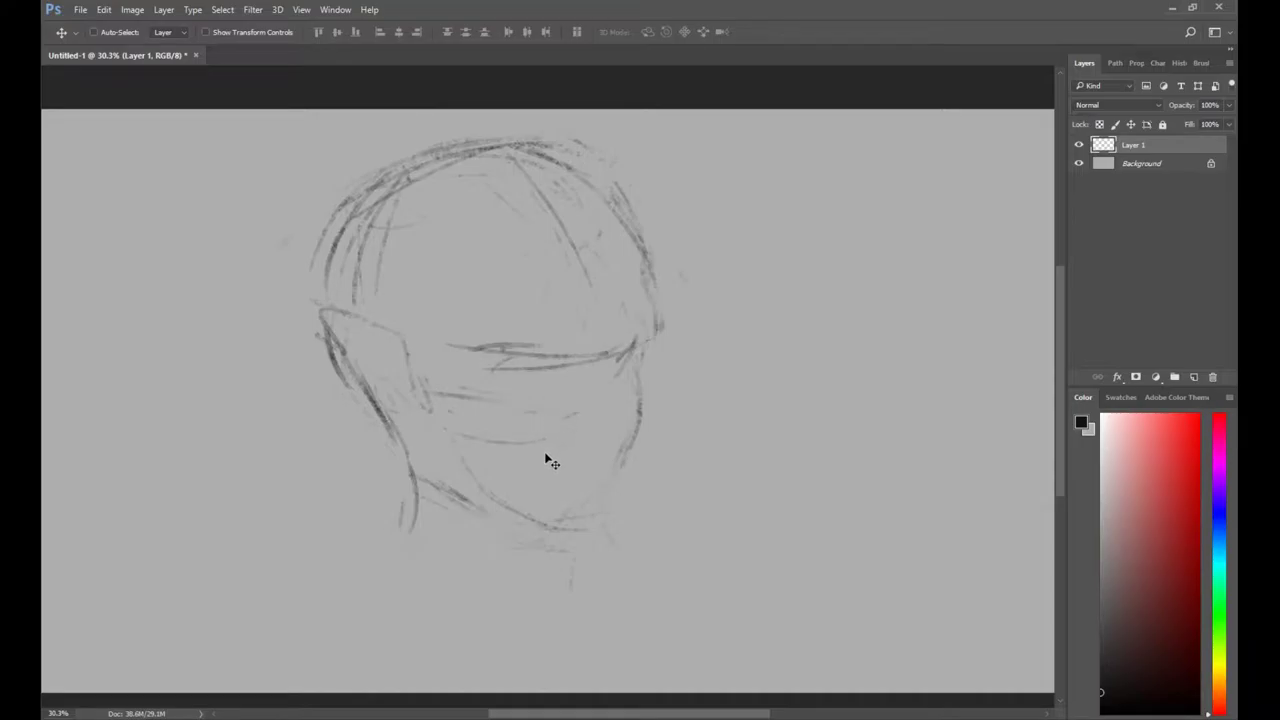
Lighten the horizontal eye guide lines and sketch a lighter line above the near eye.
{"action": "key", "text": "e"}
{"action": "left_click_drag", "start_coordinate": [490, 352], "coordinate": [606, 349]}
{"action": "key", "text": "b"}
{"action": "left_click_drag", "start_coordinate": [472, 321], "coordinate": [530, 314]}
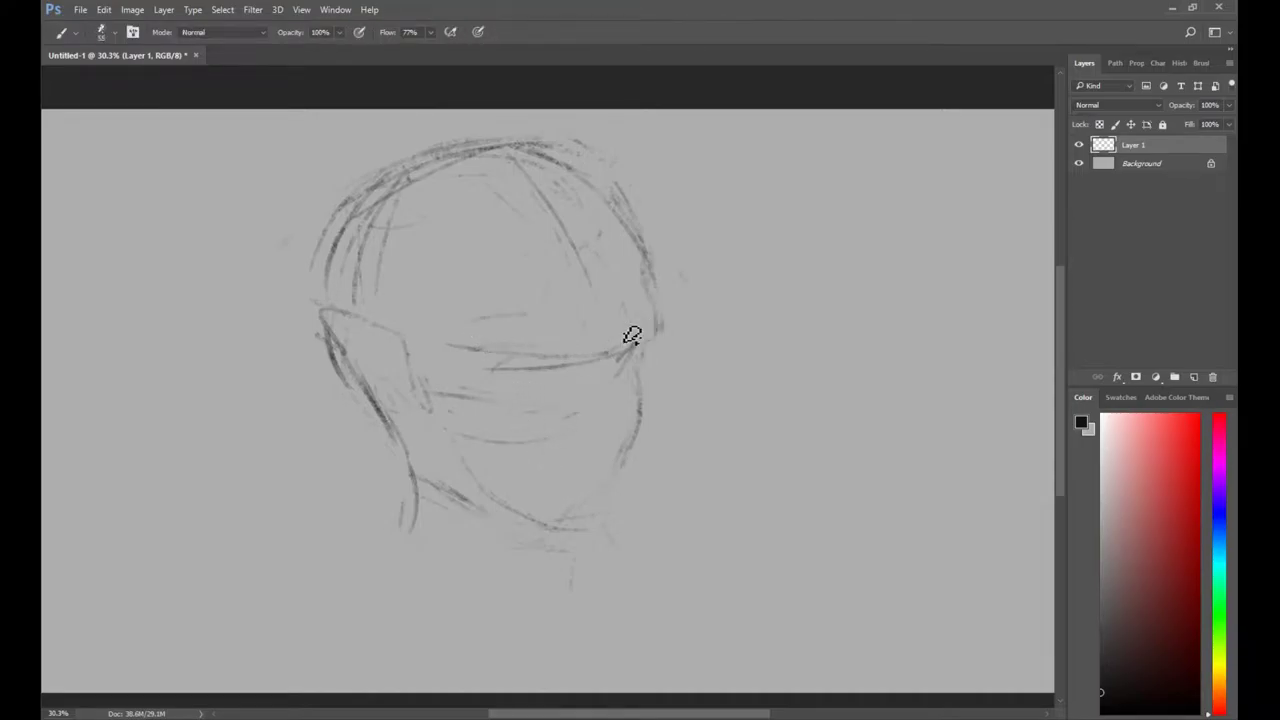
{"action": "key", "text": "e"}
{"action": "left_click_drag", "start_coordinate": [622, 350], "coordinate": [528, 358]}
Build up the top of the head with curved strokes from the back of the skull to the forehead.
{"action": "key", "text": "b"}
{"action": "left_click_drag", "start_coordinate": [350, 190], "coordinate": [515, 138]}
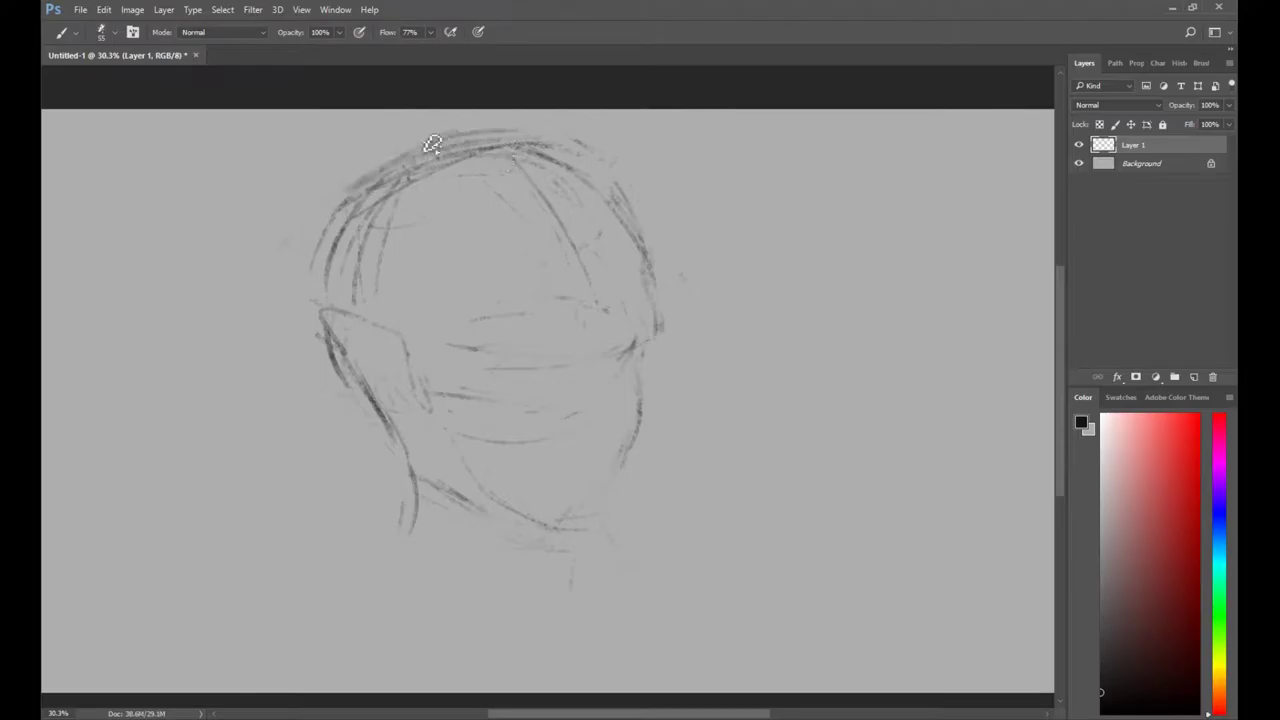
{"action": "left_click_drag", "start_coordinate": [428, 137], "coordinate": [592, 200]}
Erase the upper ear line, then redraw it lower and sketch the brow and eye lines.
{"action": "key", "text": "e"}
{"action": "left_click_drag", "start_coordinate": [326, 325], "coordinate": [392, 330]}
{"action": "key", "text": "b"}
{"action": "mouse_move", "coordinate": [320, 355]}
{"action": "left_mouse_down"}
{"action": "mouse_move", "coordinate": [378, 322]}
{"action": "mouse_move", "coordinate": [607, 311]}
{"action": "left_mouse_up"}
{"action": "left_click_drag", "start_coordinate": [598, 337], "coordinate": [634, 341]}
{"action": "left_click_drag", "start_coordinate": [484, 348], "coordinate": [536, 356]}
Place short marks for the mouth and the base of the nose.
{"action": "mouse_move", "coordinate": [532, 479]}
{"action": "left_mouse_down"}
{"action": "mouse_move", "coordinate": [590, 461]}
{"action": "mouse_move", "coordinate": [548, 466]}
{"action": "left_mouse_up"}
{"action": "key", "text": "e"}
{"action": "key", "text": "b"}
{"action": "key", "text": "e"}
{"action": "key", "text": "b"}
{"action": "left_click_drag", "start_coordinate": [569, 398], "coordinate": [583, 398]}
Redraw the jawline and the far side of the chin with darker strokes.
{"action": "left_click_drag", "start_coordinate": [490, 496], "coordinate": [568, 522]}
{"action": "key", "text": "e"}
{"action": "key", "text": "b"}
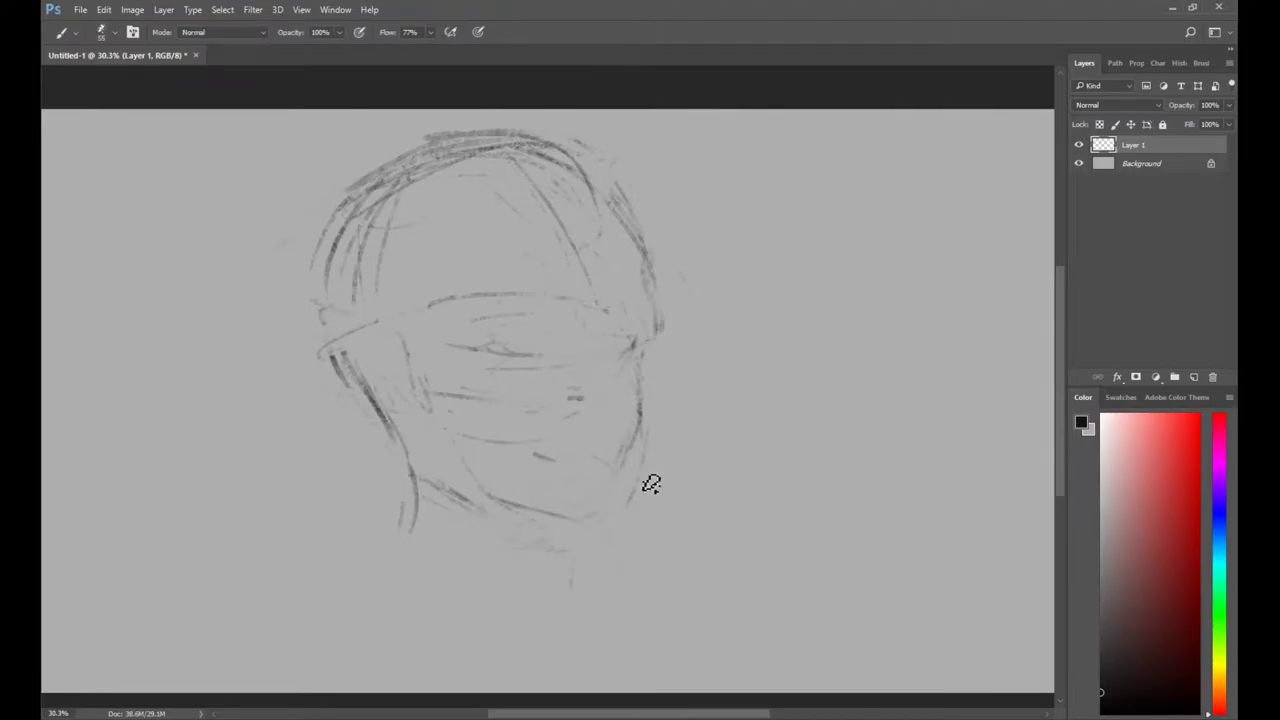
{"action": "mouse_move", "coordinate": [651, 484]}
{"action": "left_mouse_down"}
{"action": "mouse_move", "coordinate": [559, 550]}
{"action": "mouse_move", "coordinate": [638, 454]}
{"action": "mouse_move", "coordinate": [594, 523]}
{"action": "left_mouse_up"}
{"action": "key", "text": "e"}
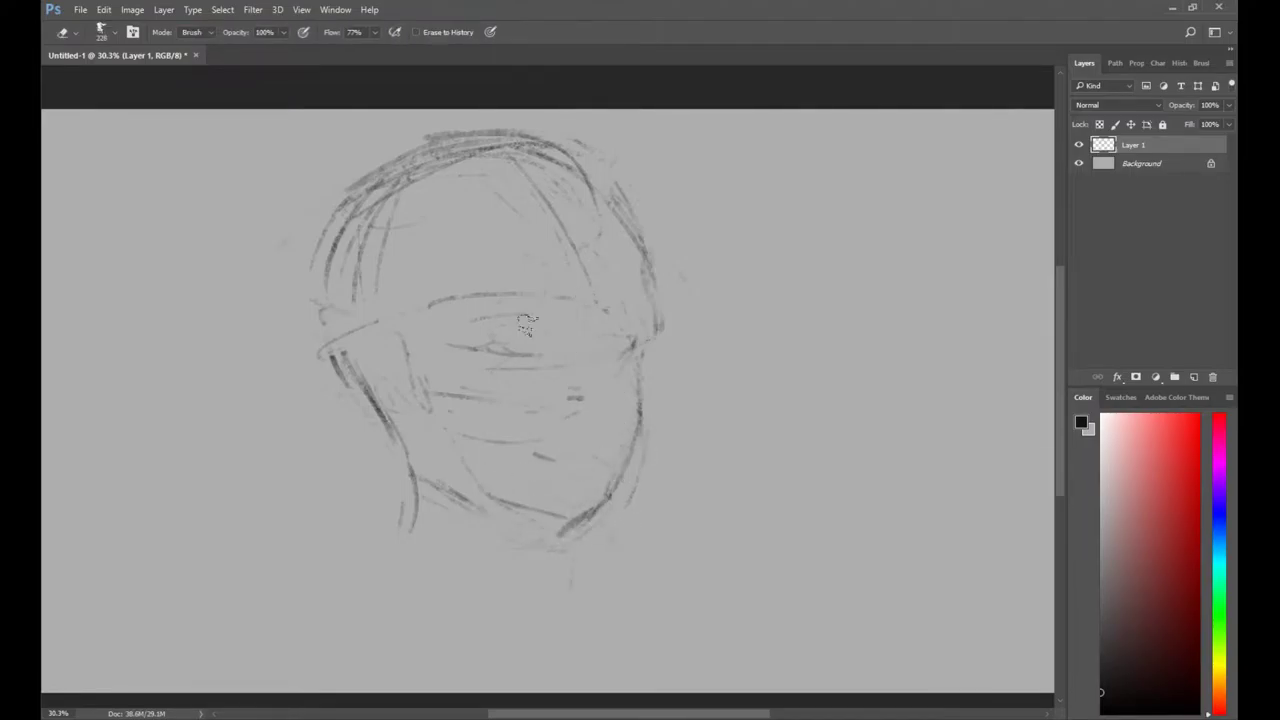
Sketch the inner ear and earlobe strokes.
{"action": "key", "text": "b"}
{"action": "left_click_drag", "start_coordinate": [342, 350], "coordinate": [360, 349]}
{"action": "left_click_drag", "start_coordinate": [395, 406], "coordinate": [391, 394]}
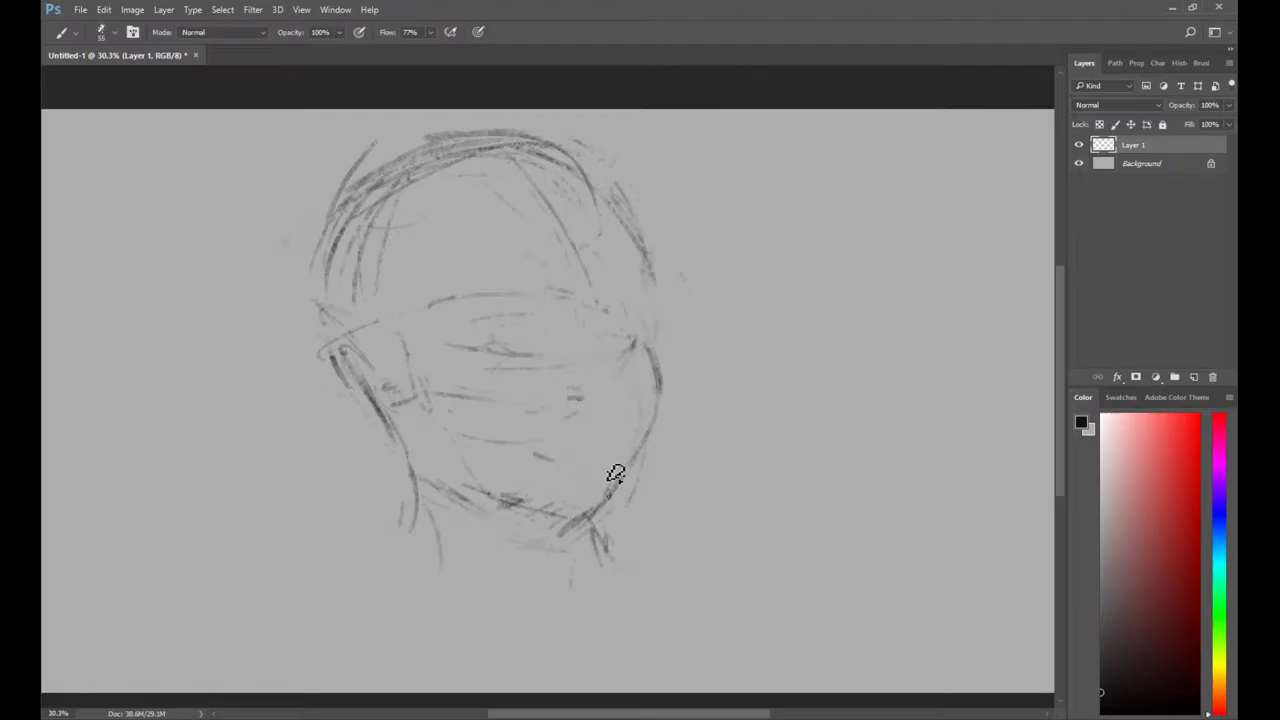
Thin the far cheek contour with the Eraser, and redraw the far temple and the near eyebrow.
{"action": "key", "text": "e"}
{"action": "left_click_drag", "start_coordinate": [657, 352], "coordinate": [660, 390]}
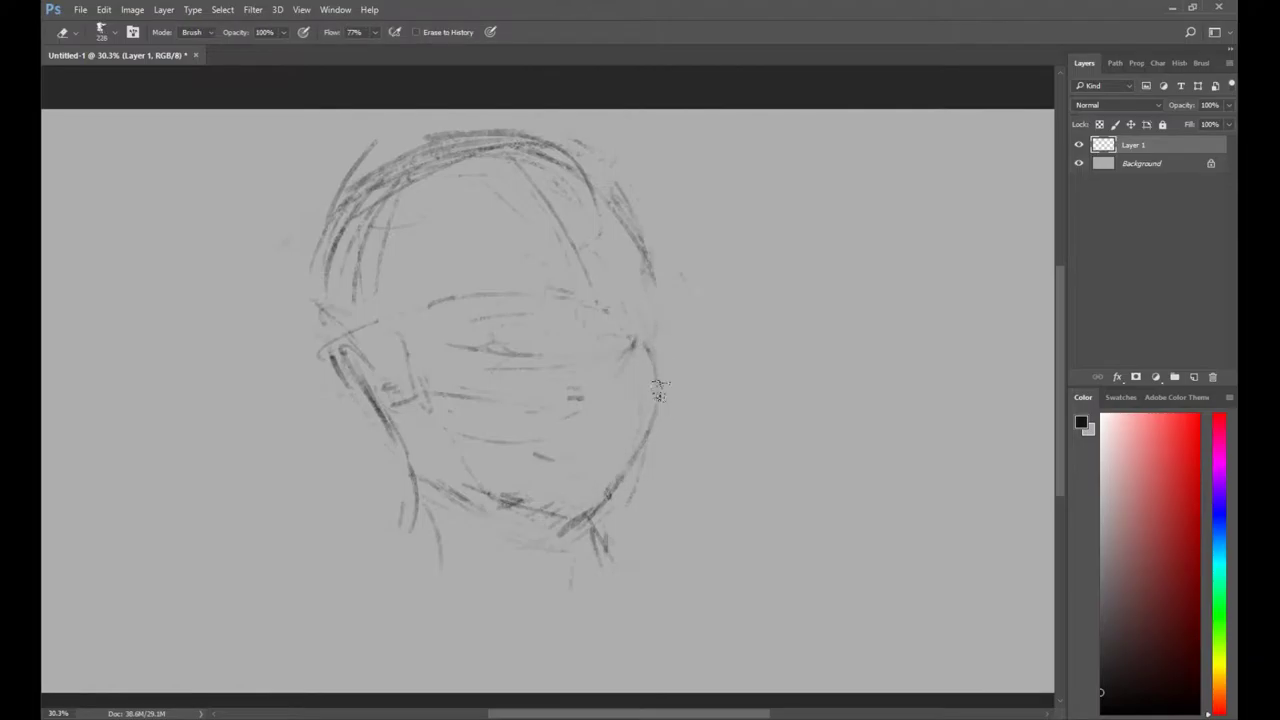
{"action": "key", "text": "b"}
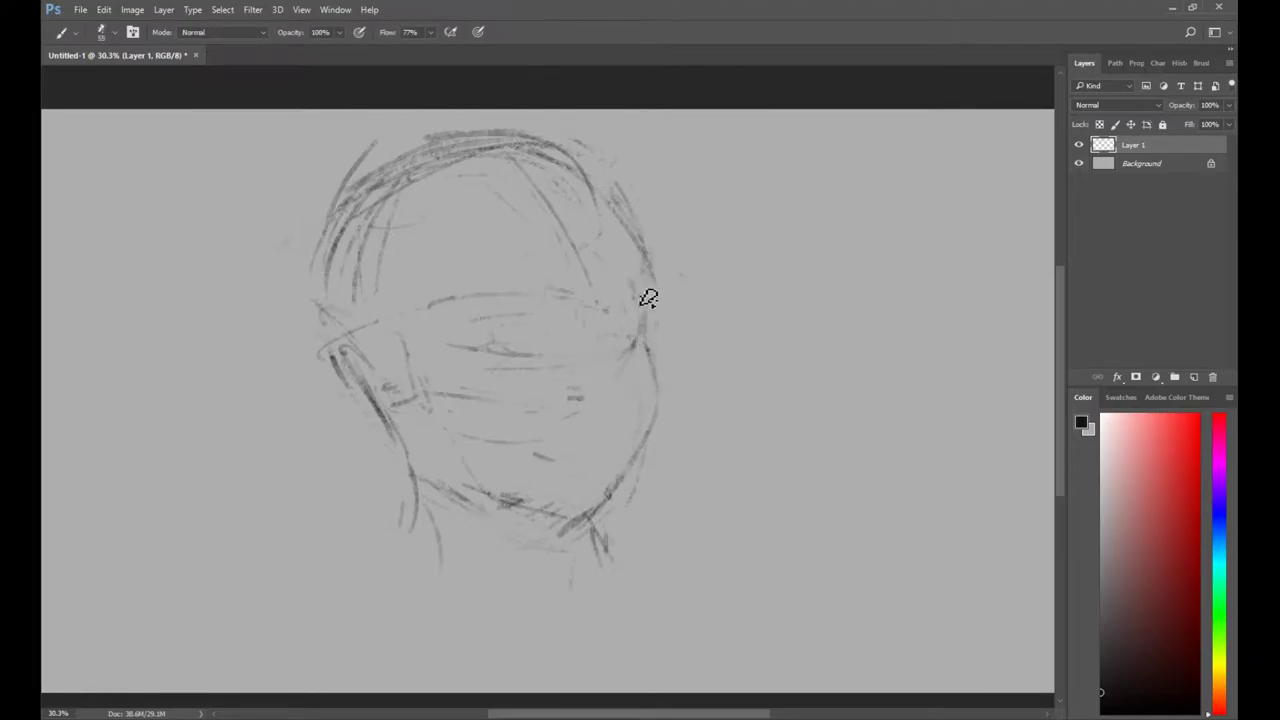
{"action": "mouse_move", "coordinate": [634, 284]}
{"action": "left_mouse_down"}
{"action": "mouse_move", "coordinate": [643, 316]}
{"action": "mouse_move", "coordinate": [627, 306]}
{"action": "left_mouse_up"}
{"action": "left_click_drag", "start_coordinate": [500, 298], "coordinate": [545, 293]}
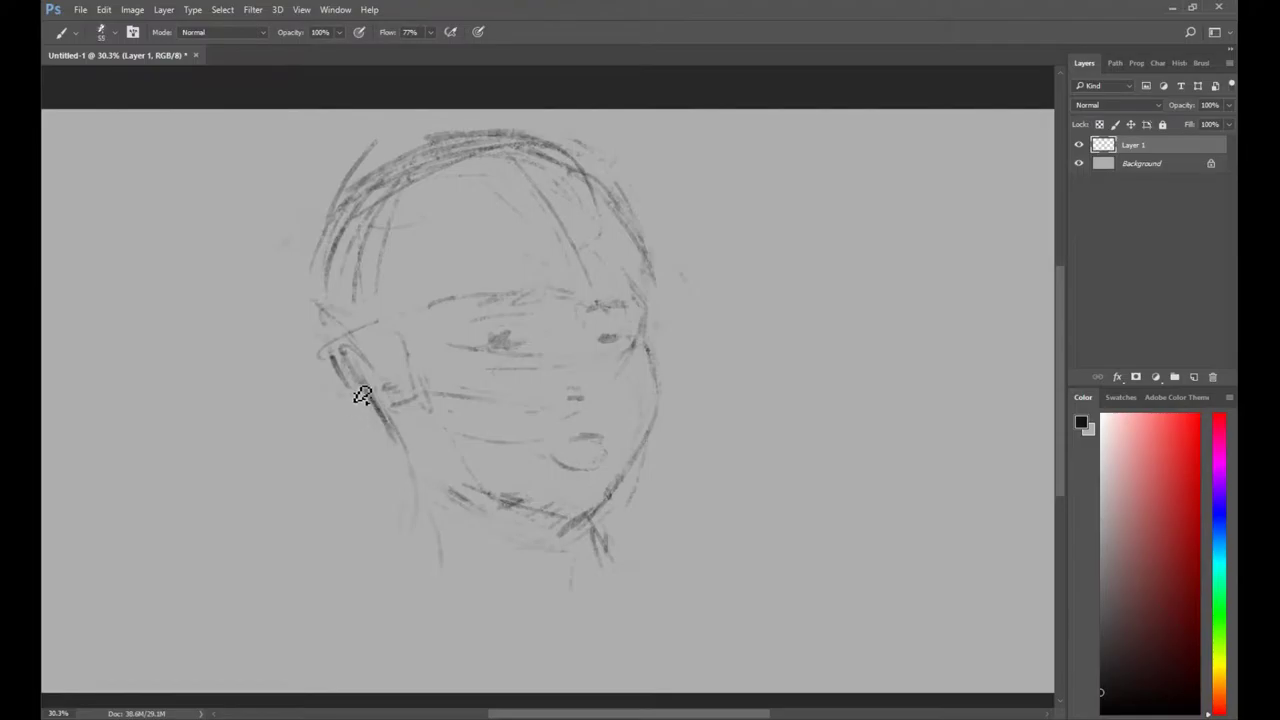
Redraw both sides of the neck and add the first shoulder and collarbone strokes at its base.
{"action": "left_click_drag", "start_coordinate": [362, 398], "coordinate": [403, 524]}
{"action": "left_click_drag", "start_coordinate": [409, 450], "coordinate": [419, 545]}
{"action": "key", "text": "e"}
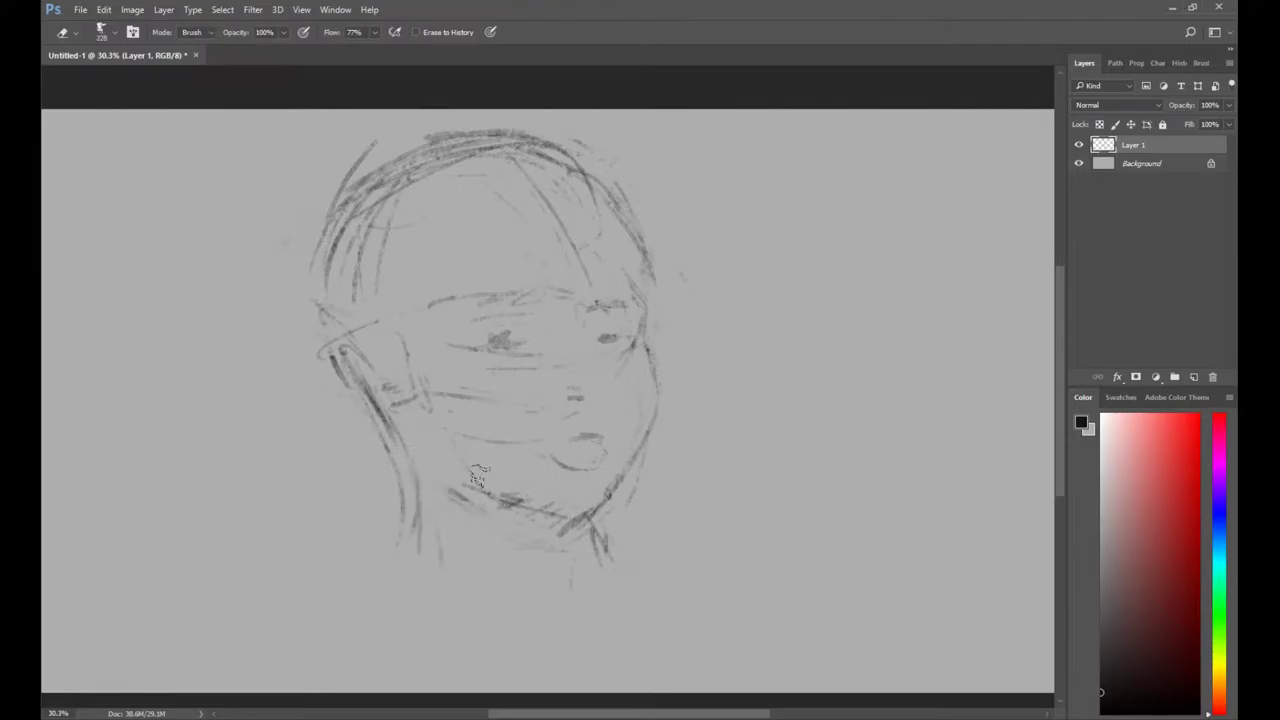
{"action": "mouse_move", "coordinate": [598, 540]}
{"action": "left_mouse_down"}
{"action": "mouse_move", "coordinate": [580, 512]}
{"action": "mouse_move", "coordinate": [560, 610]}
{"action": "left_mouse_up"}
{"action": "key", "text": "b"}
{"action": "left_click_drag", "start_coordinate": [580, 520], "coordinate": [570, 580]}
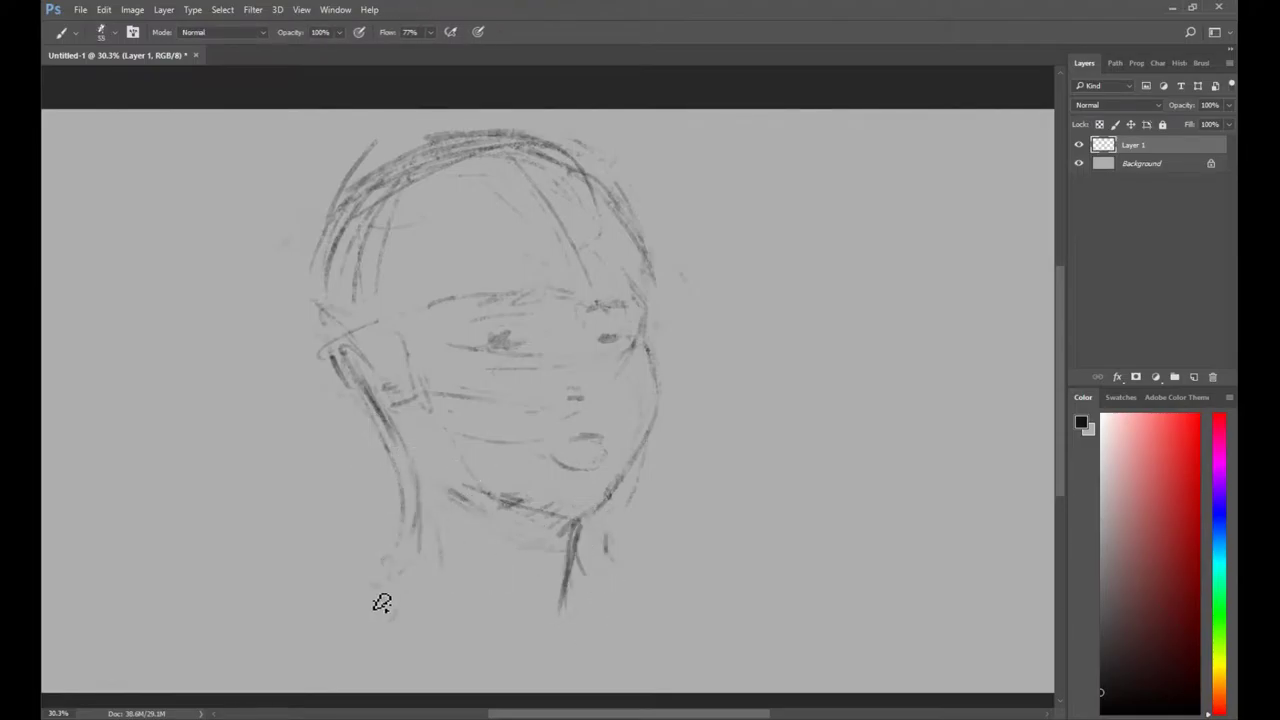
{"action": "left_click_drag", "start_coordinate": [382, 603], "coordinate": [350, 618]}
{"action": "left_click_drag", "start_coordinate": [410, 580], "coordinate": [440, 612]}
Lighten the chin and mouth lines with the Eraser and redraw the lips.
{"action": "key", "text": "e"}
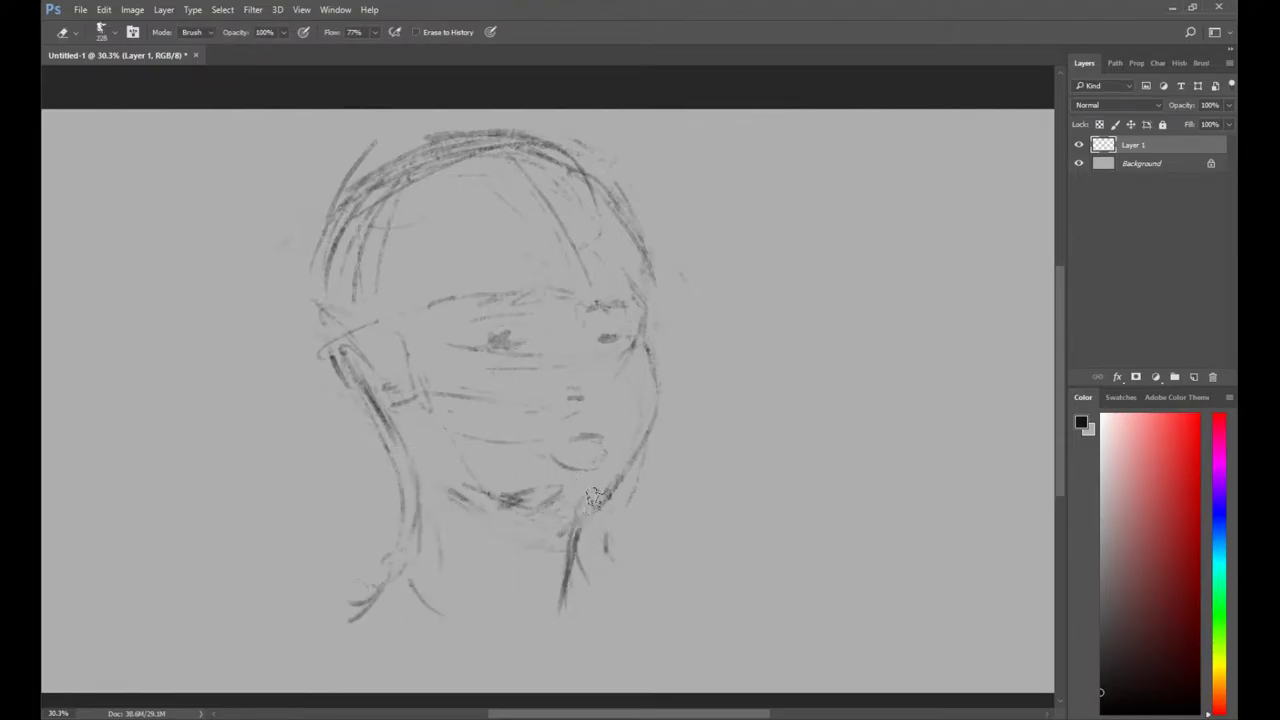
{"action": "key", "text": "b"}
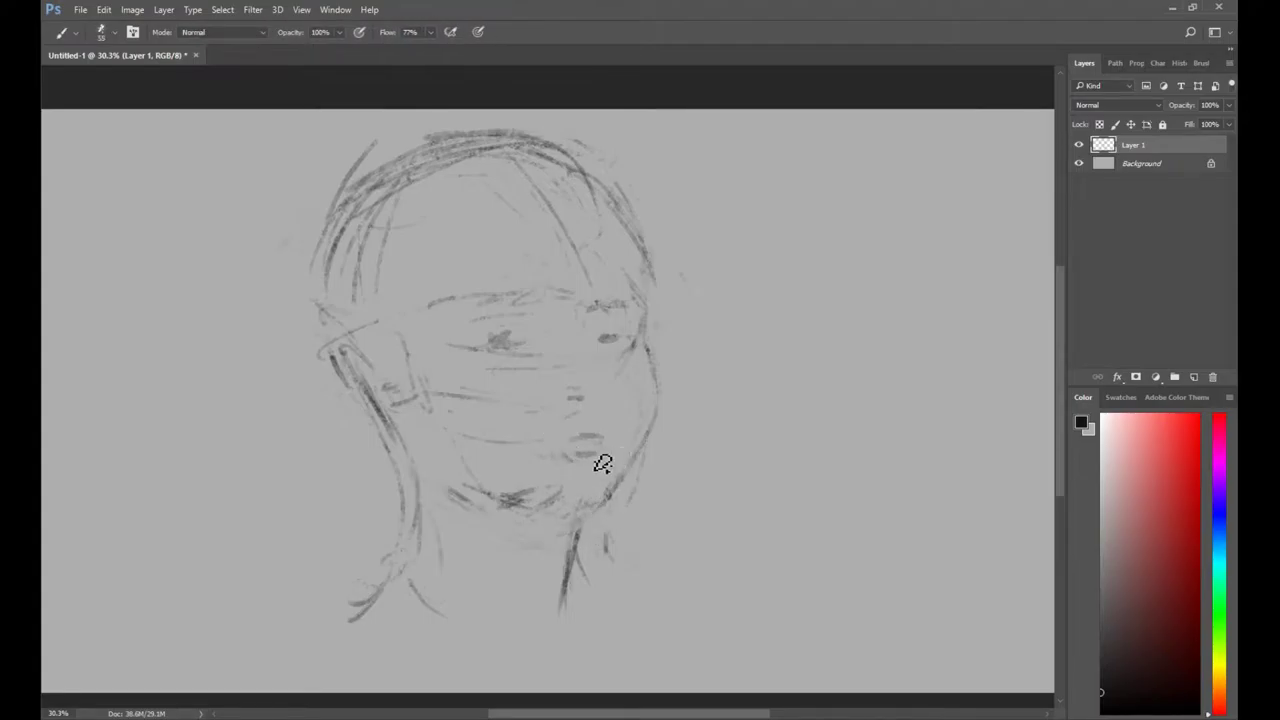
{"action": "left_click_drag", "start_coordinate": [577, 442], "coordinate": [611, 443]}
{"action": "key", "text": "e"}
{"action": "key", "text": "b"}
Define the near eye's lids and the far eye's upper lid, alternating Brush strokes with erasing.
{"action": "mouse_move", "coordinate": [482, 360]}
{"action": "left_mouse_down"}
{"action": "mouse_move", "coordinate": [527, 336]}
{"action": "mouse_move", "coordinate": [485, 339]}
{"action": "mouse_move", "coordinate": [485, 351]}
{"action": "mouse_move", "coordinate": [468, 343]}
{"action": "left_mouse_up"}
{"action": "key", "text": "ctrl+z"}
{"action": "key", "text": "e"}
{"action": "key", "text": "b"}
{"action": "key", "text": "e"}
{"action": "key", "text": "b"}
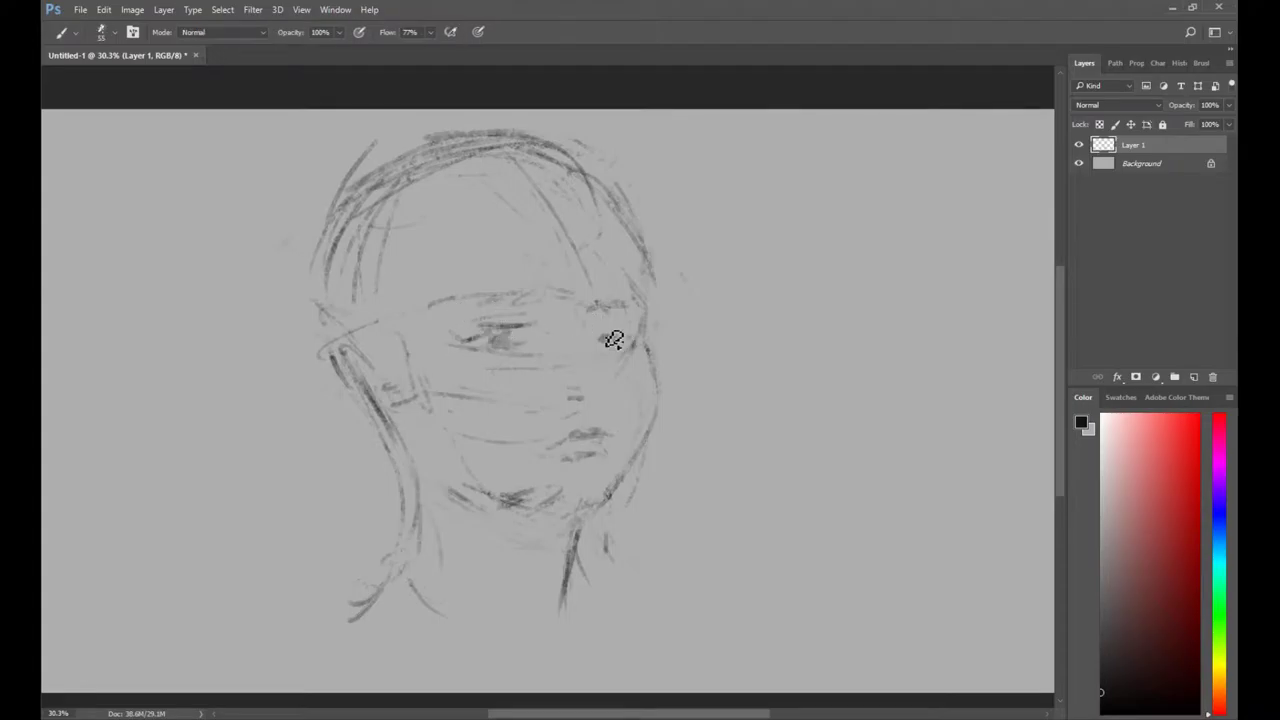
{"action": "left_click_drag", "start_coordinate": [596, 325], "coordinate": [613, 323]}
{"action": "key", "text": "e"}
{"action": "key", "text": "b"}
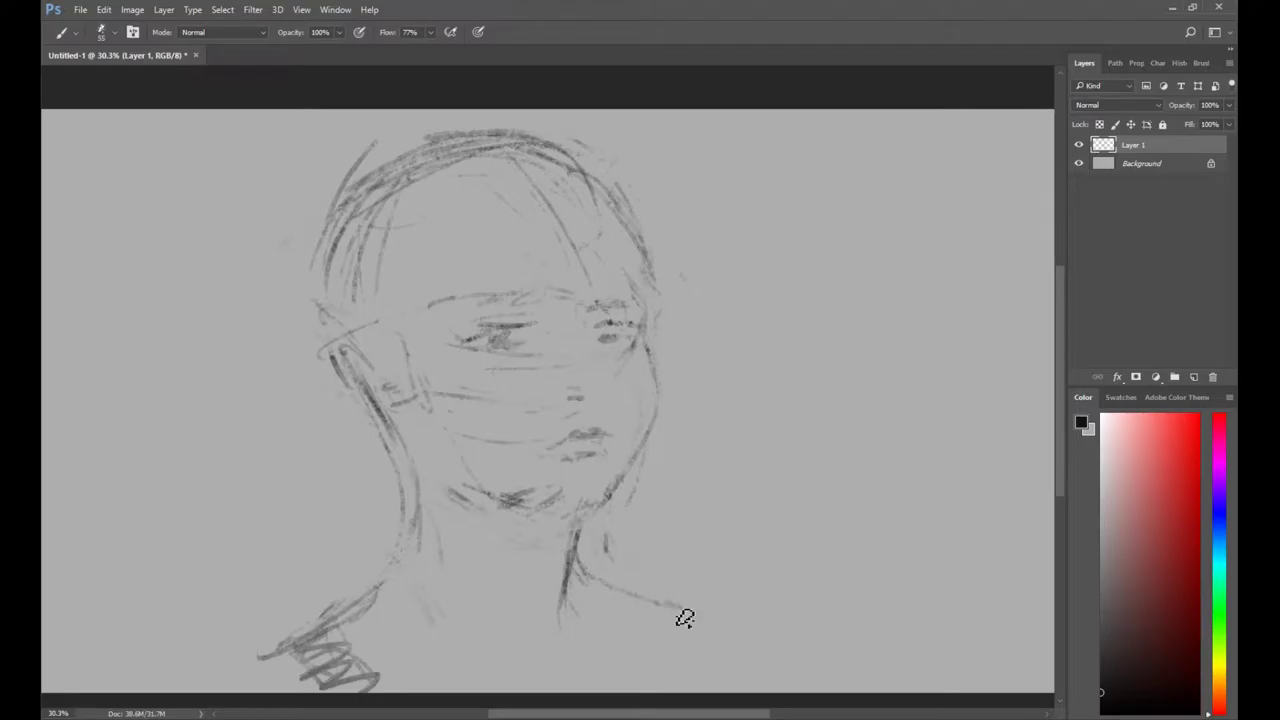
Extend the far shoulder line outward and add a collarbone stroke beneath it.
{"action": "left_click_drag", "start_coordinate": [688, 609], "coordinate": [737, 618]}
{"action": "left_click_drag", "start_coordinate": [686, 640], "coordinate": [638, 668]}
Erase the outer strokes along the back of the head, the ear and the crown to slim the skull.
{"action": "key", "text": "e"}
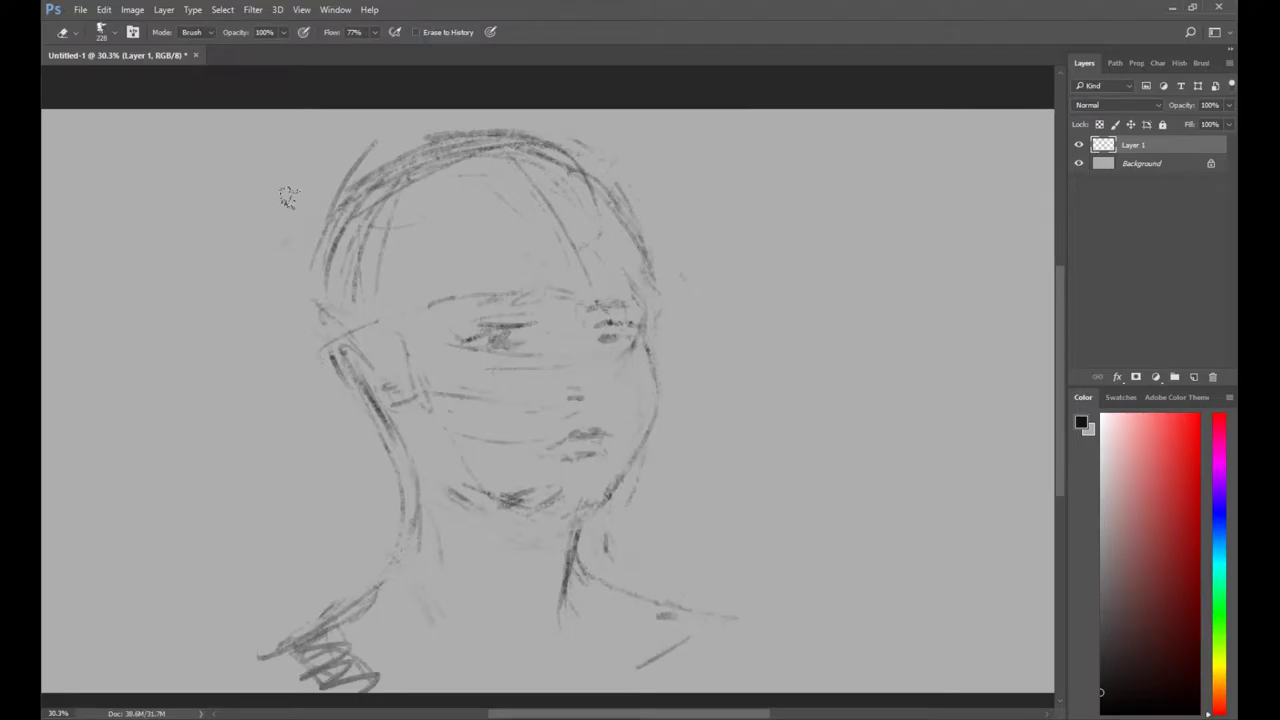
{"action": "left_click_drag", "start_coordinate": [322, 370], "coordinate": [334, 194]}
{"action": "key", "text": "b"}
{"action": "key", "text": "e"}
{"action": "mouse_move", "coordinate": [520, 126]}
{"action": "left_mouse_down"}
{"action": "mouse_move", "coordinate": [287, 160]}
{"action": "mouse_move", "coordinate": [478, 119]}
{"action": "left_mouse_up"}
{"action": "key", "text": "b"}
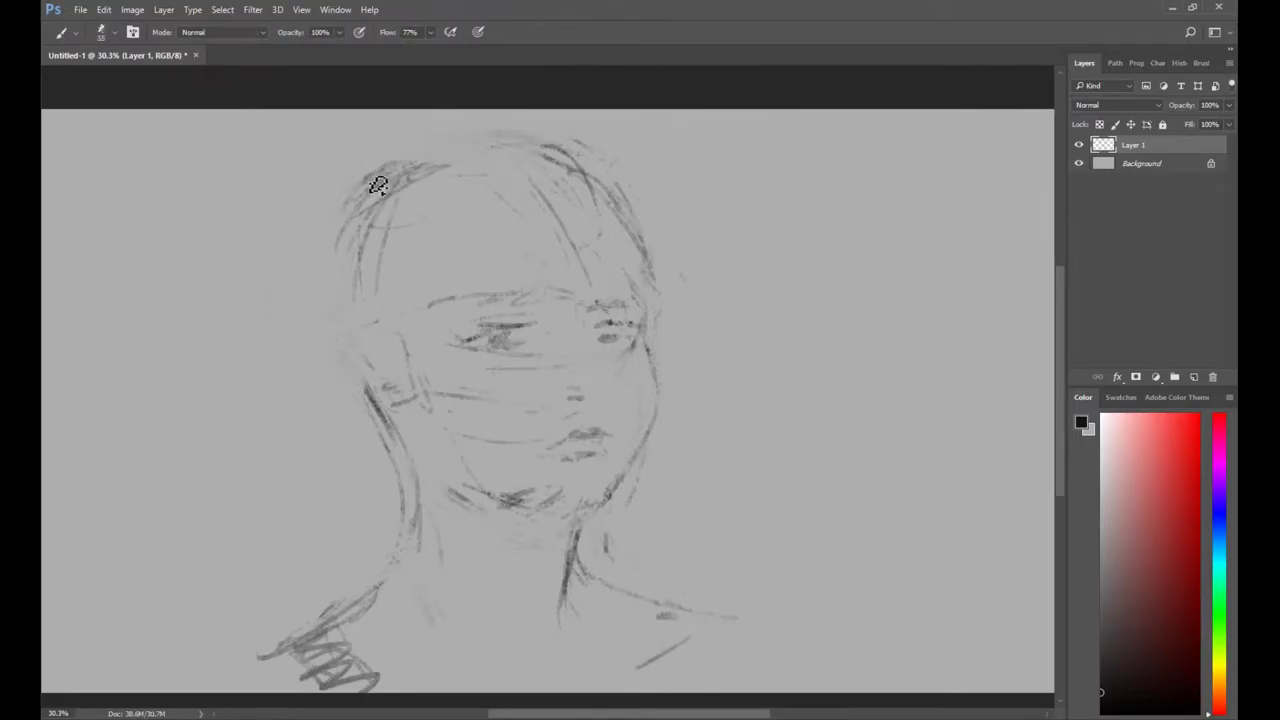
Redraw the hair contour across the crown and down the back of the head.
{"action": "left_click_drag", "start_coordinate": [378, 186], "coordinate": [530, 166]}
{"action": "left_click_drag", "start_coordinate": [414, 169], "coordinate": [534, 167]}
{"action": "left_click_drag", "start_coordinate": [478, 133], "coordinate": [606, 161]}
{"action": "mouse_move", "coordinate": [515, 144]}
{"action": "left_mouse_down"}
{"action": "mouse_move", "coordinate": [399, 207]}
{"action": "mouse_move", "coordinate": [343, 296]}
{"action": "left_mouse_up"}
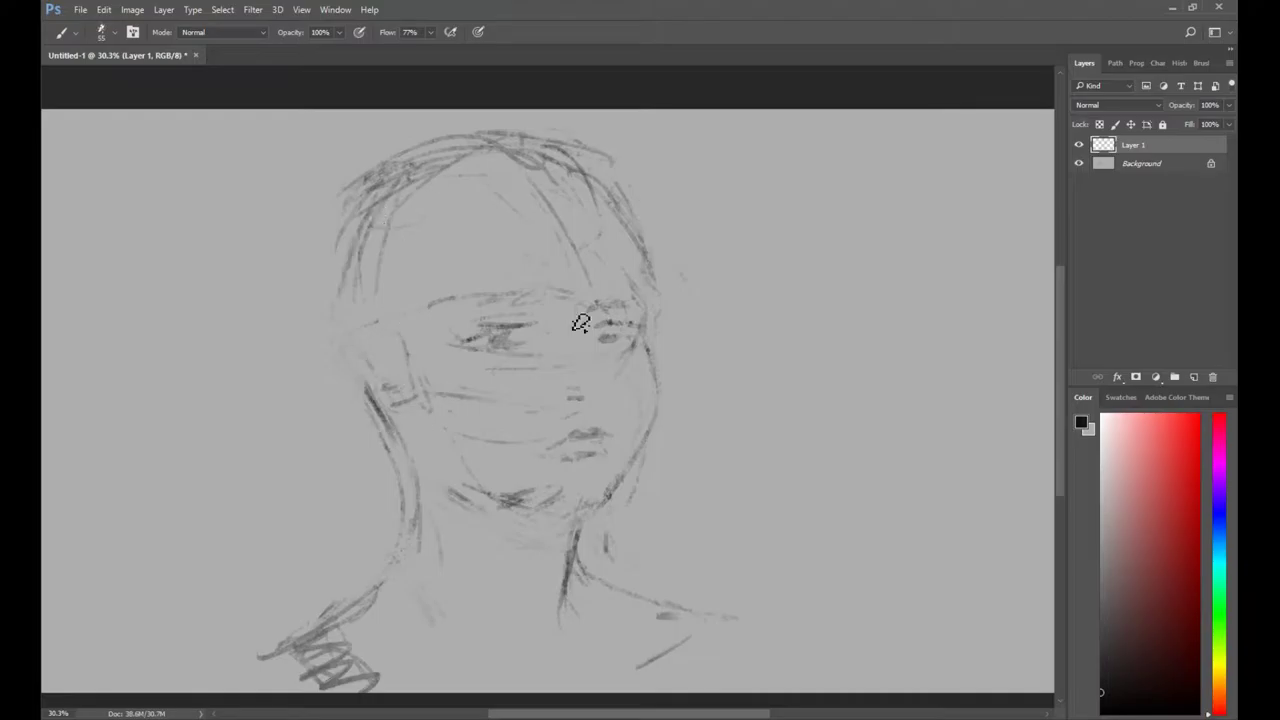
Flip the portrait sketch horizontally to check its proportions.
{"action": "key", "text": "z"}
{"action": "key", "text": "ctrl+minus"}
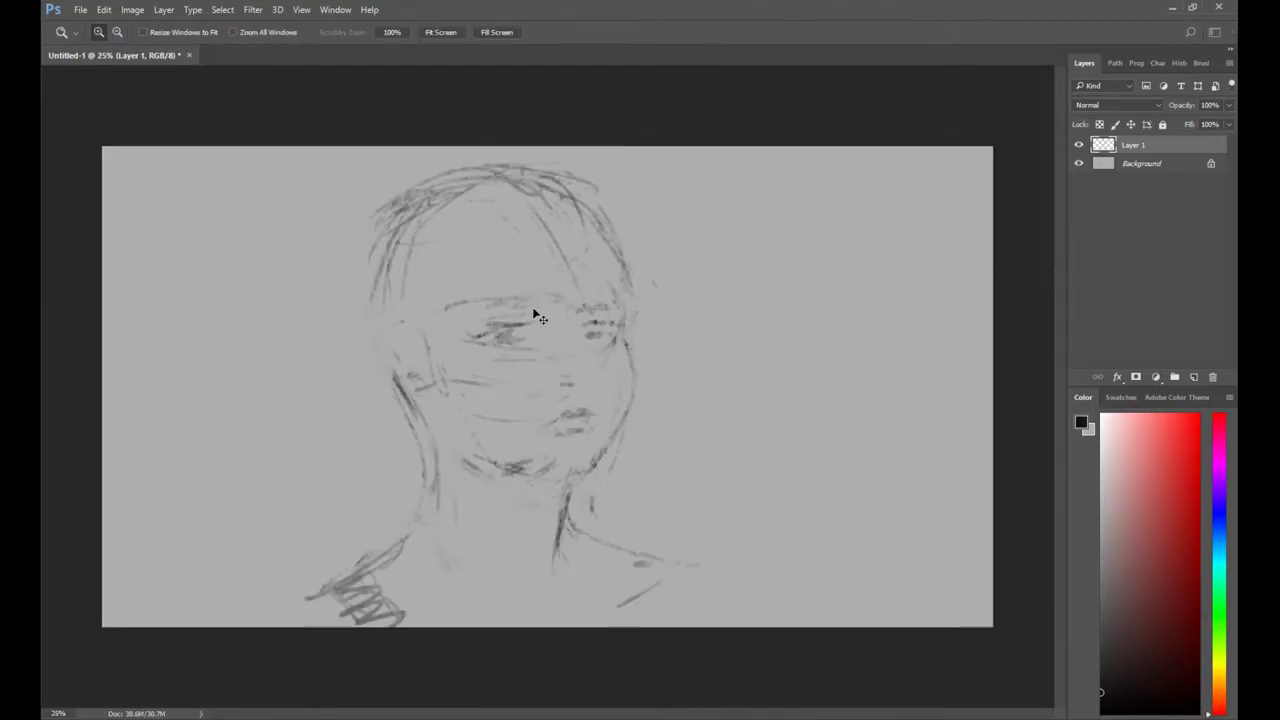
{"action": "key", "text": "ctrl+t"}
{"action": "right_click", "coordinate": [611, 543]}
{"action": "left_click", "coordinate": [626, 517]}
{"action": "key", "text": "Return"}
{"action": "key", "text": "v"}
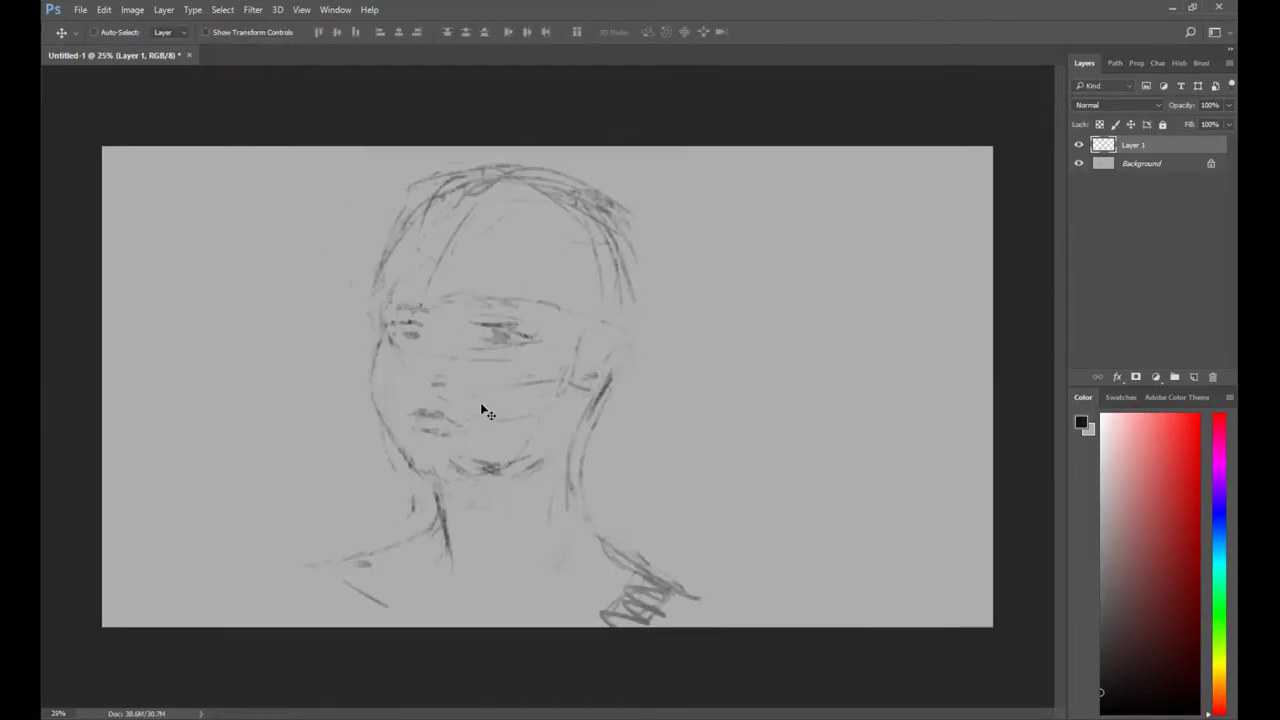
Soften the far cheek and jaw contour, then redraw the far temple and eye socket edge.
{"action": "key", "text": "z"}
{"action": "left_click_drag", "start_coordinate": [42, 158], "coordinate": [800, 612]}
{"action": "key", "text": "e"}
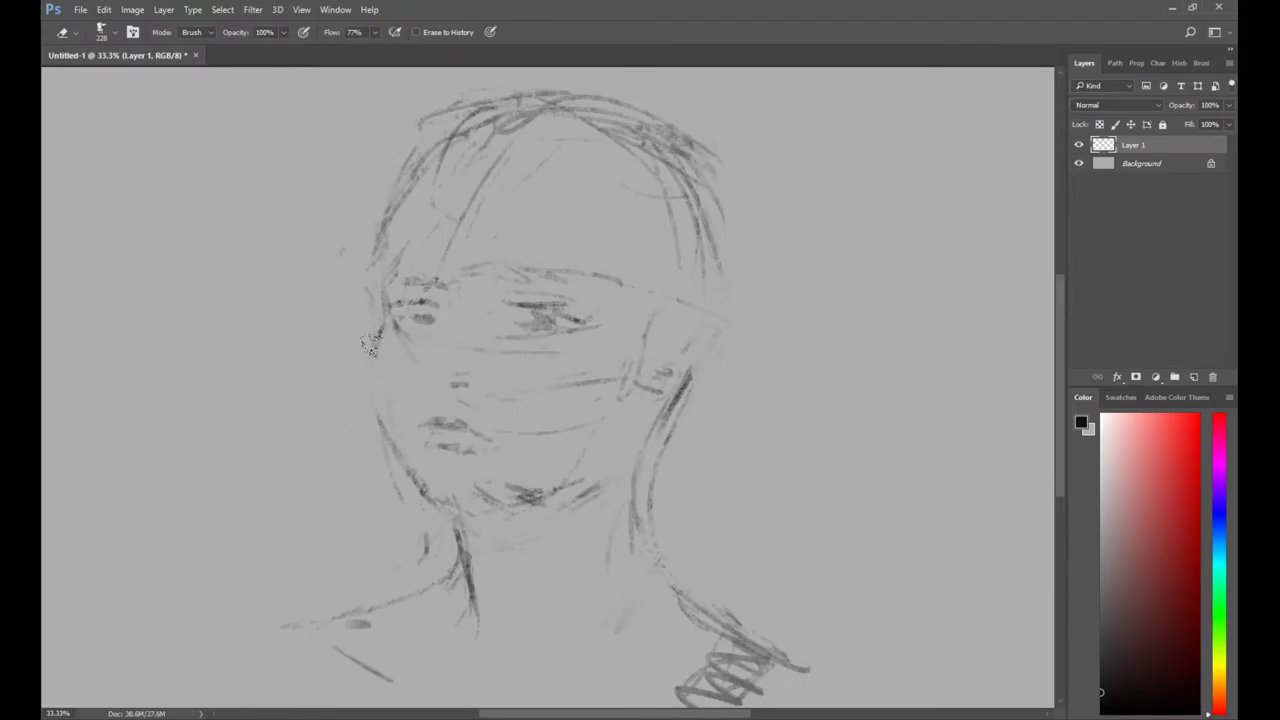
{"action": "key", "text": "b"}
{"action": "key", "text": "e"}
{"action": "key", "text": "b"}
{"action": "key", "text": "e"}
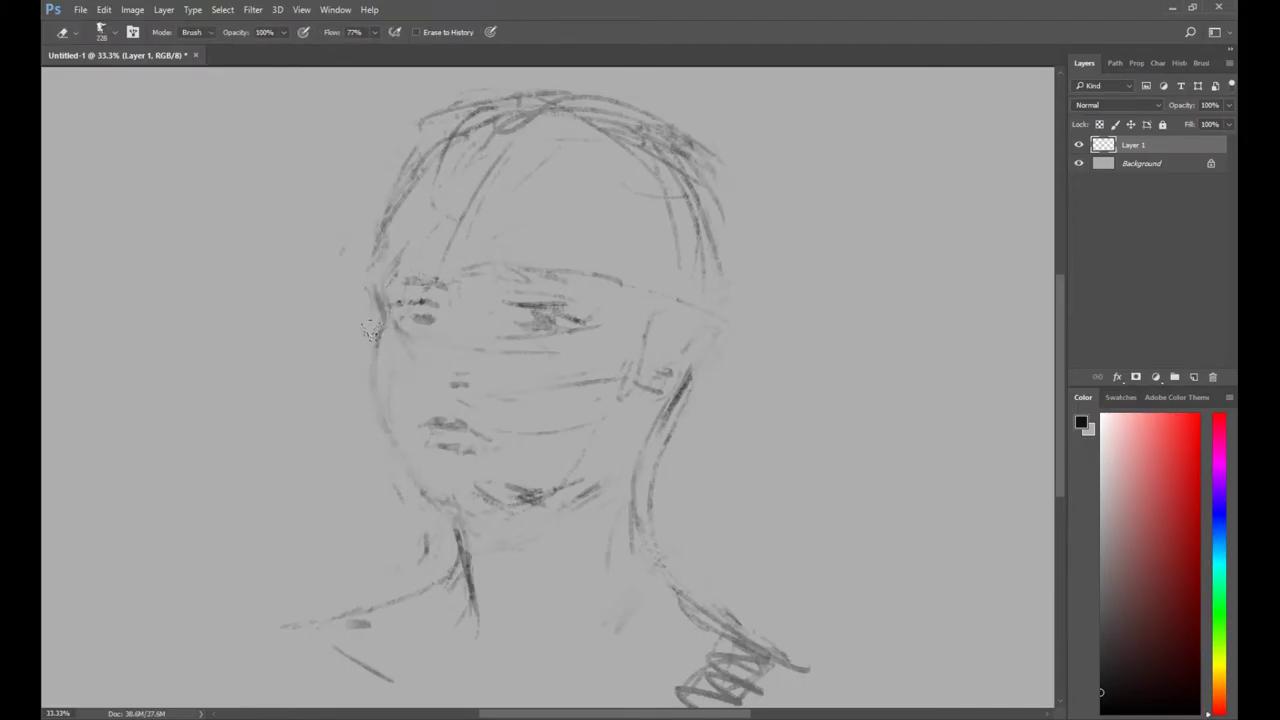
{"action": "key", "text": "b"}
{"action": "left_click_drag", "start_coordinate": [384, 228], "coordinate": [368, 277]}
{"action": "left_click_drag", "start_coordinate": [383, 303], "coordinate": [376, 341]}
Erase the excess strokes around the top of the head and redraw the front of the crown.
{"action": "key", "text": "e"}
{"action": "mouse_move", "coordinate": [402, 178]}
{"action": "left_mouse_down"}
{"action": "mouse_move", "coordinate": [480, 104]}
{"action": "mouse_move", "coordinate": [538, 99]}
{"action": "left_mouse_up"}
{"action": "key", "text": "b"}
{"action": "left_click_drag", "start_coordinate": [466, 133], "coordinate": [512, 113]}
{"action": "key", "text": "e"}
{"action": "left_click_drag", "start_coordinate": [700, 155], "coordinate": [643, 129]}
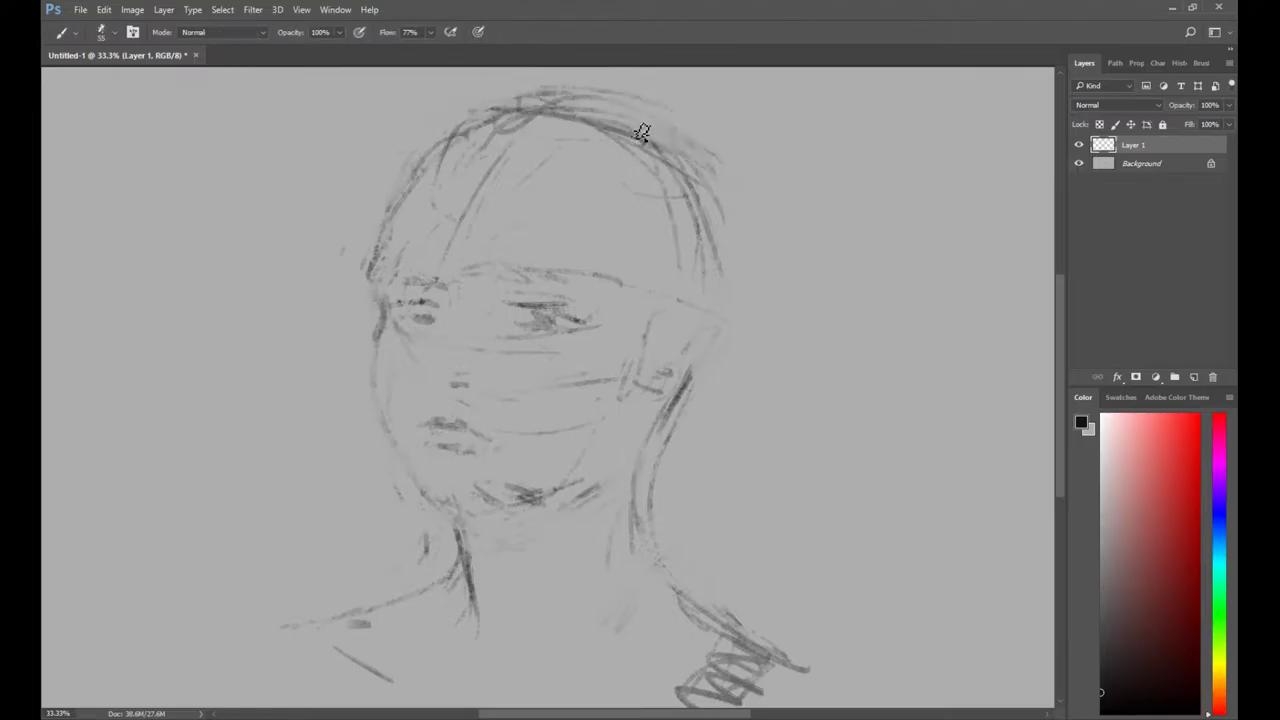
Erase around the ear and back of the neck, redraw the far jaw contour, and darken the irises of both eyes.
{"action": "left_click_drag", "start_coordinate": [607, 388], "coordinate": [654, 502]}
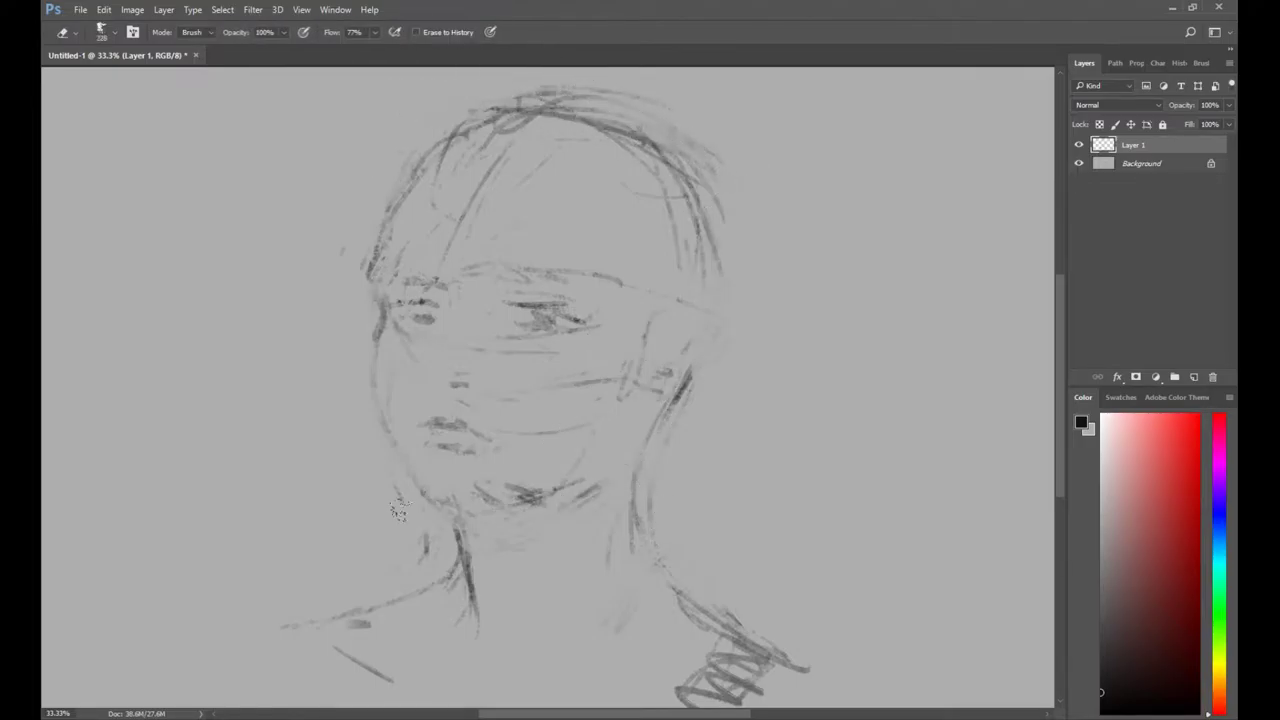
{"action": "key", "text": "b"}
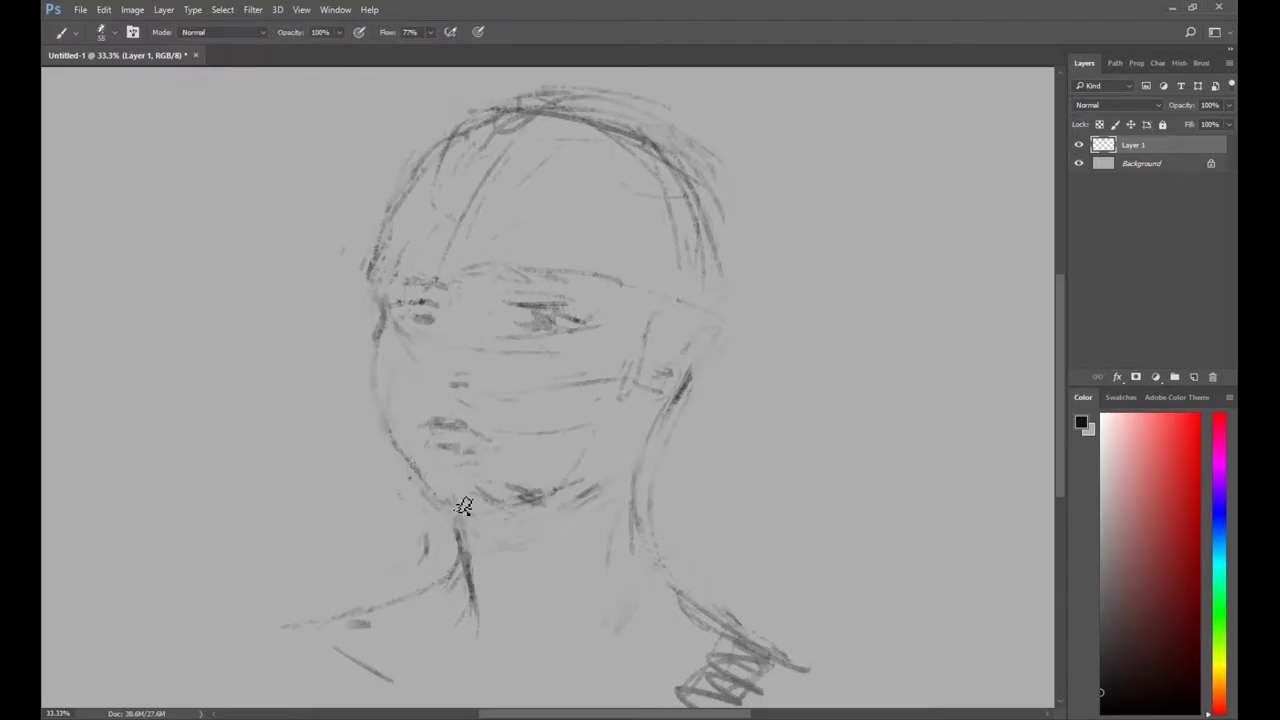
{"action": "left_click_drag", "start_coordinate": [520, 303], "coordinate": [567, 304]}
{"action": "left_click_drag", "start_coordinate": [536, 321], "coordinate": [552, 324]}
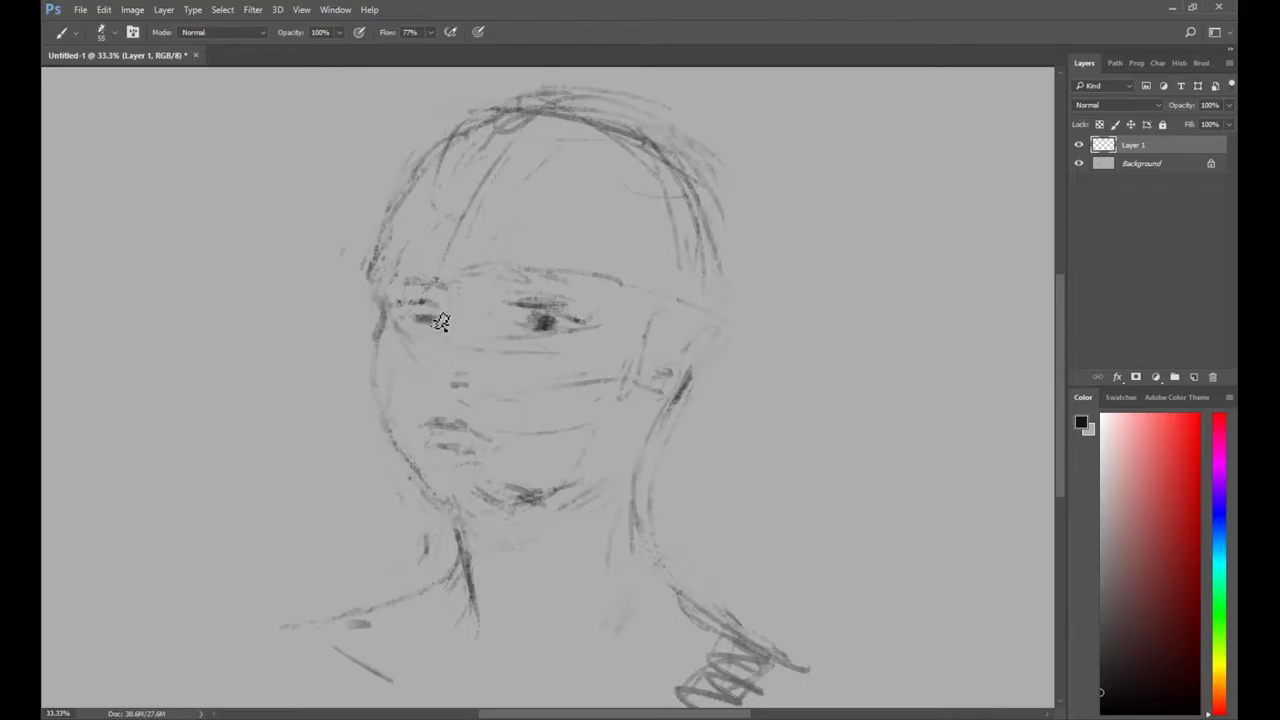
{"action": "left_click_drag", "start_coordinate": [416, 317], "coordinate": [434, 318]}
Mark the far nostril, then erase the doubled lines at the back of the head and redraw its contour down to the ear.
{"action": "key", "text": "e"}
{"action": "key", "text": "b"}
{"action": "left_click_drag", "start_coordinate": [421, 377], "coordinate": [428, 368]}
{"action": "key", "text": "e"}
{"action": "left_click_drag", "start_coordinate": [660, 160], "coordinate": [708, 305]}
{"action": "key", "text": "b"}
{"action": "left_click_drag", "start_coordinate": [708, 224], "coordinate": [713, 330]}
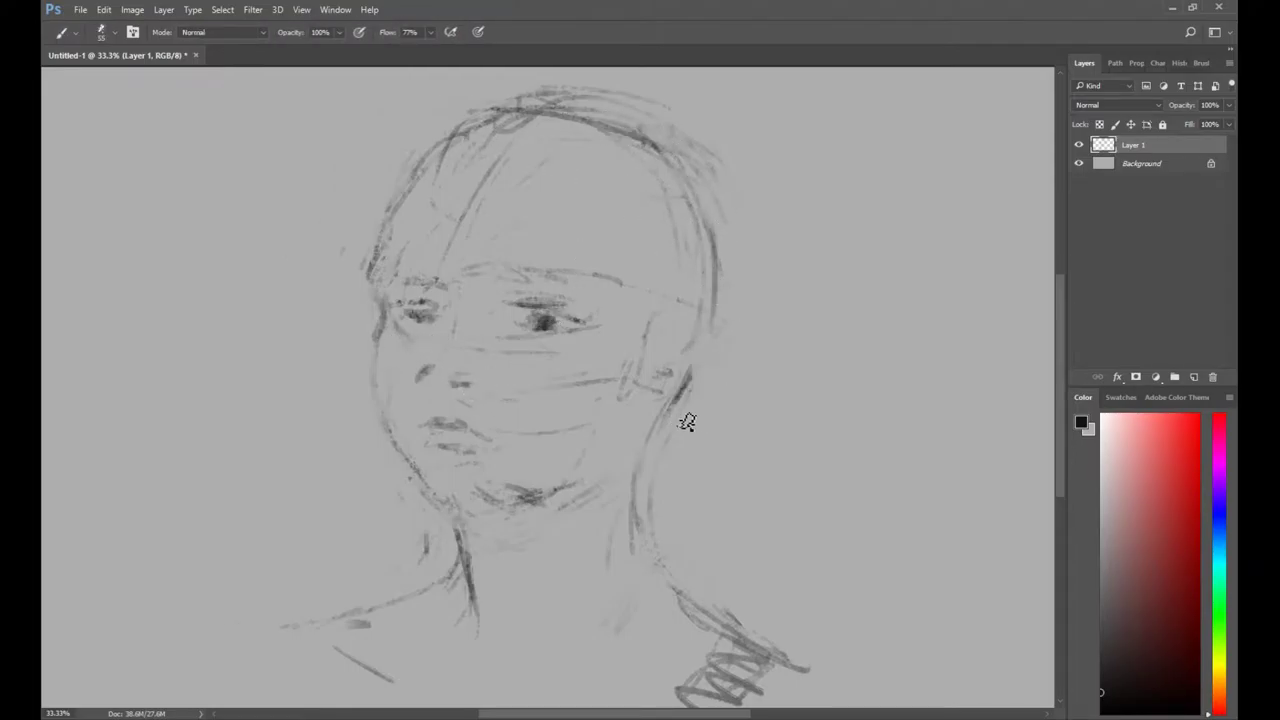
Lasso the back of the head together with the ear, shift it slightly toward the face, and deselect.
{"action": "key", "text": "z"}
{"action": "left_click", "coordinate": [565, 329], "text": "alt"}
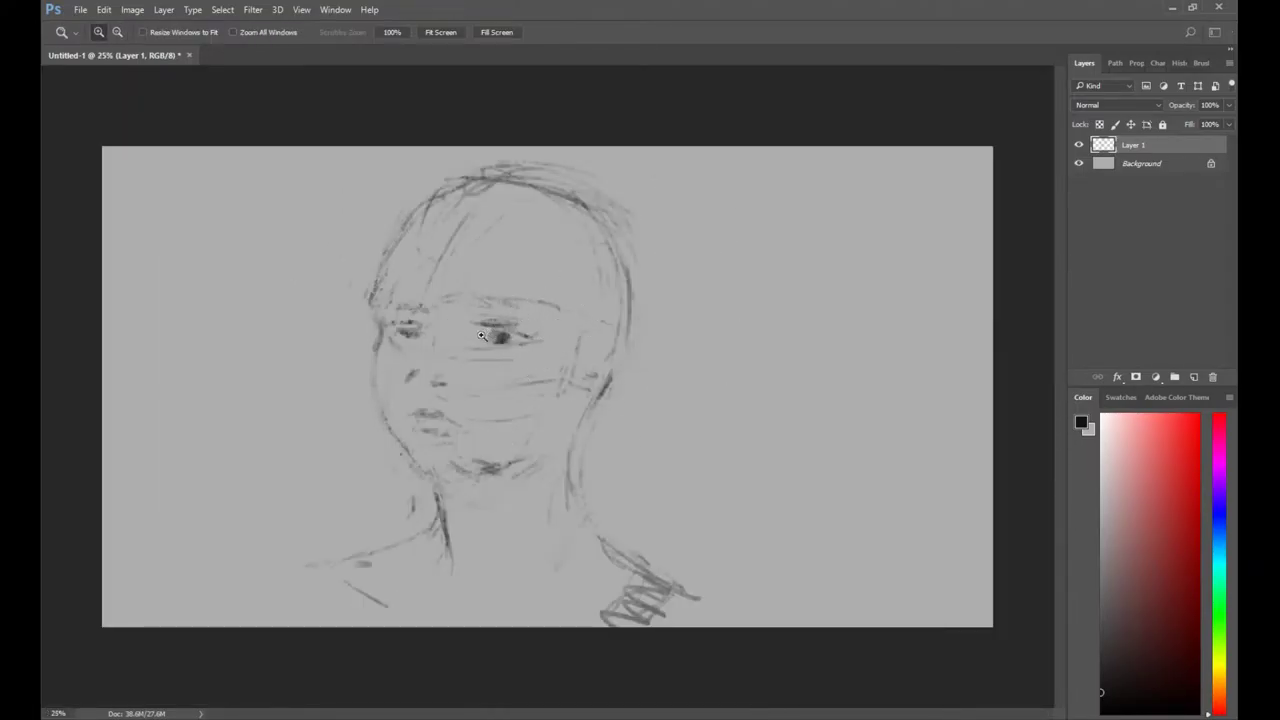
{"action": "key", "text": "b"}
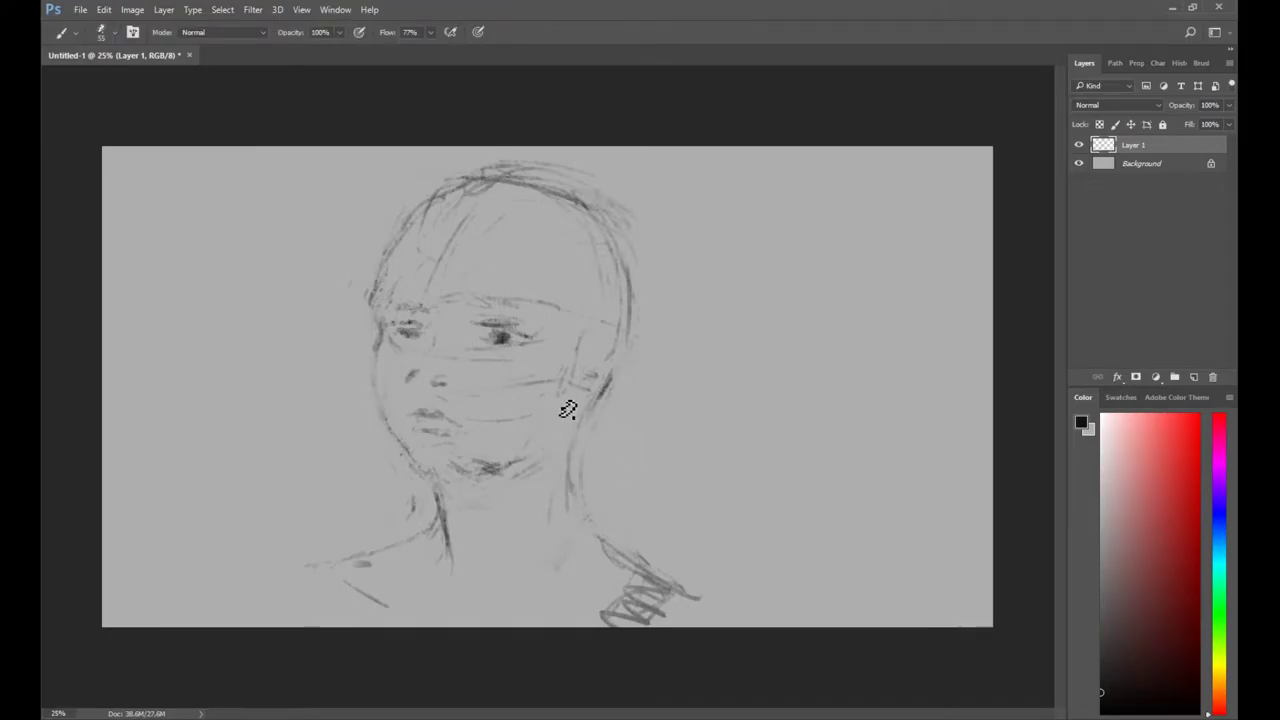
{"action": "key", "text": "l"}
{"action": "mouse_move", "coordinate": [556, 398]}
{"action": "left_mouse_down"}
{"action": "mouse_move", "coordinate": [600, 505]}
{"action": "mouse_move", "coordinate": [470, 183]}
{"action": "left_mouse_up"}
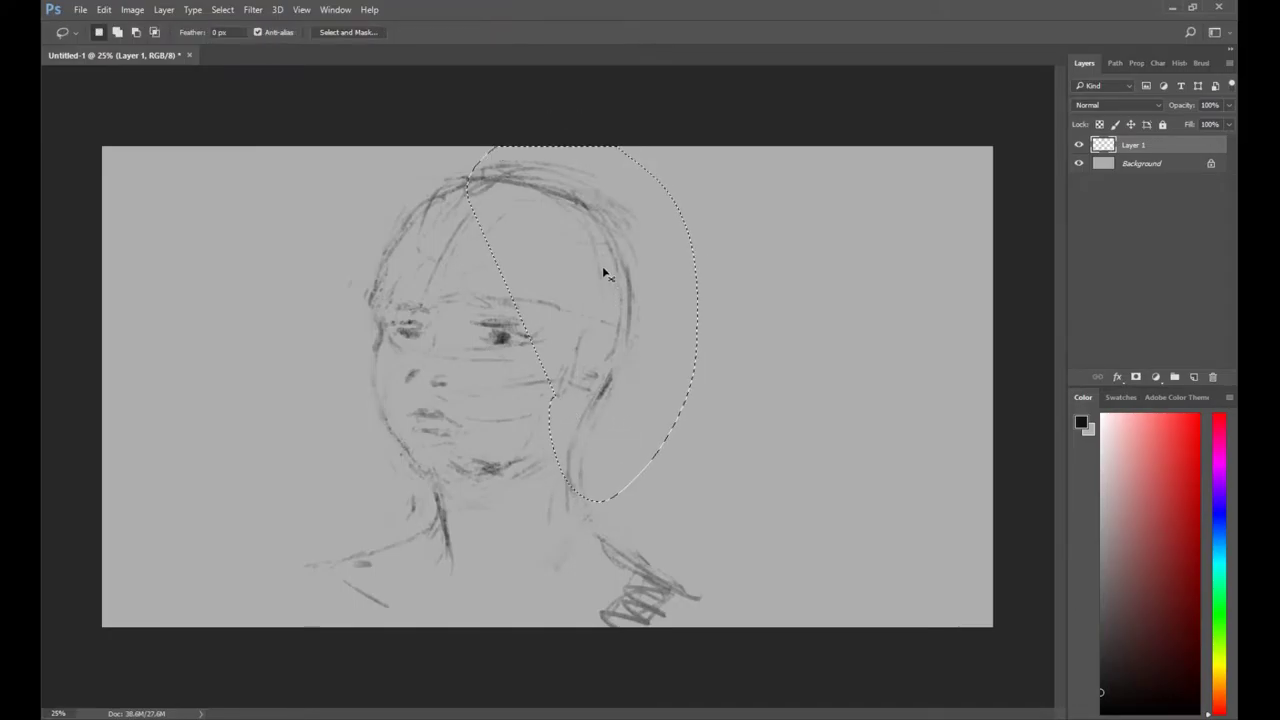
{"action": "left_click_drag", "start_coordinate": [604, 274], "coordinate": [588, 264]}
{"action": "key", "text": "ctrl+d"}
Erase the excess lines over the crown, then redraw the ear's front and outer edges.
{"action": "key", "text": "e"}
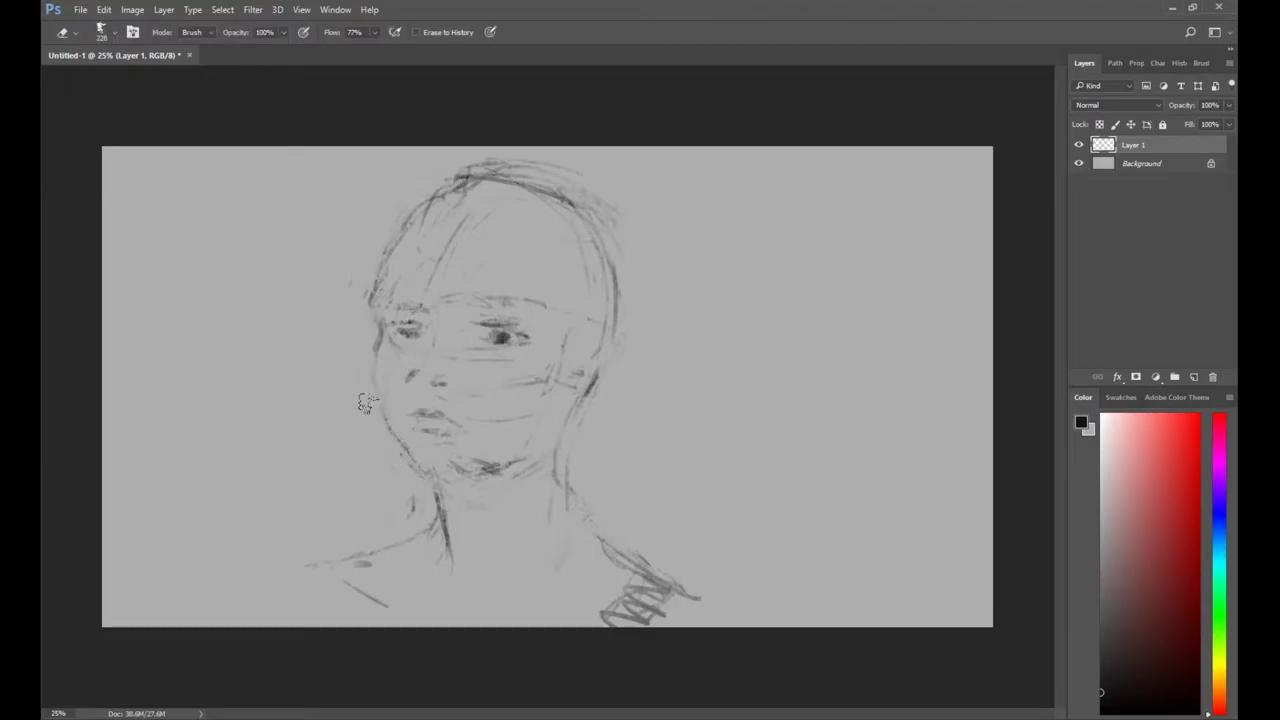
{"action": "mouse_move", "coordinate": [411, 166]}
{"action": "left_mouse_down"}
{"action": "mouse_move", "coordinate": [598, 171]}
{"action": "mouse_move", "coordinate": [620, 200]}
{"action": "left_mouse_up"}
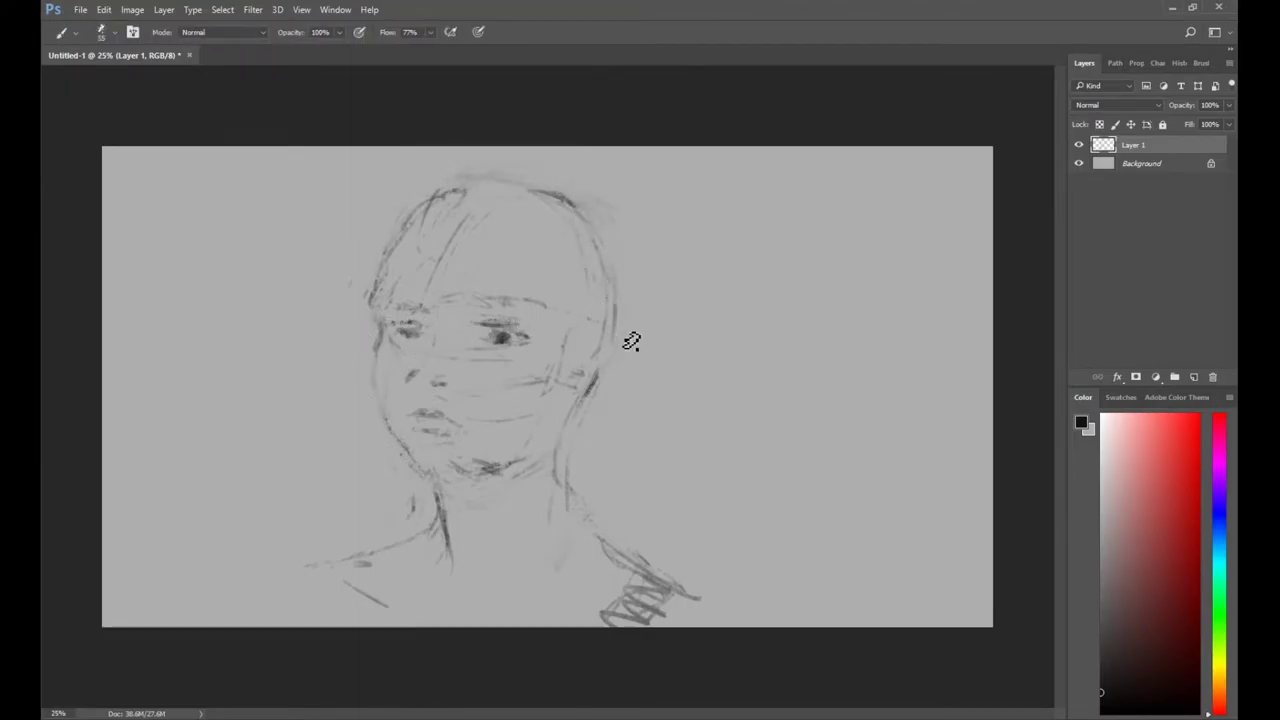
{"action": "key", "text": "b"}
{"action": "left_click_drag", "start_coordinate": [558, 343], "coordinate": [592, 310]}
{"action": "left_click_drag", "start_coordinate": [602, 377], "coordinate": [568, 404]}
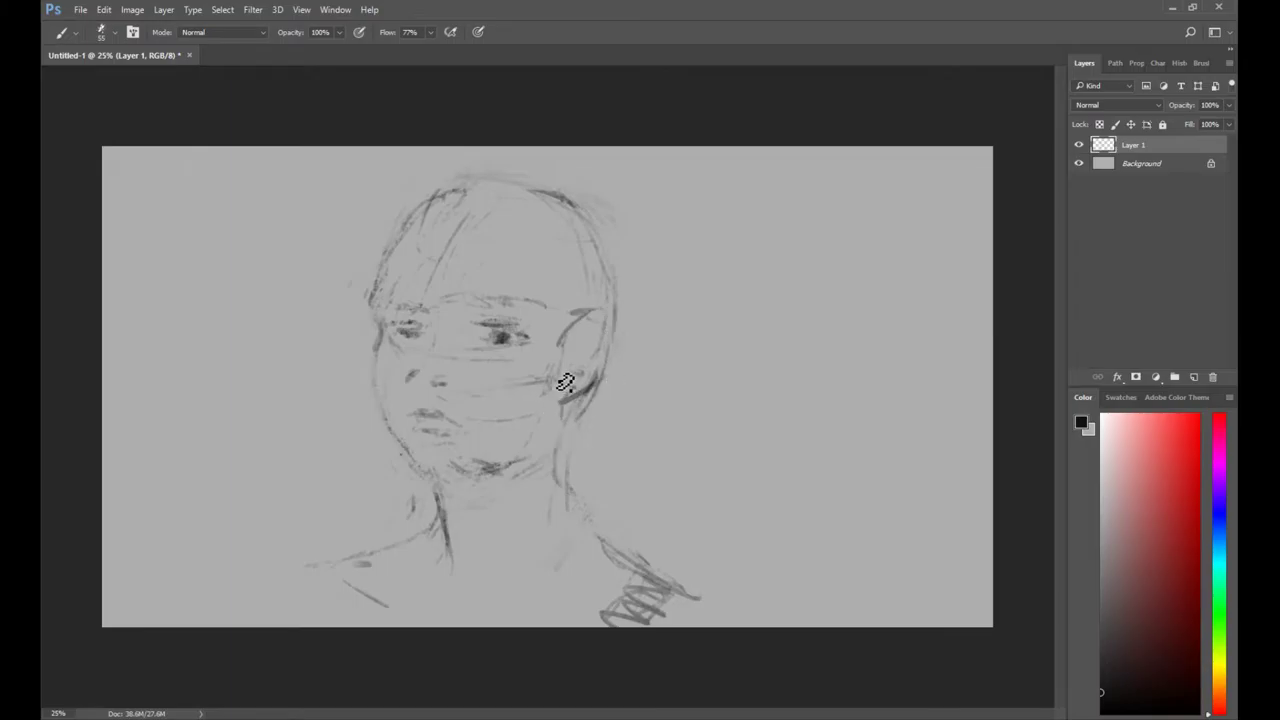
{"action": "mouse_move", "coordinate": [568, 318]}
{"action": "left_mouse_down"}
{"action": "mouse_move", "coordinate": [626, 302]}
{"action": "mouse_move", "coordinate": [613, 301]}
{"action": "mouse_move", "coordinate": [577, 382]}
{"action": "mouse_move", "coordinate": [560, 340]}
{"action": "mouse_move", "coordinate": [548, 389]}
{"action": "left_mouse_up"}
{"action": "key", "text": "e"}
{"action": "key", "text": "b"}
{"action": "left_click_drag", "start_coordinate": [617, 327], "coordinate": [600, 375]}
Erase the back-of-head line just above the ear and lighten the strokes inside and around the ear.
{"action": "key", "text": "e"}
{"action": "left_click_drag", "start_coordinate": [626, 288], "coordinate": [610, 302]}
{"action": "key", "text": "b"}
{"action": "key", "text": "e"}
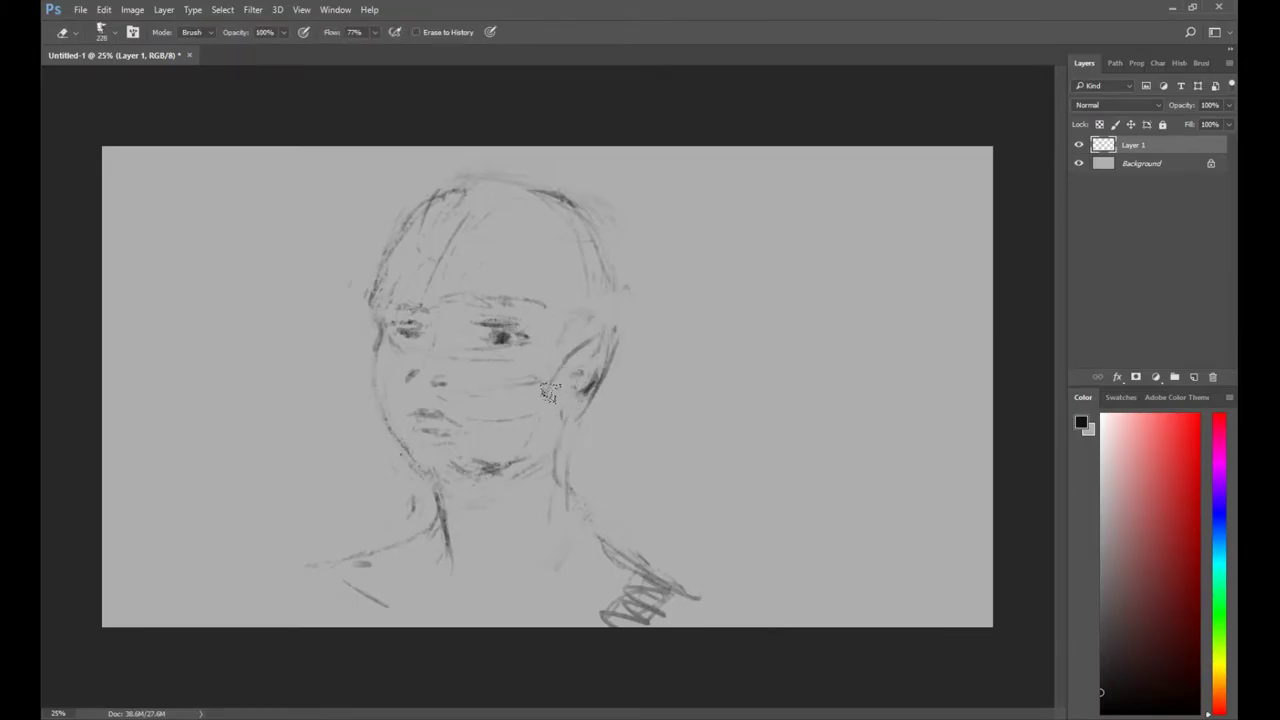
{"action": "left_click_drag", "start_coordinate": [560, 402], "coordinate": [606, 352]}
{"action": "key", "text": "b"}
{"action": "key", "text": "e"}
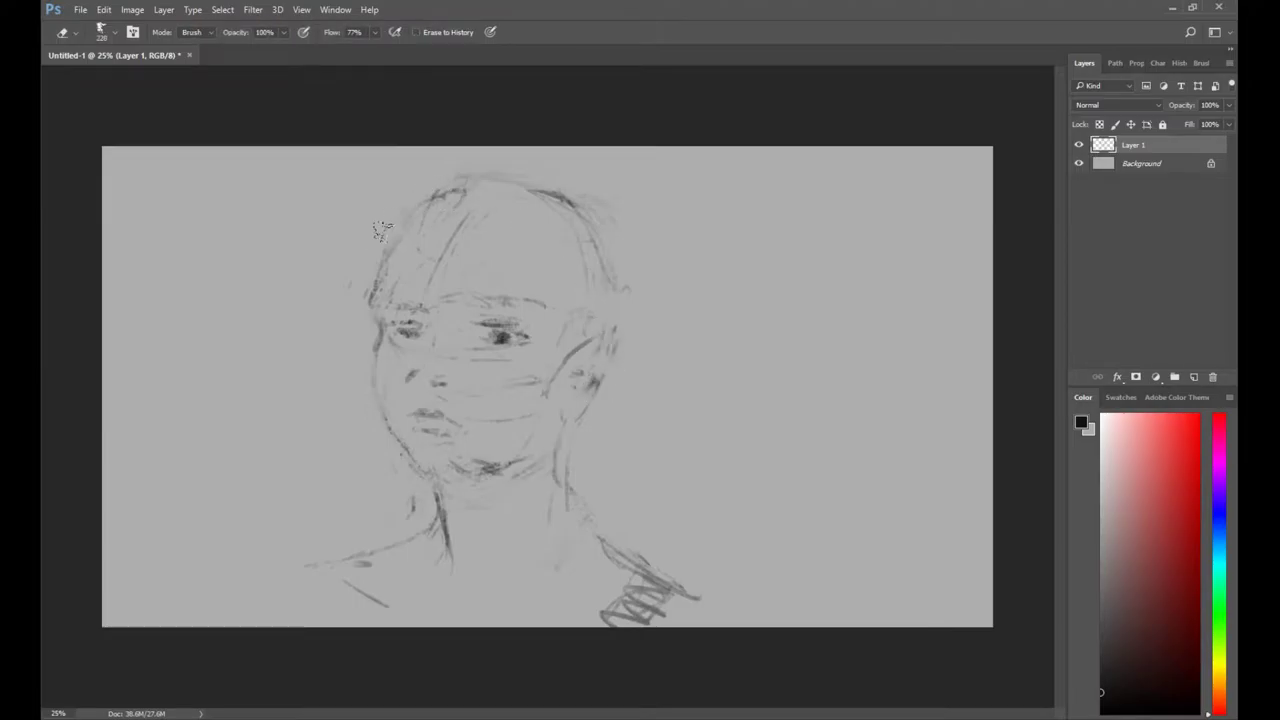
Redraw a lower crown curve across the top of the head, joining it to the back contour.
{"action": "key", "text": "b"}
{"action": "mouse_move", "coordinate": [470, 192]}
{"action": "left_mouse_down"}
{"action": "mouse_move", "coordinate": [420, 218]}
{"action": "mouse_move", "coordinate": [535, 198]}
{"action": "left_mouse_up"}
{"action": "key", "text": "e"}
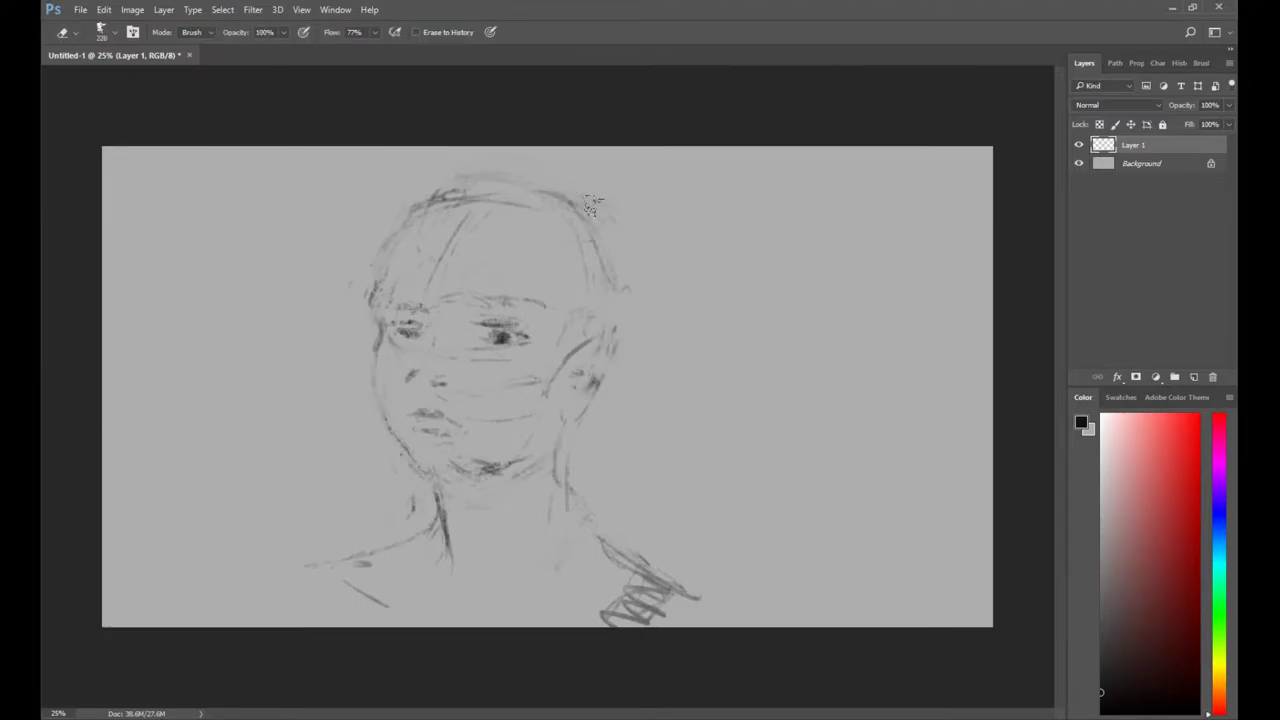
{"action": "key", "text": "b"}
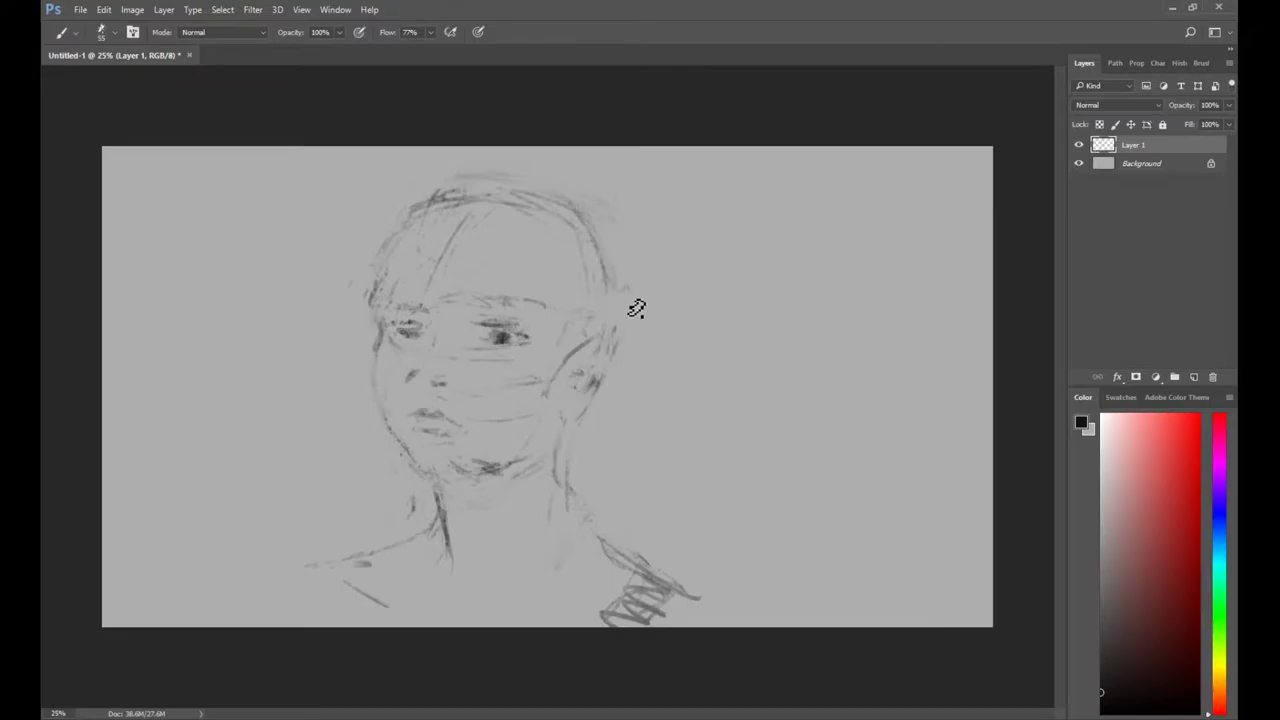
{"action": "key", "text": "e"}
Lasso the whole head from the crown to the upper neck.
{"action": "key", "text": "l"}
{"action": "mouse_move", "coordinate": [410, 420]}
{"action": "left_mouse_down"}
{"action": "mouse_move", "coordinate": [617, 240]}
{"action": "mouse_move", "coordinate": [394, 423]}
{"action": "left_mouse_up"}
{"action": "key", "text": "ctrl+t"}
{"action": "left_click_drag", "start_coordinate": [487, 509], "coordinate": [499, 523]}
{"action": "key", "text": "ctrl+z"}
{"action": "key", "text": "Escape"}
Stretch the selected head slightly downward with Free Transform, then narrow it to 97.66% width from the far-cheek side.
{"action": "key", "text": "ctrl+t"}
{"action": "key", "text": "Return"}
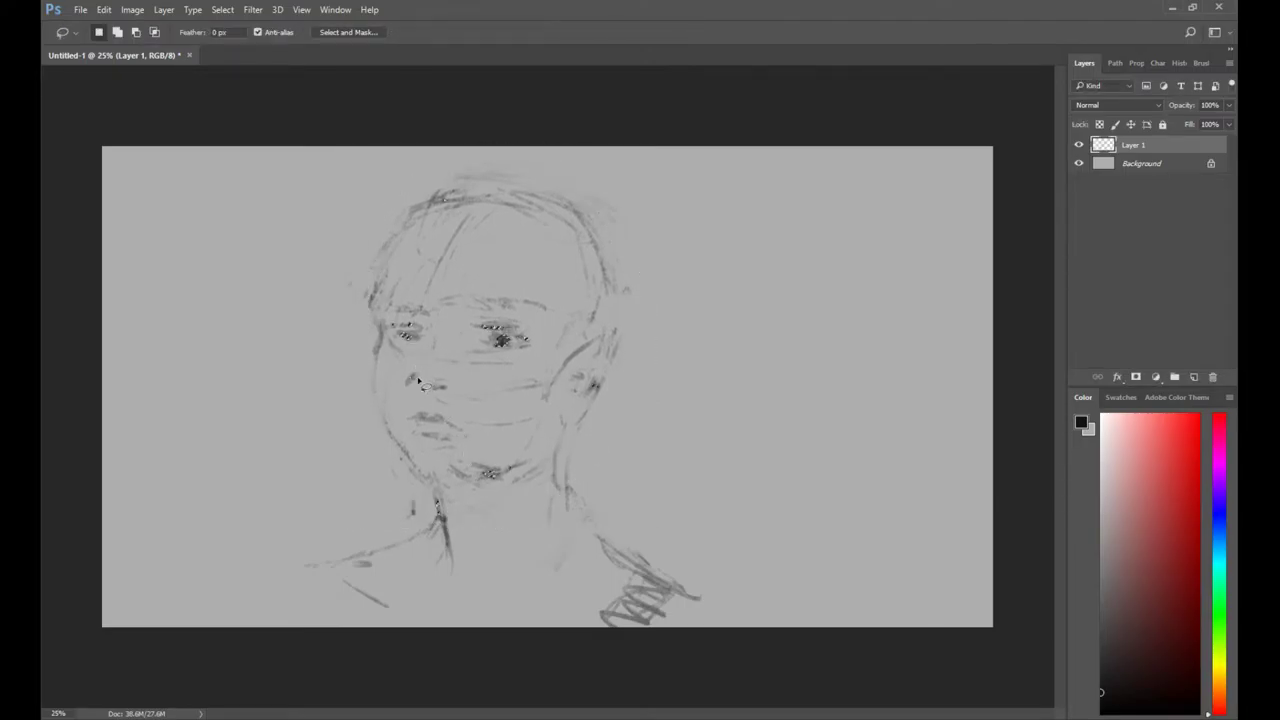
{"action": "key", "text": "ctrl+t"}
{"action": "left_click_drag", "start_coordinate": [365, 323], "coordinate": [369, 323]}
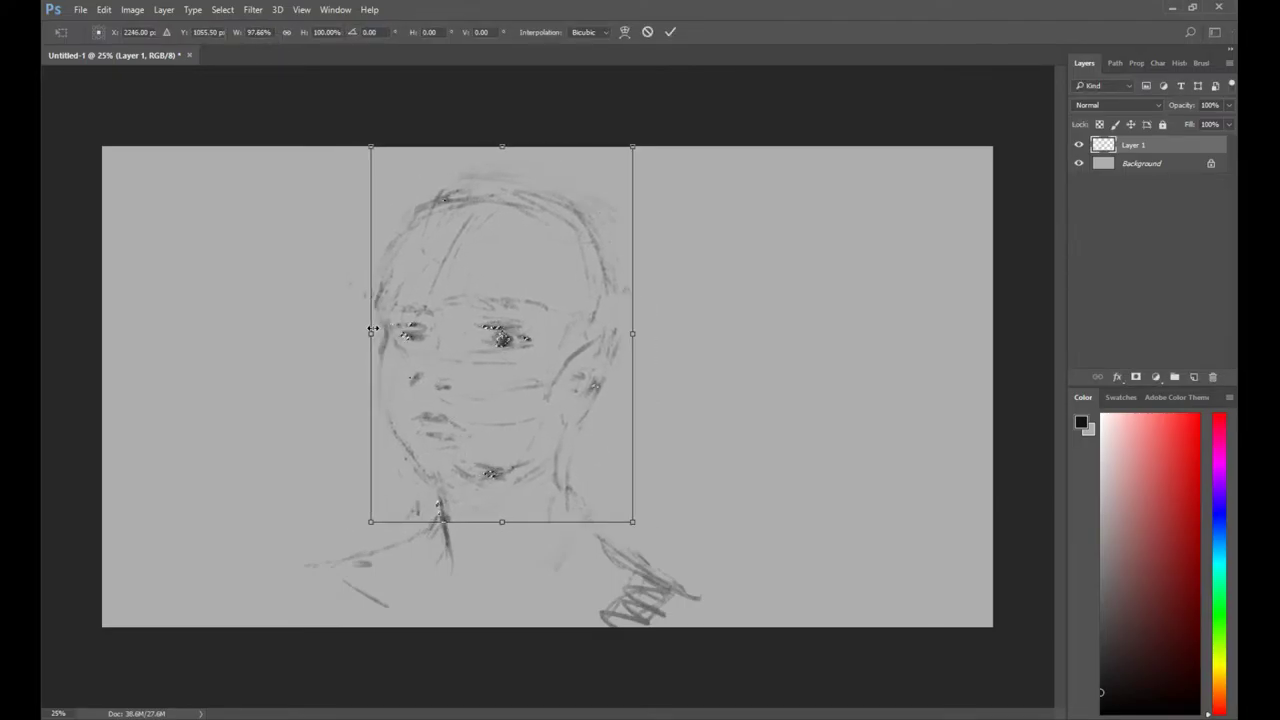
{"action": "key", "text": "Return"}
Lasso the far cheek and jaw contour, nudge it slightly toward the face, and deselect.
{"action": "left_click_drag", "start_coordinate": [387, 460], "coordinate": [432, 511]}
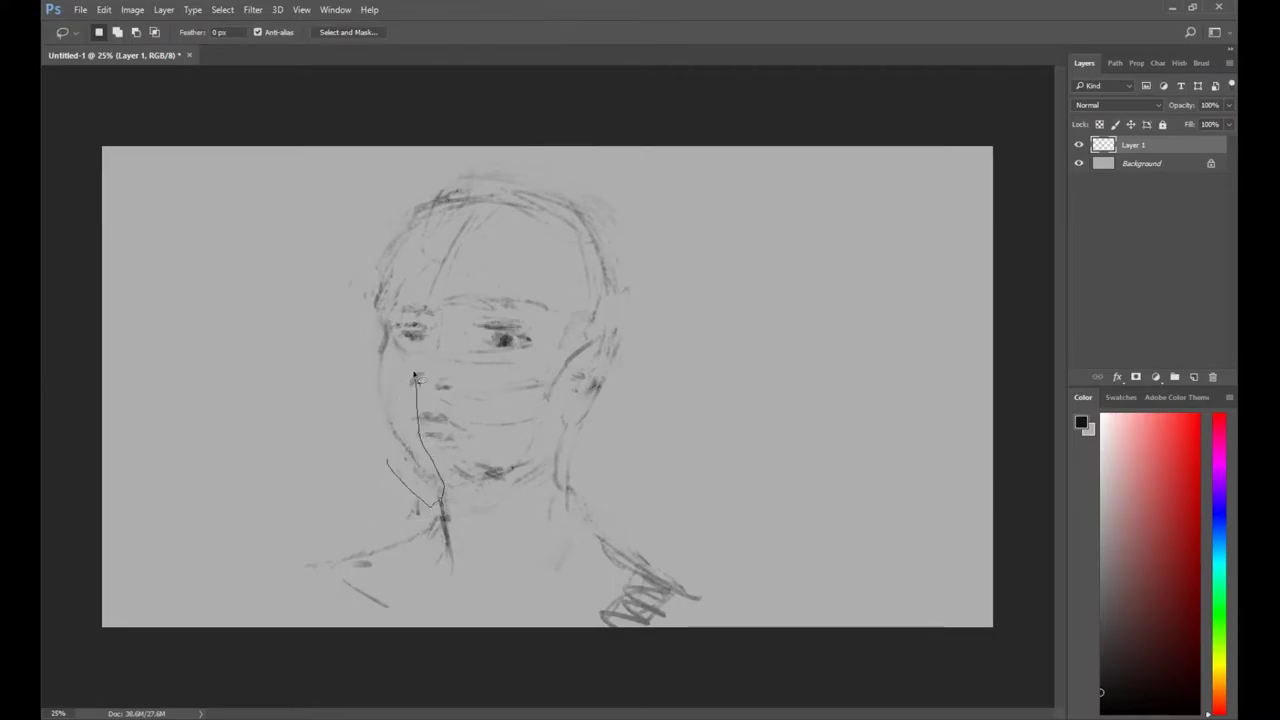
{"action": "left_click_drag", "start_coordinate": [414, 373], "coordinate": [416, 372]}
{"action": "key", "text": "ctrl+d"}
Lasso the mouth, rotate it by about -11.39° with Free Transform, and deselect.
{"action": "left_click_drag", "start_coordinate": [409, 435], "coordinate": [457, 403]}
{"action": "key", "text": "ctrl+d"}
{"action": "key", "text": "e"}
{"action": "key", "text": "l"}
{"action": "key", "text": "ctrl+t"}
{"action": "left_click_drag", "start_coordinate": [529, 368], "coordinate": [517, 354]}
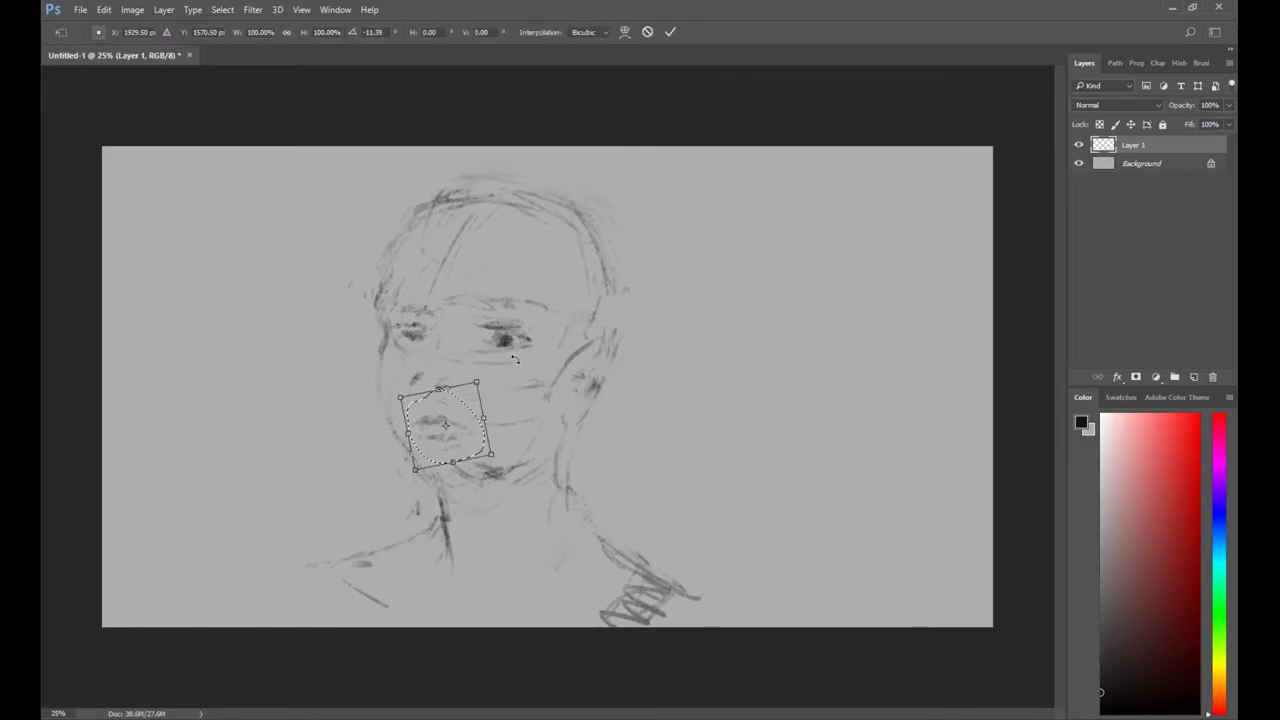
{"action": "key", "text": "Return"}
{"action": "key", "text": "ctrl+d"}
Try reshaping the lips, then erase the mouth and the far nostril to clear the lower face.
{"action": "key", "text": "b"}
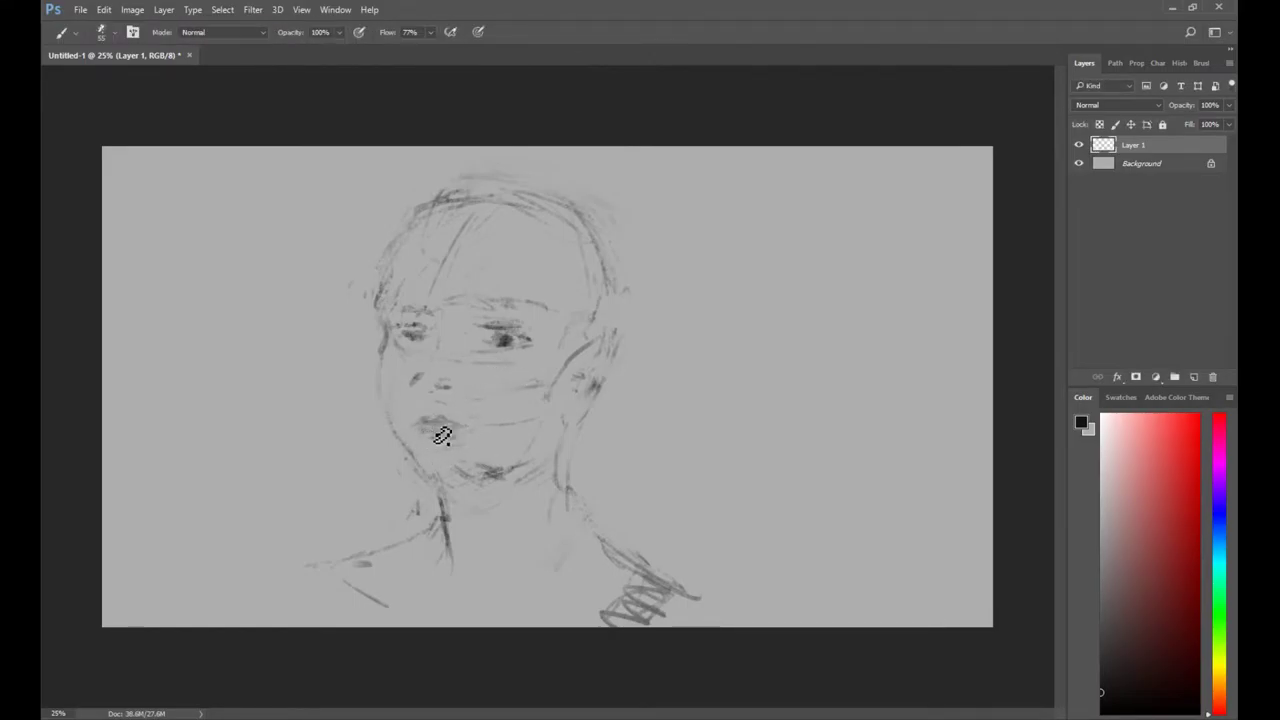
{"action": "mouse_move", "coordinate": [432, 436]}
{"action": "left_mouse_down"}
{"action": "mouse_move", "coordinate": [468, 437]}
{"action": "mouse_move", "coordinate": [450, 422]}
{"action": "left_mouse_up"}
{"action": "key", "text": "e"}
{"action": "key", "text": "b"}
{"action": "key", "text": "e"}
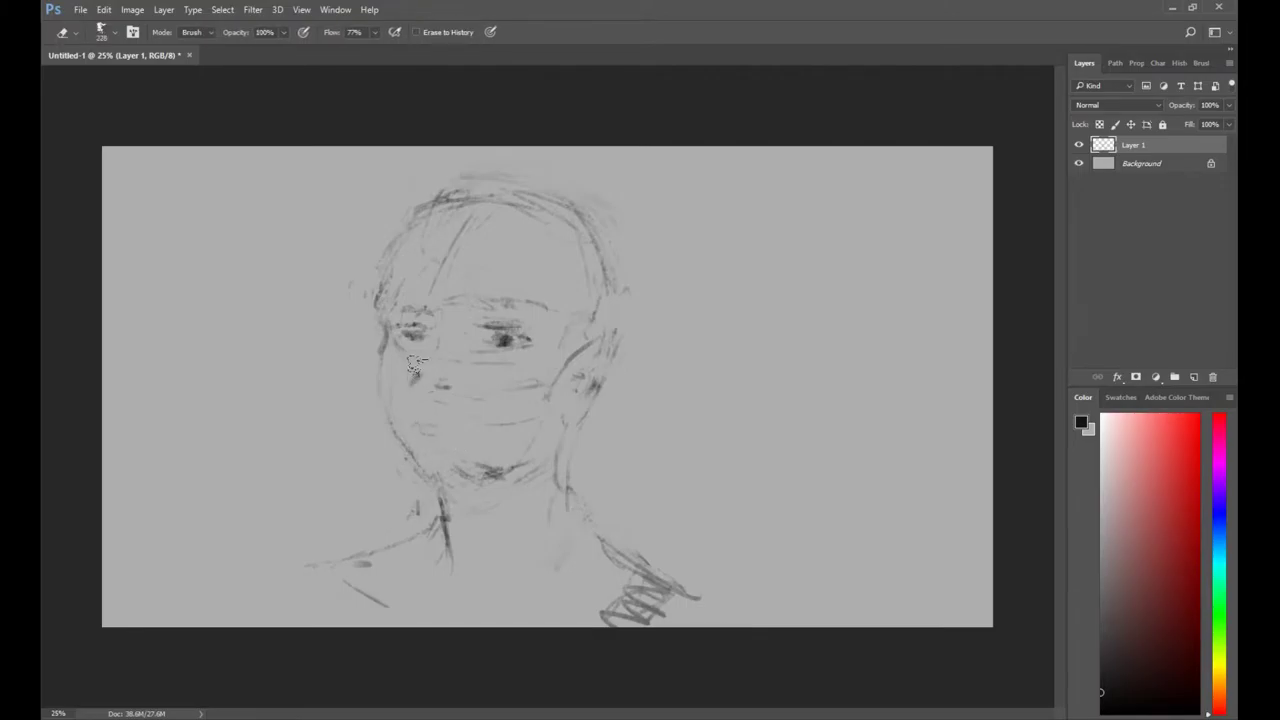
{"action": "key", "text": "b"}
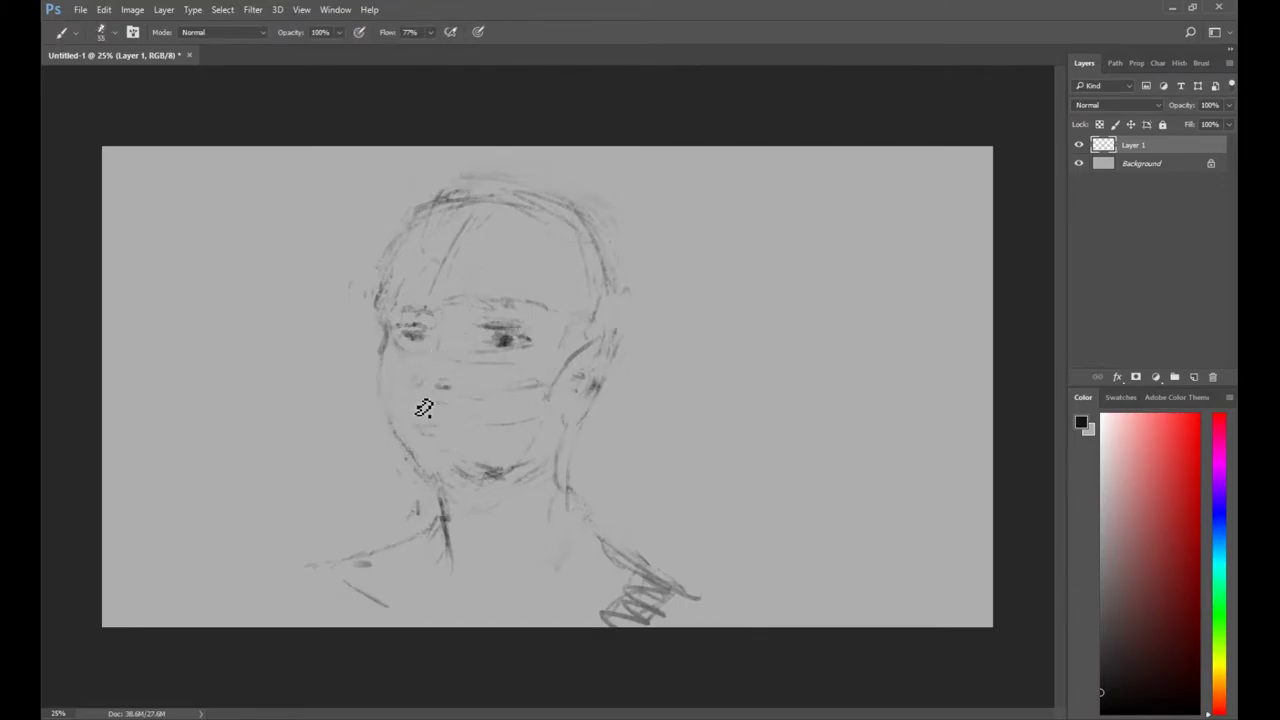
{"action": "key", "text": "e"}
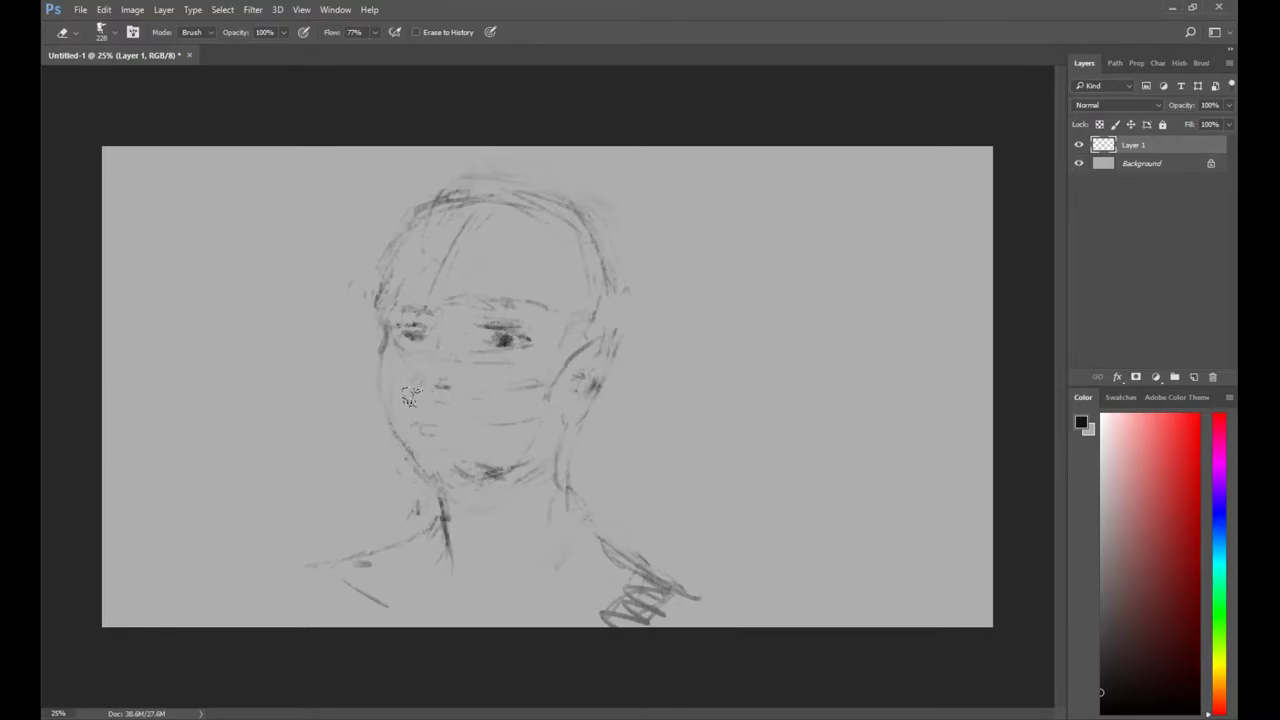
Erase strokes along the ear's front edge and redraw the outer ear outline down to the lobe.
{"action": "left_click_drag", "start_coordinate": [552, 357], "coordinate": [537, 387]}
{"action": "key", "text": "b"}
{"action": "mouse_move", "coordinate": [624, 322]}
{"action": "left_mouse_down"}
{"action": "mouse_move", "coordinate": [614, 376]}
{"action": "mouse_move", "coordinate": [588, 414]}
{"action": "left_mouse_up"}
Strengthen the underside of the chin and draw a short horizontal line for the mouth.
{"action": "key", "text": "z"}
{"action": "left_click", "coordinate": [513, 404]}
{"action": "key", "text": "b"}
{"action": "left_click_drag", "start_coordinate": [456, 556], "coordinate": [545, 548]}
{"action": "key", "text": "e"}
{"action": "key", "text": "b"}
{"action": "left_click_drag", "start_coordinate": [448, 491], "coordinate": [492, 491]}
Sketch the nostrils at the base of the nose and draw the line of the nose bridge.
{"action": "key", "text": "e"}
{"action": "key", "text": "b"}
{"action": "mouse_move", "coordinate": [456, 432]}
{"action": "left_mouse_down"}
{"action": "mouse_move", "coordinate": [476, 434]}
{"action": "mouse_move", "coordinate": [437, 445]}
{"action": "mouse_move", "coordinate": [467, 441]}
{"action": "left_mouse_up"}
{"action": "key", "text": "e"}
{"action": "key", "text": "b"}
{"action": "left_click_drag", "start_coordinate": [460, 364], "coordinate": [466, 412]}
Erase the far eye and redraw the far temple contour beside the eye socket.
{"action": "key", "text": "e"}
{"action": "left_click_drag", "start_coordinate": [414, 350], "coordinate": [438, 364]}
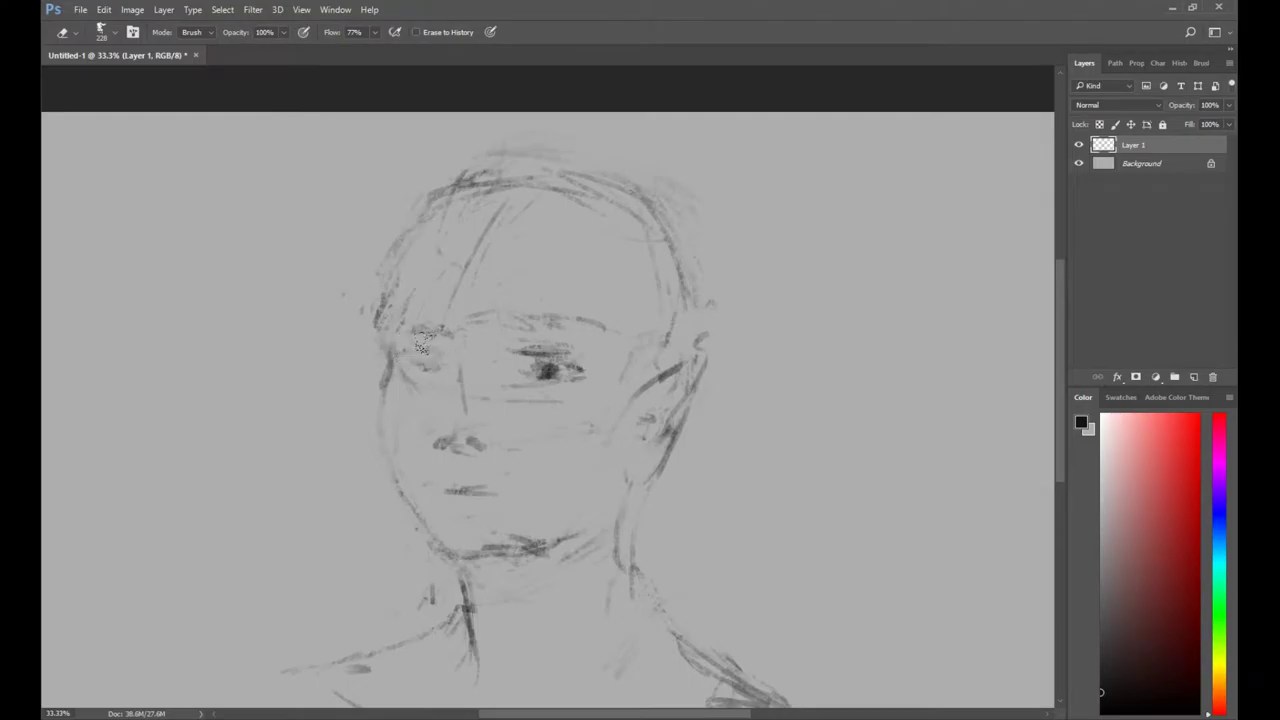
{"action": "key", "text": "b"}
{"action": "key", "text": "e"}
{"action": "key", "text": "b"}
{"action": "mouse_move", "coordinate": [375, 322]}
{"action": "left_mouse_down"}
{"action": "mouse_move", "coordinate": [386, 382]}
{"action": "mouse_move", "coordinate": [387, 369]}
{"action": "left_mouse_up"}
{"action": "key", "text": "e"}
{"action": "key", "text": "b"}
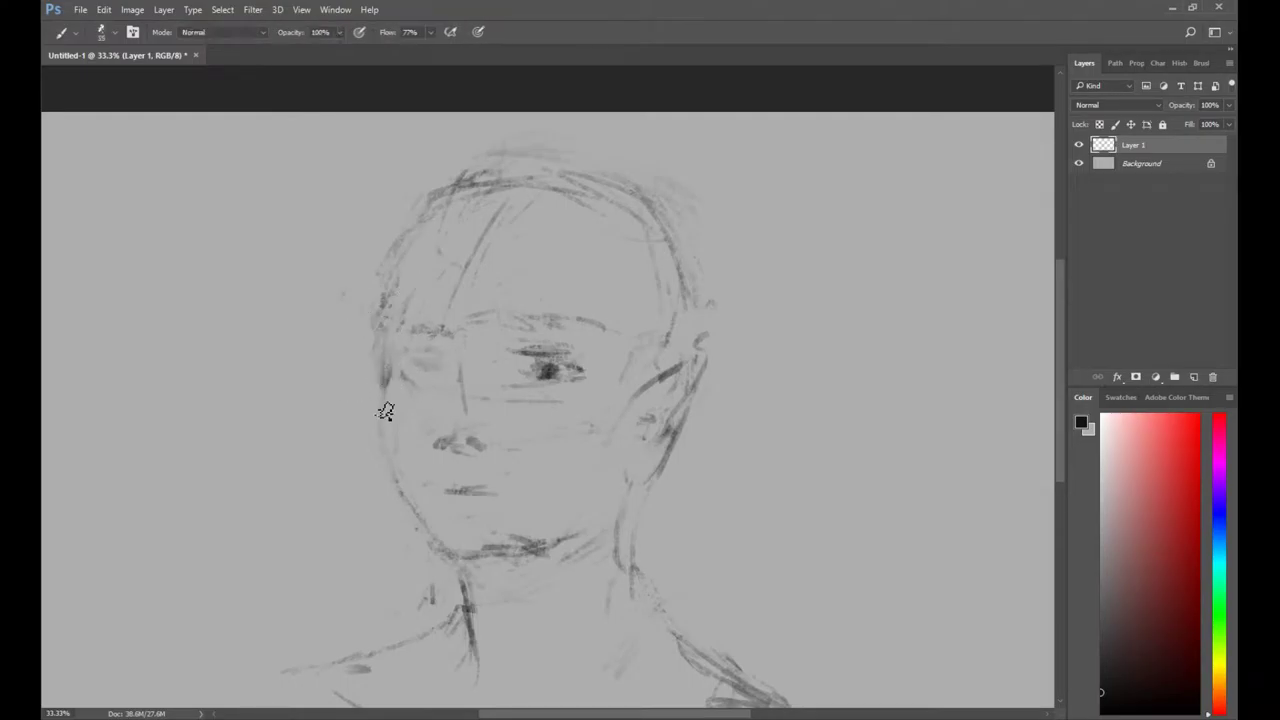
Redraw the far eye as a short dark stroke and erase the far eyebrow.
{"action": "key", "text": "e"}
{"action": "key", "text": "b"}
{"action": "left_click_drag", "start_coordinate": [414, 369], "coordinate": [440, 371]}
{"action": "key", "text": "e"}
{"action": "left_click_drag", "start_coordinate": [452, 332], "coordinate": [412, 328]}
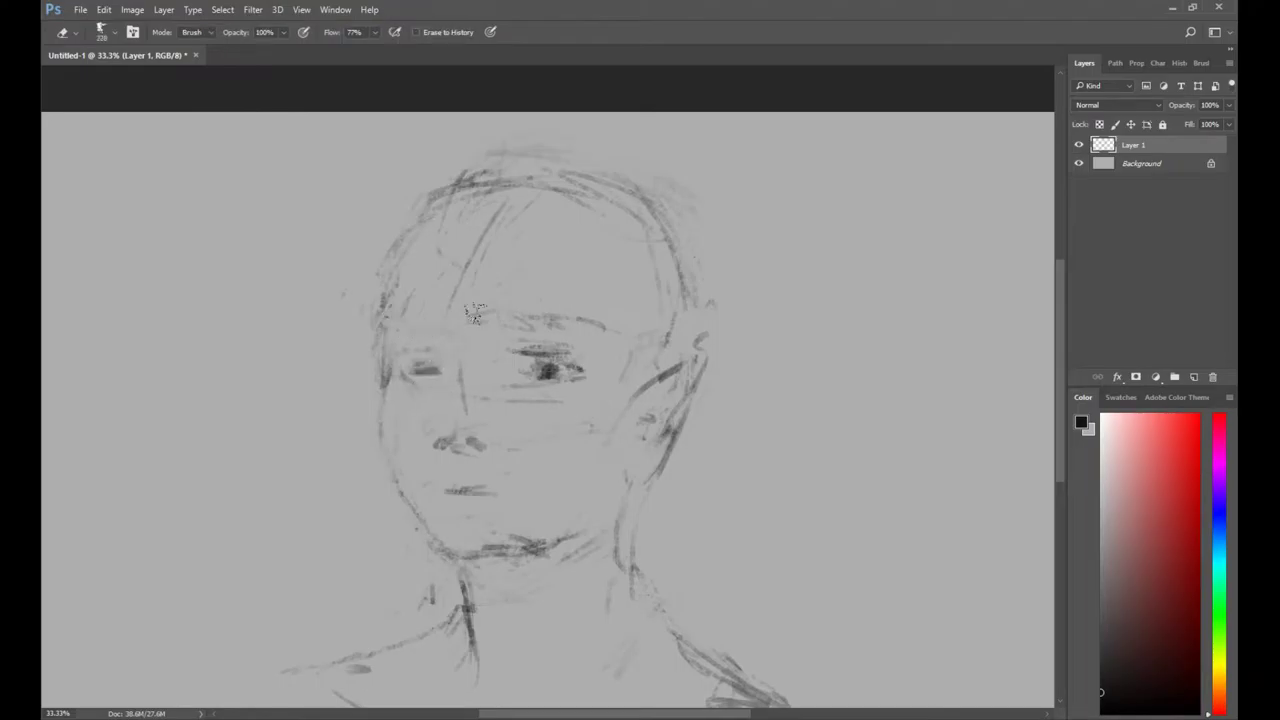
Lighten the near eye's outer corner and the area beside the nose bridge, then redraw both irises.
{"action": "left_click_drag", "start_coordinate": [580, 344], "coordinate": [560, 360]}
{"action": "key", "text": "b"}
{"action": "key", "text": "e"}
{"action": "left_click_drag", "start_coordinate": [450, 356], "coordinate": [455, 378]}
{"action": "key", "text": "b"}
{"action": "left_click_drag", "start_coordinate": [546, 380], "coordinate": [550, 374]}
{"action": "left_click_drag", "start_coordinate": [428, 370], "coordinate": [452, 366]}
{"action": "key", "text": "e"}
{"action": "key", "text": "b"}
Draw the near eye's upper lid with an extended outer corner, and the far eye's upper lid and outer edge.
{"action": "left_click_drag", "start_coordinate": [530, 357], "coordinate": [576, 363]}
{"action": "left_click_drag", "start_coordinate": [574, 376], "coordinate": [606, 356]}
{"action": "left_click_drag", "start_coordinate": [424, 351], "coordinate": [389, 357]}
{"action": "left_click_drag", "start_coordinate": [396, 361], "coordinate": [407, 378]}
Erase the straight mouth line and soften the far nostril, then sketch small full lips.
{"action": "key", "text": "e"}
{"action": "key", "text": "b"}
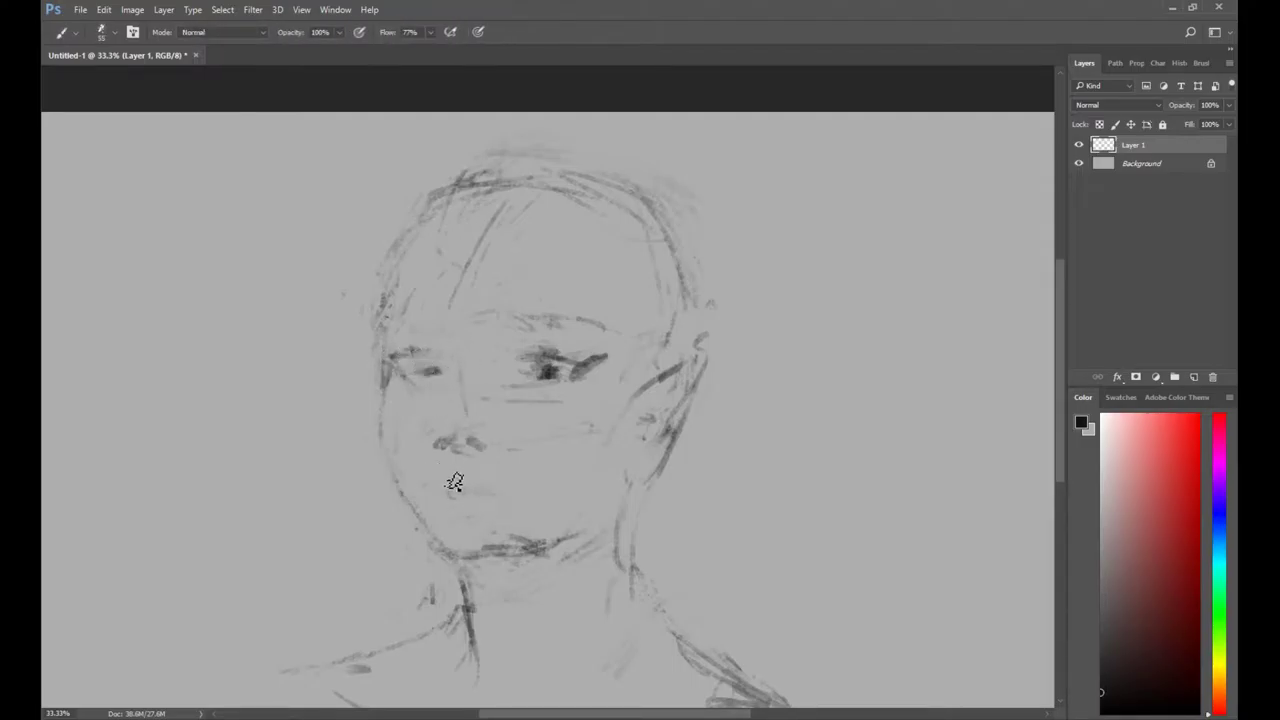
{"action": "key", "text": "e"}
{"action": "left_click_drag", "start_coordinate": [454, 443], "coordinate": [438, 436]}
{"action": "key", "text": "b"}
{"action": "key", "text": "e"}
{"action": "mouse_move", "coordinate": [478, 480]}
{"action": "left_mouse_down"}
{"action": "mouse_move", "coordinate": [462, 473]}
{"action": "mouse_move", "coordinate": [477, 480]}
{"action": "mouse_move", "coordinate": [460, 489]}
{"action": "mouse_move", "coordinate": [480, 506]}
{"action": "mouse_move", "coordinate": [510, 496]}
{"action": "left_mouse_up"}
{"action": "key", "text": "b"}
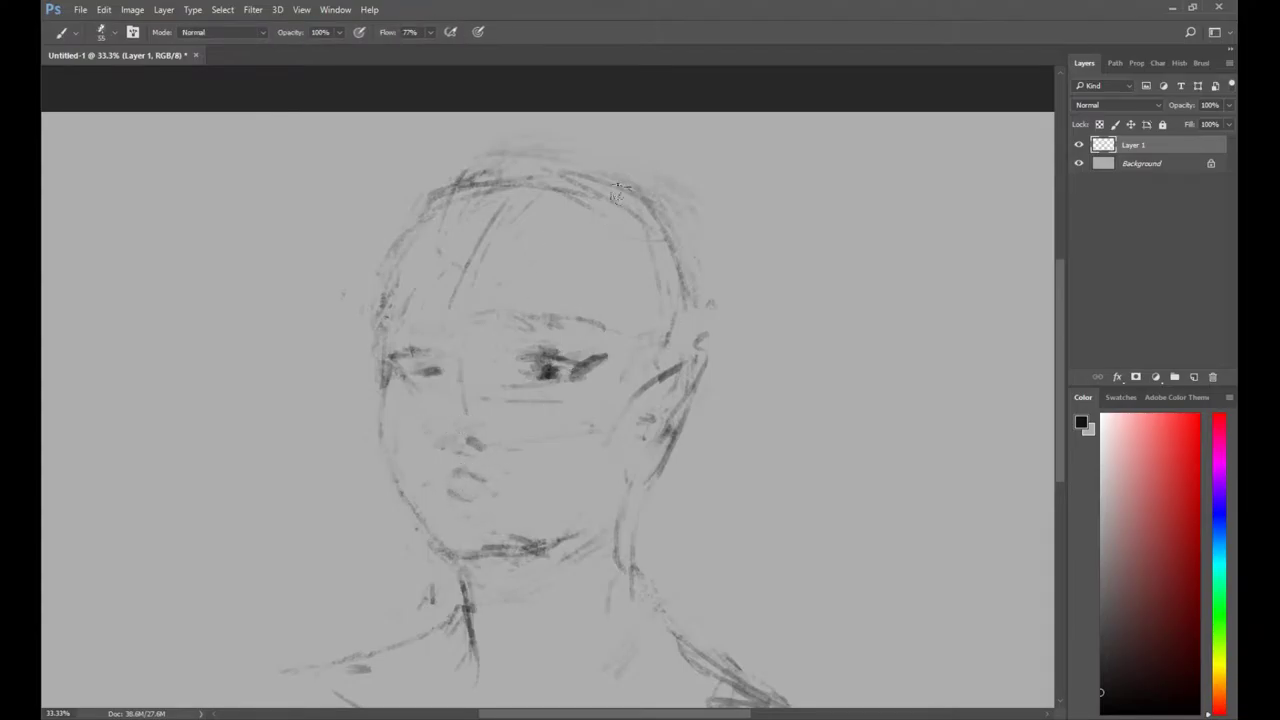
Erase the stray strokes outside the back of the head and refine the lips and far jaw contour.
{"action": "key", "text": "e"}
{"action": "key", "text": "b"}
{"action": "key", "text": "e"}
{"action": "key", "text": "b"}
{"action": "key", "text": "e"}
Erase the old chin line, redraw the chin slightly lower, and add a shadow under the lower lip.
{"action": "mouse_move", "coordinate": [459, 517]}
{"action": "left_mouse_down"}
{"action": "mouse_move", "coordinate": [488, 516]}
{"action": "mouse_move", "coordinate": [521, 549]}
{"action": "left_mouse_up"}
{"action": "key", "text": "b"}
{"action": "key", "text": "e"}
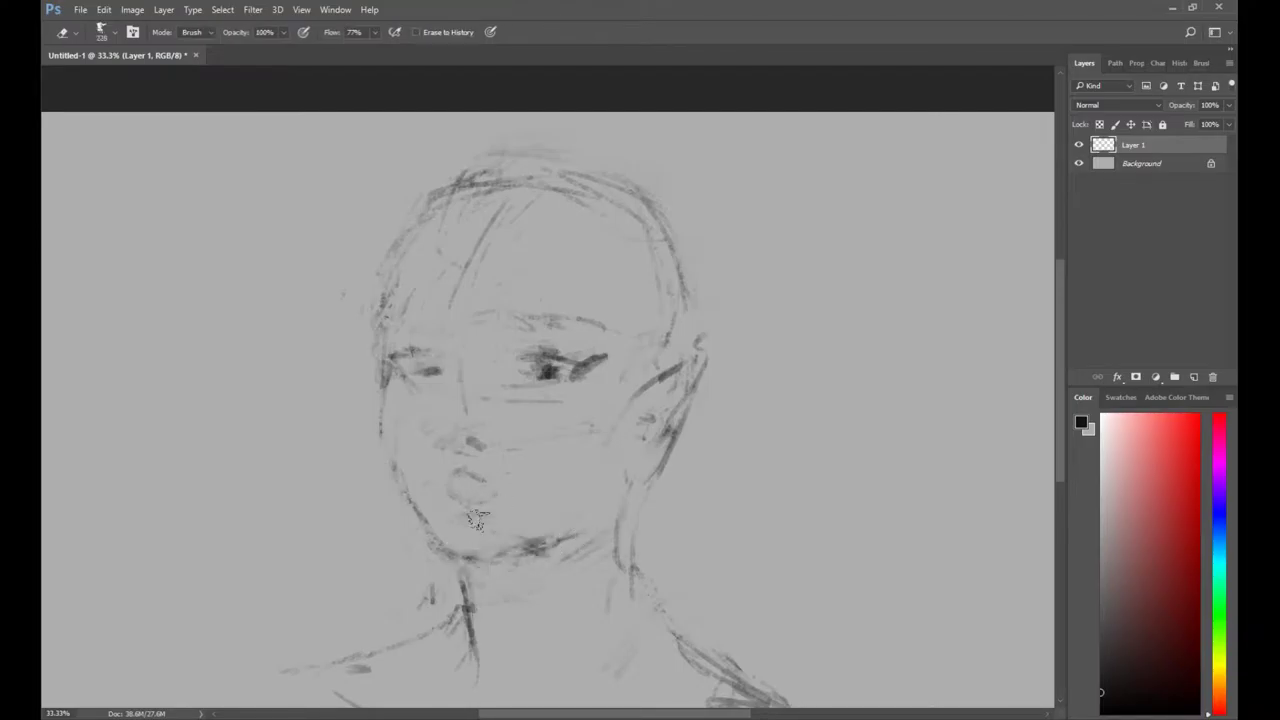
{"action": "key", "text": "b"}
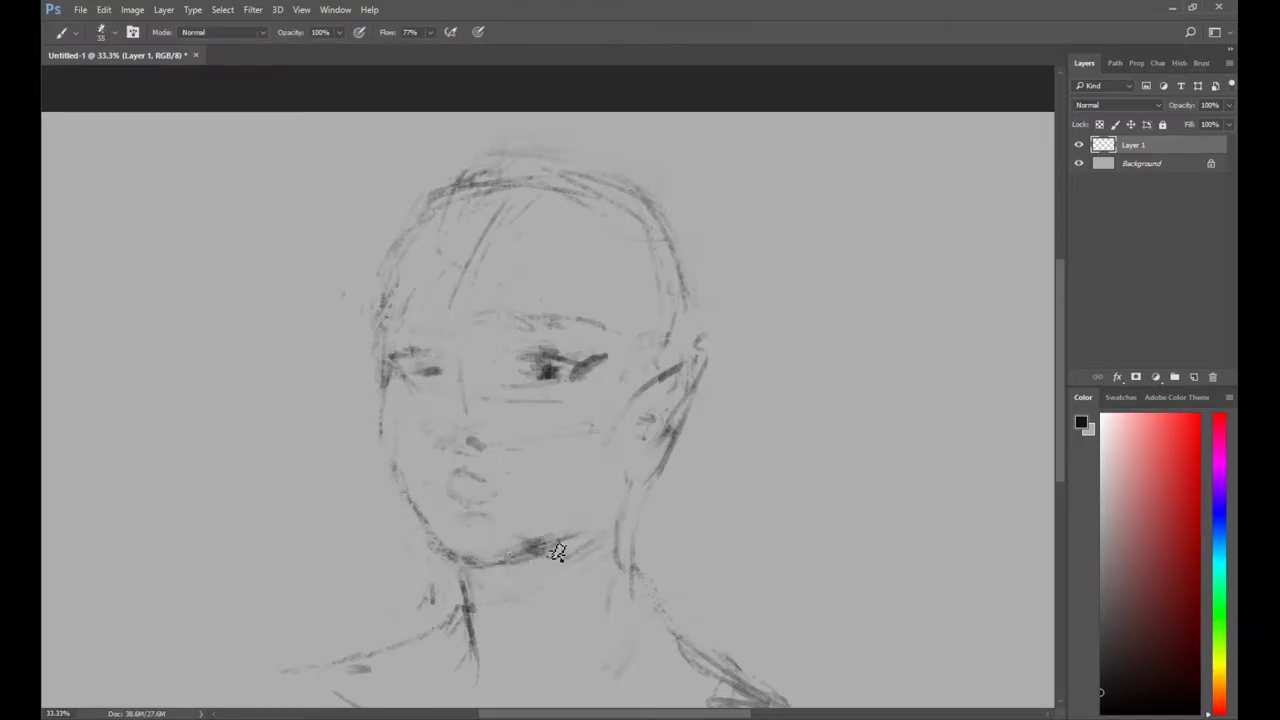
Soften the jaw and old front neck strokes, then redraw the front of the neck starting farther under the chin.
{"action": "key", "text": "e"}
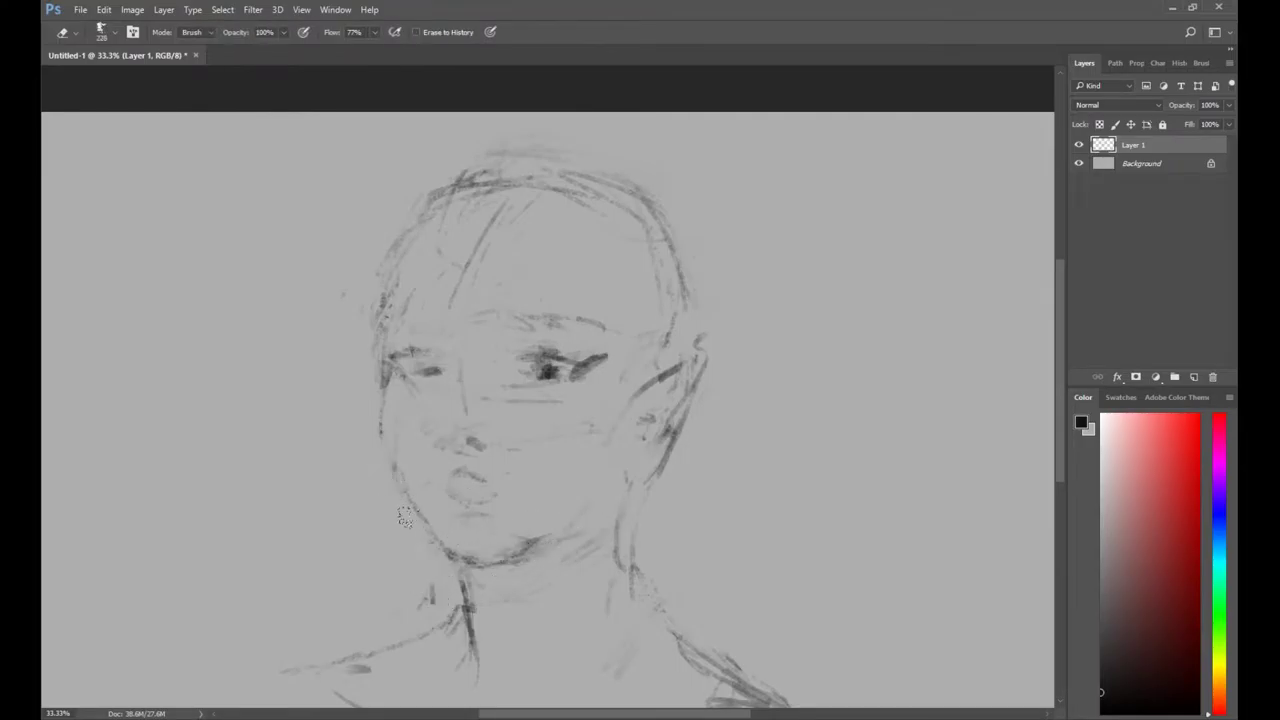
{"action": "key", "text": "b"}
{"action": "key", "text": "e"}
{"action": "key", "text": "b"}
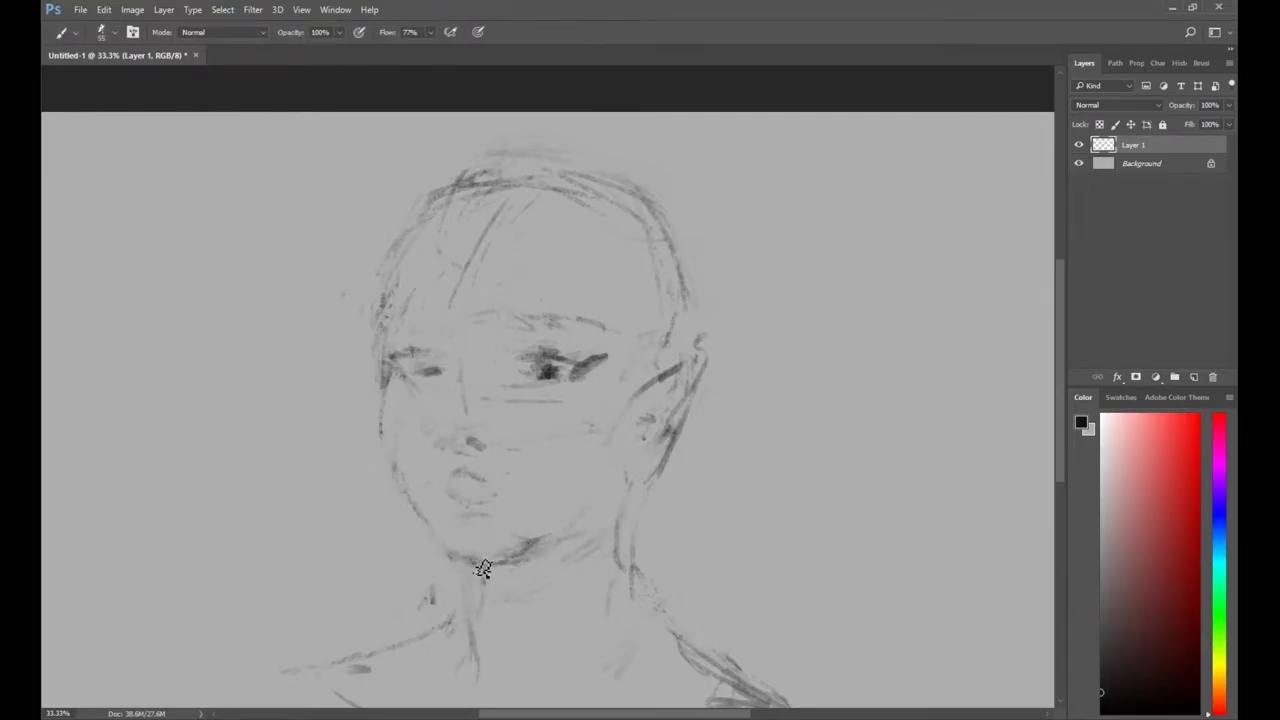
{"action": "key", "text": "e"}
{"action": "key", "text": "b"}
{"action": "key", "text": "e"}
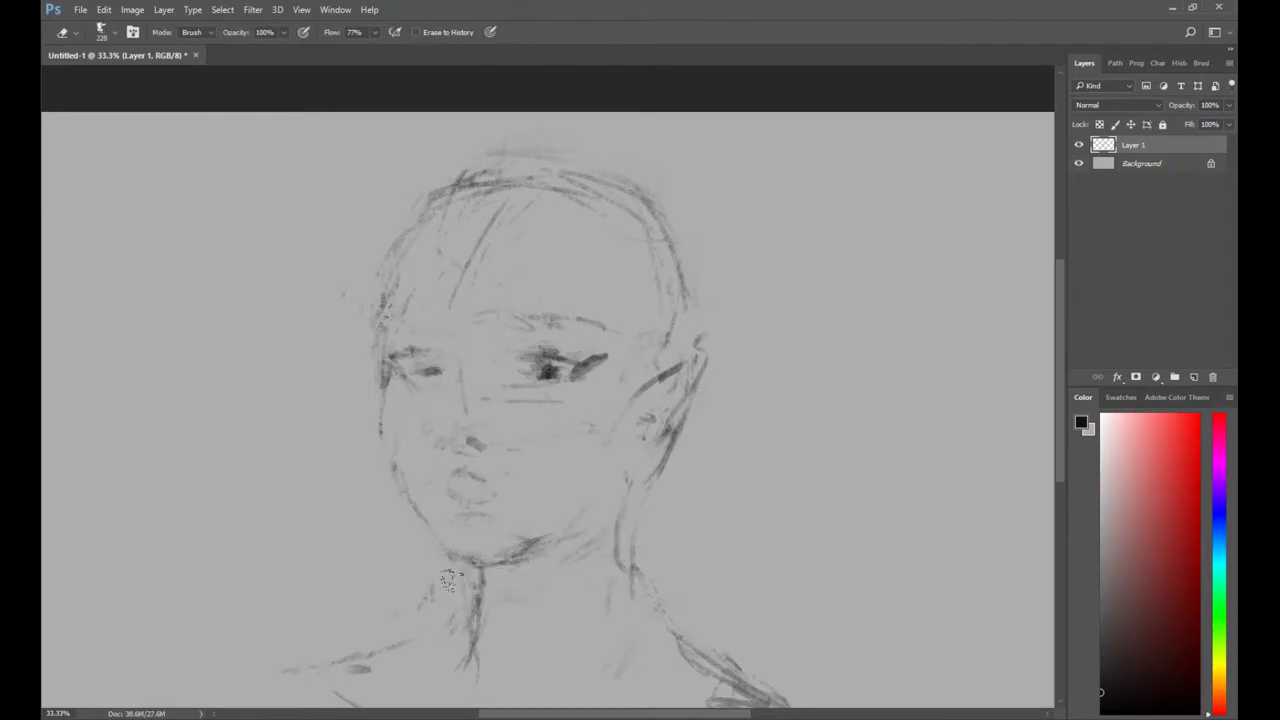
Draw the neck muscle lines below the near jaw and ear, and reinforce the front of the neck.
{"action": "key", "text": "b"}
{"action": "left_click_drag", "start_coordinate": [605, 553], "coordinate": [601, 625]}
{"action": "mouse_move", "coordinate": [628, 532]}
{"action": "left_mouse_down"}
{"action": "mouse_move", "coordinate": [619, 643]}
{"action": "mouse_move", "coordinate": [650, 603]}
{"action": "left_mouse_up"}
{"action": "key", "text": "e"}
{"action": "key", "text": "b"}
{"action": "mouse_move", "coordinate": [479, 570]}
{"action": "left_mouse_down"}
{"action": "mouse_move", "coordinate": [474, 636]}
{"action": "mouse_move", "coordinate": [469, 618]}
{"action": "left_mouse_up"}
{"action": "mouse_move", "coordinate": [468, 572]}
{"action": "left_mouse_down"}
{"action": "mouse_move", "coordinate": [458, 644]}
{"action": "mouse_move", "coordinate": [446, 643]}
{"action": "left_mouse_up"}
{"action": "mouse_move", "coordinate": [632, 572]}
{"action": "left_mouse_down"}
{"action": "mouse_move", "coordinate": [624, 648]}
{"action": "mouse_move", "coordinate": [648, 606]}
{"action": "mouse_move", "coordinate": [641, 629]}
{"action": "left_mouse_up"}
Touch up the neck strokes and flip the portrait sketch horizontally.
{"action": "key", "text": "e"}
{"action": "key", "text": "b"}
{"action": "key", "text": "e"}
{"action": "key", "text": "ctrl+shift+h"}
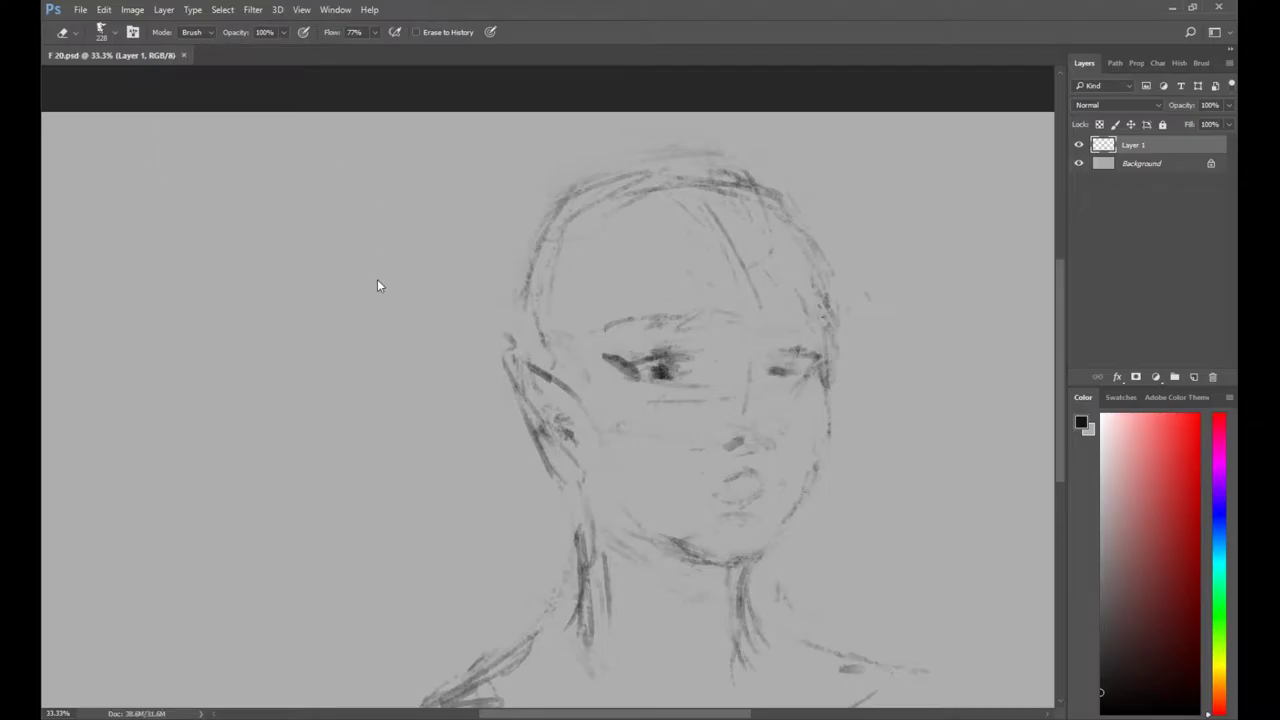
Lasso the head above the jaw and neck, rotate it slightly counter-clockwise with Free Transform, and deselect.
{"action": "key", "text": "l"}
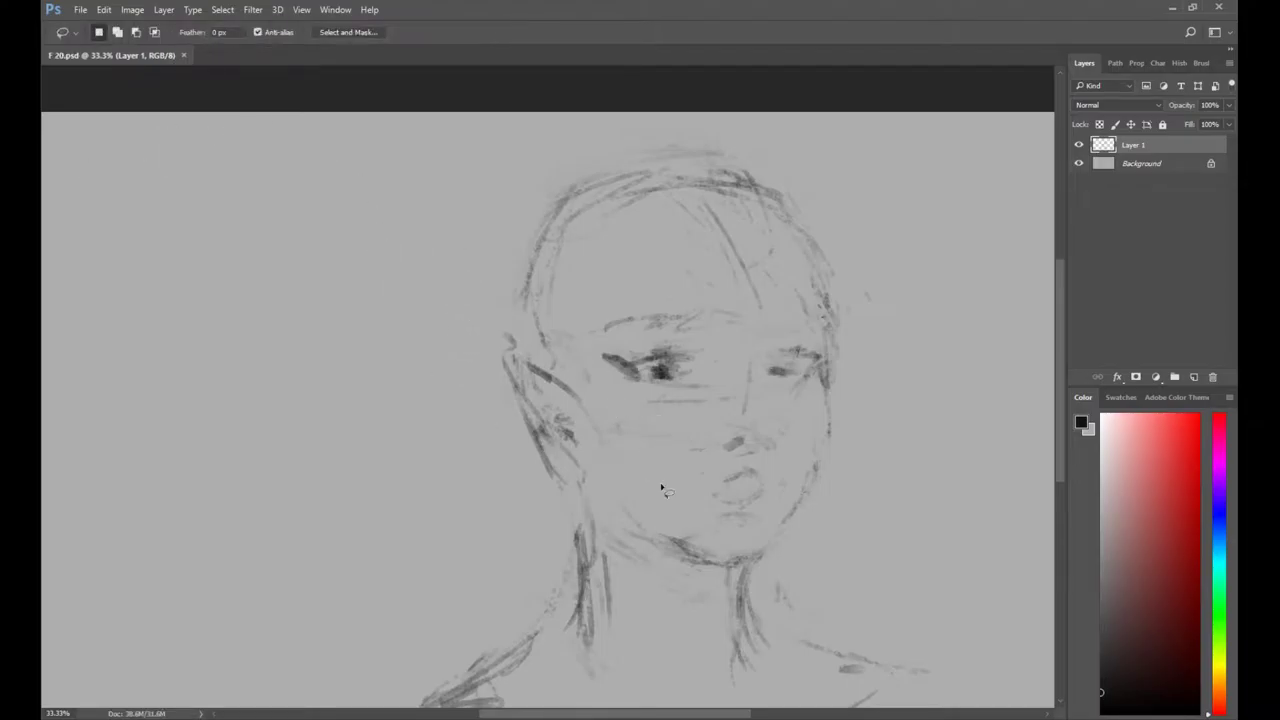
{"action": "mouse_move", "coordinate": [763, 566]}
{"action": "left_mouse_down"}
{"action": "mouse_move", "coordinate": [896, 409]}
{"action": "mouse_move", "coordinate": [838, 161]}
{"action": "mouse_move", "coordinate": [571, 139]}
{"action": "mouse_move", "coordinate": [498, 237]}
{"action": "mouse_move", "coordinate": [500, 320]}
{"action": "left_mouse_up"}
{"action": "key", "text": "ctrl+t"}
{"action": "left_click_drag", "start_coordinate": [697, 118], "coordinate": [680, 121]}
{"action": "key", "text": "Return"}
{"action": "key", "text": "ctrl+d"}
{"action": "key", "text": "e"}
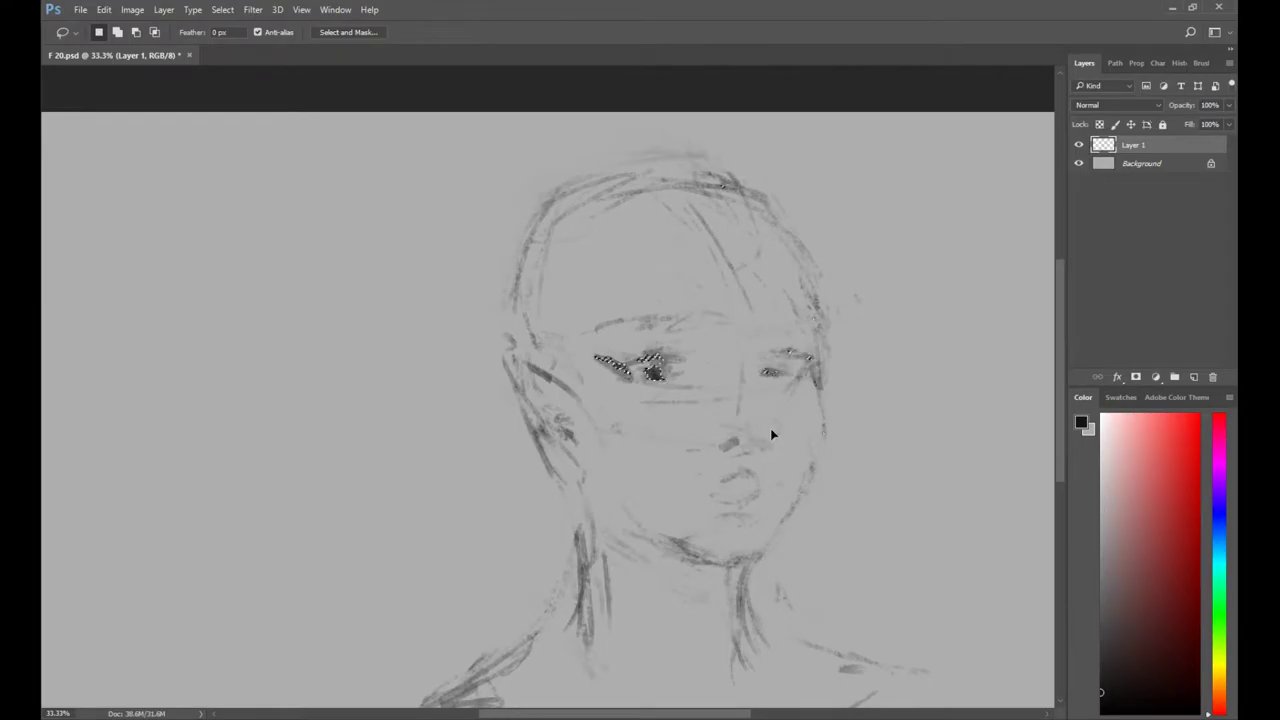
Redraw the underside of the nose with short brush strokes, erasing stray marks around it.
{"action": "key", "text": "b"}
{"action": "mouse_move", "coordinate": [722, 438]}
{"action": "left_mouse_down"}
{"action": "mouse_move", "coordinate": [759, 453]}
{"action": "mouse_move", "coordinate": [747, 445]}
{"action": "mouse_move", "coordinate": [785, 448]}
{"action": "mouse_move", "coordinate": [745, 436]}
{"action": "left_mouse_up"}
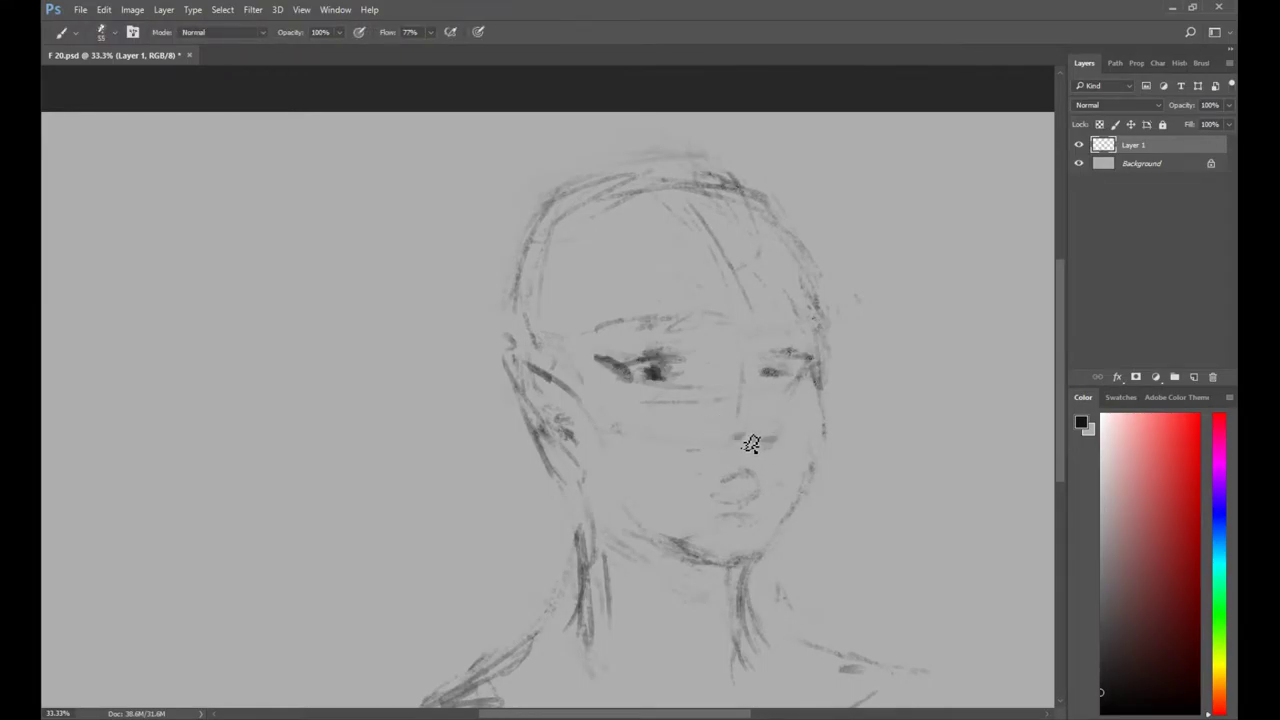
{"action": "key", "text": "e"}
{"action": "key", "text": "b"}
{"action": "key", "text": "e"}
{"action": "key", "text": "b"}
{"action": "key", "text": "e"}
{"action": "key", "text": "b"}
Reshape the lips and draw a slanted shadow line along the far side of the nose.
{"action": "mouse_move", "coordinate": [738, 479]}
{"action": "left_mouse_down"}
{"action": "mouse_move", "coordinate": [776, 495]}
{"action": "mouse_move", "coordinate": [716, 496]}
{"action": "left_mouse_up"}
{"action": "key", "text": "e"}
{"action": "key", "text": "b"}
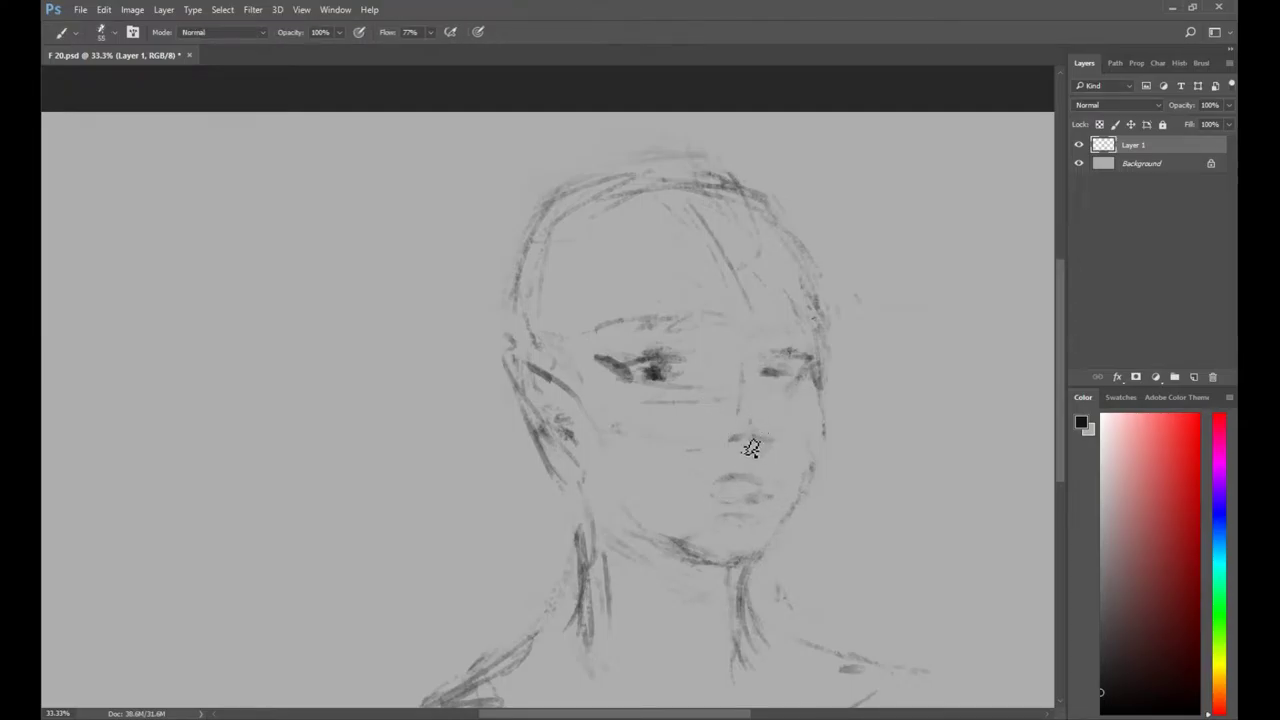
{"action": "key", "text": "e"}
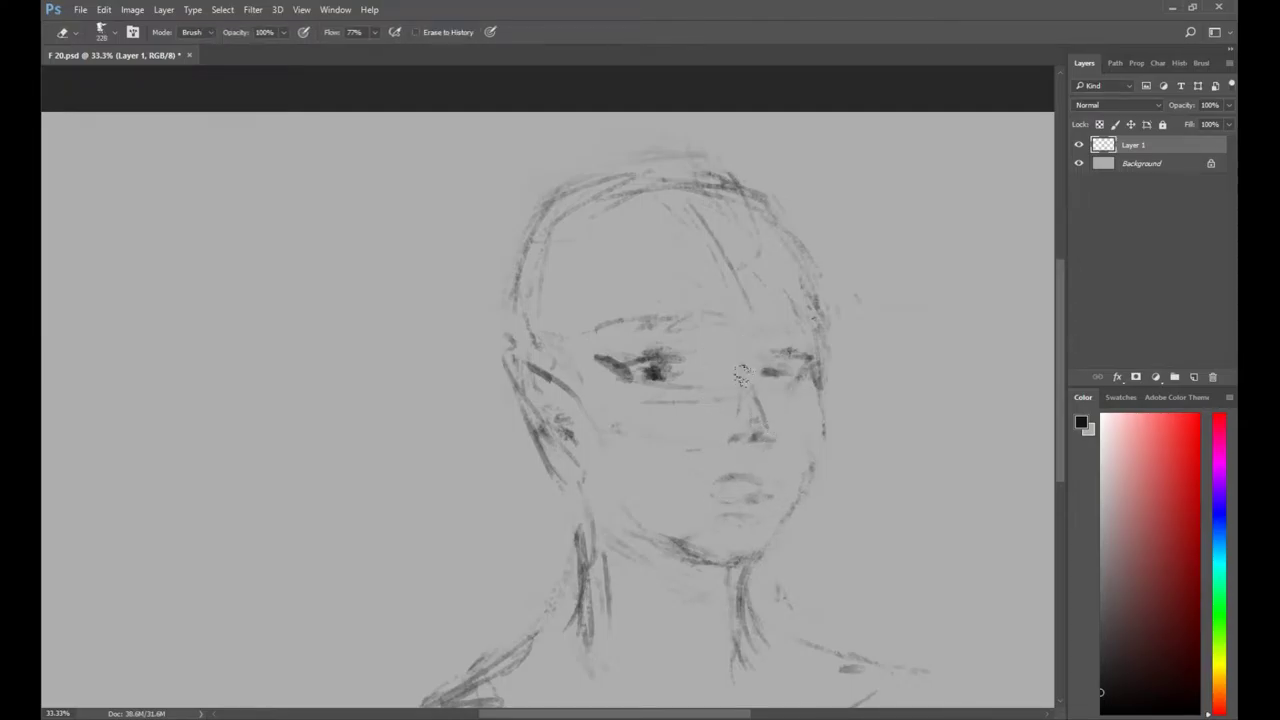
{"action": "key", "text": "b"}
Lasso the near eye with its brow, shift it slightly closer to the nose, and deselect.
{"action": "key", "text": "l"}
{"action": "mouse_move", "coordinate": [596, 389]}
{"action": "left_mouse_down"}
{"action": "mouse_move", "coordinate": [598, 291]}
{"action": "mouse_move", "coordinate": [588, 388]}
{"action": "mouse_move", "coordinate": [664, 382]}
{"action": "mouse_move", "coordinate": [614, 362]}
{"action": "mouse_move", "coordinate": [675, 367]}
{"action": "left_mouse_up"}
{"action": "key", "text": "ctrl+d"}
{"action": "key", "text": "ctrl+d"}
Lighten the outer corner and iris of the near eye, and redraw its upper lid line.
{"action": "key", "text": "e"}
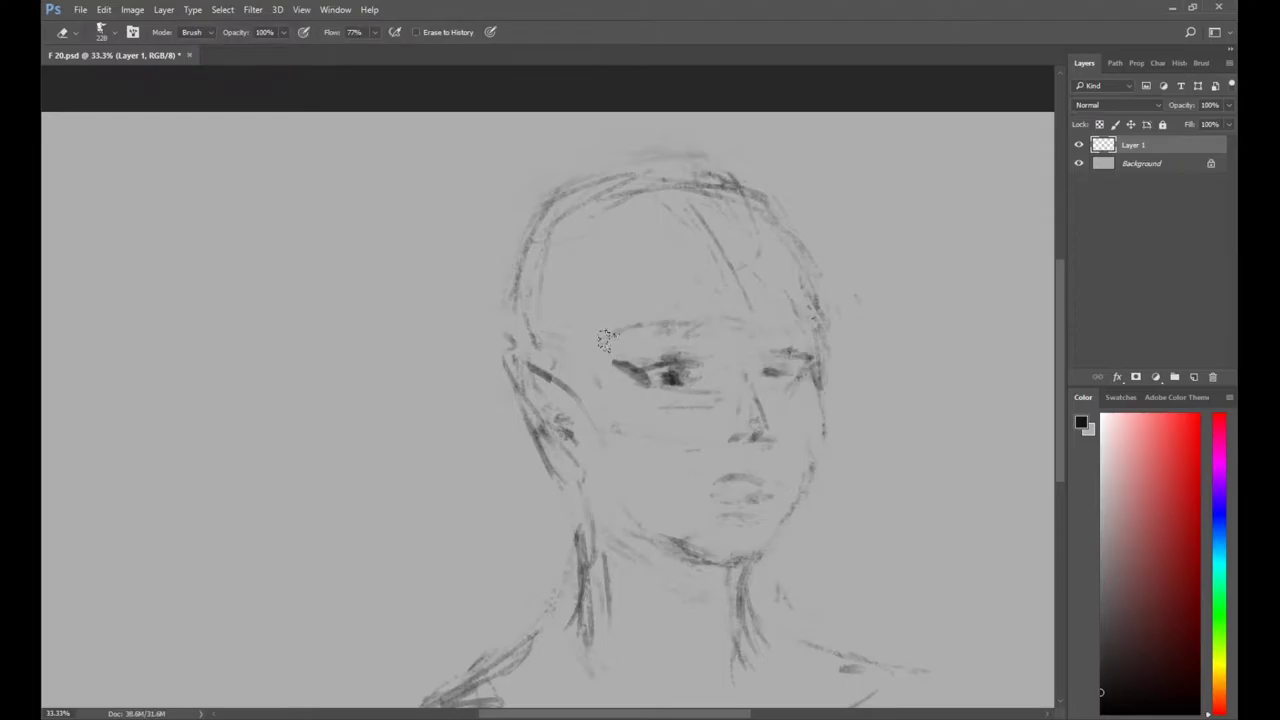
{"action": "key", "text": "b"}
{"action": "mouse_move", "coordinate": [605, 341]}
{"action": "left_mouse_down"}
{"action": "mouse_move", "coordinate": [630, 372]}
{"action": "mouse_move", "coordinate": [667, 364]}
{"action": "mouse_move", "coordinate": [643, 370]}
{"action": "mouse_move", "coordinate": [629, 351]}
{"action": "mouse_move", "coordinate": [653, 374]}
{"action": "mouse_move", "coordinate": [683, 368]}
{"action": "mouse_move", "coordinate": [632, 364]}
{"action": "left_mouse_up"}
{"action": "key", "text": "e"}
{"action": "key", "text": "b"}
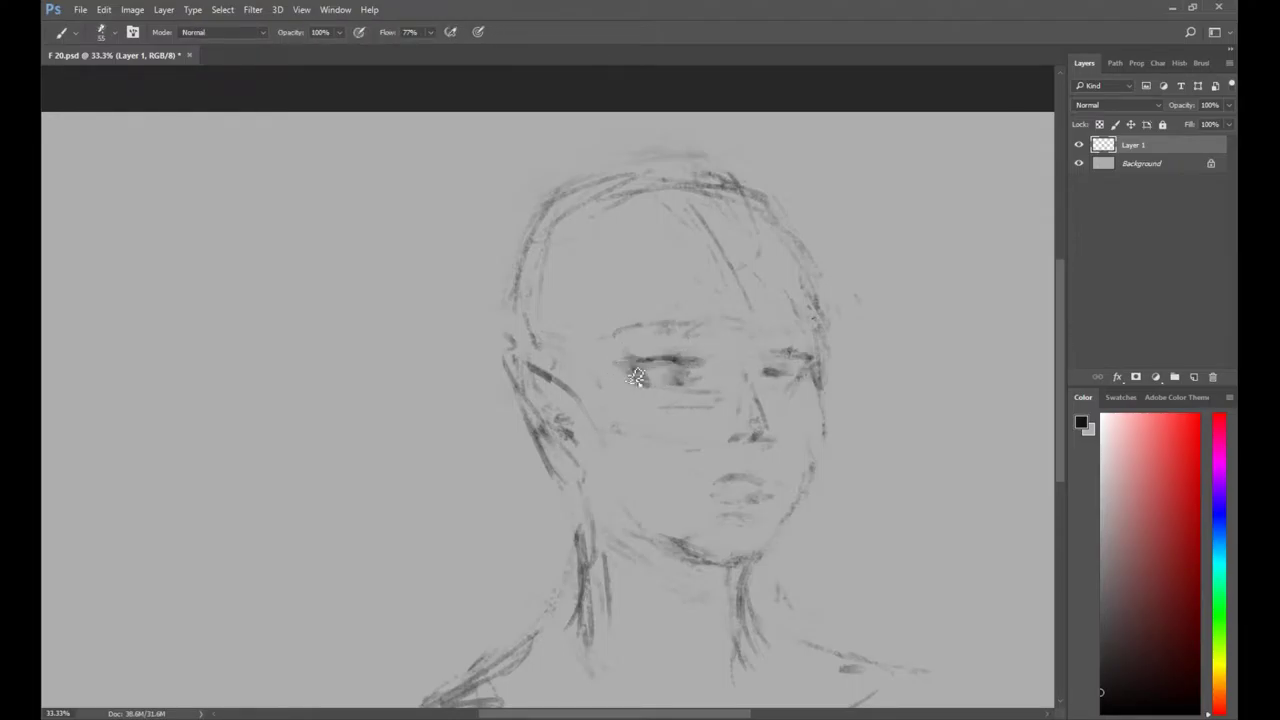
Soften the old skull outline and redraw the contour over the crown and far side of the head.
{"action": "key", "text": "e"}
{"action": "mouse_move", "coordinate": [632, 180]}
{"action": "left_mouse_down"}
{"action": "mouse_move", "coordinate": [537, 184]}
{"action": "mouse_move", "coordinate": [645, 196]}
{"action": "left_mouse_up"}
{"action": "key", "text": "b"}
{"action": "mouse_move", "coordinate": [548, 210]}
{"action": "left_mouse_down"}
{"action": "mouse_move", "coordinate": [720, 198]}
{"action": "mouse_move", "coordinate": [790, 236]}
{"action": "left_mouse_up"}
{"action": "key", "text": "e"}
{"action": "key", "text": "b"}
{"action": "mouse_move", "coordinate": [739, 178]}
{"action": "left_mouse_down"}
{"action": "mouse_move", "coordinate": [608, 190]}
{"action": "mouse_move", "coordinate": [700, 196]}
{"action": "left_mouse_up"}
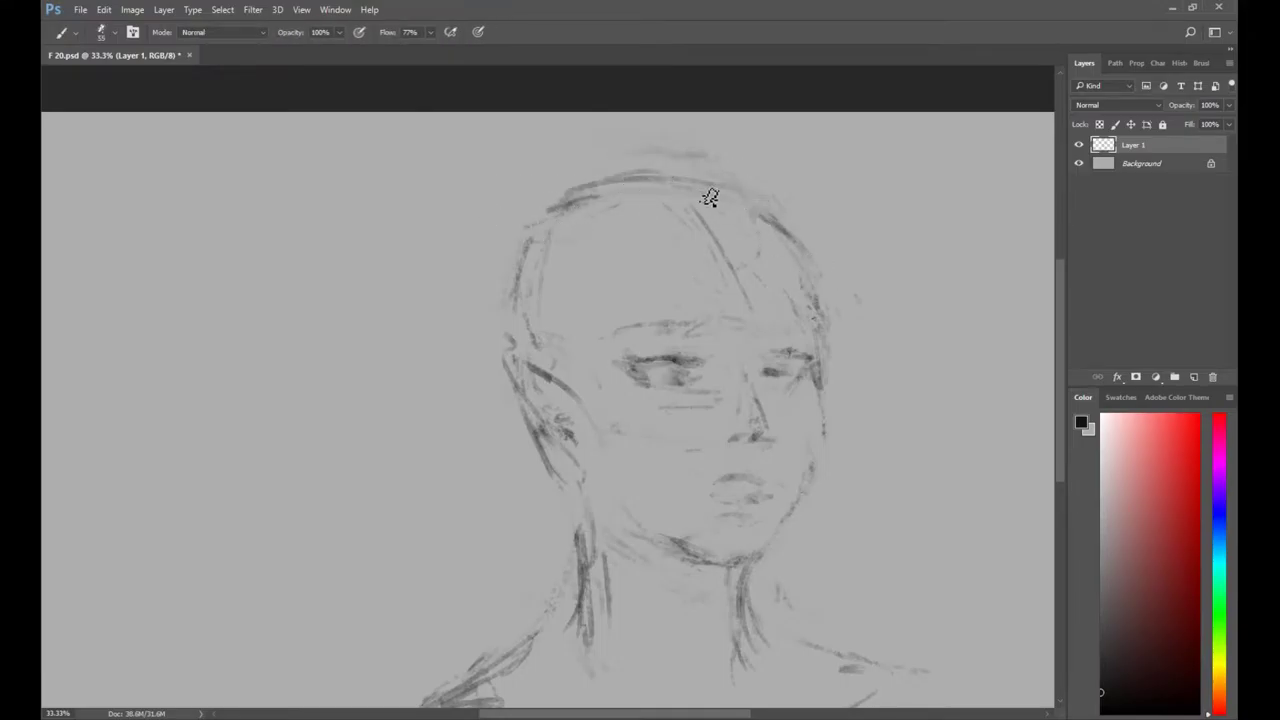
Erase the stray diagonal lines on the forehead, and redraw the top of the skull with a slightly lower curve.
{"action": "left_click_drag", "start_coordinate": [529, 230], "coordinate": [706, 192]}
{"action": "key", "text": "e"}
{"action": "left_click_drag", "start_coordinate": [728, 238], "coordinate": [700, 214]}
{"action": "key", "text": "b"}
{"action": "key", "text": "e"}
{"action": "key", "text": "b"}
{"action": "mouse_move", "coordinate": [606, 184]}
{"action": "left_mouse_down"}
{"action": "mouse_move", "coordinate": [538, 226]}
{"action": "mouse_move", "coordinate": [712, 180]}
{"action": "left_mouse_up"}
{"action": "key", "text": "e"}
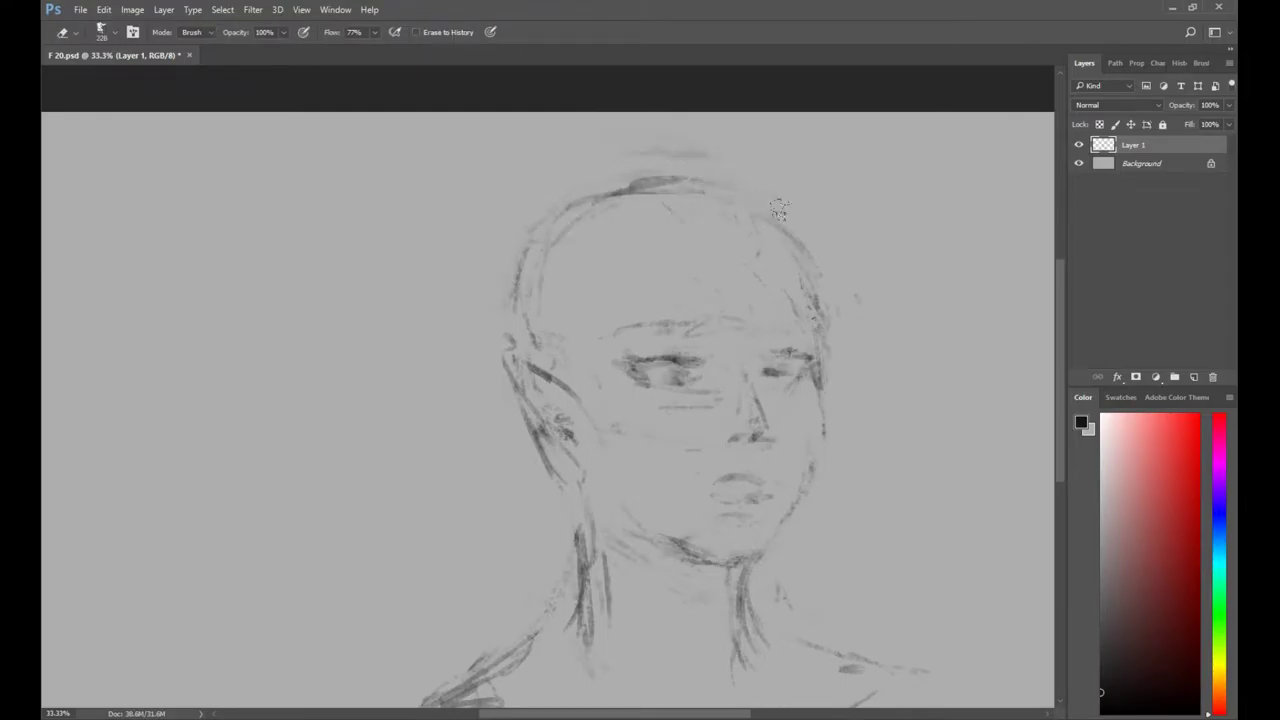
{"action": "key", "text": "b"}
{"action": "key", "text": "e"}
{"action": "key", "text": "b"}
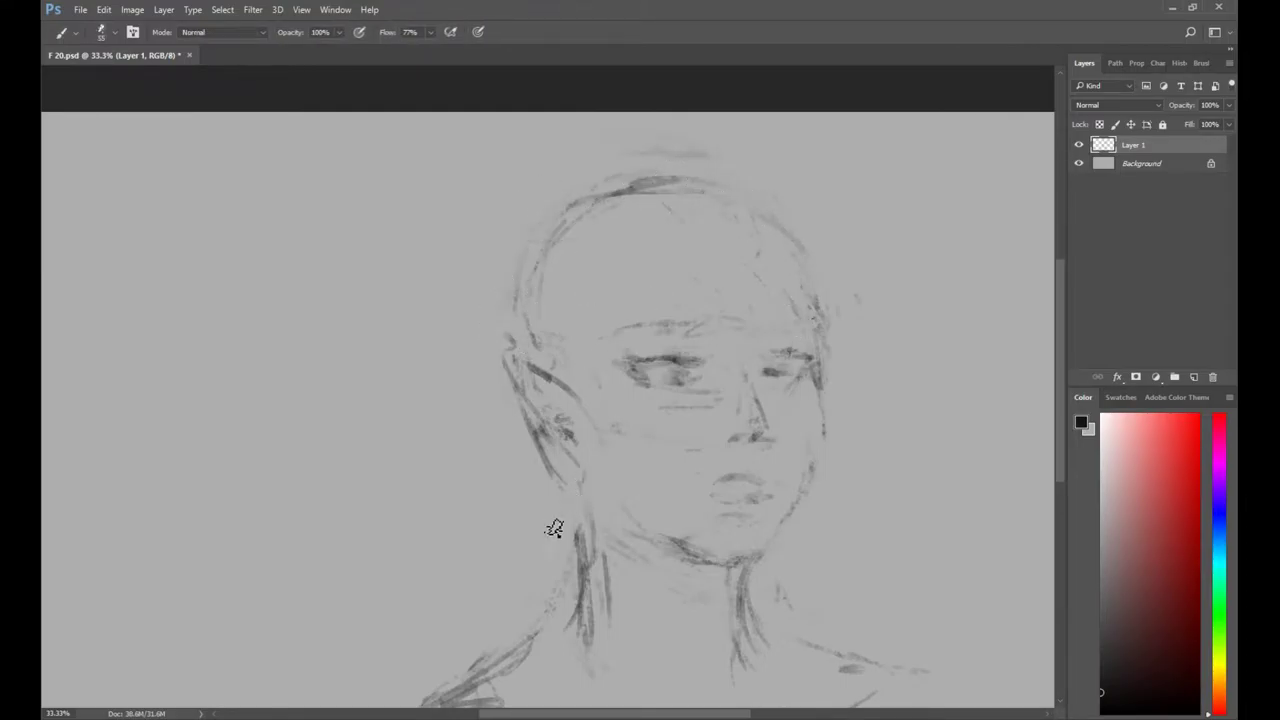
Touch up the strokes along the back of the neck below the ear.
{"action": "key", "text": "e"}
{"action": "key", "text": "b"}
{"action": "mouse_move", "coordinate": [580, 576]}
{"action": "left_mouse_down"}
{"action": "mouse_move", "coordinate": [583, 531]}
{"action": "mouse_move", "coordinate": [578, 628]}
{"action": "left_mouse_up"}
{"action": "left_click_drag", "start_coordinate": [600, 551], "coordinate": [547, 520]}
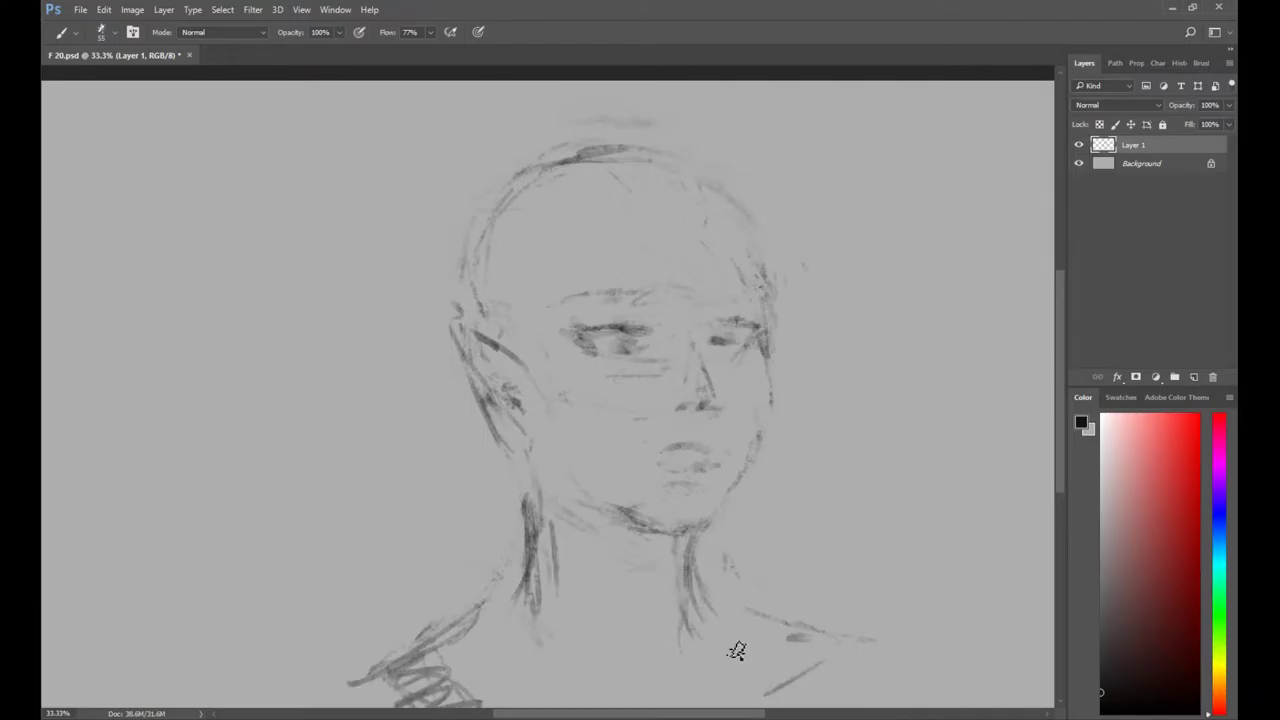
{"action": "left_click_drag", "start_coordinate": [697, 592], "coordinate": [677, 503]}
Erase the near shoulder, redraw its slope from the base of the neck, and hatch the area beneath it.
{"action": "key", "text": "e"}
{"action": "left_click_drag", "start_coordinate": [335, 590], "coordinate": [500, 500]}
{"action": "mouse_move", "coordinate": [340, 588]}
{"action": "left_mouse_down"}
{"action": "mouse_move", "coordinate": [426, 560]}
{"action": "mouse_move", "coordinate": [392, 614]}
{"action": "left_mouse_up"}
{"action": "key", "text": "b"}
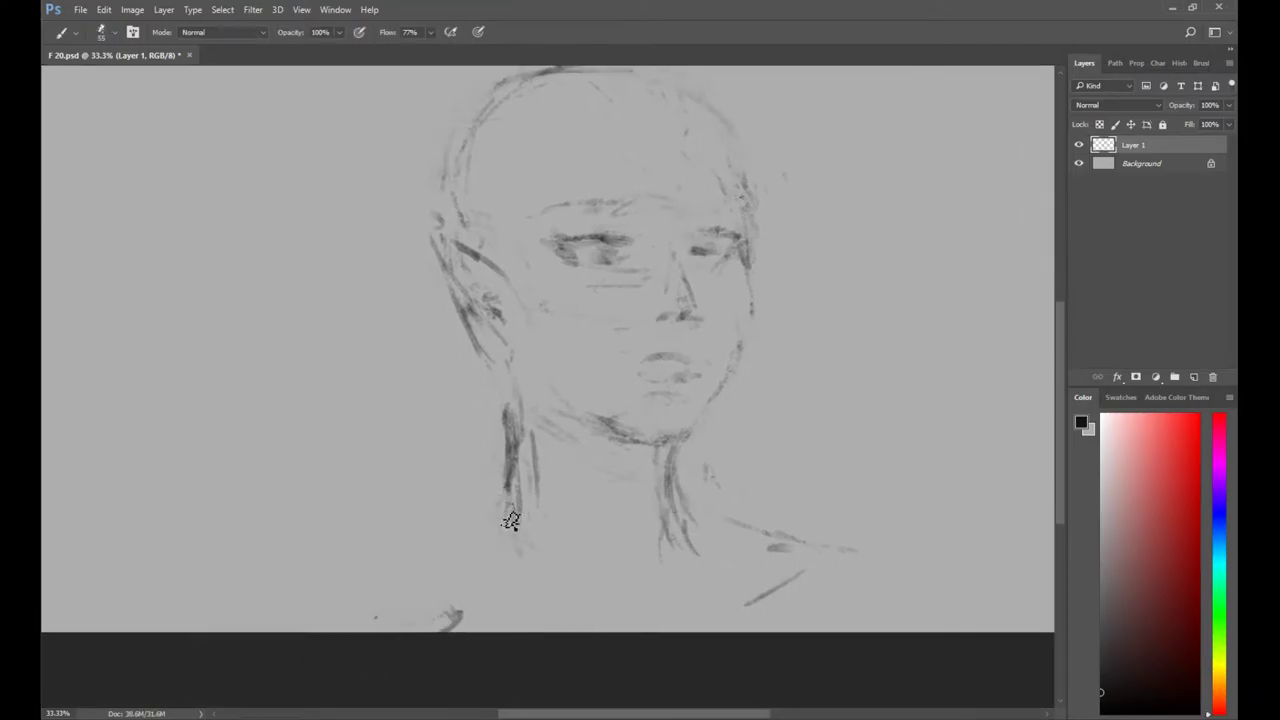
{"action": "left_click_drag", "start_coordinate": [506, 500], "coordinate": [400, 561]}
{"action": "left_click_drag", "start_coordinate": [498, 497], "coordinate": [332, 594]}
{"action": "mouse_move", "coordinate": [391, 560]}
{"action": "left_mouse_down"}
{"action": "mouse_move", "coordinate": [309, 612]}
{"action": "mouse_move", "coordinate": [457, 559]}
{"action": "mouse_move", "coordinate": [465, 577]}
{"action": "mouse_move", "coordinate": [446, 604]}
{"action": "left_mouse_up"}
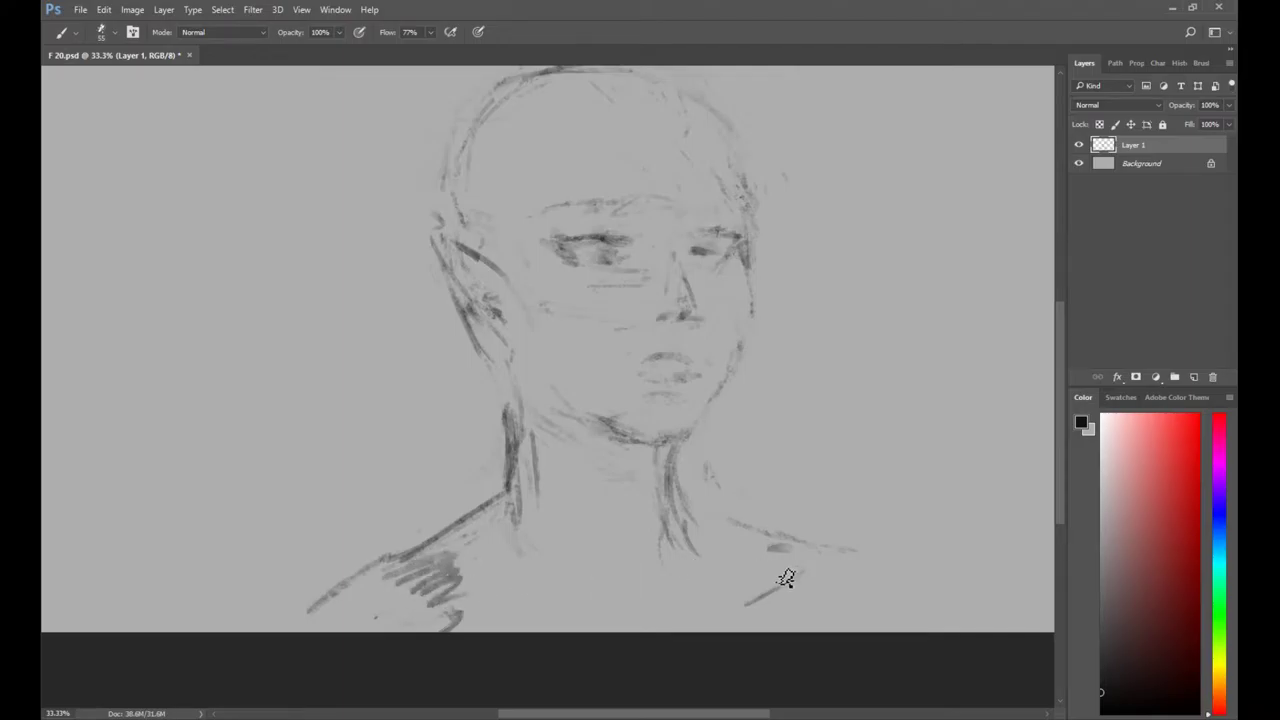
Hatch the far shoulder with a curved collarbone stroke, and soften the far cheek contour.
{"action": "mouse_move", "coordinate": [772, 549]}
{"action": "left_mouse_down"}
{"action": "mouse_move", "coordinate": [803, 568]}
{"action": "mouse_move", "coordinate": [807, 603]}
{"action": "left_mouse_up"}
{"action": "left_click_drag", "start_coordinate": [785, 466], "coordinate": [789, 555]}
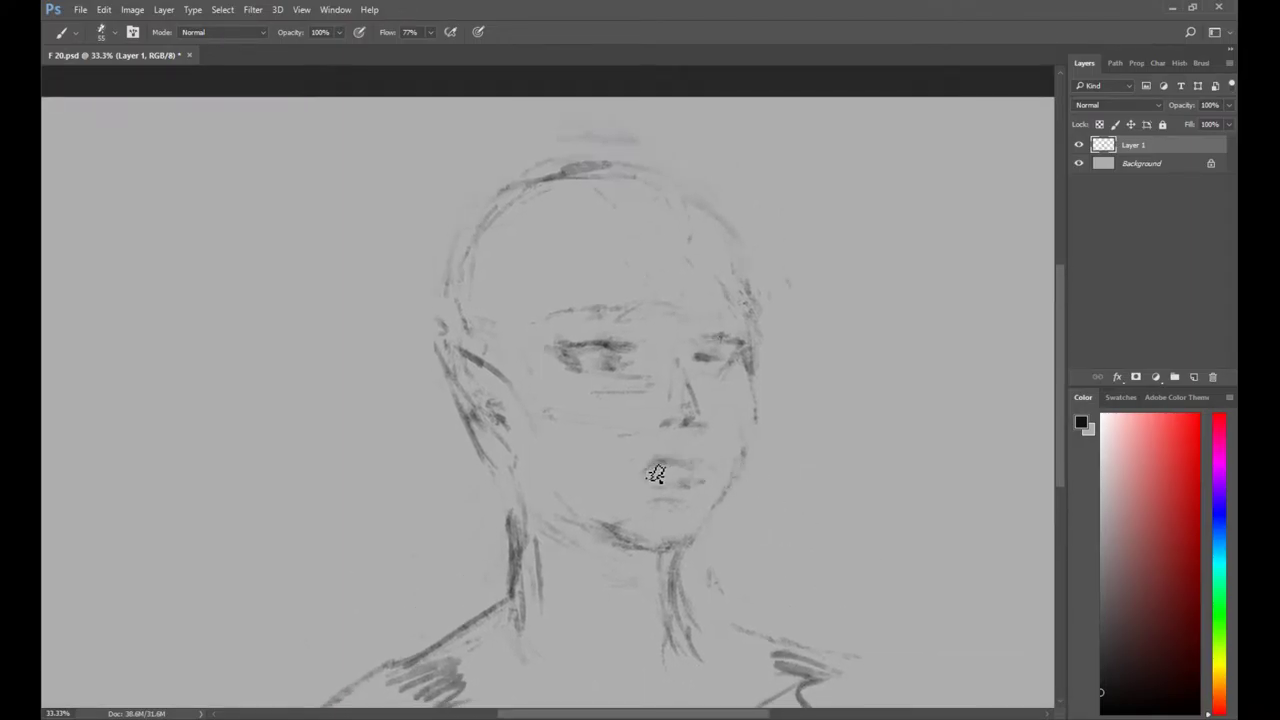
{"action": "key", "text": "e"}
{"action": "left_click_drag", "start_coordinate": [746, 396], "coordinate": [744, 458]}
{"action": "key", "text": "b"}
Lasso the eyes and nose, nudge them slightly down toward the near side of the face, and deselect.
{"action": "key", "text": "l"}
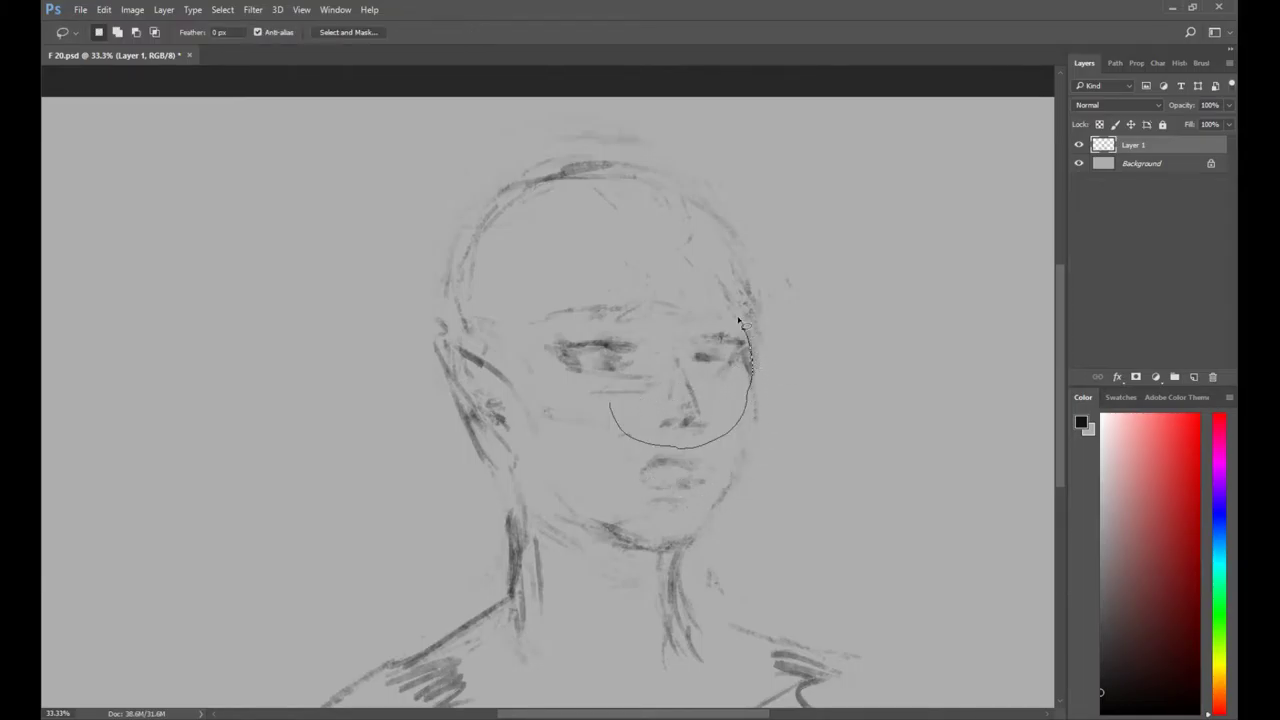
{"action": "left_click_drag", "start_coordinate": [738, 320], "coordinate": [606, 423]}
{"action": "left_click_drag", "start_coordinate": [669, 368], "coordinate": [664, 372]}
{"action": "key", "text": "ctrl+d"}
{"action": "key", "text": "e"}
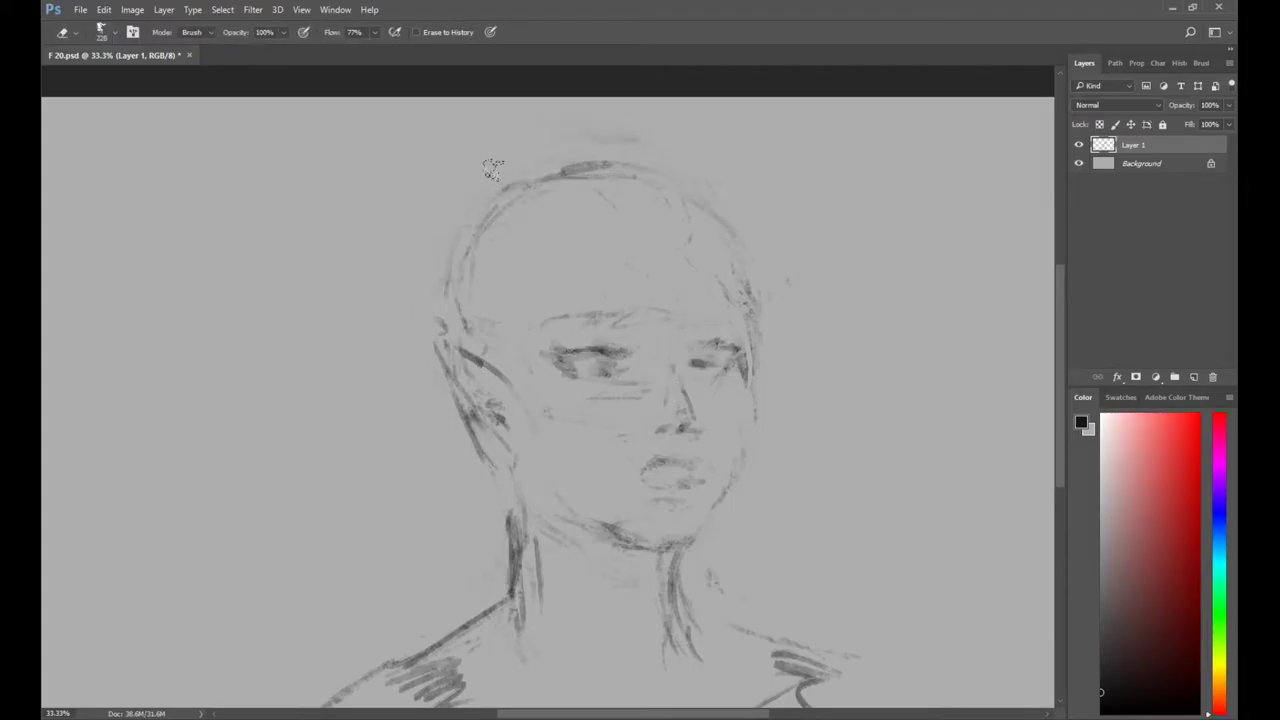
Scale the whole sketch up to about 104% with Free Transform.
{"action": "key", "text": "alt+space"}
{"action": "left_click", "coordinate": [629, 414], "text": "alt"}
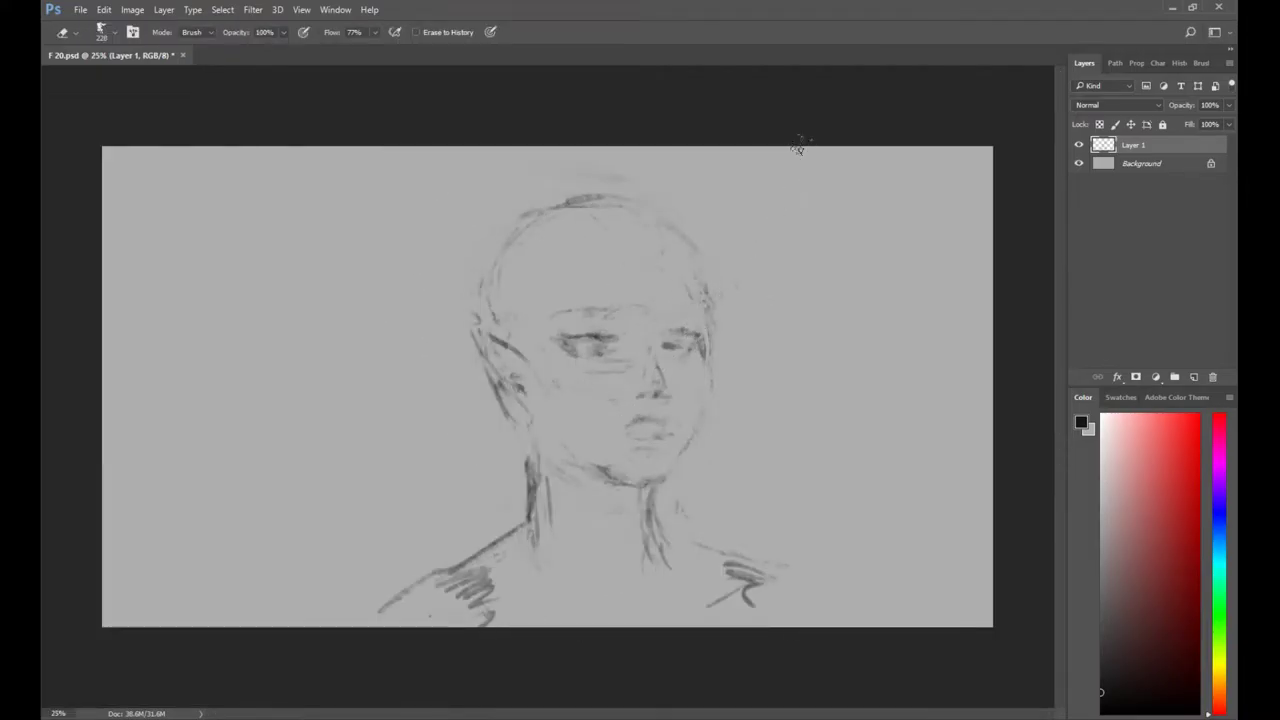
{"action": "key", "text": "ctrl+t"}
{"action": "left_click_drag", "start_coordinate": [792, 145], "coordinate": [809, 125]}
{"action": "key", "text": "Return"}
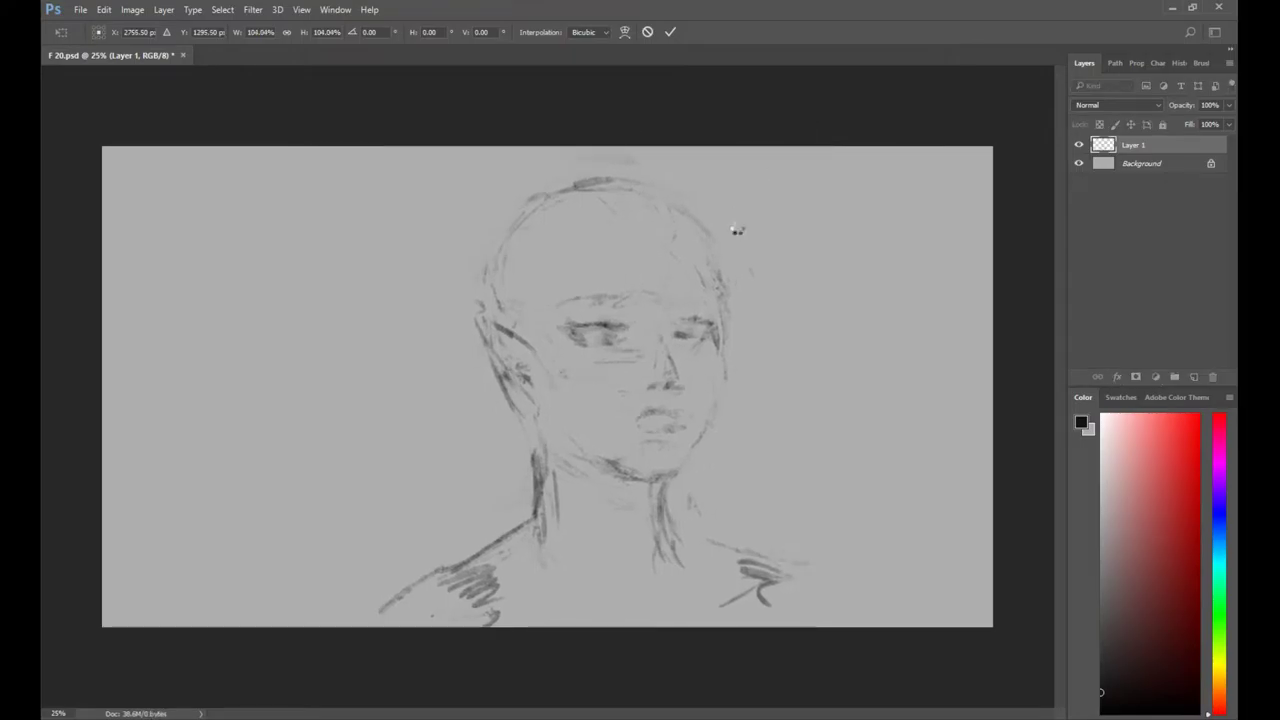
Darken the upper lid lines of both eyes and start the crease above the near eye.
{"action": "key", "text": "ctrl+space"}
{"action": "left_click", "coordinate": [662, 324], "text": "ctrl"}
{"action": "left_click", "coordinate": [662, 324], "text": "ctrl"}
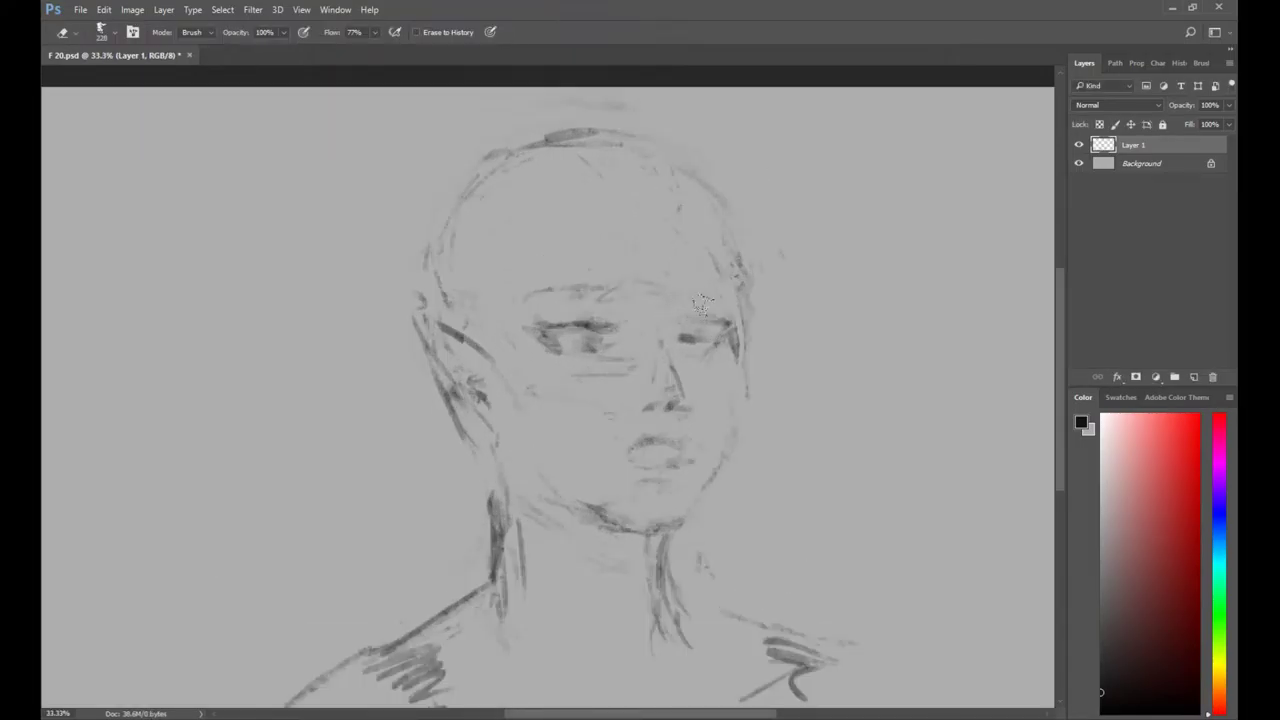
{"action": "key", "text": "ctrl+space"}
{"action": "left_click", "coordinate": [652, 322], "text": "ctrl"}
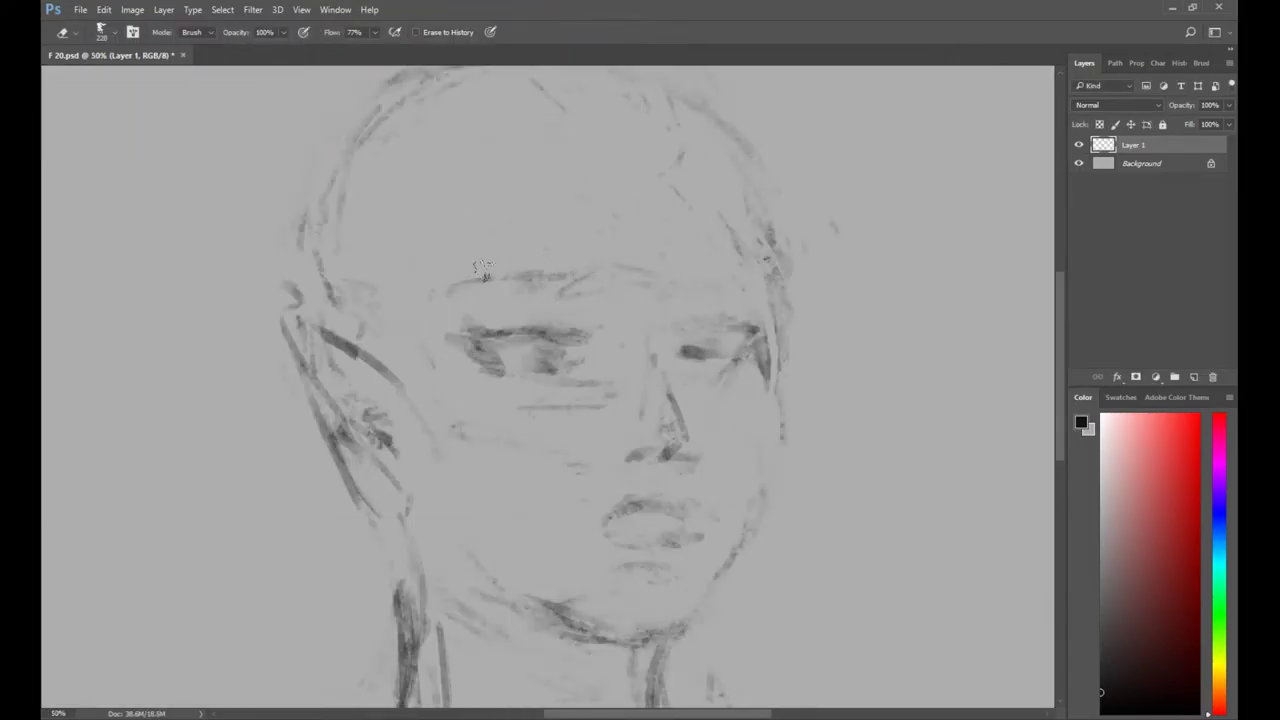
{"action": "key", "text": "b"}
{"action": "left_click_drag", "start_coordinate": [458, 340], "coordinate": [548, 332]}
{"action": "left_click_drag", "start_coordinate": [667, 326], "coordinate": [760, 330]}
{"action": "left_click_drag", "start_coordinate": [490, 318], "coordinate": [520, 314]}
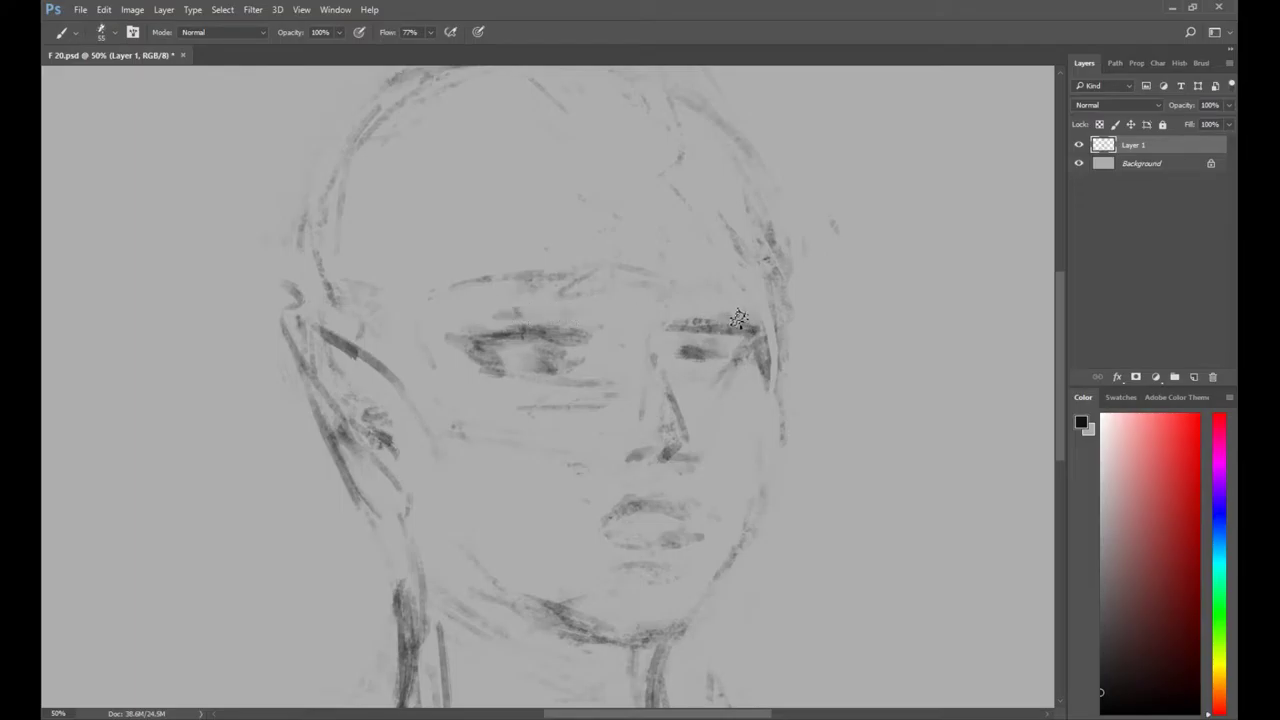
Add the crease above the far eye and draw fuller eyebrows over both eyes.
{"action": "left_click_drag", "start_coordinate": [698, 308], "coordinate": [732, 311]}
{"action": "mouse_move", "coordinate": [481, 302]}
{"action": "left_mouse_down"}
{"action": "mouse_move", "coordinate": [567, 298]}
{"action": "mouse_move", "coordinate": [469, 285]}
{"action": "mouse_move", "coordinate": [527, 290]}
{"action": "mouse_move", "coordinate": [565, 272]}
{"action": "left_mouse_up"}
{"action": "left_click_drag", "start_coordinate": [700, 298], "coordinate": [697, 274]}
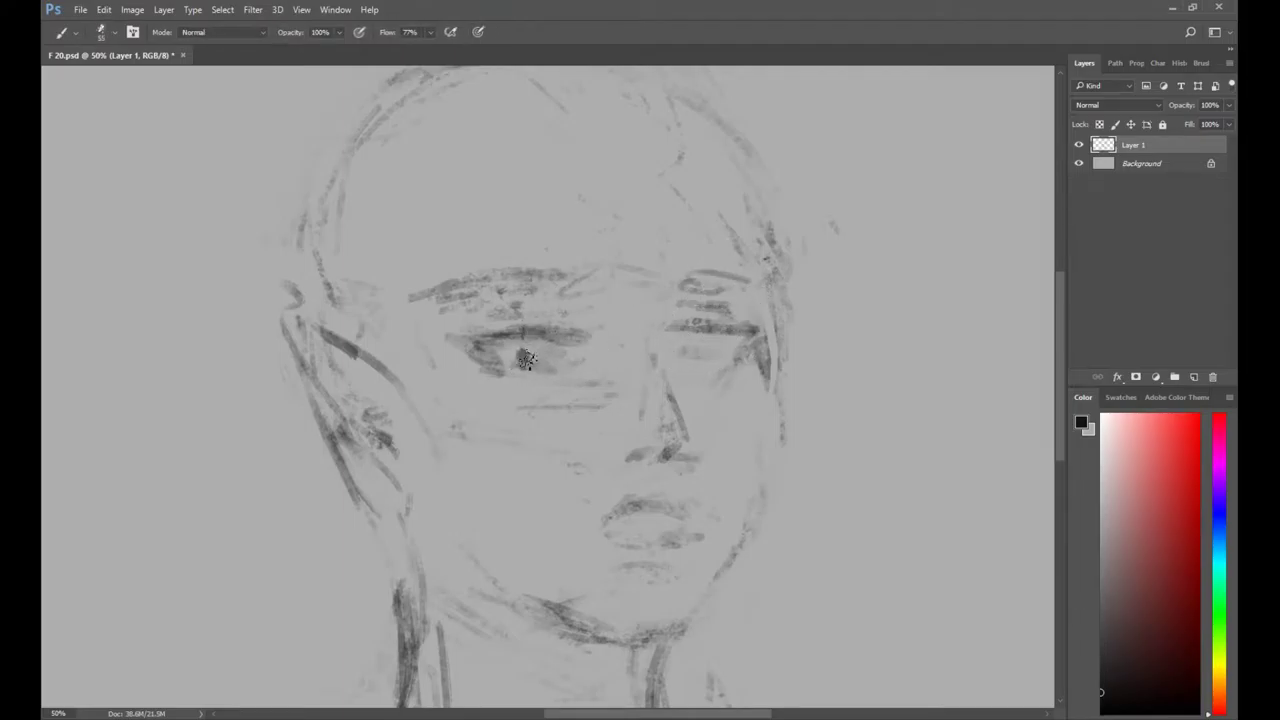
{"action": "left_click_drag", "start_coordinate": [522, 360], "coordinate": [540, 362]}
{"action": "left_click_drag", "start_coordinate": [690, 352], "coordinate": [718, 362]}
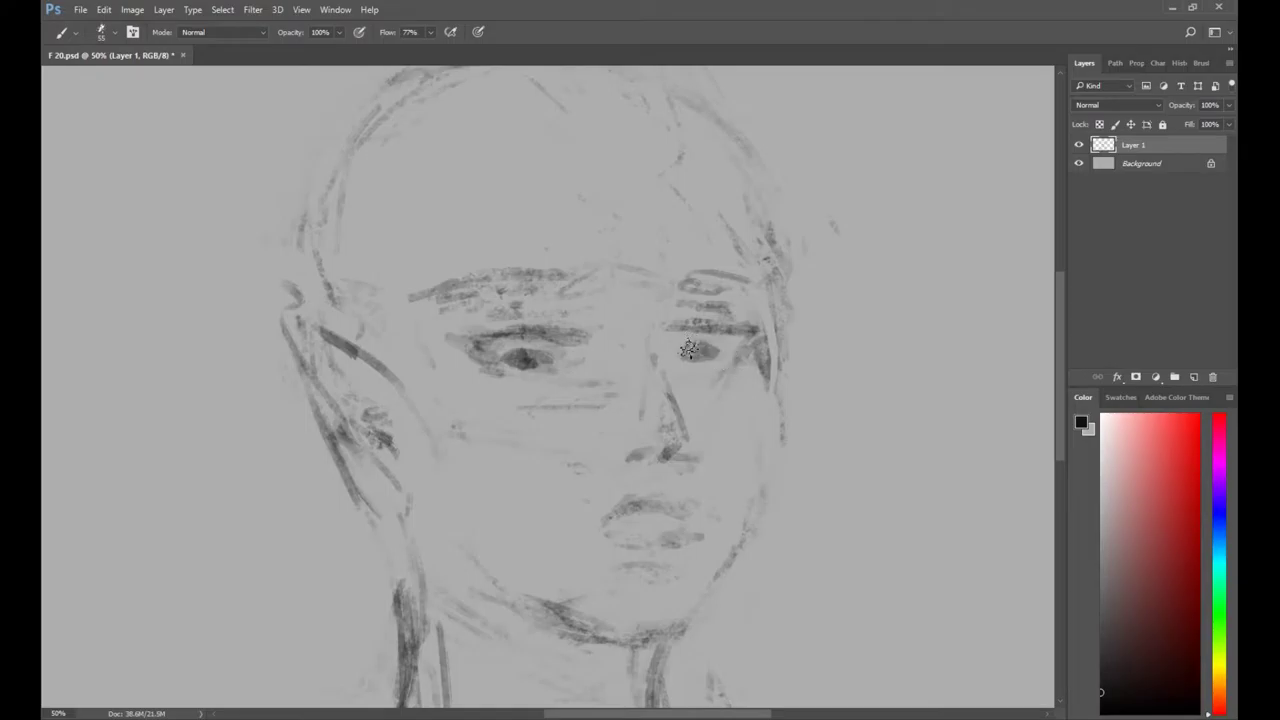
{"action": "key", "text": "z"}
{"action": "left_click", "coordinate": [665, 365], "text": "alt"}
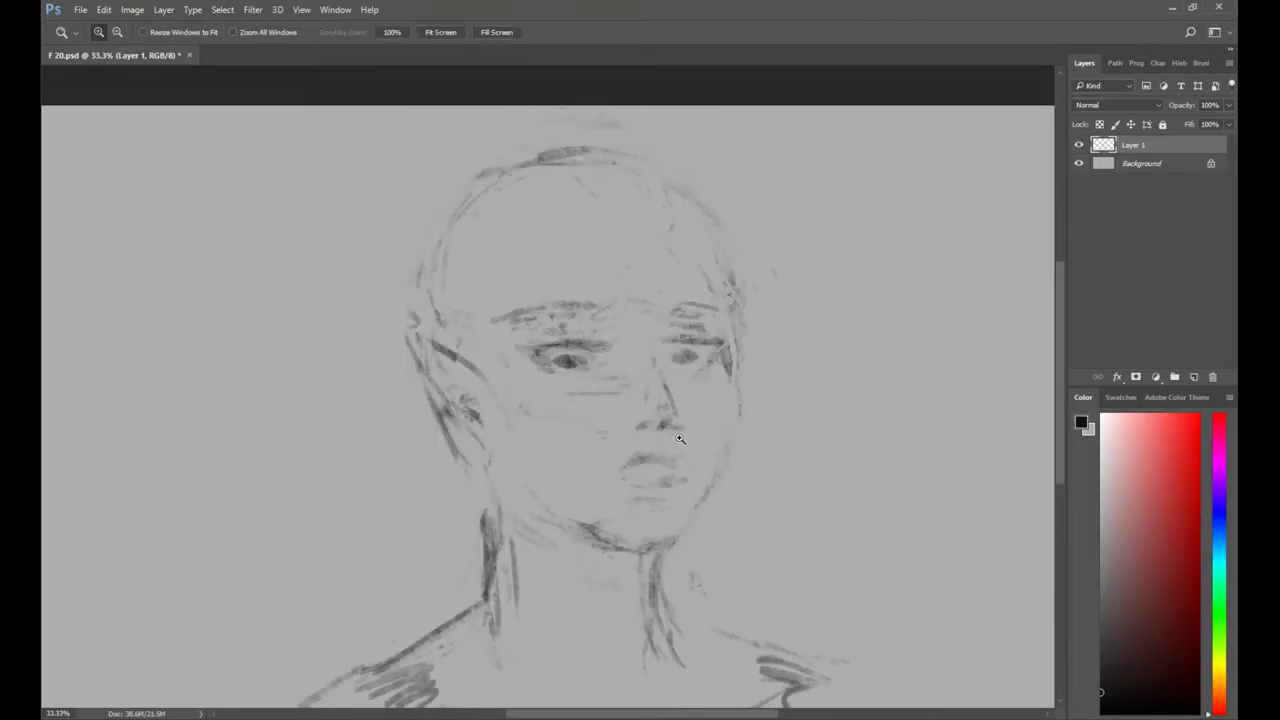
{"action": "key", "text": "ctrl+alt+z"}
Clean up both eyes, redraw dark irises tucked under the upper lids, and reinforce the eyebrows.
{"action": "key", "text": "e"}
{"action": "key", "text": "b"}
{"action": "key", "text": "e"}
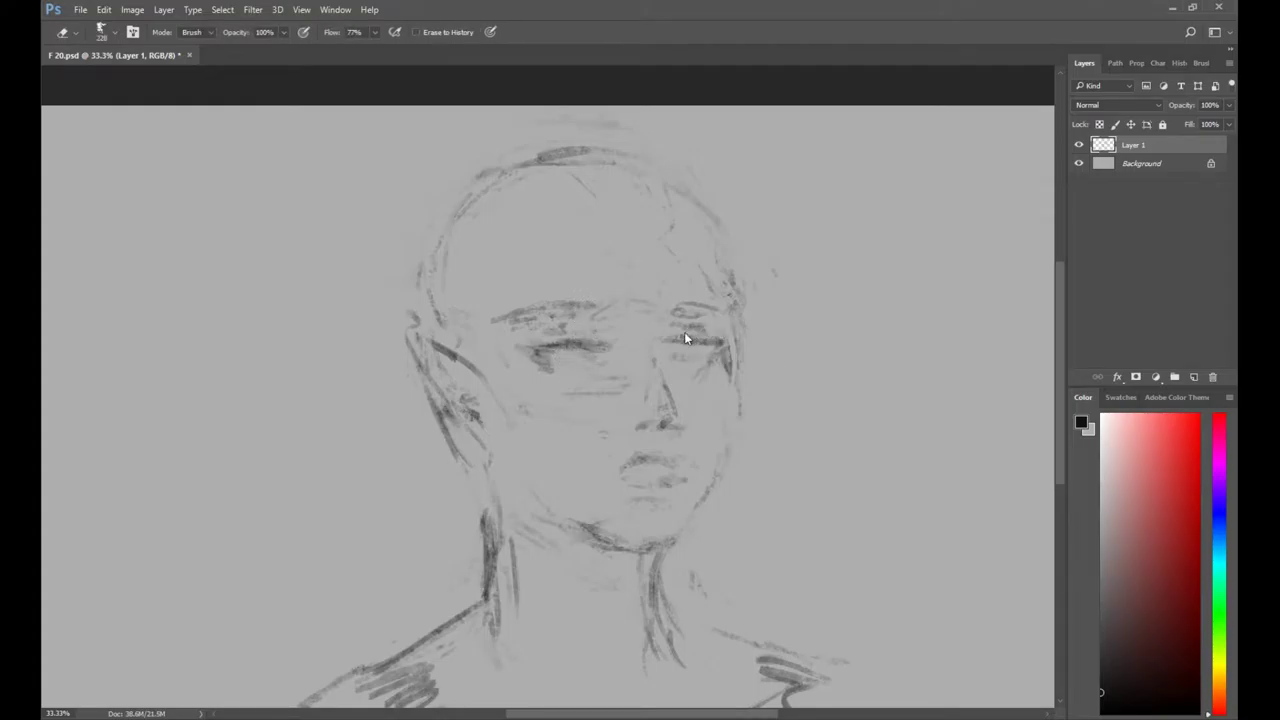
{"action": "key", "text": "b"}
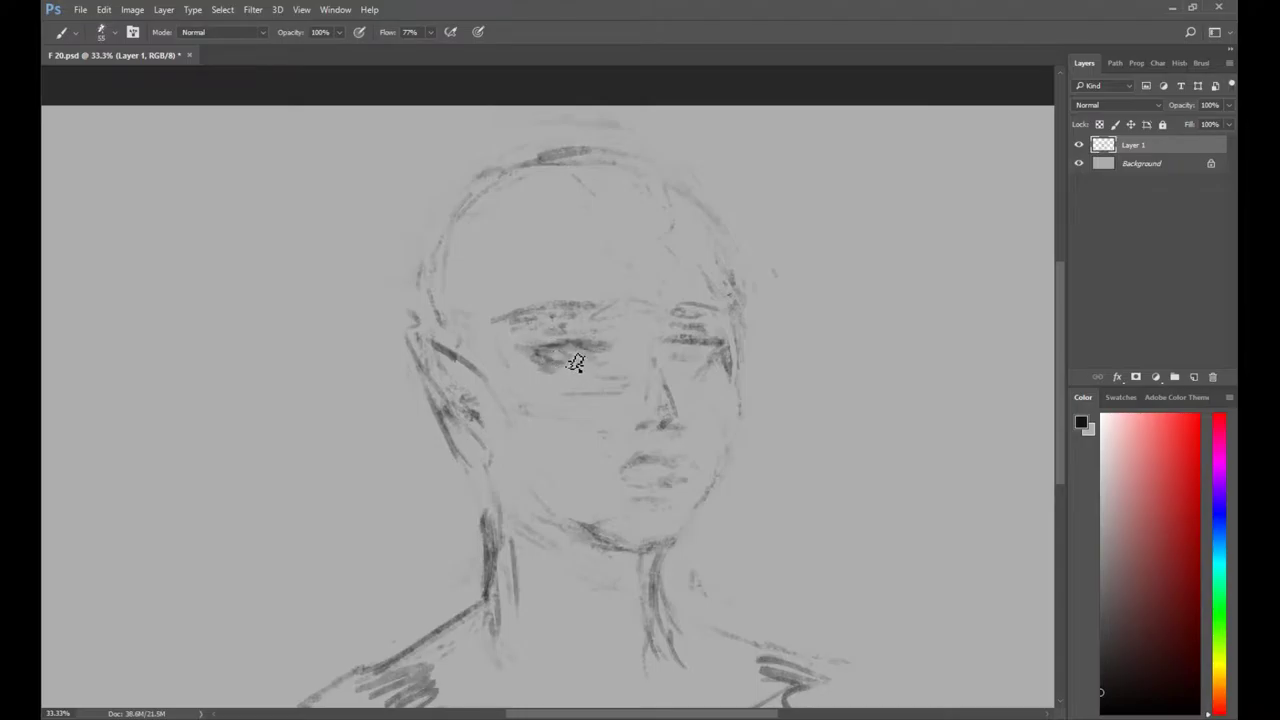
{"action": "left_click_drag", "start_coordinate": [554, 356], "coordinate": [567, 358]}
{"action": "left_click_drag", "start_coordinate": [674, 353], "coordinate": [699, 354]}
{"action": "left_click_drag", "start_coordinate": [511, 319], "coordinate": [545, 308]}
{"action": "left_click_drag", "start_coordinate": [672, 306], "coordinate": [724, 313]}
{"action": "left_click_drag", "start_coordinate": [416, 523], "coordinate": [450, 551]}
{"action": "mouse_move", "coordinate": [490, 540]}
{"action": "left_mouse_down"}
{"action": "mouse_move", "coordinate": [453, 565]}
{"action": "mouse_move", "coordinate": [491, 586]}
{"action": "mouse_move", "coordinate": [451, 614]}
{"action": "left_mouse_up"}
{"action": "scroll", "coordinate": [451, 600], "scroll_direction": "down", "scroll_amount": 2}
{"action": "mouse_move", "coordinate": [447, 565]}
{"action": "left_mouse_down"}
{"action": "mouse_move", "coordinate": [536, 604]}
{"action": "mouse_move", "coordinate": [545, 632]}
{"action": "mouse_move", "coordinate": [463, 660]}
{"action": "mouse_move", "coordinate": [592, 661]}
{"action": "mouse_move", "coordinate": [496, 660]}
{"action": "left_mouse_up"}
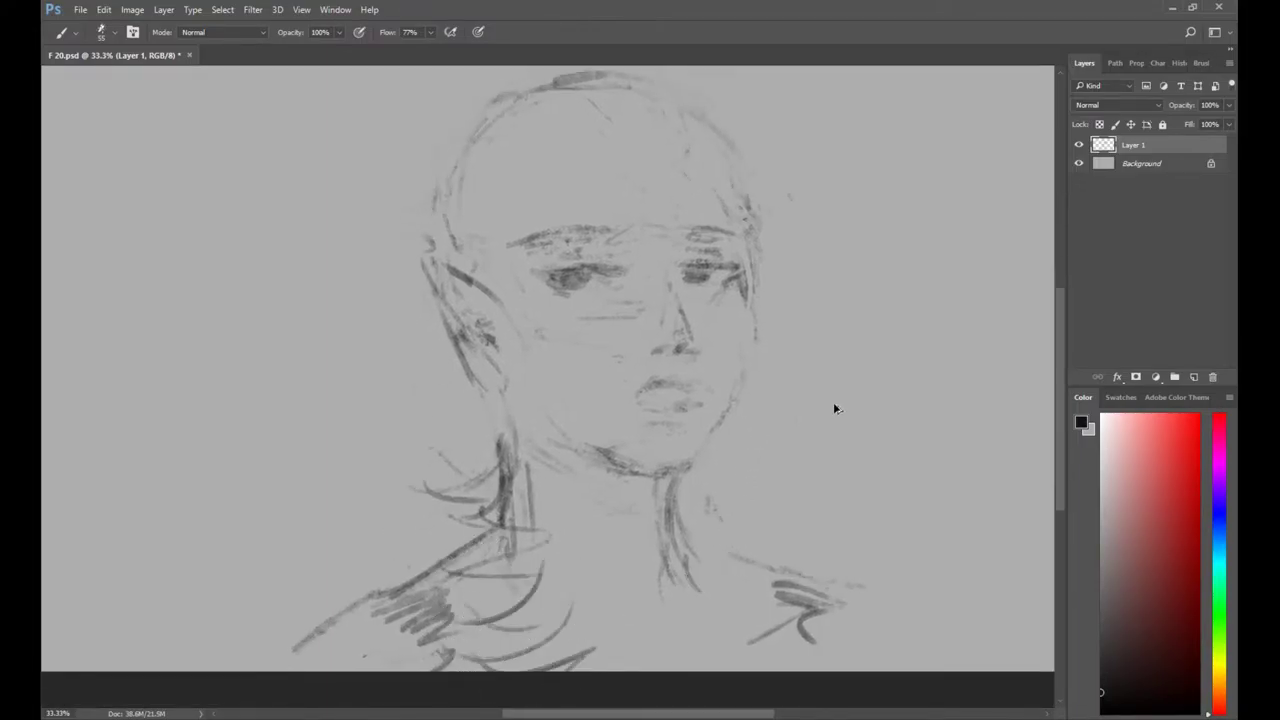
{"action": "key", "text": "ctrl+alt+z"}
{"action": "key", "text": "ctrl+alt+z"}
{"action": "key", "text": "ctrl+alt+z"}
{"action": "key", "text": "ctrl+alt+z"}
{"action": "key", "text": "ctrl+alt+z"}
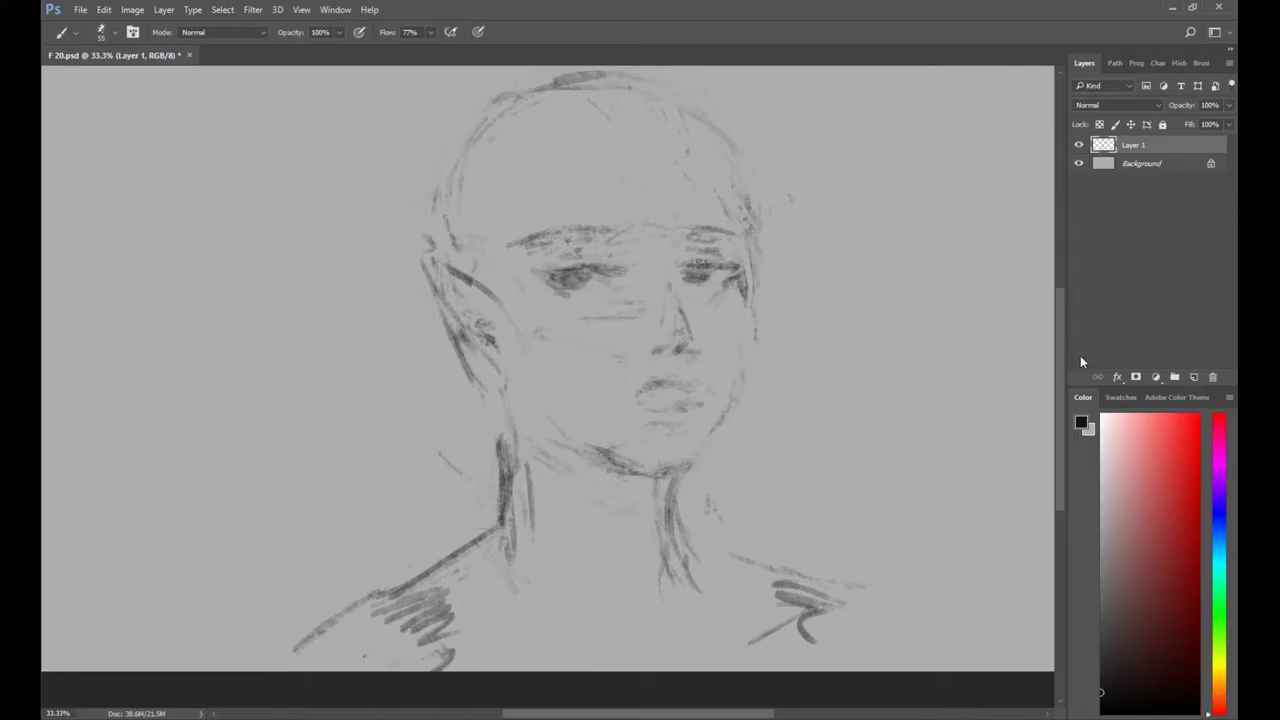
Add a new layer and draw curved, overlapping hair strands running between the near ear and the chest.
{"action": "left_click", "coordinate": [1186, 380]}
{"action": "mouse_move", "coordinate": [447, 457]}
{"action": "left_mouse_down"}
{"action": "mouse_move", "coordinate": [500, 488]}
{"action": "mouse_move", "coordinate": [535, 532]}
{"action": "mouse_move", "coordinate": [470, 628]}
{"action": "left_mouse_up"}
{"action": "left_click_drag", "start_coordinate": [552, 608], "coordinate": [470, 640]}
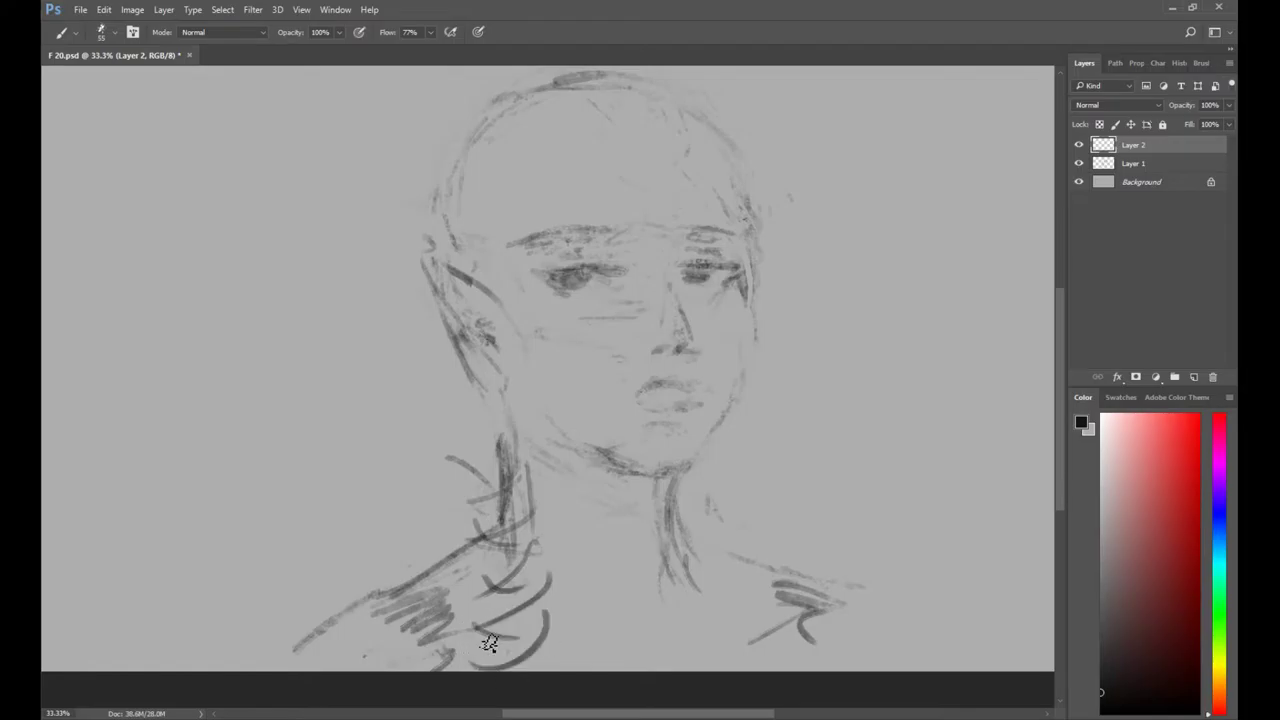
{"action": "left_click_drag", "start_coordinate": [558, 645], "coordinate": [510, 670]}
{"action": "left_click_drag", "start_coordinate": [460, 498], "coordinate": [530, 520]}
{"action": "left_click_drag", "start_coordinate": [447, 473], "coordinate": [541, 464]}
{"action": "mouse_move", "coordinate": [449, 432]}
{"action": "left_mouse_down"}
{"action": "mouse_move", "coordinate": [508, 460]}
{"action": "mouse_move", "coordinate": [507, 388]}
{"action": "mouse_move", "coordinate": [420, 386]}
{"action": "left_mouse_up"}
{"action": "left_click_drag", "start_coordinate": [465, 356], "coordinate": [415, 341]}
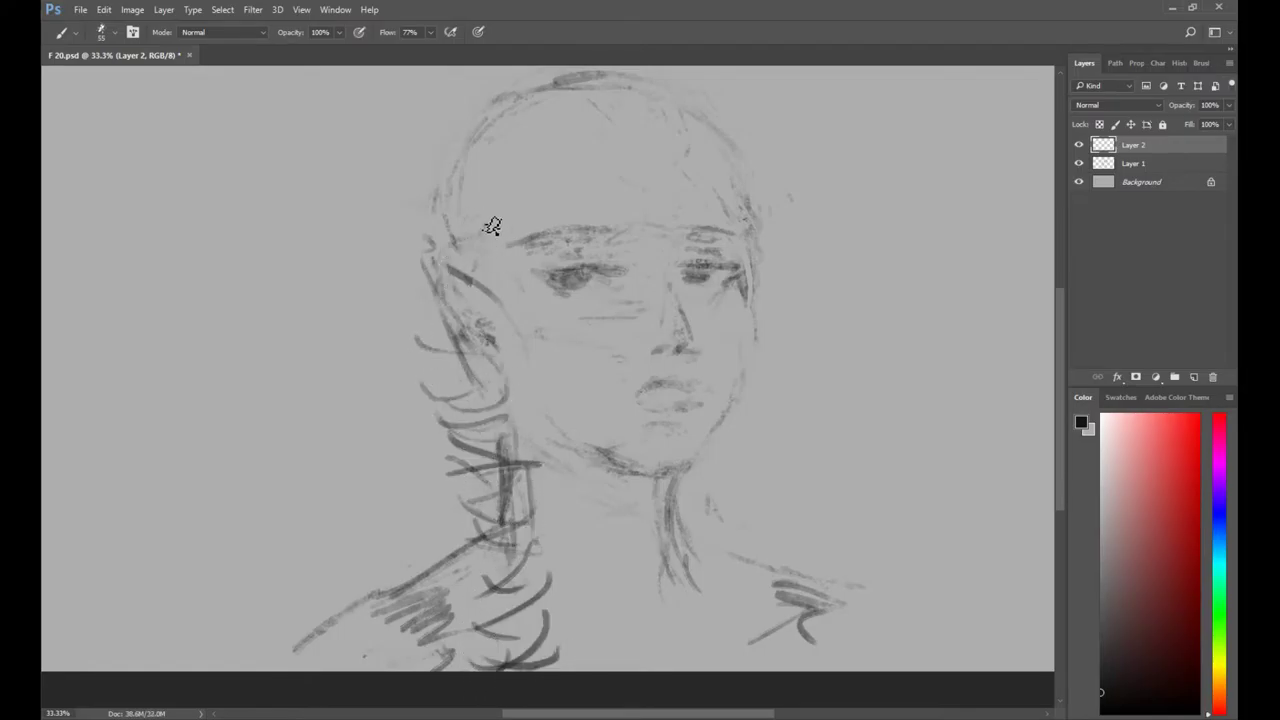
Draw large looping curls over the near temple, forehead and crown.
{"action": "left_click_drag", "start_coordinate": [475, 209], "coordinate": [476, 233]}
{"action": "mouse_move", "coordinate": [502, 256]}
{"action": "left_mouse_down"}
{"action": "mouse_move", "coordinate": [464, 206]}
{"action": "mouse_move", "coordinate": [475, 215]}
{"action": "mouse_move", "coordinate": [460, 141]}
{"action": "left_mouse_up"}
{"action": "mouse_move", "coordinate": [539, 147]}
{"action": "left_mouse_down"}
{"action": "mouse_move", "coordinate": [554, 216]}
{"action": "mouse_move", "coordinate": [625, 148]}
{"action": "mouse_move", "coordinate": [666, 240]}
{"action": "left_mouse_up"}
{"action": "left_click_drag", "start_coordinate": [587, 212], "coordinate": [520, 189]}
{"action": "left_click_drag", "start_coordinate": [466, 135], "coordinate": [563, 235]}
{"action": "left_click_drag", "start_coordinate": [528, 160], "coordinate": [500, 245]}
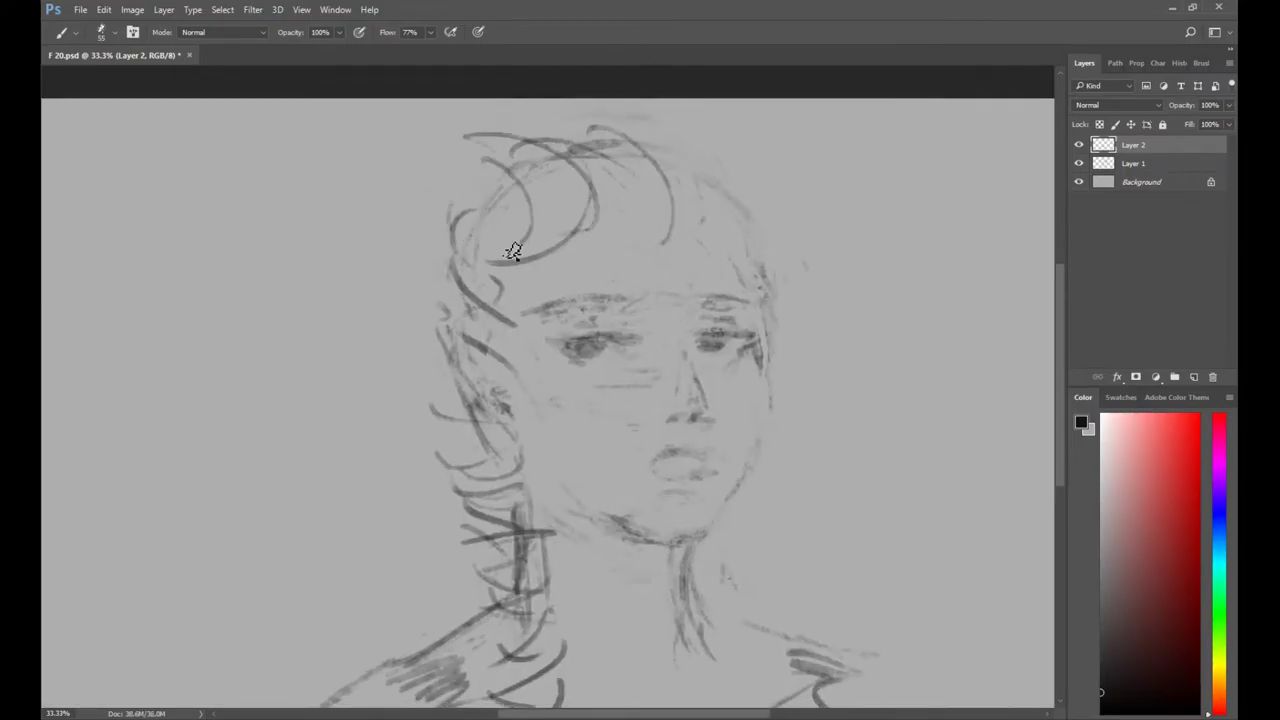
Outline the outer hair volume around the near side of the head, erasing and redrawing it closer to the skull.
{"action": "mouse_move", "coordinate": [449, 181]}
{"action": "left_mouse_down"}
{"action": "mouse_move", "coordinate": [384, 252]}
{"action": "mouse_move", "coordinate": [408, 323]}
{"action": "left_mouse_up"}
{"action": "mouse_move", "coordinate": [458, 181]}
{"action": "left_mouse_down"}
{"action": "mouse_move", "coordinate": [460, 149]}
{"action": "mouse_move", "coordinate": [600, 136]}
{"action": "left_mouse_up"}
{"action": "left_click_drag", "start_coordinate": [547, 133], "coordinate": [694, 180]}
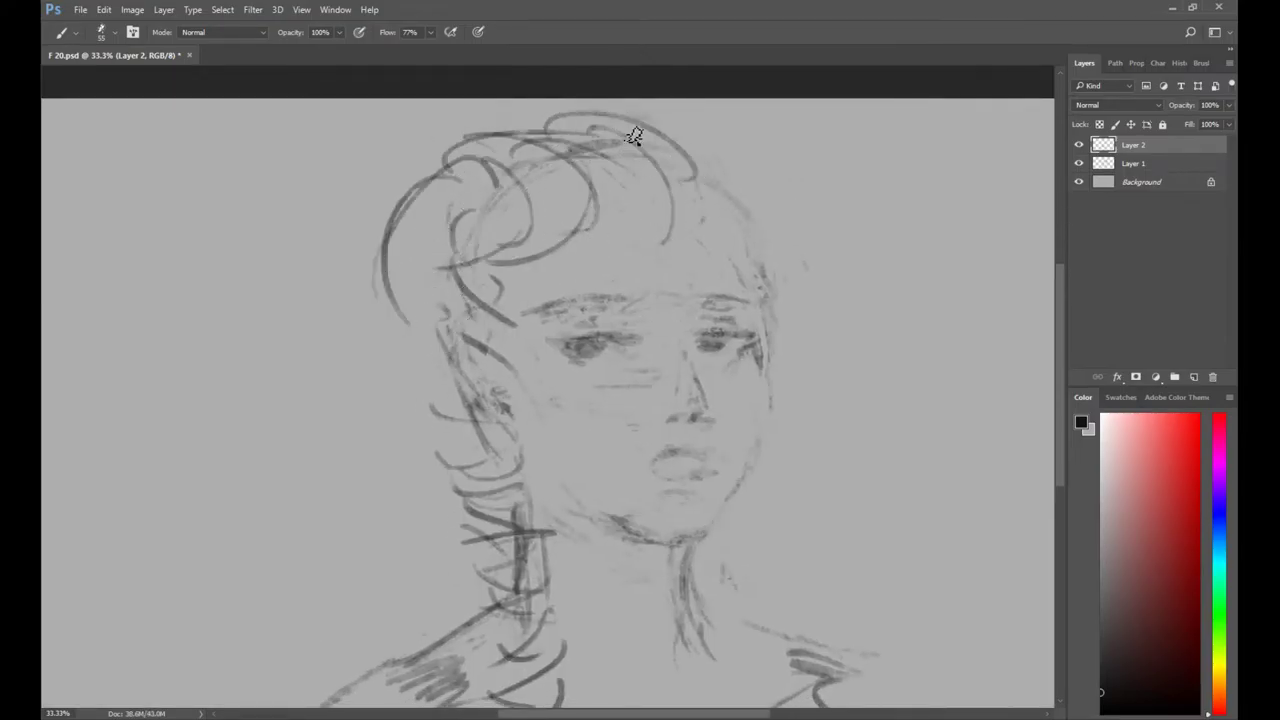
{"action": "key", "text": "e"}
{"action": "left_click_drag", "start_coordinate": [405, 196], "coordinate": [387, 294]}
{"action": "key", "text": "b"}
{"action": "left_click_drag", "start_coordinate": [420, 243], "coordinate": [446, 374]}
{"action": "left_click_drag", "start_coordinate": [418, 304], "coordinate": [474, 163]}
Continue the hair outline over the crown and add small curls at the far temple.
{"action": "left_click_drag", "start_coordinate": [546, 138], "coordinate": [605, 127]}
{"action": "mouse_move", "coordinate": [634, 121]}
{"action": "left_mouse_down"}
{"action": "mouse_move", "coordinate": [708, 144]}
{"action": "mouse_move", "coordinate": [740, 233]}
{"action": "left_mouse_up"}
{"action": "mouse_move", "coordinate": [700, 262]}
{"action": "left_mouse_down"}
{"action": "mouse_move", "coordinate": [813, 243]}
{"action": "mouse_move", "coordinate": [781, 187]}
{"action": "mouse_move", "coordinate": [773, 277]}
{"action": "left_mouse_up"}
{"action": "left_click_drag", "start_coordinate": [773, 171], "coordinate": [768, 262]}
{"action": "left_click_drag", "start_coordinate": [735, 188], "coordinate": [740, 222]}
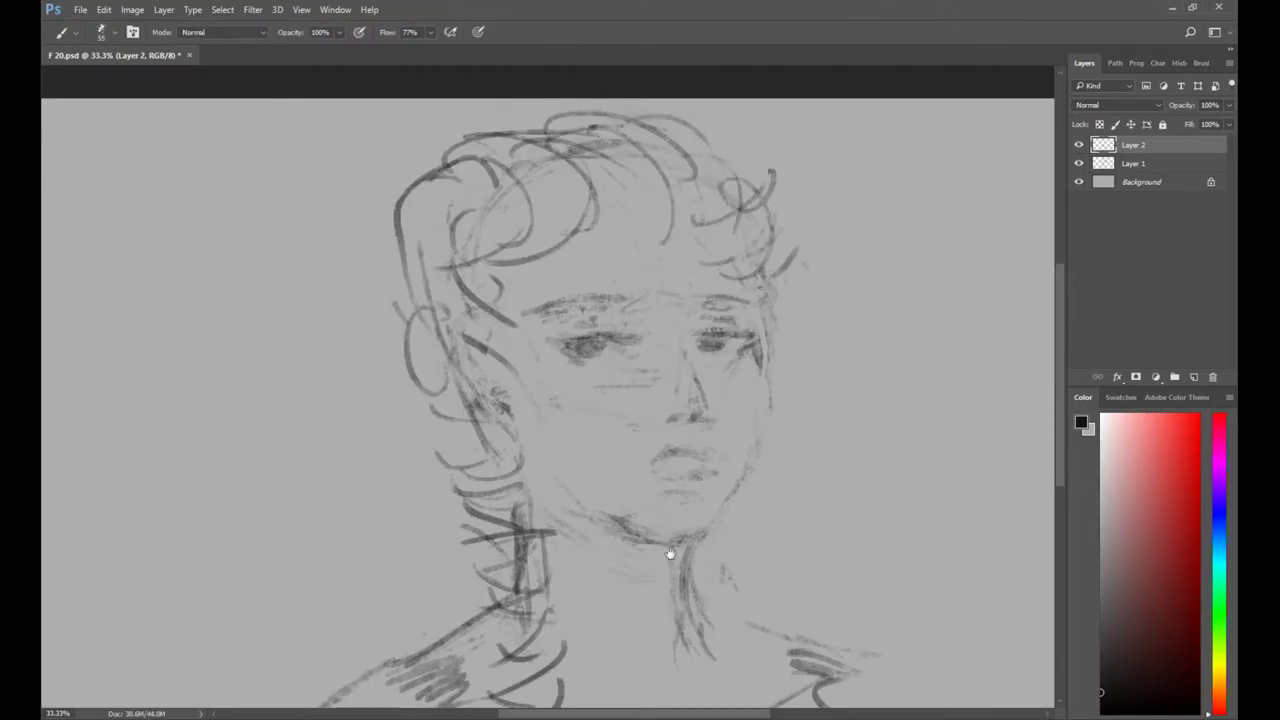
Draw overlapping curved hair strands beside the far side of the neck, from the jaw to the shoulder.
{"action": "left_click_drag", "start_coordinate": [671, 553], "coordinate": [657, 471]}
{"action": "left_click_drag", "start_coordinate": [751, 465], "coordinate": [680, 488]}
{"action": "mouse_move", "coordinate": [677, 490]}
{"action": "left_mouse_down"}
{"action": "mouse_move", "coordinate": [731, 492]}
{"action": "mouse_move", "coordinate": [688, 504]}
{"action": "left_mouse_up"}
{"action": "mouse_move", "coordinate": [767, 529]}
{"action": "left_mouse_down"}
{"action": "mouse_move", "coordinate": [711, 576]}
{"action": "mouse_move", "coordinate": [674, 535]}
{"action": "left_mouse_up"}
{"action": "left_click_drag", "start_coordinate": [686, 543], "coordinate": [709, 585]}
{"action": "mouse_move", "coordinate": [749, 568]}
{"action": "left_mouse_down"}
{"action": "mouse_move", "coordinate": [645, 597]}
{"action": "mouse_move", "coordinate": [733, 598]}
{"action": "left_mouse_up"}
{"action": "left_click_drag", "start_coordinate": [759, 510], "coordinate": [707, 534]}
{"action": "left_click_drag", "start_coordinate": [700, 494], "coordinate": [786, 481]}
{"action": "left_click_drag", "start_coordinate": [743, 430], "coordinate": [774, 461]}
{"action": "mouse_move", "coordinate": [780, 424]}
{"action": "left_mouse_down"}
{"action": "mouse_move", "coordinate": [743, 467]}
{"action": "mouse_move", "coordinate": [715, 473]}
{"action": "left_mouse_up"}
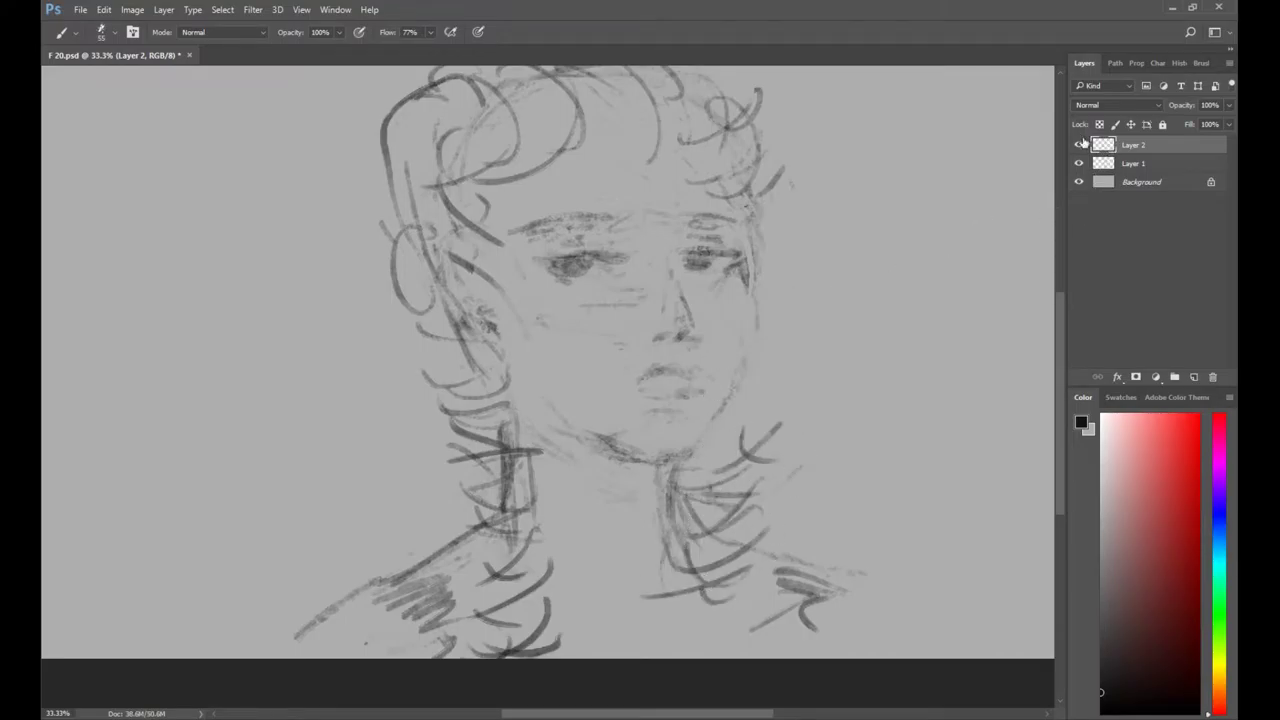
Hide the curly hairstyle on Layer 2, add a new layer and sketch a few short strands at the far temple.
{"action": "left_click", "coordinate": [1079, 145]}
{"action": "left_click", "coordinate": [1195, 377]}
{"action": "scroll", "coordinate": [644, 293], "scroll_direction": "up", "scroll_amount": 3}
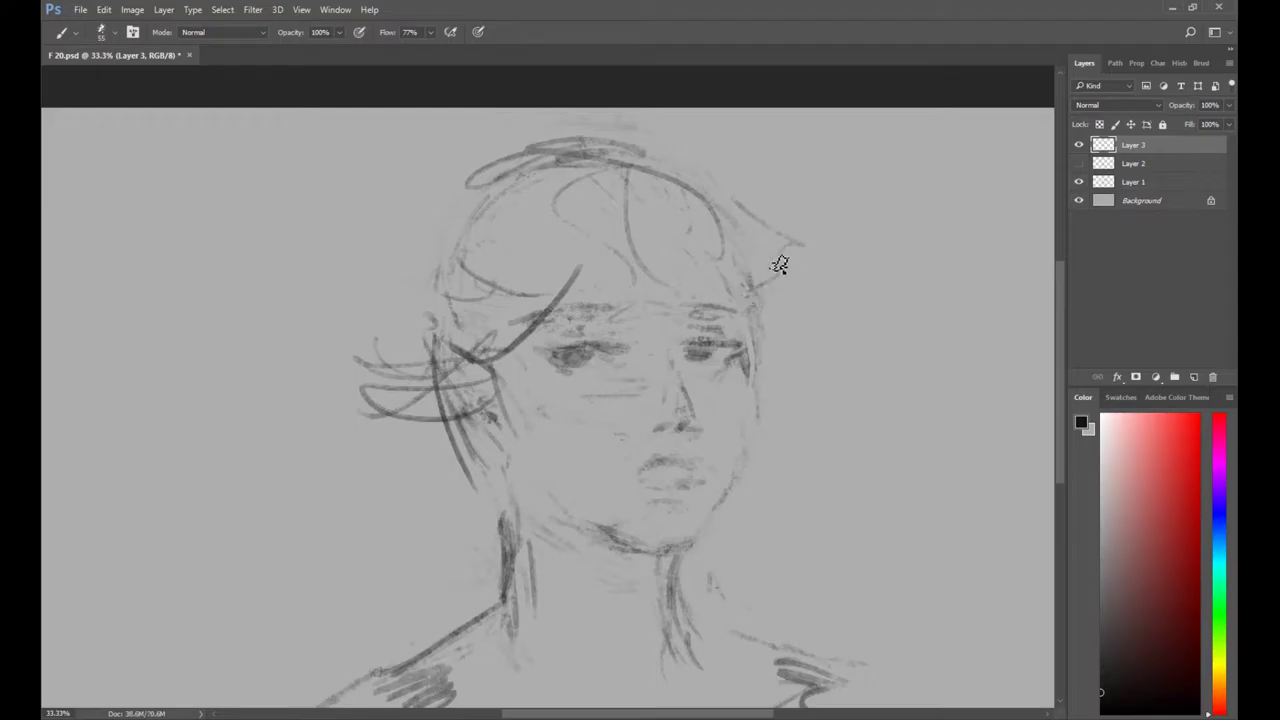
{"action": "left_click_drag", "start_coordinate": [763, 300], "coordinate": [786, 363]}
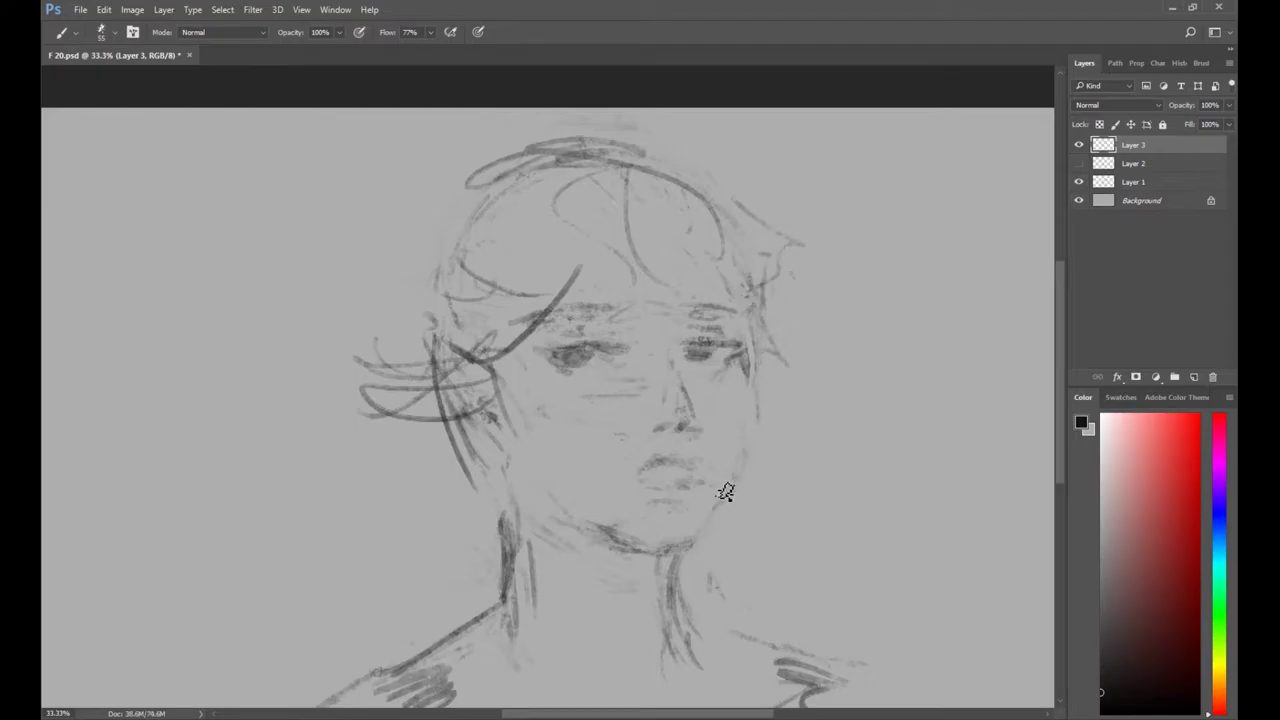
Rough in loose hair strands beside the far jaw, erasing and reworking them.
{"action": "left_click_drag", "start_coordinate": [712, 493], "coordinate": [848, 554]}
{"action": "mouse_move", "coordinate": [848, 554]}
{"action": "left_mouse_down"}
{"action": "mouse_move", "coordinate": [713, 578]}
{"action": "mouse_move", "coordinate": [750, 583]}
{"action": "mouse_move", "coordinate": [718, 562]}
{"action": "left_mouse_up"}
{"action": "key", "text": "e"}
{"action": "key", "text": "b"}
{"action": "mouse_move", "coordinate": [746, 498]}
{"action": "left_mouse_down"}
{"action": "mouse_move", "coordinate": [768, 566]}
{"action": "mouse_move", "coordinate": [732, 584]}
{"action": "mouse_move", "coordinate": [763, 533]}
{"action": "mouse_move", "coordinate": [824, 566]}
{"action": "mouse_move", "coordinate": [735, 525]}
{"action": "left_mouse_up"}
{"action": "key", "text": "e"}
{"action": "key", "text": "b"}
Draw long wavy strands from the far temple down past the cheek to the side of the neck.
{"action": "left_click_drag", "start_coordinate": [780, 284], "coordinate": [796, 438]}
{"action": "left_click_drag", "start_coordinate": [770, 305], "coordinate": [714, 500]}
{"action": "mouse_move", "coordinate": [749, 398]}
{"action": "left_mouse_down"}
{"action": "mouse_move", "coordinate": [746, 578]}
{"action": "mouse_move", "coordinate": [694, 614]}
{"action": "left_mouse_up"}
{"action": "left_click_drag", "start_coordinate": [772, 545], "coordinate": [750, 578]}
{"action": "mouse_move", "coordinate": [765, 607]}
{"action": "left_mouse_down"}
{"action": "mouse_move", "coordinate": [720, 618]}
{"action": "mouse_move", "coordinate": [731, 660]}
{"action": "mouse_move", "coordinate": [690, 612]}
{"action": "left_mouse_up"}
{"action": "key", "text": "e"}
{"action": "key", "text": "b"}
Refine the far-side lock along the jaw, extending its tip to the shoulder and strengthening its outer edge.
{"action": "mouse_move", "coordinate": [727, 488]}
{"action": "left_mouse_down"}
{"action": "mouse_move", "coordinate": [740, 590]}
{"action": "mouse_move", "coordinate": [788, 451]}
{"action": "mouse_move", "coordinate": [774, 438]}
{"action": "left_mouse_up"}
{"action": "key", "text": "e"}
{"action": "key", "text": "b"}
{"action": "mouse_move", "coordinate": [758, 530]}
{"action": "left_mouse_down"}
{"action": "mouse_move", "coordinate": [796, 370]}
{"action": "mouse_move", "coordinate": [717, 532]}
{"action": "left_mouse_up"}
{"action": "left_click_drag", "start_coordinate": [742, 482], "coordinate": [706, 612]}
{"action": "left_click_drag", "start_coordinate": [729, 658], "coordinate": [795, 478]}
{"action": "left_click_drag", "start_coordinate": [803, 383], "coordinate": [796, 442]}
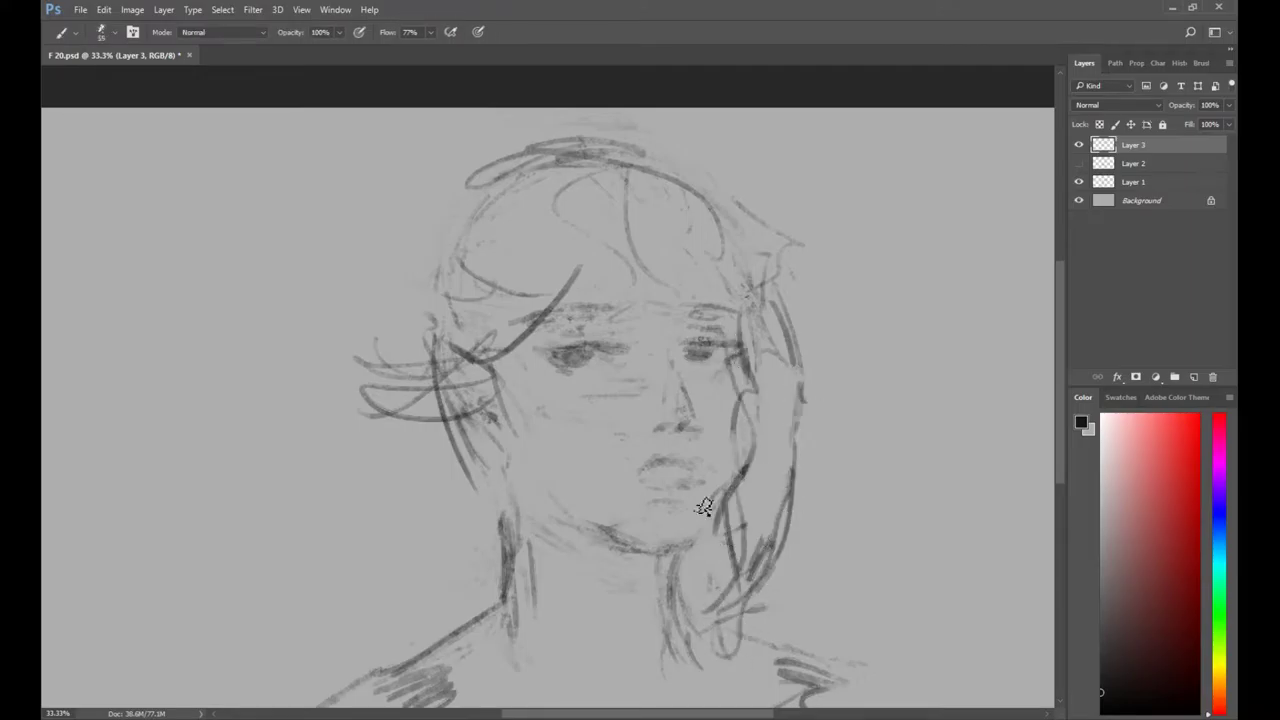
Draw long curved locks from the near temple along the cheek to the shoulder, with short strands behind the ear.
{"action": "mouse_move", "coordinate": [552, 313]}
{"action": "left_mouse_down"}
{"action": "mouse_move", "coordinate": [537, 438]}
{"action": "mouse_move", "coordinate": [476, 420]}
{"action": "left_mouse_up"}
{"action": "left_click_drag", "start_coordinate": [528, 410], "coordinate": [509, 634]}
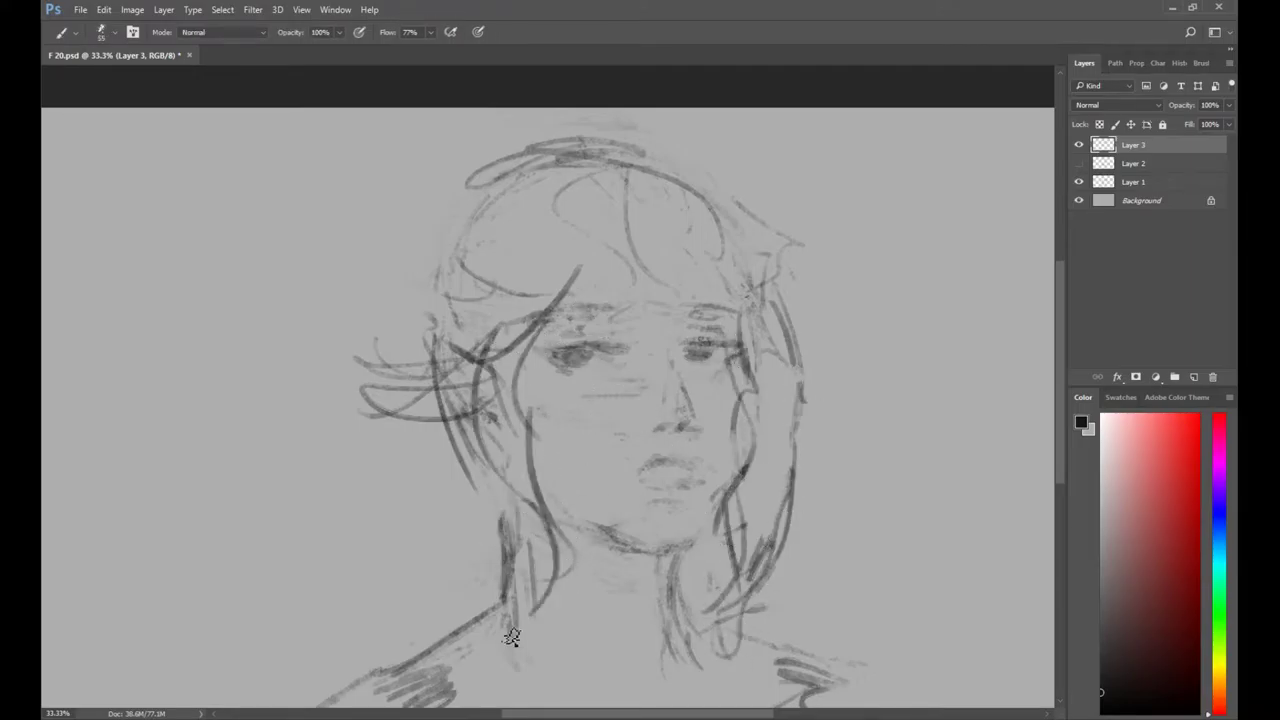
{"action": "mouse_move", "coordinate": [580, 505]}
{"action": "left_mouse_down"}
{"action": "mouse_move", "coordinate": [555, 590]}
{"action": "mouse_move", "coordinate": [500, 648]}
{"action": "mouse_move", "coordinate": [500, 695]}
{"action": "left_mouse_up"}
{"action": "left_click_drag", "start_coordinate": [418, 424], "coordinate": [465, 492]}
{"action": "left_click_drag", "start_coordinate": [444, 442], "coordinate": [420, 402]}
Partly erase the swept-back strands at the near ear and redraw them with small loops at the temple.
{"action": "key", "text": "e"}
{"action": "left_click_drag", "start_coordinate": [380, 362], "coordinate": [404, 370]}
{"action": "key", "text": "b"}
{"action": "mouse_move", "coordinate": [400, 410]}
{"action": "left_mouse_down"}
{"action": "mouse_move", "coordinate": [382, 412]}
{"action": "mouse_move", "coordinate": [495, 362]}
{"action": "left_mouse_up"}
{"action": "mouse_move", "coordinate": [429, 315]}
{"action": "left_mouse_down"}
{"action": "mouse_move", "coordinate": [452, 317]}
{"action": "mouse_move", "coordinate": [466, 278]}
{"action": "left_mouse_up"}
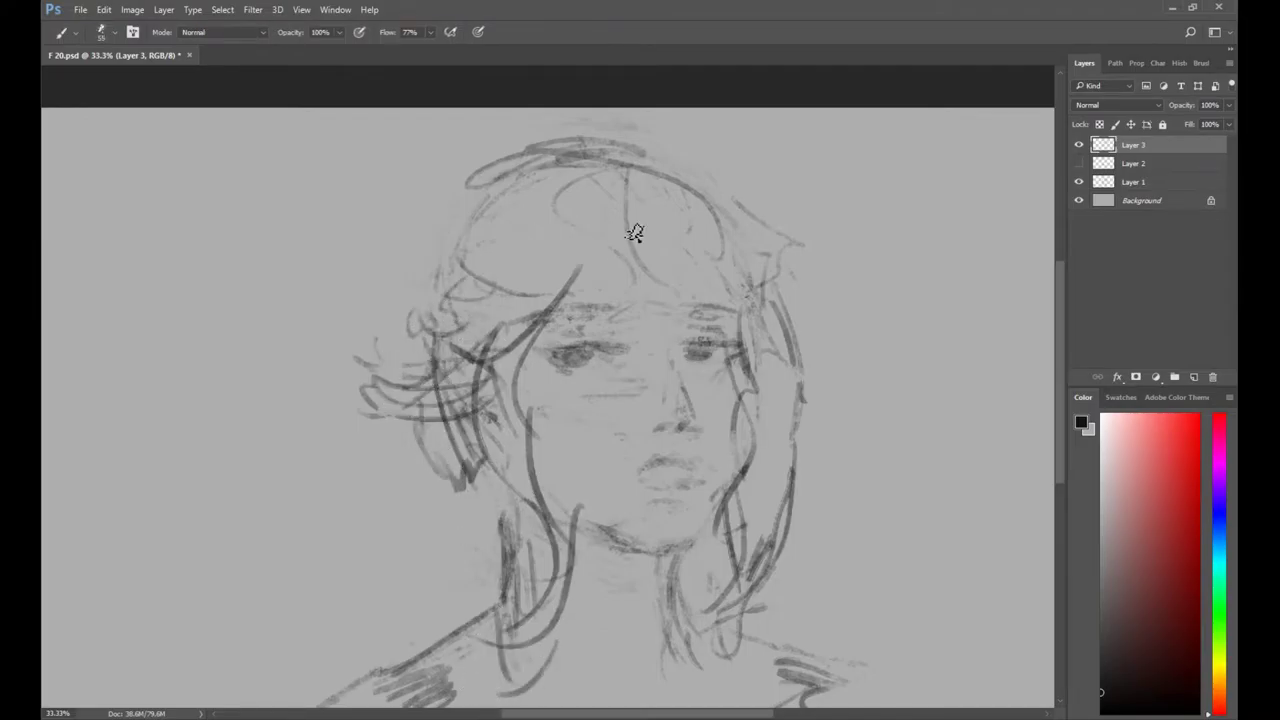
Draw a centre-parted fringe over the forehead, a hatched hair clip and a fuller outline behind the crown.
{"action": "left_click_drag", "start_coordinate": [625, 196], "coordinate": [553, 273]}
{"action": "mouse_move", "coordinate": [592, 232]}
{"action": "left_mouse_down"}
{"action": "mouse_move", "coordinate": [537, 263]}
{"action": "mouse_move", "coordinate": [572, 290]}
{"action": "left_mouse_up"}
{"action": "mouse_move", "coordinate": [531, 236]}
{"action": "left_mouse_down"}
{"action": "mouse_move", "coordinate": [590, 236]}
{"action": "mouse_move", "coordinate": [551, 309]}
{"action": "left_mouse_up"}
{"action": "mouse_move", "coordinate": [716, 264]}
{"action": "left_mouse_down"}
{"action": "mouse_move", "coordinate": [751, 323]}
{"action": "mouse_move", "coordinate": [789, 316]}
{"action": "left_mouse_up"}
{"action": "mouse_move", "coordinate": [643, 151]}
{"action": "left_mouse_down"}
{"action": "mouse_move", "coordinate": [463, 211]}
{"action": "mouse_move", "coordinate": [436, 247]}
{"action": "left_mouse_up"}
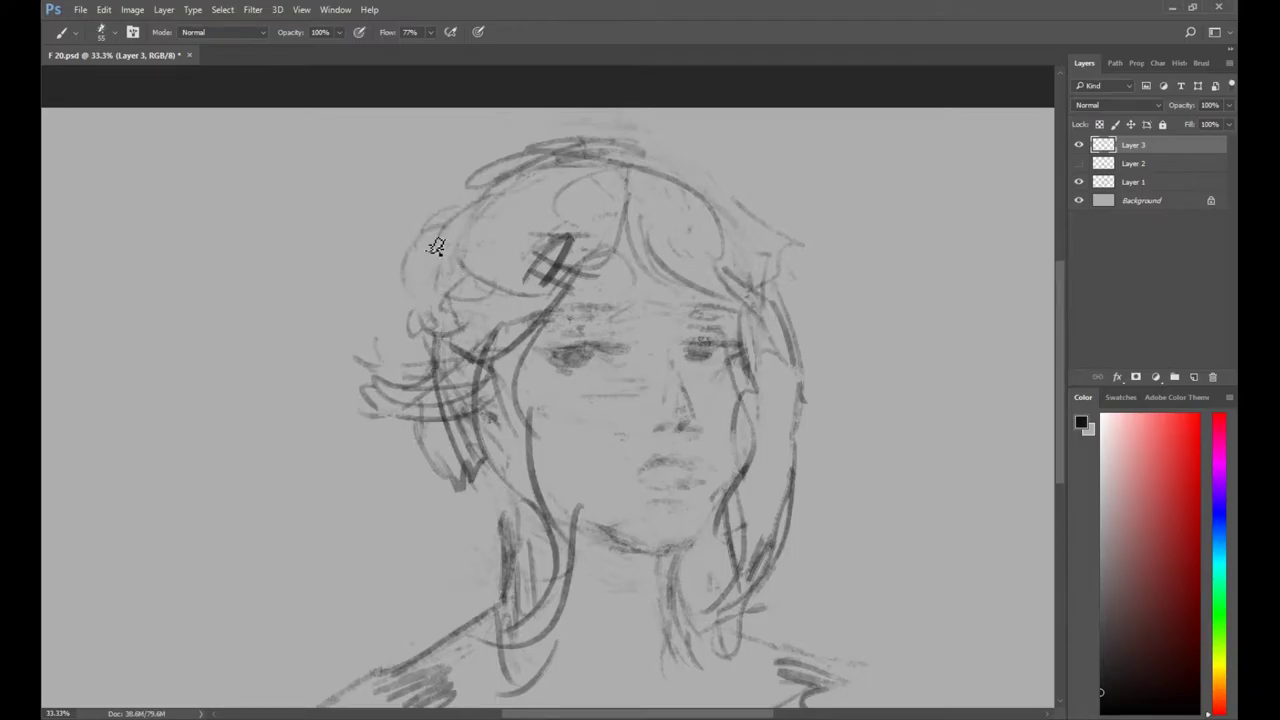
Sketch a ponytail sweeping outward and back from behind the near ear.
{"action": "left_click_drag", "start_coordinate": [500, 325], "coordinate": [585, 270]}
{"action": "left_click_drag", "start_coordinate": [467, 421], "coordinate": [400, 532]}
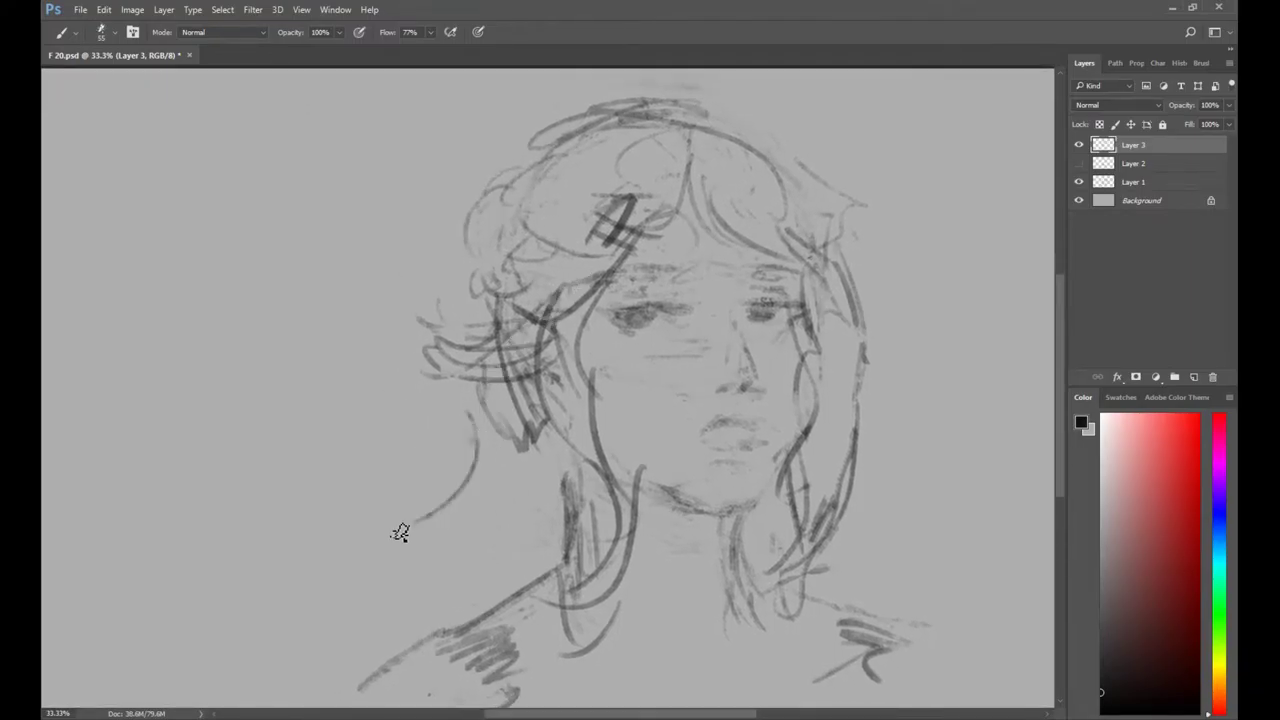
{"action": "mouse_move", "coordinate": [495, 453]}
{"action": "left_mouse_down"}
{"action": "mouse_move", "coordinate": [508, 448]}
{"action": "mouse_move", "coordinate": [397, 602]}
{"action": "left_mouse_up"}
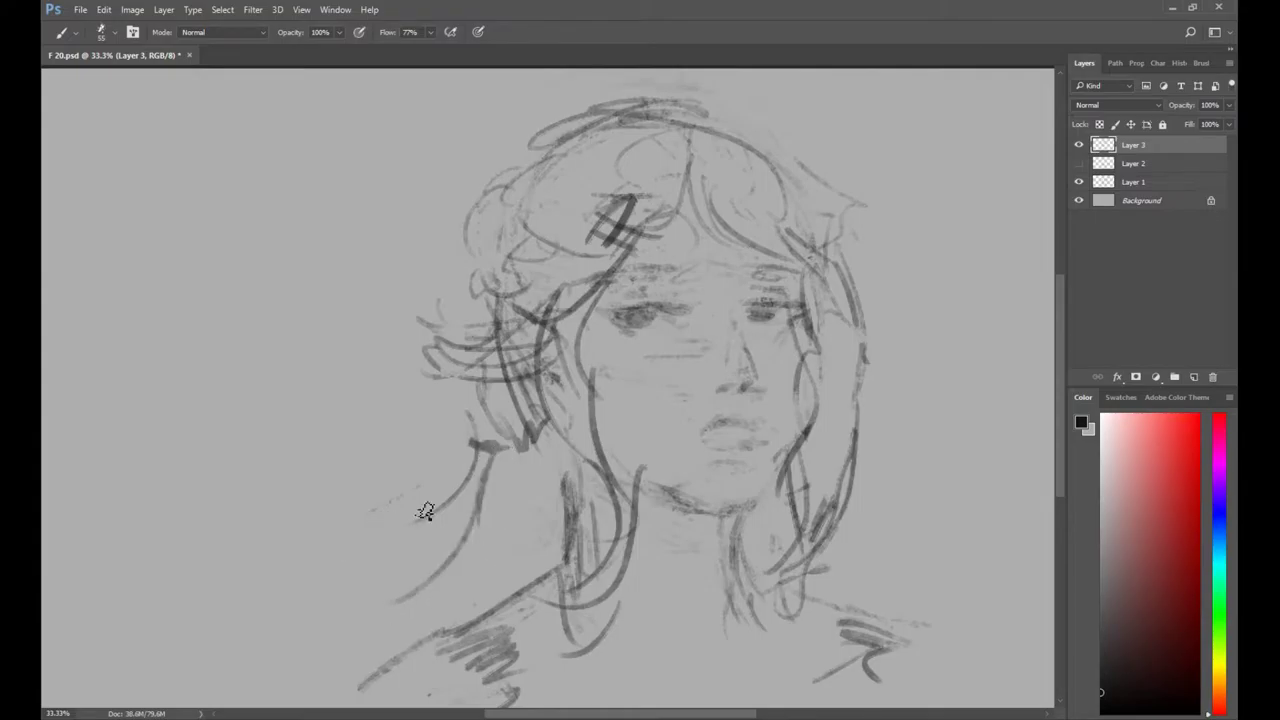
{"action": "left_click_drag", "start_coordinate": [440, 516], "coordinate": [328, 572]}
{"action": "left_click_drag", "start_coordinate": [248, 490], "coordinate": [410, 524]}
{"action": "left_click_drag", "start_coordinate": [295, 475], "coordinate": [325, 566]}
{"action": "left_click_drag", "start_coordinate": [270, 463], "coordinate": [285, 578]}
Hide the ponytail hairstyle on Layer 3, return to Layer 1 and flip the canvas horizontally.
{"action": "key", "text": "z"}
{"action": "left_click", "coordinate": [422, 412], "text": "alt"}
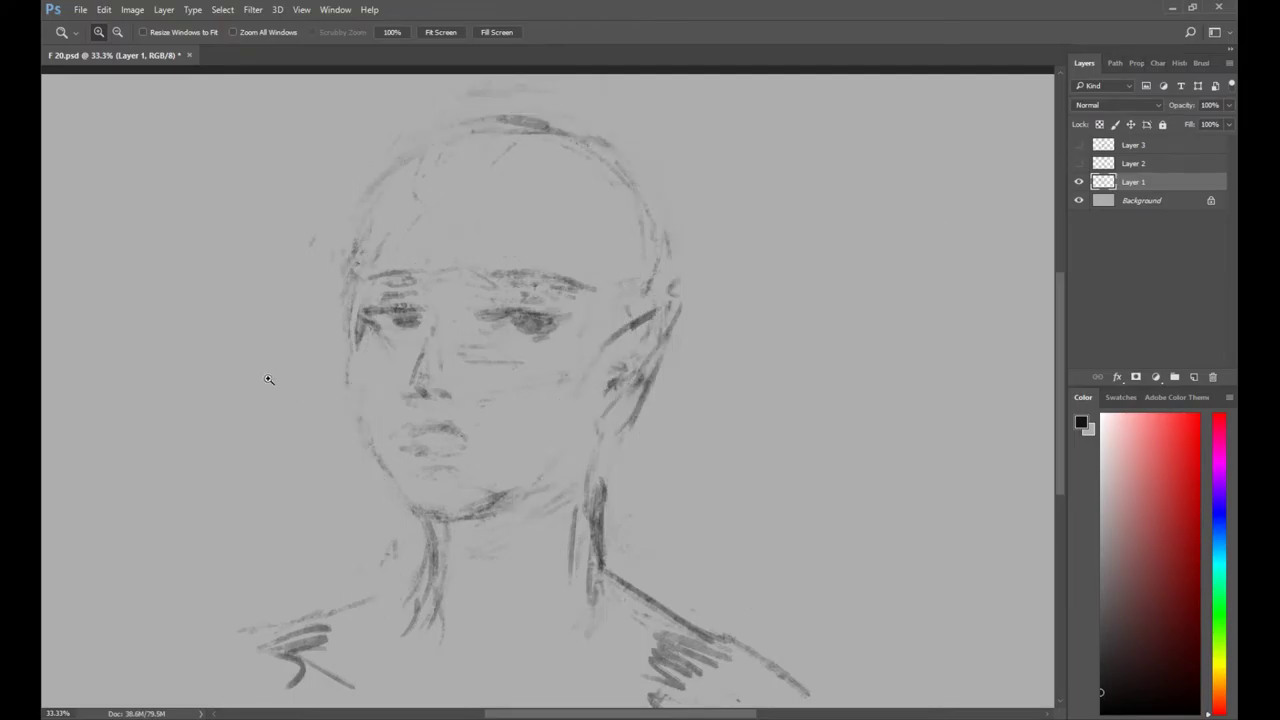
{"action": "left_click", "coordinate": [329, 378]}
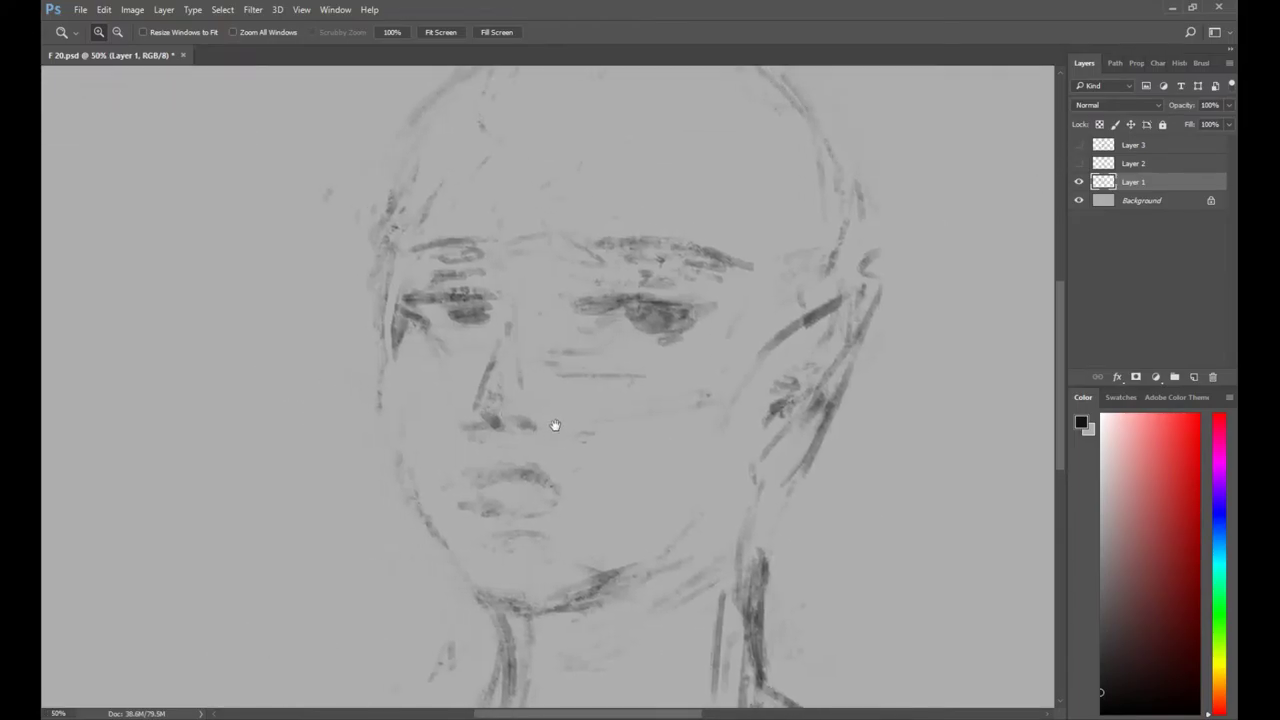
Lasso the far eye with its eyebrow and nudge the selection slightly.
{"action": "key", "text": "e"}
{"action": "key", "text": "l"}
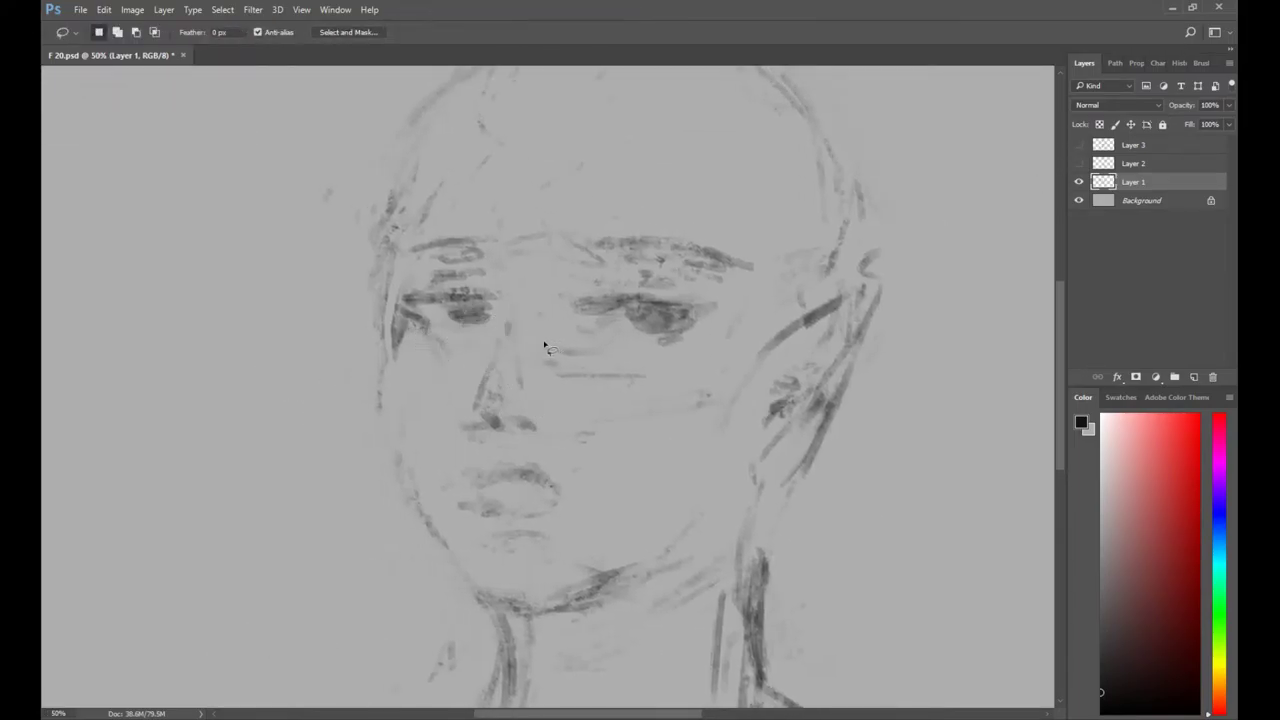
{"action": "mouse_move", "coordinate": [537, 342]}
{"action": "left_mouse_down"}
{"action": "mouse_move", "coordinate": [771, 297]}
{"action": "mouse_move", "coordinate": [450, 232]}
{"action": "left_mouse_up"}
{"action": "left_click_drag", "start_coordinate": [393, 303], "coordinate": [409, 345]}
{"action": "left_click_drag", "start_coordinate": [558, 296], "coordinate": [551, 300]}
{"action": "key", "text": "ctrl+d"}
Rotate the whole portrait on Layer 1 slightly counterclockwise.
{"action": "key", "text": "z"}
{"action": "left_click", "coordinate": [650, 322], "text": "alt"}
{"action": "left_click", "coordinate": [650, 323], "text": "alt"}
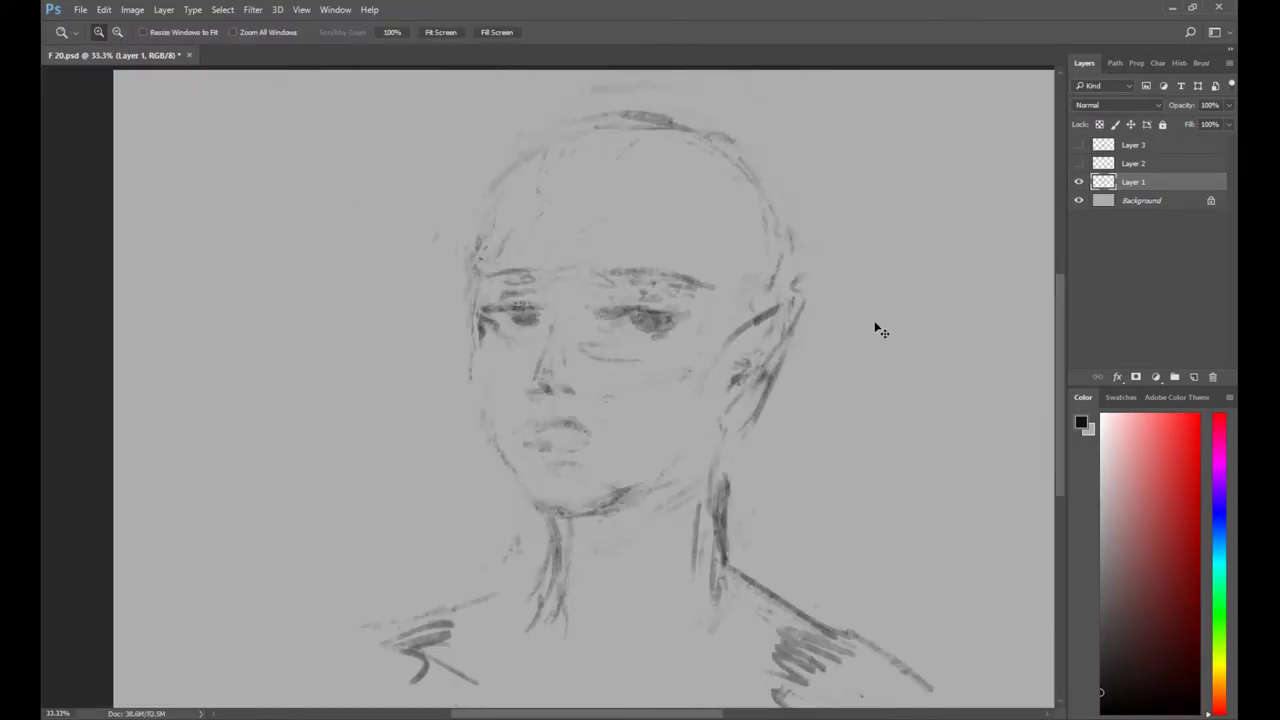
{"action": "key", "text": "l"}
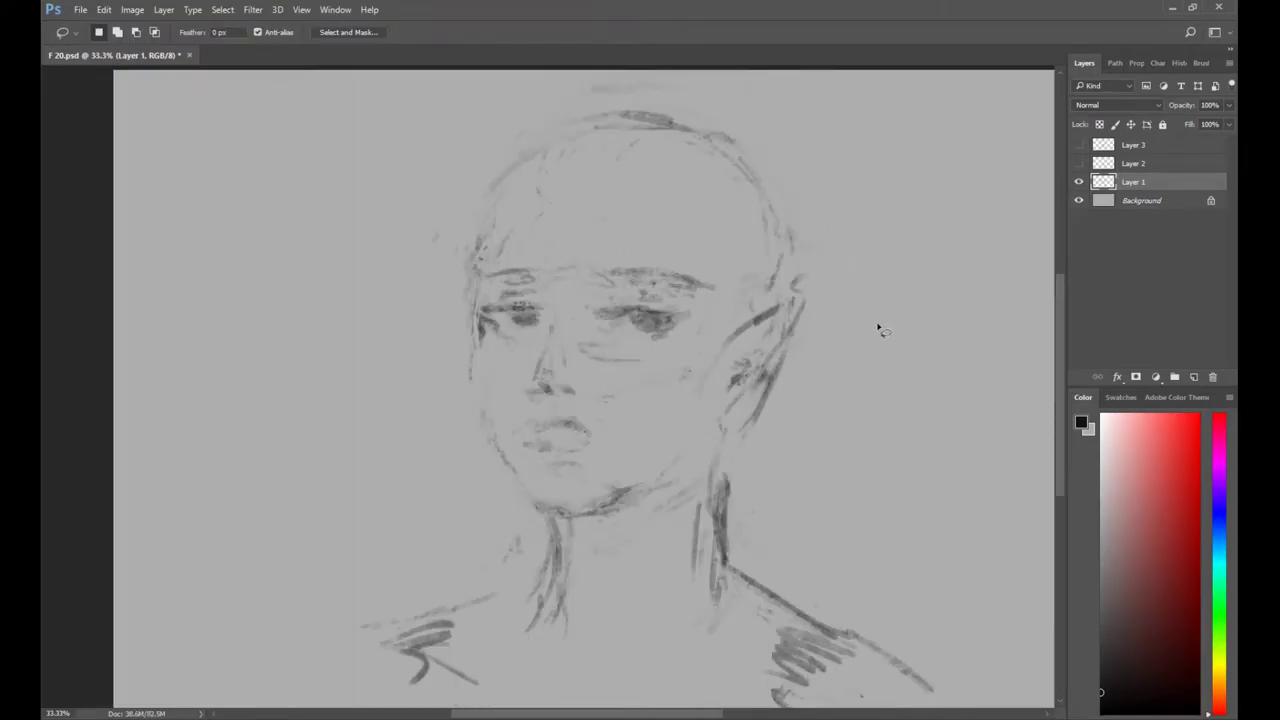
{"action": "key", "text": "ctrl+t"}
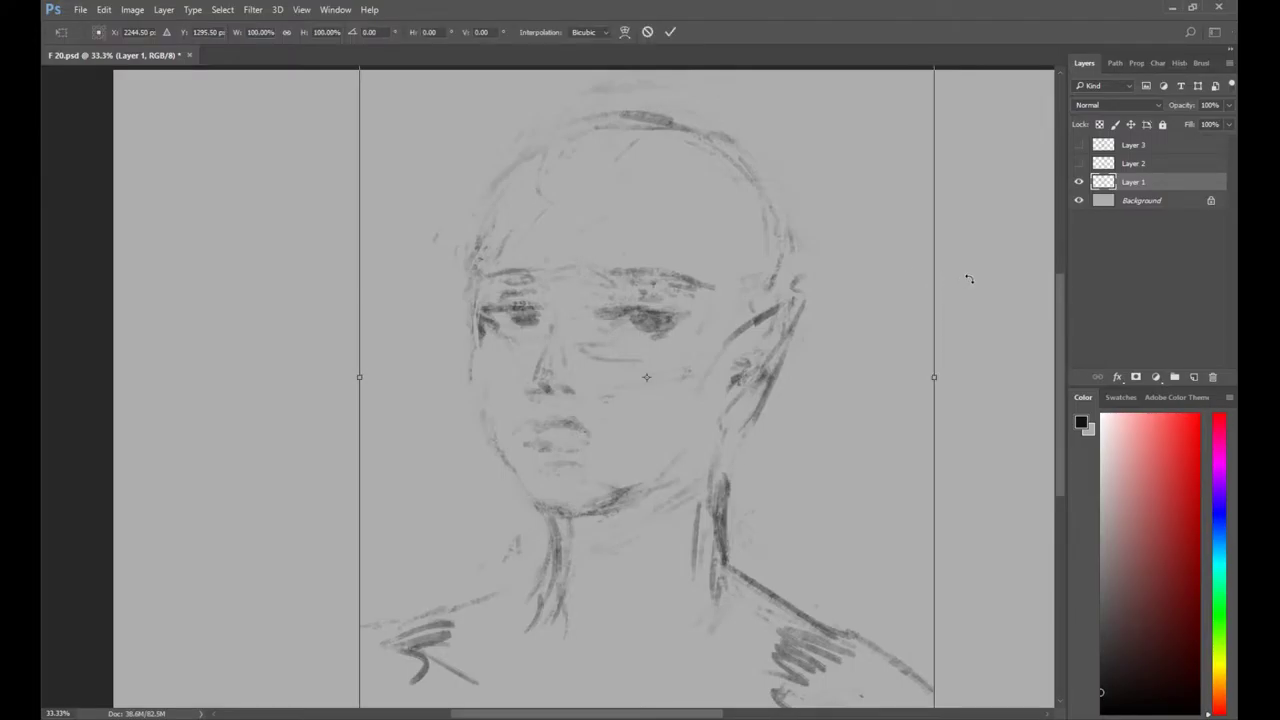
{"action": "left_click_drag", "start_coordinate": [971, 277], "coordinate": [949, 263]}
{"action": "key", "text": "Return"}
Redraw the far cheek contour down to the chin as one smooth curve and soften its edge.
{"action": "key", "text": "e"}
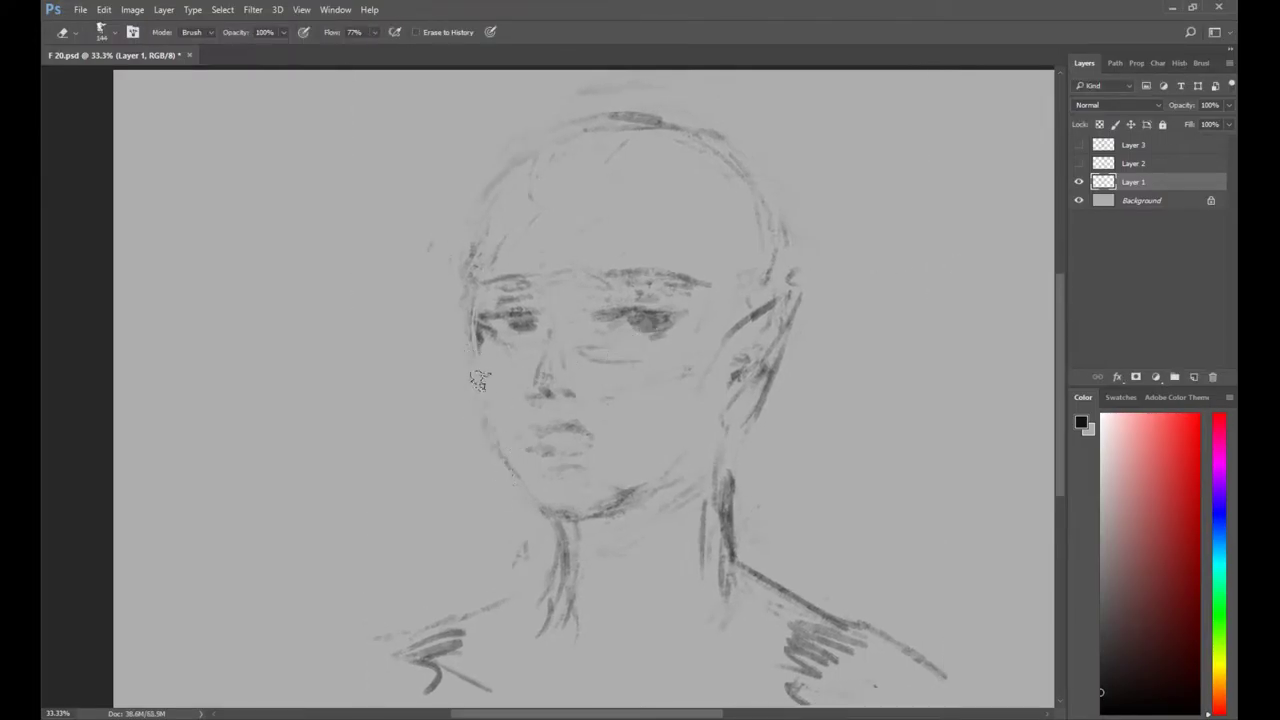
{"action": "key", "text": "b"}
{"action": "mouse_move", "coordinate": [483, 386]}
{"action": "left_mouse_down"}
{"action": "mouse_move", "coordinate": [531, 486]}
{"action": "mouse_move", "coordinate": [491, 434]}
{"action": "mouse_move", "coordinate": [560, 507]}
{"action": "mouse_move", "coordinate": [592, 515]}
{"action": "left_mouse_up"}
{"action": "key", "text": "e"}
{"action": "left_click_drag", "start_coordinate": [487, 432], "coordinate": [540, 502]}
{"action": "key", "text": "b"}
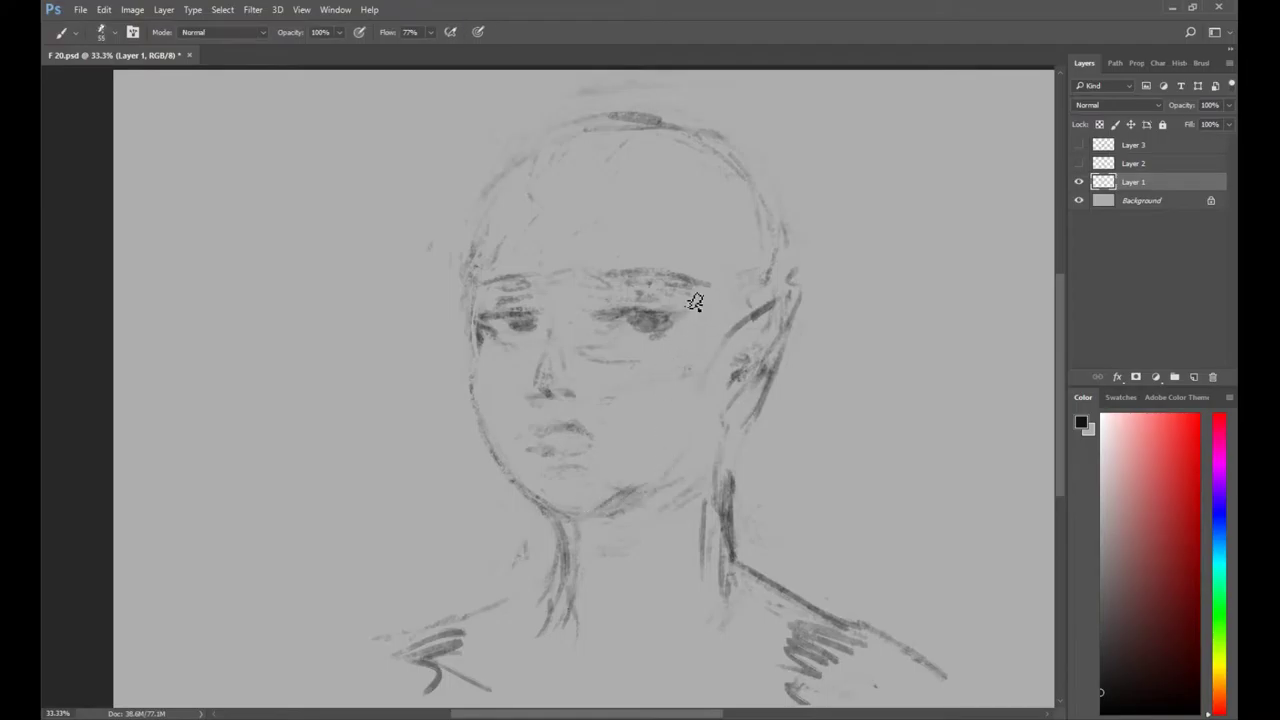
Darken the near eye's upper eyelid and extend the line to the outer corner.
{"action": "key", "text": "z"}
{"action": "left_click", "coordinate": [630, 325]}
{"action": "key", "text": "e"}
{"action": "key", "text": "b"}
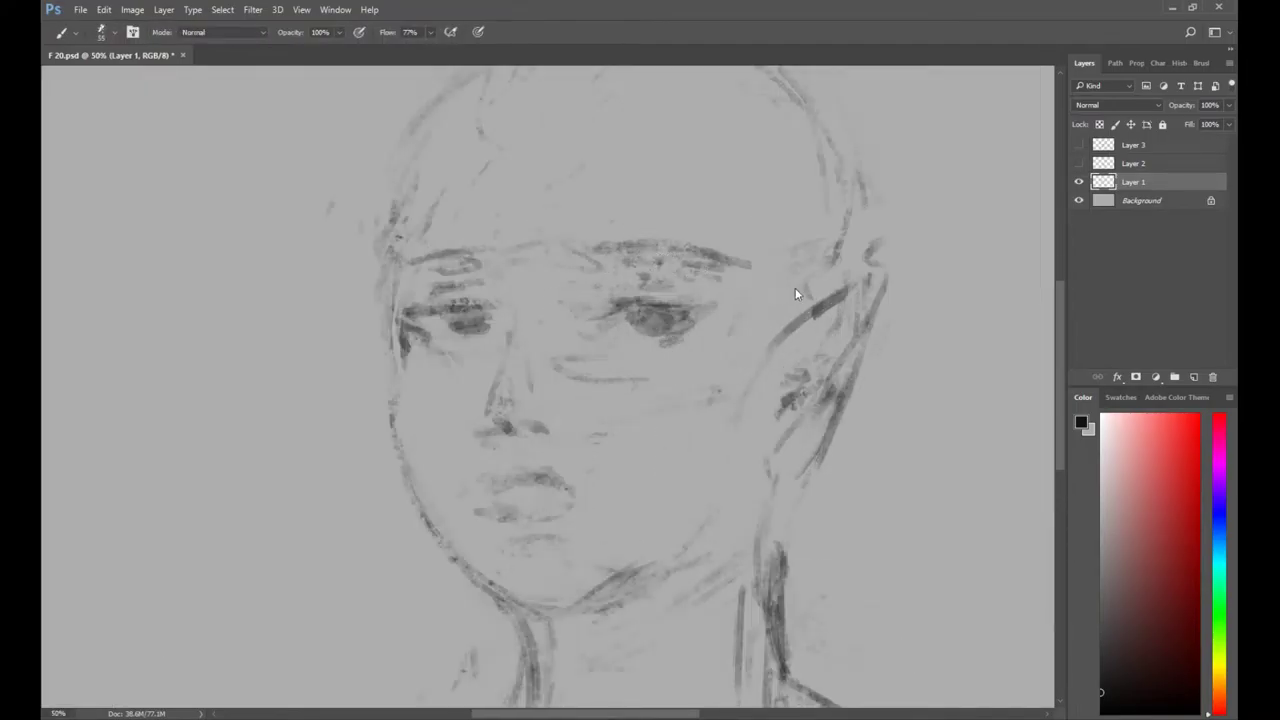
{"action": "left_click_drag", "start_coordinate": [608, 304], "coordinate": [697, 296]}
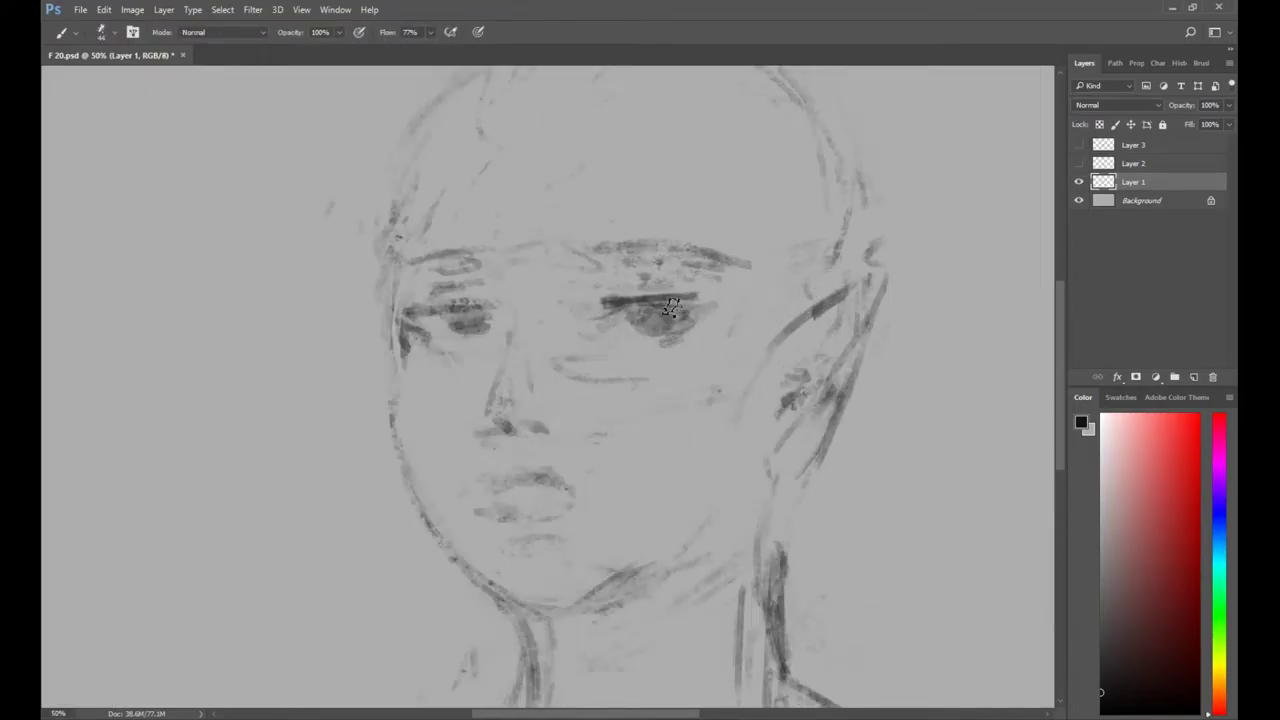
{"action": "key", "text": "e"}
{"action": "key", "text": "b"}
{"action": "left_click_drag", "start_coordinate": [604, 312], "coordinate": [713, 309]}
Trim the near eye's iris with the eraser and darken its centre beneath the eyelid.
{"action": "key", "text": "e"}
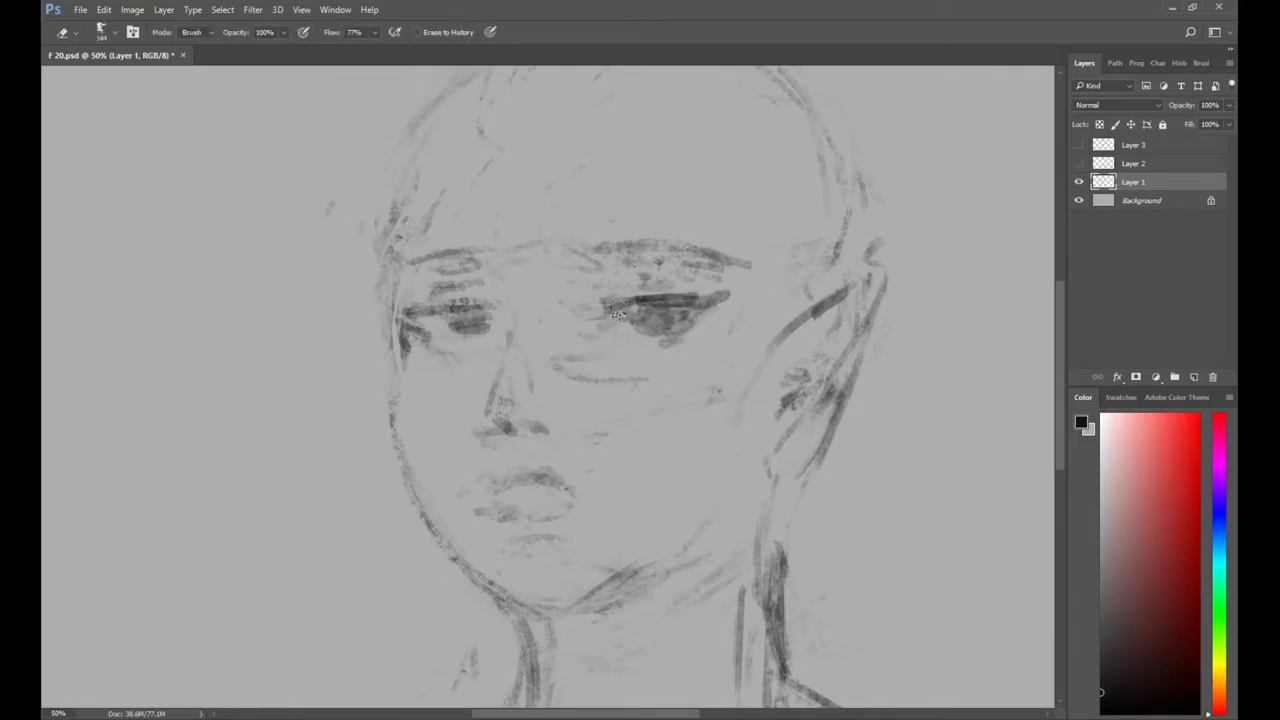
{"action": "key", "text": "b"}
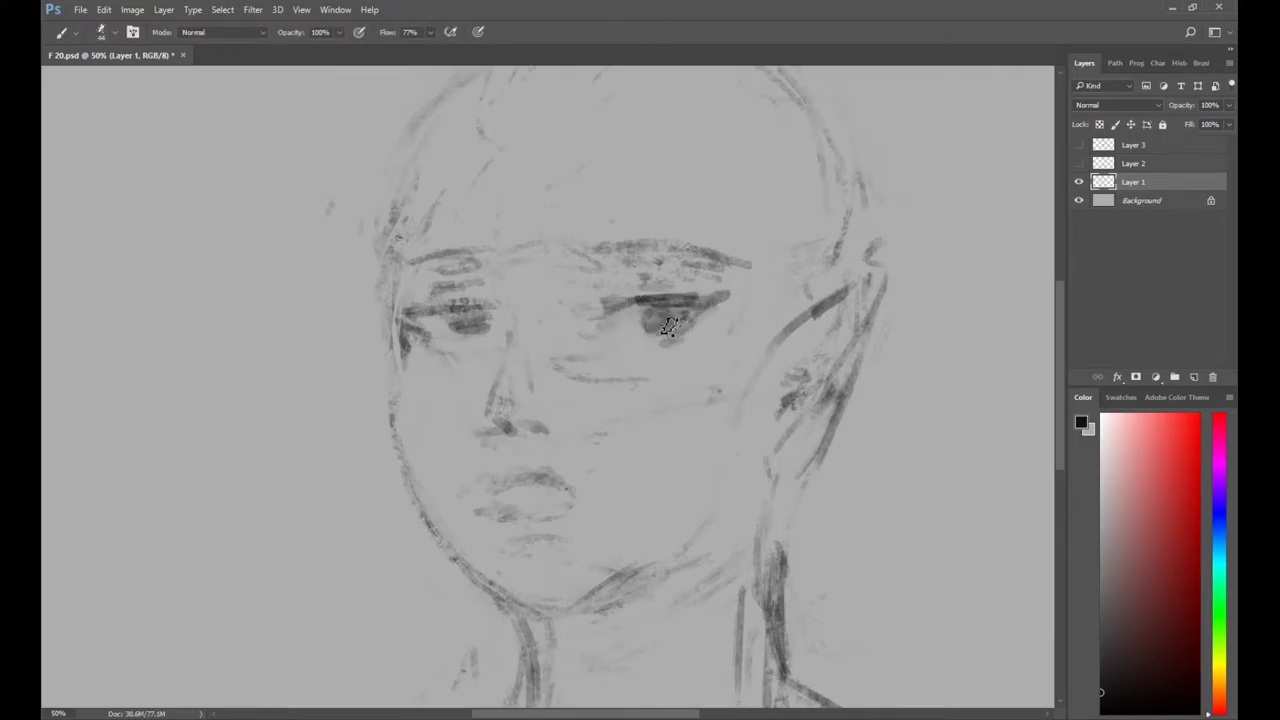
{"action": "key", "text": "e"}
{"action": "key", "text": "b"}
{"action": "key", "text": "e"}
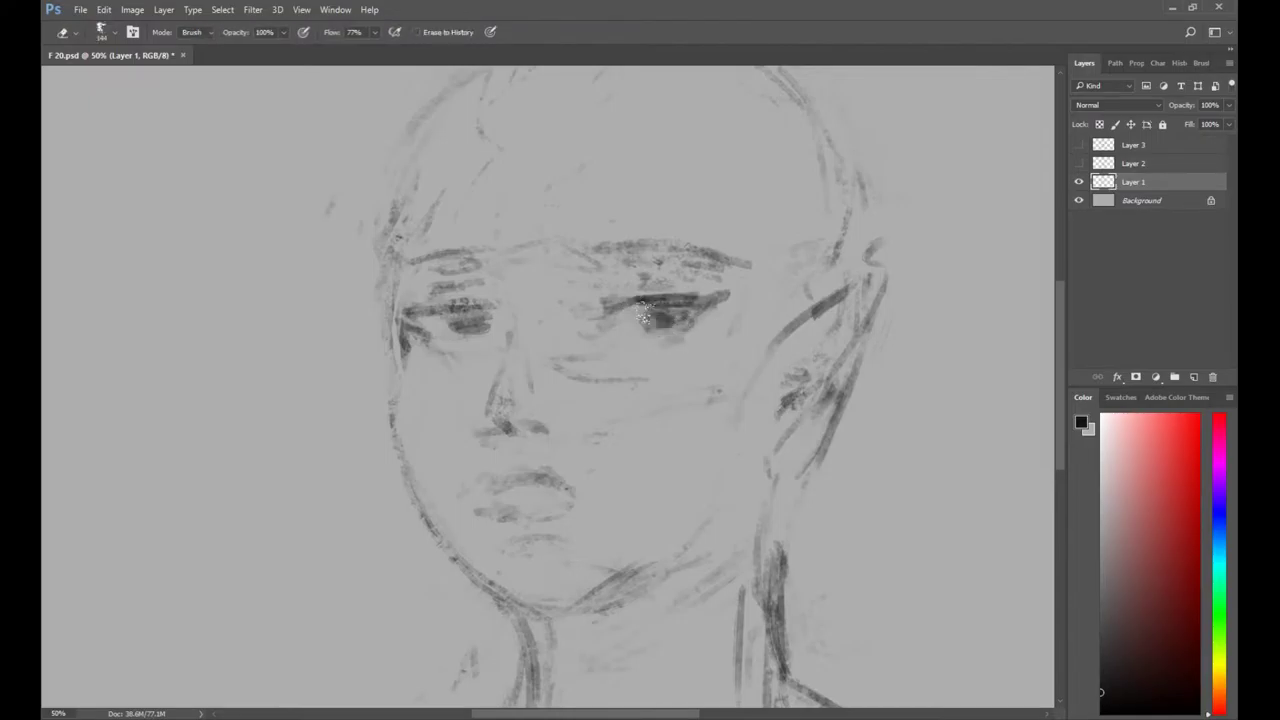
{"action": "key", "text": "b"}
{"action": "key", "text": "e"}
Erase and redraw the far jawline with a slimmer contour and lighten the shading beneath the chin.
{"action": "left_click_drag", "start_coordinate": [402, 468], "coordinate": [442, 544]}
{"action": "key", "text": "b"}
{"action": "key", "text": "e"}
{"action": "key", "text": "b"}
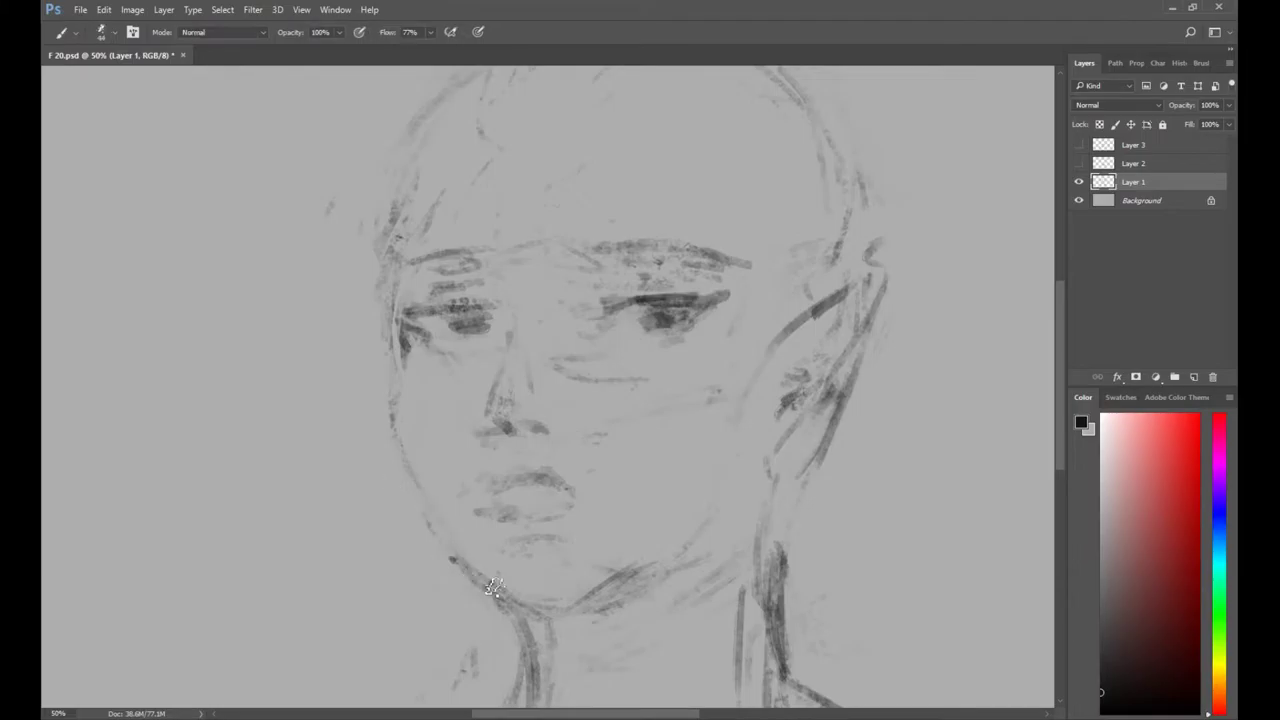
{"action": "key", "text": "e"}
{"action": "key", "text": "b"}
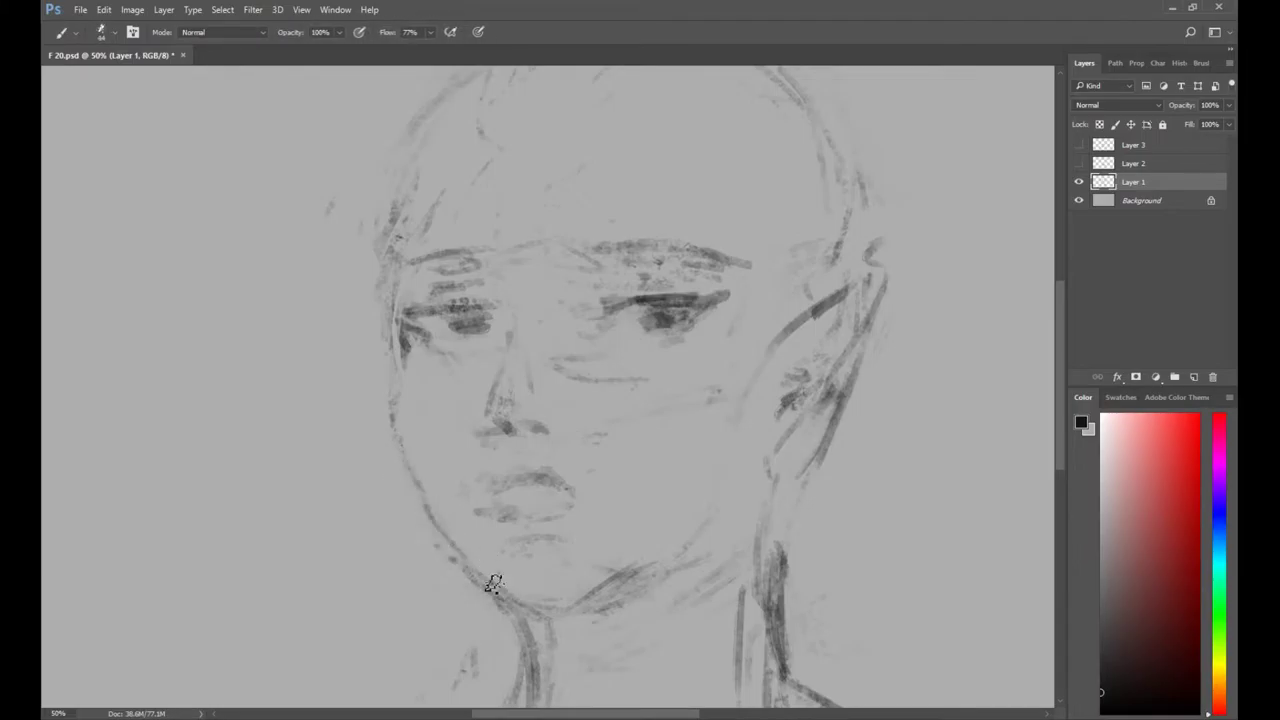
{"action": "key", "text": "e"}
{"action": "left_click_drag", "start_coordinate": [648, 578], "coordinate": [616, 600]}
{"action": "key", "text": "b"}
{"action": "left_click_drag", "start_coordinate": [659, 487], "coordinate": [678, 514]}
Redraw both eyebrows with firmer strokes and clean up the outer corner of the far eye.
{"action": "left_click_drag", "start_coordinate": [569, 369], "coordinate": [610, 409]}
{"action": "key", "text": "e"}
{"action": "left_click_drag", "start_coordinate": [485, 305], "coordinate": [540, 330]}
{"action": "key", "text": "b"}
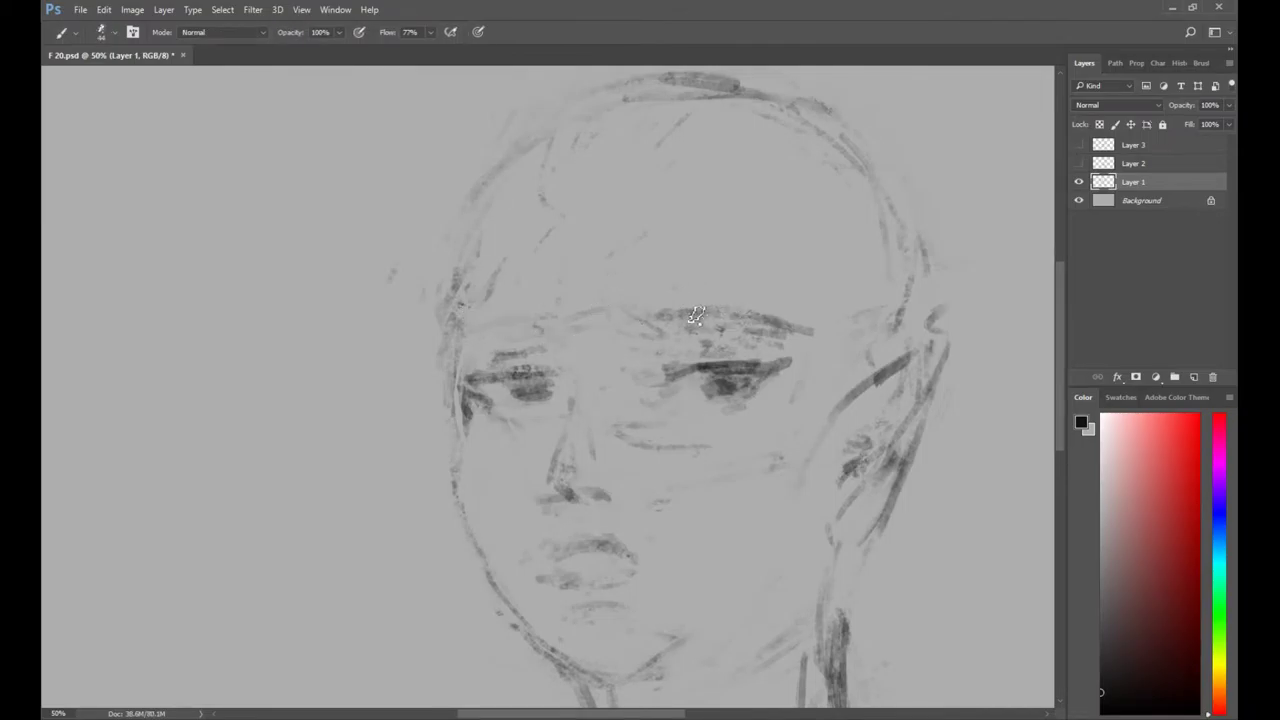
{"action": "left_click_drag", "start_coordinate": [662, 316], "coordinate": [762, 304]}
{"action": "left_click_drag", "start_coordinate": [482, 323], "coordinate": [520, 320]}
{"action": "key", "text": "e"}
{"action": "mouse_move", "coordinate": [464, 398]}
{"action": "left_mouse_down"}
{"action": "mouse_move", "coordinate": [464, 422]}
{"action": "mouse_move", "coordinate": [474, 392]}
{"action": "left_mouse_up"}
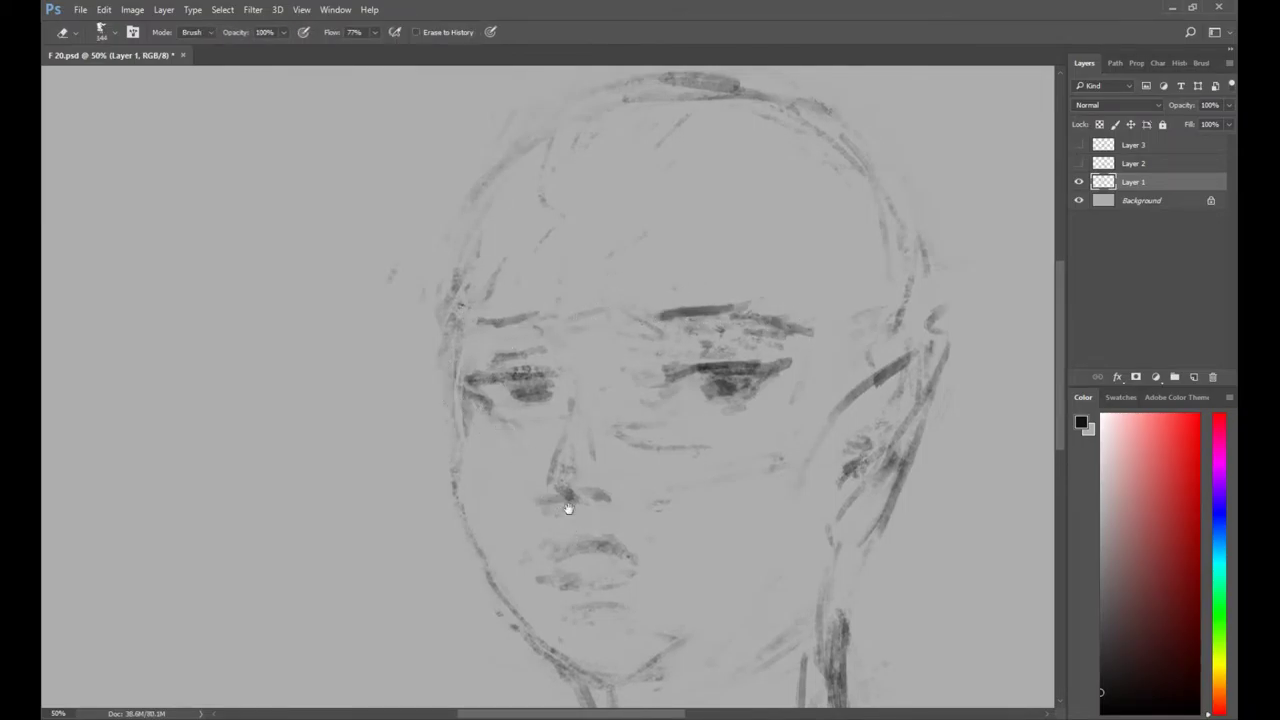
Erase the old lips and the nose's side line, and redraw the nostrils and nose base.
{"action": "left_click_drag", "start_coordinate": [568, 508], "coordinate": [552, 443]}
{"action": "mouse_move", "coordinate": [612, 490]}
{"action": "left_mouse_down"}
{"action": "mouse_move", "coordinate": [571, 468]}
{"action": "mouse_move", "coordinate": [554, 518]}
{"action": "left_mouse_up"}
{"action": "mouse_move", "coordinate": [549, 392]}
{"action": "left_mouse_down"}
{"action": "mouse_move", "coordinate": [538, 420]}
{"action": "mouse_move", "coordinate": [550, 435]}
{"action": "mouse_move", "coordinate": [530, 414]}
{"action": "left_mouse_up"}
{"action": "key", "text": "b"}
{"action": "key", "text": "e"}
{"action": "key", "text": "b"}
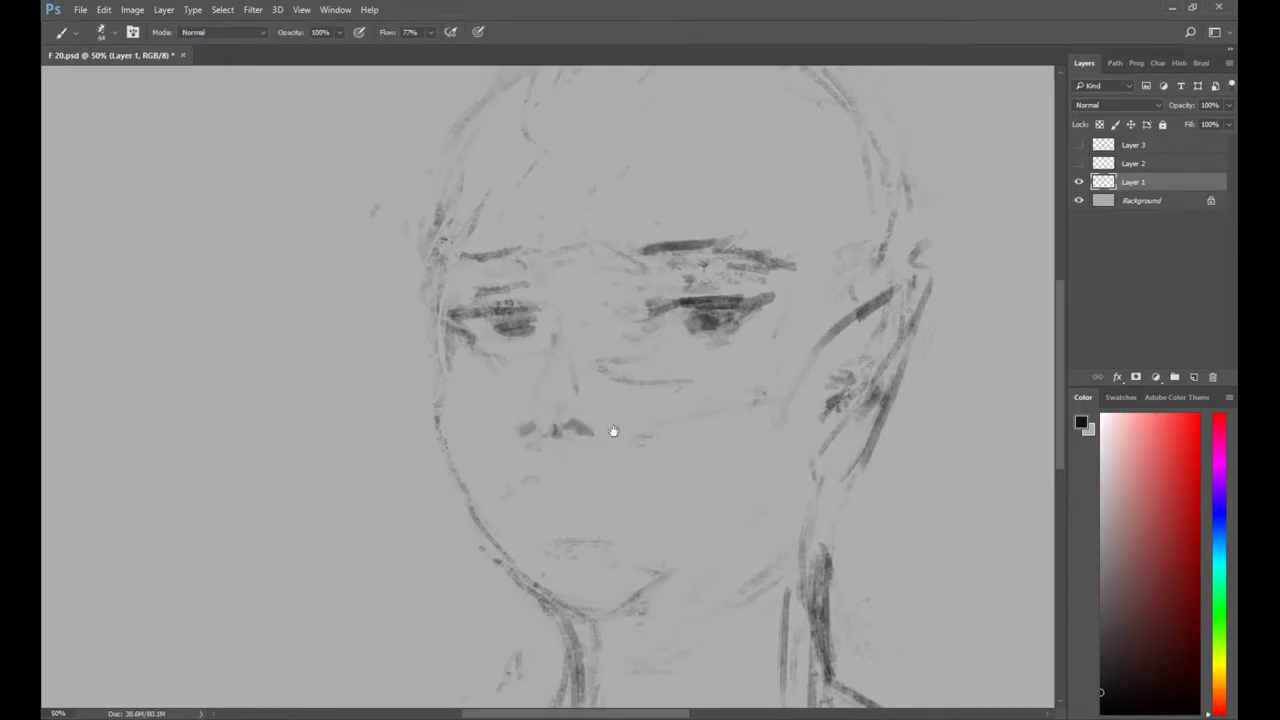
Block in the lips as one full grey shape and tidy the line beneath the chin.
{"action": "left_click_drag", "start_coordinate": [613, 431], "coordinate": [597, 389]}
{"action": "mouse_move", "coordinate": [543, 438]}
{"action": "left_mouse_down"}
{"action": "mouse_move", "coordinate": [514, 443]}
{"action": "mouse_move", "coordinate": [558, 448]}
{"action": "left_mouse_up"}
{"action": "key", "text": "l"}
{"action": "key", "text": "e"}
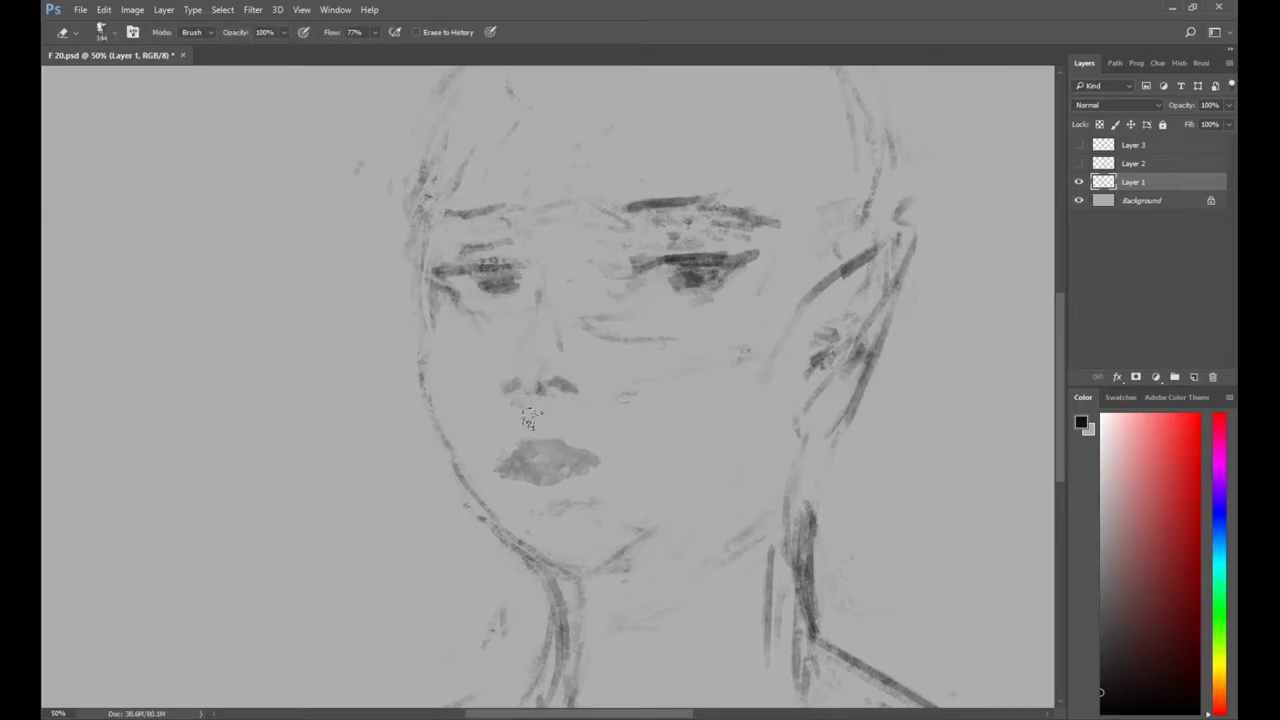
{"action": "mouse_move", "coordinate": [612, 544]}
{"action": "left_mouse_down"}
{"action": "mouse_move", "coordinate": [543, 537]}
{"action": "mouse_move", "coordinate": [614, 546]}
{"action": "mouse_move", "coordinate": [680, 490]}
{"action": "left_mouse_up"}
{"action": "key", "text": "b"}
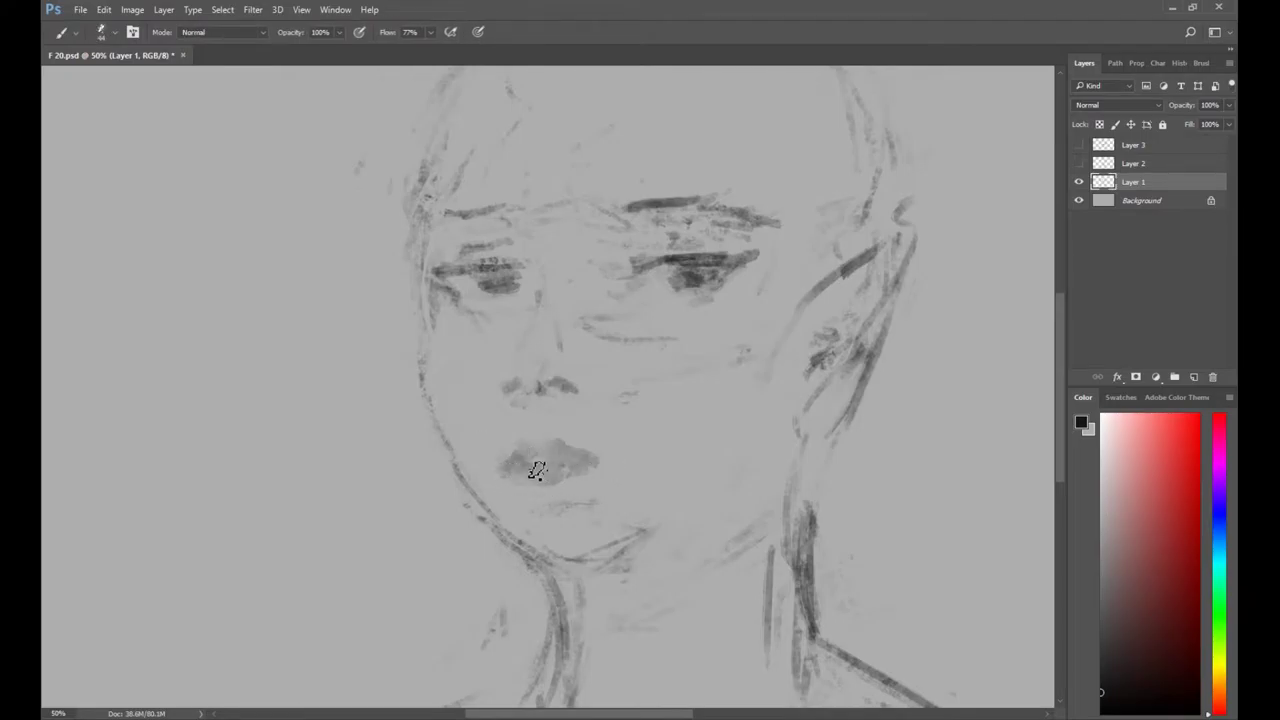
Refine the lip shape by alternately painting and erasing its corners, upper edge and parting line.
{"action": "mouse_move", "coordinate": [537, 471]}
{"action": "left_mouse_down"}
{"action": "mouse_move", "coordinate": [511, 453]}
{"action": "mouse_move", "coordinate": [554, 445]}
{"action": "left_mouse_up"}
{"action": "key", "text": "e"}
{"action": "key", "text": "b"}
{"action": "key", "text": "e"}
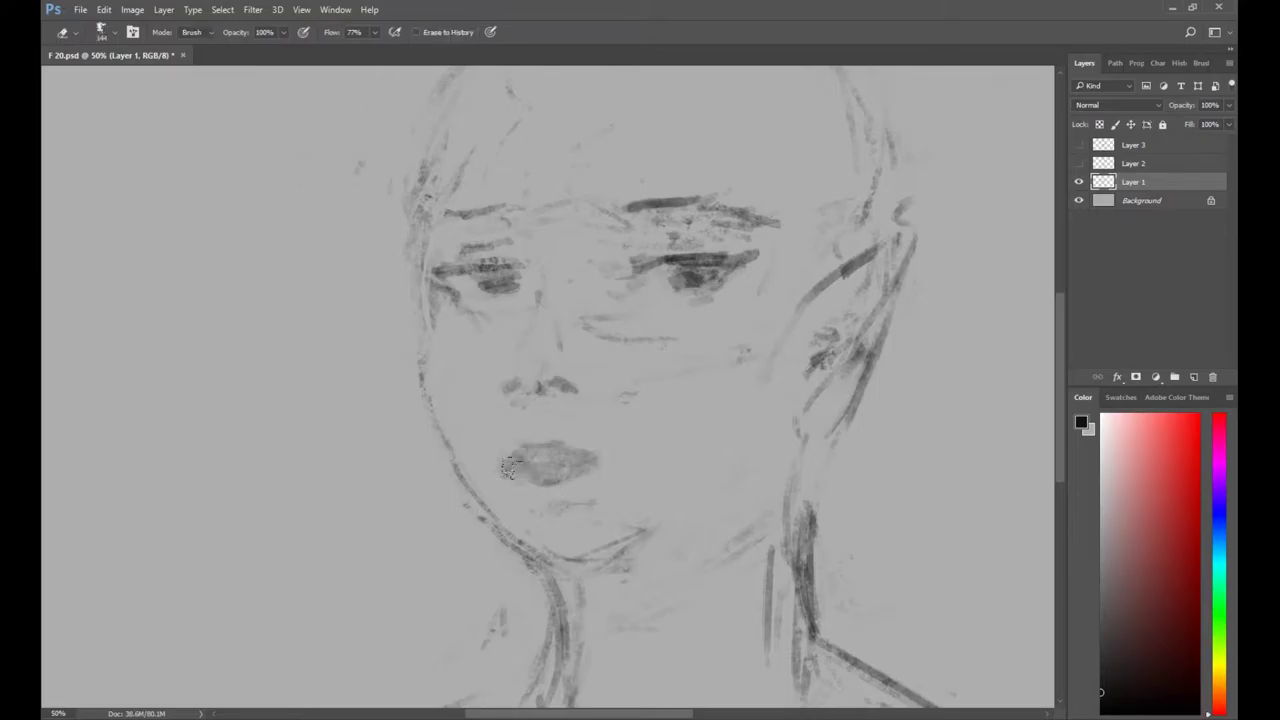
{"action": "key", "text": "b"}
{"action": "key", "text": "e"}
{"action": "key", "text": "b"}
{"action": "key", "text": "e"}
{"action": "key", "text": "b"}
Lasso the near eye with its eyebrow and move them slightly towards the nose.
{"action": "left_click_drag", "start_coordinate": [573, 358], "coordinate": [569, 384]}
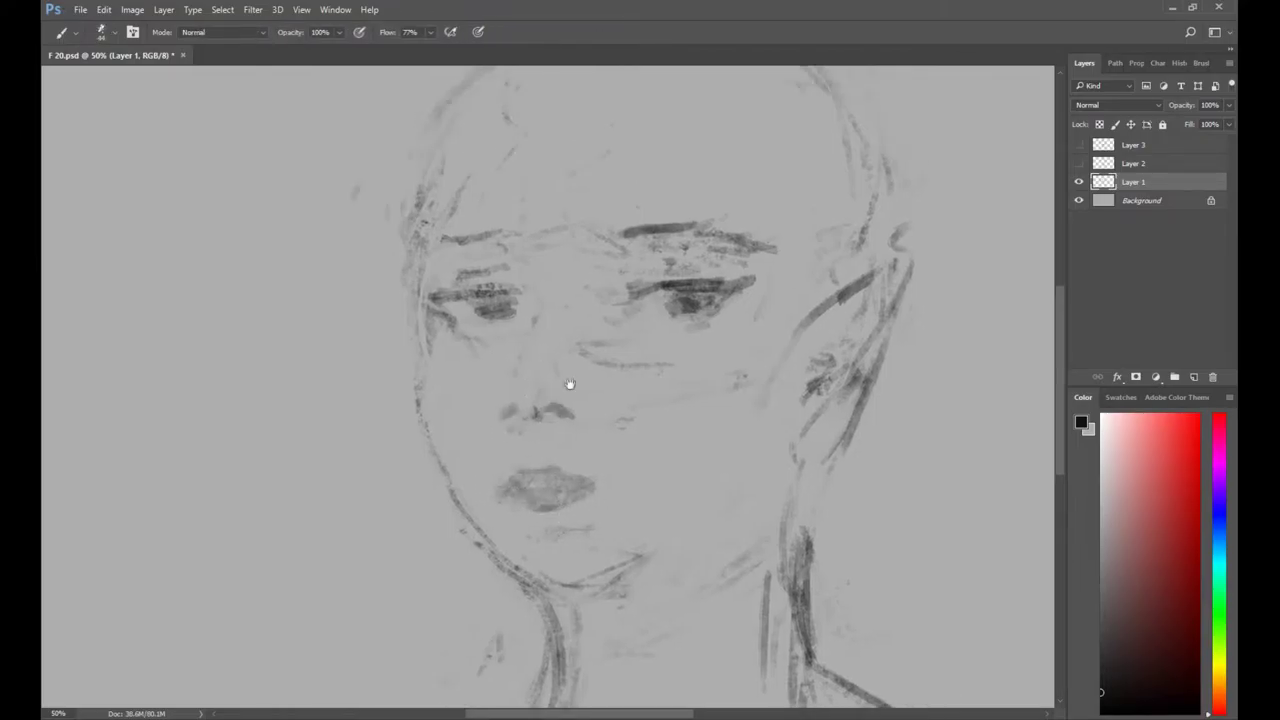
{"action": "key", "text": "l"}
{"action": "mouse_move", "coordinate": [590, 305]}
{"action": "left_mouse_down"}
{"action": "mouse_move", "coordinate": [606, 371]}
{"action": "mouse_move", "coordinate": [603, 257]}
{"action": "left_mouse_up"}
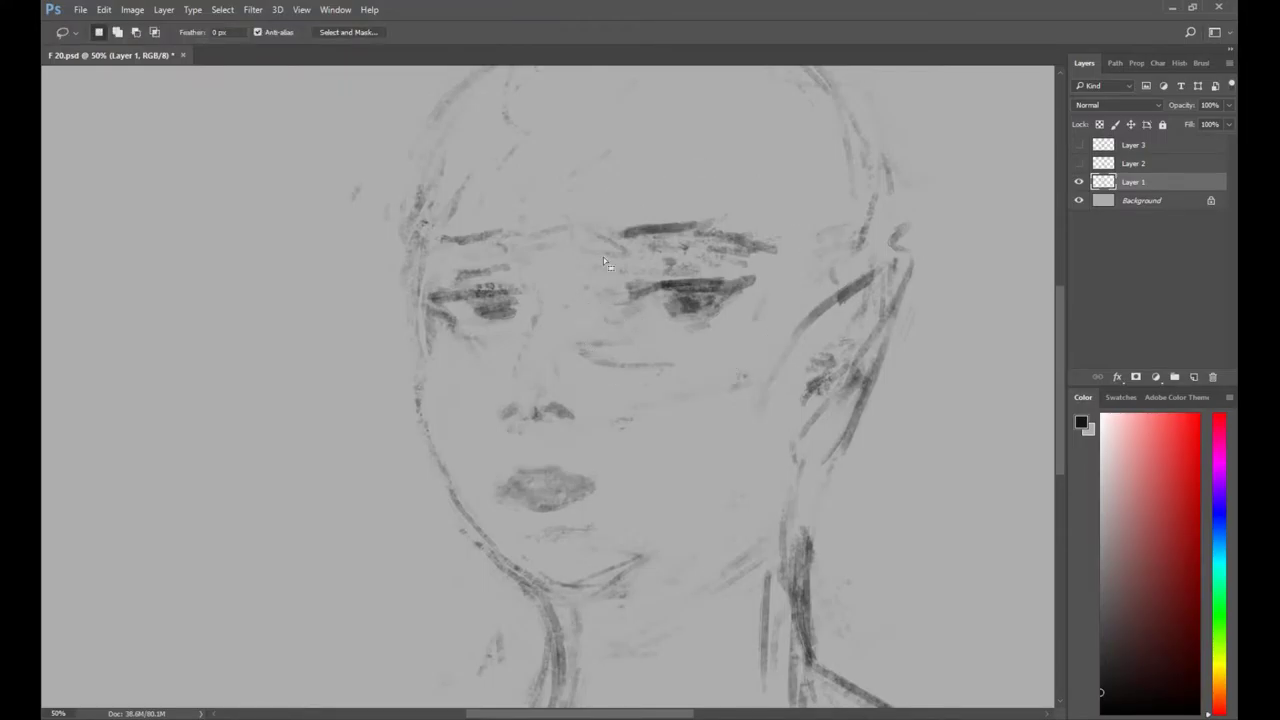
{"action": "left_click_drag", "start_coordinate": [686, 262], "coordinate": [670, 266]}
{"action": "key", "text": "ctrl+d"}
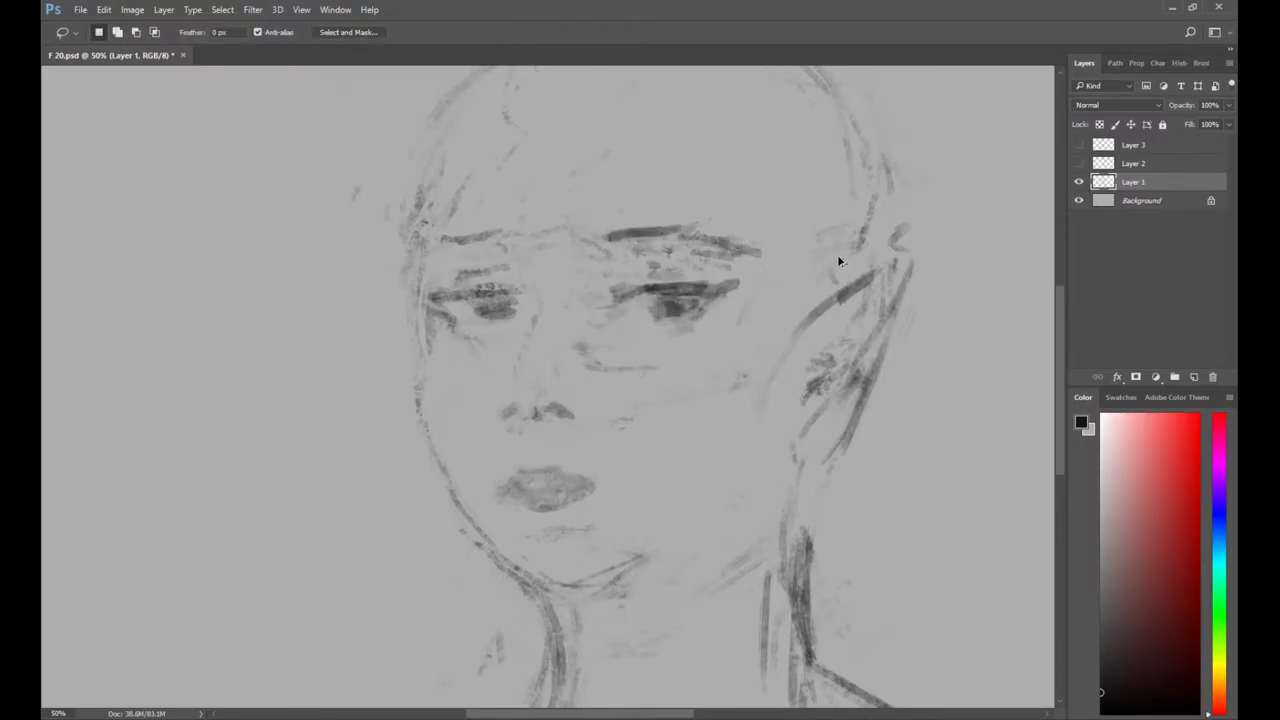
Restore the selection around the near eye and eyebrow and rotate them slightly clockwise.
{"action": "key", "text": "ctrl+z"}
{"action": "key", "text": "ctrl+t"}
{"action": "left_click_drag", "start_coordinate": [812, 242], "coordinate": [810, 250]}
{"action": "key", "text": "Return"}
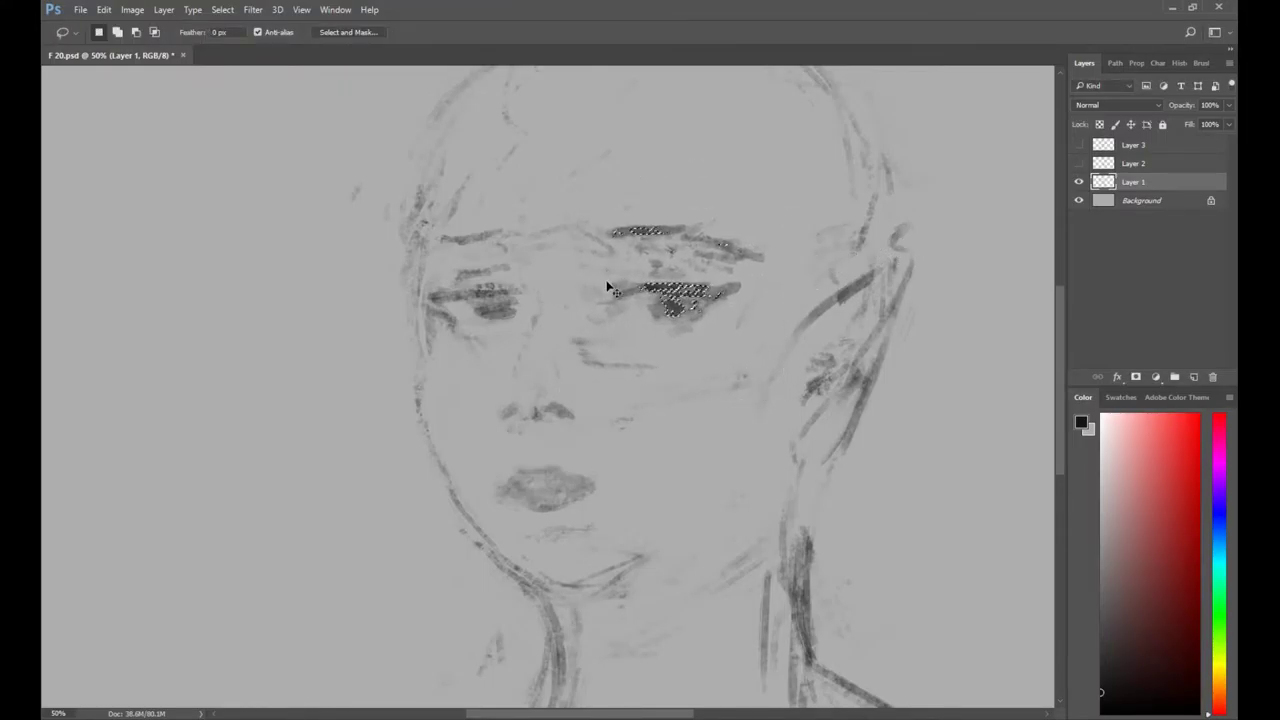
{"action": "key", "text": "ctrl+d"}
Redraw the far eye's eyelids, thicken the far eyebrow and add a lower eyelid line to the near eye.
{"action": "key", "text": "e"}
{"action": "mouse_move", "coordinate": [450, 277]}
{"action": "left_mouse_down"}
{"action": "mouse_move", "coordinate": [463, 294]}
{"action": "mouse_move", "coordinate": [440, 300]}
{"action": "mouse_move", "coordinate": [455, 258]}
{"action": "mouse_move", "coordinate": [500, 270]}
{"action": "left_mouse_up"}
{"action": "key", "text": "b"}
{"action": "key", "text": "e"}
{"action": "key", "text": "b"}
{"action": "left_click_drag", "start_coordinate": [470, 218], "coordinate": [508, 246]}
{"action": "left_click_drag", "start_coordinate": [660, 334], "coordinate": [738, 314]}
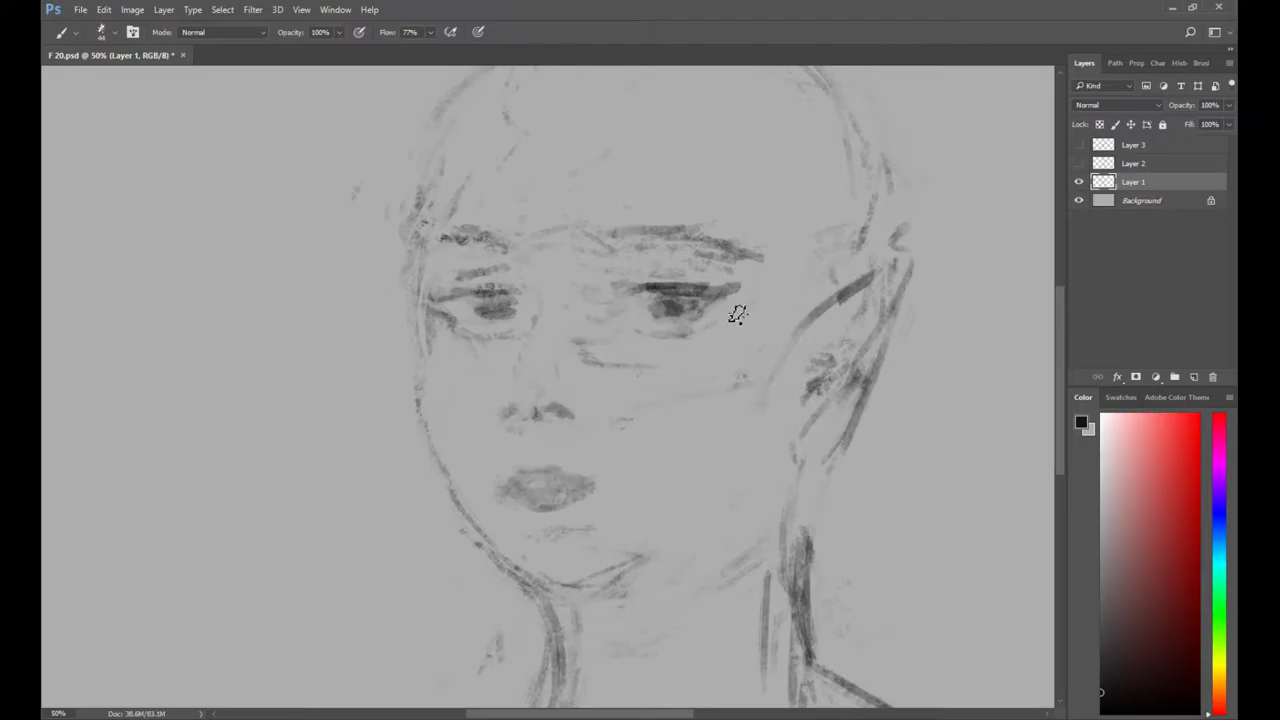
{"action": "key", "text": "z"}
{"action": "left_click", "coordinate": [686, 287], "text": "alt"}
{"action": "key", "text": "b"}
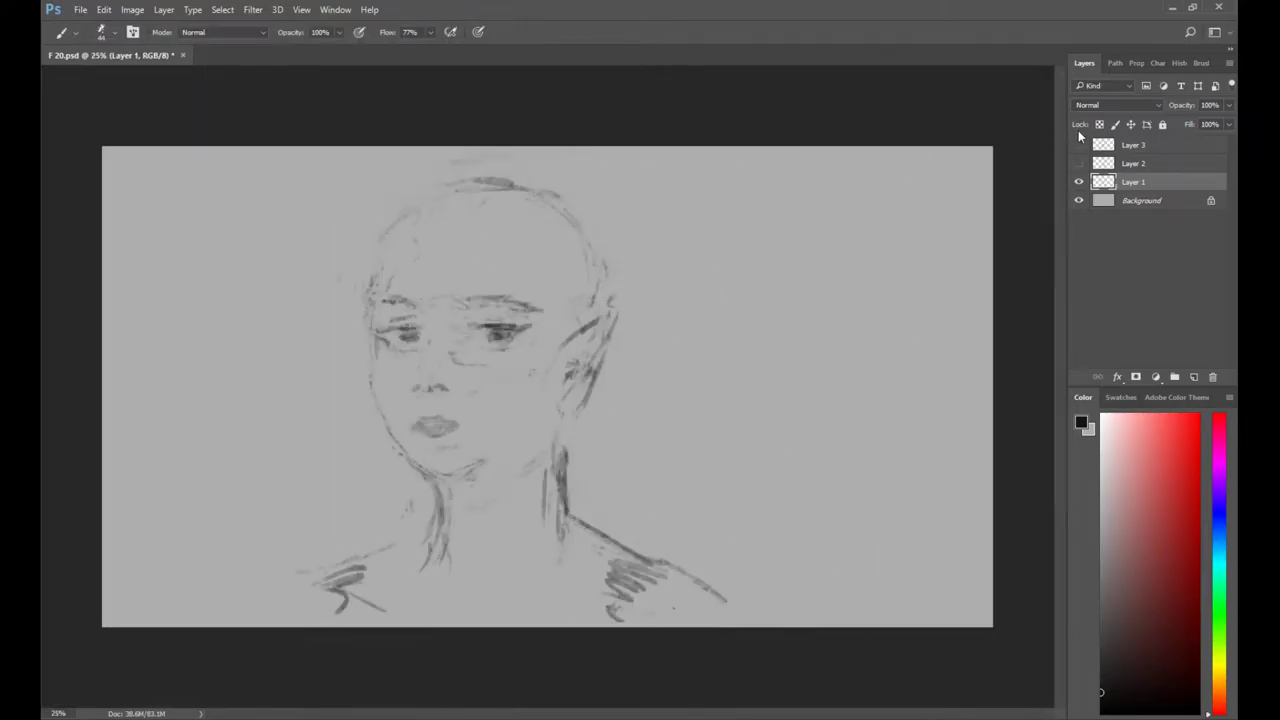
Compare the face with the Layer 3 hairstyle by showing that layer briefly and hiding it again.
{"action": "left_click_drag", "start_coordinate": [1078, 145], "coordinate": [1077, 157]}
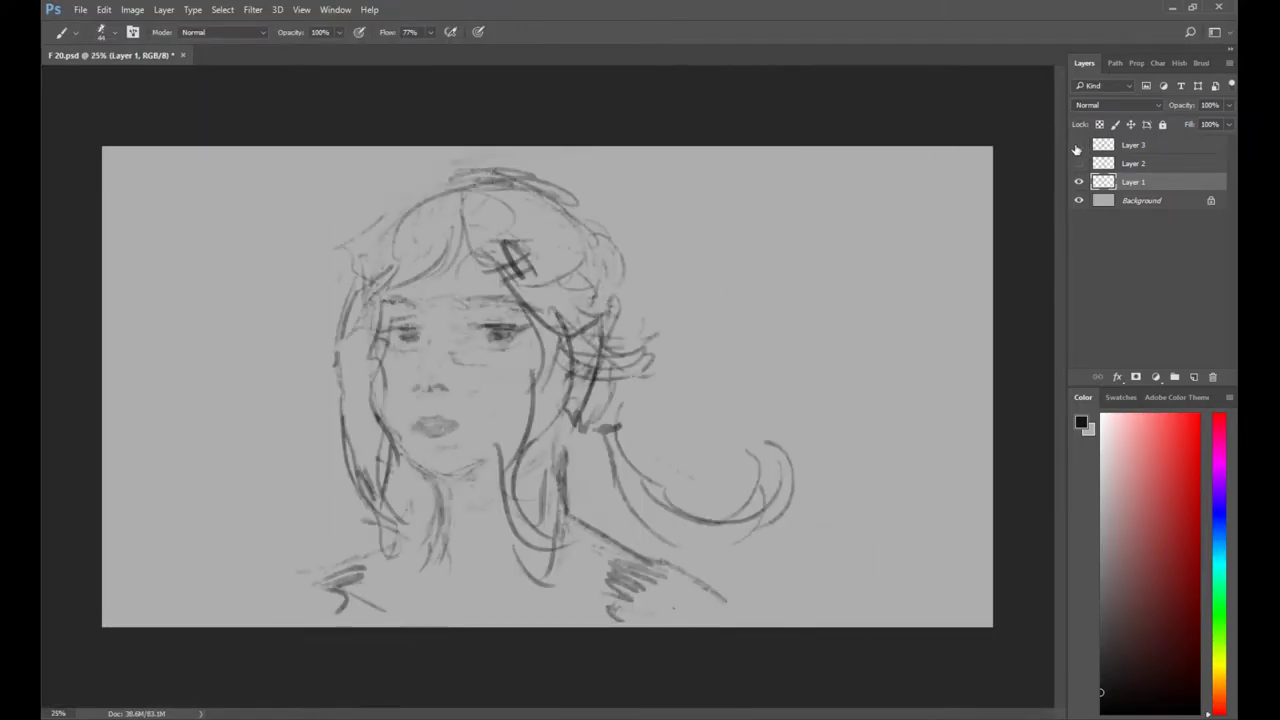
{"action": "left_click", "coordinate": [1078, 145]}
{"action": "key", "text": "e"}
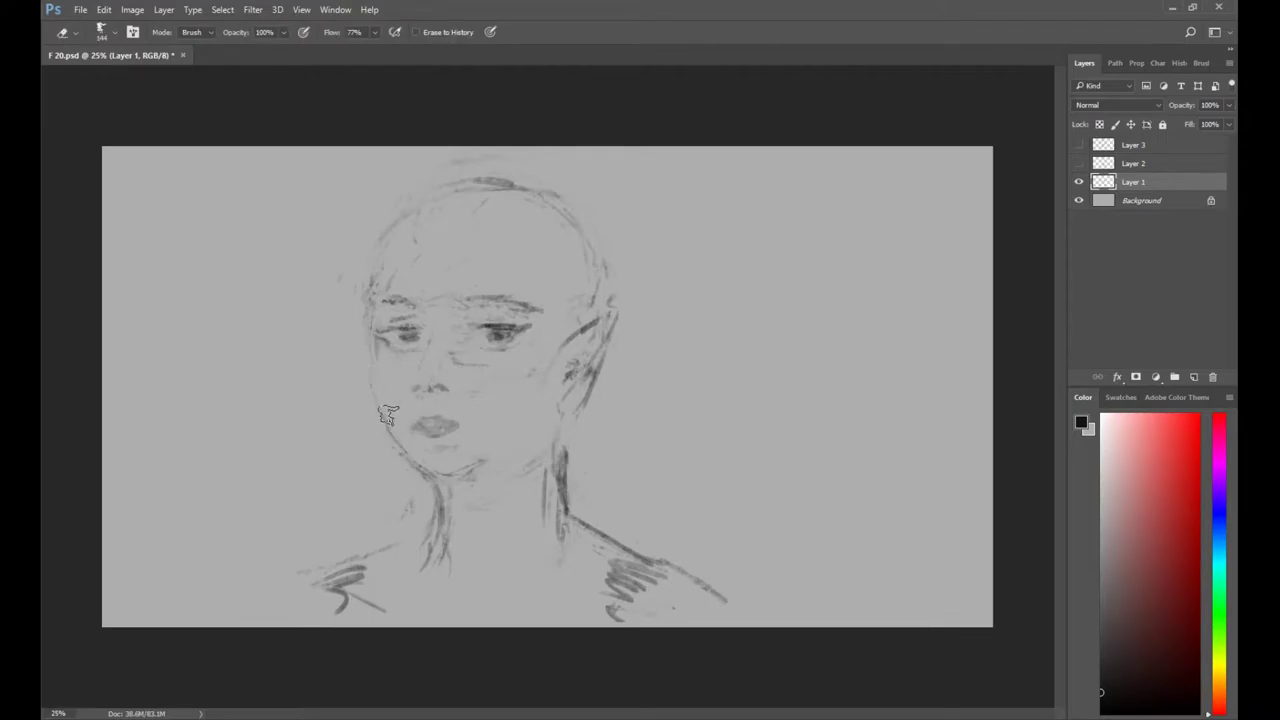
Lasso the near eye with its eyebrow, nudge them slightly downward and deselect.
{"action": "key", "text": "z"}
{"action": "left_click", "coordinate": [431, 409]}
{"action": "left_click_drag", "start_coordinate": [545, 391], "coordinate": [591, 397]}
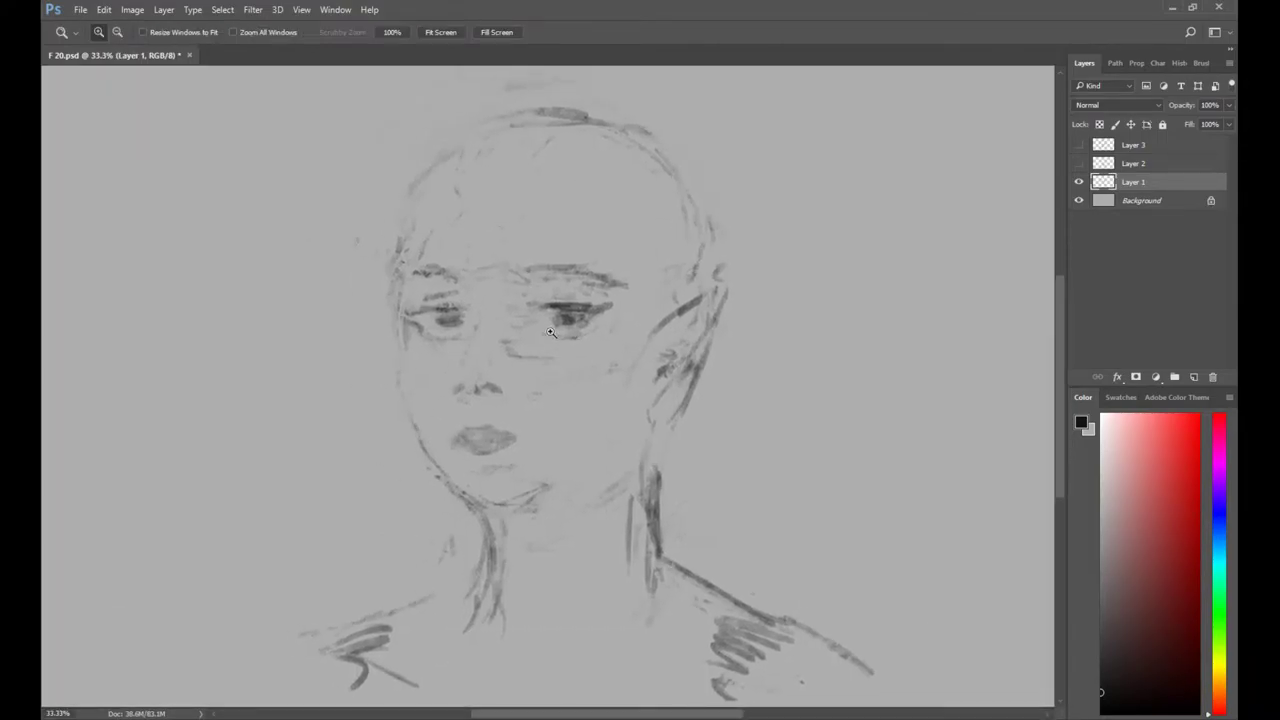
{"action": "key", "text": "b"}
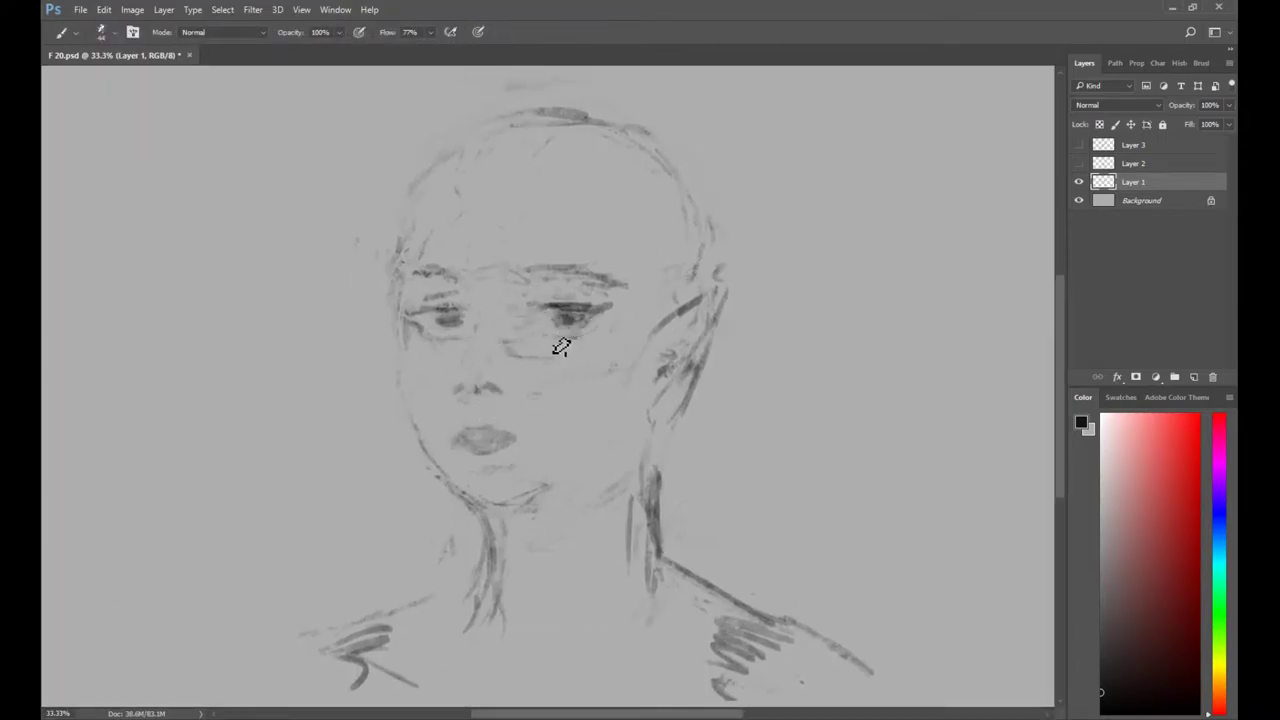
{"action": "key", "text": "l"}
{"action": "left_click_drag", "start_coordinate": [506, 264], "coordinate": [520, 272]}
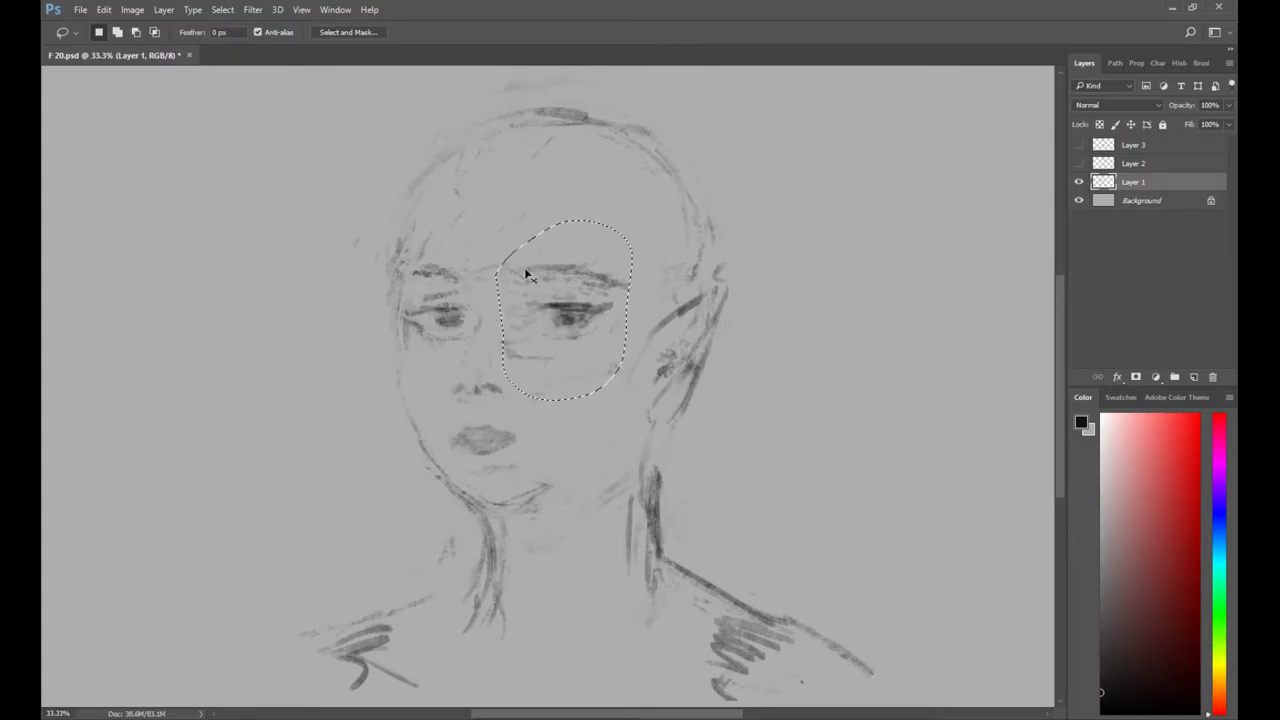
{"action": "key", "text": "ctrl+t"}
{"action": "key", "text": "Down"}
{"action": "key", "text": "Right"}
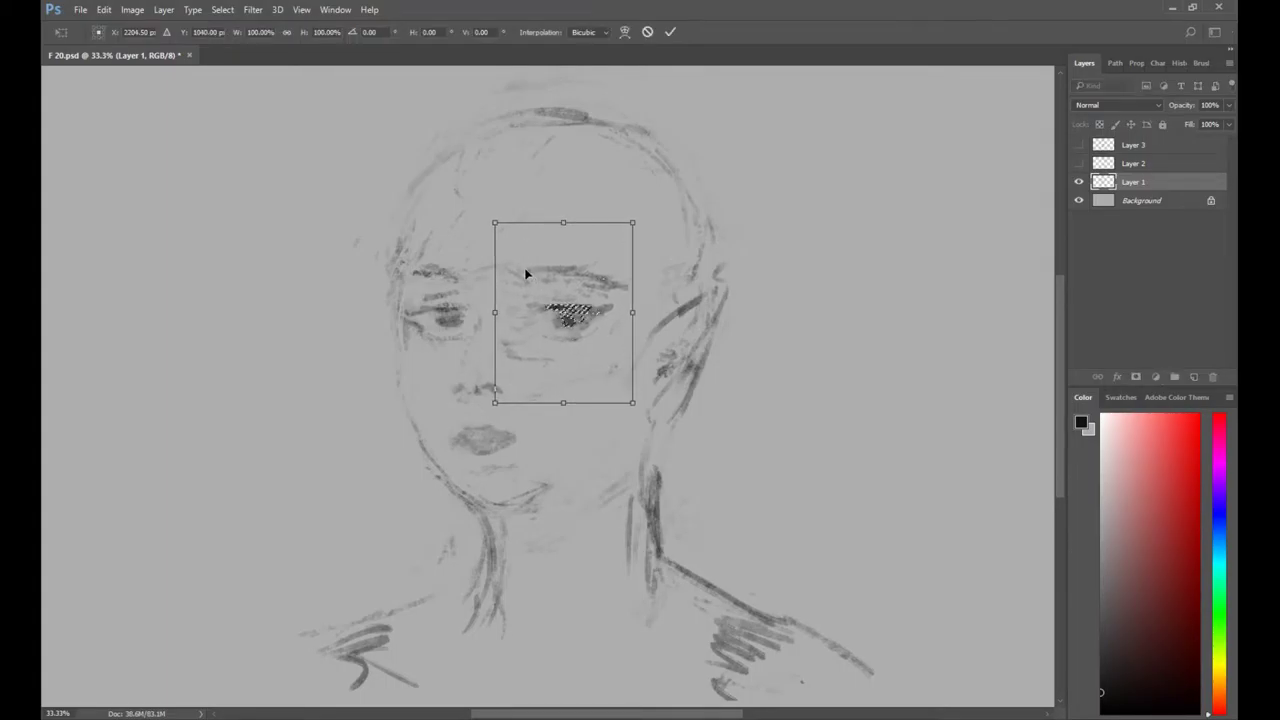
{"action": "key", "text": "Left"}
{"action": "key", "text": "Right"}
{"action": "key", "text": "Down"}
{"action": "key", "text": "Return"}
{"action": "key", "text": "Return"}
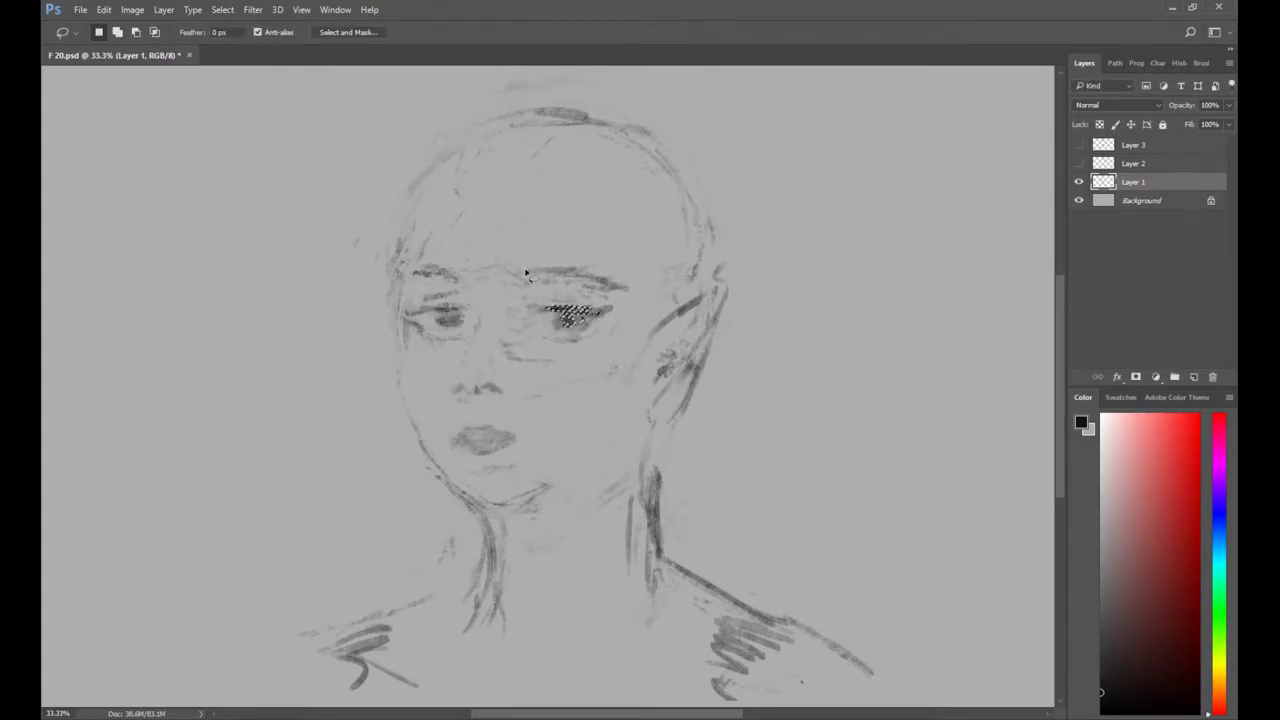
{"action": "key", "text": "ctrl+d"}
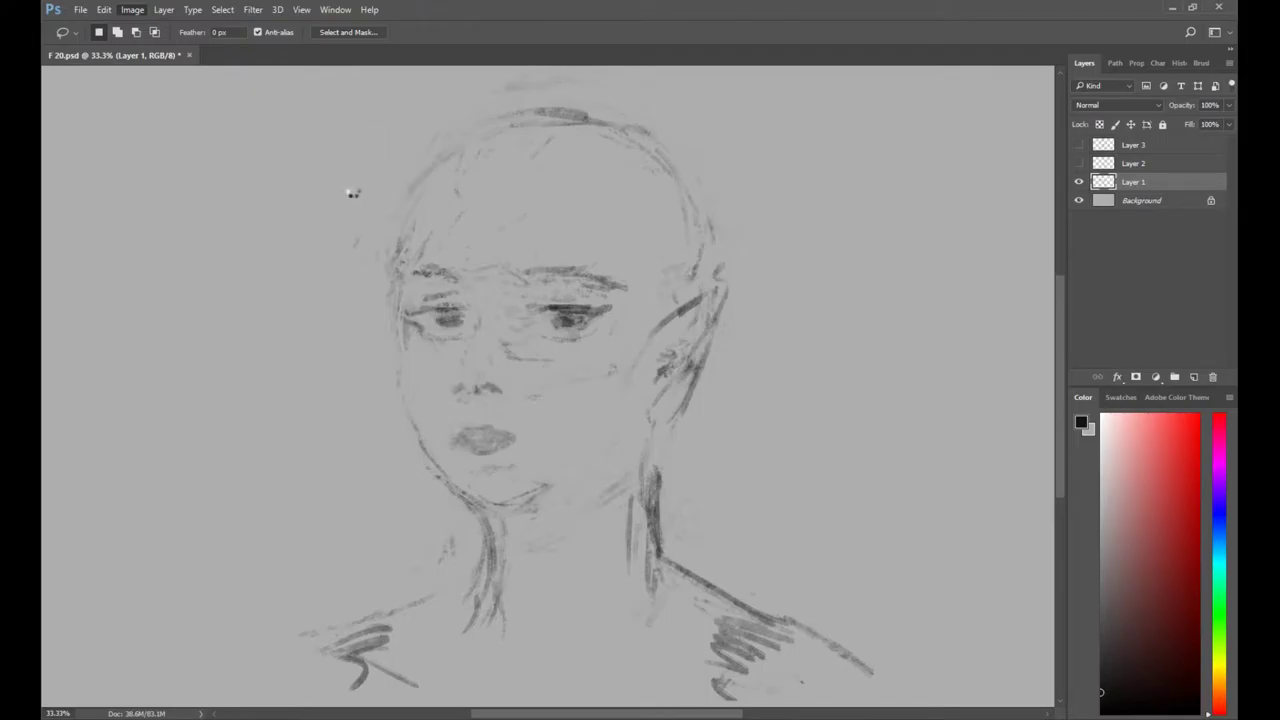
Flip the whole canvas horizontally to check the face's proportions.
{"action": "key", "text": "ctrl+shift+h"}
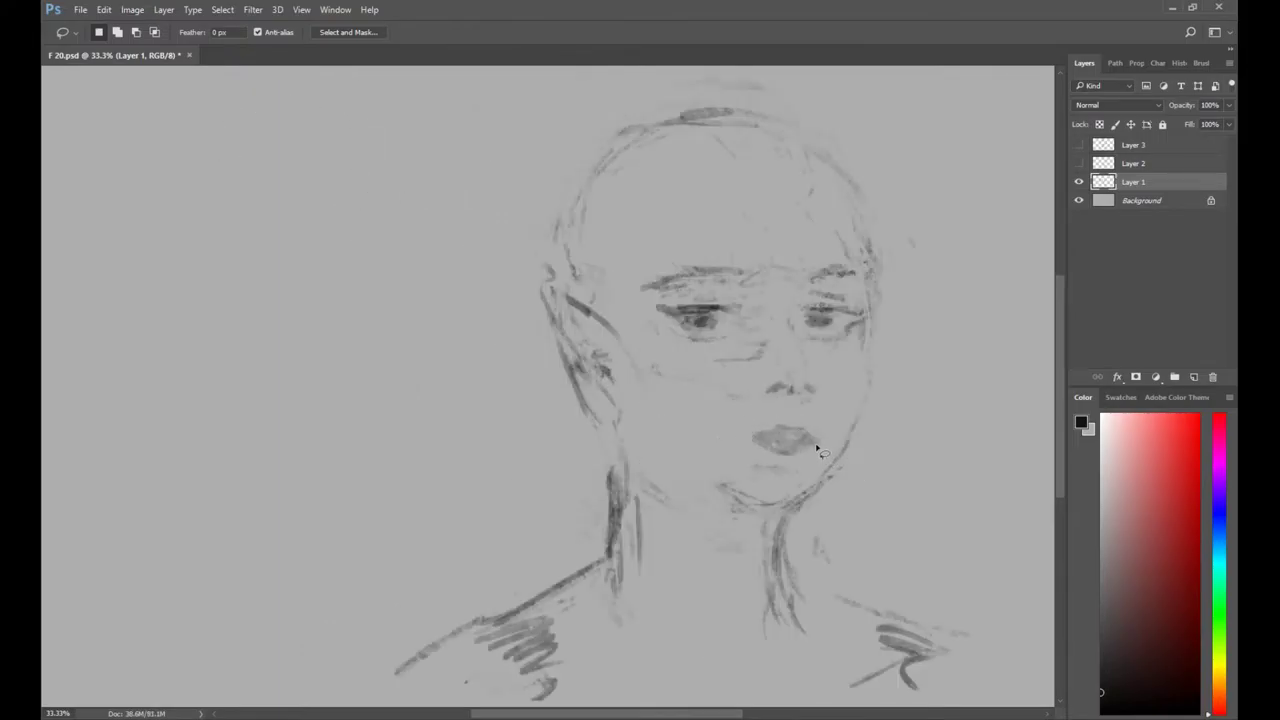
{"action": "key", "text": "z"}
{"action": "left_click", "coordinate": [816, 450]}
{"action": "key", "text": "b"}
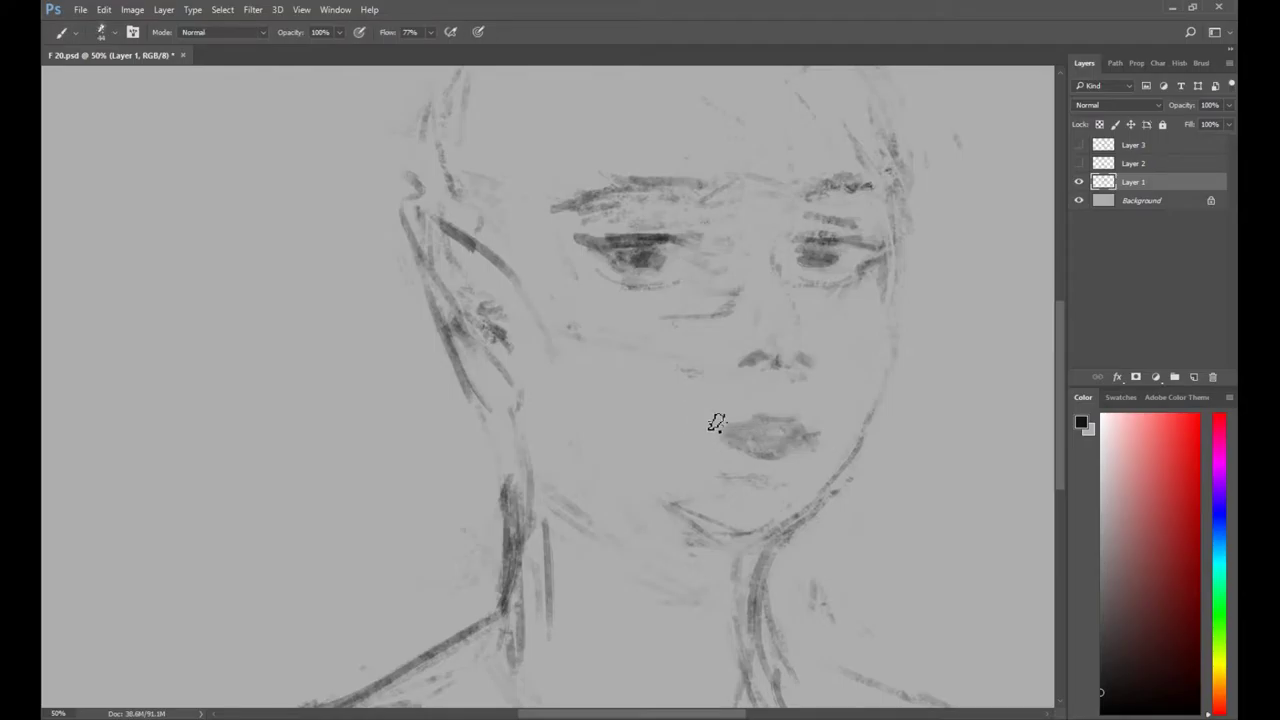
{"action": "scroll", "coordinate": [705, 400], "scroll_direction": "up", "scroll_amount": 3}
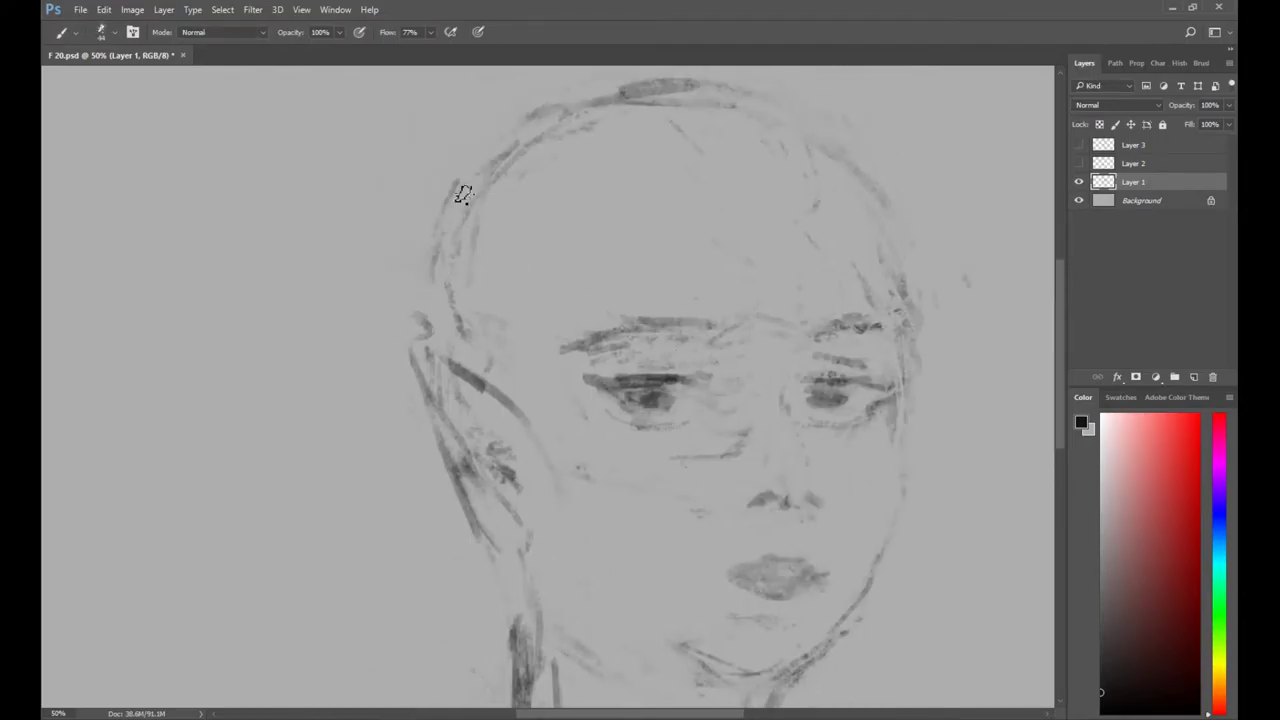
{"action": "scroll", "coordinate": [554, 149], "scroll_direction": "down", "scroll_amount": 1}
Erase the near eye's iris and darken its outer corner and lower lid outline.
{"action": "key", "text": "e"}
{"action": "mouse_move", "coordinate": [648, 350]}
{"action": "left_mouse_down"}
{"action": "mouse_move", "coordinate": [660, 360]}
{"action": "mouse_move", "coordinate": [652, 352]}
{"action": "mouse_move", "coordinate": [642, 368]}
{"action": "left_mouse_up"}
{"action": "key", "text": "b"}
{"action": "key", "text": "e"}
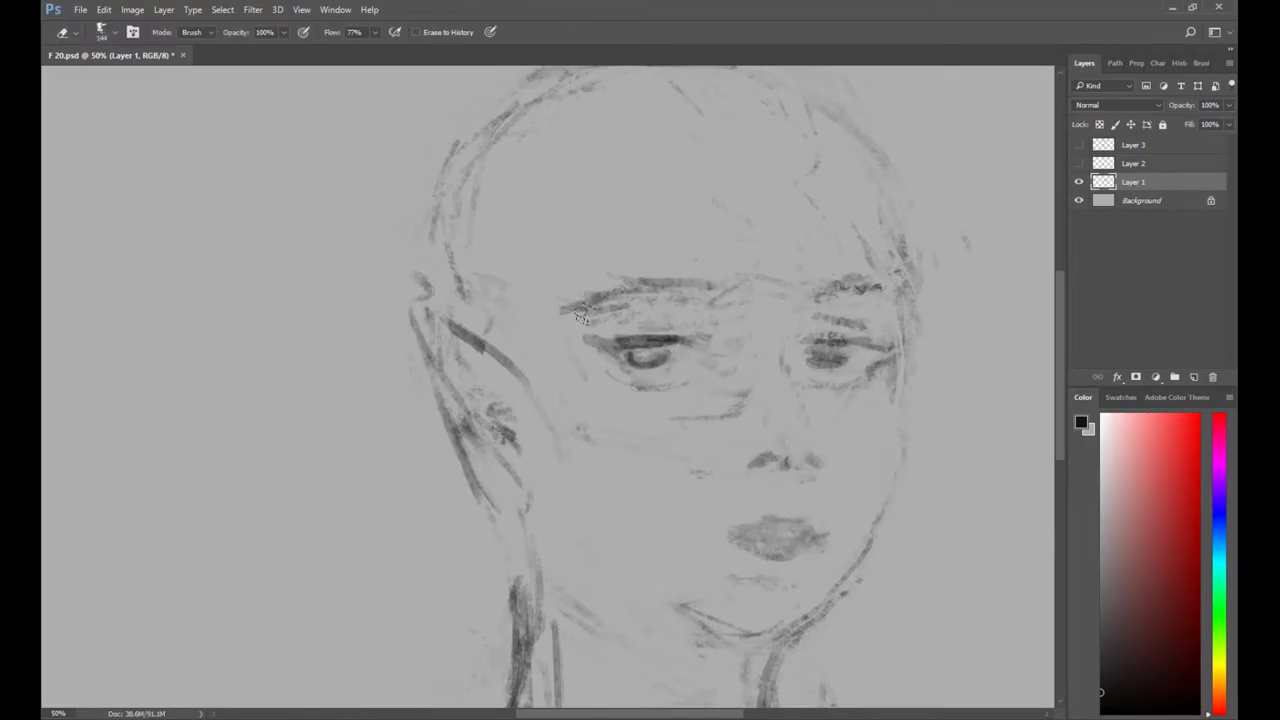
{"action": "key", "text": "b"}
{"action": "left_click_drag", "start_coordinate": [588, 336], "coordinate": [626, 378]}
{"action": "key", "text": "e"}
{"action": "mouse_move", "coordinate": [641, 345]}
{"action": "left_mouse_down"}
{"action": "mouse_move", "coordinate": [701, 352]}
{"action": "mouse_move", "coordinate": [685, 328]}
{"action": "mouse_move", "coordinate": [618, 337]}
{"action": "mouse_move", "coordinate": [694, 345]}
{"action": "mouse_move", "coordinate": [644, 356]}
{"action": "mouse_move", "coordinate": [639, 370]}
{"action": "mouse_move", "coordinate": [678, 368]}
{"action": "mouse_move", "coordinate": [622, 362]}
{"action": "mouse_move", "coordinate": [682, 354]}
{"action": "mouse_move", "coordinate": [631, 357]}
{"action": "mouse_move", "coordinate": [652, 343]}
{"action": "mouse_move", "coordinate": [634, 372]}
{"action": "mouse_move", "coordinate": [667, 367]}
{"action": "mouse_move", "coordinate": [653, 377]}
{"action": "mouse_move", "coordinate": [677, 357]}
{"action": "mouse_move", "coordinate": [641, 384]}
{"action": "mouse_move", "coordinate": [610, 345]}
{"action": "mouse_move", "coordinate": [670, 346]}
{"action": "left_mouse_up"}
Redraw the far cheek and jaw contour as one cleaner curve from the eye down to the chin.
{"action": "left_click_drag", "start_coordinate": [786, 486], "coordinate": [776, 448]}
{"action": "key", "text": "e"}
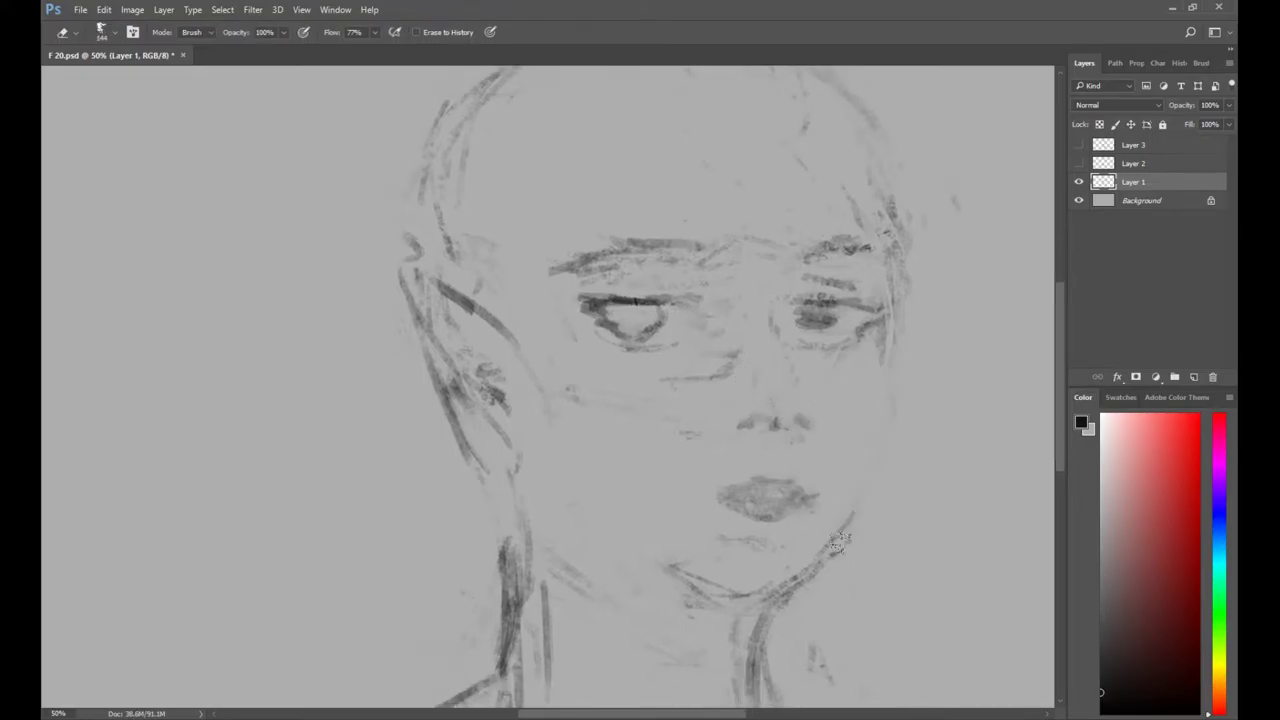
{"action": "key", "text": "b"}
{"action": "left_click_drag", "start_coordinate": [893, 340], "coordinate": [751, 682]}
{"action": "key", "text": "e"}
{"action": "key", "text": "b"}
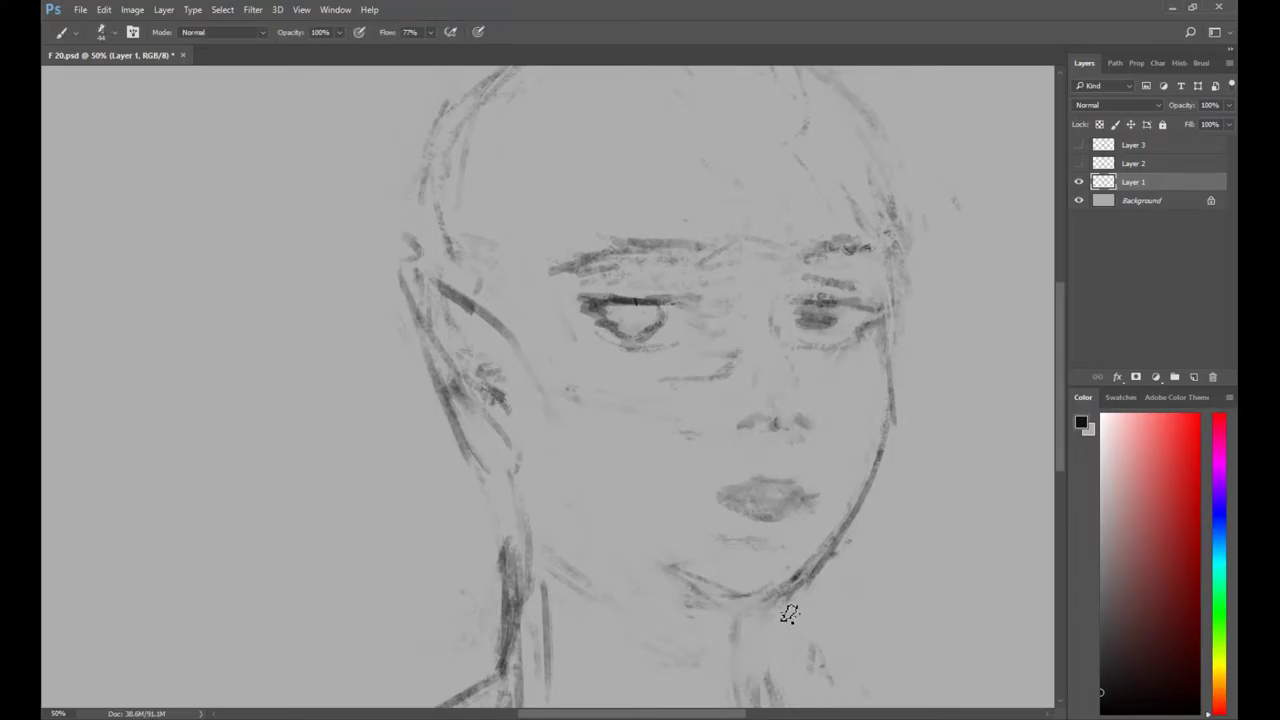
Reshape the underside of the chin by alternately painting a lower curve and erasing the old lines.
{"action": "mouse_move", "coordinate": [718, 583]}
{"action": "left_mouse_down"}
{"action": "mouse_move", "coordinate": [813, 572]}
{"action": "mouse_move", "coordinate": [698, 578]}
{"action": "mouse_move", "coordinate": [793, 588]}
{"action": "left_mouse_up"}
{"action": "key", "text": "e"}
{"action": "key", "text": "b"}
{"action": "key", "text": "e"}
{"action": "key", "text": "b"}
{"action": "mouse_move", "coordinate": [686, 571]}
{"action": "left_mouse_down"}
{"action": "mouse_move", "coordinate": [779, 616]}
{"action": "mouse_move", "coordinate": [817, 611]}
{"action": "mouse_move", "coordinate": [836, 576]}
{"action": "mouse_move", "coordinate": [810, 531]}
{"action": "mouse_move", "coordinate": [735, 561]}
{"action": "mouse_move", "coordinate": [822, 578]}
{"action": "mouse_move", "coordinate": [790, 595]}
{"action": "left_mouse_up"}
{"action": "key", "text": "e"}
{"action": "key", "text": "b"}
{"action": "key", "text": "e"}
{"action": "key", "text": "b"}
{"action": "key", "text": "e"}
{"action": "key", "text": "b"}
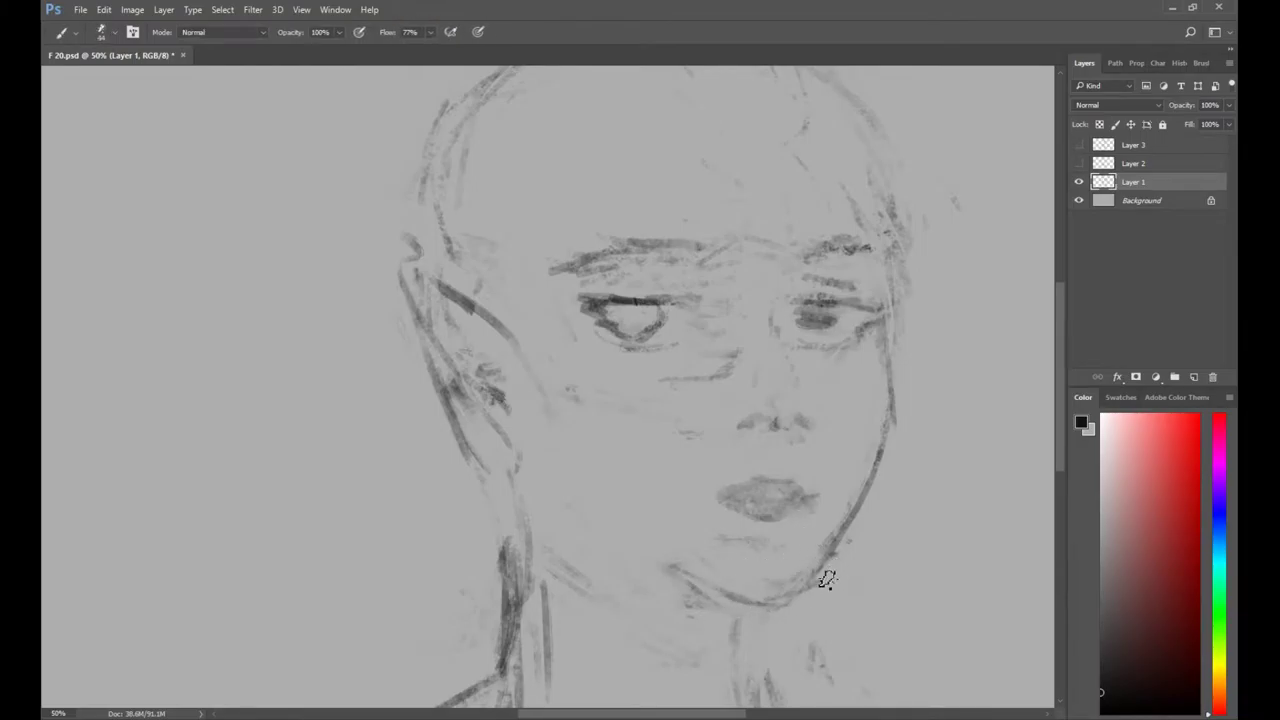
Redraw the front neck line running down from below the chin and erase stray marks around it.
{"action": "scroll", "coordinate": [823, 586], "scroll_direction": "down", "scroll_amount": 2}
{"action": "left_click_drag", "start_coordinate": [773, 530], "coordinate": [764, 626]}
{"action": "mouse_move", "coordinate": [771, 537]}
{"action": "left_mouse_down"}
{"action": "mouse_move", "coordinate": [785, 646]}
{"action": "mouse_move", "coordinate": [759, 568]}
{"action": "mouse_move", "coordinate": [775, 563]}
{"action": "mouse_move", "coordinate": [768, 585]}
{"action": "mouse_move", "coordinate": [769, 563]}
{"action": "mouse_move", "coordinate": [792, 640]}
{"action": "left_mouse_up"}
{"action": "key", "text": "e"}
{"action": "key", "text": "b"}
{"action": "key", "text": "e"}
{"action": "key", "text": "b"}
{"action": "key", "text": "e"}
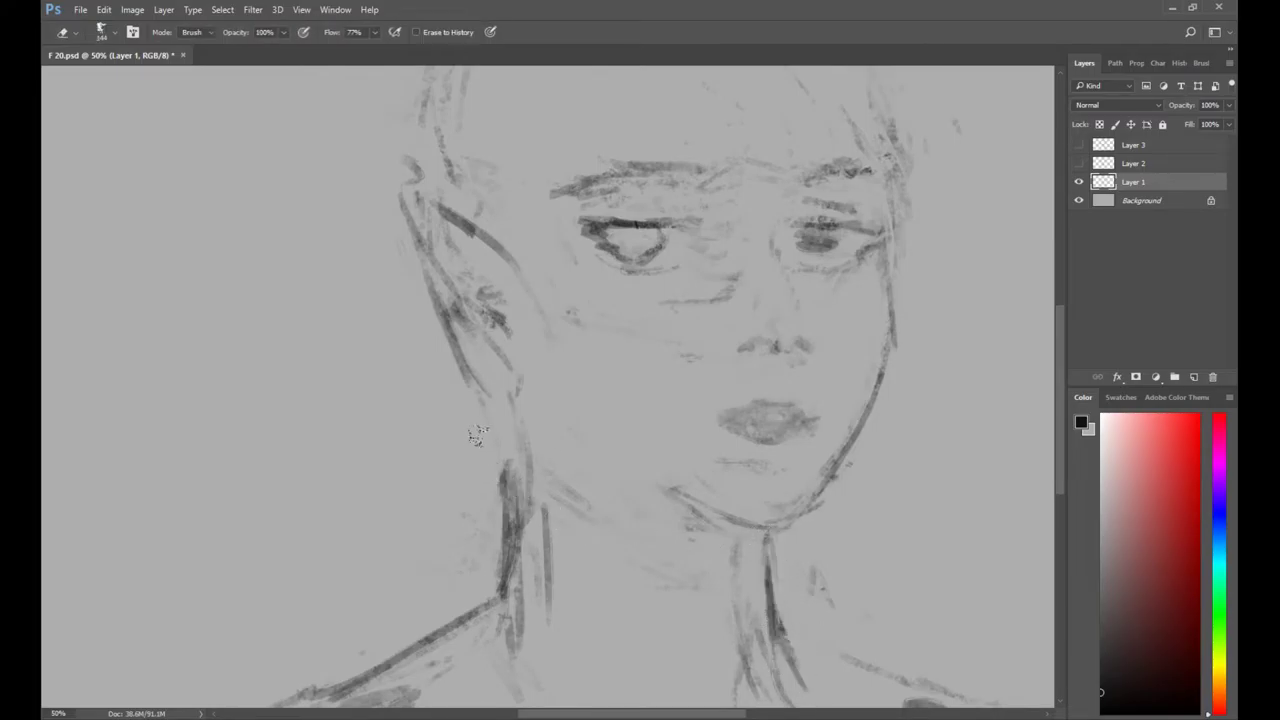
Erase the dark iris of the far eye.
{"action": "key", "text": "b"}
{"action": "mouse_move", "coordinate": [567, 391]}
{"action": "left_mouse_down"}
{"action": "mouse_move", "coordinate": [573, 476]}
{"action": "mouse_move", "coordinate": [552, 571]}
{"action": "left_mouse_up"}
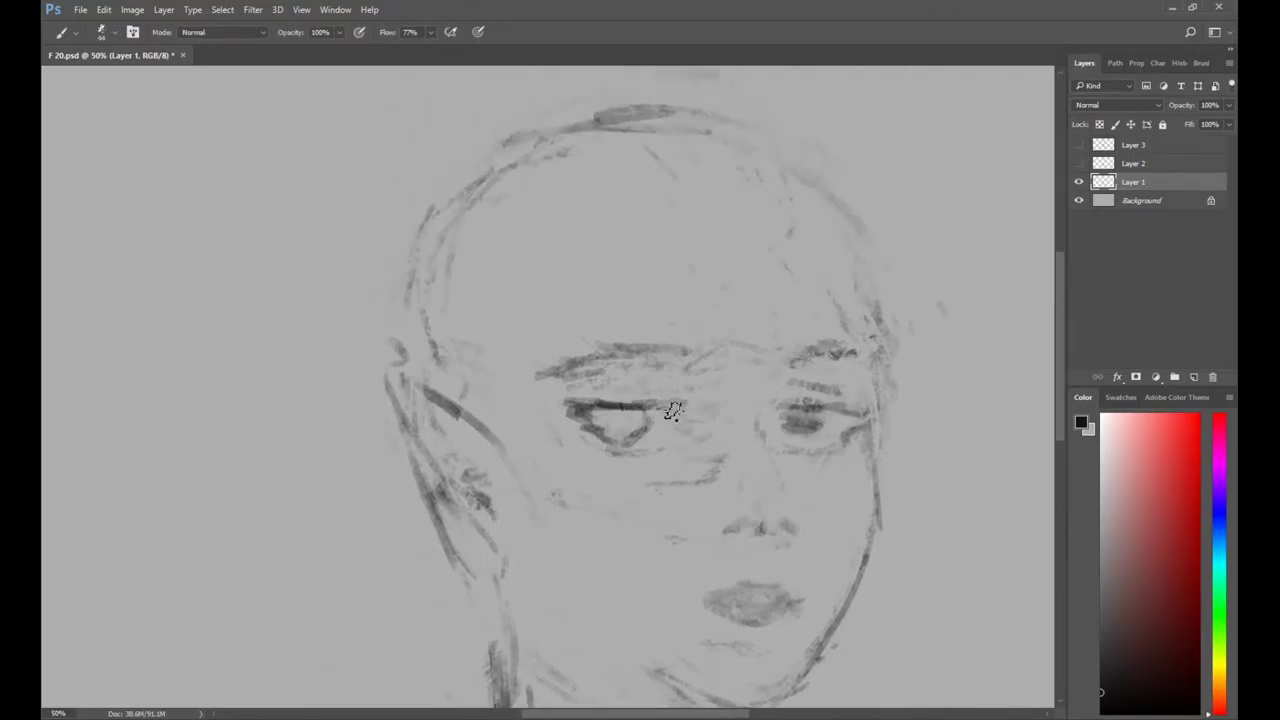
{"action": "key", "text": "e"}
{"action": "left_click_drag", "start_coordinate": [792, 424], "coordinate": [803, 403]}
{"action": "key", "text": "b"}
Try painting a shaded iris in the near eye and erase it again.
{"action": "key", "text": "z"}
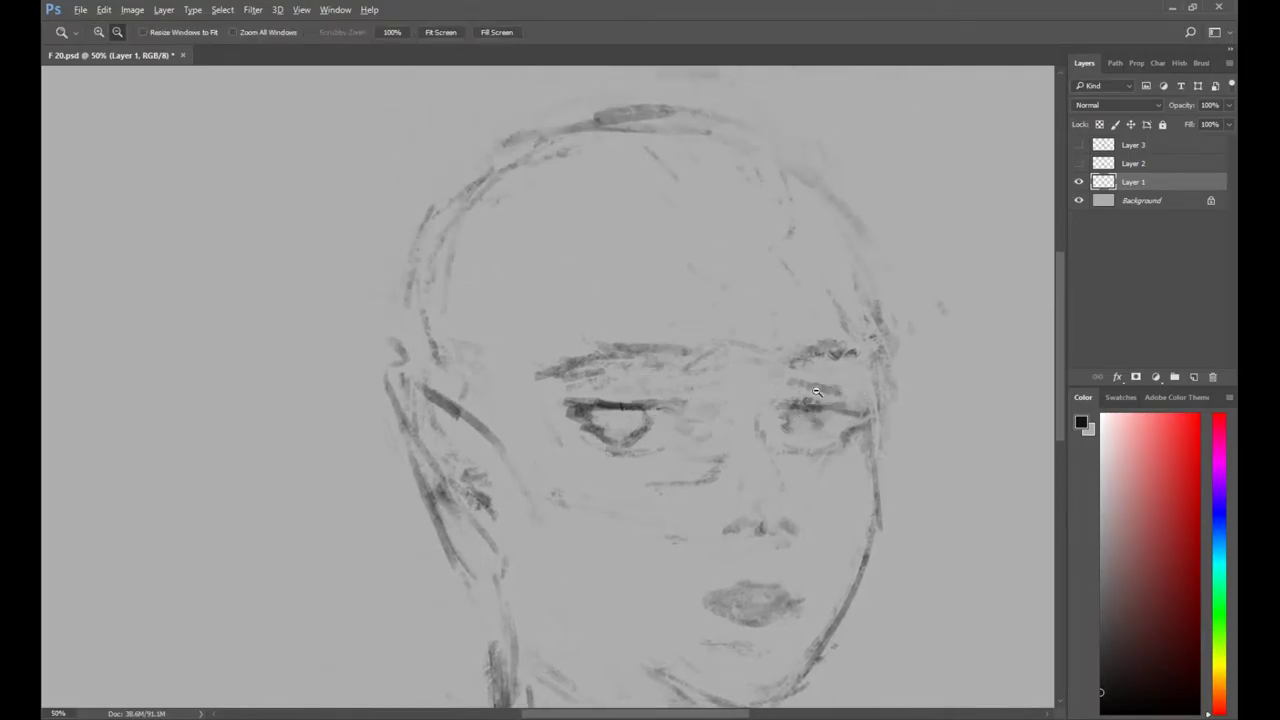
{"action": "left_click", "coordinate": [814, 397], "text": "alt"}
{"action": "mouse_move", "coordinate": [766, 363]}
{"action": "left_mouse_down"}
{"action": "mouse_move", "coordinate": [689, 307]}
{"action": "mouse_move", "coordinate": [604, 339]}
{"action": "left_mouse_up"}
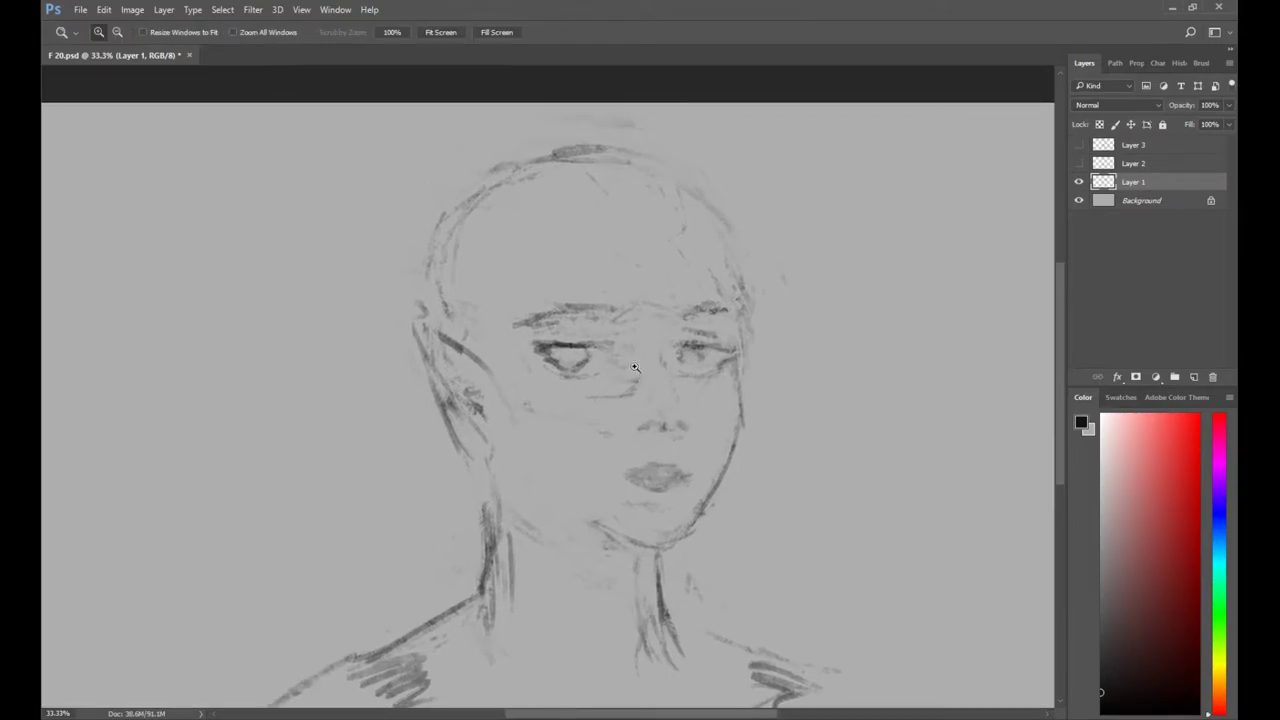
{"action": "left_click", "coordinate": [635, 334]}
{"action": "key", "text": "b"}
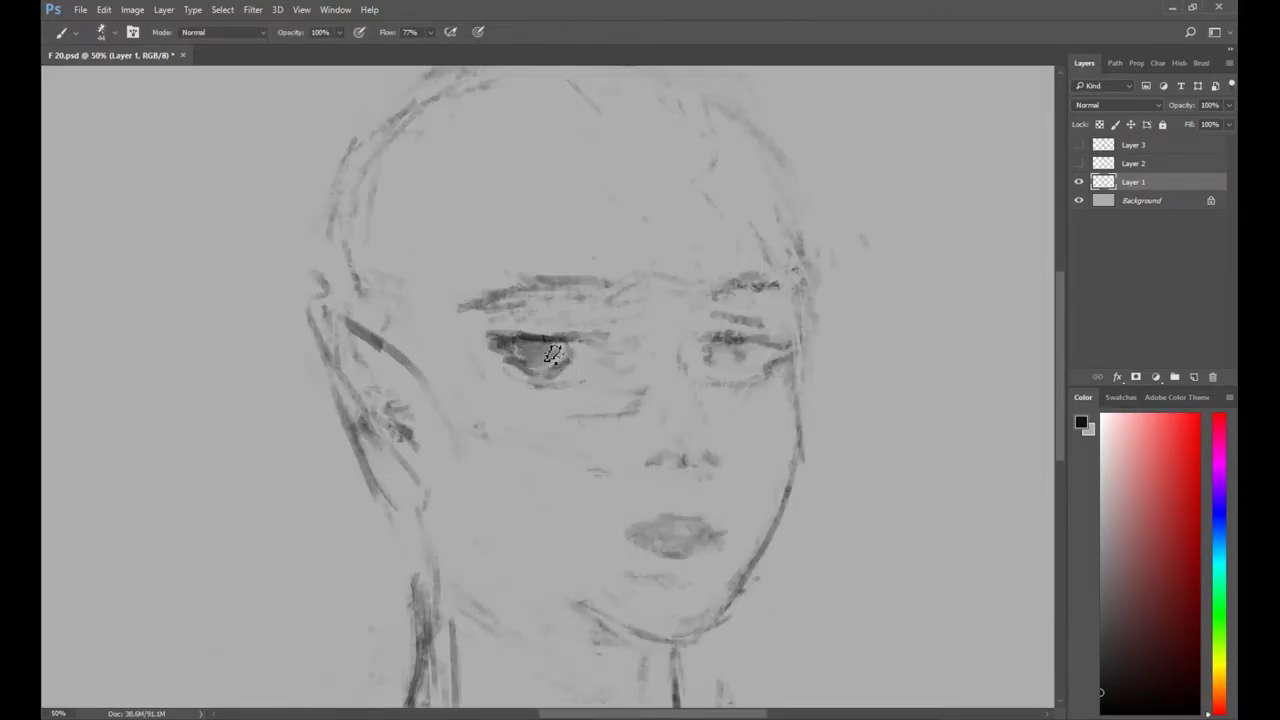
{"action": "key", "text": "e"}
{"action": "key", "text": "b"}
{"action": "key", "text": "e"}
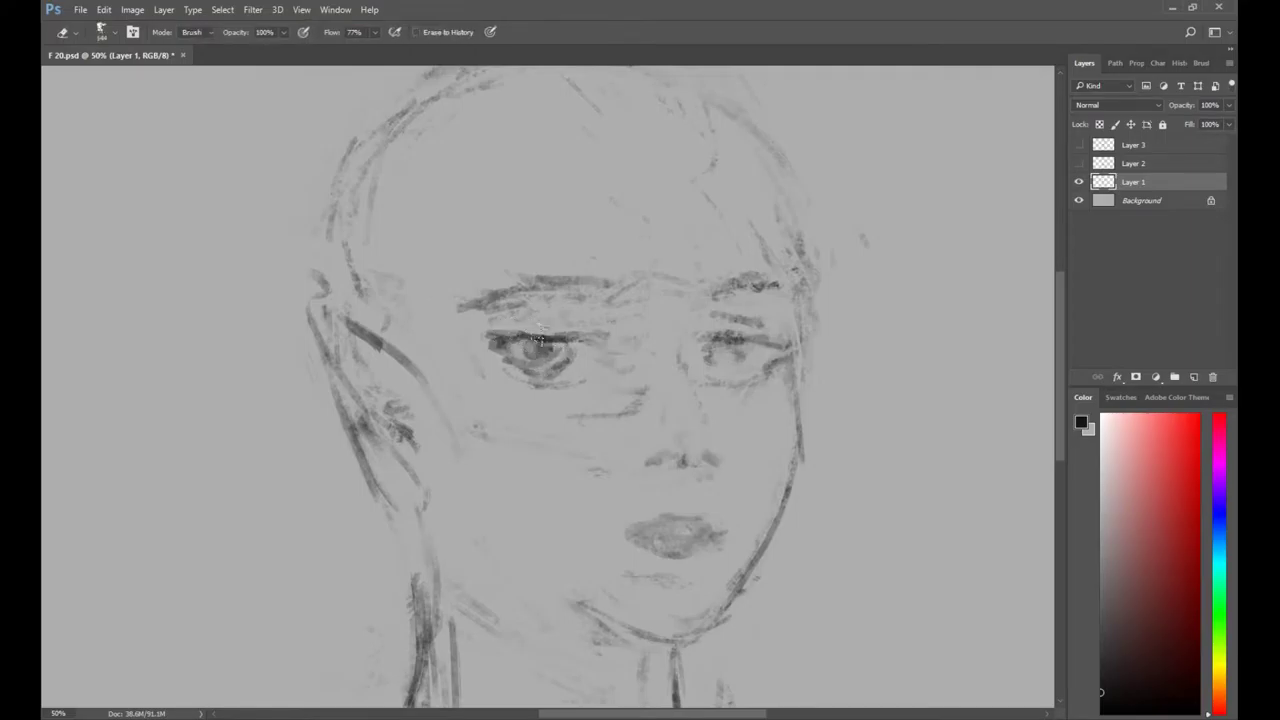
{"action": "key", "text": "b"}
{"action": "key", "text": "e"}
{"action": "key", "text": "b"}
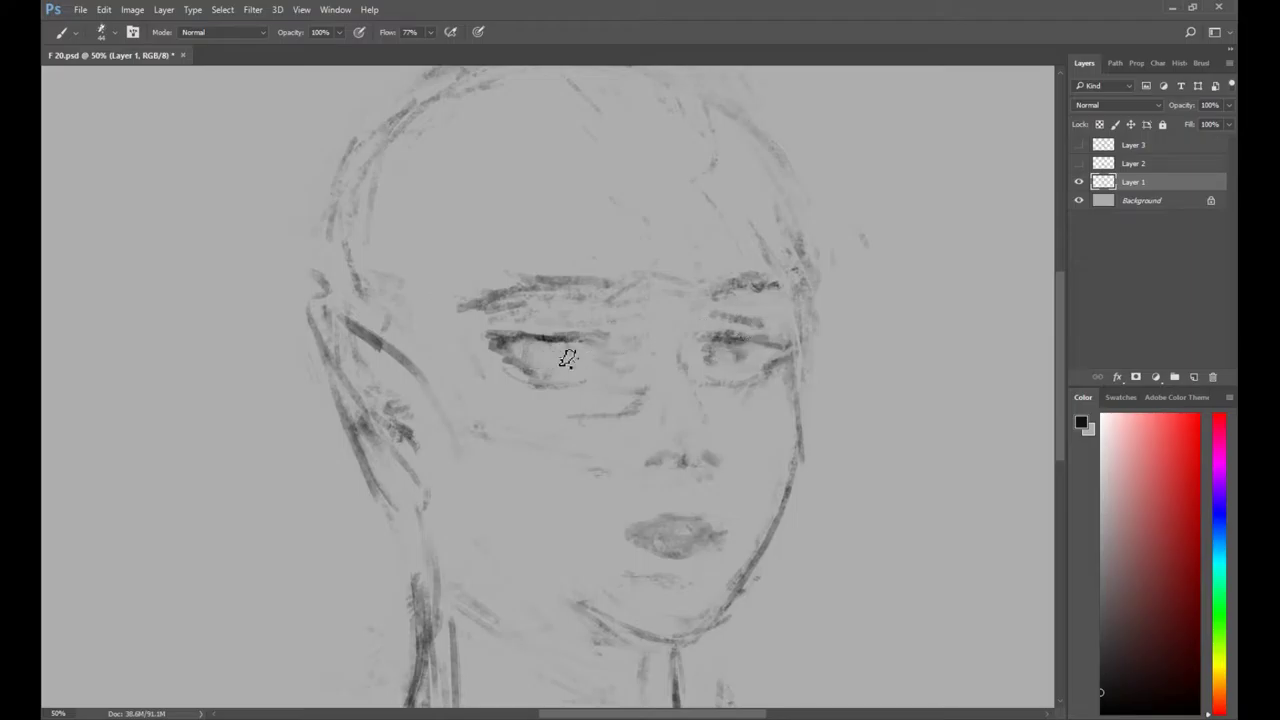
Erase the near eye's dark outer corner and repaint the upper lid as a rounded arc.
{"action": "key", "text": "e"}
{"action": "left_click_drag", "start_coordinate": [512, 338], "coordinate": [480, 345]}
{"action": "key", "text": "b"}
{"action": "key", "text": "e"}
{"action": "left_click_drag", "start_coordinate": [596, 350], "coordinate": [513, 345]}
{"action": "key", "text": "b"}
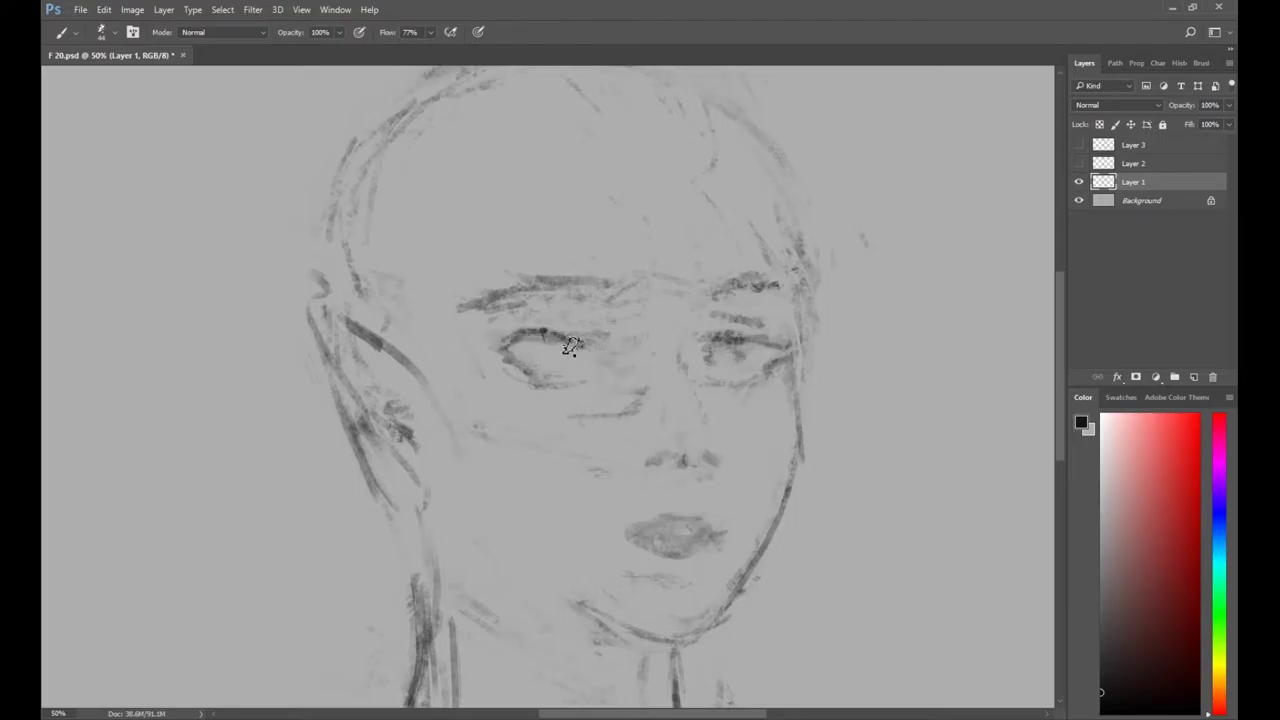
{"action": "key", "text": "e"}
{"action": "mouse_move", "coordinate": [508, 350]}
{"action": "left_mouse_down"}
{"action": "mouse_move", "coordinate": [467, 328]}
{"action": "mouse_move", "coordinate": [519, 342]}
{"action": "mouse_move", "coordinate": [553, 378]}
{"action": "mouse_move", "coordinate": [514, 367]}
{"action": "left_mouse_up"}
{"action": "key", "text": "b"}
Redraw the near eye's pointed outer corner and eyelid lines, and fade the outer end of its eyebrow.
{"action": "mouse_move", "coordinate": [484, 328]}
{"action": "left_mouse_down"}
{"action": "mouse_move", "coordinate": [580, 345]}
{"action": "mouse_move", "coordinate": [515, 360]}
{"action": "mouse_move", "coordinate": [538, 382]}
{"action": "mouse_move", "coordinate": [474, 340]}
{"action": "mouse_move", "coordinate": [618, 340]}
{"action": "mouse_move", "coordinate": [541, 336]}
{"action": "mouse_move", "coordinate": [606, 349]}
{"action": "mouse_move", "coordinate": [622, 366]}
{"action": "left_mouse_up"}
{"action": "key", "text": "e"}
{"action": "key", "text": "b"}
{"action": "key", "text": "e"}
{"action": "key", "text": "b"}
{"action": "key", "text": "e"}
{"action": "key", "text": "b"}
{"action": "key", "text": "e"}
{"action": "key", "text": "b"}
{"action": "key", "text": "e"}
{"action": "key", "text": "b"}
{"action": "left_click_drag", "start_coordinate": [548, 341], "coordinate": [606, 354]}
{"action": "key", "text": "e"}
{"action": "left_click_drag", "start_coordinate": [462, 306], "coordinate": [510, 288]}
Redraw the underside of the nose with two separate dark nostrils, erasing the old marks.
{"action": "left_click_drag", "start_coordinate": [716, 460], "coordinate": [682, 464]}
{"action": "key", "text": "b"}
{"action": "left_click_drag", "start_coordinate": [648, 463], "coordinate": [690, 456]}
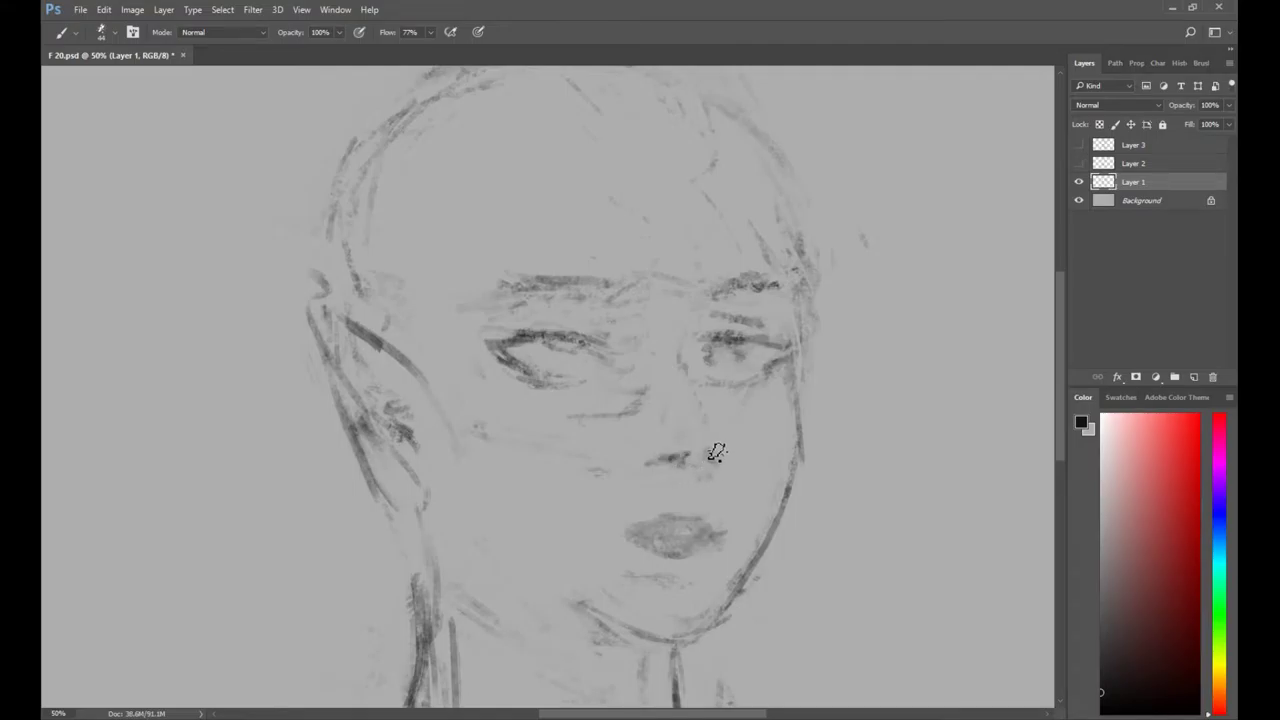
{"action": "key", "text": "e"}
{"action": "key", "text": "b"}
{"action": "key", "text": "e"}
{"action": "key", "text": "b"}
{"action": "key", "text": "e"}
{"action": "key", "text": "l"}
{"action": "key", "text": "e"}
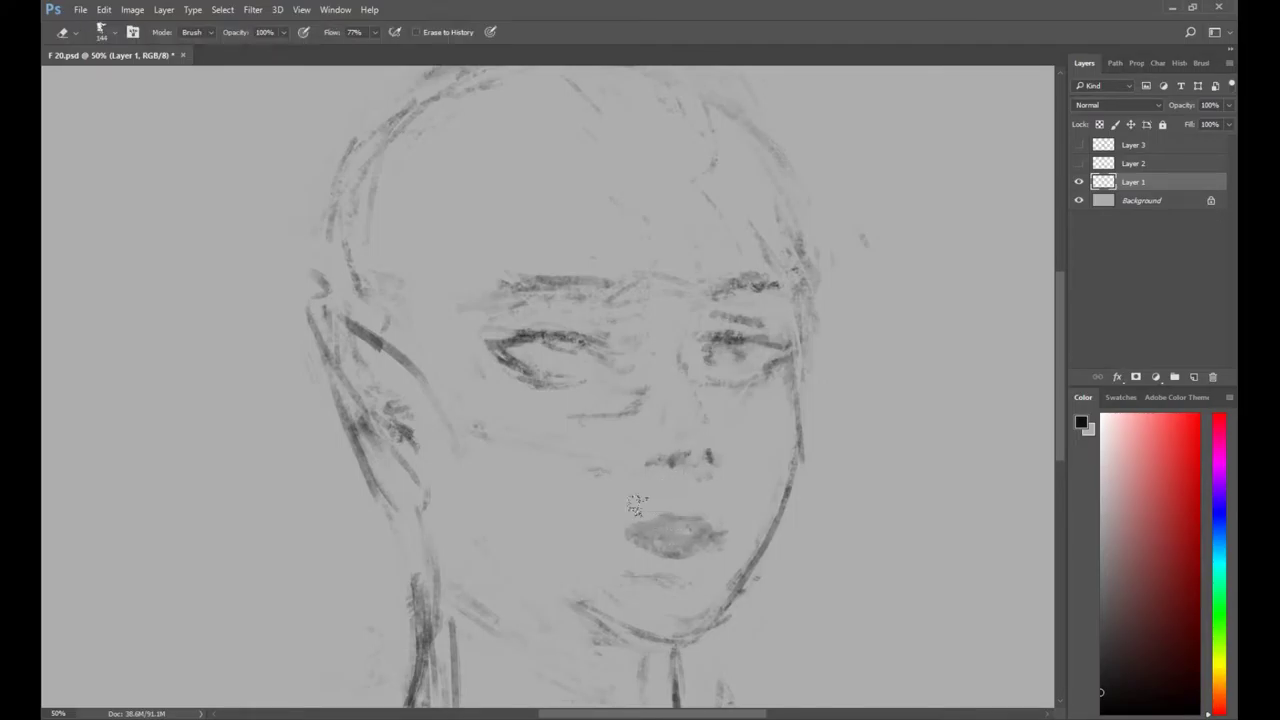
Refine the lips' upper edge, corners and parting line by alternately painting and erasing.
{"action": "key", "text": "b"}
{"action": "key", "text": "e"}
{"action": "key", "text": "b"}
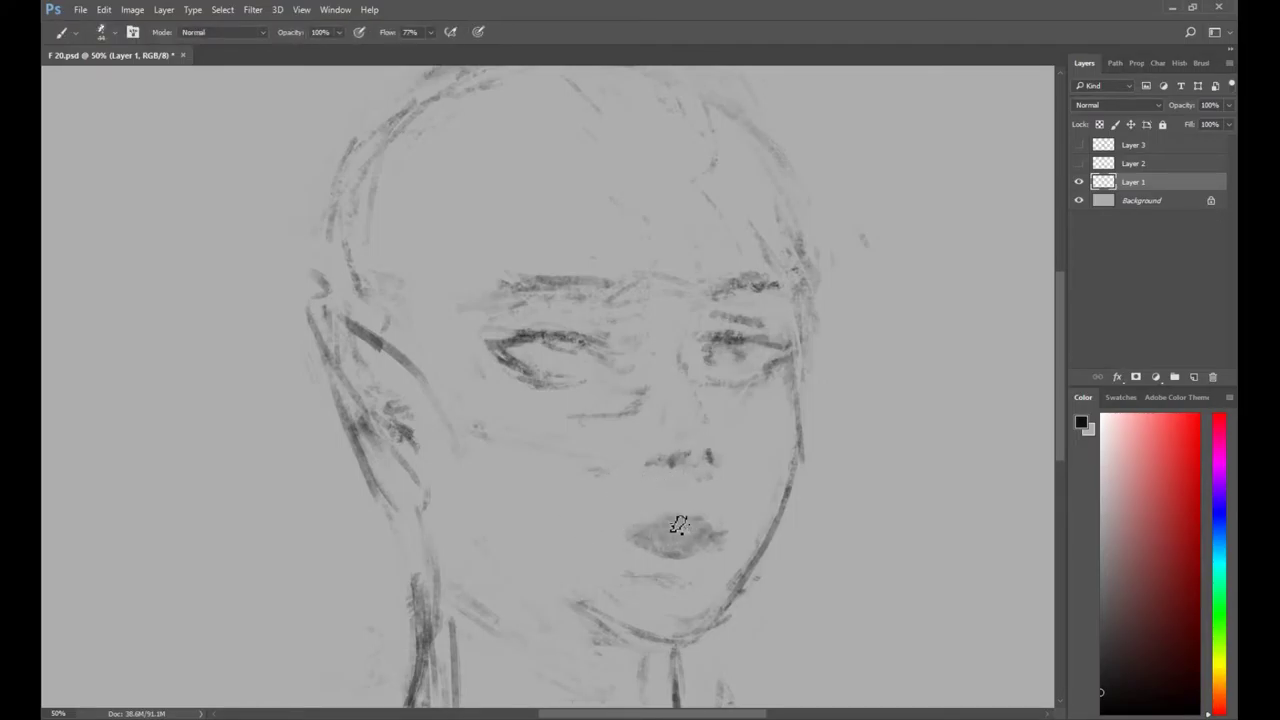
{"action": "key", "text": "e"}
{"action": "key", "text": "b"}
{"action": "key", "text": "e"}
{"action": "key", "text": "b"}
{"action": "key", "text": "e"}
{"action": "key", "text": "b"}
{"action": "key", "text": "e"}
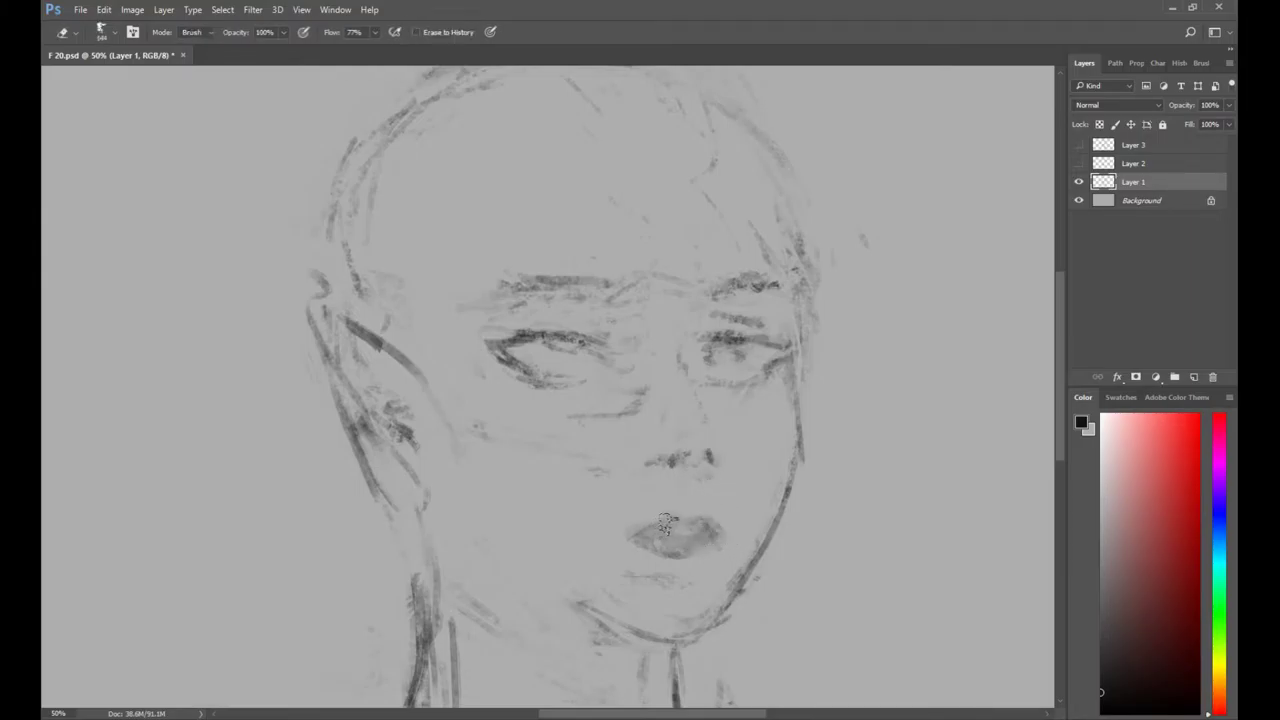
{"action": "key", "text": "b"}
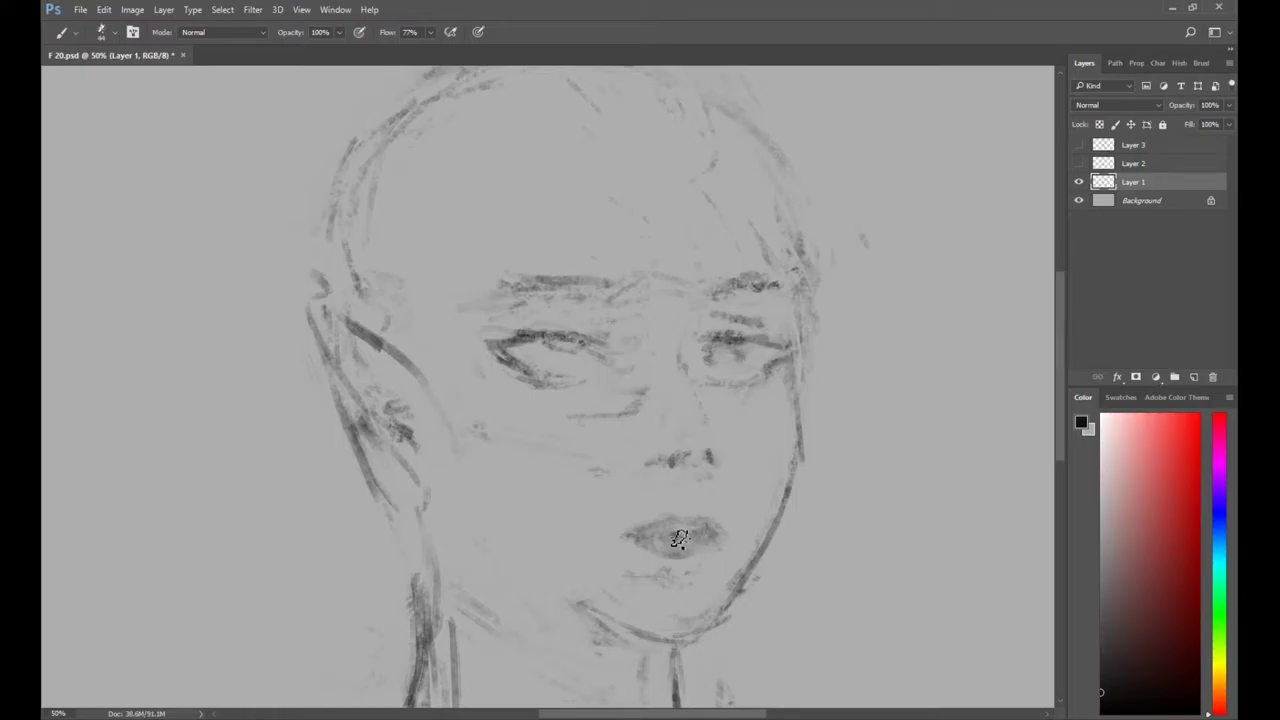
Lasso the lips, shift them slightly towards the far cheek and deselect.
{"action": "key", "text": "l"}
{"action": "mouse_move", "coordinate": [614, 523]}
{"action": "left_mouse_down"}
{"action": "mouse_move", "coordinate": [631, 592]}
{"action": "mouse_move", "coordinate": [731, 559]}
{"action": "mouse_move", "coordinate": [686, 508]}
{"action": "left_mouse_up"}
{"action": "key", "text": "ctrl+d"}
{"action": "key", "text": "e"}
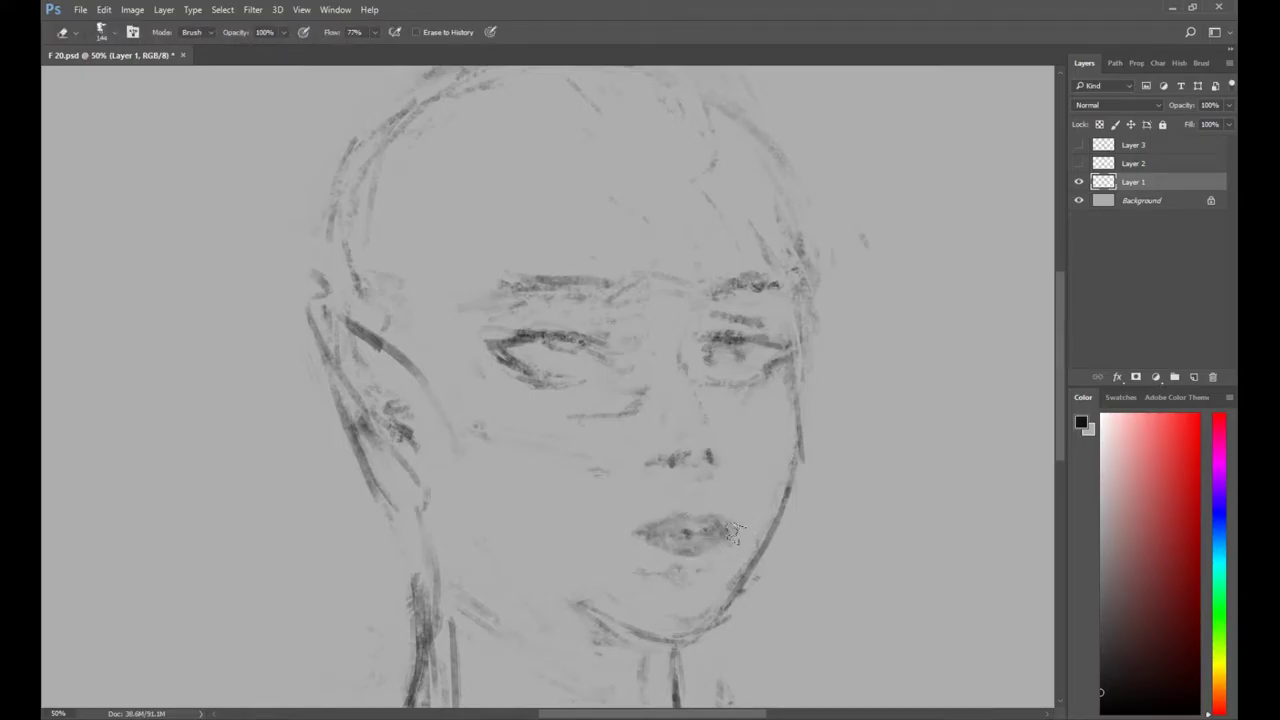
Thin and redraw the far jaw contour between the mouth and the chin.
{"action": "key", "text": "b"}
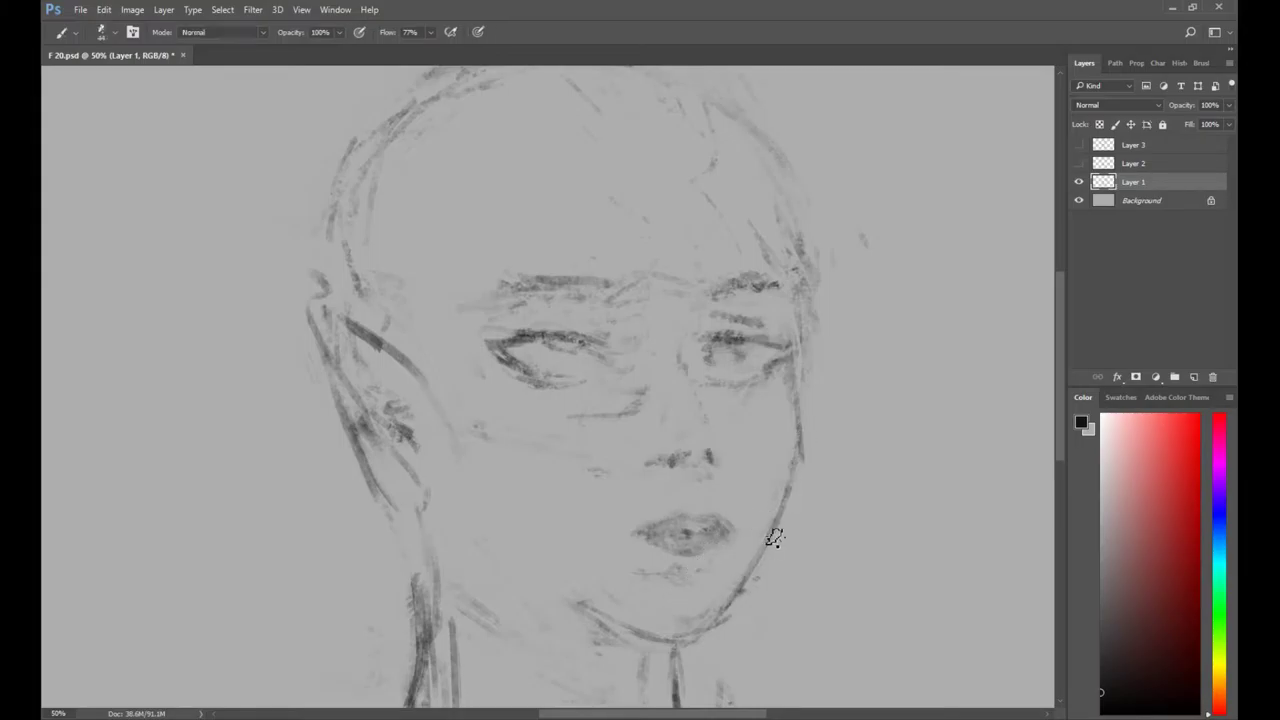
{"action": "left_click_drag", "start_coordinate": [766, 543], "coordinate": [717, 623]}
{"action": "key", "text": "e"}
{"action": "key", "text": "b"}
{"action": "left_click_drag", "start_coordinate": [756, 576], "coordinate": [768, 543]}
Clear the inside of the far eye, redraw its upper lid and outer corner, and lighten the crease above.
{"action": "key", "text": "z"}
{"action": "left_click", "coordinate": [766, 520], "text": "alt"}
{"action": "left_click_drag", "start_coordinate": [706, 454], "coordinate": [682, 353]}
{"action": "left_click", "coordinate": [682, 330]}
{"action": "key", "text": "b"}
{"action": "key", "text": "e"}
{"action": "mouse_move", "coordinate": [786, 366]}
{"action": "left_mouse_down"}
{"action": "mouse_move", "coordinate": [741, 328]}
{"action": "mouse_move", "coordinate": [770, 338]}
{"action": "left_mouse_up"}
{"action": "key", "text": "b"}
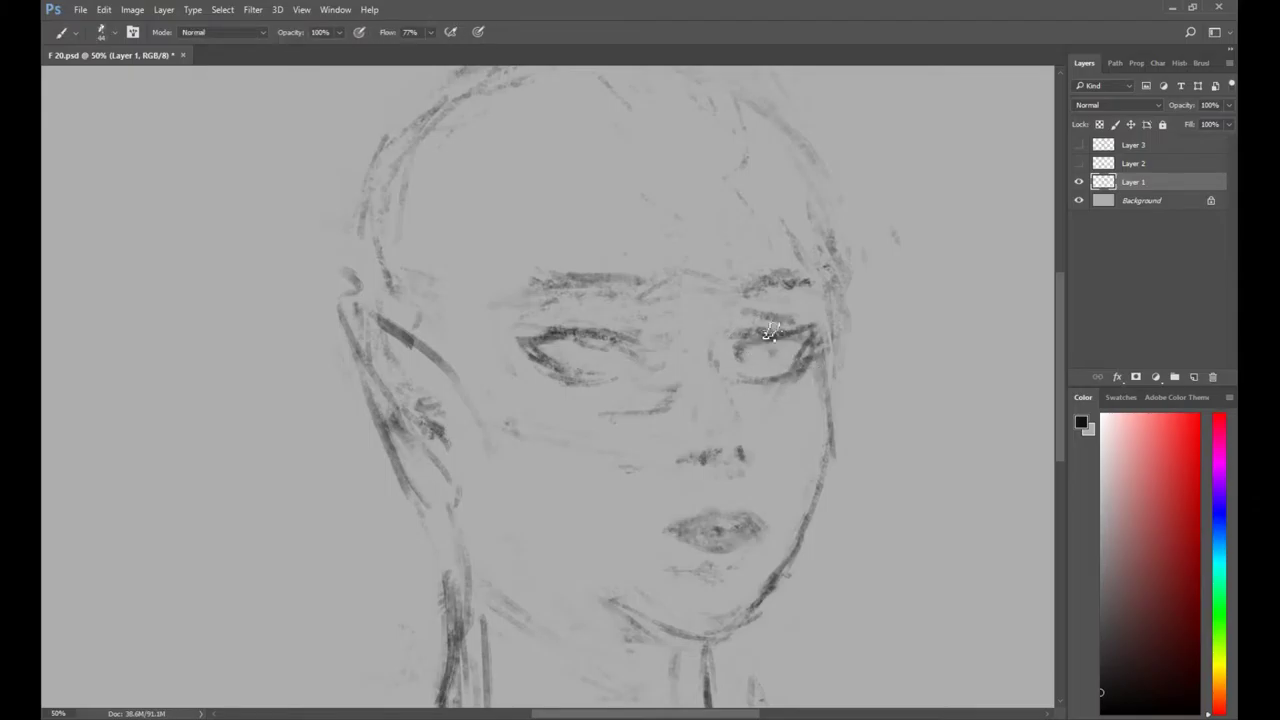
{"action": "key", "text": "e"}
{"action": "key", "text": "b"}
{"action": "key", "text": "e"}
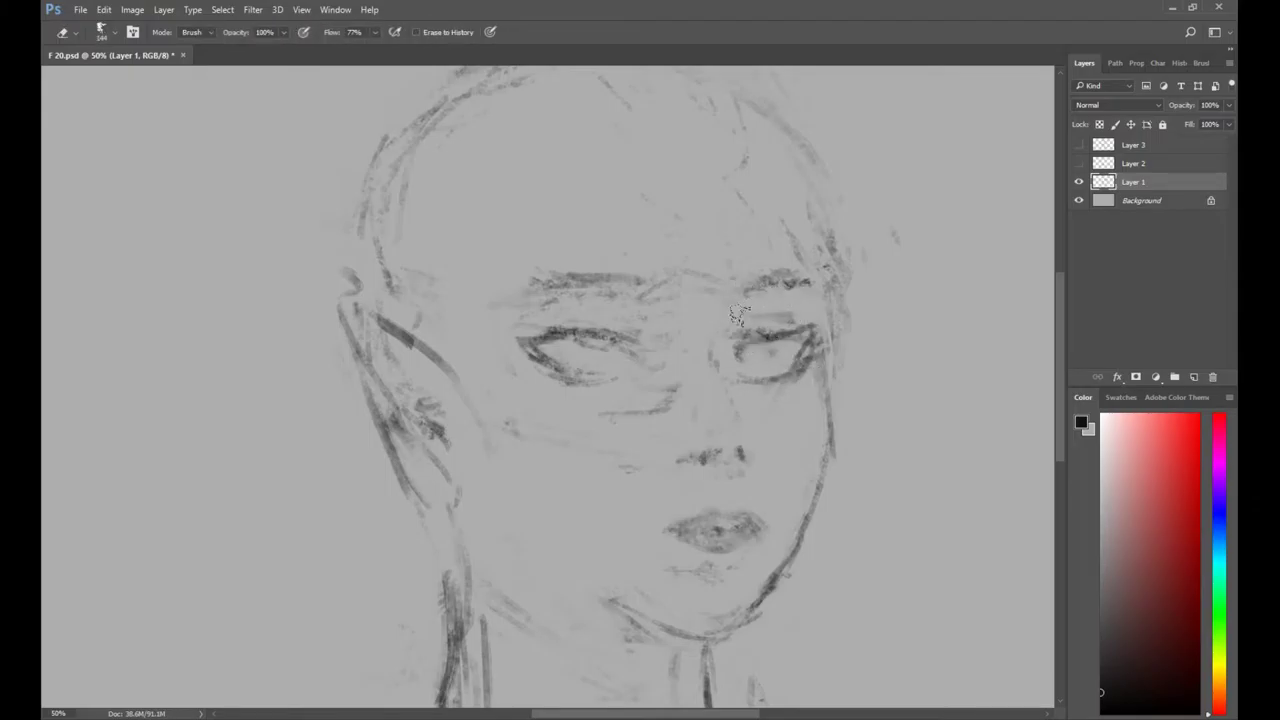
Refine the far eye into a thin almond outline by alternately painting and erasing its lids.
{"action": "key", "text": "b"}
{"action": "mouse_move", "coordinate": [755, 342]}
{"action": "left_mouse_down"}
{"action": "mouse_move", "coordinate": [812, 337]}
{"action": "mouse_move", "coordinate": [792, 364]}
{"action": "mouse_move", "coordinate": [808, 368]}
{"action": "mouse_move", "coordinate": [752, 342]}
{"action": "mouse_move", "coordinate": [782, 382]}
{"action": "left_mouse_up"}
{"action": "key", "text": "e"}
{"action": "key", "text": "b"}
{"action": "key", "text": "e"}
{"action": "key", "text": "b"}
{"action": "key", "text": "e"}
{"action": "key", "text": "b"}
{"action": "key", "text": "e"}
{"action": "key", "text": "b"}
{"action": "key", "text": "e"}
{"action": "key", "text": "b"}
Darken the far side of the face beside the eye and clean up the contour there.
{"action": "left_click_drag", "start_coordinate": [834, 335], "coordinate": [838, 399]}
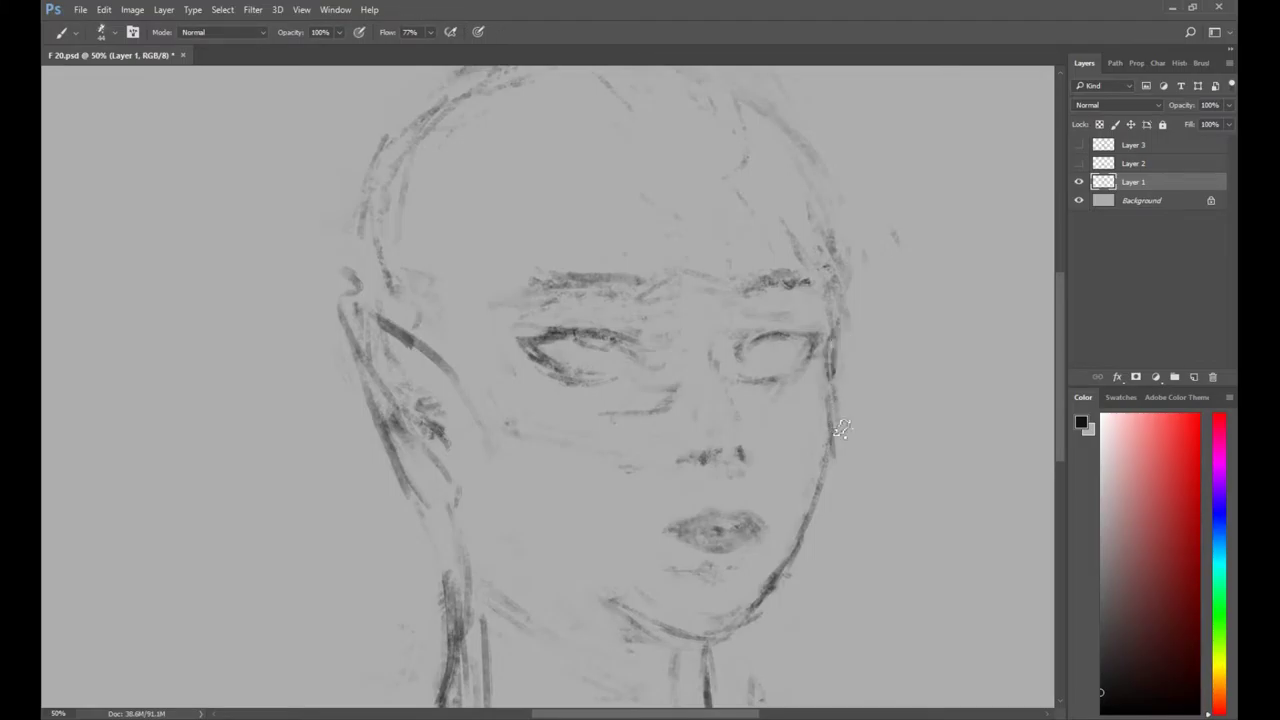
{"action": "key", "text": "e"}
{"action": "key", "text": "b"}
{"action": "left_click_drag", "start_coordinate": [845, 289], "coordinate": [865, 375]}
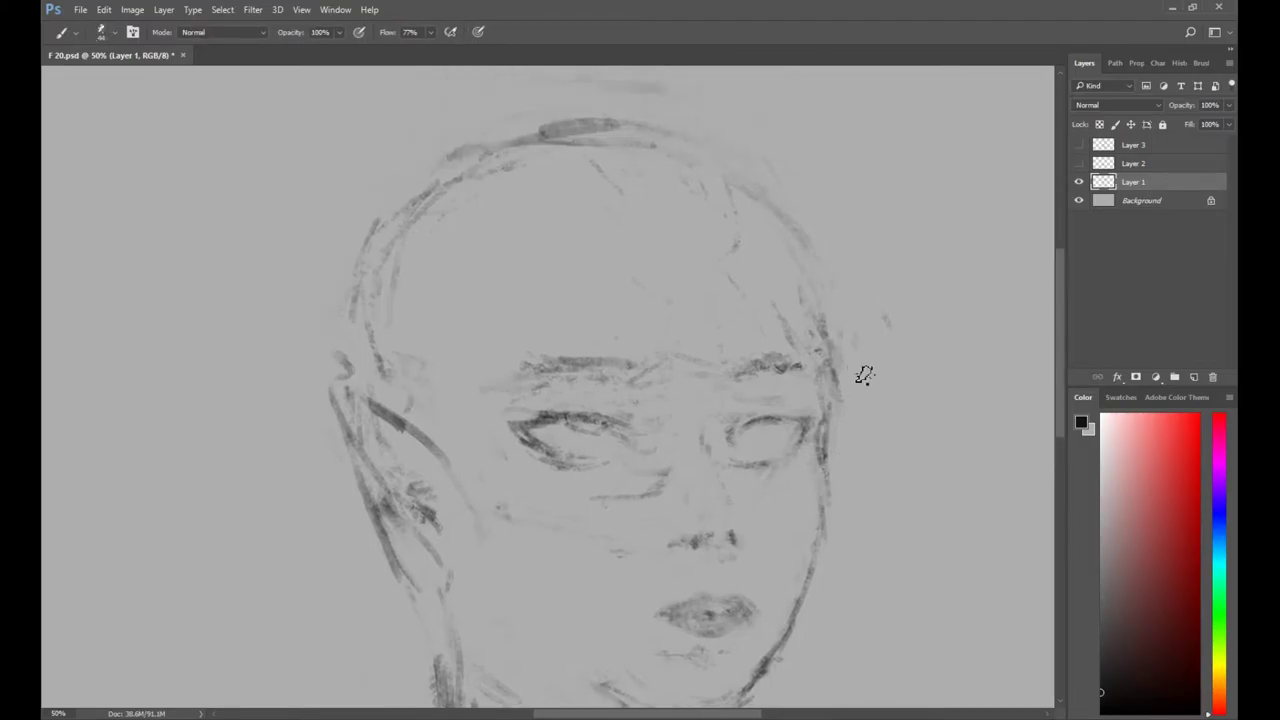
Clean up and redraw the far contour of the head between the forehead and the temple.
{"action": "key", "text": "e"}
{"action": "left_click_drag", "start_coordinate": [886, 314], "coordinate": [888, 330]}
{"action": "key", "text": "b"}
{"action": "left_click_drag", "start_coordinate": [812, 268], "coordinate": [842, 350]}
{"action": "key", "text": "e"}
{"action": "key", "text": "b"}
{"action": "left_click_drag", "start_coordinate": [826, 270], "coordinate": [831, 345]}
{"action": "key", "text": "e"}
{"action": "key", "text": "b"}
Rework the near eyebrow into a slimmer arch with a longer outer tail.
{"action": "mouse_move", "coordinate": [683, 375]}
{"action": "left_mouse_down"}
{"action": "mouse_move", "coordinate": [714, 376]}
{"action": "mouse_move", "coordinate": [677, 360]}
{"action": "left_mouse_up"}
{"action": "key", "text": "e"}
{"action": "key", "text": "ctrl+minus"}
{"action": "key", "text": "b"}
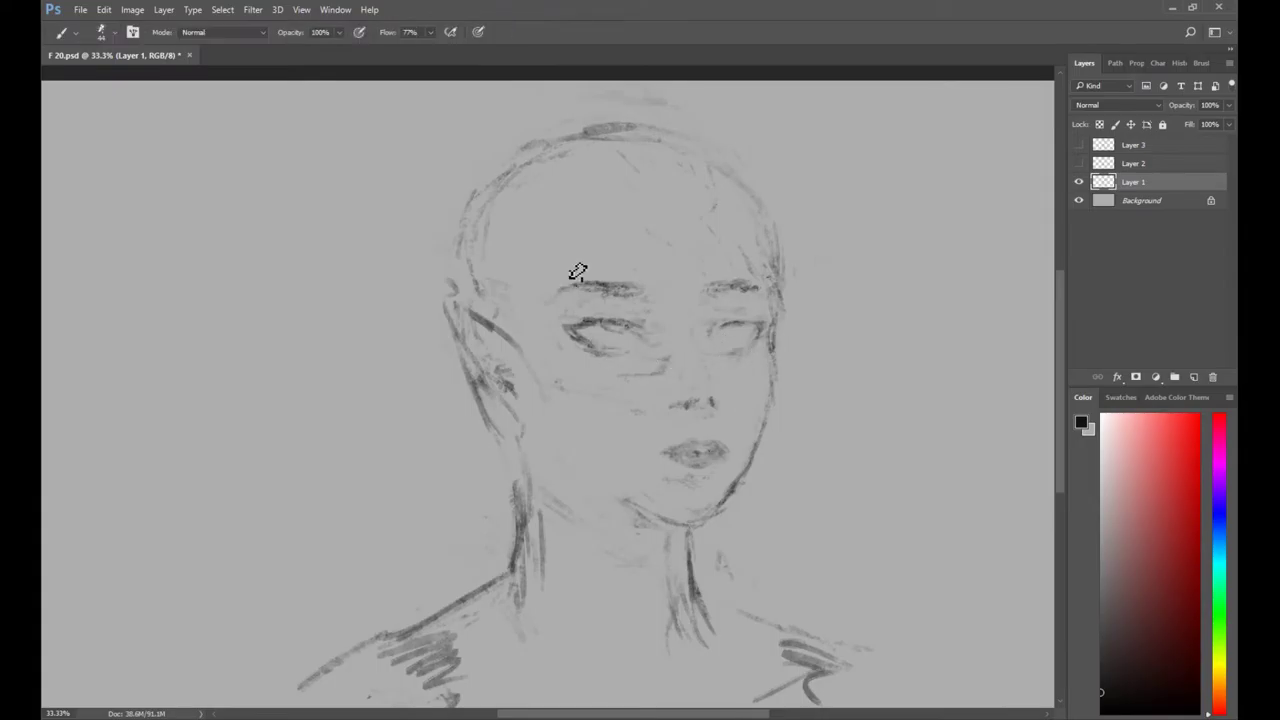
{"action": "key", "text": "e"}
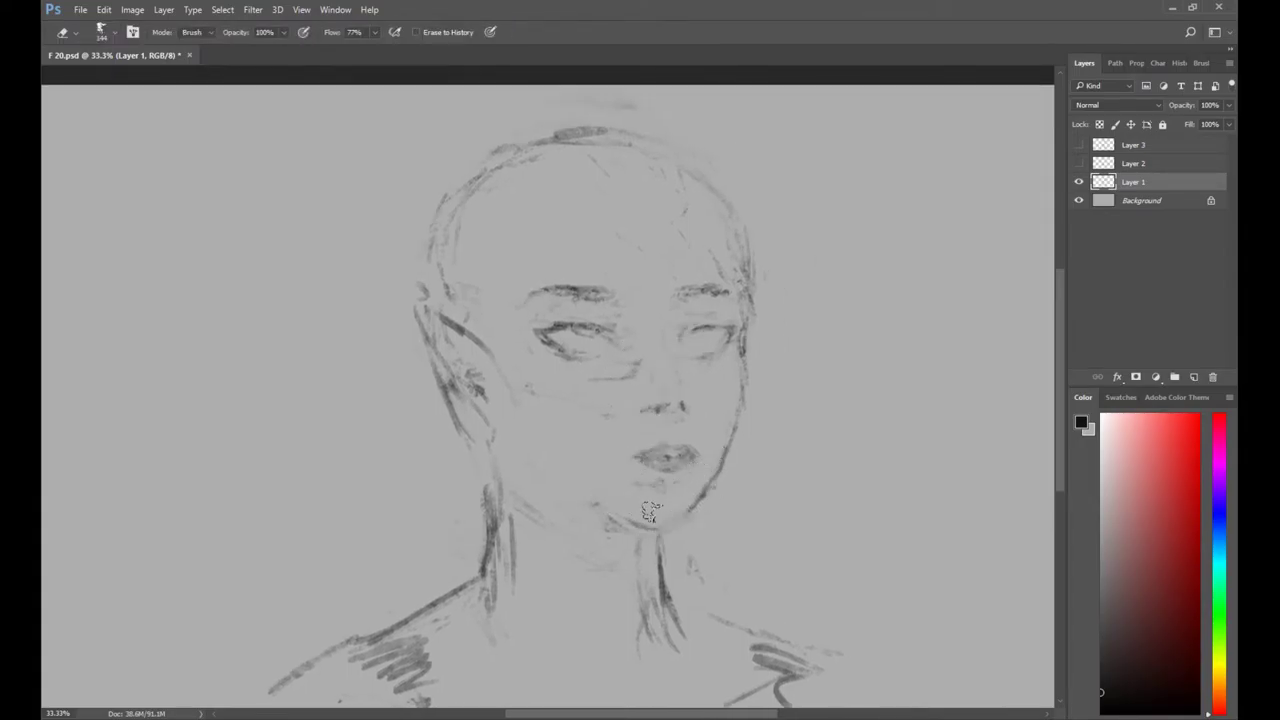
{"action": "key", "text": "b"}
{"action": "key", "text": "e"}
Select the chin and far jaw contour freehand and squash it slightly upward with Free Transform.
{"action": "key", "text": "l"}
{"action": "mouse_move", "coordinate": [584, 495]}
{"action": "left_mouse_down"}
{"action": "mouse_move", "coordinate": [696, 528]}
{"action": "mouse_move", "coordinate": [761, 422]}
{"action": "mouse_move", "coordinate": [754, 366]}
{"action": "mouse_move", "coordinate": [696, 490]}
{"action": "left_mouse_up"}
{"action": "key", "text": "ctrl+t"}
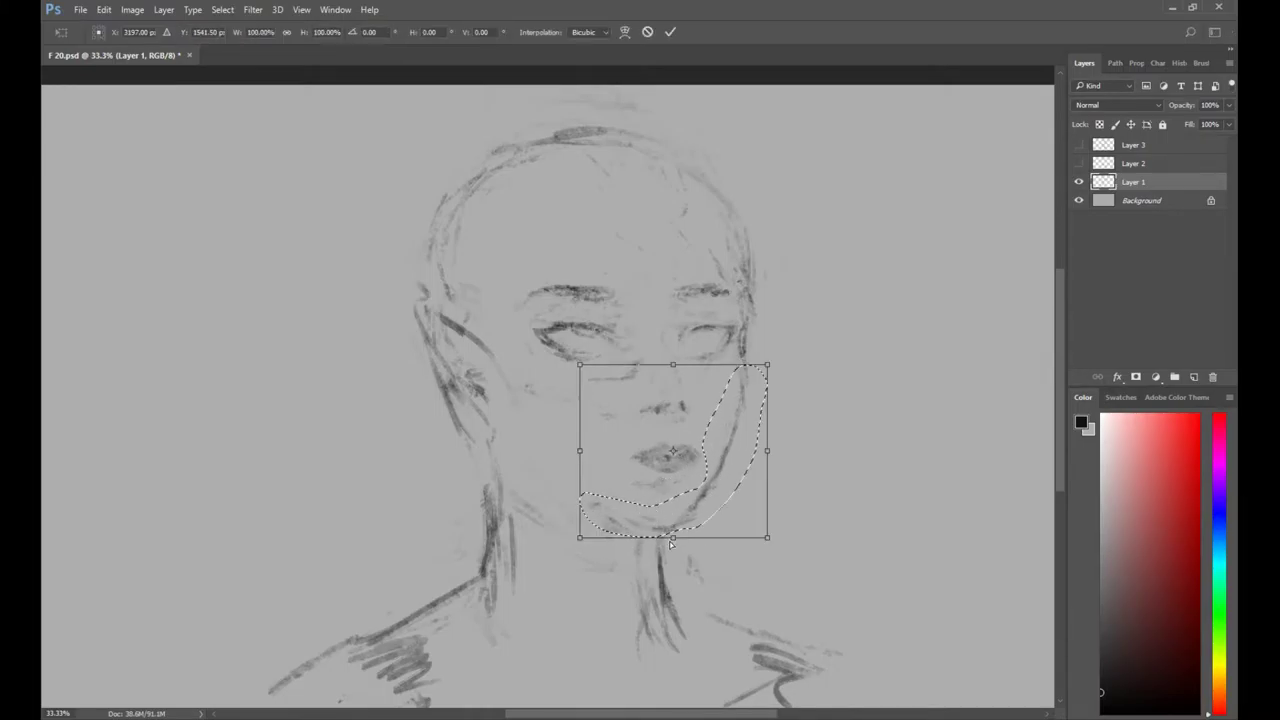
{"action": "left_click_drag", "start_coordinate": [673, 539], "coordinate": [680, 530]}
{"action": "key", "text": "Return"}
{"action": "key", "text": "ctrl+d"}
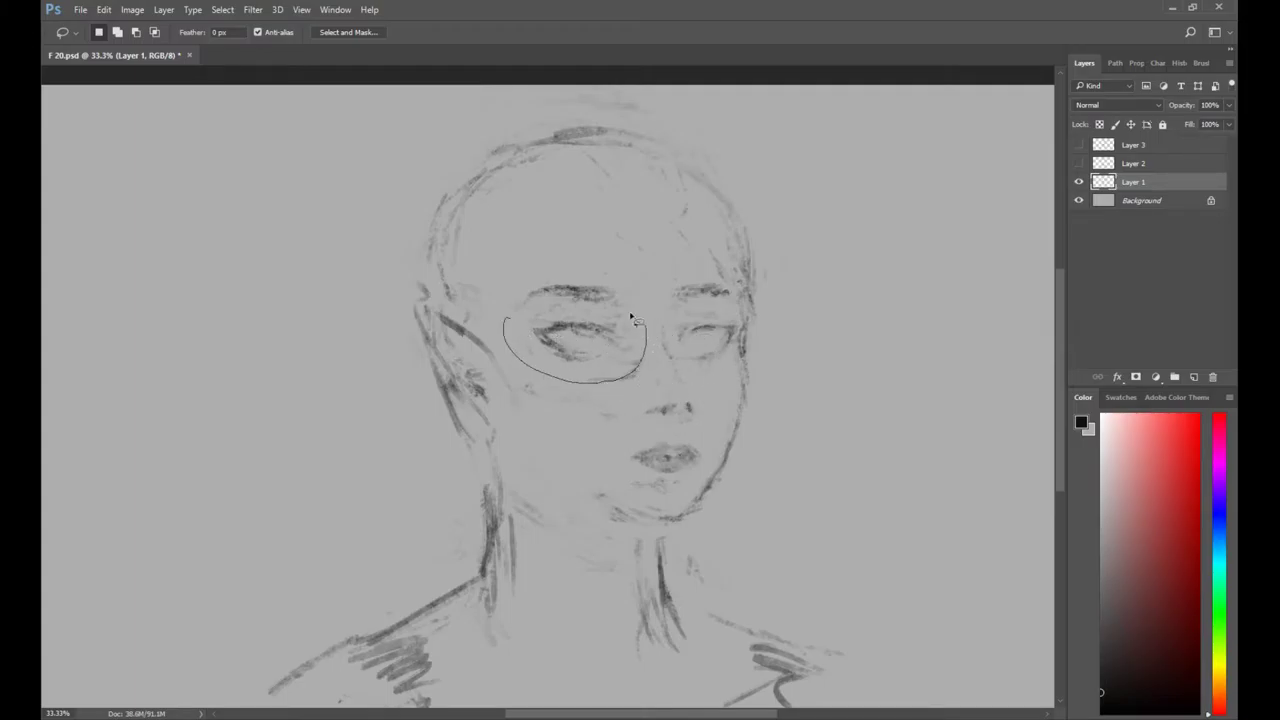
Select the near eye freehand and rotate it slightly with Free Transform.
{"action": "left_click_drag", "start_coordinate": [631, 317], "coordinate": [512, 316]}
{"action": "key", "text": "ctrl+t"}
{"action": "left_click_drag", "start_coordinate": [727, 309], "coordinate": [728, 297]}
{"action": "key", "text": "Return"}
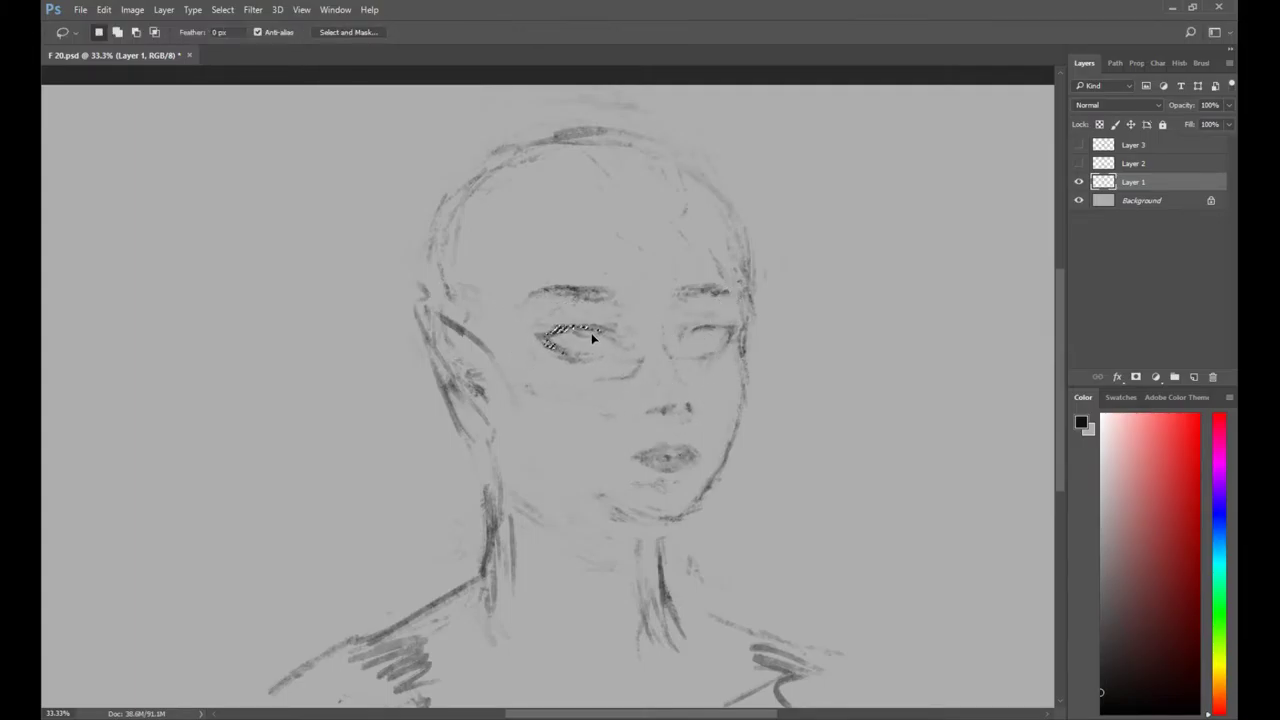
{"action": "key", "text": "ctrl+d"}
Paint the irises in both eyes and reinforce the upper lids.
{"action": "key", "text": "z"}
{"action": "left_click", "coordinate": [595, 338]}
{"action": "key", "text": "b"}
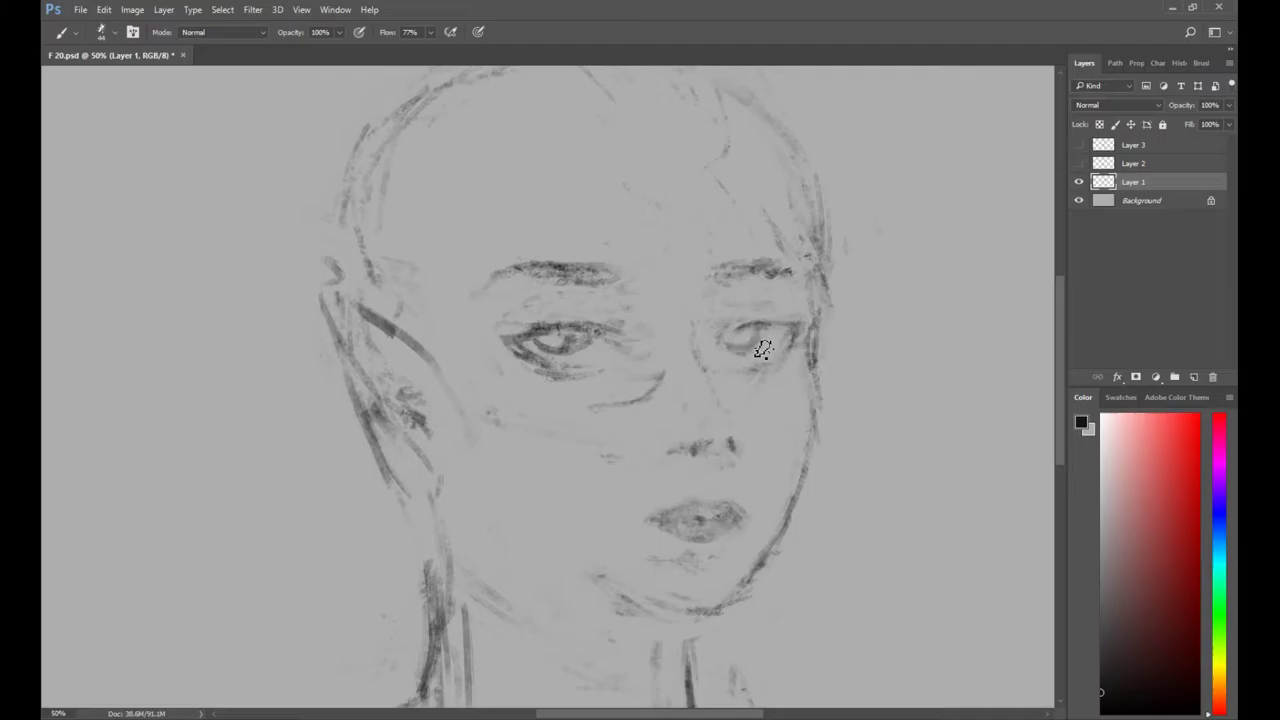
Examine the face and neck up close, and compare them with the Layer 3 hairstyle switched on and off.
{"action": "key", "text": "z"}
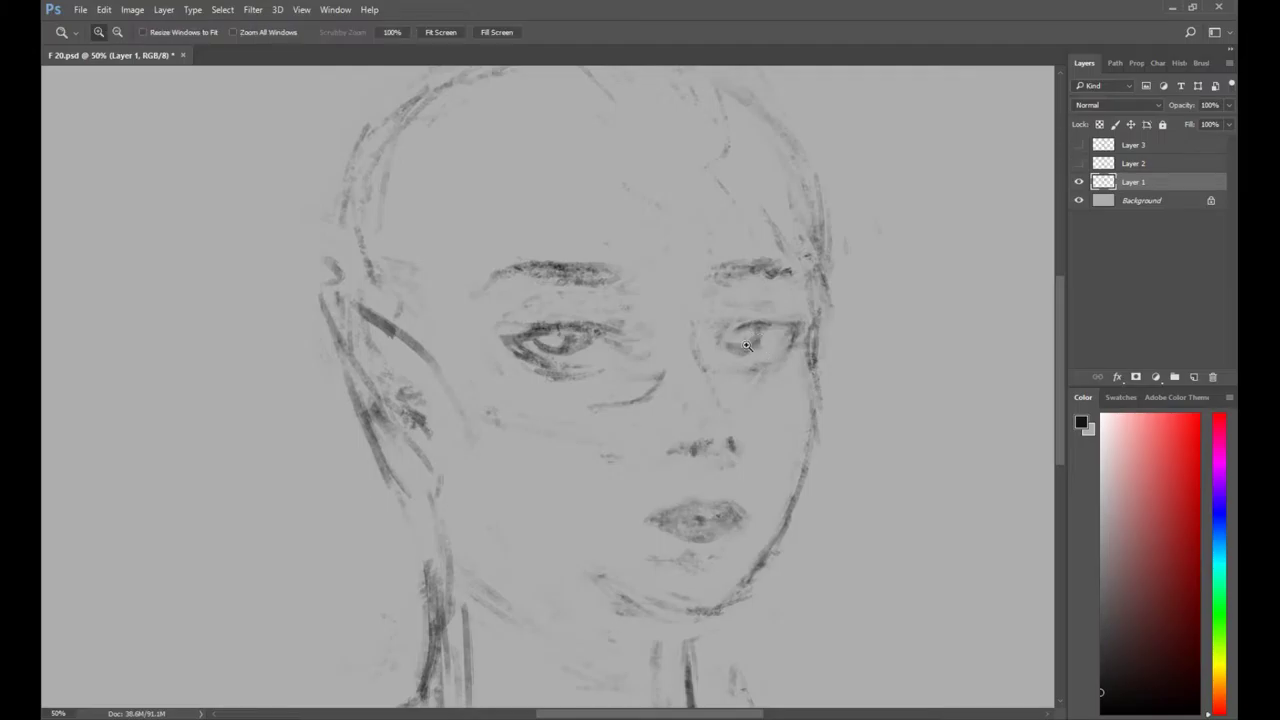
{"action": "left_click", "coordinate": [755, 360], "text": "alt"}
{"action": "left_click_drag", "start_coordinate": [734, 385], "coordinate": [709, 352]}
{"action": "left_click", "coordinate": [687, 361]}
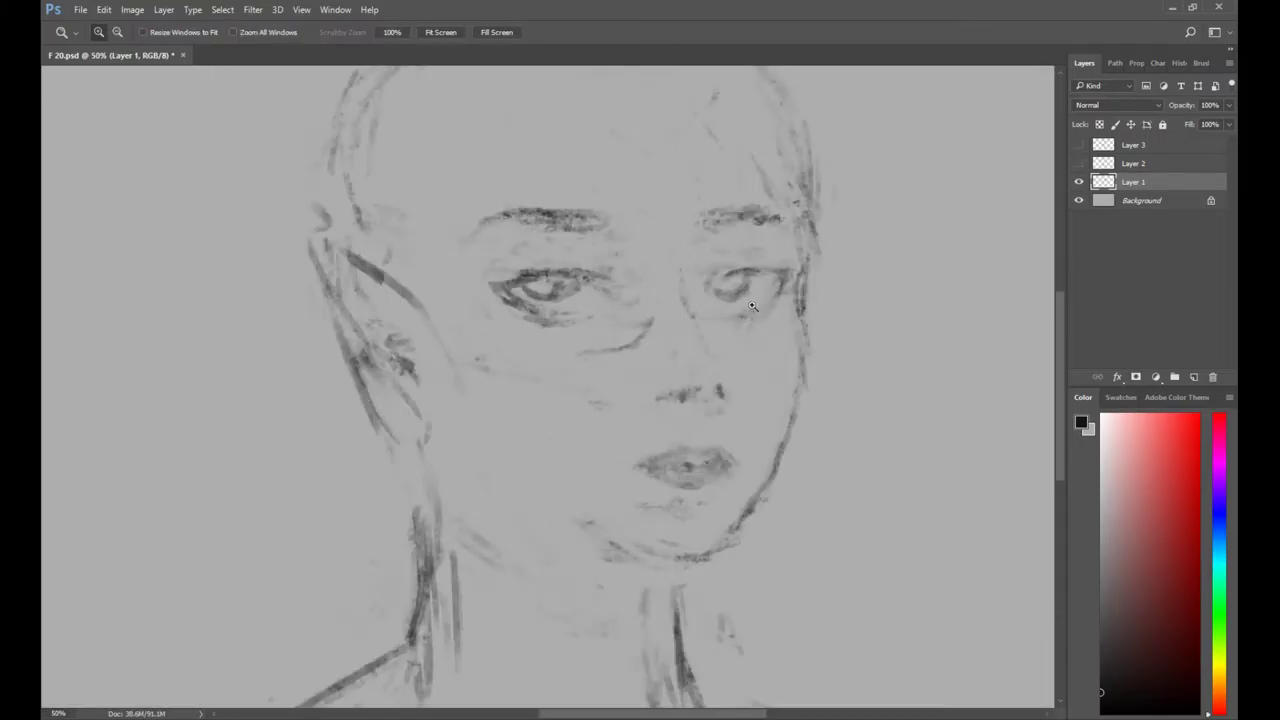
{"action": "left_click_drag", "start_coordinate": [642, 272], "coordinate": [570, 215]}
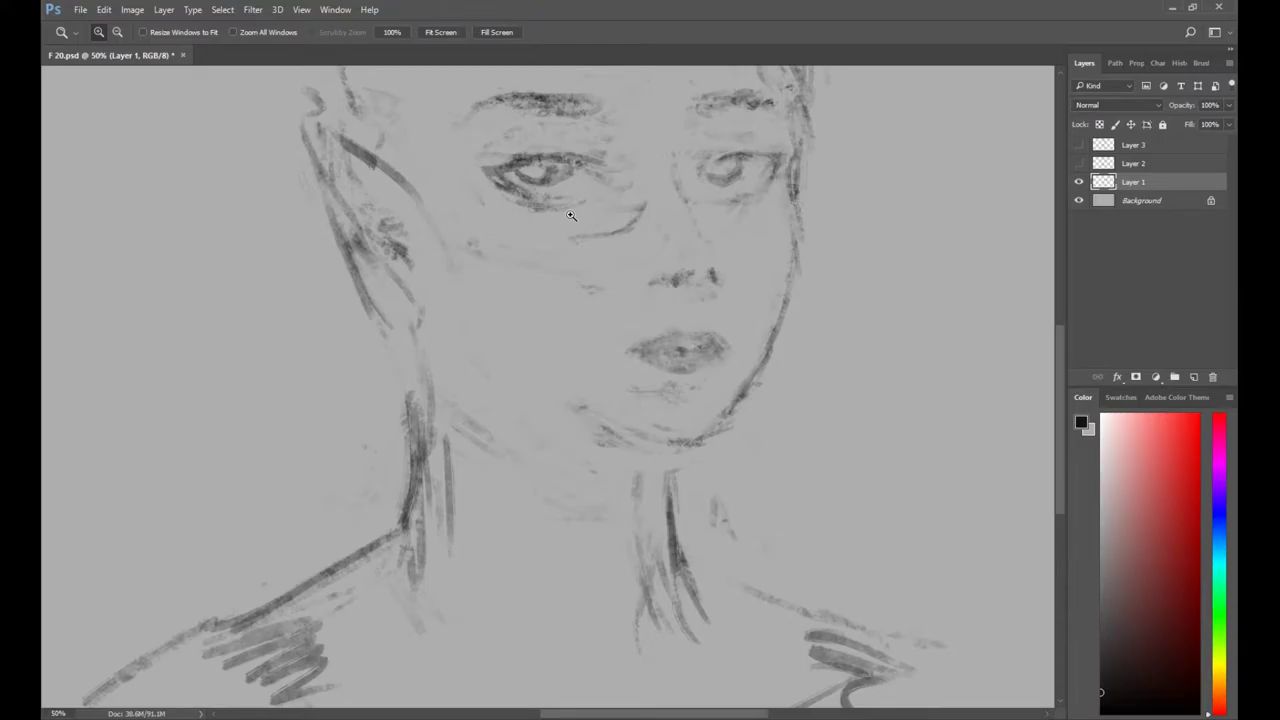
{"action": "left_click", "coordinate": [1078, 145]}
{"action": "mouse_move", "coordinate": [649, 268]}
{"action": "left_mouse_down"}
{"action": "mouse_move", "coordinate": [586, 391]}
{"action": "mouse_move", "coordinate": [670, 396]}
{"action": "left_mouse_up"}
{"action": "left_click", "coordinate": [617, 376], "text": "alt"}
{"action": "left_click", "coordinate": [1078, 145]}
Select the near eye and eyebrow freehand and shift them slightly up and toward the nose.
{"action": "key", "text": "l"}
{"action": "mouse_move", "coordinate": [518, 283]}
{"action": "left_mouse_down"}
{"action": "mouse_move", "coordinate": [619, 402]}
{"action": "mouse_move", "coordinate": [607, 267]}
{"action": "mouse_move", "coordinate": [524, 277]}
{"action": "left_mouse_up"}
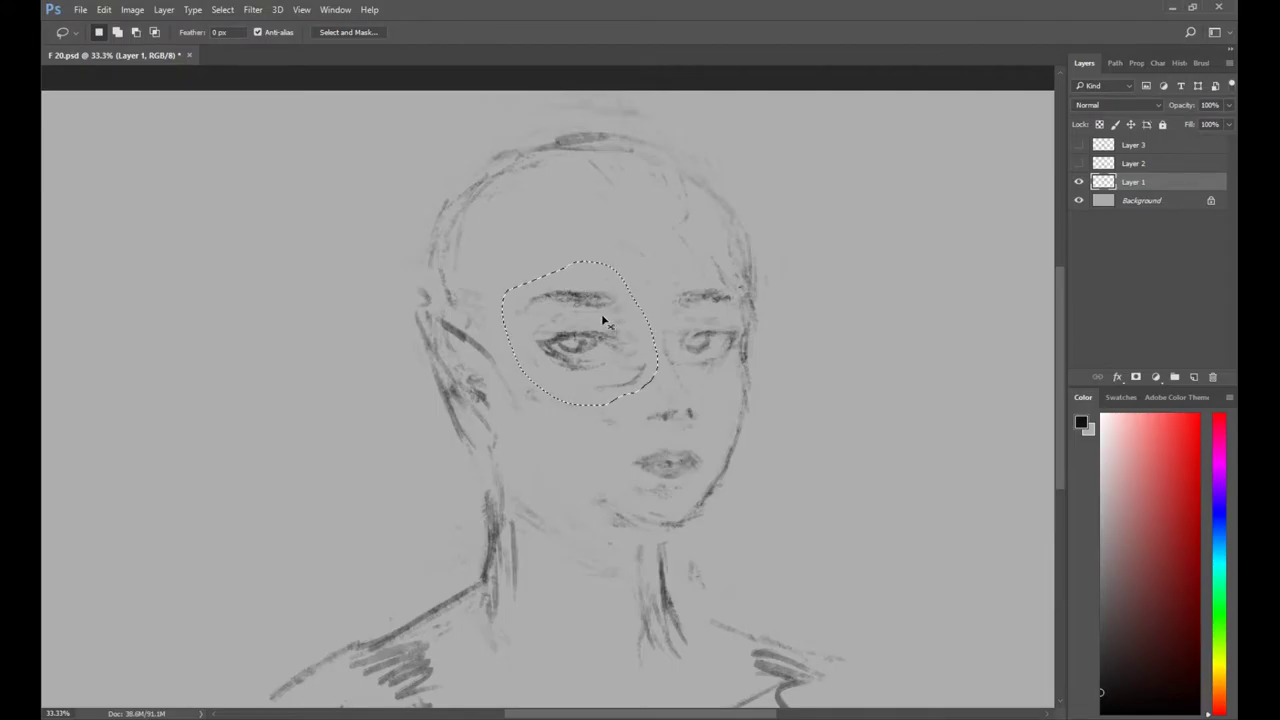
{"action": "left_click_drag", "start_coordinate": [603, 319], "coordinate": [609, 315]}
{"action": "key", "text": "ctrl+d"}
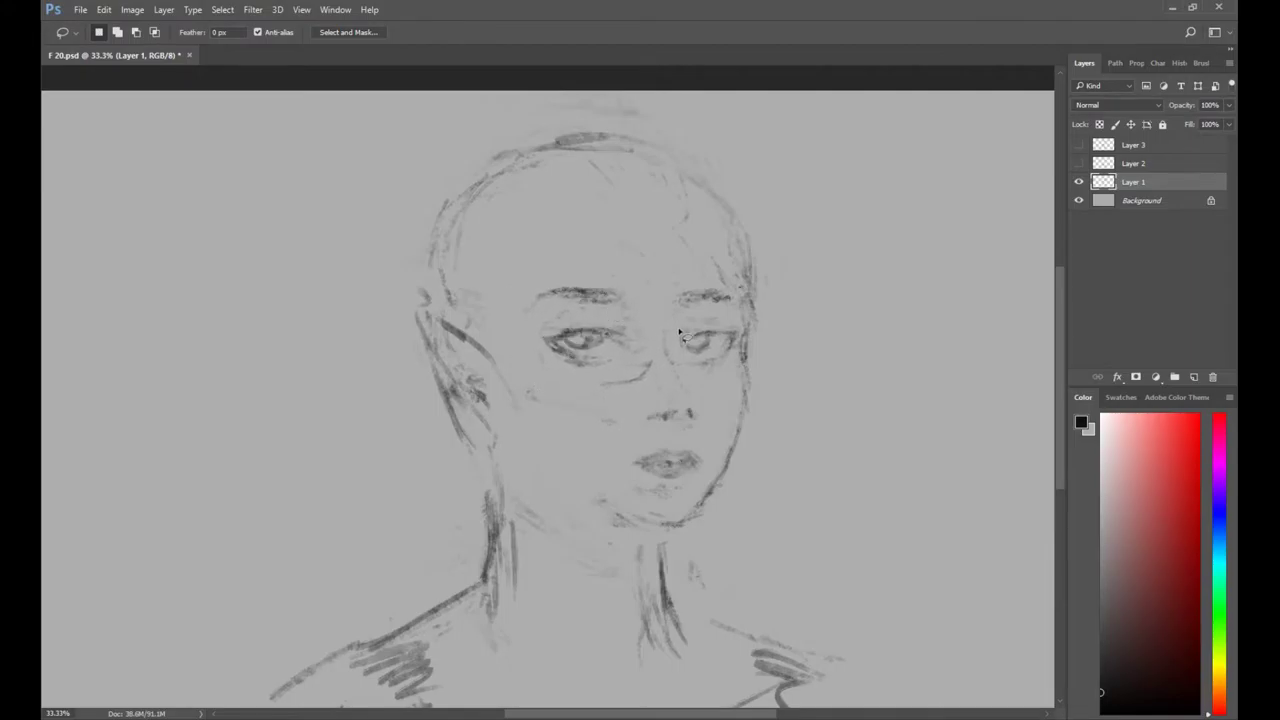
{"action": "key", "text": "ctrl+z"}
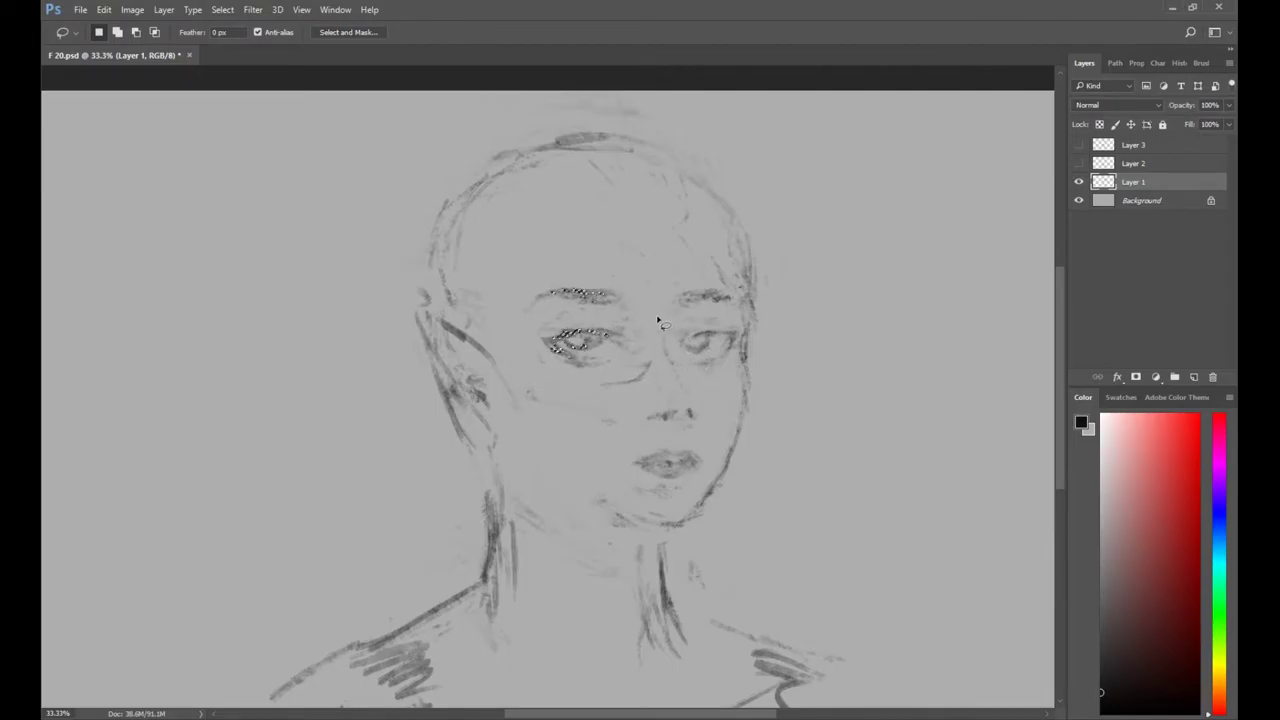
{"action": "key", "text": "Return"}
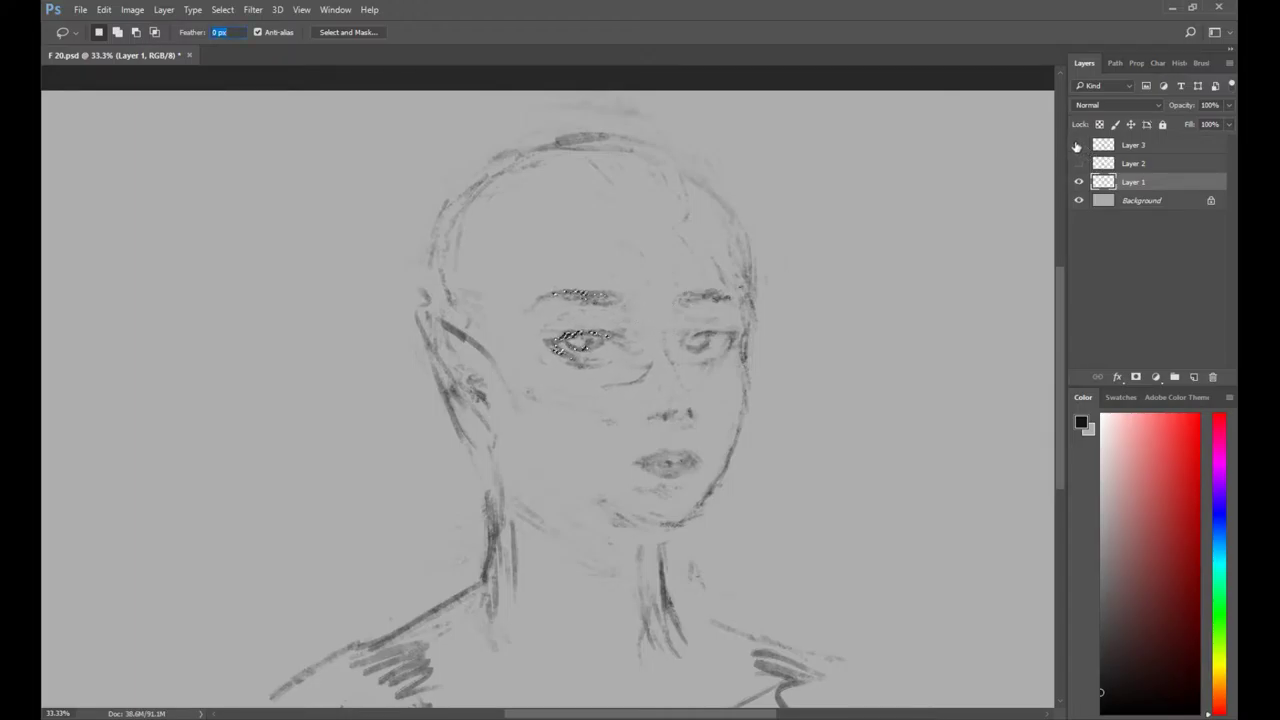
Flip the canvas horizontally and check the face with the Layer 3 hairstyle shown briefly.
{"action": "left_click", "coordinate": [1079, 145]}
{"action": "key", "text": "Left"}
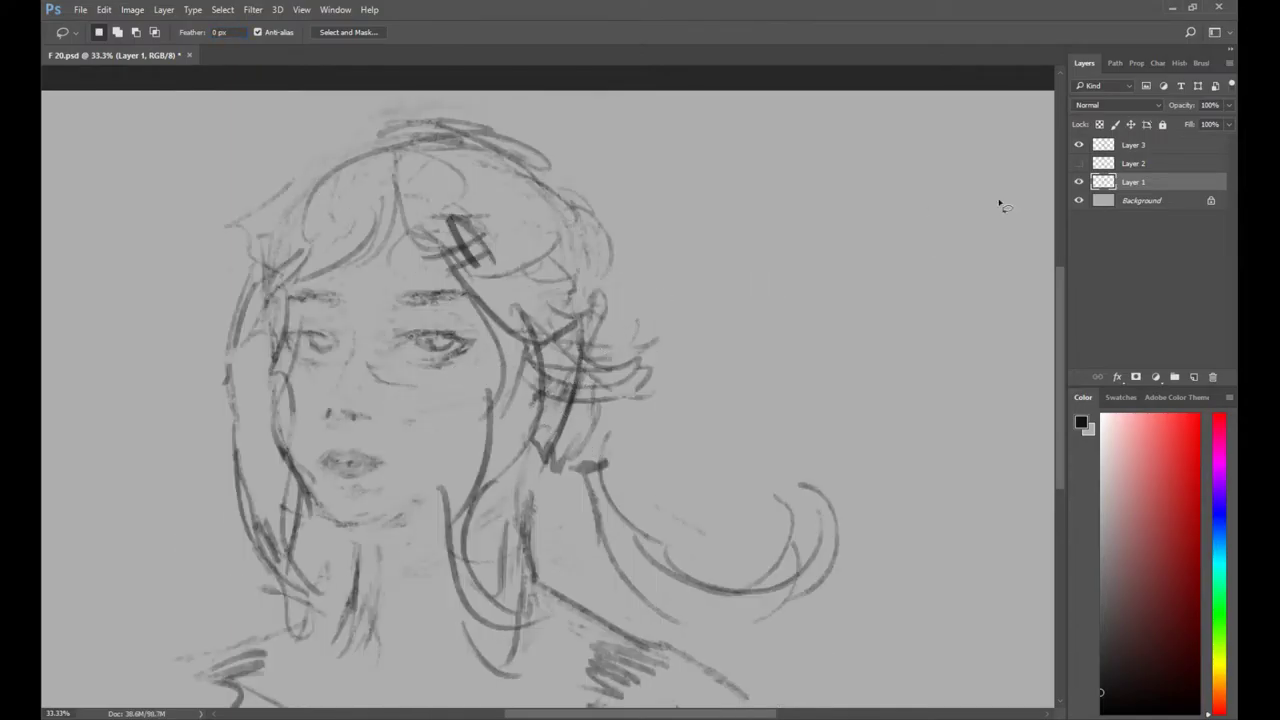
{"action": "left_click", "coordinate": [1078, 145]}
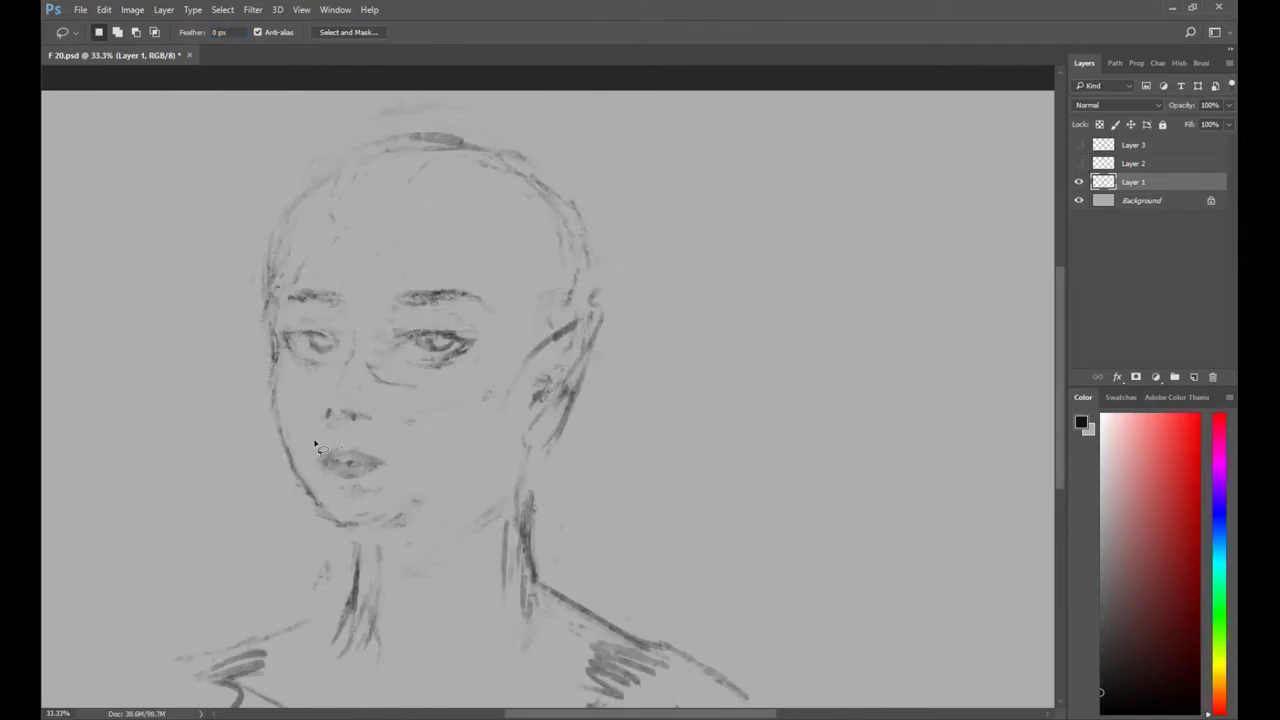
Select all the facial features freehand, rotate them slightly counterclockwise, and show the Layer 3 hairstyle.
{"action": "mouse_move", "coordinate": [307, 530]}
{"action": "left_mouse_down"}
{"action": "mouse_move", "coordinate": [366, 510]}
{"action": "mouse_move", "coordinate": [478, 399]}
{"action": "mouse_move", "coordinate": [500, 286]}
{"action": "mouse_move", "coordinate": [294, 284]}
{"action": "left_mouse_up"}
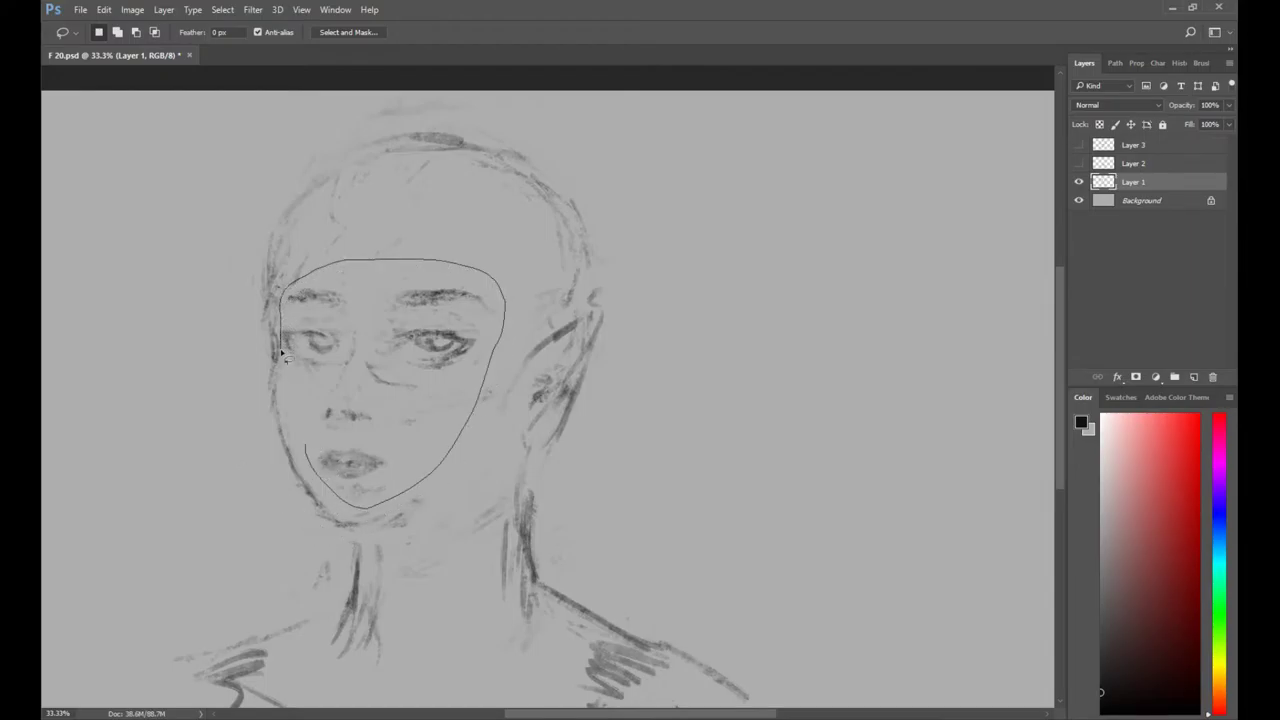
{"action": "left_click_drag", "start_coordinate": [281, 352], "coordinate": [303, 440]}
{"action": "key", "text": "ctrl+t"}
{"action": "left_click_drag", "start_coordinate": [526, 325], "coordinate": [606, 279]}
{"action": "key", "text": "Return"}
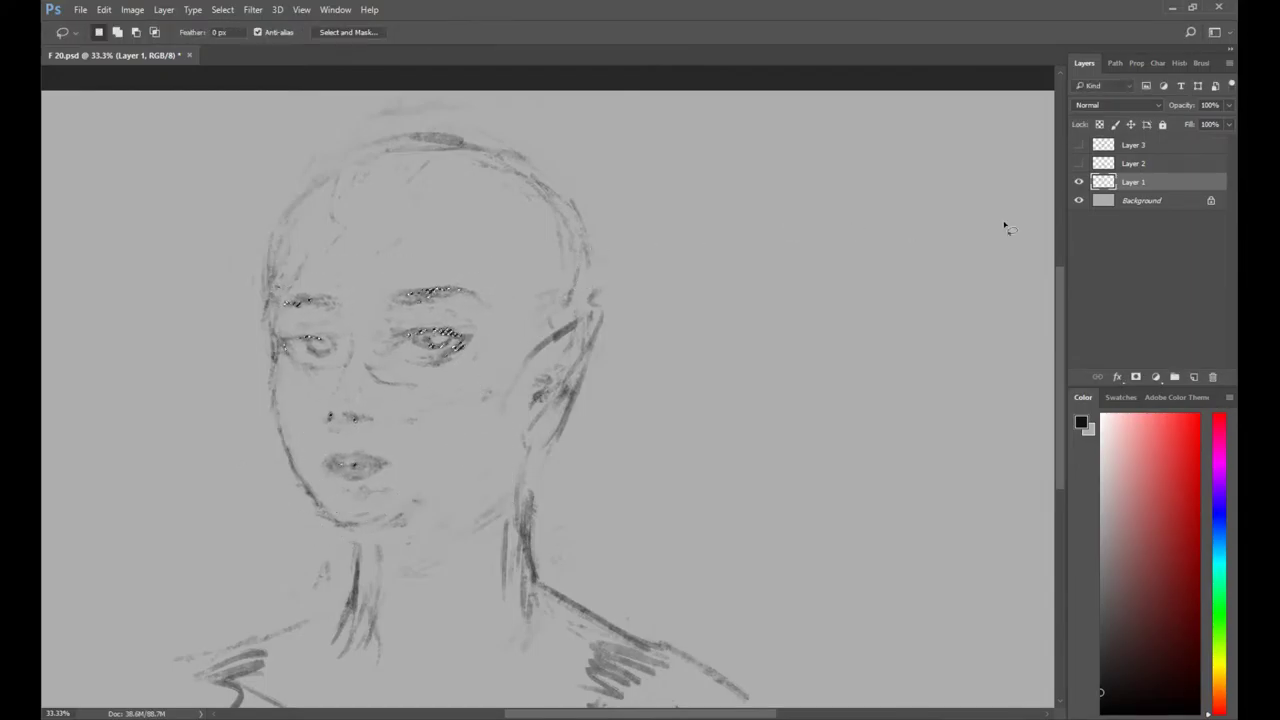
{"action": "left_click", "coordinate": [1078, 145]}
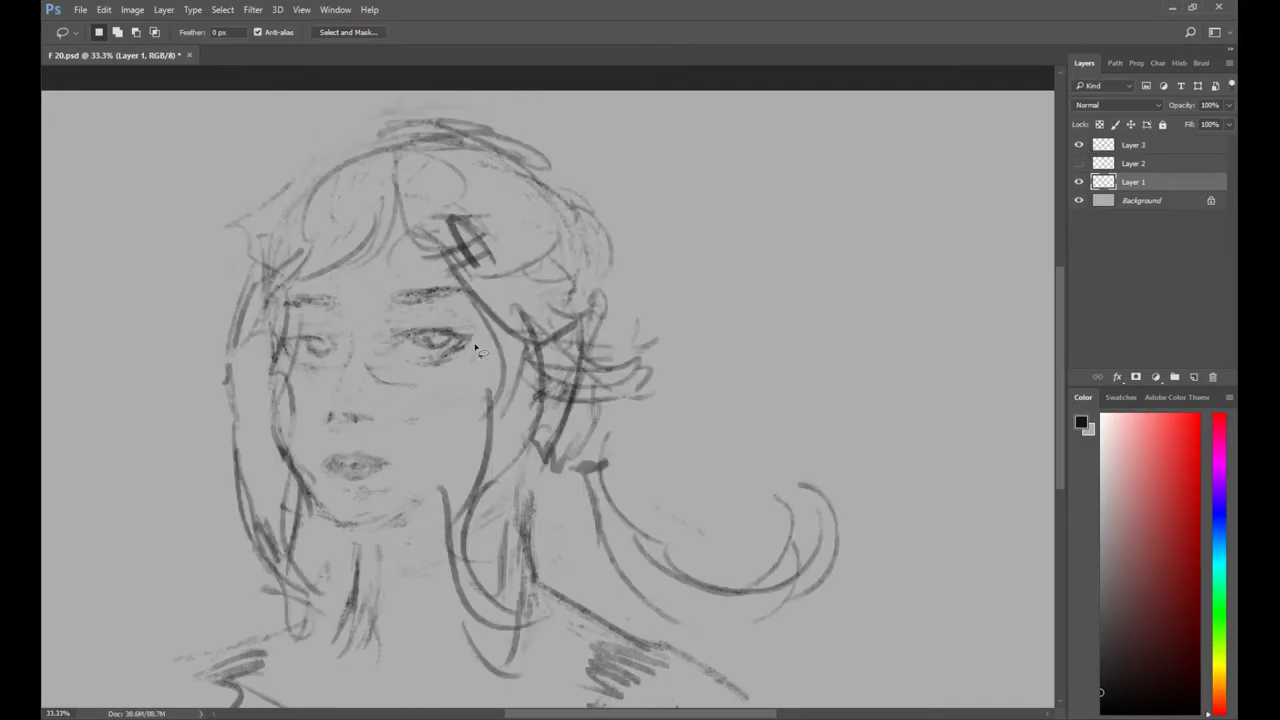
Select the near eye and eyebrow freehand and move them slightly down and toward the nose.
{"action": "mouse_move", "coordinate": [425, 403]}
{"action": "left_mouse_down"}
{"action": "mouse_move", "coordinate": [417, 380]}
{"action": "mouse_move", "coordinate": [382, 364]}
{"action": "left_mouse_up"}
{"action": "key", "text": "e"}
{"action": "key", "text": "l"}
{"action": "key", "text": "ctrl+t"}
{"action": "left_click_drag", "start_coordinate": [444, 341], "coordinate": [437, 351]}
{"action": "key", "text": "Return"}
{"action": "key", "text": "ctrl+d"}
Erase the stray line below the near eye's inner corner and redraw the far eye's lids.
{"action": "key", "text": "e"}
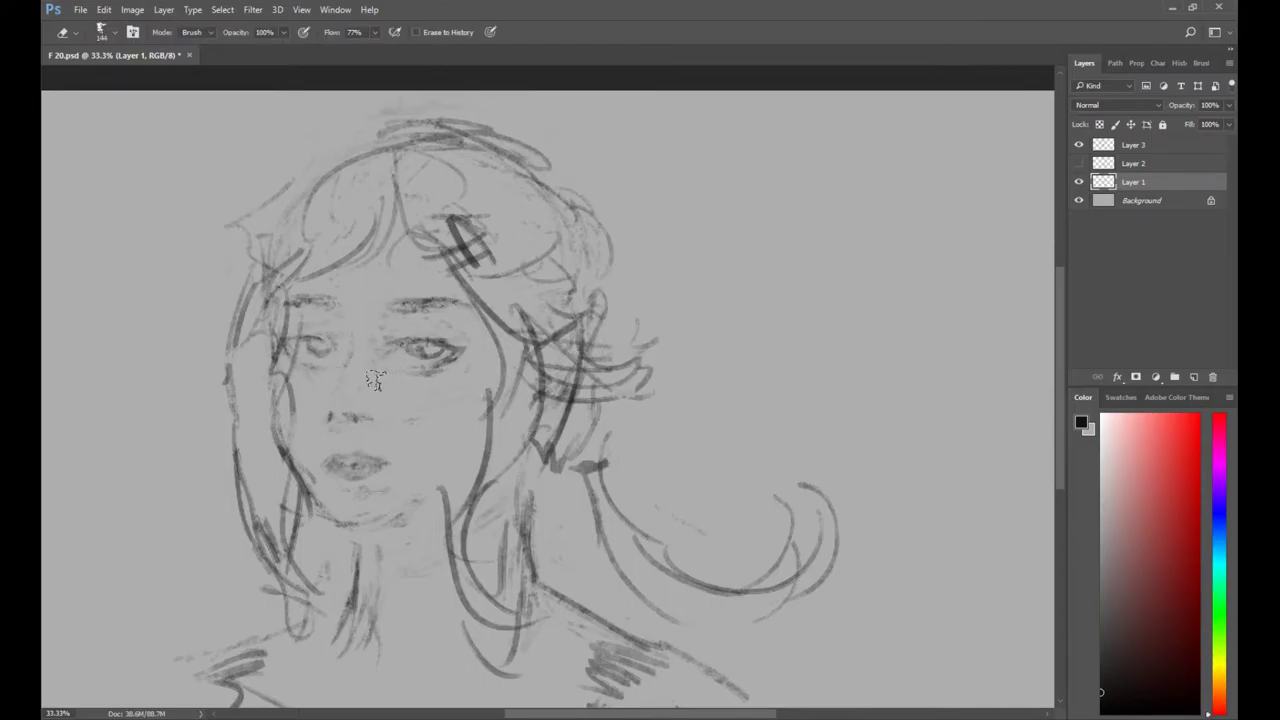
{"action": "key", "text": "b"}
{"action": "key", "text": "e"}
{"action": "key", "text": "b"}
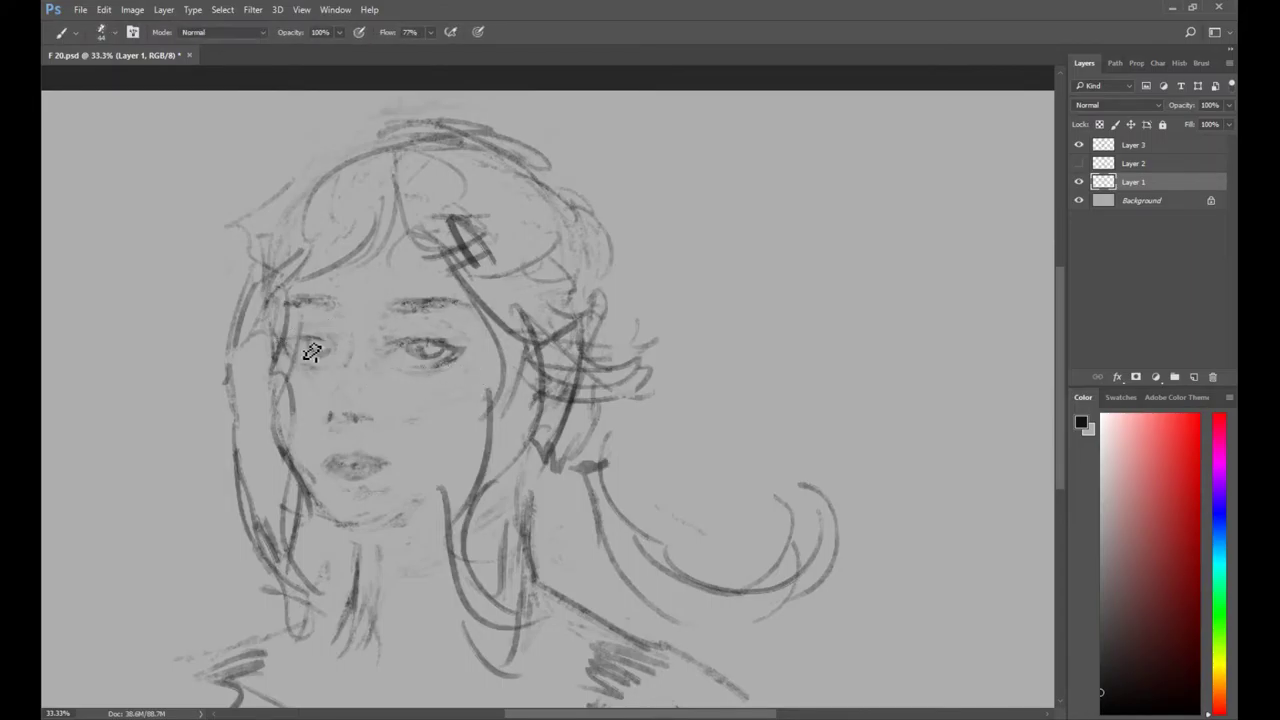
{"action": "key", "text": "e"}
{"action": "key", "text": "b"}
{"action": "key", "text": "ctrl+plus"}
{"action": "key", "text": "e"}
{"action": "key", "text": "b"}
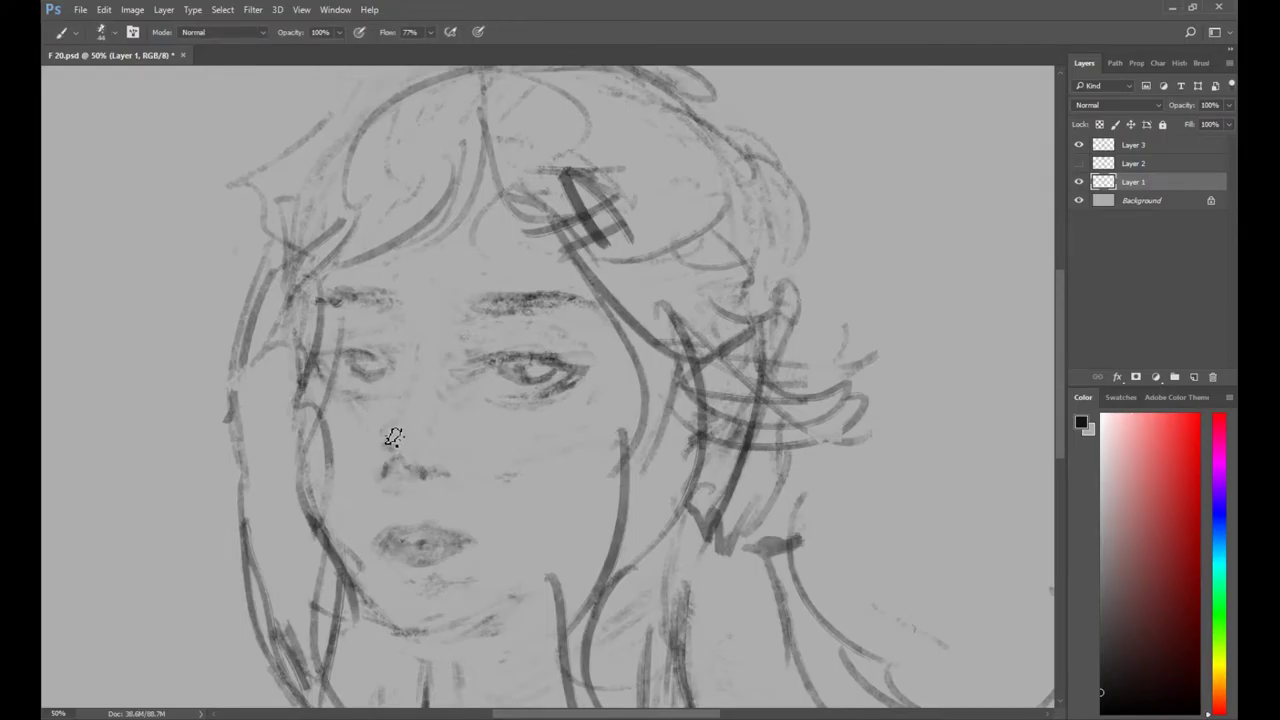
Draw the nose bridge curving down into a darker line at the tip and nostril.
{"action": "key", "text": "e"}
{"action": "key", "text": "b"}
{"action": "key", "text": "e"}
{"action": "key", "text": "b"}
{"action": "left_click_drag", "start_coordinate": [393, 448], "coordinate": [402, 467]}
Select the mouth freehand and move it slightly up toward the nose.
{"action": "left_click_drag", "start_coordinate": [441, 421], "coordinate": [496, 406]}
{"action": "left_click_drag", "start_coordinate": [511, 537], "coordinate": [526, 518]}
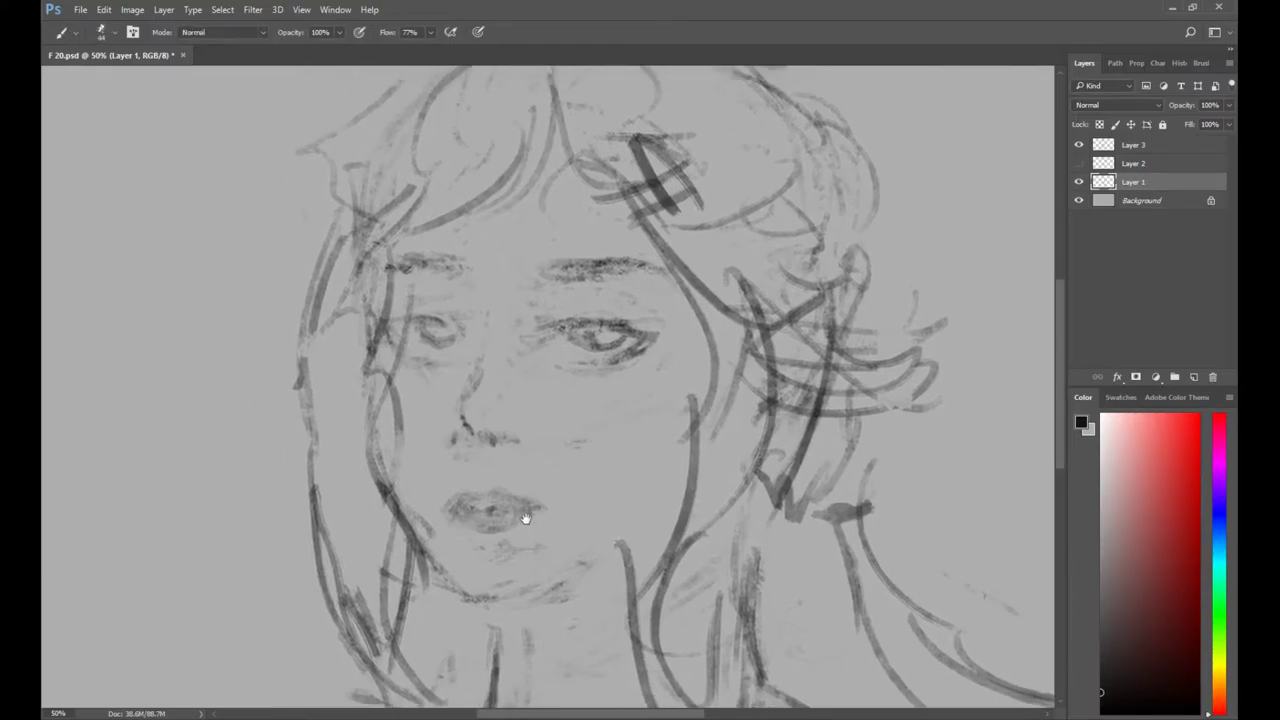
{"action": "key", "text": "l"}
{"action": "mouse_move", "coordinate": [448, 486]}
{"action": "left_mouse_down"}
{"action": "mouse_move", "coordinate": [548, 552]}
{"action": "mouse_move", "coordinate": [480, 493]}
{"action": "left_mouse_up"}
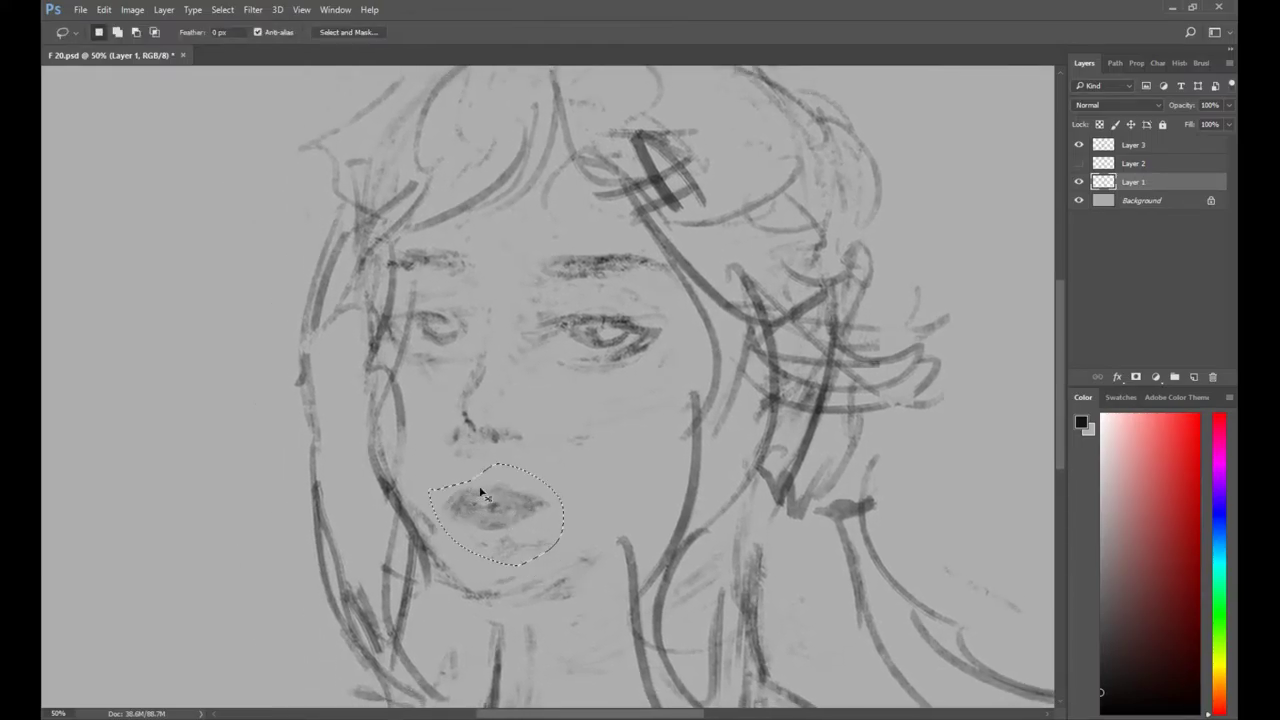
{"action": "key", "text": "ctrl+d"}
Clean up the jaw contour and darken the line under the chin.
{"action": "key", "text": "e"}
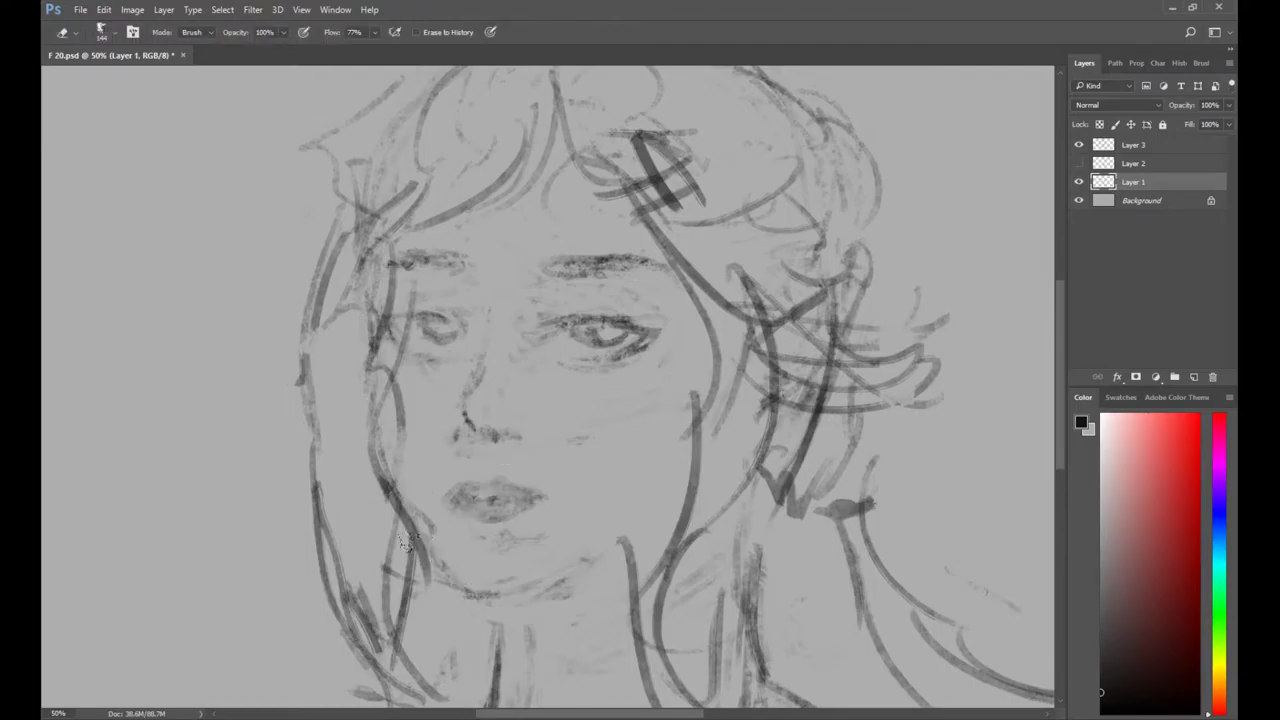
{"action": "key", "text": "b"}
{"action": "key", "text": "e"}
{"action": "key", "text": "b"}
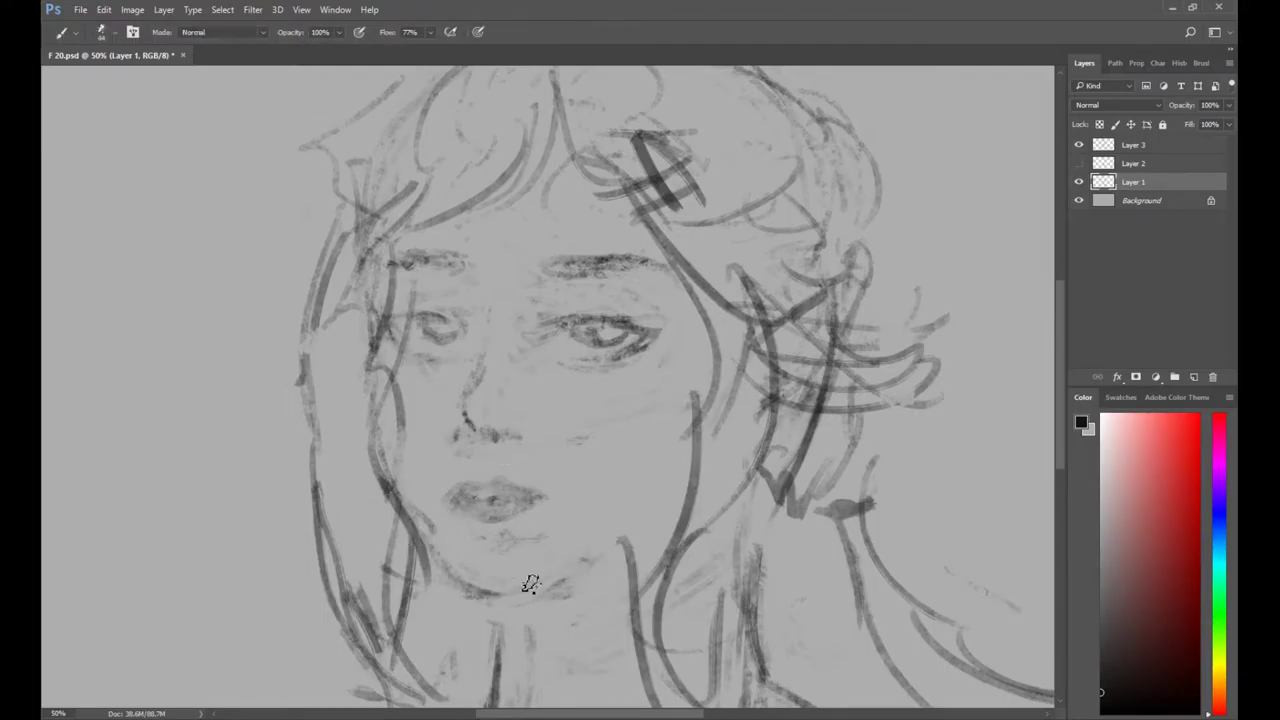
Lighten the fill of the lips and rework the outer corner of the mouth.
{"action": "key", "text": "e"}
{"action": "left_click_drag", "start_coordinate": [468, 501], "coordinate": [508, 508]}
{"action": "key", "text": "b"}
{"action": "key", "text": "e"}
{"action": "key", "text": "b"}
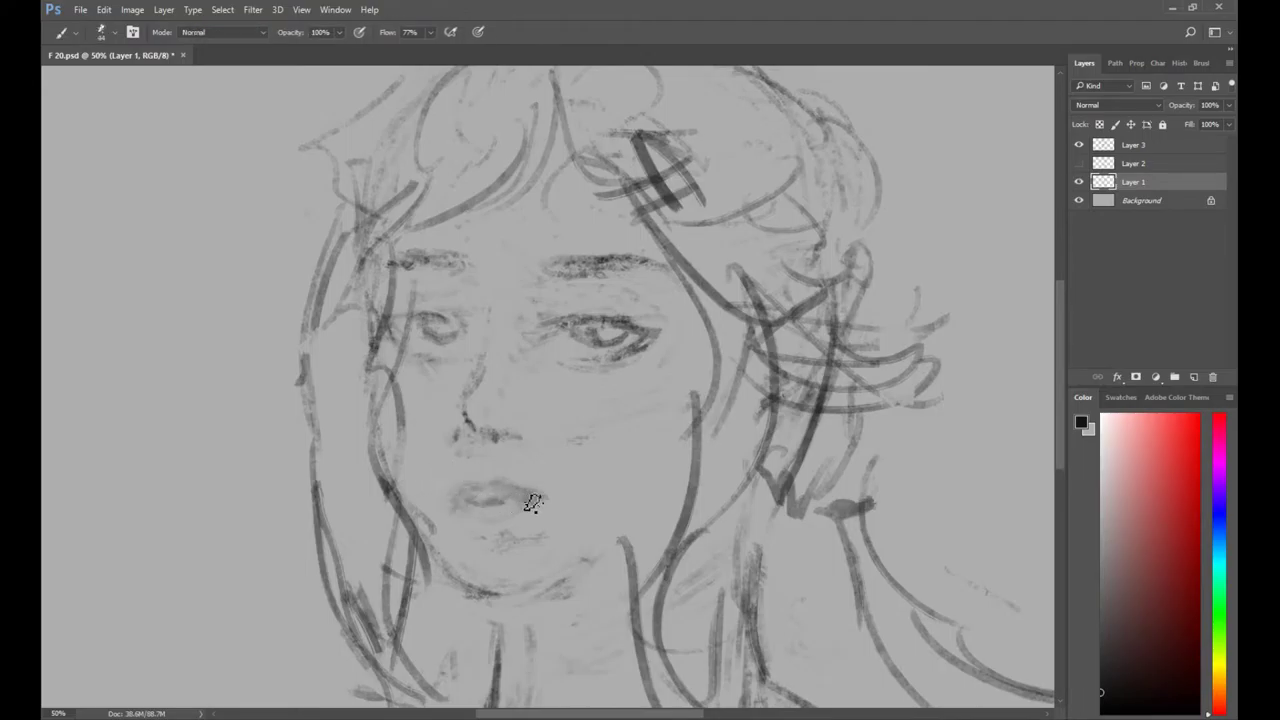
{"action": "key", "text": "e"}
{"action": "key", "text": "b"}
Erase the lips down to a thin mouth line and paint new upper and lower lips around it.
{"action": "key", "text": "e"}
{"action": "left_click_drag", "start_coordinate": [472, 490], "coordinate": [506, 498]}
{"action": "key", "text": "b"}
{"action": "key", "text": "e"}
{"action": "key", "text": "b"}
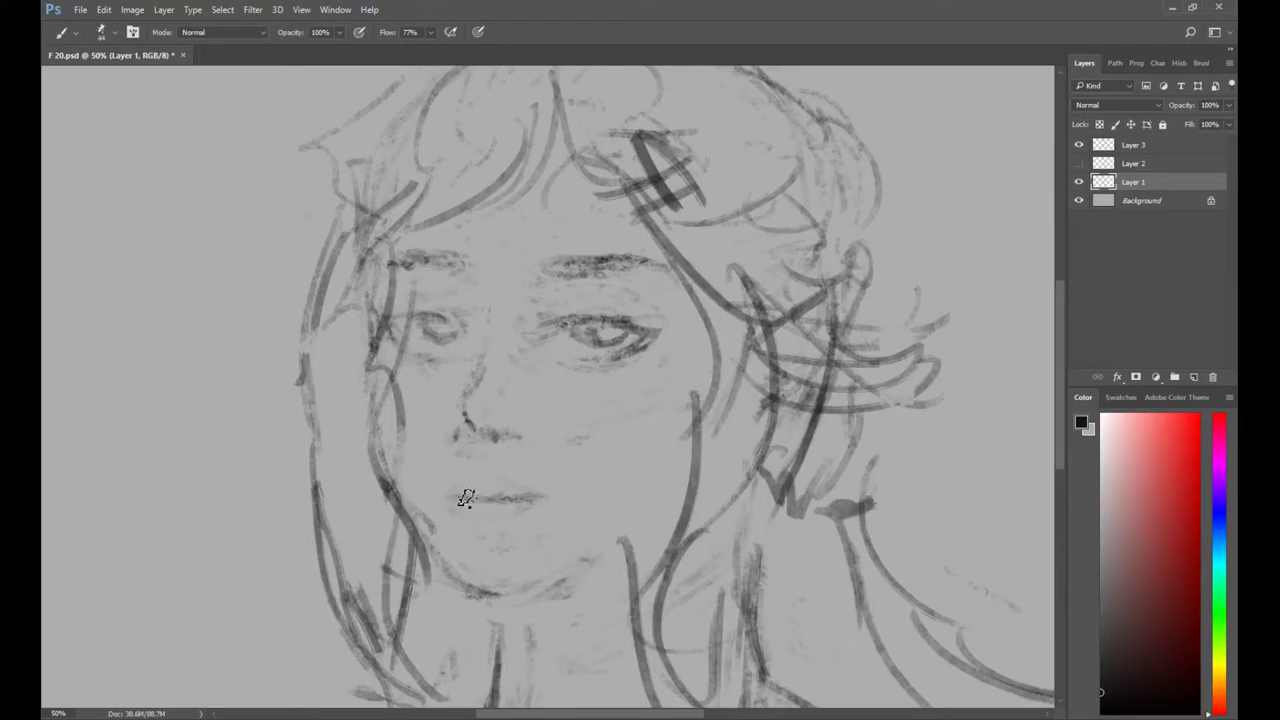
{"action": "mouse_move", "coordinate": [476, 492]}
{"action": "left_mouse_down"}
{"action": "mouse_move", "coordinate": [460, 497]}
{"action": "mouse_move", "coordinate": [519, 505]}
{"action": "mouse_move", "coordinate": [465, 508]}
{"action": "left_mouse_up"}
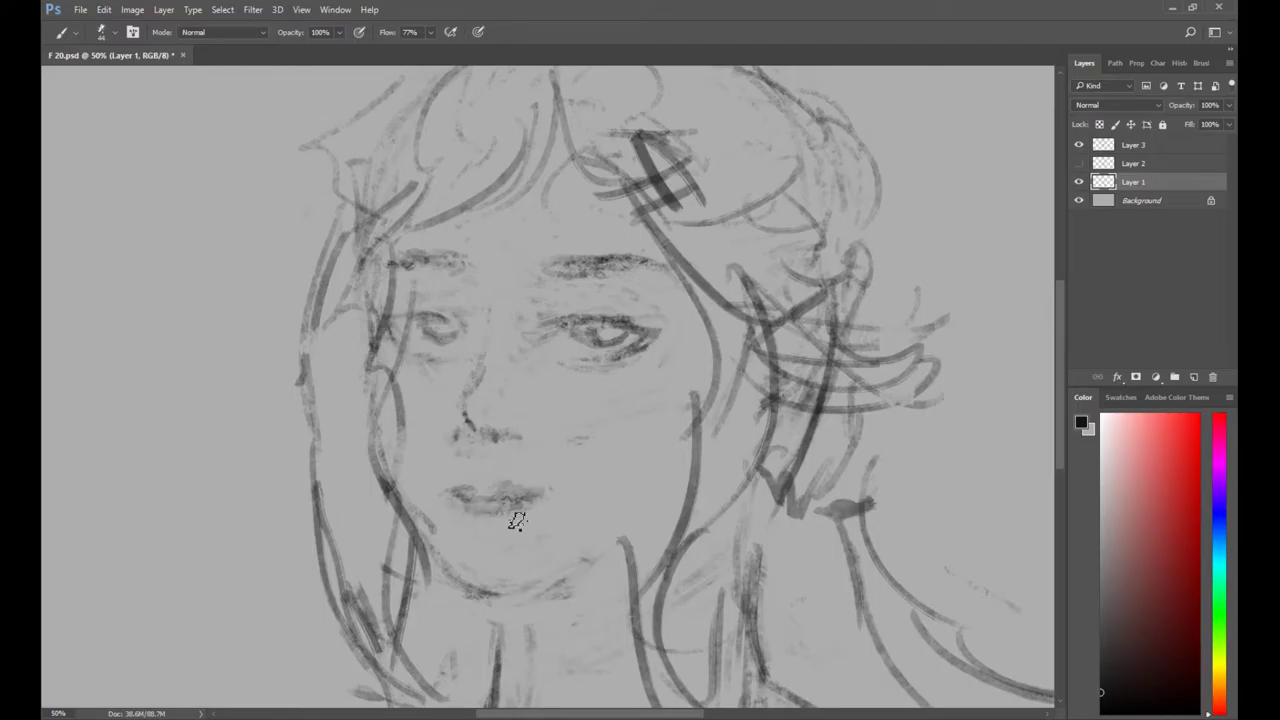
Soften the outer corner and upper lid of the far eye and redraw its inner corner.
{"action": "key", "text": "e"}
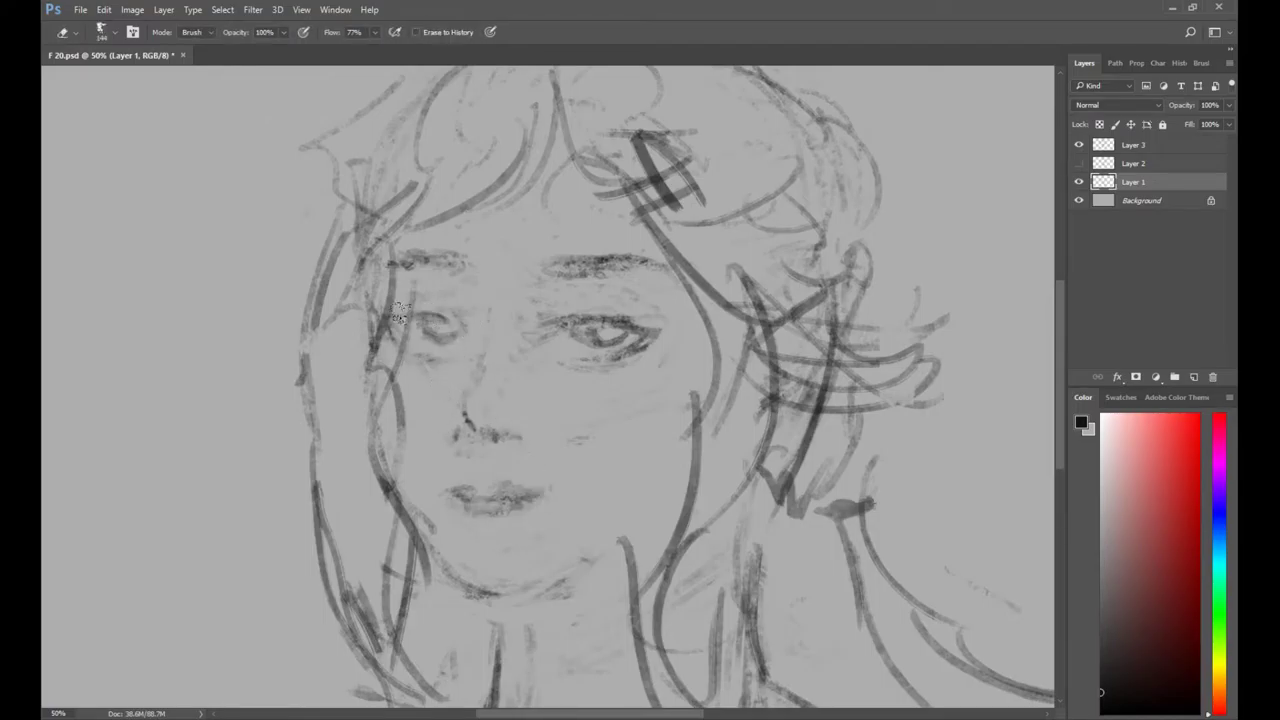
{"action": "key", "text": "b"}
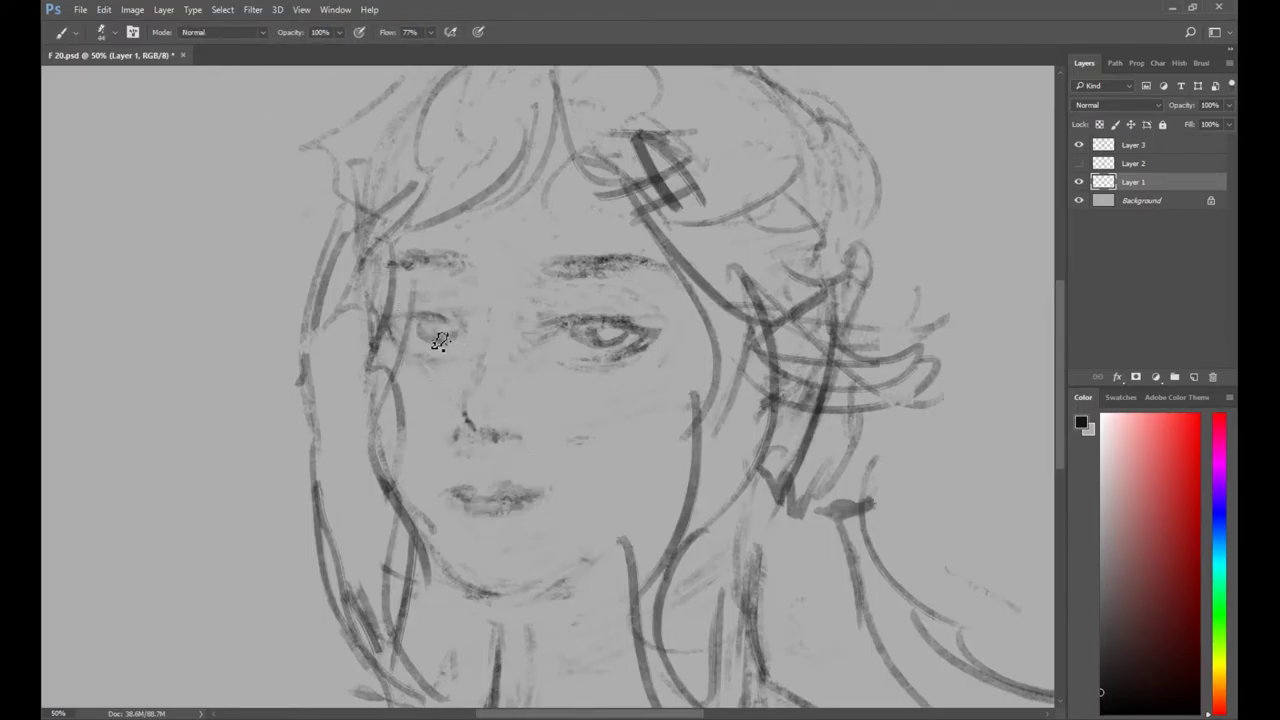
{"action": "left_click_drag", "start_coordinate": [448, 338], "coordinate": [464, 333]}
{"action": "key", "text": "e"}
{"action": "left_click_drag", "start_coordinate": [417, 306], "coordinate": [446, 315]}
{"action": "key", "text": "b"}
Rotate the selected eyes, eyebrows and nose by -2.4 degrees with Free Transform.
{"action": "left_click_drag", "start_coordinate": [494, 359], "coordinate": [521, 384]}
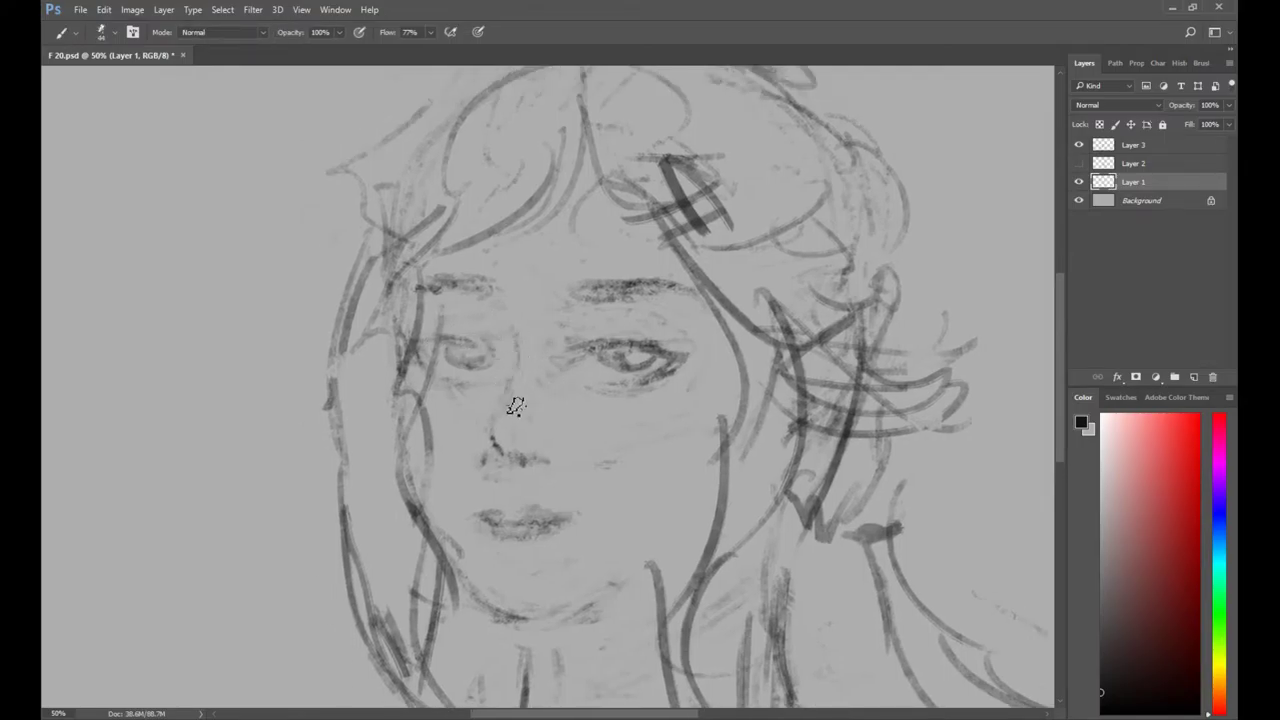
{"action": "scroll", "coordinate": [515, 406], "scroll_direction": "down", "scroll_amount": 1}
{"action": "scroll", "coordinate": [520, 404], "scroll_direction": "left", "scroll_amount": 1}
{"action": "key", "text": "e"}
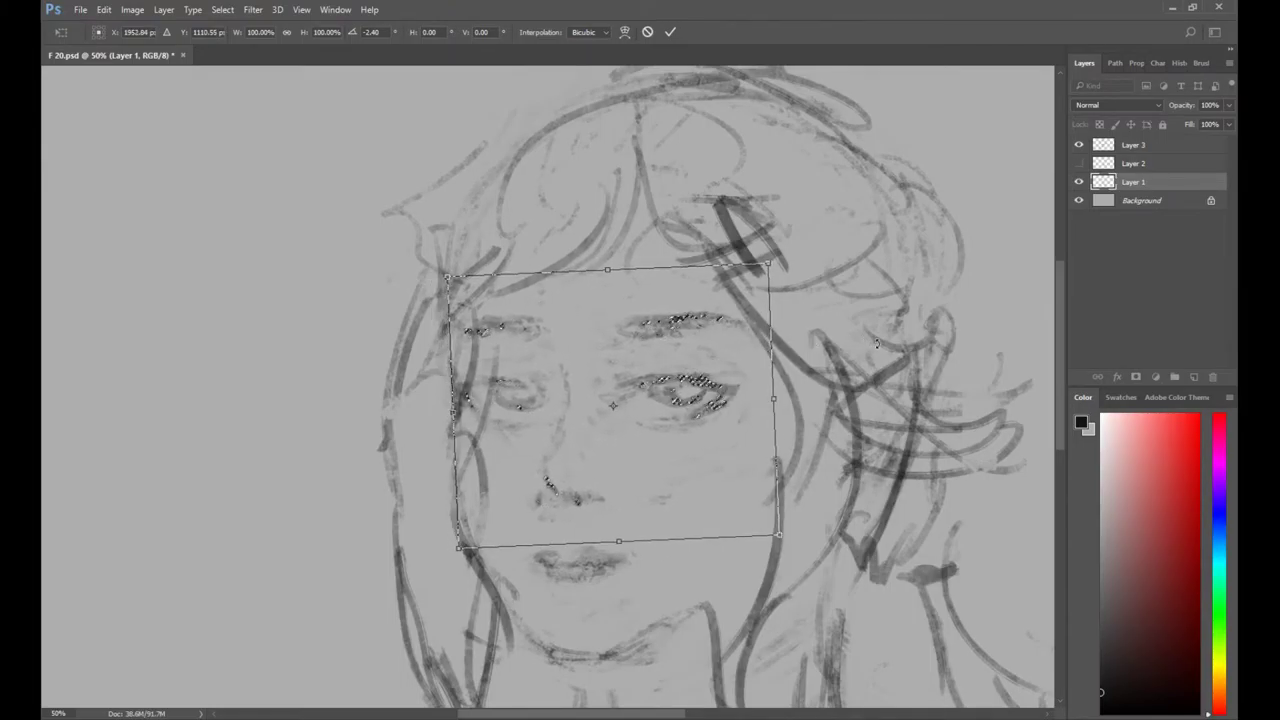
{"action": "key", "text": "Return"}
Darken the far eye's upper lid, lighten the nose bridge and reinforce the far nostril.
{"action": "key", "text": "e"}
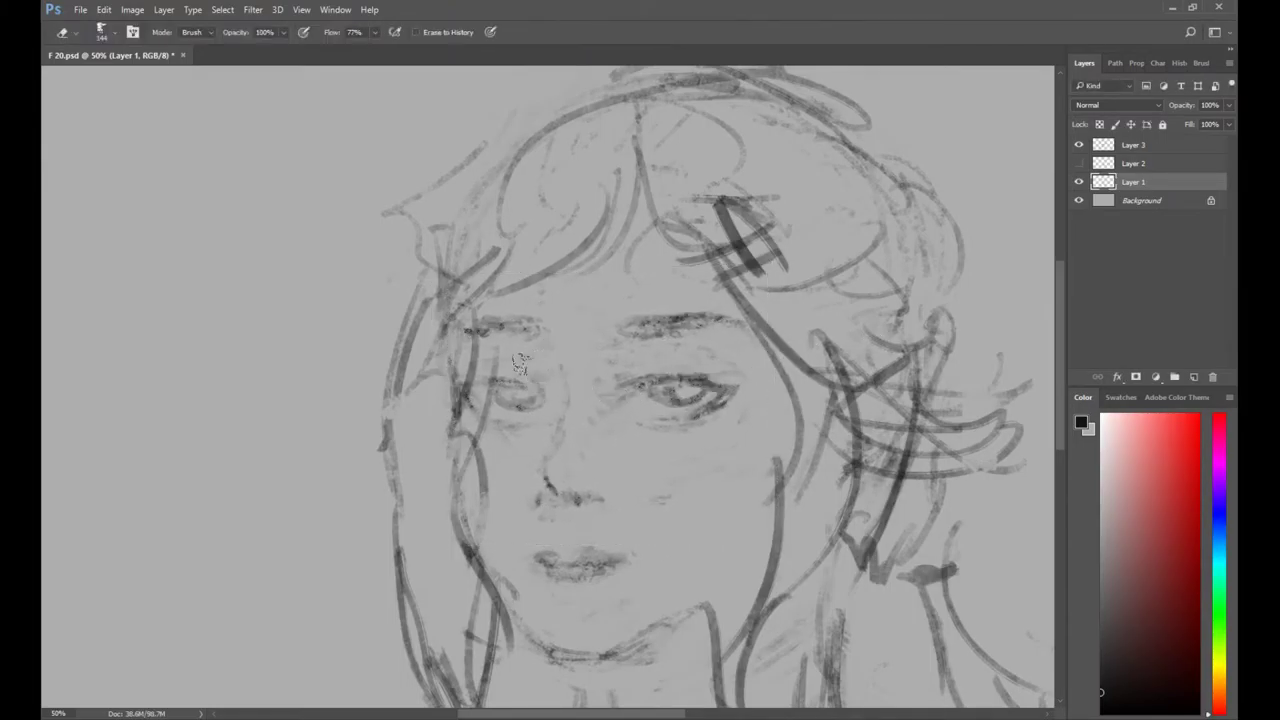
{"action": "key", "text": "b"}
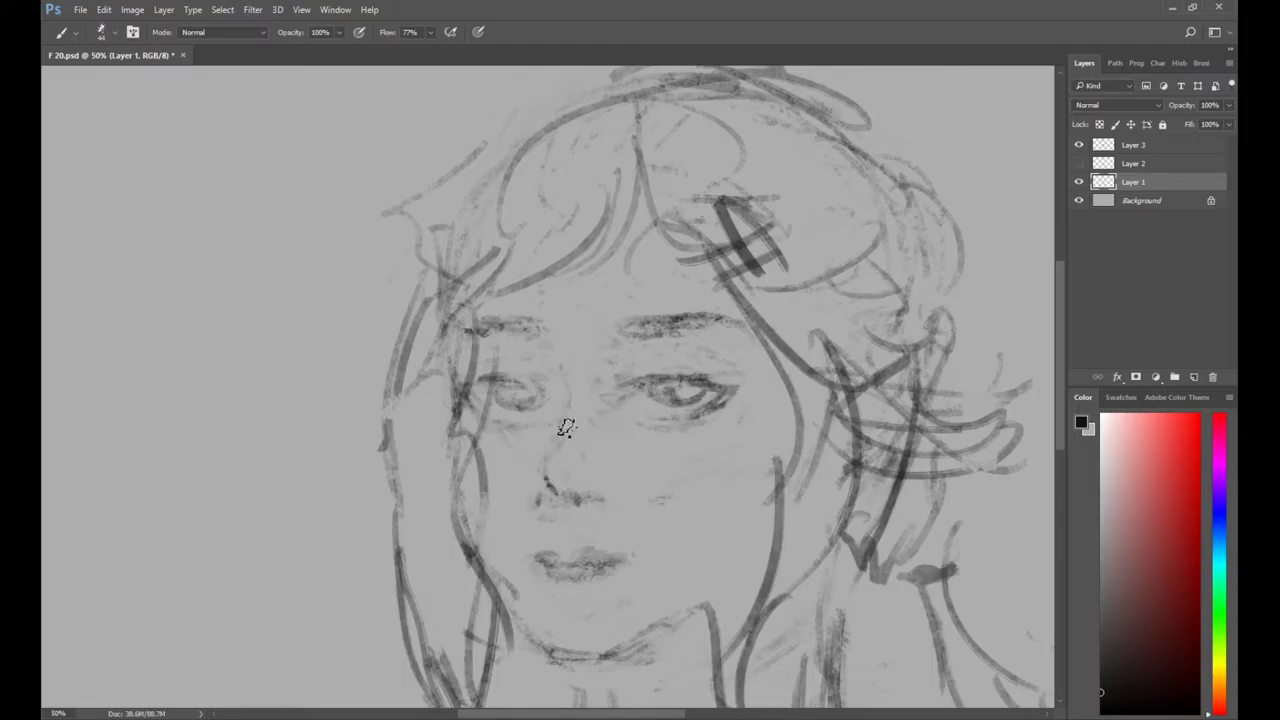
{"action": "key", "text": "e"}
{"action": "left_click_drag", "start_coordinate": [552, 455], "coordinate": [549, 400]}
{"action": "key", "text": "b"}
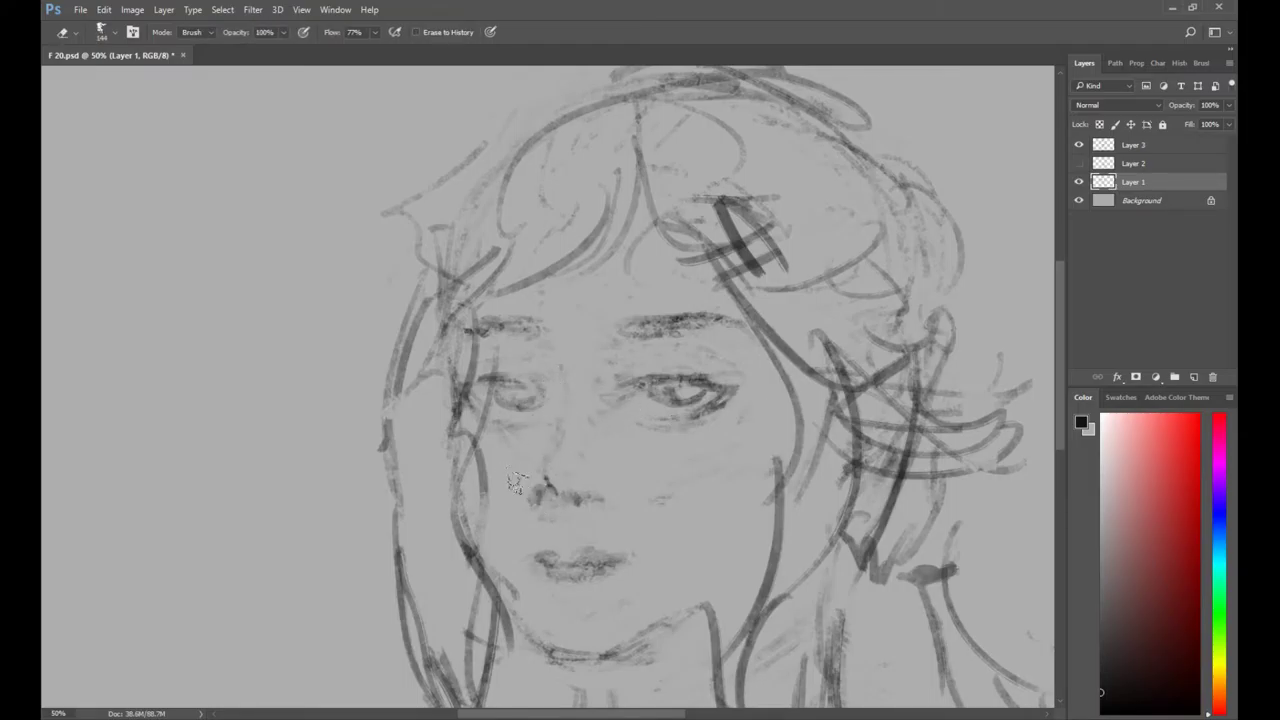
Clean up the lower lid of the far eye and reshape the near eyebrow with darker strokes.
{"action": "left_click", "coordinate": [594, 490], "text": "alt"}
{"action": "mouse_move", "coordinate": [671, 432]}
{"action": "left_mouse_down"}
{"action": "mouse_move", "coordinate": [642, 349]}
{"action": "mouse_move", "coordinate": [645, 374]}
{"action": "left_mouse_up"}
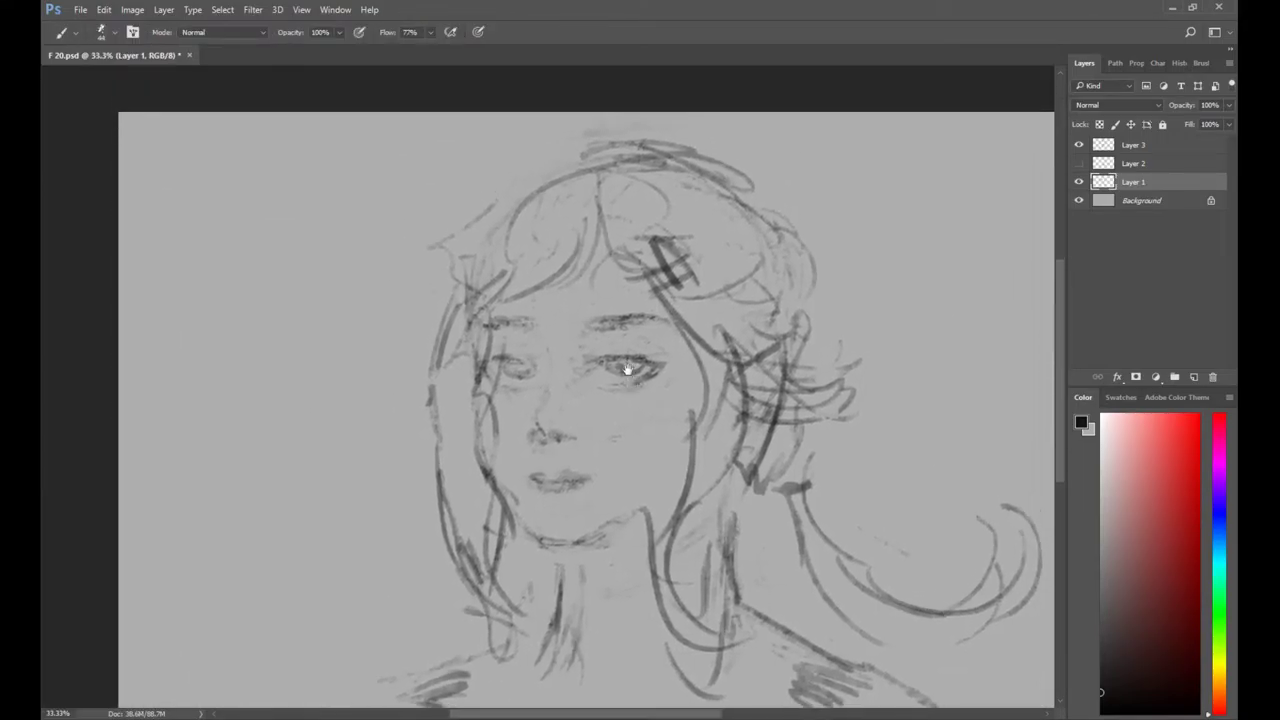
{"action": "left_click", "coordinate": [616, 374], "text": "ctrl"}
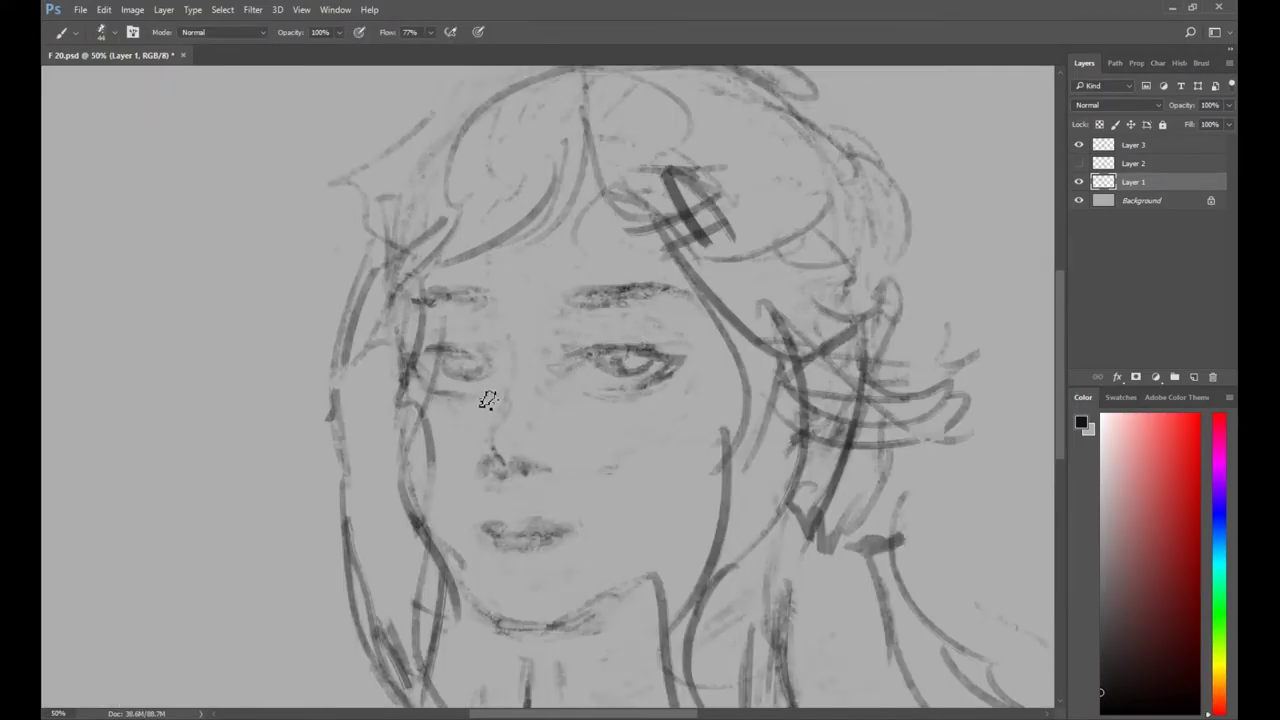
{"action": "key", "text": "e"}
{"action": "left_click_drag", "start_coordinate": [458, 392], "coordinate": [484, 388]}
{"action": "key", "text": "b"}
{"action": "left_click_drag", "start_coordinate": [550, 305], "coordinate": [597, 295]}
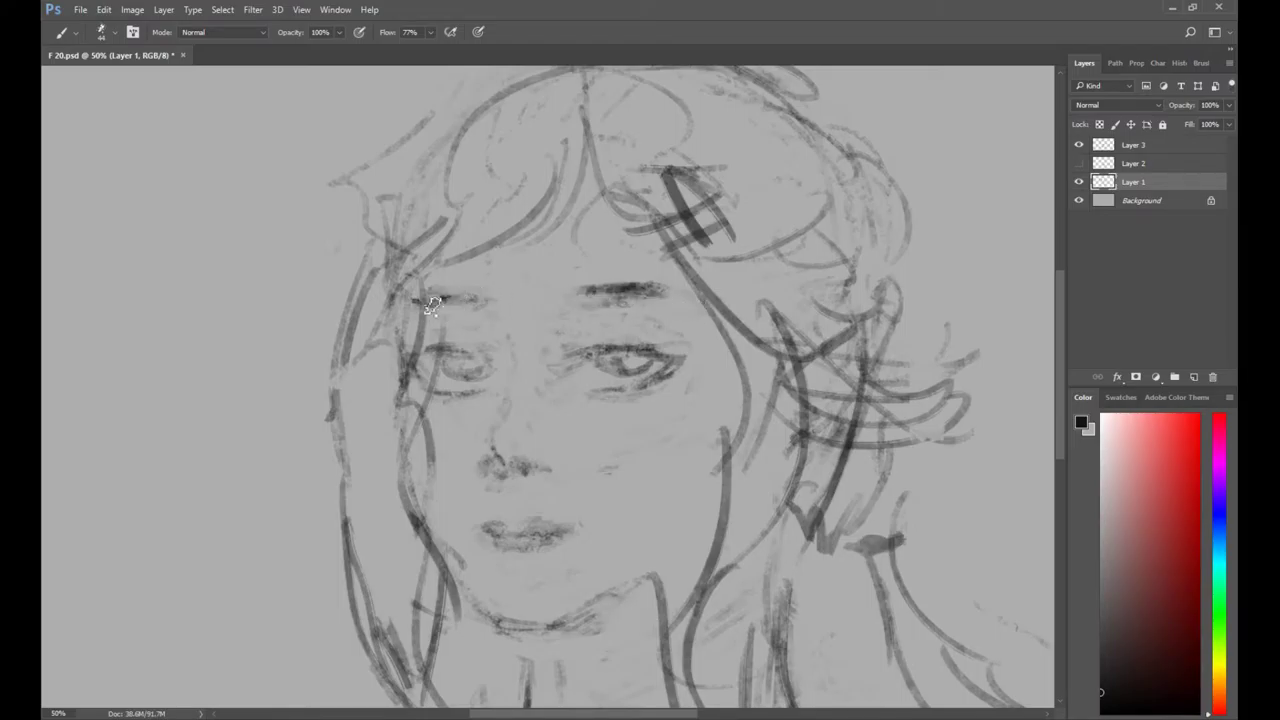
Darken the far eyebrow's outer part and paint an upper-lid crease above the near eye.
{"action": "left_click_drag", "start_coordinate": [433, 306], "coordinate": [456, 304]}
{"action": "key", "text": "e"}
{"action": "key", "text": "b"}
{"action": "left_click_drag", "start_coordinate": [600, 336], "coordinate": [640, 333]}
{"action": "left_click_drag", "start_coordinate": [450, 367], "coordinate": [484, 362]}
{"action": "key", "text": "e"}
{"action": "key", "text": "b"}
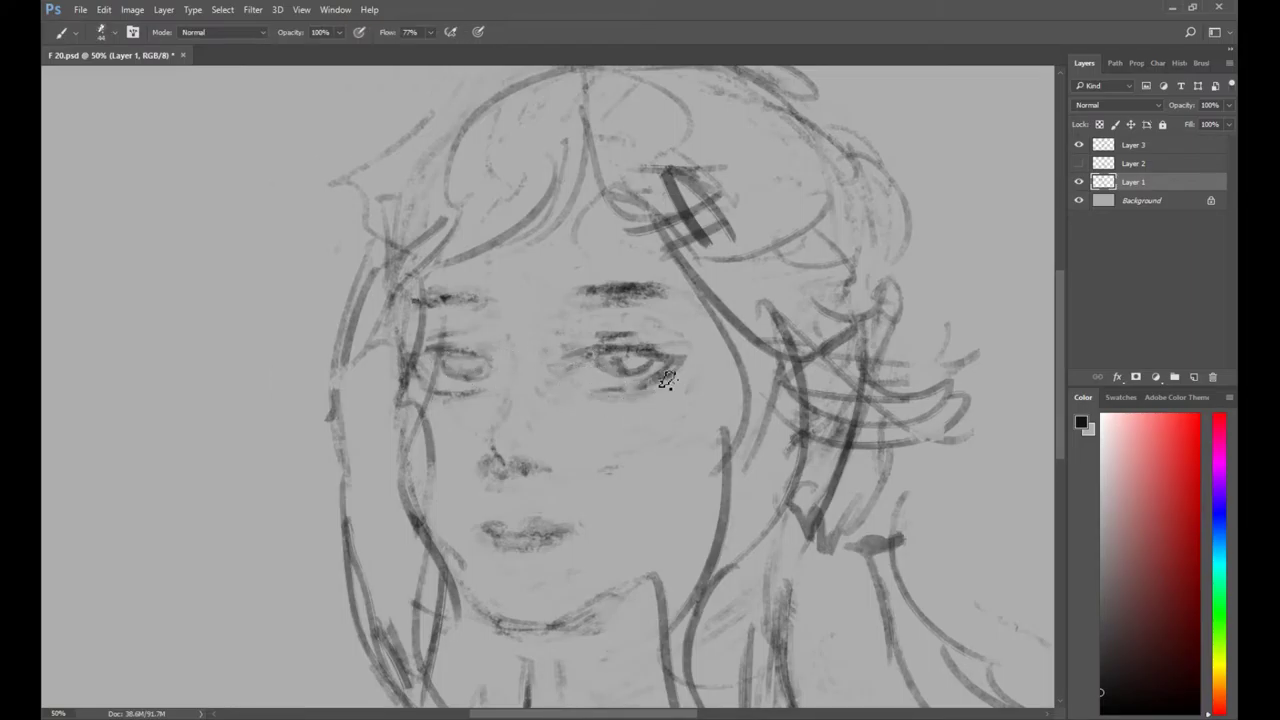
Refine the line beneath the near eye with alternating brush and eraser touches.
{"action": "left_click_drag", "start_coordinate": [594, 388], "coordinate": [618, 390]}
{"action": "key", "text": "e"}
{"action": "key", "text": "b"}
{"action": "key", "text": "e"}
{"action": "key", "text": "ctrl+minus"}
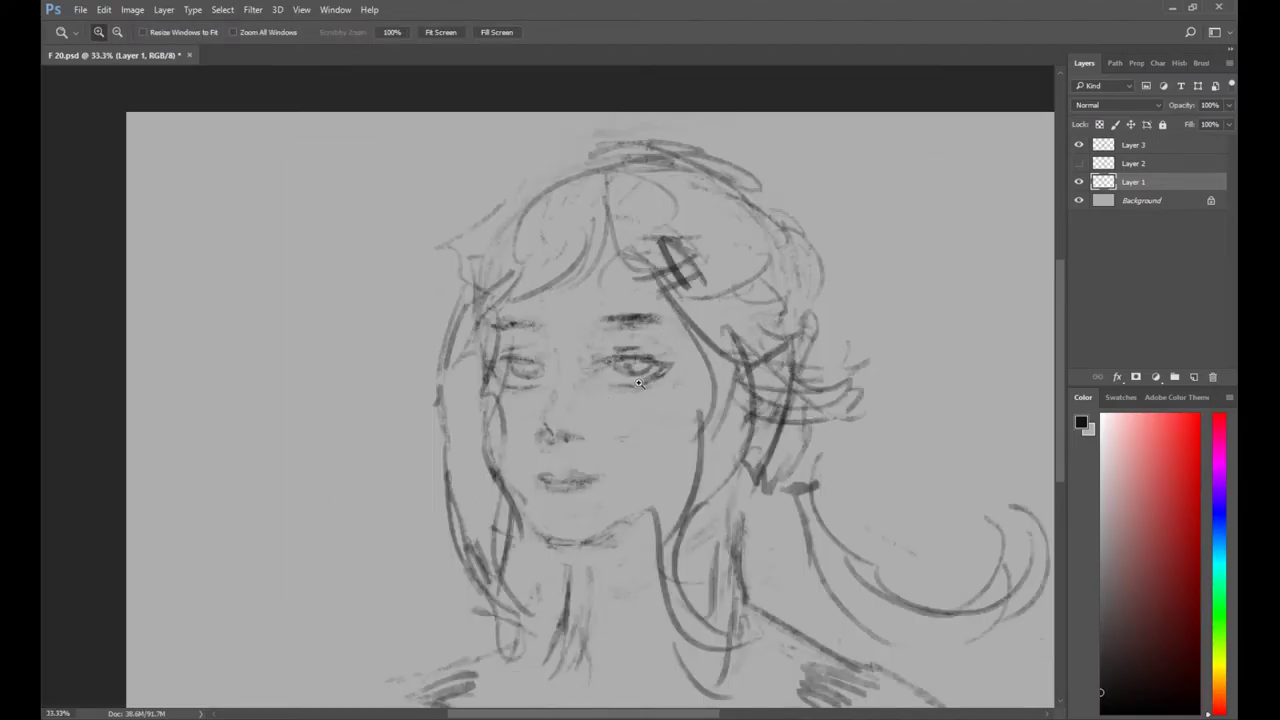
{"action": "key", "text": "b"}
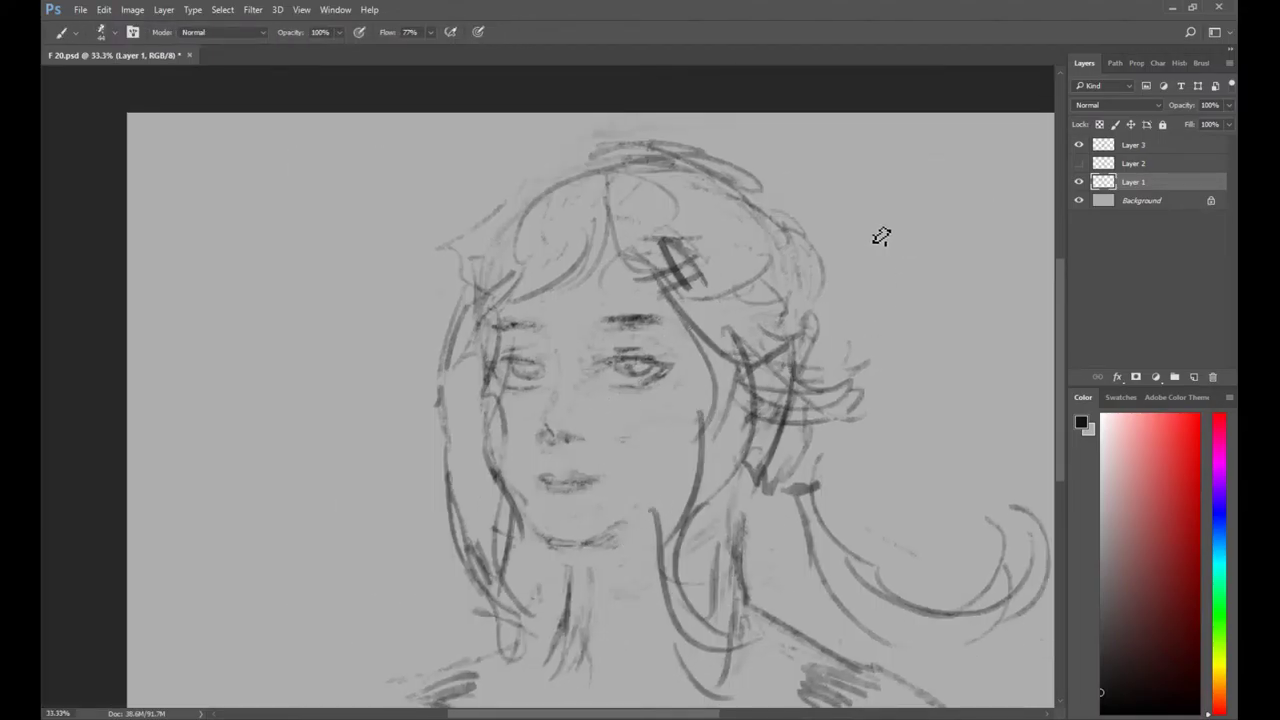
Rotate the Layer 3 hair slightly counterclockwise with Free Transform and shift it toward the far side of the face.
{"action": "left_click", "coordinate": [1084, 150]}
{"action": "key", "text": "ctrl+t"}
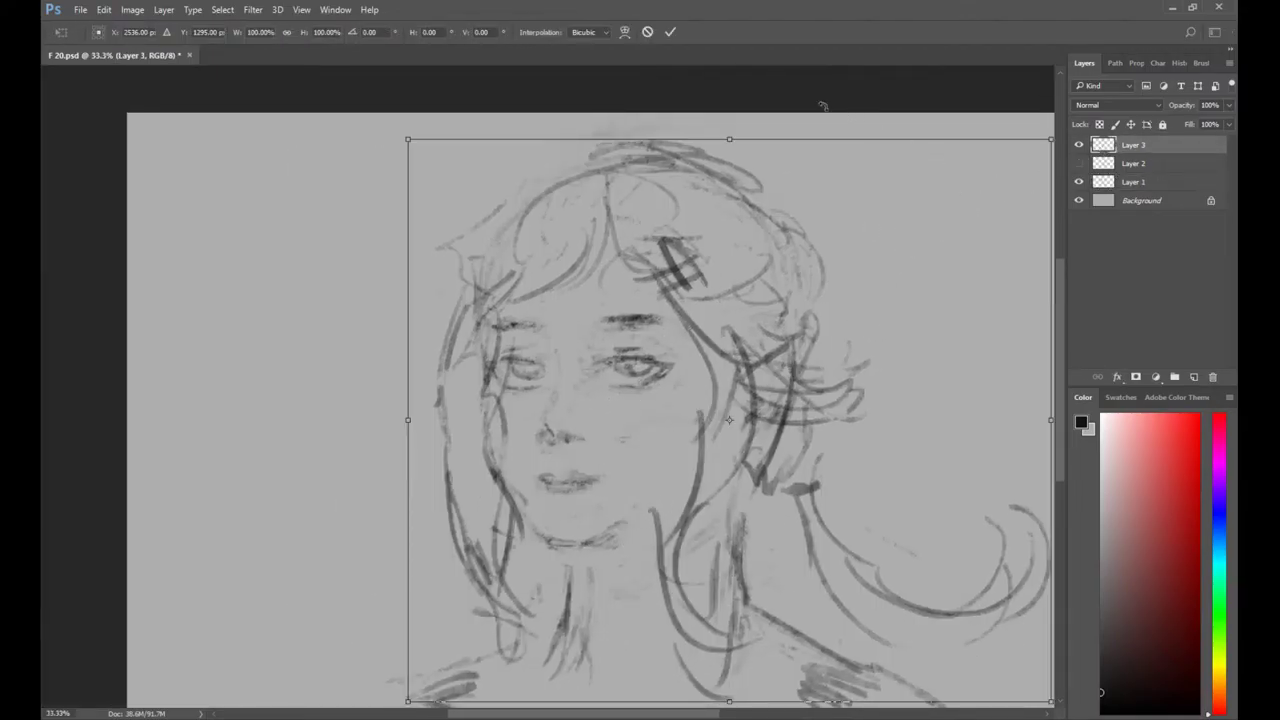
{"action": "left_click_drag", "start_coordinate": [823, 105], "coordinate": [798, 98]}
{"action": "key", "text": "Return"}
{"action": "mouse_move", "coordinate": [660, 249]}
{"action": "left_mouse_down"}
{"action": "mouse_move", "coordinate": [635, 233]}
{"action": "mouse_move", "coordinate": [643, 242]}
{"action": "left_mouse_up"}
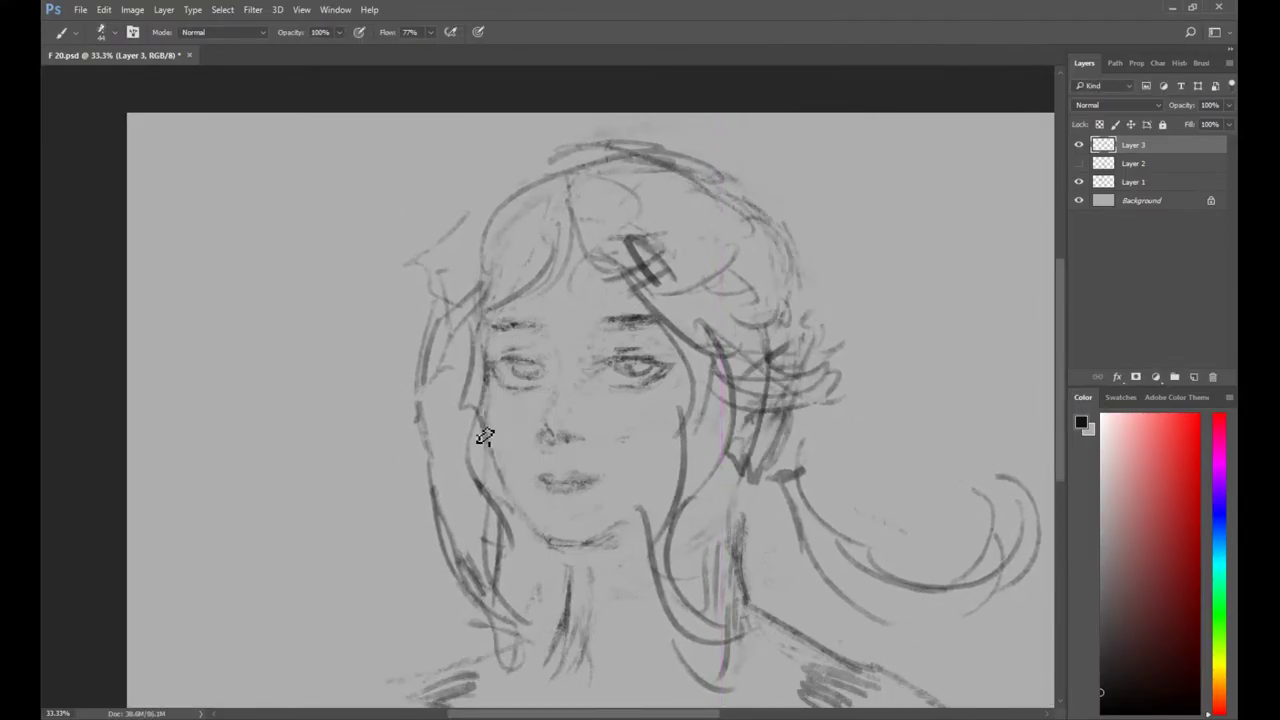
Lasso the far-side hair strands on Layer 3 and skew them 2.83 degrees horizontally so their lower ends move toward the neck.
{"action": "key", "text": "l"}
{"action": "mouse_move", "coordinate": [418, 305]}
{"action": "left_mouse_down"}
{"action": "mouse_move", "coordinate": [420, 480]}
{"action": "mouse_move", "coordinate": [535, 650]}
{"action": "mouse_move", "coordinate": [515, 420]}
{"action": "mouse_move", "coordinate": [420, 306]}
{"action": "left_mouse_up"}
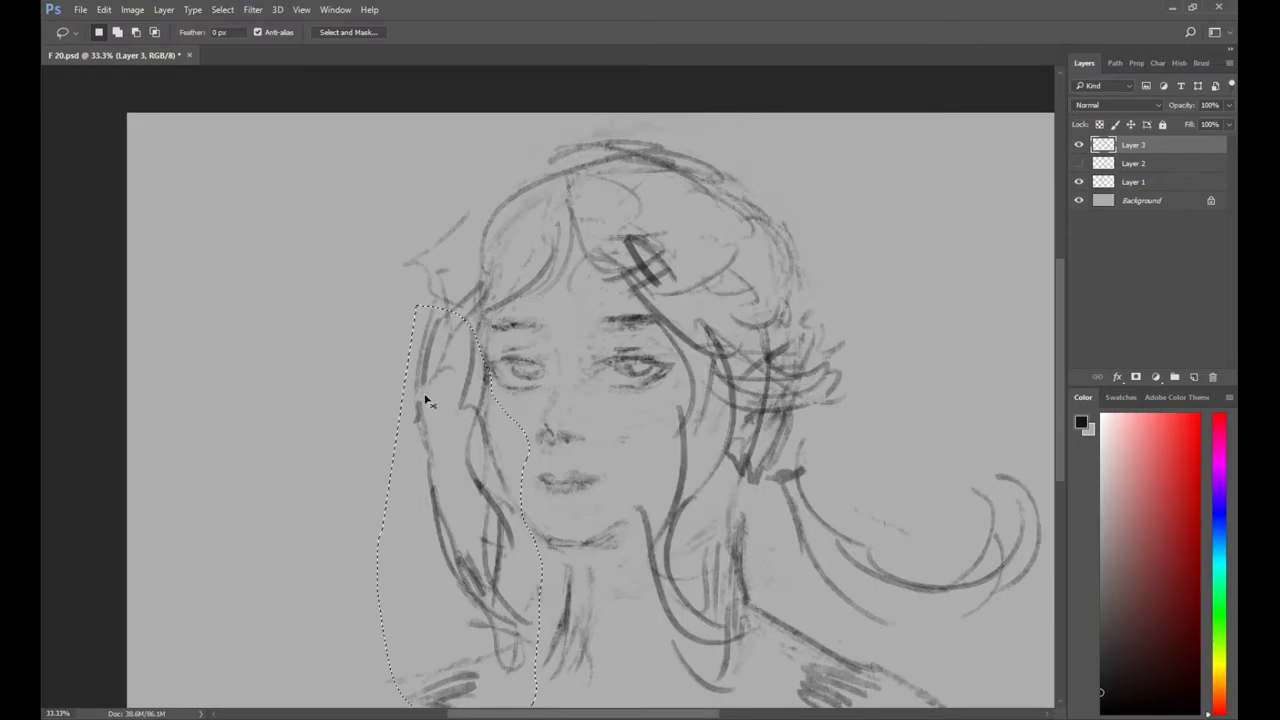
{"action": "key", "text": "ctrl+t"}
{"action": "scroll", "coordinate": [468, 560], "scroll_direction": "down", "scroll_amount": 3}
{"action": "left_click_drag", "start_coordinate": [458, 644], "coordinate": [477, 638]}
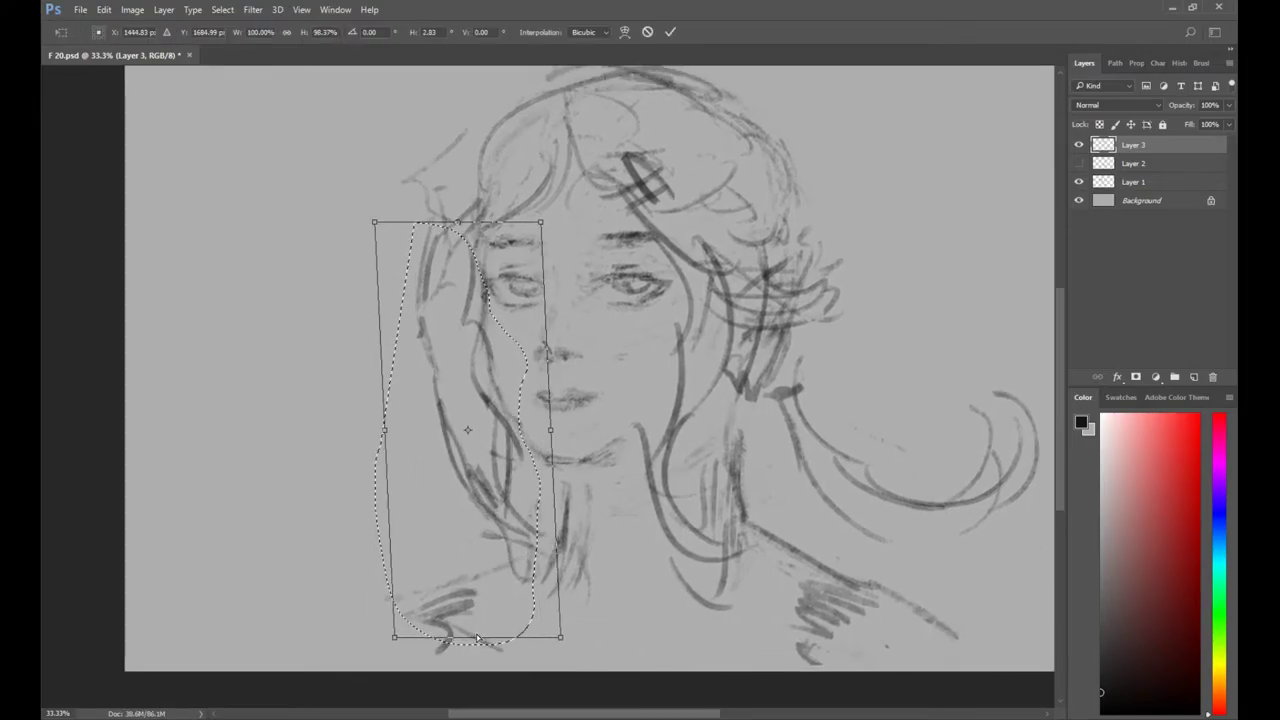
{"action": "key", "text": "Return"}
{"action": "key", "text": "ctrl+d"}
{"action": "left_click_drag", "start_coordinate": [621, 382], "coordinate": [633, 420]}
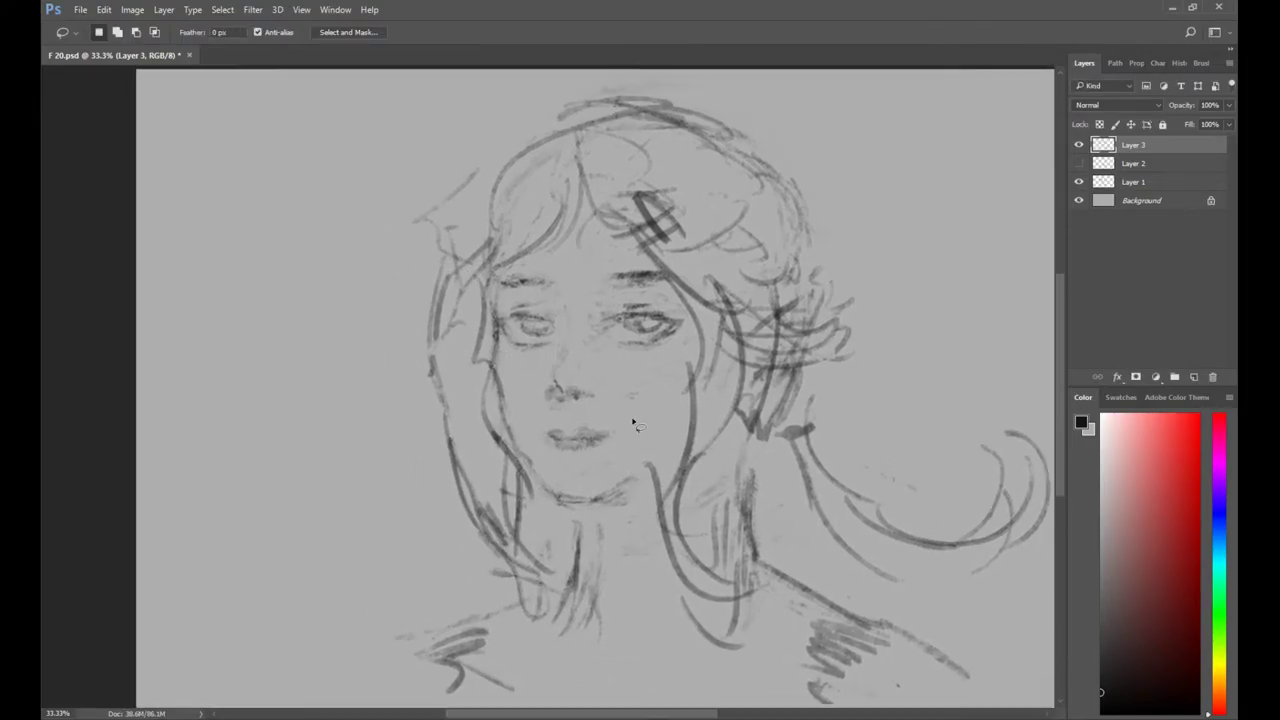
Hide the Layer 3 hair and adjust the far cheek and jaw outline on Layer 1 with Free Transform.
{"action": "left_click", "coordinate": [632, 424], "text": "ctrl"}
{"action": "left_click", "coordinate": [1079, 147]}
{"action": "left_click", "coordinate": [1133, 182]}
{"action": "left_click", "coordinate": [706, 400], "text": "alt"}
{"action": "left_click_drag", "start_coordinate": [524, 324], "coordinate": [512, 322]}
{"action": "key", "text": "ctrl+t"}
{"action": "left_click_drag", "start_coordinate": [598, 521], "coordinate": [603, 517]}
{"action": "key", "text": "Return"}
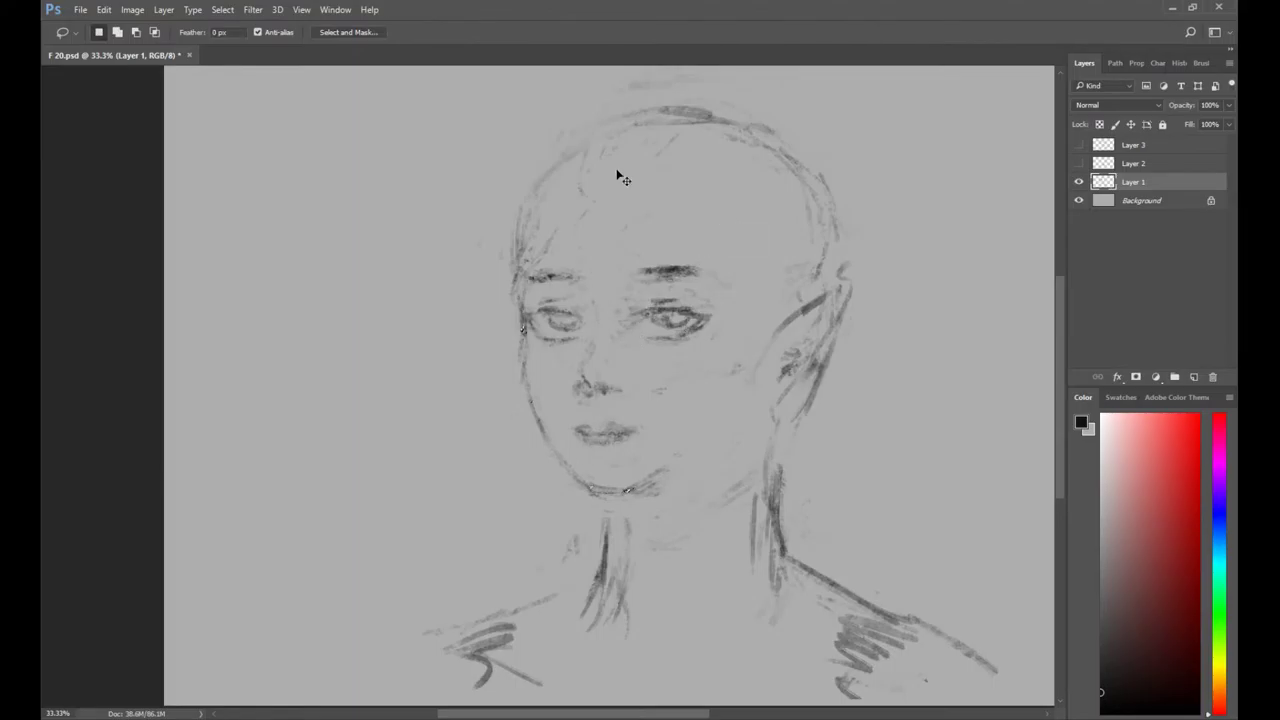
Shift the ear and back of the skull inward, and rework the cranium outline into a lower, lighter curve.
{"action": "mouse_move", "coordinate": [752, 312]}
{"action": "left_mouse_down"}
{"action": "mouse_move", "coordinate": [790, 462]}
{"action": "mouse_move", "coordinate": [748, 110]}
{"action": "mouse_move", "coordinate": [628, 196]}
{"action": "mouse_move", "coordinate": [748, 306]}
{"action": "left_mouse_up"}
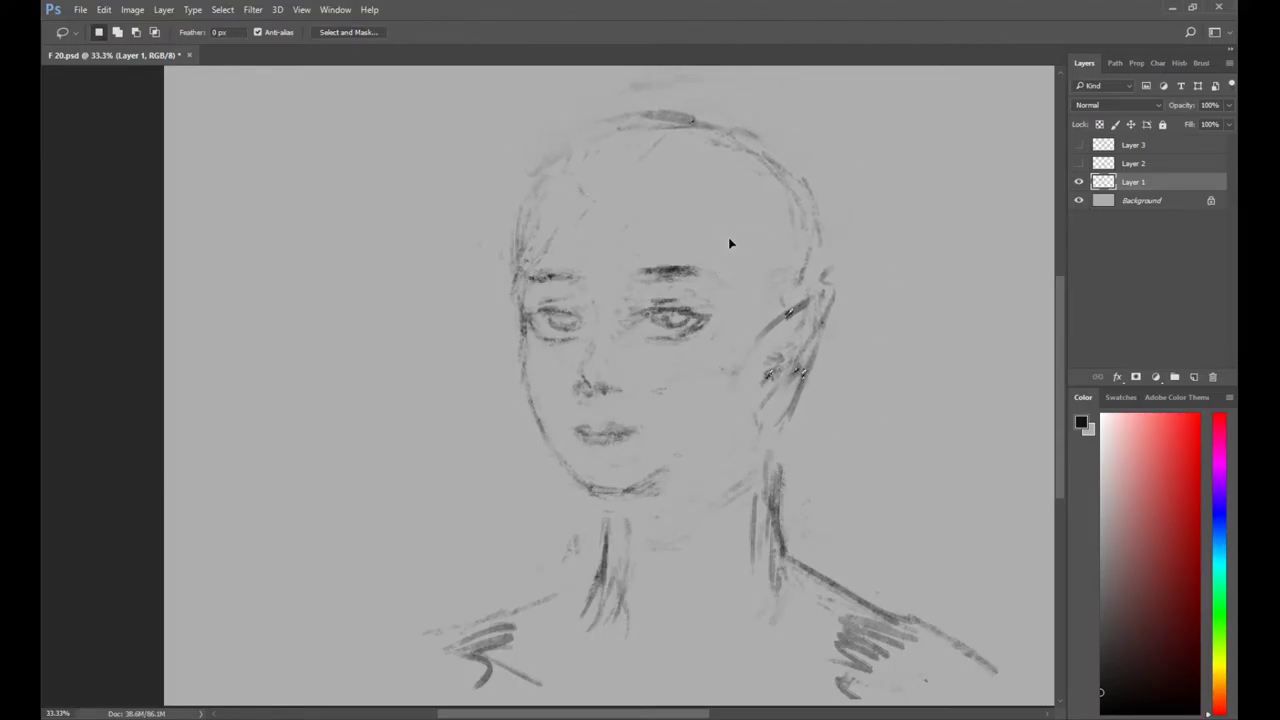
{"action": "key", "text": "e"}
{"action": "key", "text": "b"}
{"action": "key", "text": "e"}
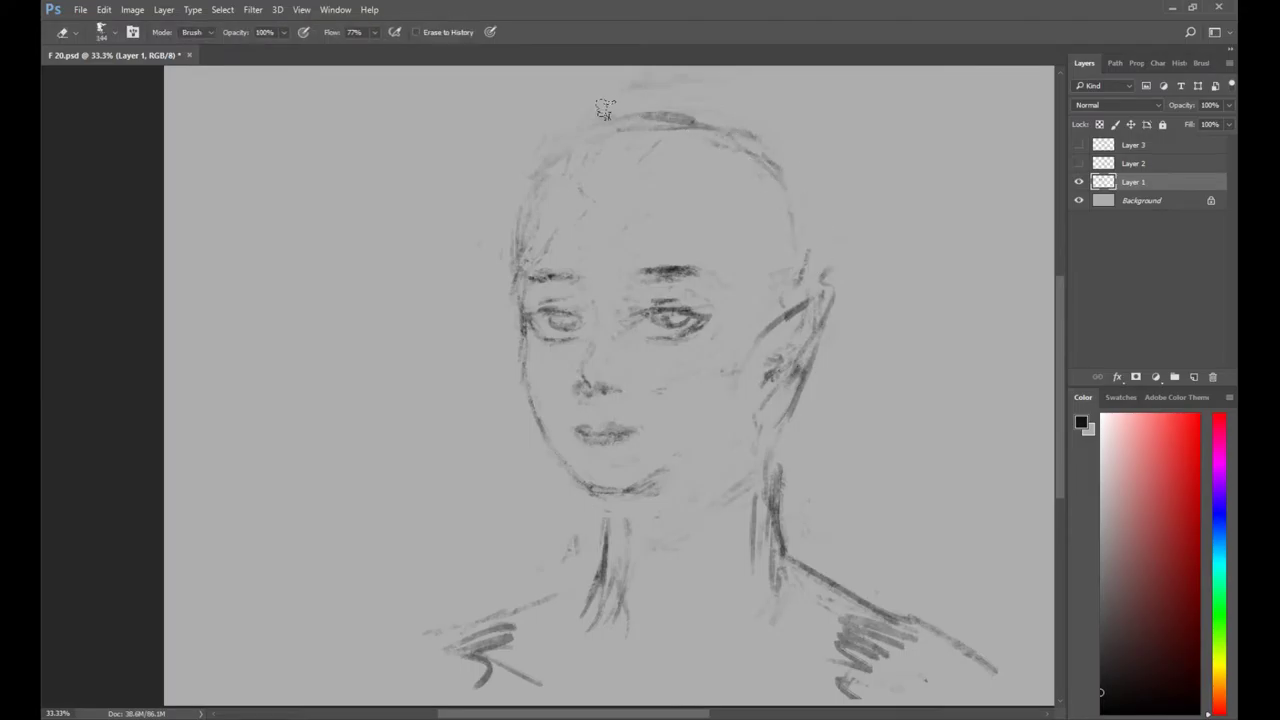
{"action": "key", "text": "b"}
{"action": "key", "text": "e"}
{"action": "key", "text": "b"}
{"action": "key", "text": "e"}
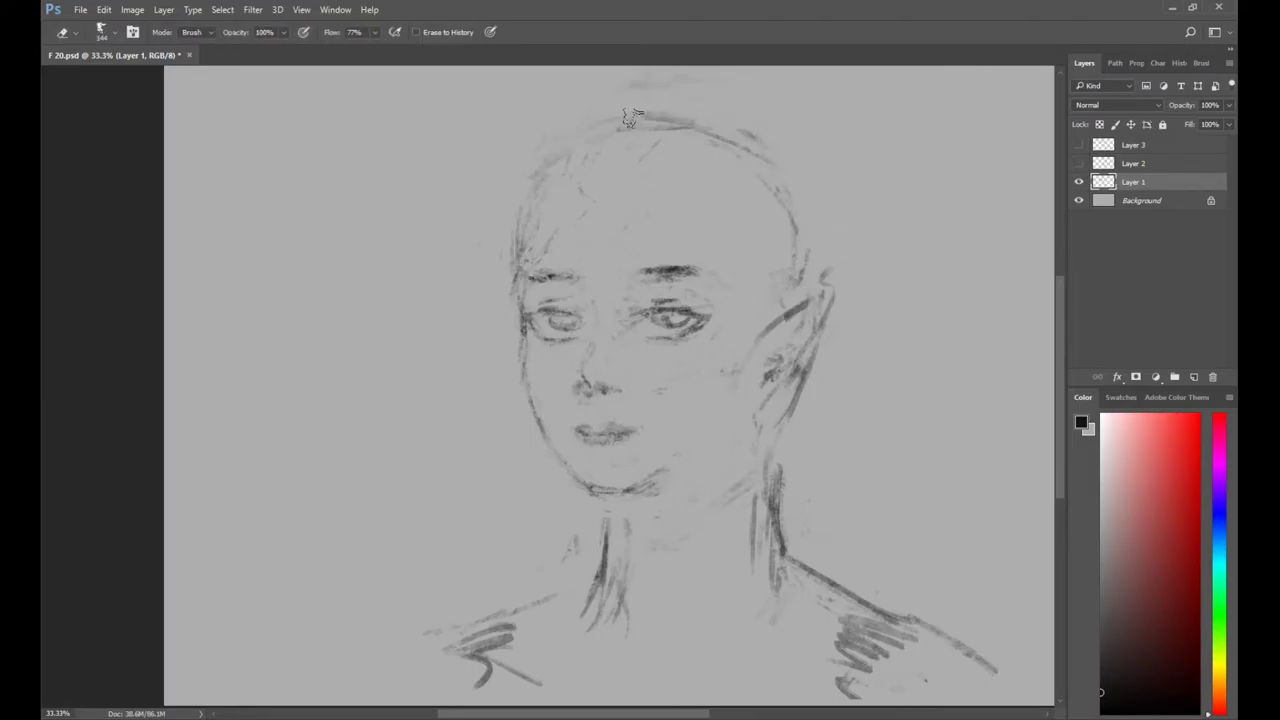
{"action": "key", "text": "b"}
{"action": "key", "text": "e"}
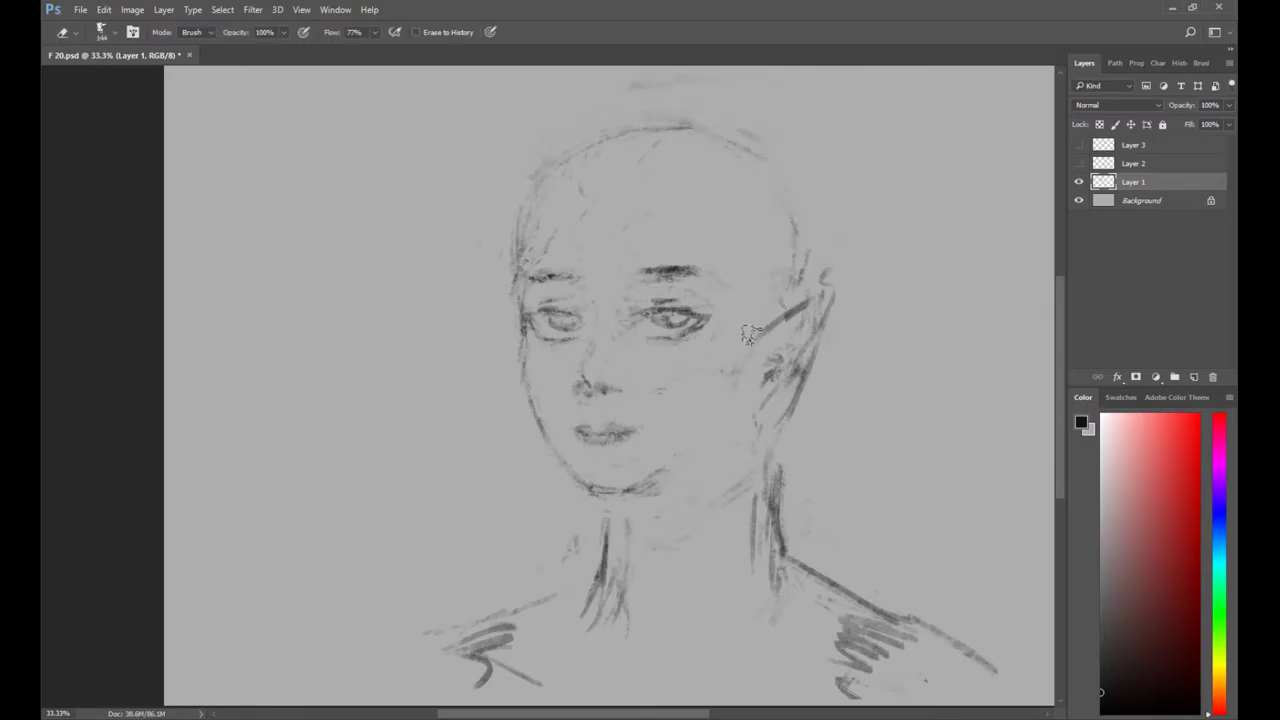
Lasso the ear and move it slightly inward toward the face.
{"action": "key", "text": "l"}
{"action": "mouse_move", "coordinate": [748, 334]}
{"action": "left_mouse_down"}
{"action": "mouse_move", "coordinate": [815, 430]}
{"action": "mouse_move", "coordinate": [768, 300]}
{"action": "mouse_move", "coordinate": [787, 315]}
{"action": "left_mouse_up"}
{"action": "key", "text": "ctrl+d"}
{"action": "key", "text": "e"}
Redraw the ear's upper edge, outer rim and lobe, and rework its inner folds.
{"action": "key", "text": "b"}
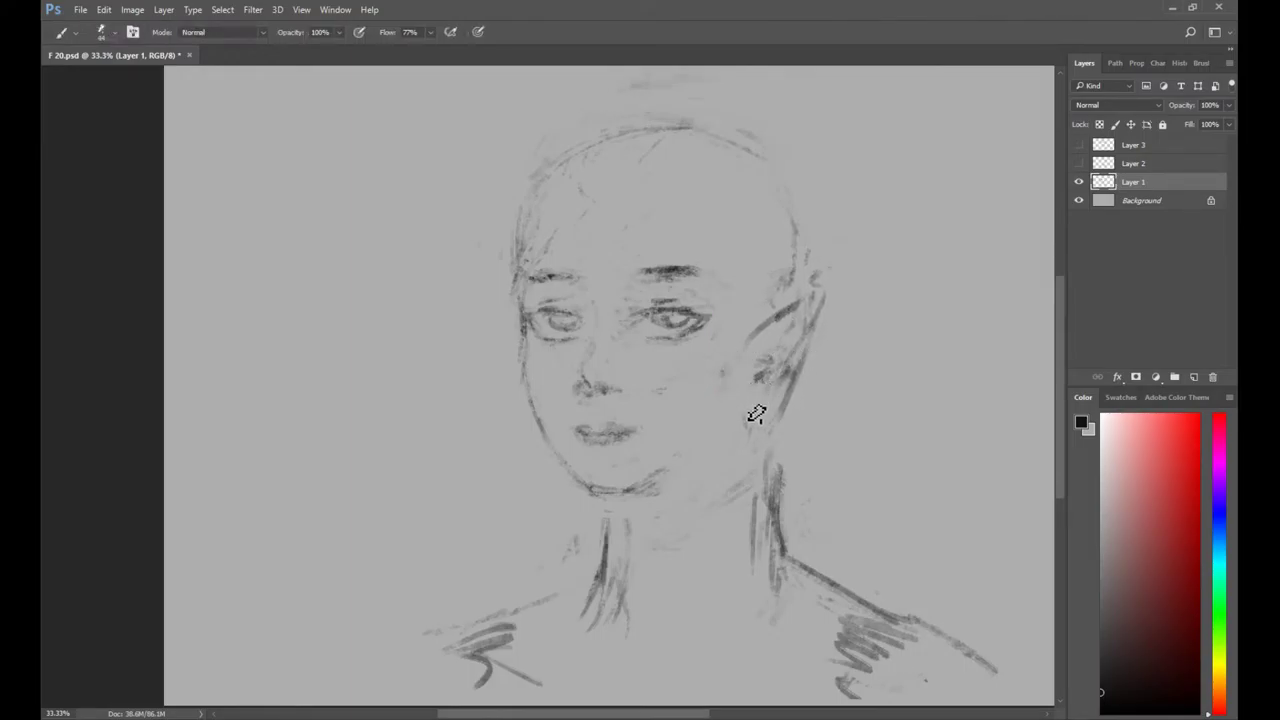
{"action": "left_click_drag", "start_coordinate": [766, 396], "coordinate": [791, 386]}
{"action": "left_click_drag", "start_coordinate": [757, 330], "coordinate": [824, 291]}
{"action": "left_click_drag", "start_coordinate": [824, 298], "coordinate": [798, 372]}
{"action": "key", "text": "e"}
{"action": "mouse_move", "coordinate": [790, 340]}
{"action": "left_mouse_down"}
{"action": "mouse_move", "coordinate": [775, 385]}
{"action": "mouse_move", "coordinate": [774, 369]}
{"action": "mouse_move", "coordinate": [783, 376]}
{"action": "left_mouse_up"}
{"action": "key", "text": "b"}
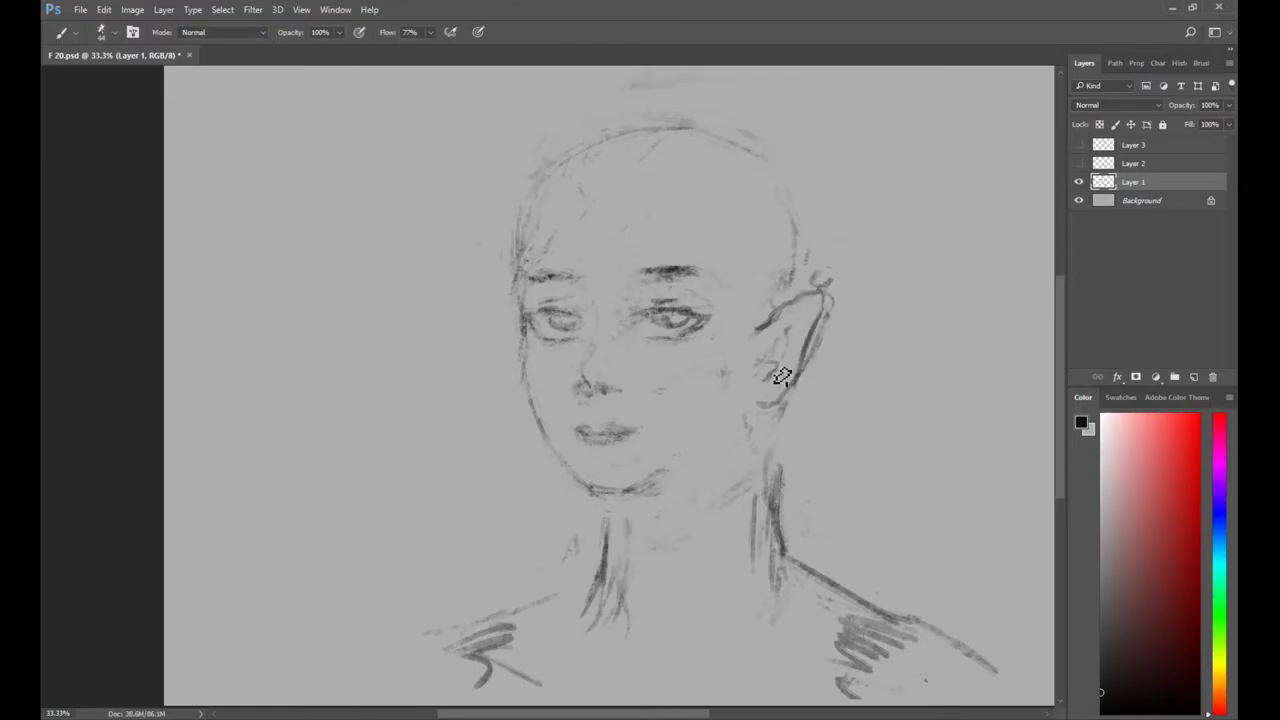
{"action": "key", "text": "e"}
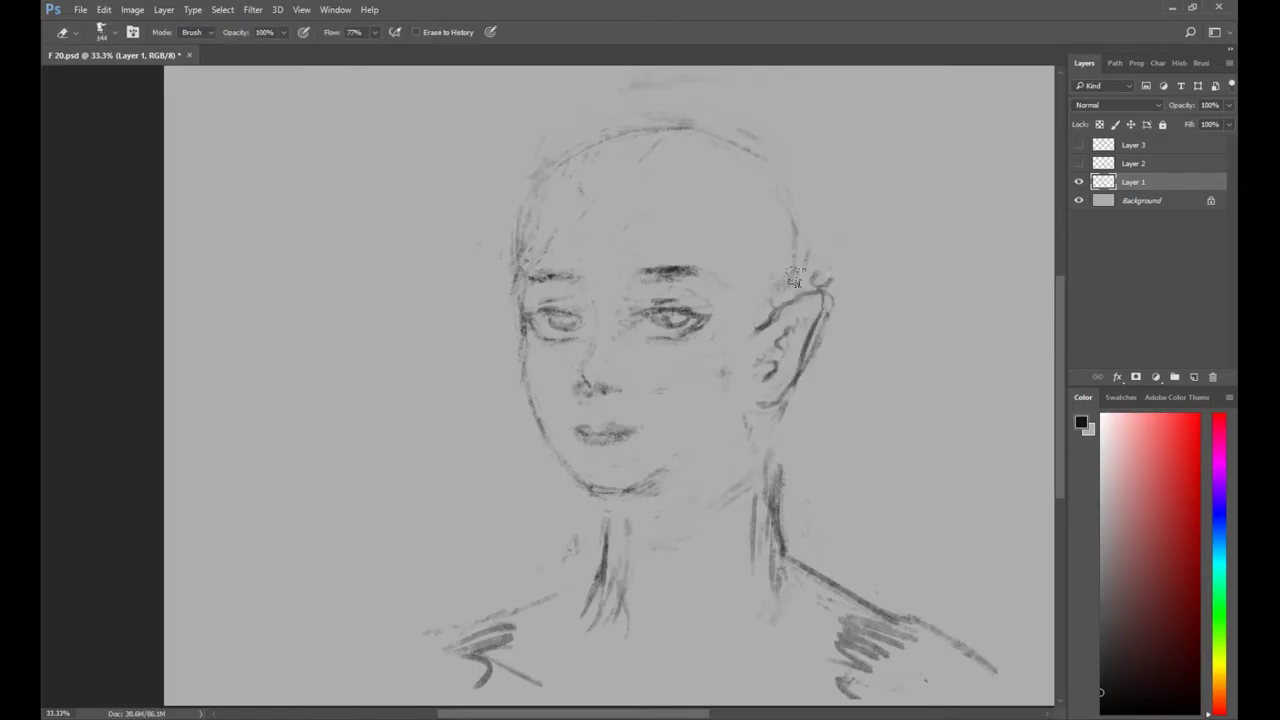
Redraw the back of the skull down to the ear, erasing the old contour and stray marks in front of the ear.
{"action": "key", "text": "b"}
{"action": "left_click_drag", "start_coordinate": [799, 240], "coordinate": [819, 284]}
{"action": "key", "text": "e"}
{"action": "left_click_drag", "start_coordinate": [791, 209], "coordinate": [788, 270]}
{"action": "key", "text": "b"}
{"action": "key", "text": "e"}
{"action": "mouse_move", "coordinate": [777, 359]}
{"action": "left_mouse_down"}
{"action": "mouse_move", "coordinate": [751, 377]}
{"action": "mouse_move", "coordinate": [771, 415]}
{"action": "mouse_move", "coordinate": [745, 391]}
{"action": "left_mouse_up"}
{"action": "key", "text": "b"}
Erase the old far-side neck line and redraw it from beneath the chin down to the collar area.
{"action": "key", "text": "e"}
{"action": "left_click_drag", "start_coordinate": [598, 526], "coordinate": [601, 580]}
{"action": "key", "text": "b"}
{"action": "left_click_drag", "start_coordinate": [592, 497], "coordinate": [597, 584]}
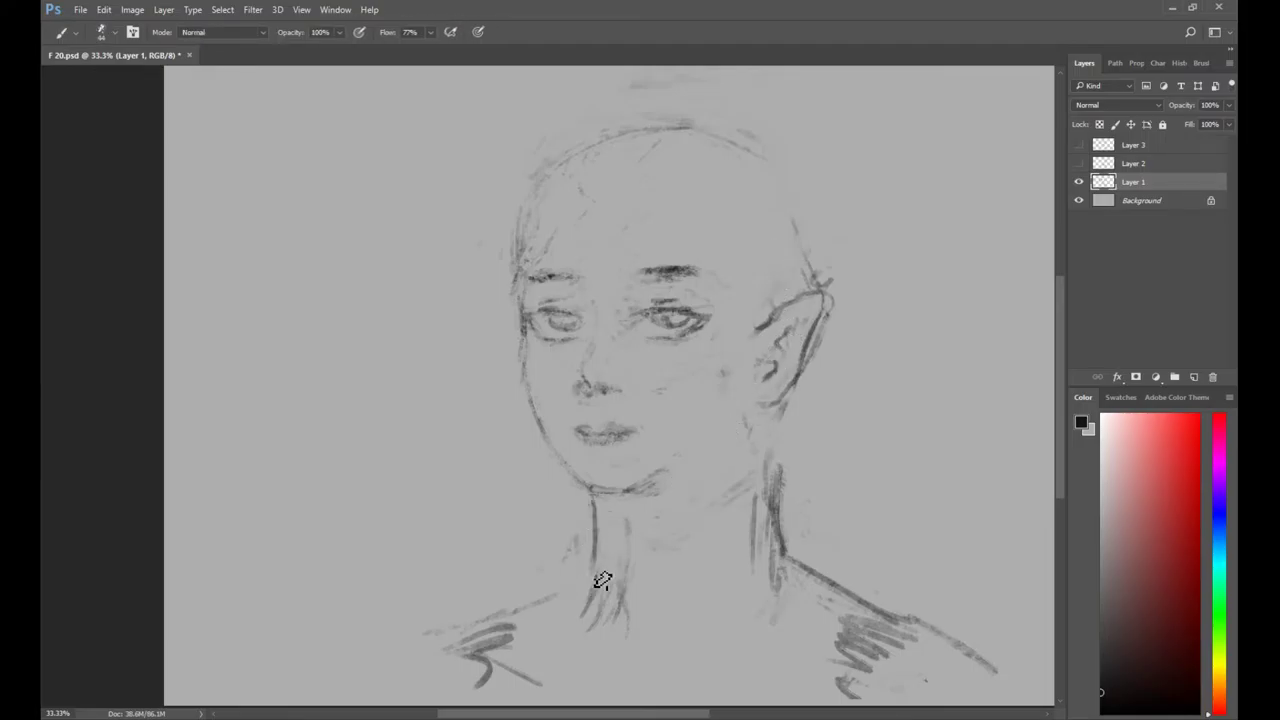
{"action": "key", "text": "e"}
{"action": "left_click_drag", "start_coordinate": [585, 497], "coordinate": [593, 562]}
{"action": "key", "text": "b"}
{"action": "mouse_move", "coordinate": [584, 487]}
{"action": "left_mouse_down"}
{"action": "mouse_move", "coordinate": [596, 572]}
{"action": "mouse_move", "coordinate": [572, 612]}
{"action": "mouse_move", "coordinate": [603, 616]}
{"action": "left_mouse_up"}
Erase the heavy near-side neck strokes and redraw the neck contour from below the ear to the shoulder.
{"action": "key", "text": "e"}
{"action": "mouse_move", "coordinate": [775, 455]}
{"action": "left_mouse_down"}
{"action": "mouse_move", "coordinate": [769, 548]}
{"action": "mouse_move", "coordinate": [756, 546]}
{"action": "left_mouse_up"}
{"action": "key", "text": "b"}
{"action": "left_click_drag", "start_coordinate": [756, 500], "coordinate": [777, 582]}
{"action": "left_click_drag", "start_coordinate": [781, 530], "coordinate": [802, 585]}
{"action": "left_click_drag", "start_coordinate": [772, 506], "coordinate": [787, 560]}
{"action": "key", "text": "e"}
{"action": "left_click_drag", "start_coordinate": [754, 462], "coordinate": [757, 510]}
{"action": "key", "text": "b"}
{"action": "left_click_drag", "start_coordinate": [768, 426], "coordinate": [757, 510]}
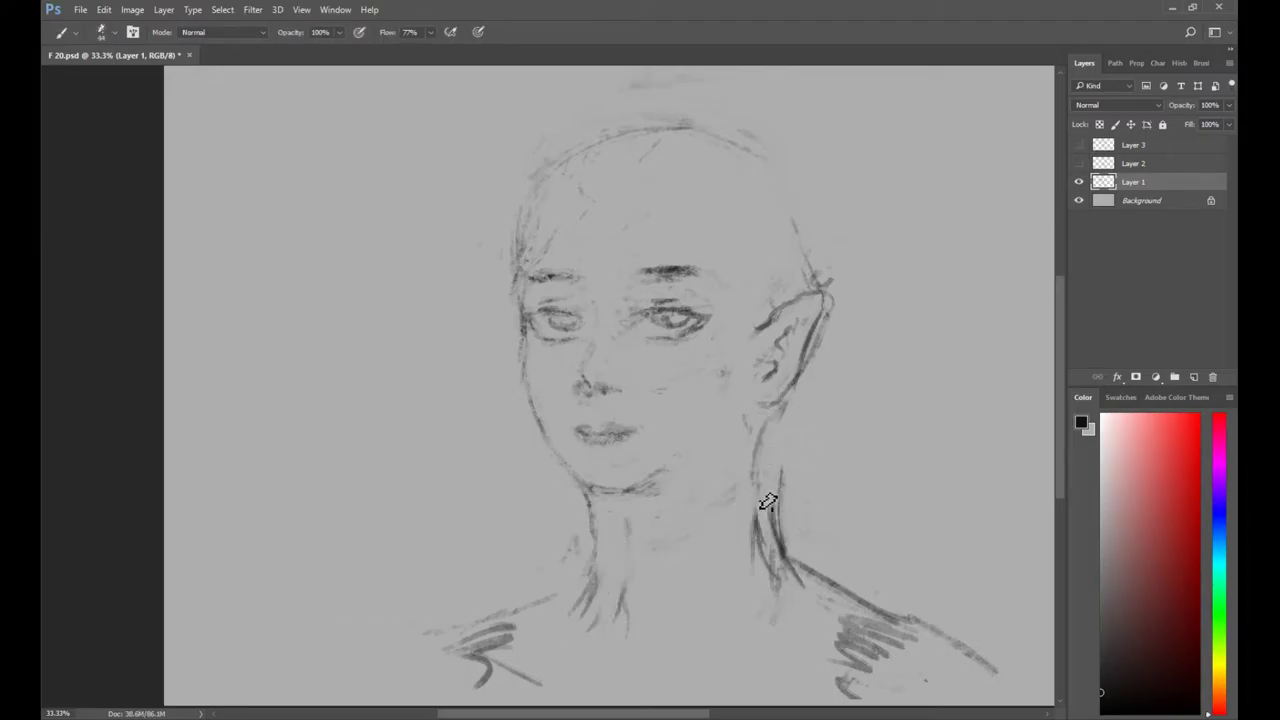
Narrow the lassoed ear with Free Transform and touch up its rim and inner folds.
{"action": "key", "text": "l"}
{"action": "left_click_drag", "start_coordinate": [832, 282], "coordinate": [838, 290]}
{"action": "key", "text": "ctrl+t"}
{"action": "mouse_move", "coordinate": [834, 320]}
{"action": "left_mouse_down"}
{"action": "mouse_move", "coordinate": [795, 350]}
{"action": "mouse_move", "coordinate": [784, 391]}
{"action": "mouse_move", "coordinate": [789, 381]}
{"action": "left_mouse_up"}
{"action": "key", "text": "Return"}
{"action": "key", "text": "e"}
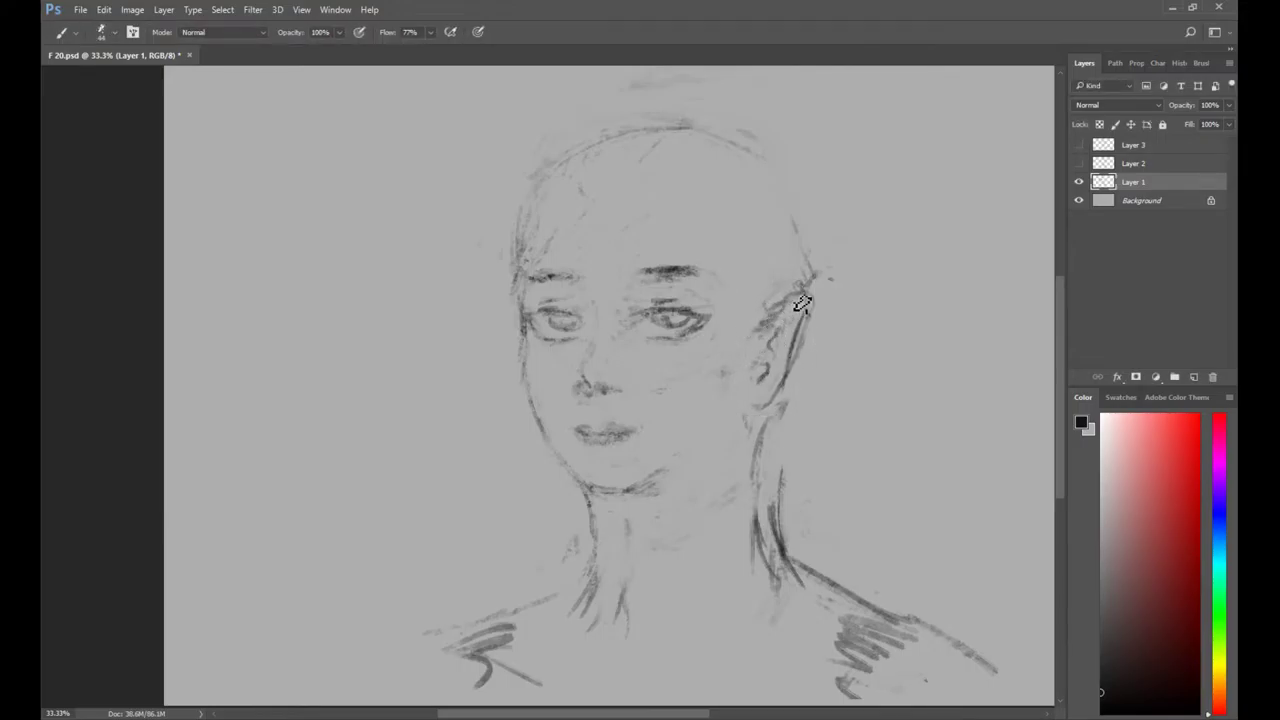
{"action": "left_click_drag", "start_coordinate": [780, 338], "coordinate": [772, 349]}
{"action": "key", "text": "e"}
{"action": "left_click_drag", "start_coordinate": [811, 308], "coordinate": [797, 362]}
{"action": "key", "text": "b"}
Save the portrait file.
{"action": "key", "text": "z"}
{"action": "left_click", "coordinate": [633, 339]}
{"action": "key", "text": "l"}
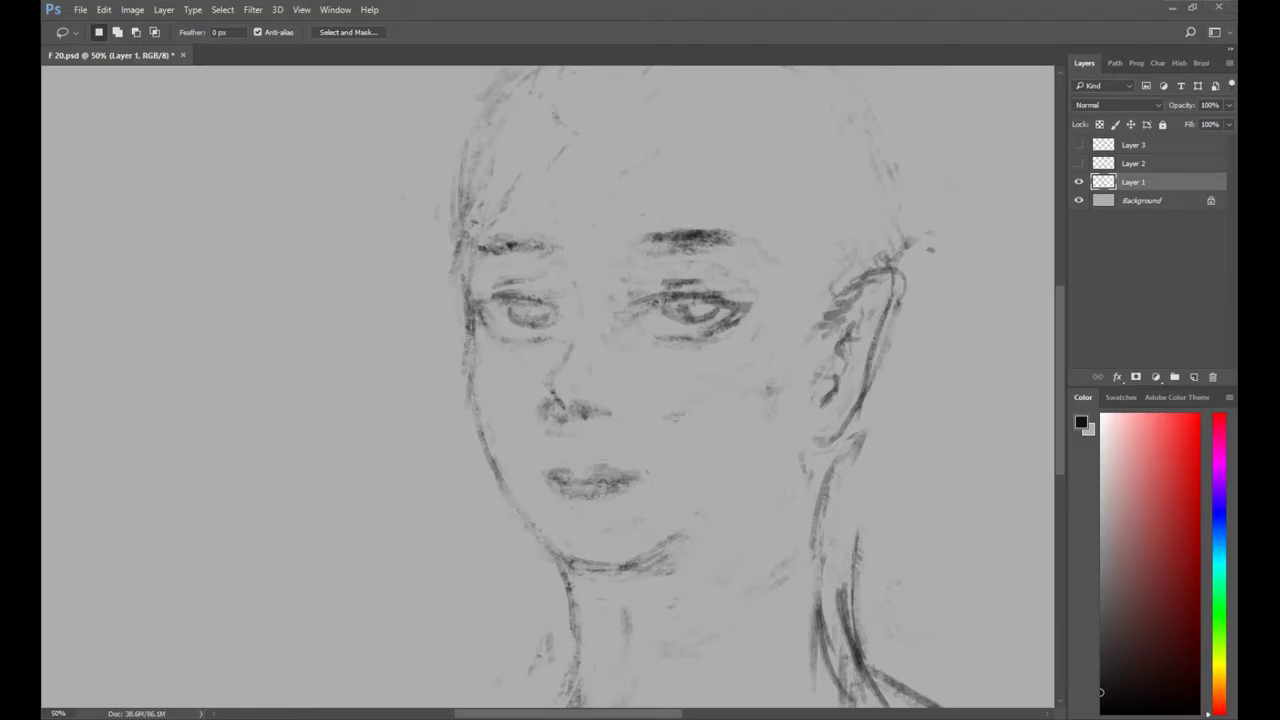
{"action": "key", "text": "ctrl+s"}
{"action": "key", "text": "z"}
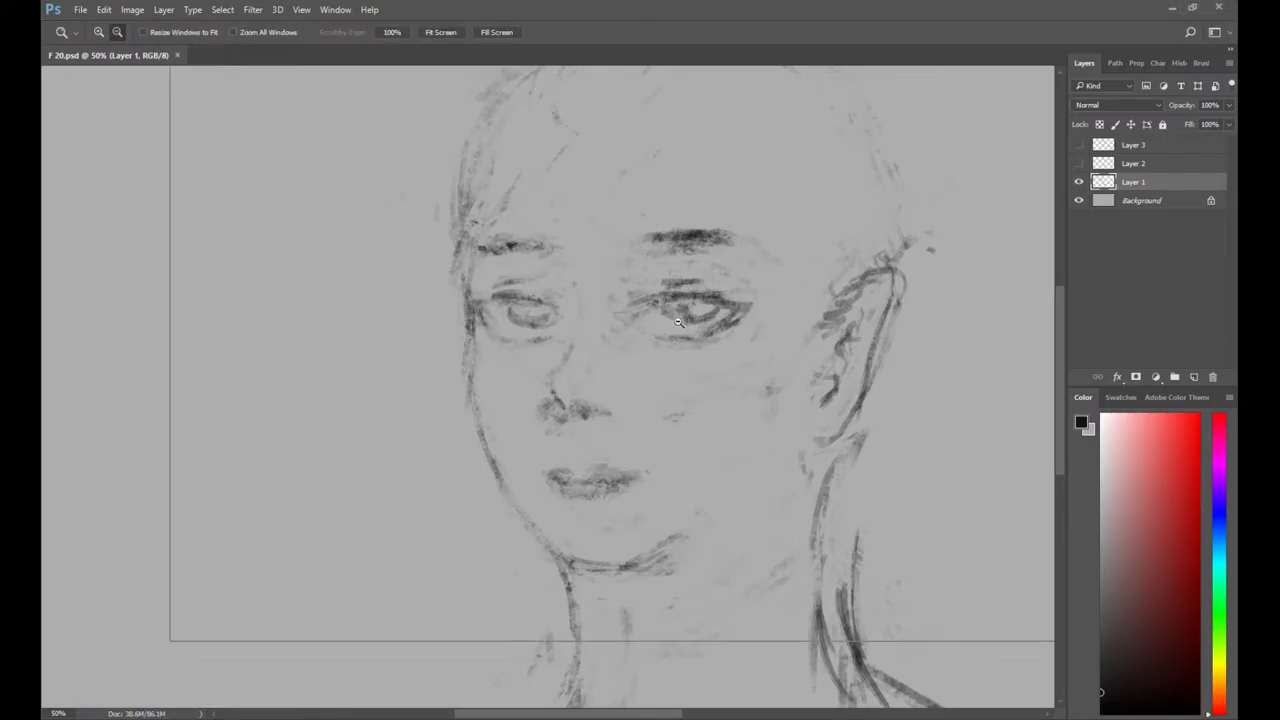
{"action": "left_click", "coordinate": [677, 323], "text": "alt"}
{"action": "left_click_drag", "start_coordinate": [677, 326], "coordinate": [645, 328]}
{"action": "key", "text": "l"}
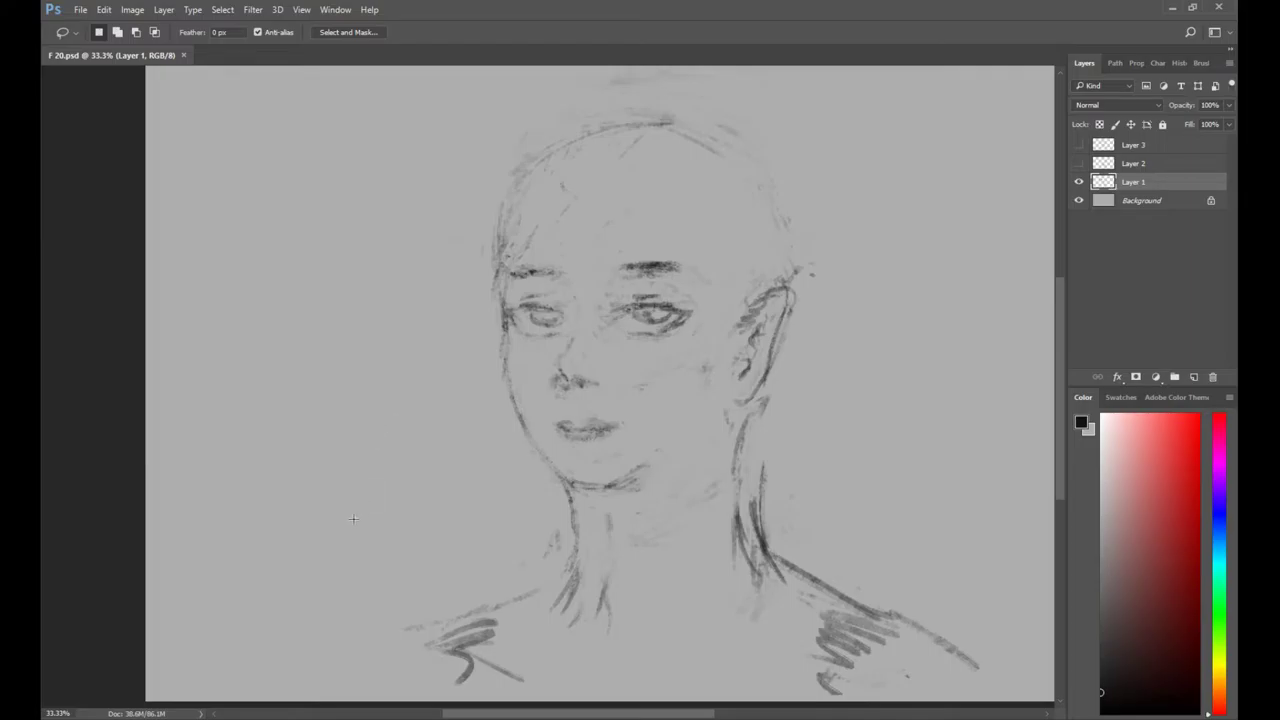
Toggle the last edit to the face and clean up the far neck line beneath the jaw.
{"action": "key", "text": "ctrl+z"}
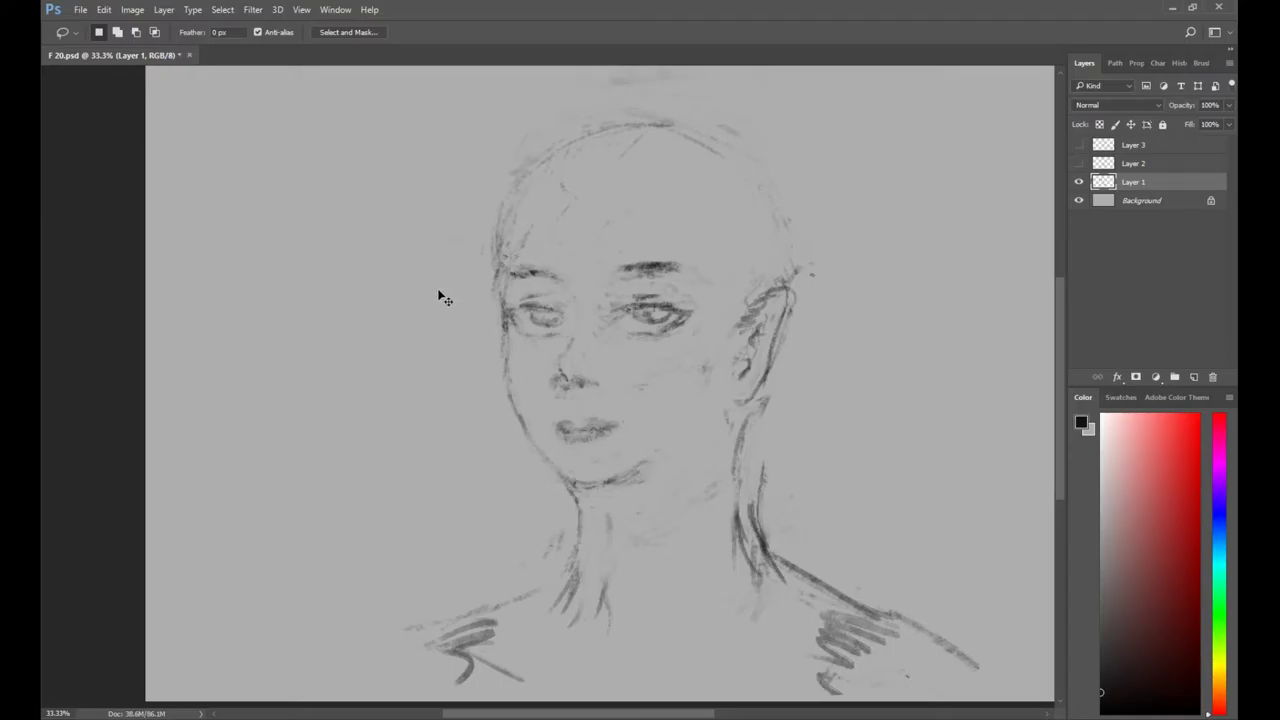
{"action": "key", "text": "ctrl+z"}
{"action": "key", "text": "ctrl+z"}
{"action": "key", "text": "e"}
{"action": "left_click_drag", "start_coordinate": [615, 434], "coordinate": [576, 414]}
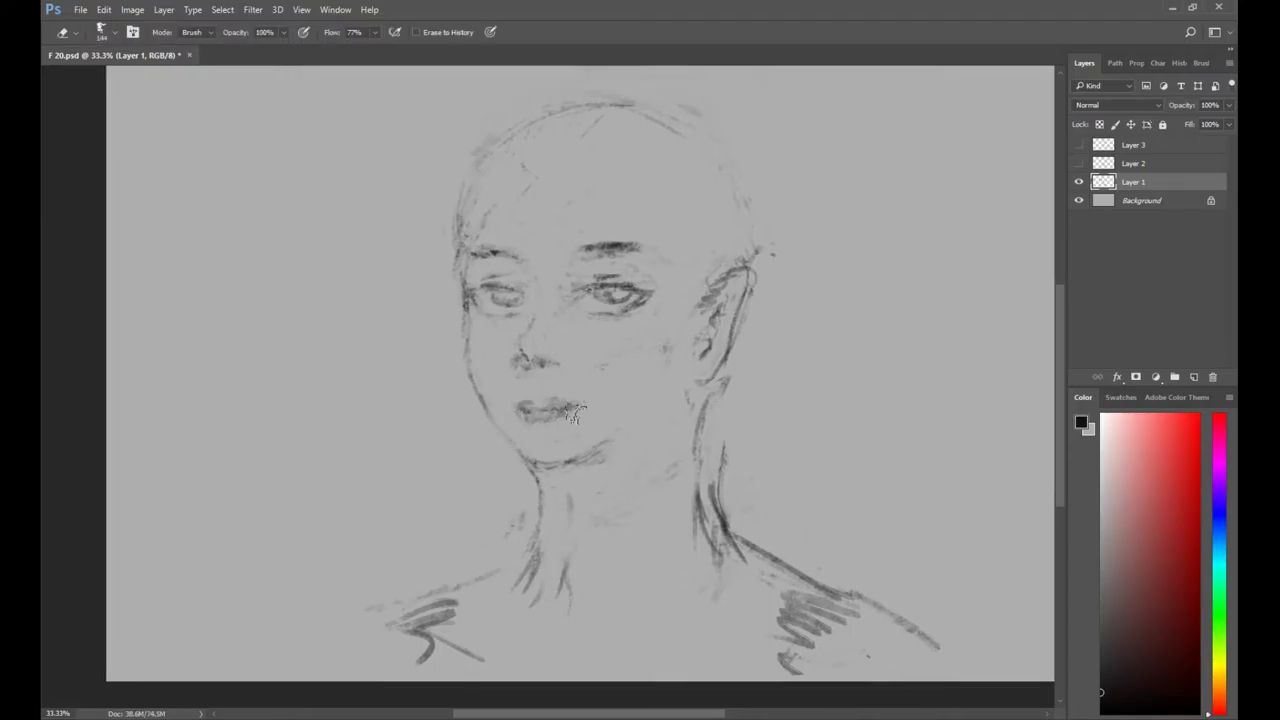
{"action": "left_click_drag", "start_coordinate": [528, 478], "coordinate": [527, 538]}
{"action": "key", "text": "b"}
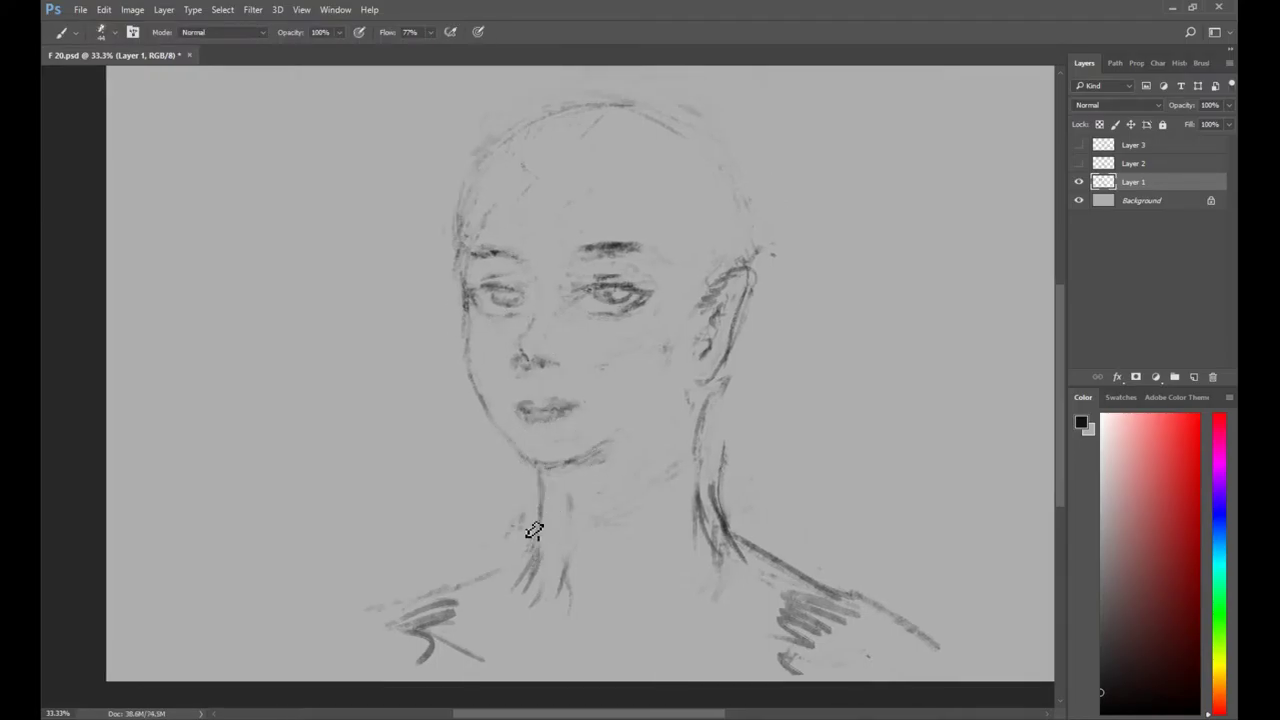
Erase the doubled lines below the ear and along the near side of the neck, and sketch faint strokes at the temple.
{"action": "key", "text": "e"}
{"action": "left_click_drag", "start_coordinate": [724, 448], "coordinate": [711, 536]}
{"action": "left_click_drag", "start_coordinate": [724, 384], "coordinate": [709, 448]}
{"action": "key", "text": "b"}
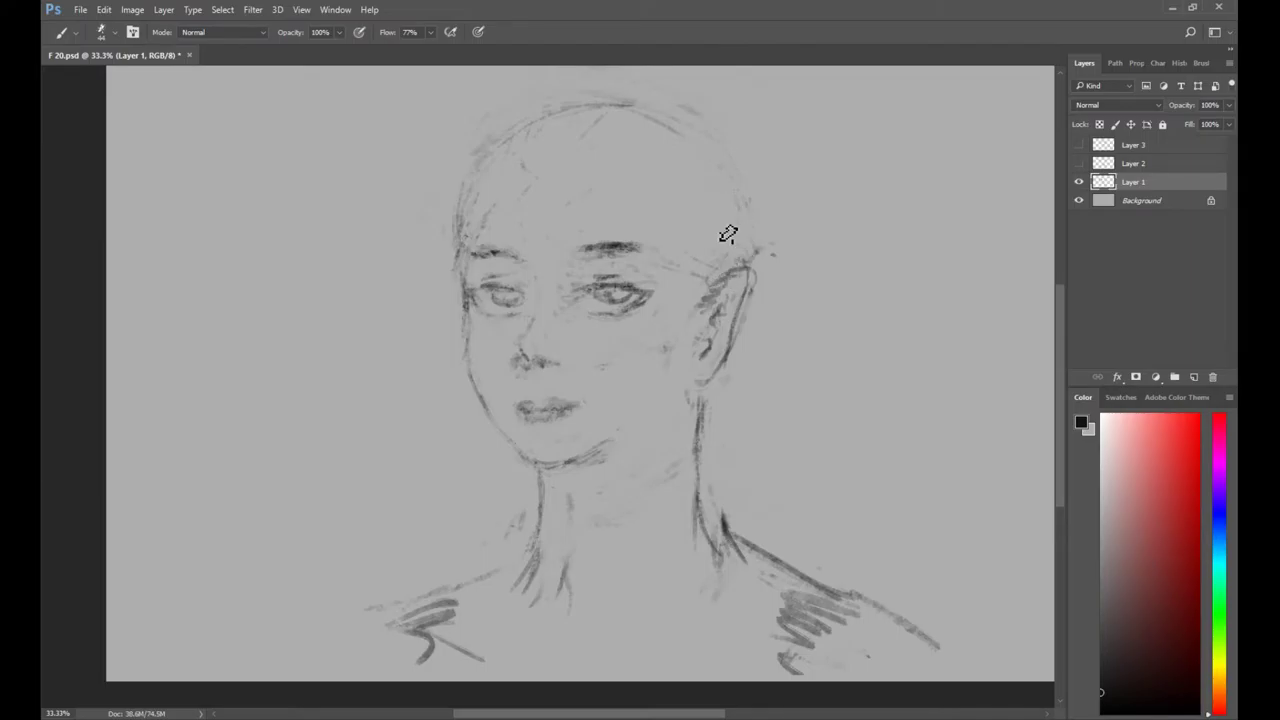
Scale down the selected eyes and eyebrows slightly with Free Transform and clear the selection.
{"action": "key", "text": "ctrl+space"}
{"action": "left_click", "coordinate": [604, 341], "text": "ctrl"}
{"action": "left_click_drag", "start_coordinate": [663, 314], "coordinate": [662, 425]}
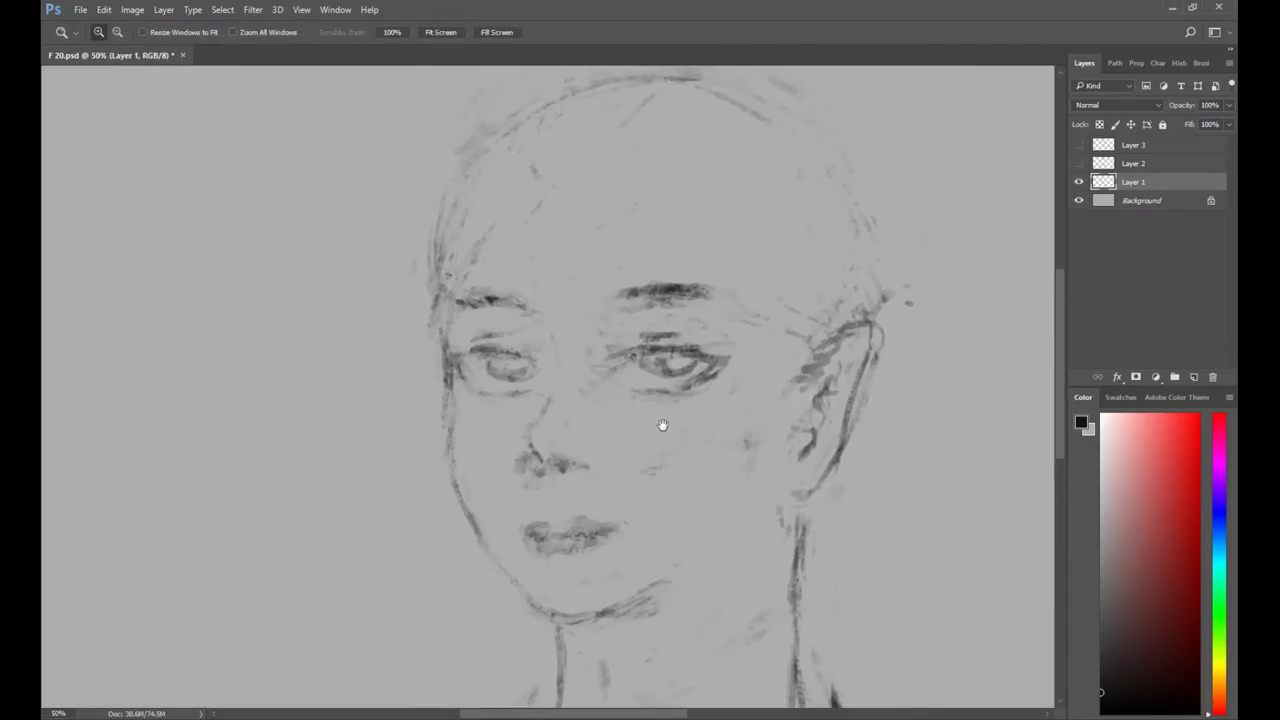
{"action": "key", "text": "ctrl+t"}
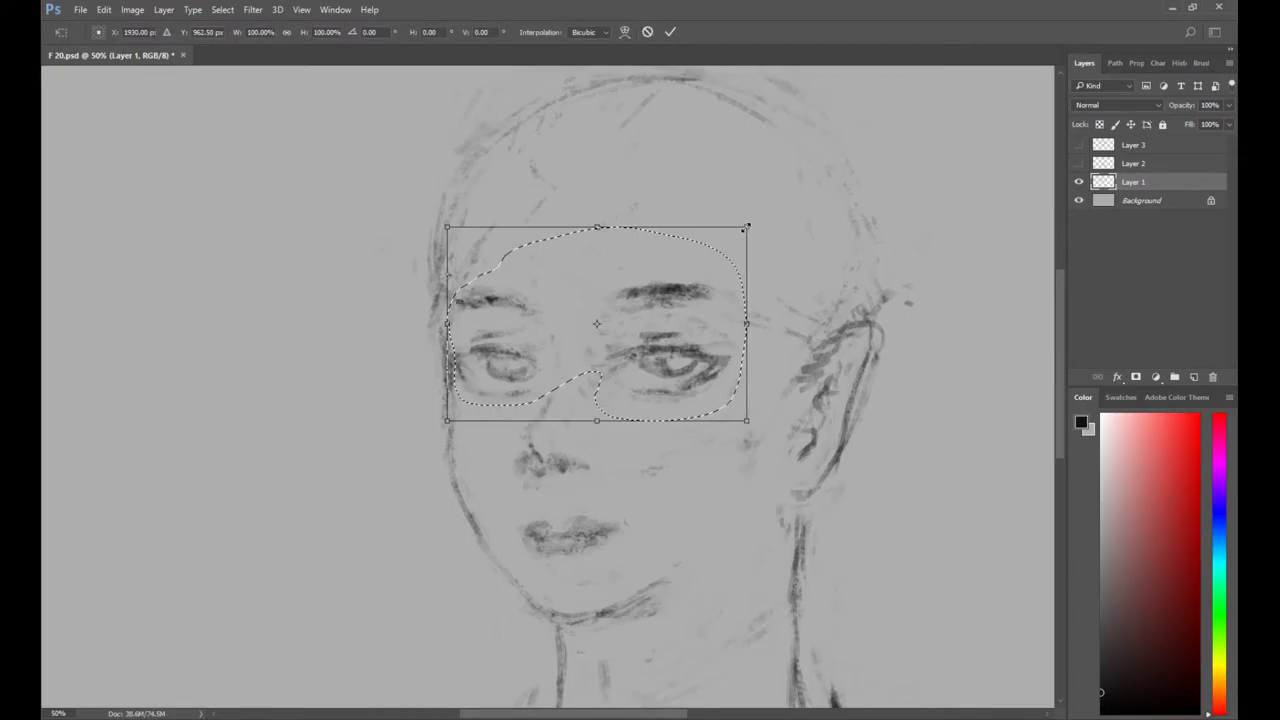
{"action": "left_click_drag", "start_coordinate": [748, 227], "coordinate": [729, 240]}
{"action": "key", "text": "Return"}
{"action": "key", "text": "ctrl+d"}
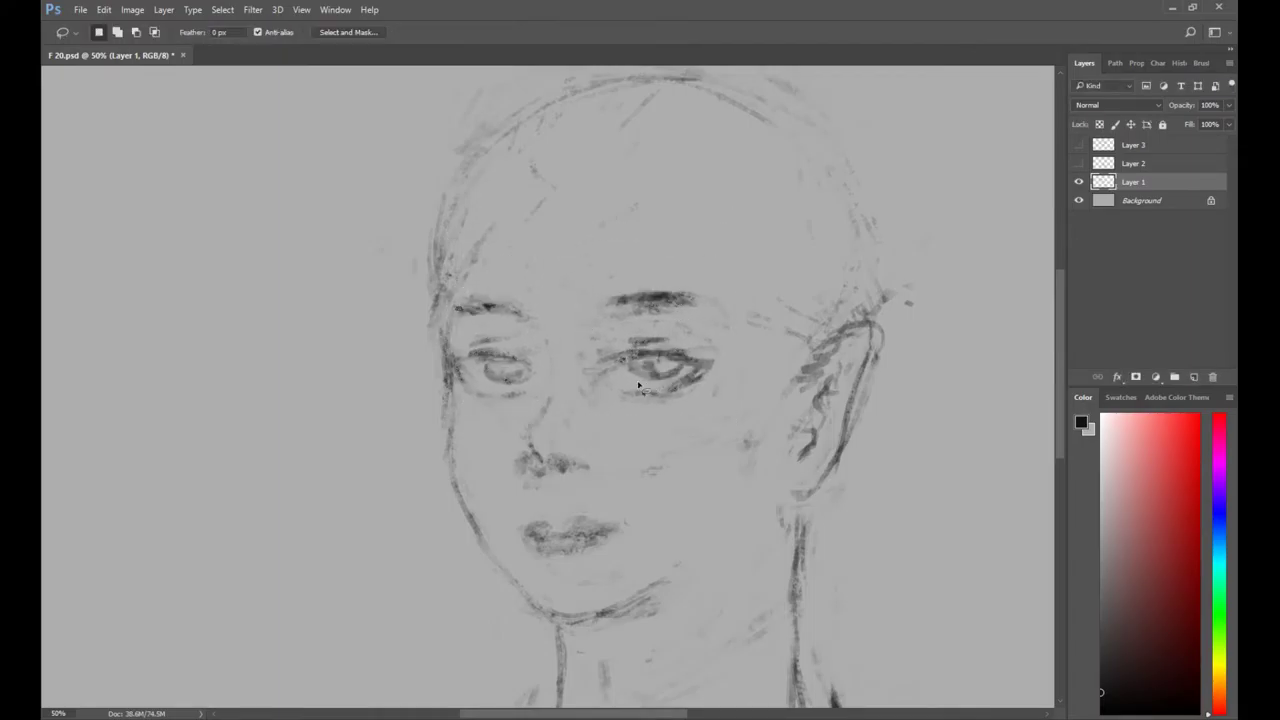
{"action": "key", "text": "e"}
{"action": "key", "text": "z"}
{"action": "left_click_drag", "start_coordinate": [642, 387], "coordinate": [643, 378]}
{"action": "key", "text": "z"}
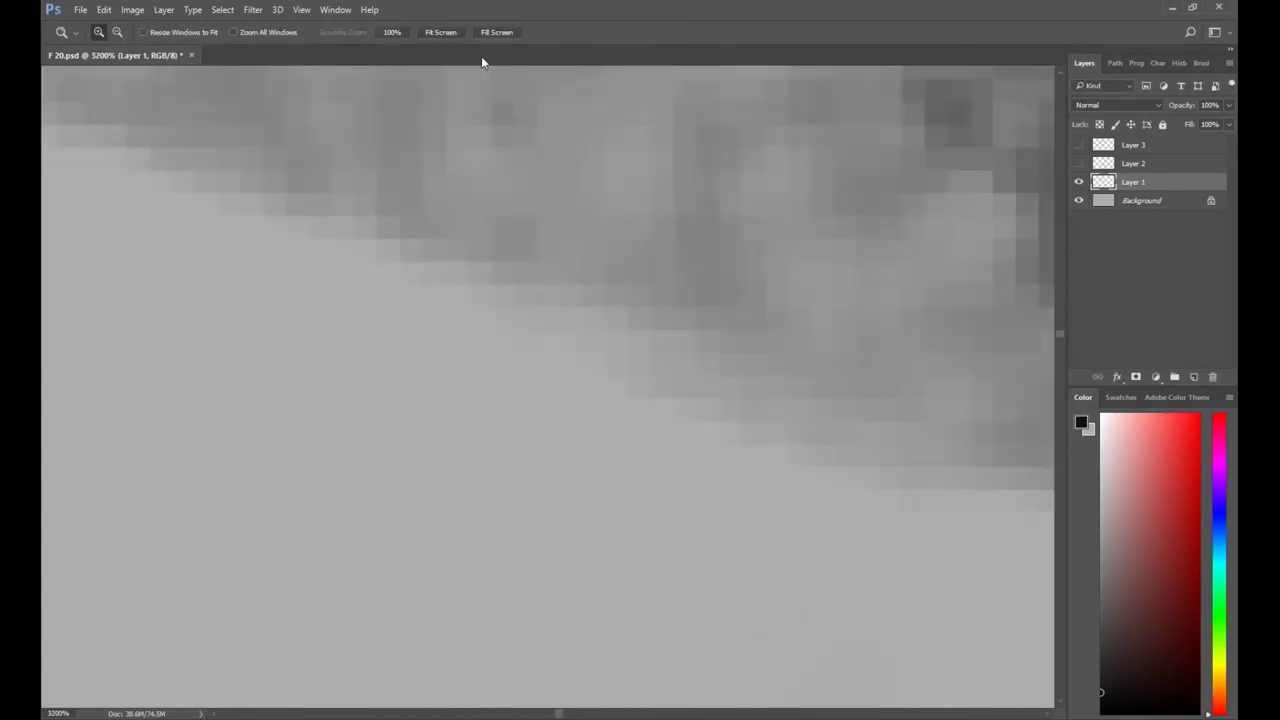
{"action": "left_click", "coordinate": [452, 32]}
{"action": "left_click", "coordinate": [378, 368]}
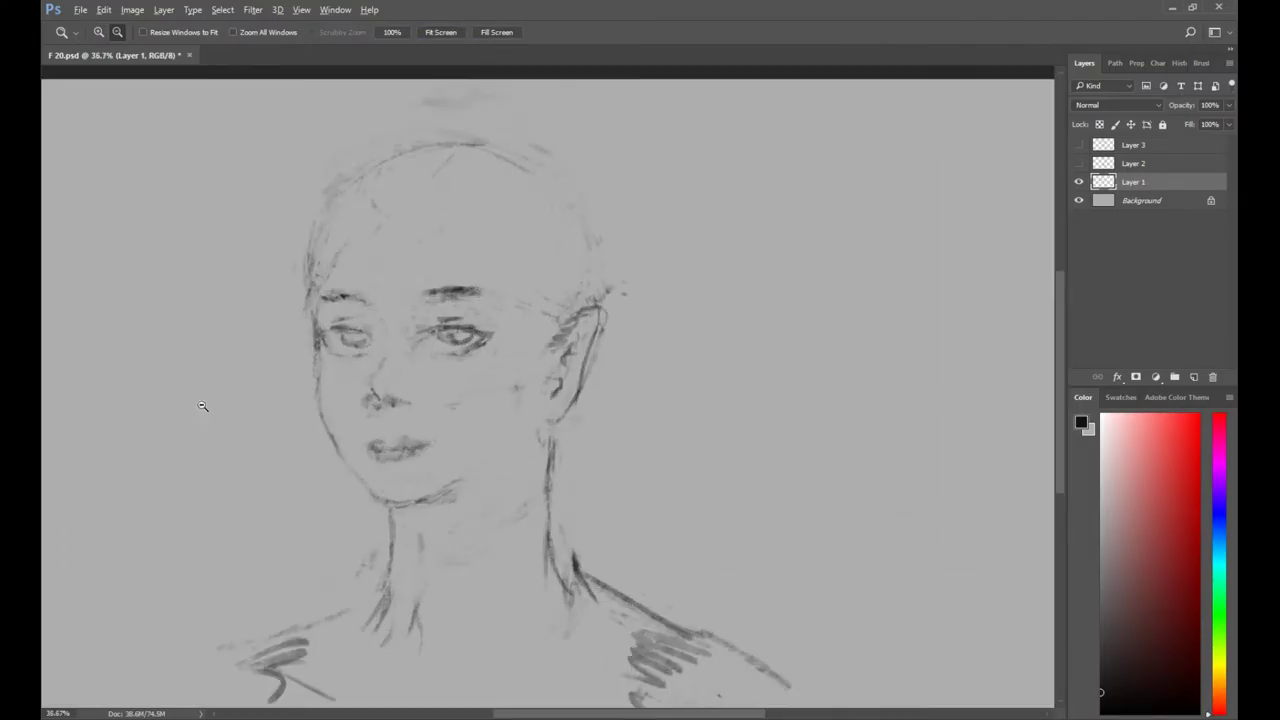
{"action": "left_click_drag", "start_coordinate": [690, 368], "coordinate": [733, 423]}
{"action": "key", "text": "e"}
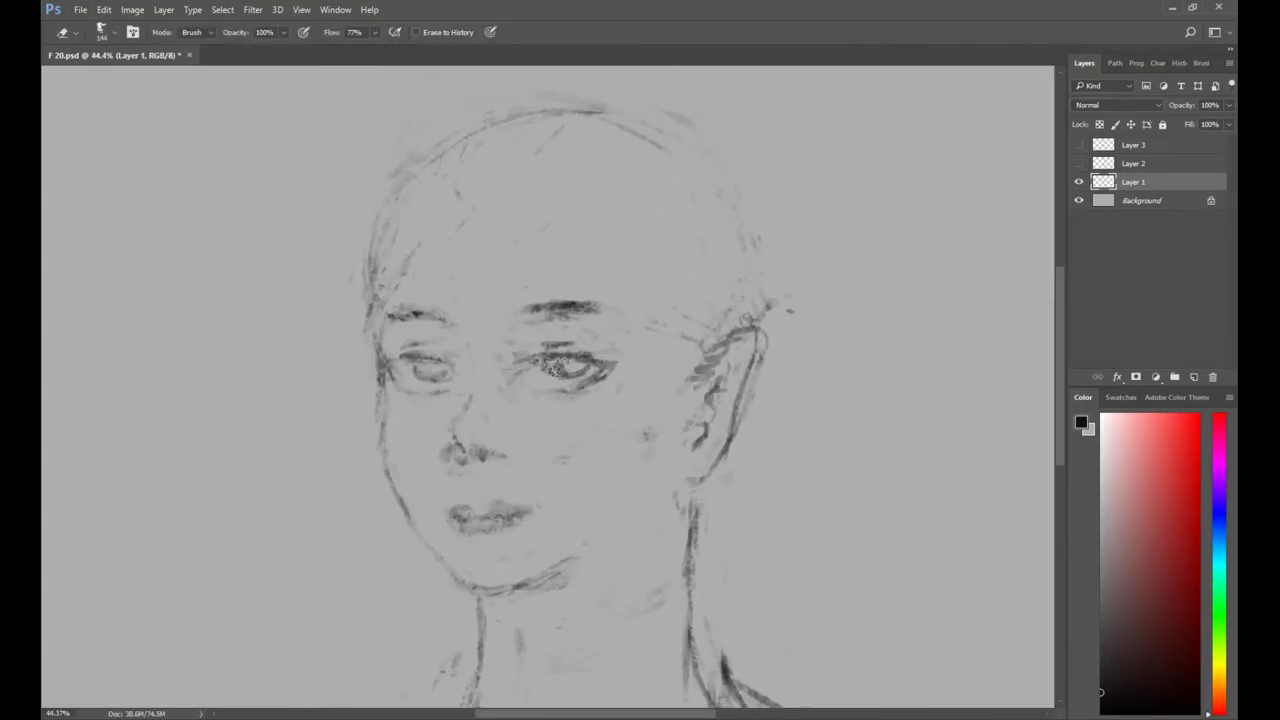
Darken the iris of the near eye, shade the lips as a solid shape and tidy their outer corners.
{"action": "key", "text": "b"}
{"action": "left_click_drag", "start_coordinate": [558, 370], "coordinate": [572, 372]}
{"action": "mouse_move", "coordinate": [480, 523]}
{"action": "left_mouse_down"}
{"action": "mouse_move", "coordinate": [474, 533]}
{"action": "mouse_move", "coordinate": [517, 521]}
{"action": "mouse_move", "coordinate": [466, 531]}
{"action": "mouse_move", "coordinate": [517, 534]}
{"action": "mouse_move", "coordinate": [508, 527]}
{"action": "mouse_move", "coordinate": [524, 506]}
{"action": "left_mouse_up"}
{"action": "key", "text": "e"}
{"action": "key", "text": "b"}
{"action": "key", "text": "e"}
{"action": "left_click_drag", "start_coordinate": [445, 503], "coordinate": [443, 515]}
{"action": "key", "text": "b"}
{"action": "key", "text": "e"}
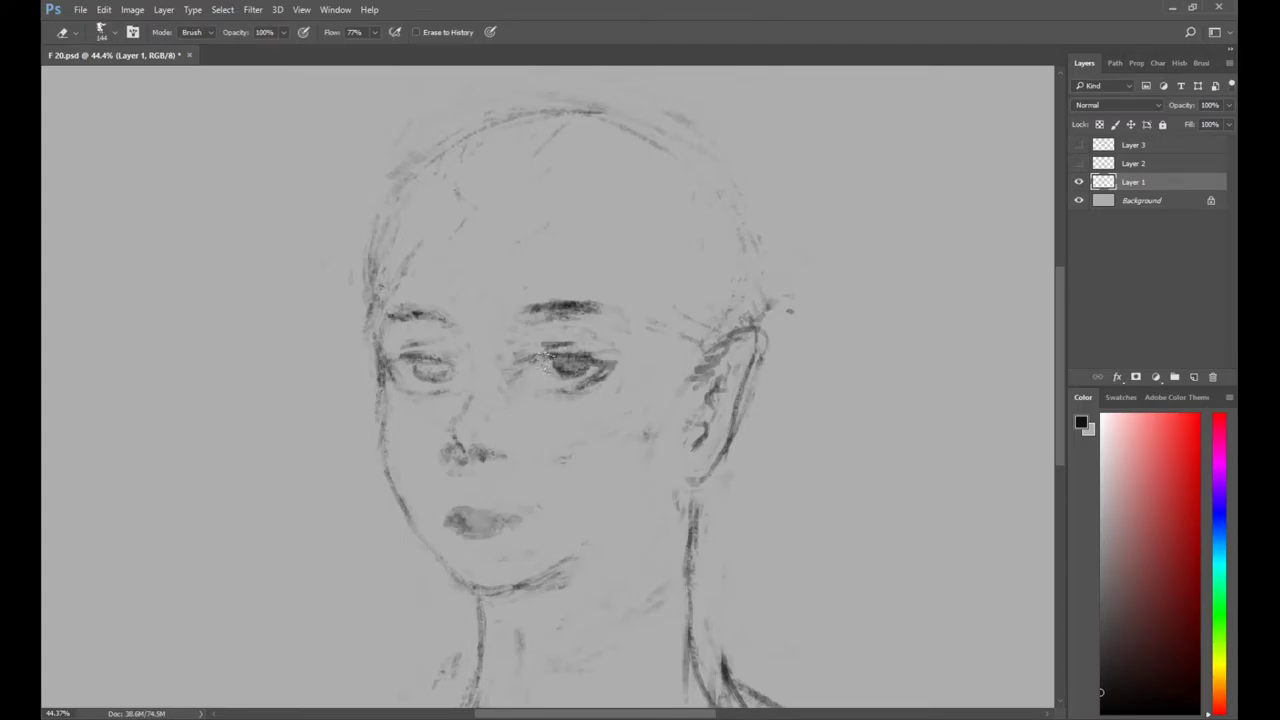
{"action": "key", "text": "b"}
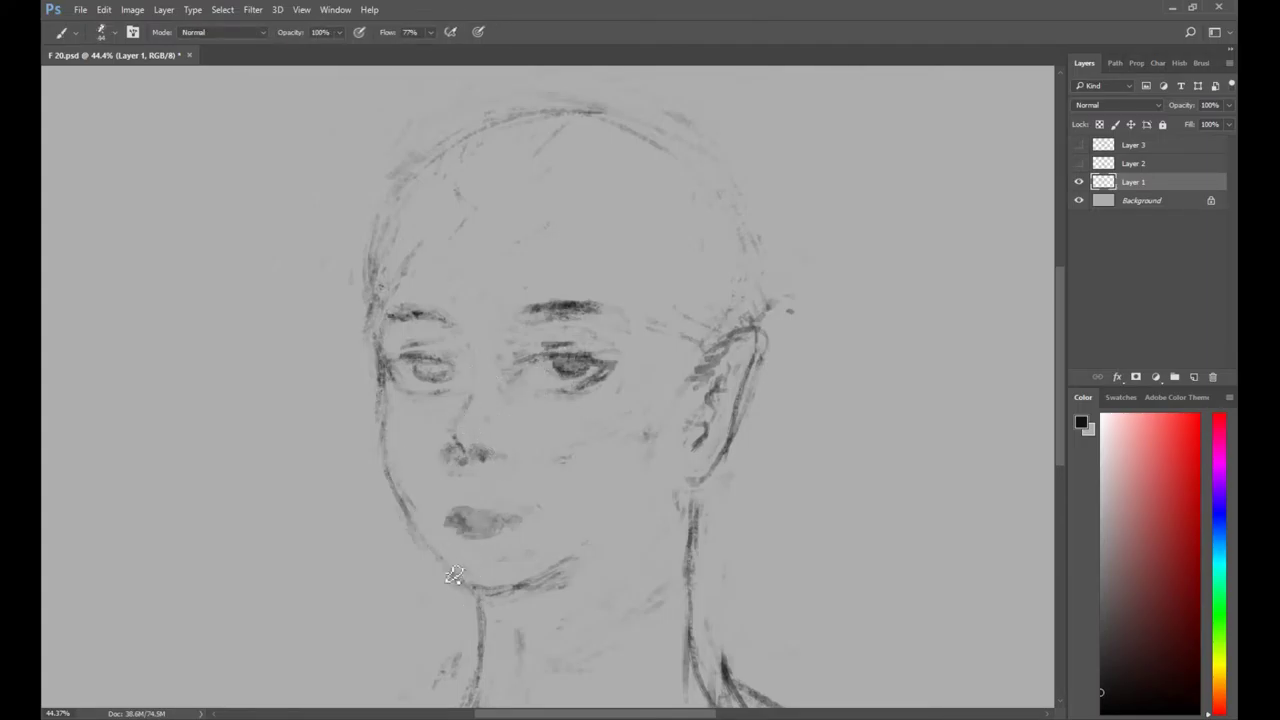
{"action": "key", "text": "e"}
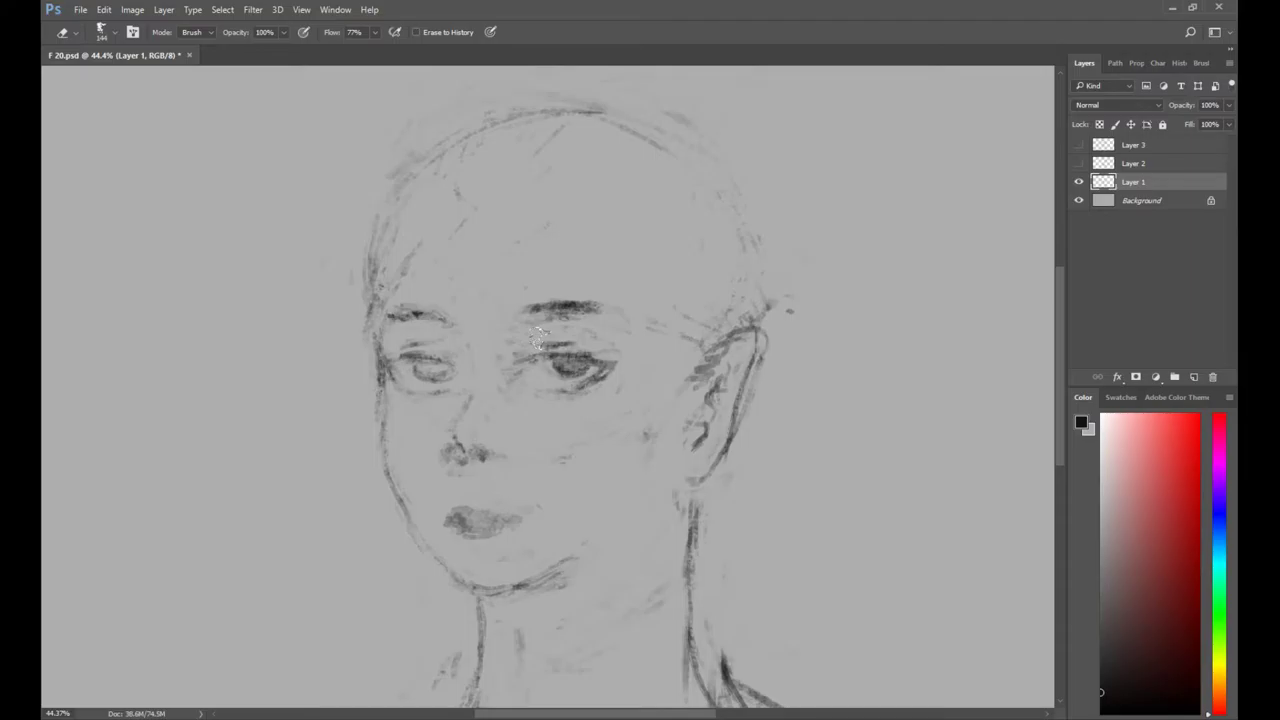
Redraw the far eye with a dark iris and upper lash line, and erase and redraw its eyebrow lower.
{"action": "left_click_drag", "start_coordinate": [415, 380], "coordinate": [432, 372]}
{"action": "key", "text": "b"}
{"action": "key", "text": "e"}
{"action": "mouse_move", "coordinate": [412, 295]}
{"action": "left_mouse_down"}
{"action": "mouse_move", "coordinate": [420, 310]}
{"action": "mouse_move", "coordinate": [435, 305]}
{"action": "mouse_move", "coordinate": [423, 329]}
{"action": "left_mouse_up"}
{"action": "key", "text": "b"}
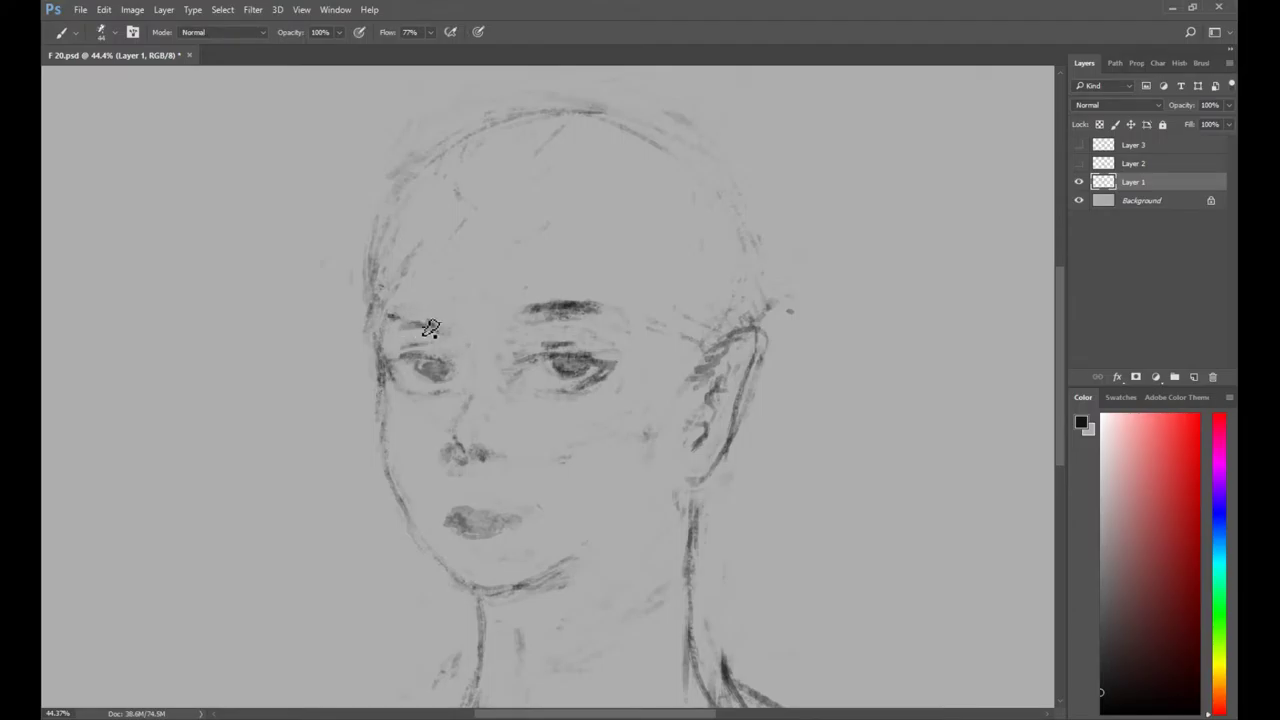
{"action": "key", "text": "e"}
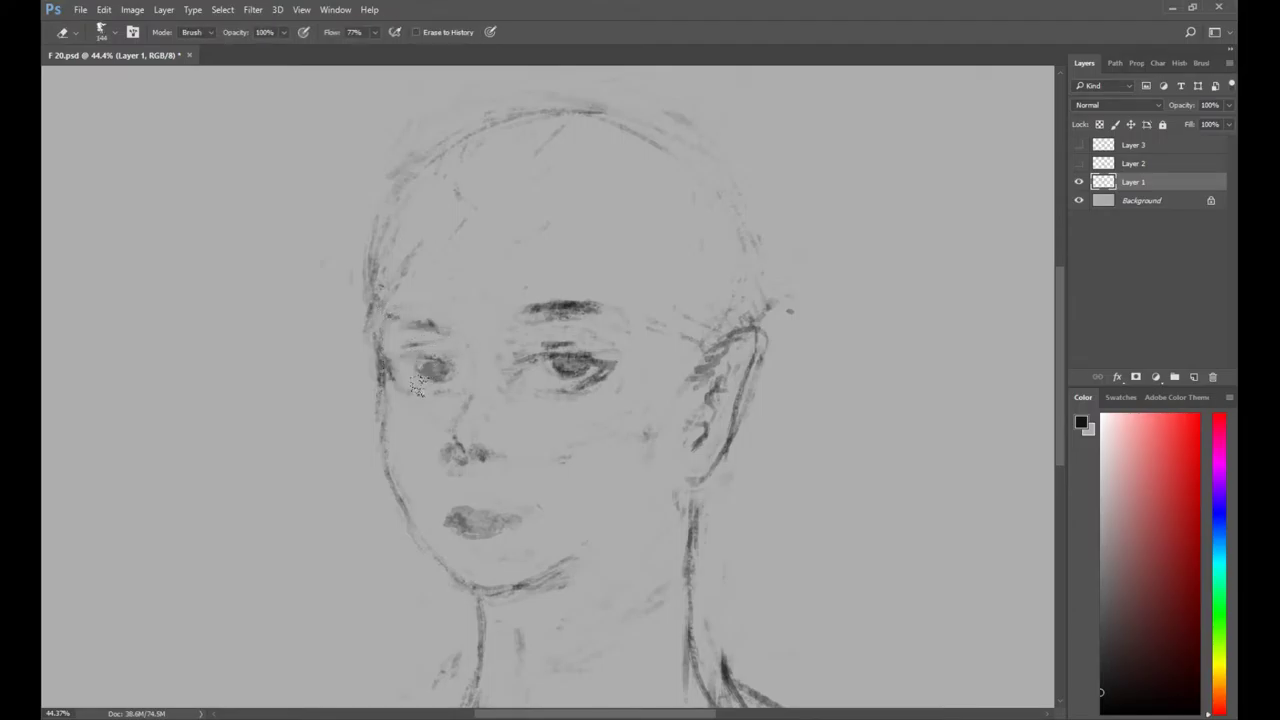
{"action": "key", "text": "b"}
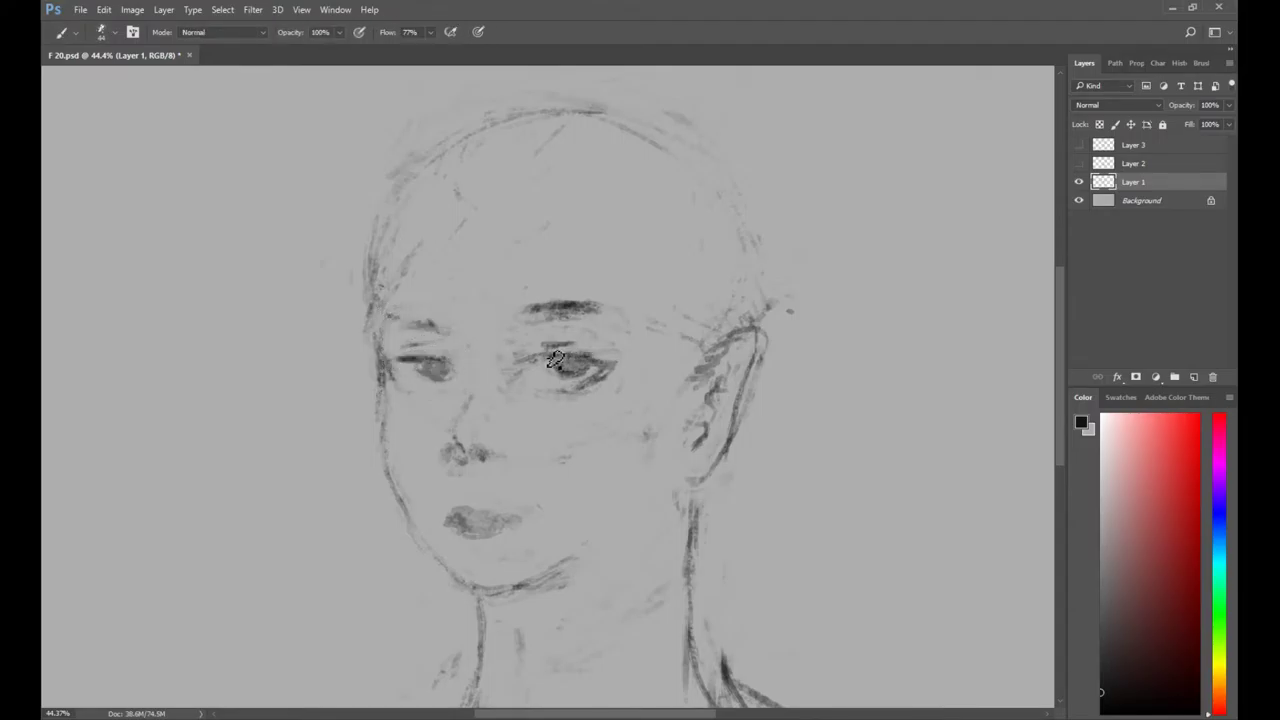
{"action": "left_click_drag", "start_coordinate": [388, 361], "coordinate": [403, 369]}
Lasso the shoulders, narrow them to about 91% width with Free Transform, recentre them under the neck and clear the selection.
{"action": "mouse_move", "coordinate": [521, 379]}
{"action": "left_mouse_down"}
{"action": "mouse_move", "coordinate": [554, 231]}
{"action": "mouse_move", "coordinate": [549, 145]}
{"action": "left_mouse_up"}
{"action": "left_click_drag", "start_coordinate": [550, 248], "coordinate": [546, 328]}
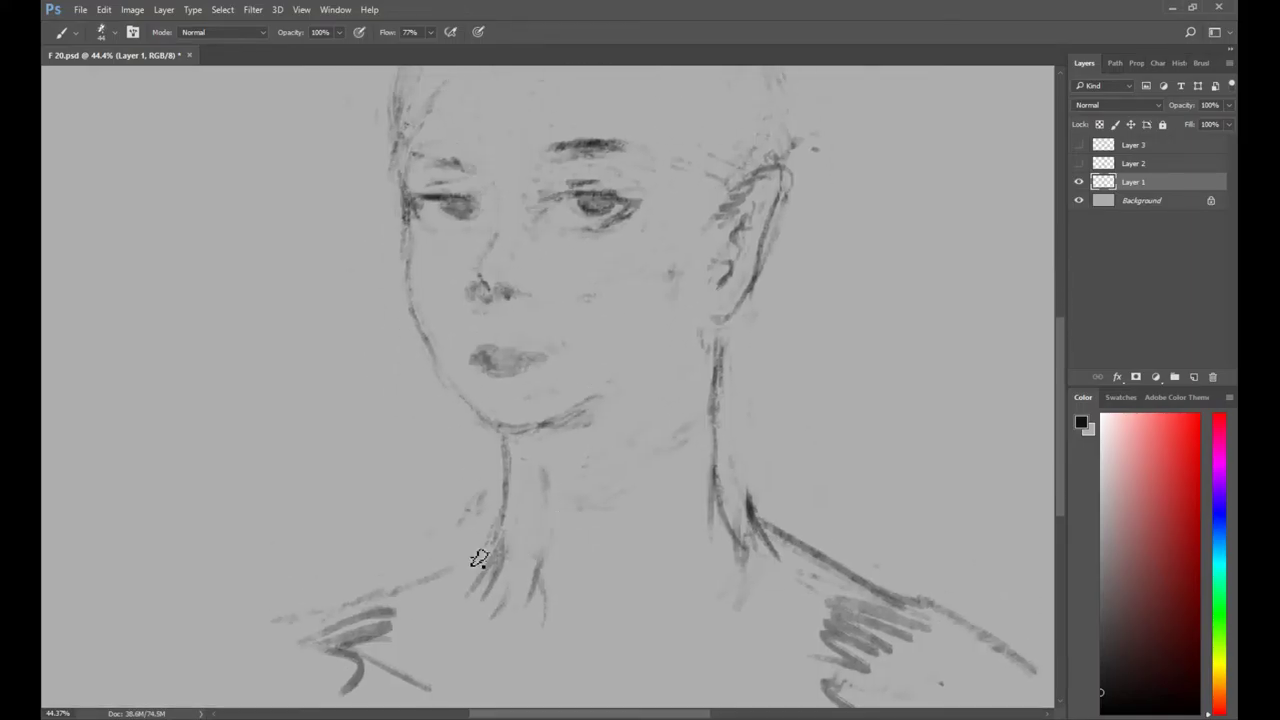
{"action": "left_click", "coordinate": [535, 530], "text": "alt"}
{"action": "mouse_move", "coordinate": [345, 538]}
{"action": "left_mouse_down"}
{"action": "mouse_move", "coordinate": [582, 696]}
{"action": "mouse_move", "coordinate": [546, 603]}
{"action": "left_mouse_up"}
{"action": "key", "text": "ctrl+z"}
{"action": "key", "text": "l"}
{"action": "mouse_move", "coordinate": [303, 527]}
{"action": "left_mouse_down"}
{"action": "mouse_move", "coordinate": [420, 710]}
{"action": "mouse_move", "coordinate": [420, 519]}
{"action": "left_mouse_up"}
{"action": "mouse_move", "coordinate": [704, 482]}
{"action": "left_mouse_down"}
{"action": "mouse_move", "coordinate": [680, 555]}
{"action": "mouse_move", "coordinate": [714, 484]}
{"action": "left_mouse_up"}
{"action": "left_click_drag", "start_coordinate": [704, 541], "coordinate": [693, 485]}
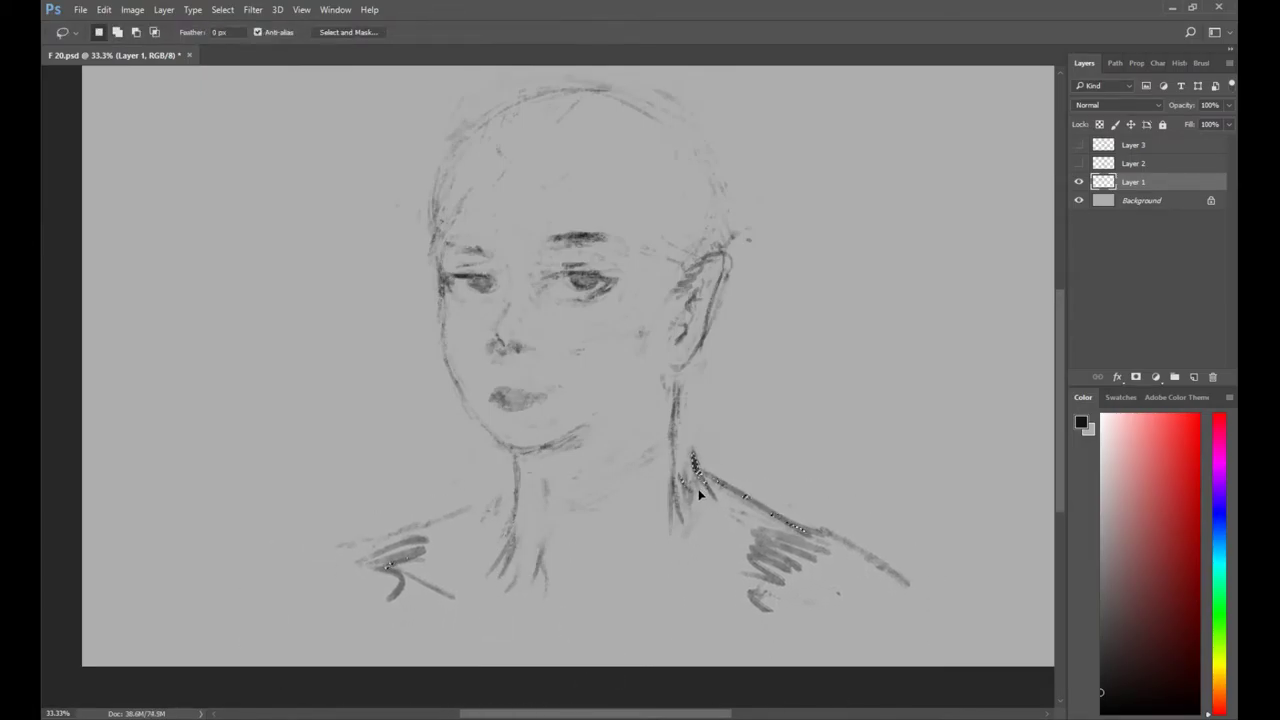
{"action": "key", "text": "ctrl+t"}
{"action": "left_click_drag", "start_coordinate": [912, 521], "coordinate": [856, 514]}
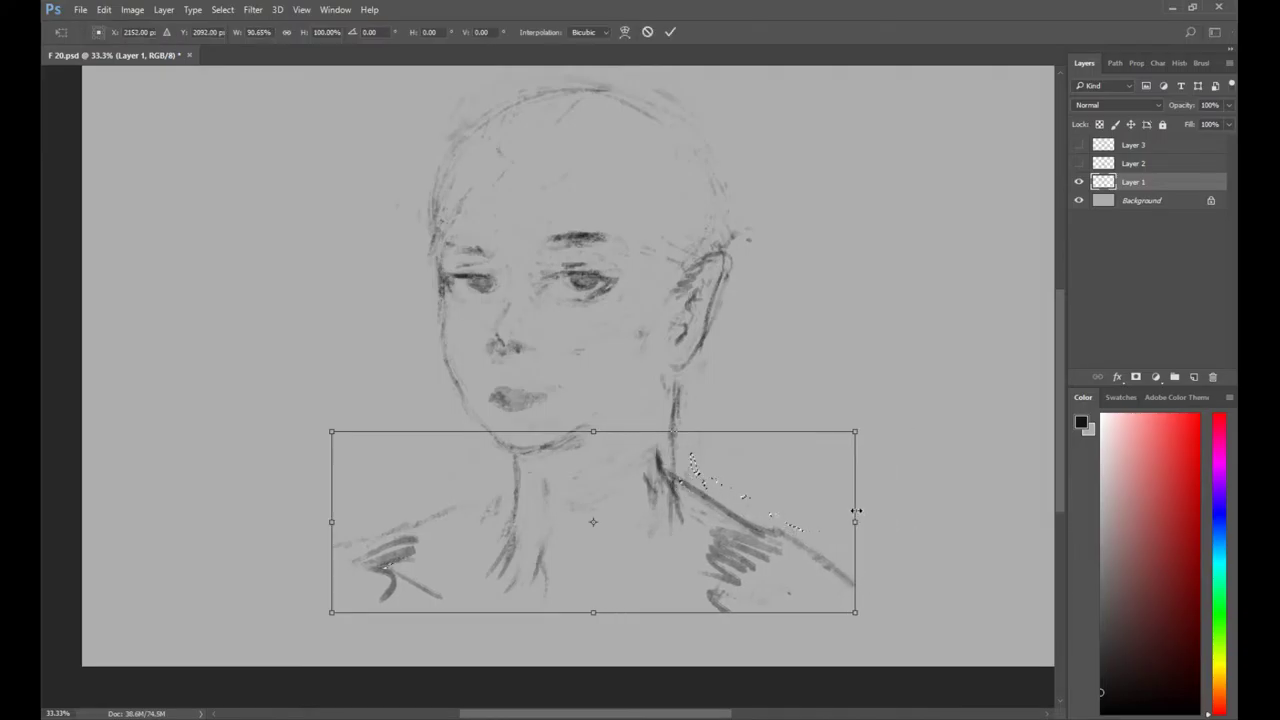
{"action": "left_click_drag", "start_coordinate": [640, 489], "coordinate": [671, 481]}
{"action": "key", "text": "Return"}
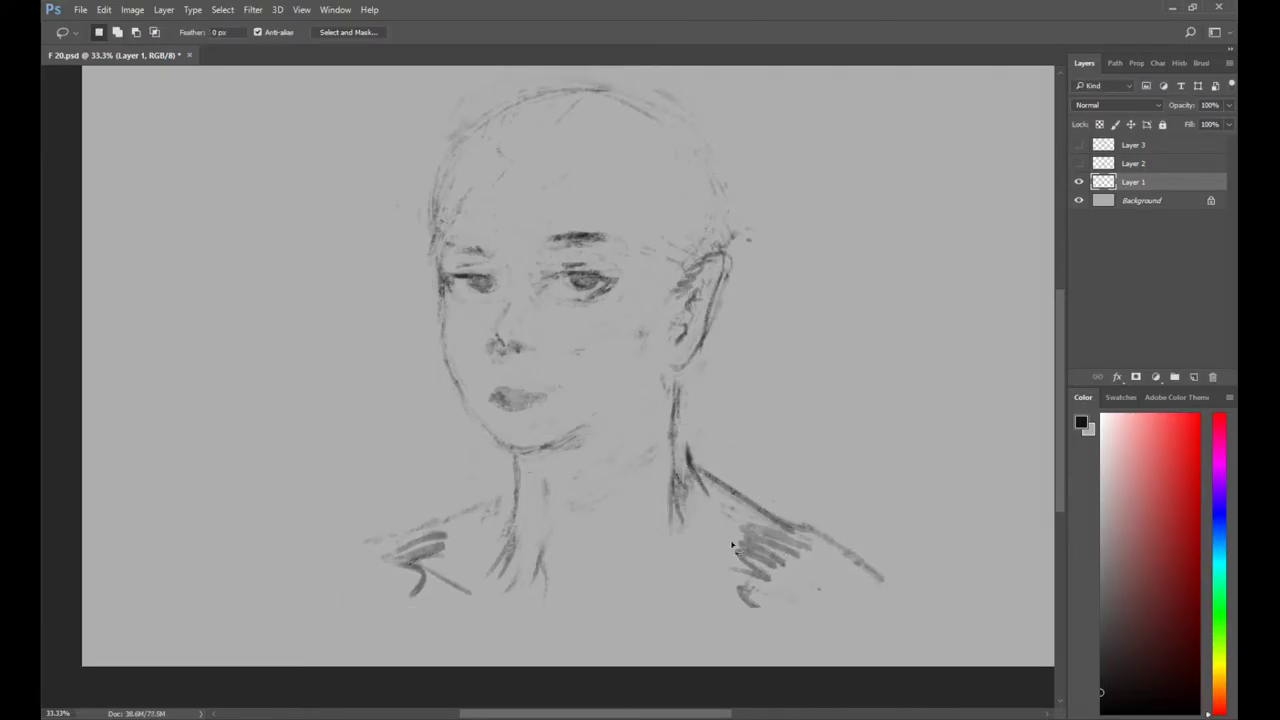
Erase the old slope of the near shoulder and draw new top lines for both shoulders outward from the neck.
{"action": "key", "text": "e"}
{"action": "mouse_move", "coordinate": [786, 524]}
{"action": "left_mouse_down"}
{"action": "mouse_move", "coordinate": [725, 465]}
{"action": "mouse_move", "coordinate": [698, 468]}
{"action": "mouse_move", "coordinate": [711, 520]}
{"action": "left_mouse_up"}
{"action": "key", "text": "b"}
{"action": "mouse_move", "coordinate": [680, 477]}
{"action": "left_mouse_down"}
{"action": "mouse_move", "coordinate": [728, 515]}
{"action": "mouse_move", "coordinate": [771, 509]}
{"action": "mouse_move", "coordinate": [910, 540]}
{"action": "left_mouse_up"}
{"action": "left_click_drag", "start_coordinate": [508, 500], "coordinate": [326, 546]}
{"action": "left_click_drag", "start_coordinate": [517, 500], "coordinate": [325, 555]}
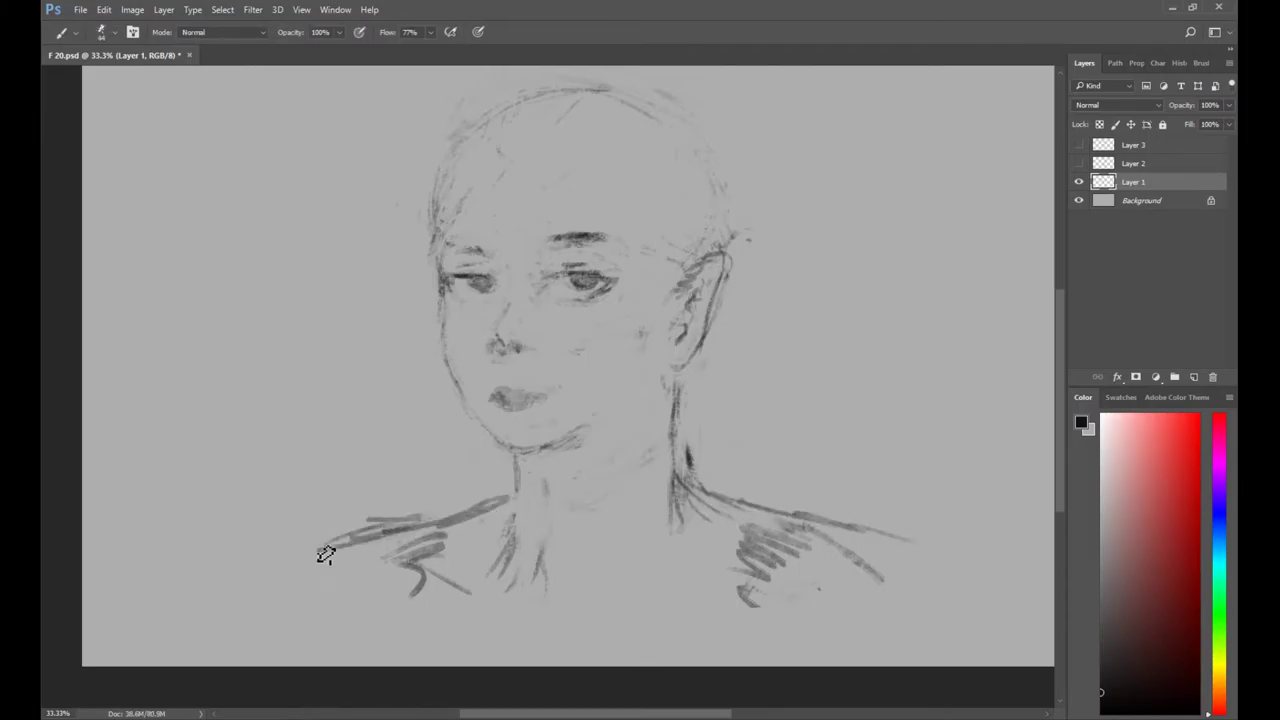
Round off the outer edges of both shoulders with curves running down into the upper arms.
{"action": "mouse_move", "coordinate": [822, 527]}
{"action": "left_mouse_down"}
{"action": "mouse_move", "coordinate": [902, 573]}
{"action": "mouse_move", "coordinate": [908, 620]}
{"action": "left_mouse_up"}
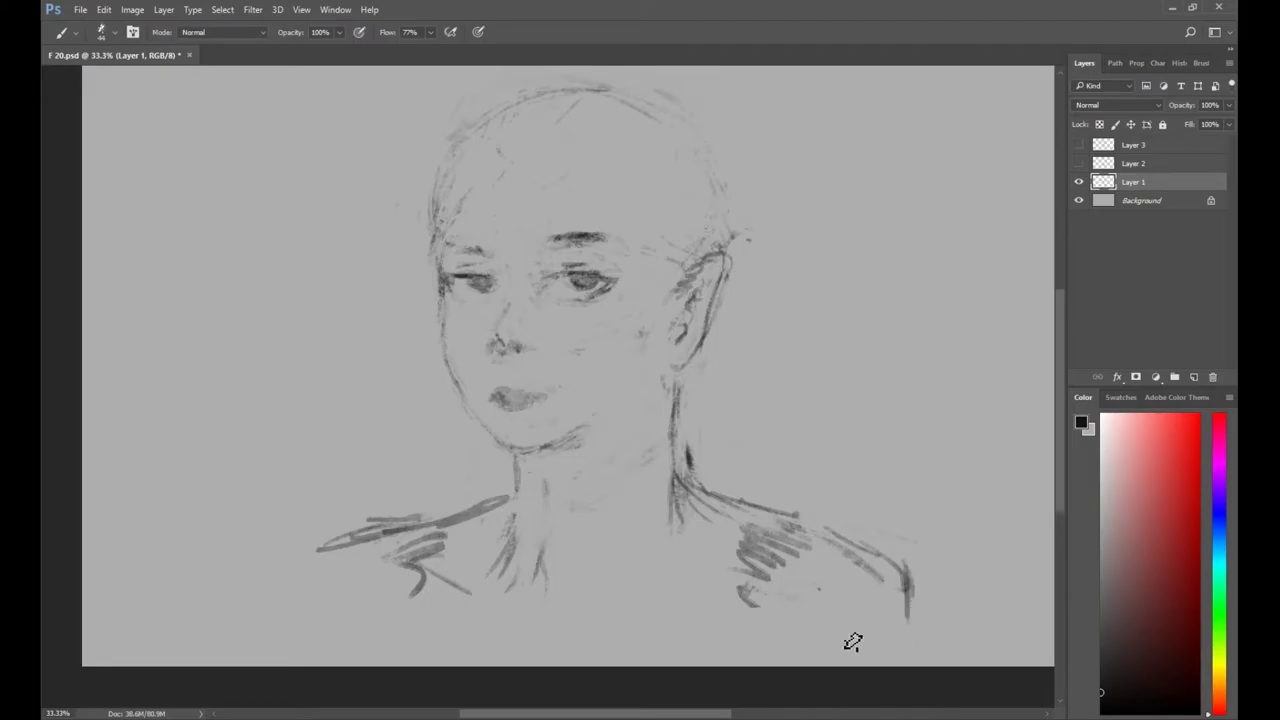
{"action": "left_click_drag", "start_coordinate": [338, 545], "coordinate": [286, 605]}
{"action": "key", "text": "e"}
{"action": "key", "text": "b"}
{"action": "mouse_move", "coordinate": [830, 532]}
{"action": "left_mouse_down"}
{"action": "mouse_move", "coordinate": [932, 602]}
{"action": "mouse_move", "coordinate": [936, 622]}
{"action": "left_mouse_up"}
Strengthen the base of the near neck line and erase the heavy strokes at the front of the neck.
{"action": "left_click_drag", "start_coordinate": [664, 491], "coordinate": [676, 531]}
{"action": "key", "text": "e"}
{"action": "key", "text": "b"}
{"action": "mouse_move", "coordinate": [528, 506]}
{"action": "left_mouse_down"}
{"action": "mouse_move", "coordinate": [535, 609]}
{"action": "mouse_move", "coordinate": [546, 525]}
{"action": "mouse_move", "coordinate": [568, 555]}
{"action": "left_mouse_up"}
{"action": "key", "text": "e"}
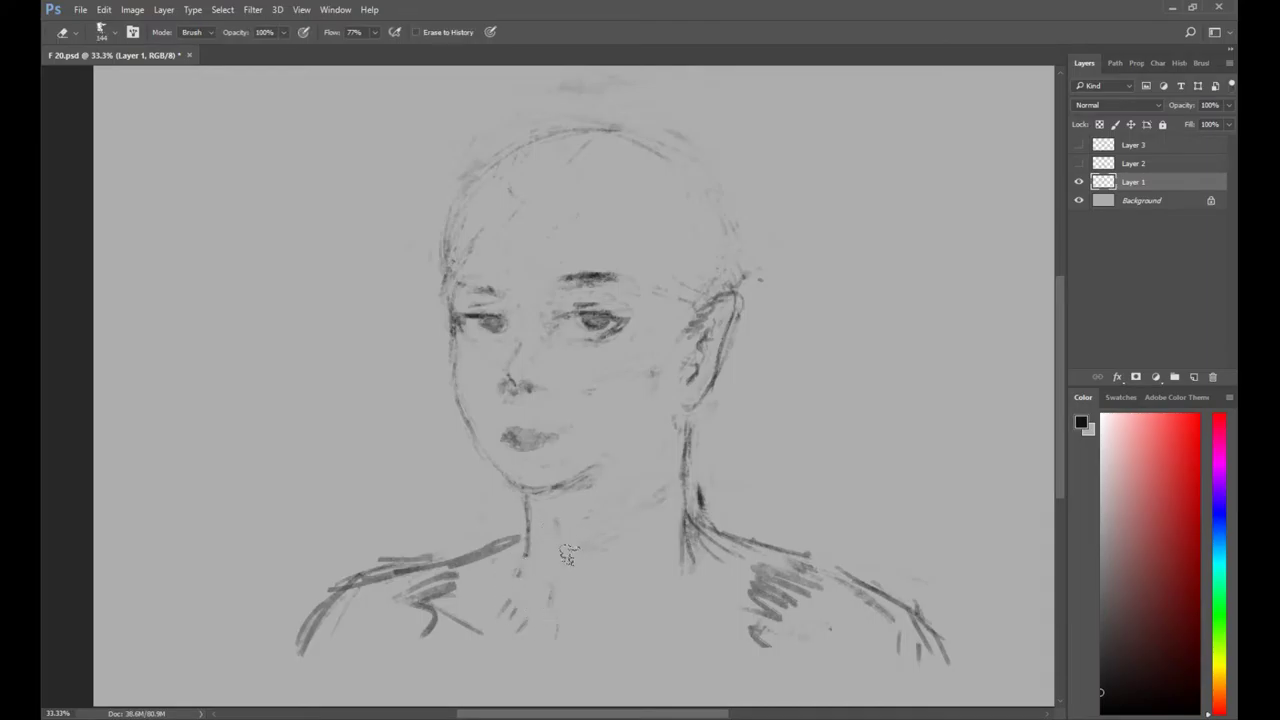
Extend the far neck line, lighten the outer curve of the far shoulder and rework the near upper-arm line.
{"action": "key", "text": "b"}
{"action": "key", "text": "l"}
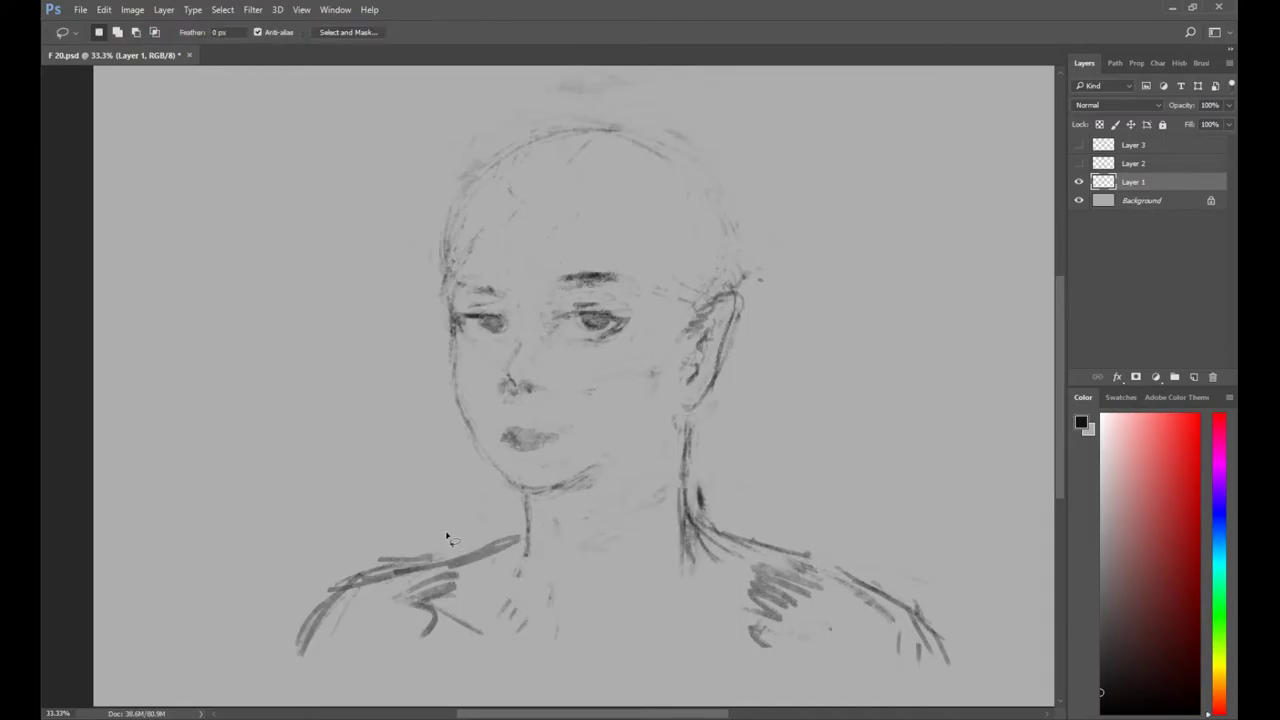
{"action": "key", "text": "b"}
{"action": "key", "text": "e"}
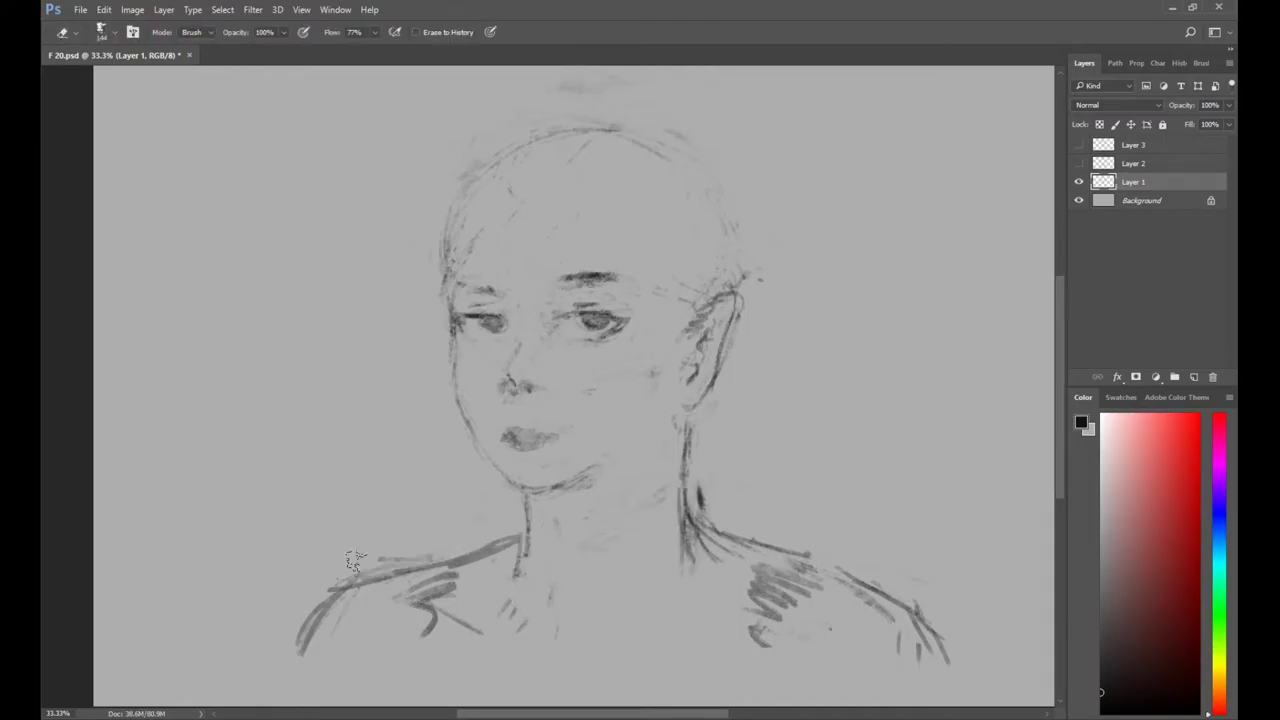
{"action": "mouse_move", "coordinate": [355, 562]}
{"action": "left_mouse_down"}
{"action": "mouse_move", "coordinate": [300, 615]}
{"action": "mouse_move", "coordinate": [318, 600]}
{"action": "mouse_move", "coordinate": [320, 630]}
{"action": "left_mouse_up"}
{"action": "key", "text": "b"}
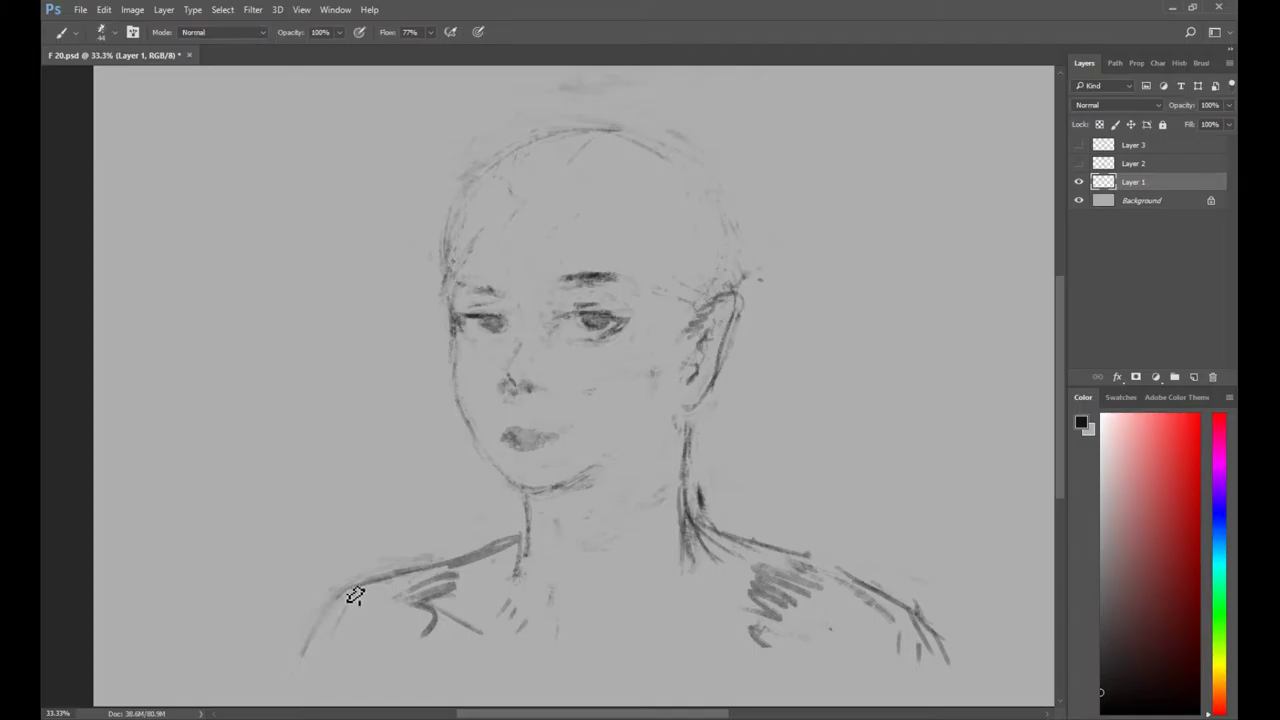
{"action": "key", "text": "e"}
{"action": "key", "text": "b"}
{"action": "mouse_move", "coordinate": [886, 592]}
{"action": "left_mouse_down"}
{"action": "mouse_move", "coordinate": [940, 645]}
{"action": "mouse_move", "coordinate": [937, 663]}
{"action": "left_mouse_up"}
Display the Layer 3 hairstyle over the whole portrait to compare it with the reworked face and shoulders.
{"action": "scroll", "coordinate": [471, 364], "scroll_direction": "up", "scroll_amount": 1}
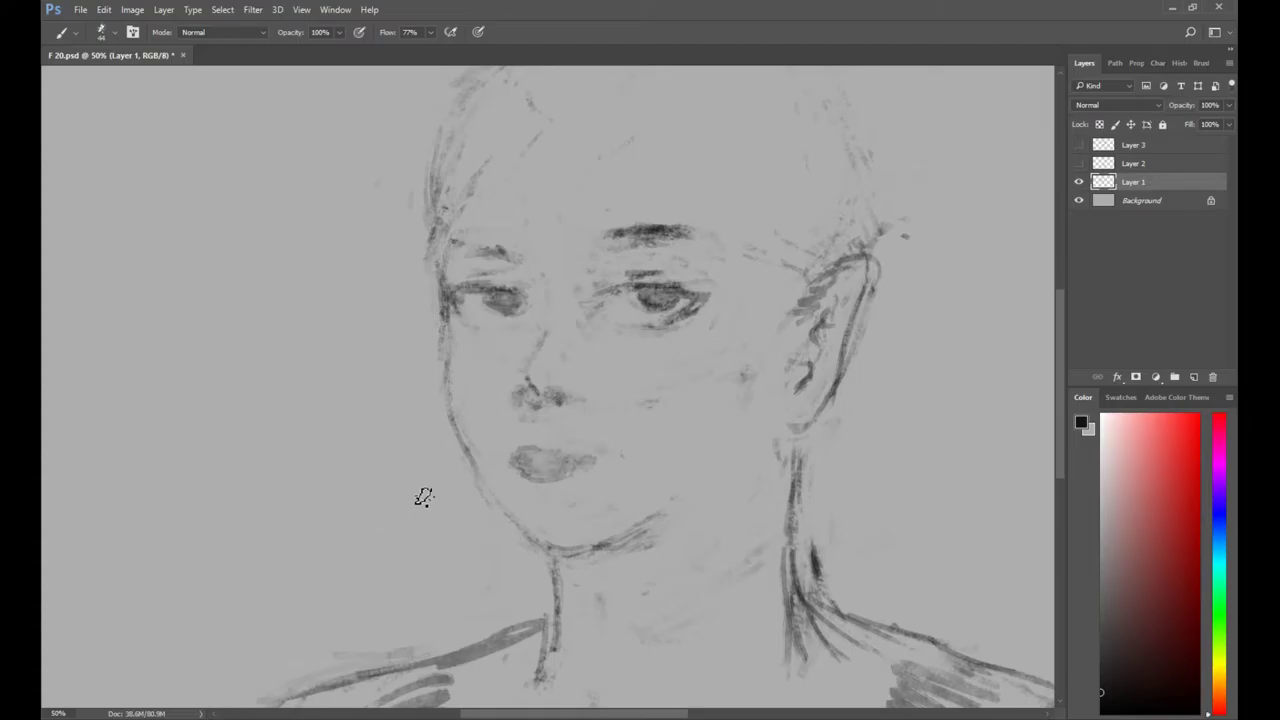
{"action": "key", "text": "z"}
{"action": "left_click", "coordinate": [605, 335], "text": "alt"}
{"action": "left_click", "coordinate": [605, 335], "text": "alt"}
{"action": "left_click", "coordinate": [1078, 145]}
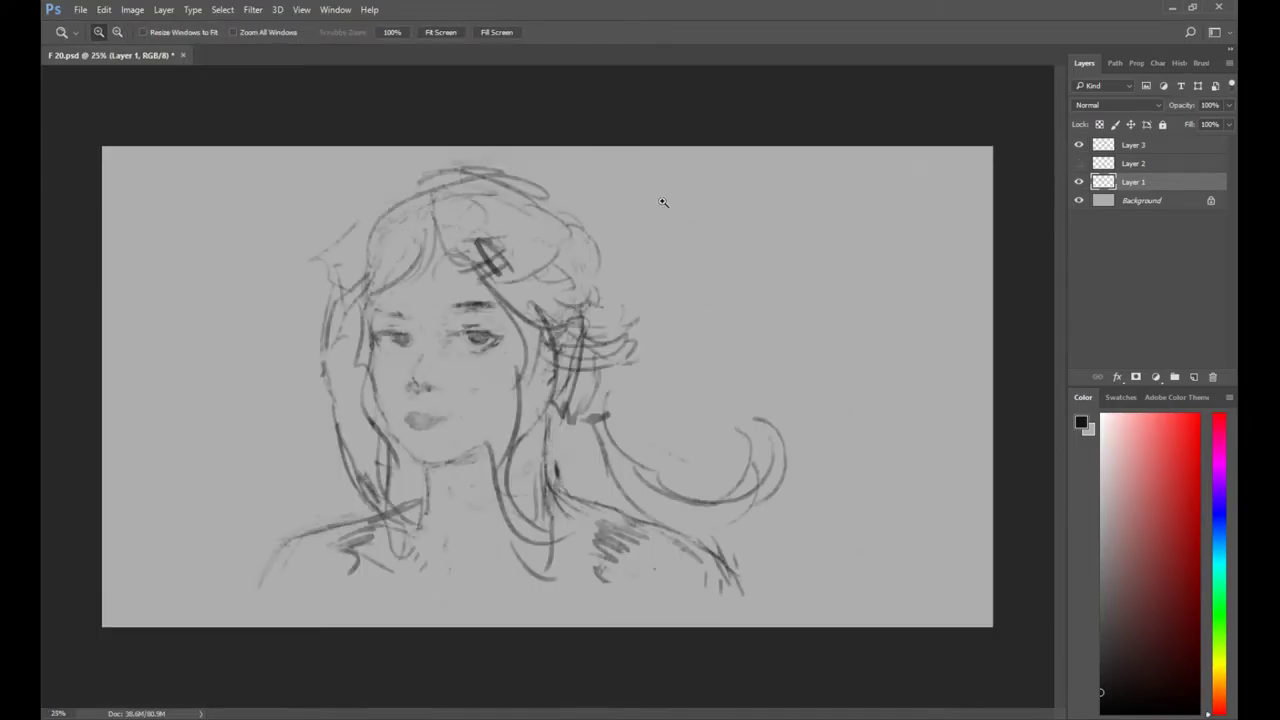
Group Layers 1 to 3, hide the group and add a new empty layer above it.
{"action": "key", "text": "b"}
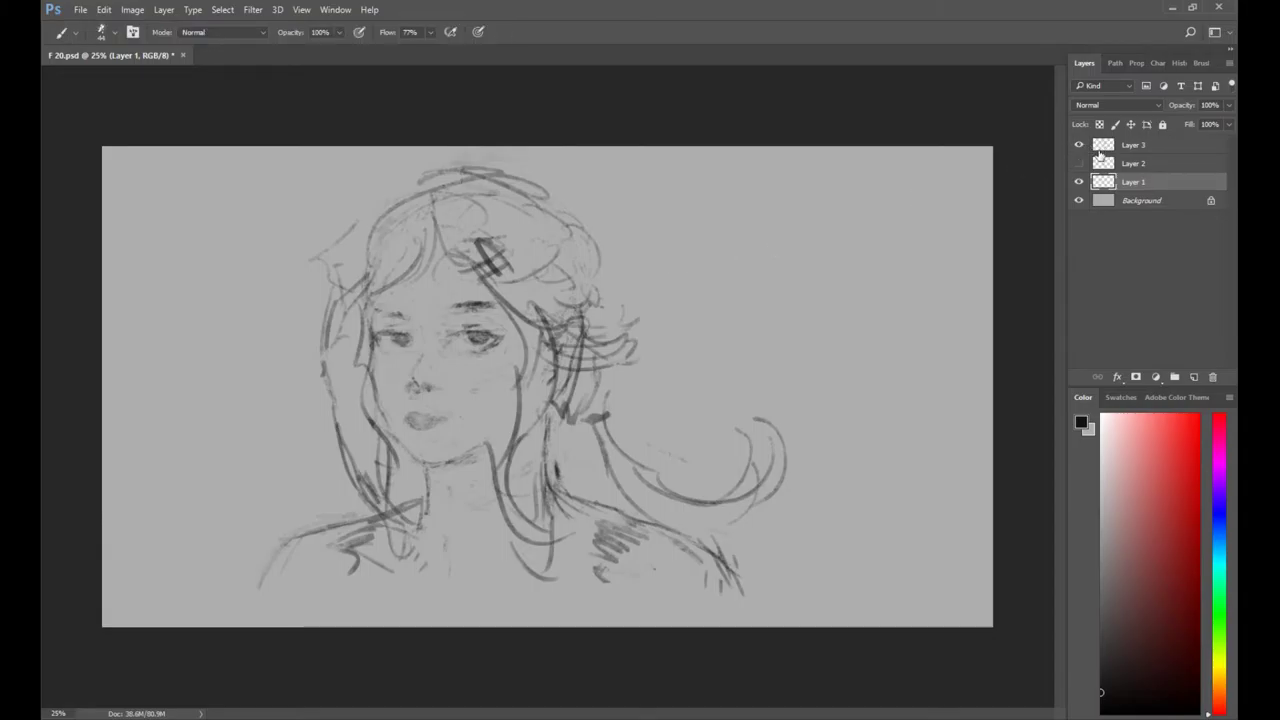
{"action": "left_click", "coordinate": [1113, 150], "text": "shift"}
{"action": "key", "text": "ctrl+g"}
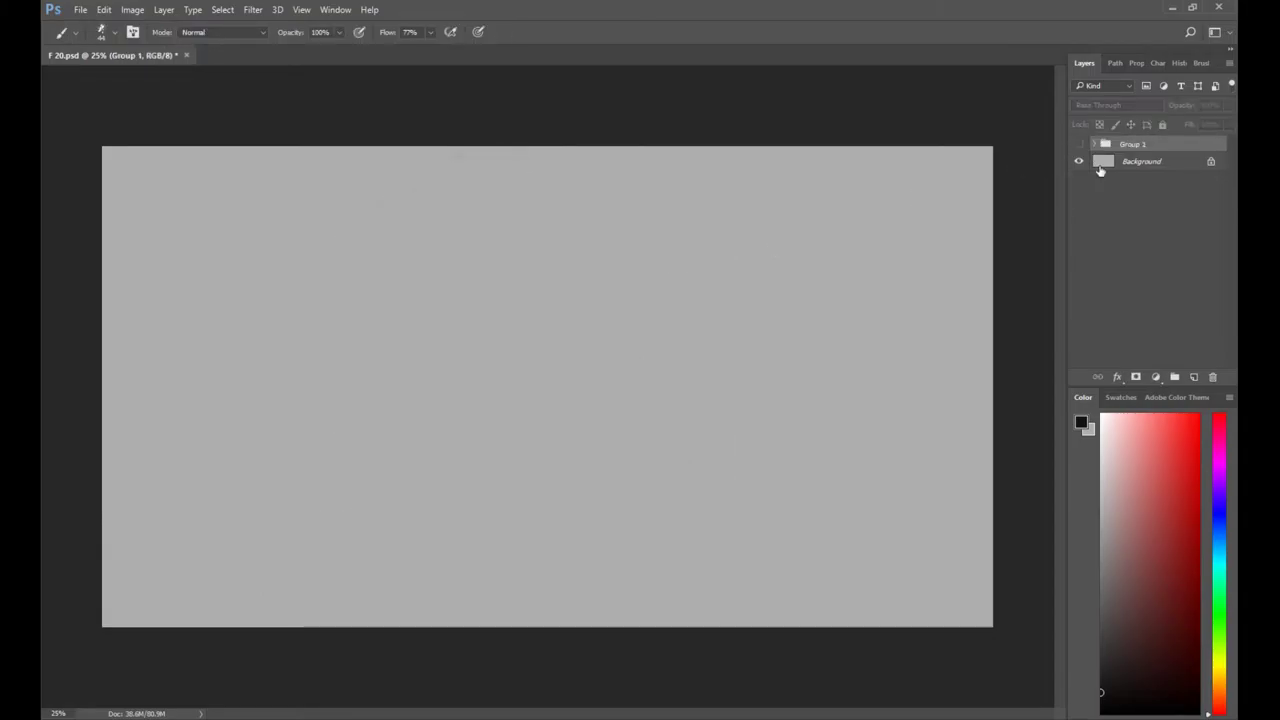
{"action": "left_click", "coordinate": [1190, 377]}
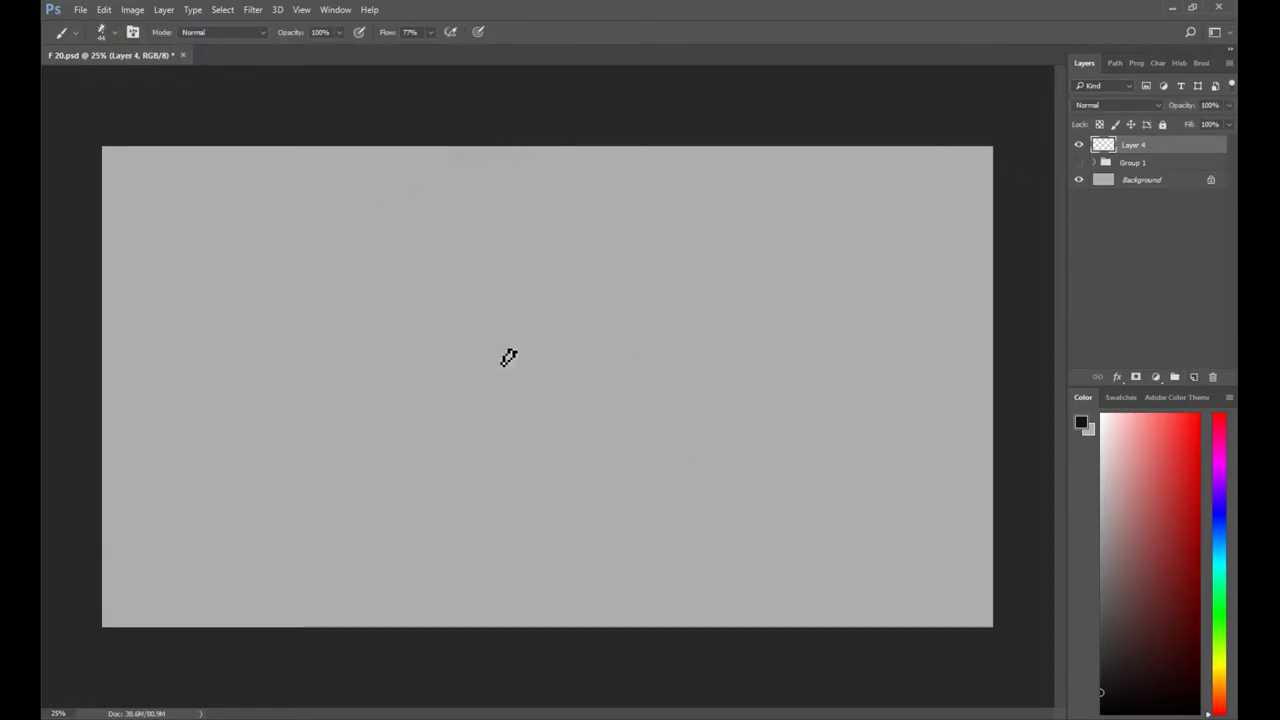
Sketch a small new head on the empty layer, with rough eyes, nose, chin and curved hairline strokes.
{"action": "left_click_drag", "start_coordinate": [617, 329], "coordinate": [640, 362]}
{"action": "mouse_move", "coordinate": [664, 320]}
{"action": "left_mouse_down"}
{"action": "mouse_move", "coordinate": [580, 377]}
{"action": "mouse_move", "coordinate": [638, 333]}
{"action": "mouse_move", "coordinate": [651, 347]}
{"action": "mouse_move", "coordinate": [596, 338]}
{"action": "mouse_move", "coordinate": [626, 345]}
{"action": "mouse_move", "coordinate": [636, 308]}
{"action": "mouse_move", "coordinate": [653, 346]}
{"action": "mouse_move", "coordinate": [627, 366]}
{"action": "mouse_move", "coordinate": [637, 356]}
{"action": "mouse_move", "coordinate": [659, 393]}
{"action": "mouse_move", "coordinate": [642, 387]}
{"action": "mouse_move", "coordinate": [638, 418]}
{"action": "left_mouse_up"}
{"action": "key", "text": "e"}
{"action": "left_click_drag", "start_coordinate": [582, 366], "coordinate": [622, 374]}
{"action": "key", "text": "b"}
{"action": "left_click_drag", "start_coordinate": [552, 288], "coordinate": [513, 355]}
{"action": "mouse_move", "coordinate": [520, 288]}
{"action": "left_mouse_down"}
{"action": "mouse_move", "coordinate": [620, 366]}
{"action": "mouse_move", "coordinate": [530, 371]}
{"action": "left_mouse_up"}
{"action": "mouse_move", "coordinate": [598, 275]}
{"action": "left_mouse_down"}
{"action": "mouse_move", "coordinate": [622, 304]}
{"action": "mouse_move", "coordinate": [575, 362]}
{"action": "left_mouse_up"}
{"action": "left_click_drag", "start_coordinate": [655, 397], "coordinate": [630, 448]}
Rotate the new head sketch clockwise by about 30 degrees with Free Transform.
{"action": "key", "text": "ctrl+t"}
{"action": "mouse_move", "coordinate": [758, 283]}
{"action": "left_mouse_down"}
{"action": "mouse_move", "coordinate": [795, 327]}
{"action": "mouse_move", "coordinate": [771, 280]}
{"action": "left_mouse_up"}
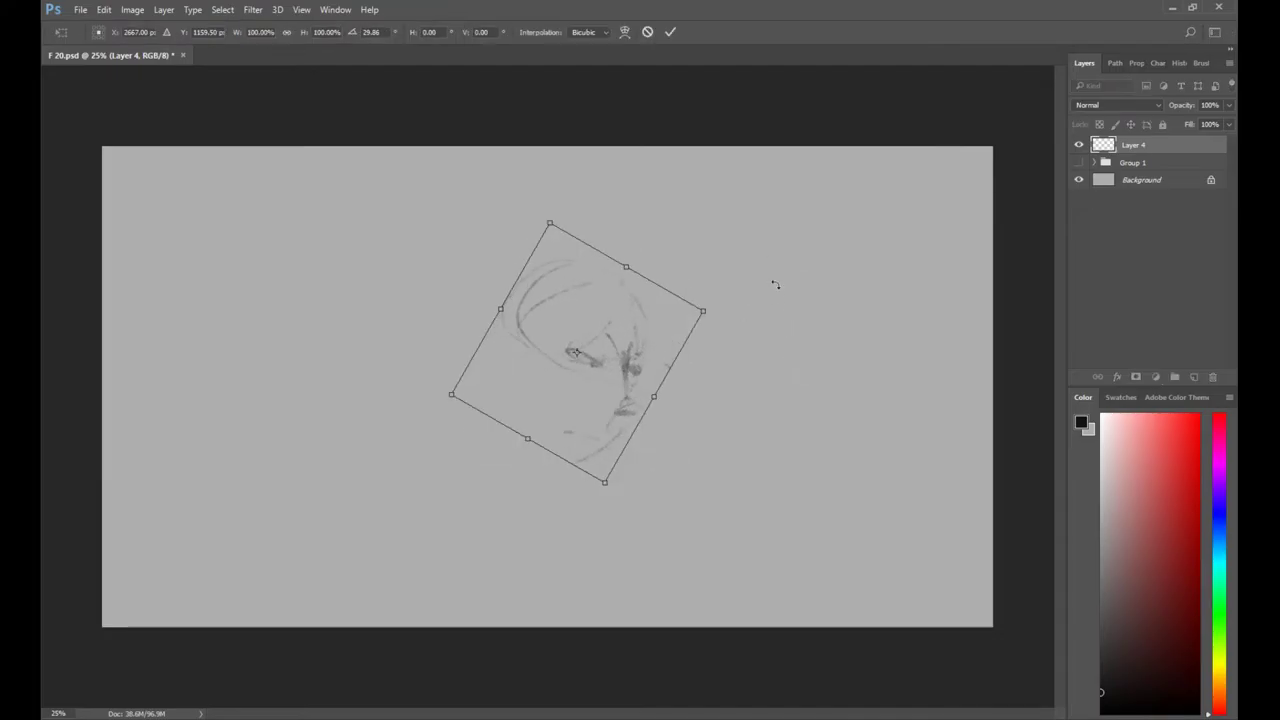
{"action": "key", "text": "Return"}
Draw the chin and jawline beneath the rotated face.
{"action": "key", "text": "b"}
{"action": "mouse_move", "coordinate": [614, 451]}
{"action": "left_mouse_down"}
{"action": "mouse_move", "coordinate": [586, 471]}
{"action": "mouse_move", "coordinate": [556, 470]}
{"action": "mouse_move", "coordinate": [598, 467]}
{"action": "left_mouse_up"}
{"action": "key", "text": "e"}
{"action": "key", "text": "b"}
{"action": "mouse_move", "coordinate": [556, 430]}
{"action": "left_mouse_down"}
{"action": "mouse_move", "coordinate": [605, 470]}
{"action": "mouse_move", "coordinate": [630, 445]}
{"action": "mouse_move", "coordinate": [594, 461]}
{"action": "left_mouse_up"}
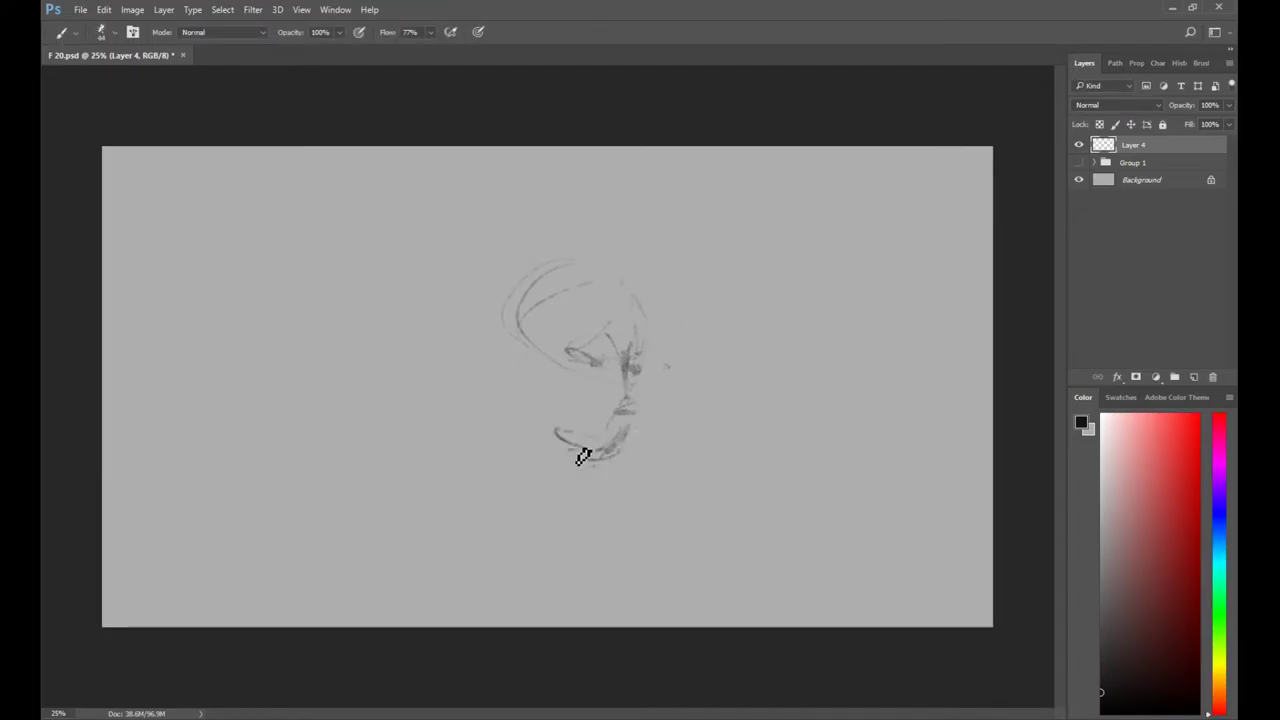
Sketch the hair outline, a long curved strand beside the face, the neck and loose strokes behind the head.
{"action": "left_click_drag", "start_coordinate": [577, 264], "coordinate": [507, 323]}
{"action": "key", "text": "b"}
{"action": "left_click_drag", "start_coordinate": [531, 275], "coordinate": [515, 372]}
{"action": "left_click_drag", "start_coordinate": [600, 322], "coordinate": [549, 400]}
{"action": "mouse_move", "coordinate": [560, 331]}
{"action": "left_mouse_down"}
{"action": "mouse_move", "coordinate": [549, 398]}
{"action": "mouse_move", "coordinate": [514, 472]}
{"action": "left_mouse_up"}
{"action": "mouse_move", "coordinate": [514, 418]}
{"action": "left_mouse_down"}
{"action": "mouse_move", "coordinate": [549, 474]}
{"action": "mouse_move", "coordinate": [548, 507]}
{"action": "left_mouse_up"}
{"action": "left_click_drag", "start_coordinate": [486, 519], "coordinate": [519, 527]}
{"action": "left_click_drag", "start_coordinate": [650, 329], "coordinate": [646, 352]}
{"action": "left_click_drag", "start_coordinate": [469, 318], "coordinate": [461, 332]}
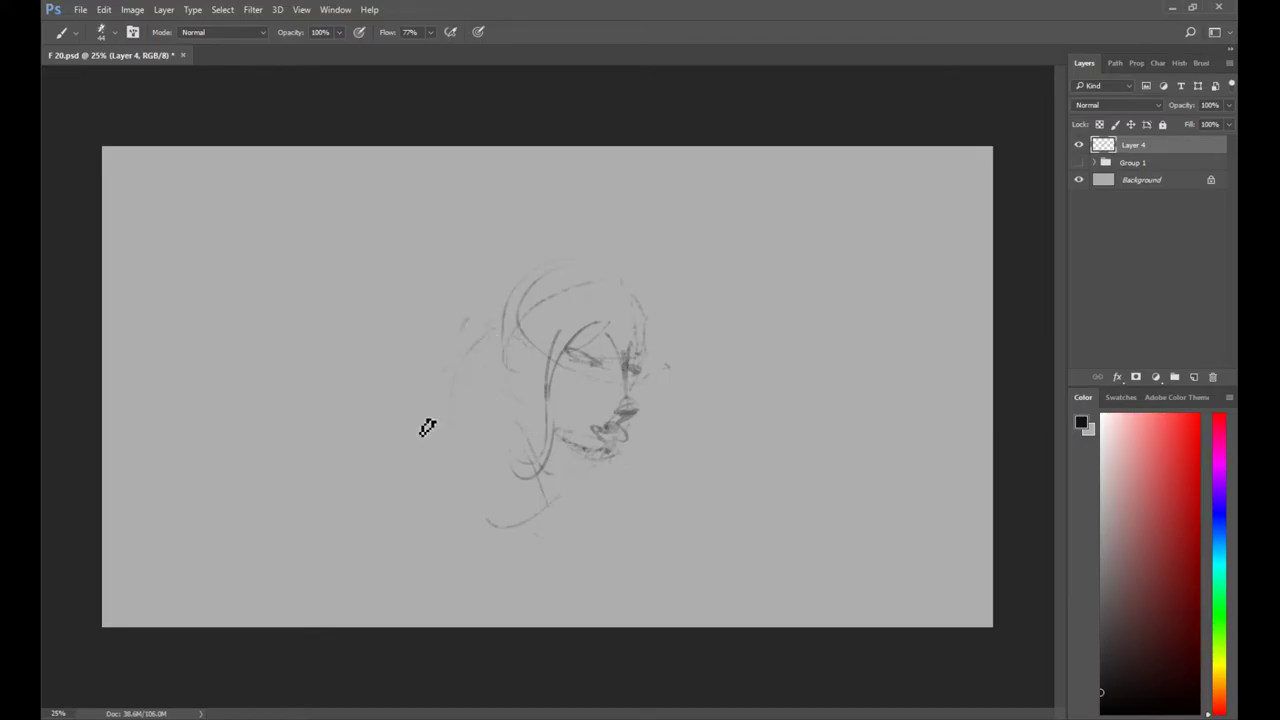
Draw sweeping curved strokes and a small dark accent behind the head.
{"action": "left_click_drag", "start_coordinate": [400, 453], "coordinate": [478, 450]}
{"action": "left_click_drag", "start_coordinate": [411, 415], "coordinate": [468, 438]}
{"action": "left_click_drag", "start_coordinate": [380, 477], "coordinate": [490, 438]}
{"action": "mouse_move", "coordinate": [434, 406]}
{"action": "left_mouse_down"}
{"action": "mouse_move", "coordinate": [459, 405]}
{"action": "mouse_move", "coordinate": [452, 397]}
{"action": "left_mouse_up"}
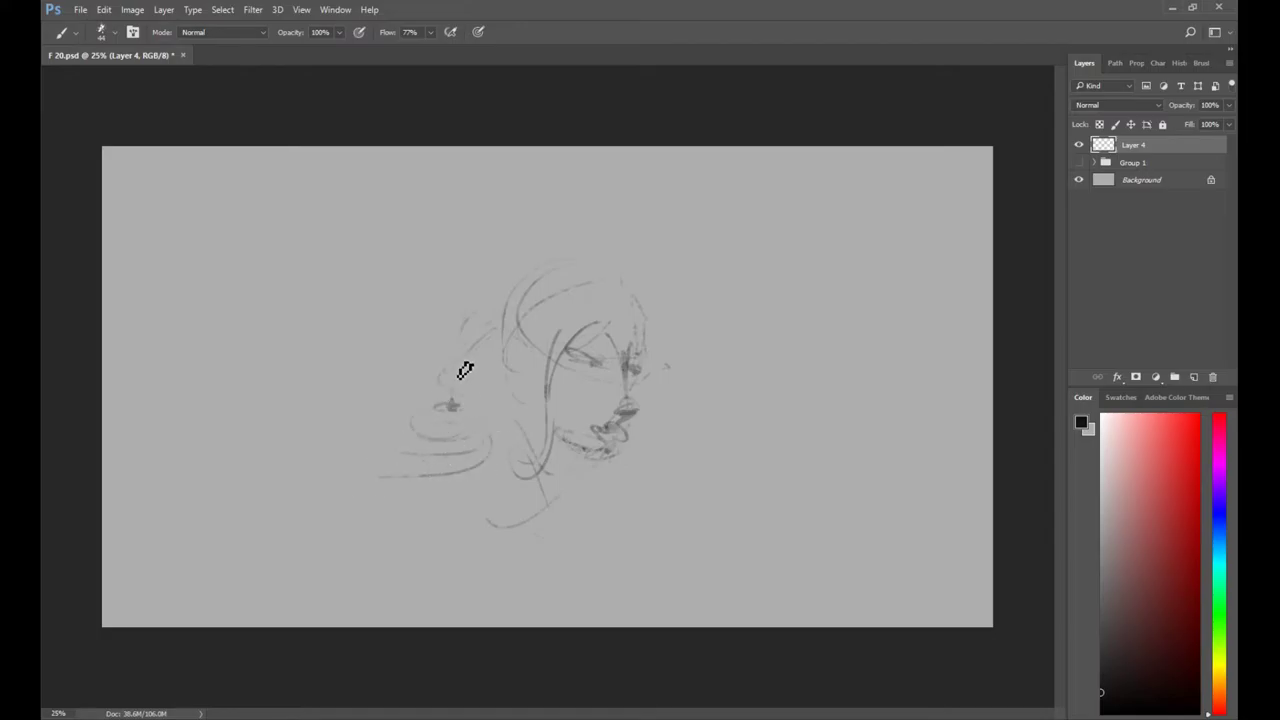
Scale the head sketch up to about 126% with Free Transform and reposition it.
{"action": "key", "text": "ctrl+t"}
{"action": "left_click_drag", "start_coordinate": [673, 257], "coordinate": [754, 186]}
{"action": "left_click_drag", "start_coordinate": [712, 255], "coordinate": [672, 286]}
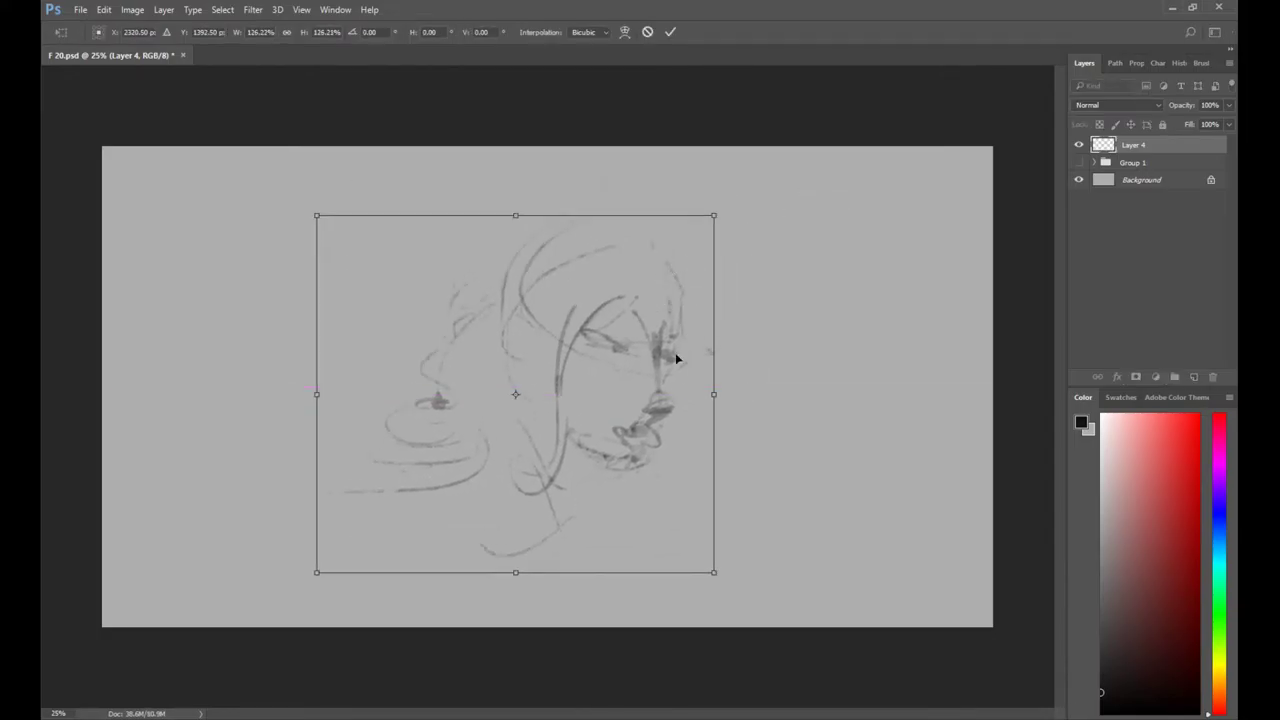
{"action": "key", "text": "Return"}
Erase the dark nose marks and rework the lines around the nose and far eye.
{"action": "key", "text": "e"}
{"action": "mouse_move", "coordinate": [654, 412]}
{"action": "left_mouse_down"}
{"action": "mouse_move", "coordinate": [662, 375]}
{"action": "mouse_move", "coordinate": [662, 418]}
{"action": "left_mouse_up"}
{"action": "key", "text": "b"}
{"action": "key", "text": "e"}
{"action": "mouse_move", "coordinate": [657, 345]}
{"action": "left_mouse_down"}
{"action": "mouse_move", "coordinate": [660, 391]}
{"action": "mouse_move", "coordinate": [683, 369]}
{"action": "mouse_move", "coordinate": [671, 380]}
{"action": "left_mouse_up"}
{"action": "key", "text": "b"}
{"action": "key", "text": "e"}
{"action": "key", "text": "b"}
Draw the far side of the forehead and the curved hair contour across the top of the head.
{"action": "left_click_drag", "start_coordinate": [687, 335], "coordinate": [686, 308]}
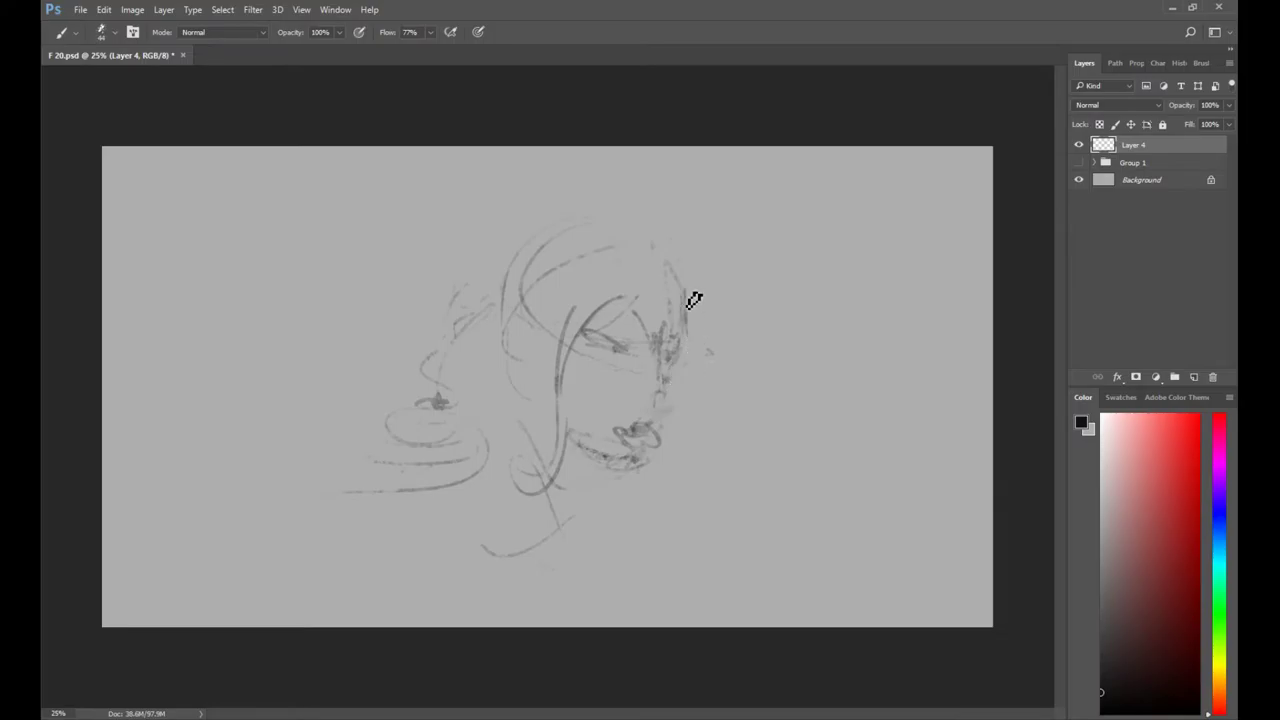
{"action": "mouse_move", "coordinate": [644, 250]}
{"action": "left_mouse_down"}
{"action": "mouse_move", "coordinate": [686, 324]}
{"action": "mouse_move", "coordinate": [711, 296]}
{"action": "mouse_move", "coordinate": [668, 304]}
{"action": "left_mouse_up"}
{"action": "left_click_drag", "start_coordinate": [610, 232], "coordinate": [662, 244]}
{"action": "left_click_drag", "start_coordinate": [547, 250], "coordinate": [635, 231]}
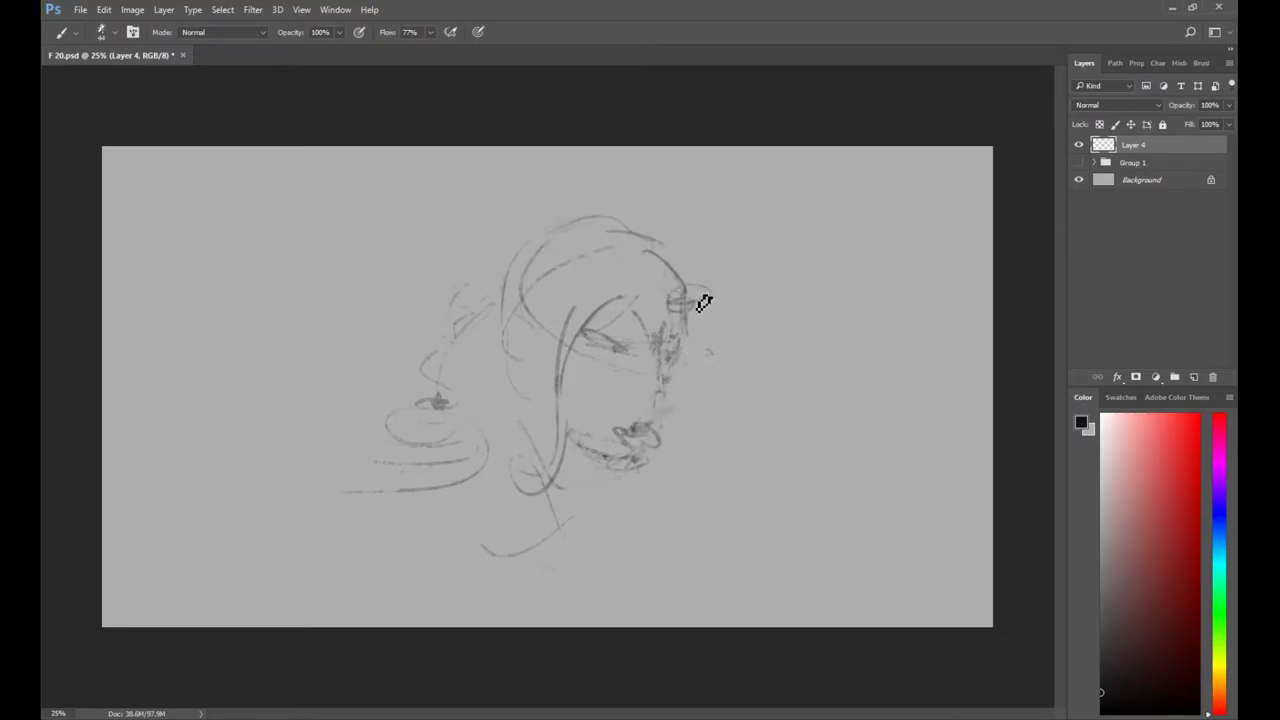
Erase the near eye and redraw it with a darker iris and slanted upper lid.
{"action": "key", "text": "e"}
{"action": "left_click_drag", "start_coordinate": [594, 349], "coordinate": [618, 346]}
{"action": "key", "text": "b"}
{"action": "key", "text": "e"}
{"action": "key", "text": "b"}
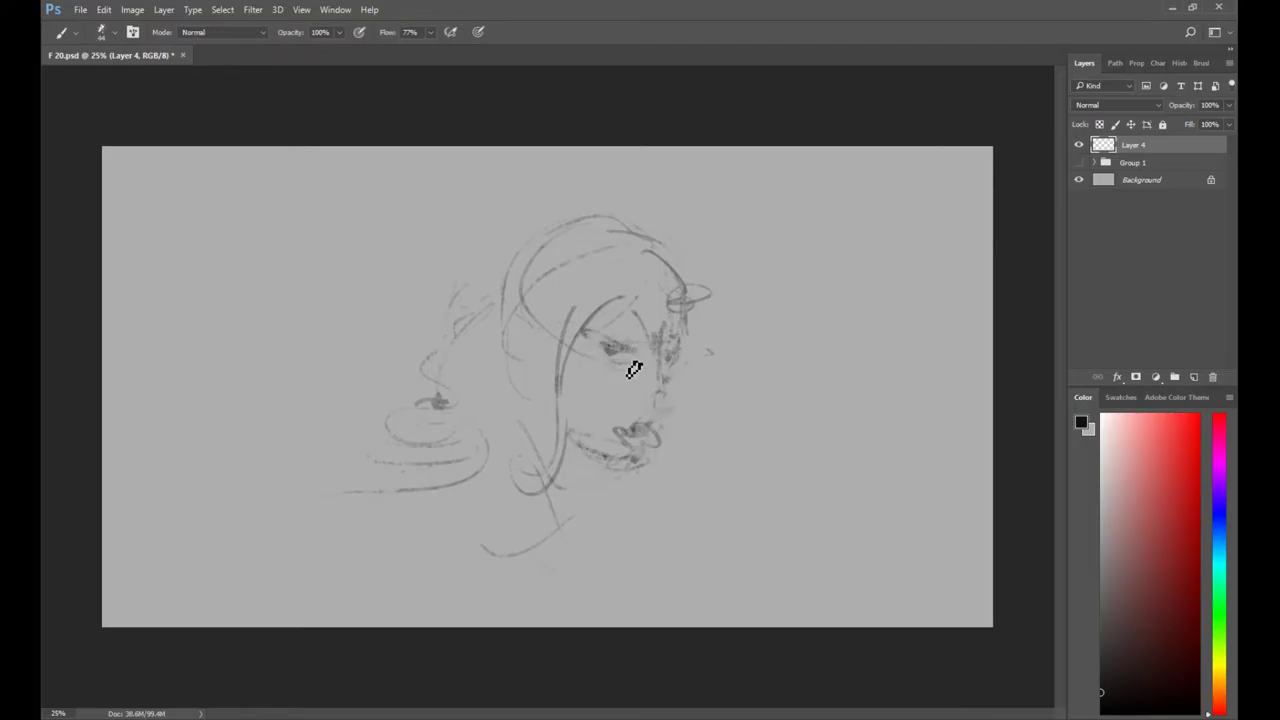
Enlarge the head sketch further with Free Transform.
{"action": "key", "text": "ctrl+t"}
{"action": "mouse_move", "coordinate": [715, 212]}
{"action": "left_mouse_down"}
{"action": "mouse_move", "coordinate": [790, 145]}
{"action": "mouse_move", "coordinate": [629, 282]}
{"action": "left_mouse_up"}
{"action": "key", "text": "Return"}
Sketch a wavy lock of hair hanging beside the neck and looping strands along the side of the head.
{"action": "left_click_drag", "start_coordinate": [506, 450], "coordinate": [486, 581]}
{"action": "left_click_drag", "start_coordinate": [534, 540], "coordinate": [454, 590]}
{"action": "left_click_drag", "start_coordinate": [472, 418], "coordinate": [534, 446]}
{"action": "left_click_drag", "start_coordinate": [487, 361], "coordinate": [550, 388]}
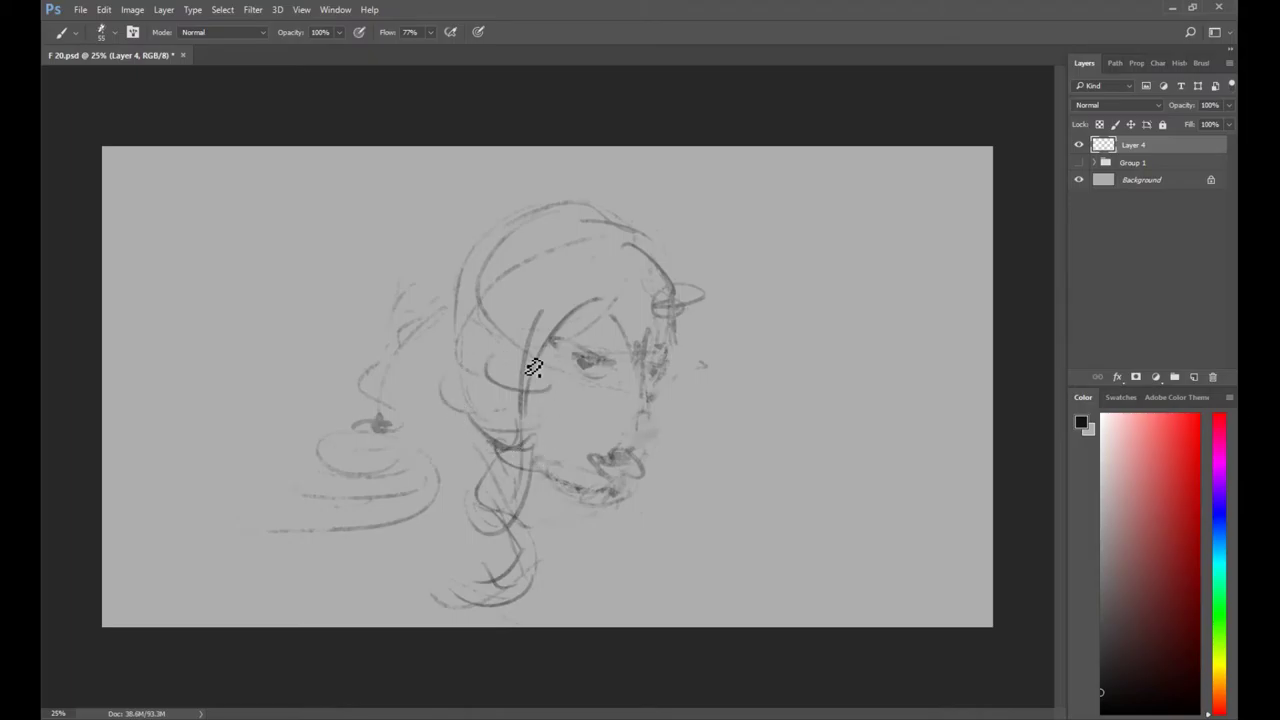
{"action": "left_click_drag", "start_coordinate": [464, 321], "coordinate": [528, 358]}
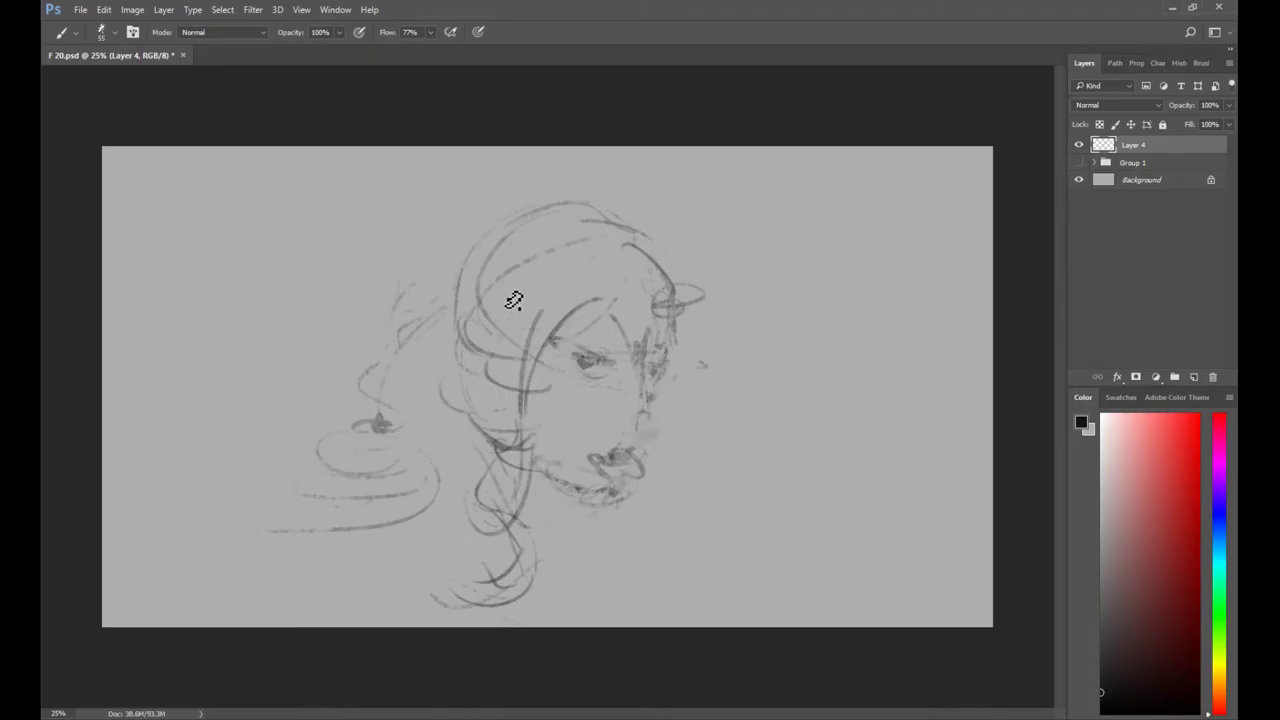
Erase the old mouth, redraw the base of the nose and start a new mouth line beneath it.
{"action": "key", "text": "z"}
{"action": "left_click", "coordinate": [593, 447]}
{"action": "key", "text": "e"}
{"action": "mouse_move", "coordinate": [594, 446]}
{"action": "left_mouse_down"}
{"action": "mouse_move", "coordinate": [626, 450]}
{"action": "mouse_move", "coordinate": [614, 482]}
{"action": "mouse_move", "coordinate": [614, 450]}
{"action": "left_mouse_up"}
{"action": "key", "text": "b"}
{"action": "key", "text": "e"}
{"action": "left_click_drag", "start_coordinate": [656, 406], "coordinate": [650, 422]}
{"action": "key", "text": "b"}
{"action": "key", "text": "e"}
{"action": "left_click_drag", "start_coordinate": [669, 376], "coordinate": [665, 402]}
{"action": "key", "text": "b"}
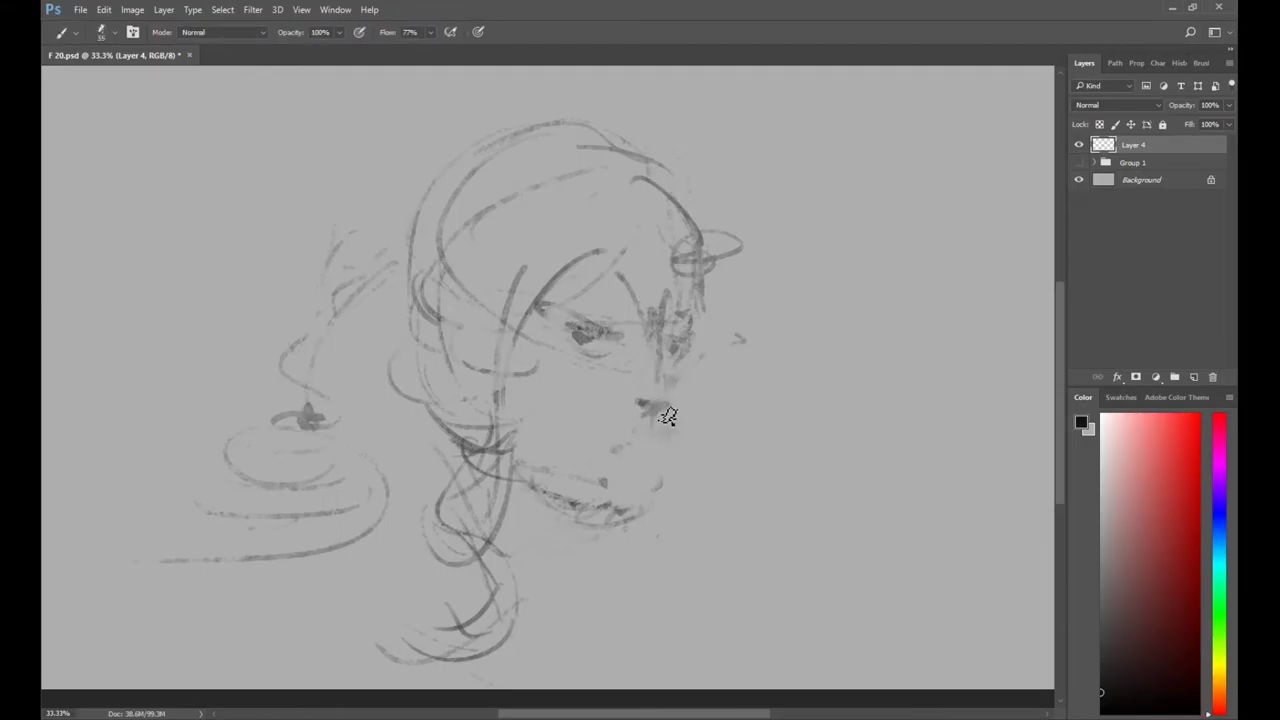
{"action": "key", "text": "e"}
{"action": "key", "text": "b"}
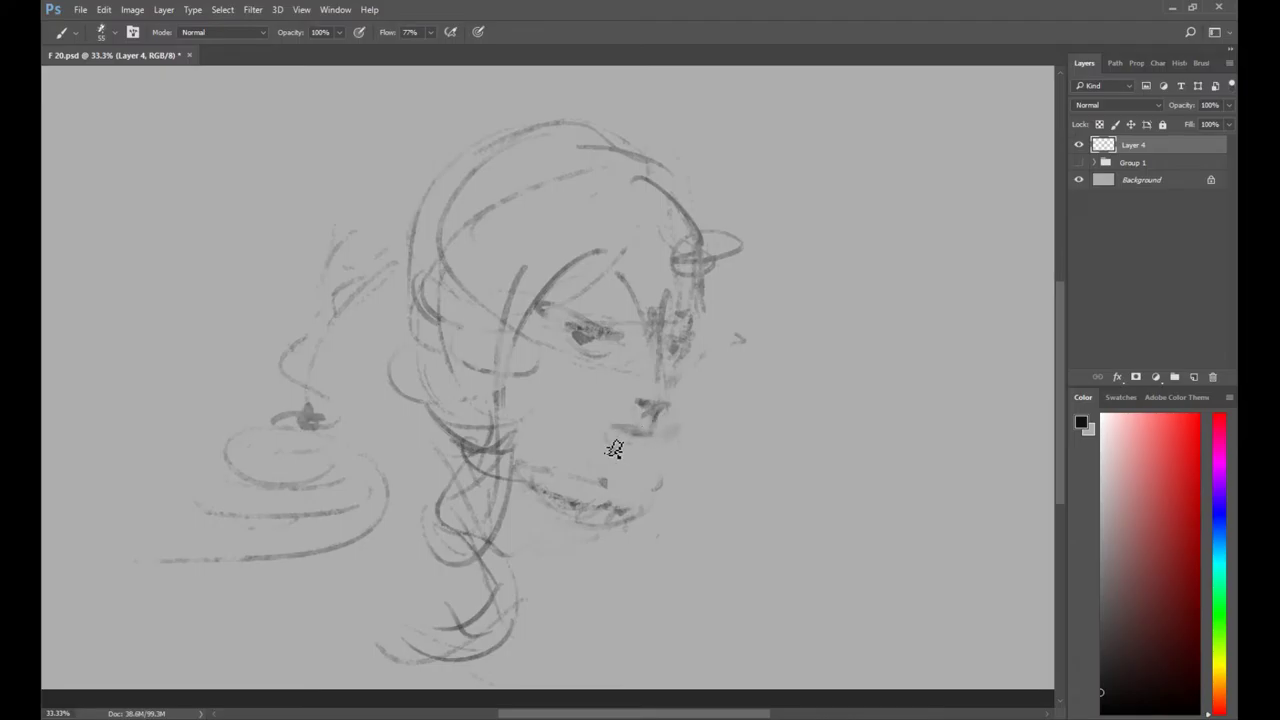
Clean up the lines below the chin and sketch the front line of the neck on the woman's head.
{"action": "mouse_move", "coordinate": [651, 471]}
{"action": "left_mouse_down"}
{"action": "mouse_move", "coordinate": [610, 503]}
{"action": "mouse_move", "coordinate": [572, 570]}
{"action": "left_mouse_up"}
{"action": "key", "text": "e"}
{"action": "key", "text": "b"}
{"action": "key", "text": "e"}
{"action": "left_click_drag", "start_coordinate": [576, 495], "coordinate": [588, 550]}
{"action": "key", "text": "b"}
{"action": "left_click_drag", "start_coordinate": [582, 506], "coordinate": [577, 562]}
Redraw the jawline and the face contour from nose to chin, erasing the stray jaw strokes.
{"action": "mouse_move", "coordinate": [524, 468]}
{"action": "left_mouse_down"}
{"action": "mouse_move", "coordinate": [552, 503]}
{"action": "mouse_move", "coordinate": [540, 495]}
{"action": "mouse_move", "coordinate": [644, 499]}
{"action": "mouse_move", "coordinate": [617, 431]}
{"action": "mouse_move", "coordinate": [644, 475]}
{"action": "left_mouse_up"}
{"action": "key", "text": "e"}
{"action": "key", "text": "b"}
{"action": "mouse_move", "coordinate": [656, 428]}
{"action": "left_mouse_down"}
{"action": "mouse_move", "coordinate": [654, 491]}
{"action": "mouse_move", "coordinate": [616, 501]}
{"action": "mouse_move", "coordinate": [655, 468]}
{"action": "mouse_move", "coordinate": [594, 492]}
{"action": "left_mouse_up"}
{"action": "key", "text": "e"}
{"action": "left_click_drag", "start_coordinate": [536, 460], "coordinate": [570, 485]}
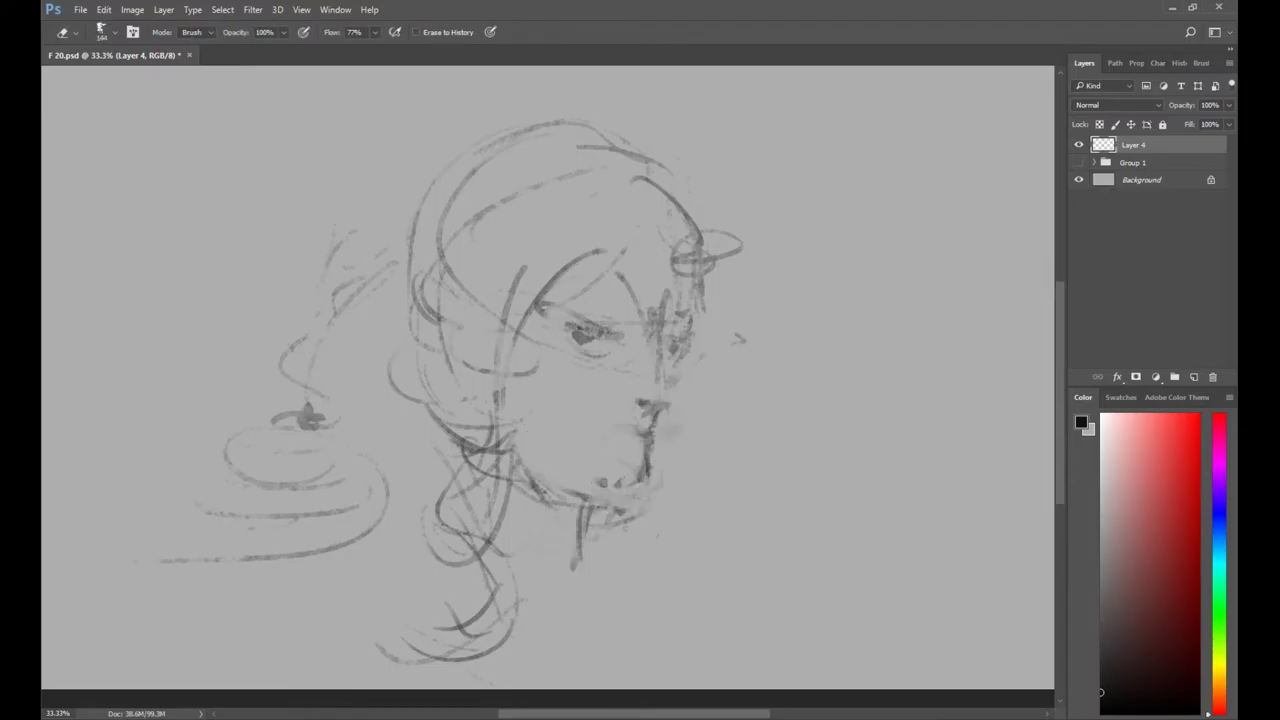
Rework the profile line between nose and chin and touch up the contour at the far temple.
{"action": "left_click_drag", "start_coordinate": [642, 439], "coordinate": [646, 477]}
{"action": "key", "text": "b"}
{"action": "left_click_drag", "start_coordinate": [679, 266], "coordinate": [670, 291]}
{"action": "key", "text": "e"}
{"action": "key", "text": "b"}
{"action": "mouse_move", "coordinate": [654, 443]}
{"action": "left_mouse_down"}
{"action": "mouse_move", "coordinate": [609, 490]}
{"action": "mouse_move", "coordinate": [593, 482]}
{"action": "mouse_move", "coordinate": [636, 452]}
{"action": "mouse_move", "coordinate": [629, 478]}
{"action": "mouse_move", "coordinate": [629, 458]}
{"action": "mouse_move", "coordinate": [649, 445]}
{"action": "mouse_move", "coordinate": [616, 422]}
{"action": "mouse_move", "coordinate": [619, 443]}
{"action": "mouse_move", "coordinate": [590, 489]}
{"action": "mouse_move", "coordinate": [656, 476]}
{"action": "mouse_move", "coordinate": [595, 518]}
{"action": "left_mouse_up"}
Strengthen the underside of the jaw and chin and erase the excess lines around the mouth.
{"action": "key", "text": "e"}
{"action": "key", "text": "b"}
{"action": "key", "text": "e"}
{"action": "key", "text": "b"}
{"action": "mouse_move", "coordinate": [517, 457]}
{"action": "left_mouse_down"}
{"action": "mouse_move", "coordinate": [546, 482]}
{"action": "mouse_move", "coordinate": [566, 462]}
{"action": "mouse_move", "coordinate": [622, 503]}
{"action": "left_mouse_up"}
{"action": "key", "text": "e"}
{"action": "key", "text": "b"}
{"action": "left_click_drag", "start_coordinate": [632, 438], "coordinate": [617, 491]}
Refine the far eye area and the bridge of the nose with alternating brush and eraser strokes.
{"action": "mouse_move", "coordinate": [677, 349]}
{"action": "left_mouse_down"}
{"action": "mouse_move", "coordinate": [674, 411]}
{"action": "mouse_move", "coordinate": [658, 367]}
{"action": "mouse_move", "coordinate": [670, 320]}
{"action": "mouse_move", "coordinate": [644, 311]}
{"action": "mouse_move", "coordinate": [640, 350]}
{"action": "mouse_move", "coordinate": [699, 341]}
{"action": "left_mouse_up"}
{"action": "key", "text": "e"}
{"action": "key", "text": "b"}
{"action": "key", "text": "e"}
{"action": "key", "text": "ctrl+space"}
{"action": "left_click", "coordinate": [641, 348], "text": "ctrl"}
{"action": "key", "text": "b"}
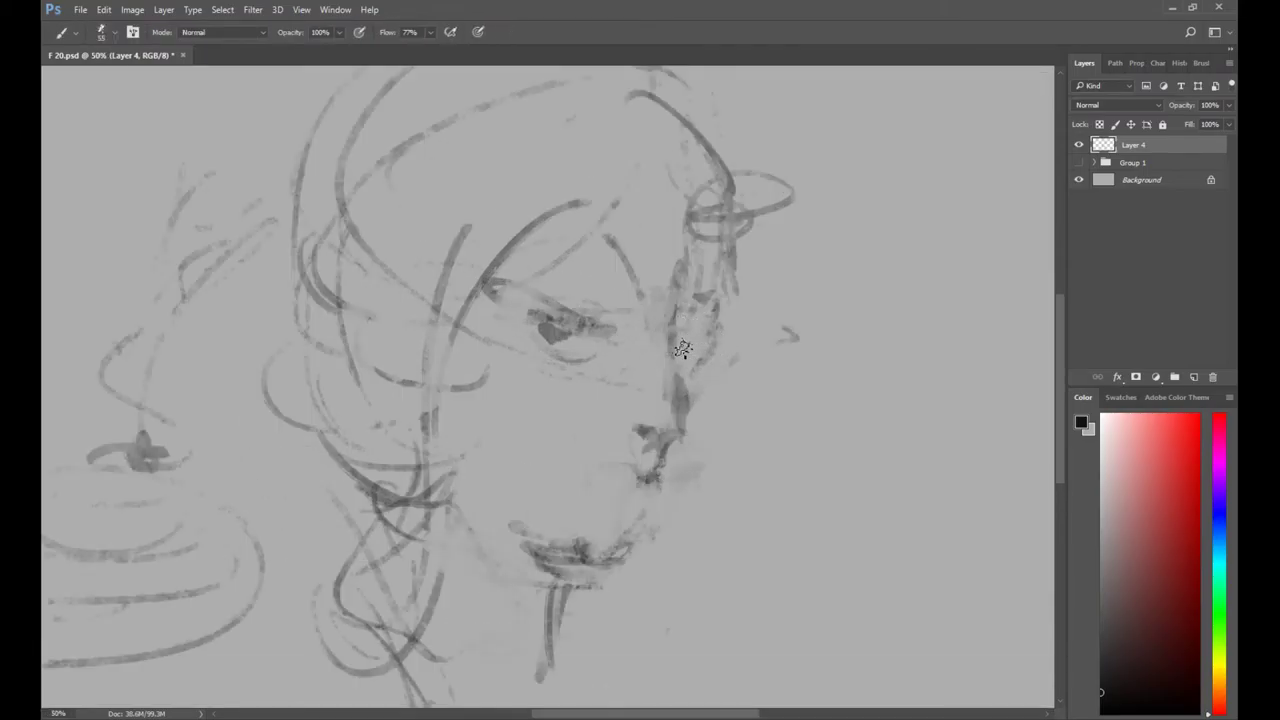
Sketch the upper and lower lips beneath the nose and trim them with the eraser.
{"action": "key", "text": "e"}
{"action": "key", "text": "b"}
{"action": "left_click_drag", "start_coordinate": [634, 480], "coordinate": [666, 486]}
{"action": "mouse_move", "coordinate": [652, 522]}
{"action": "left_mouse_down"}
{"action": "mouse_move", "coordinate": [608, 560]}
{"action": "mouse_move", "coordinate": [587, 470]}
{"action": "left_mouse_up"}
{"action": "key", "text": "e"}
{"action": "key", "text": "b"}
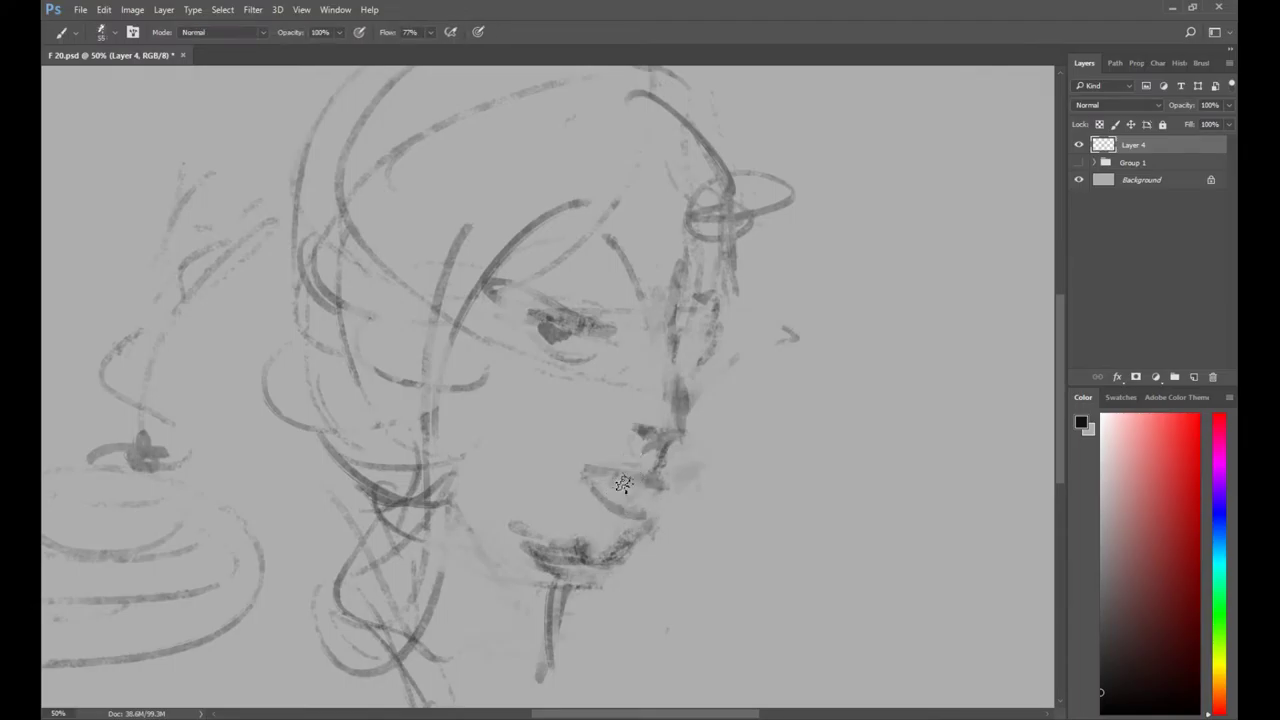
{"action": "key", "text": "e"}
{"action": "key", "text": "b"}
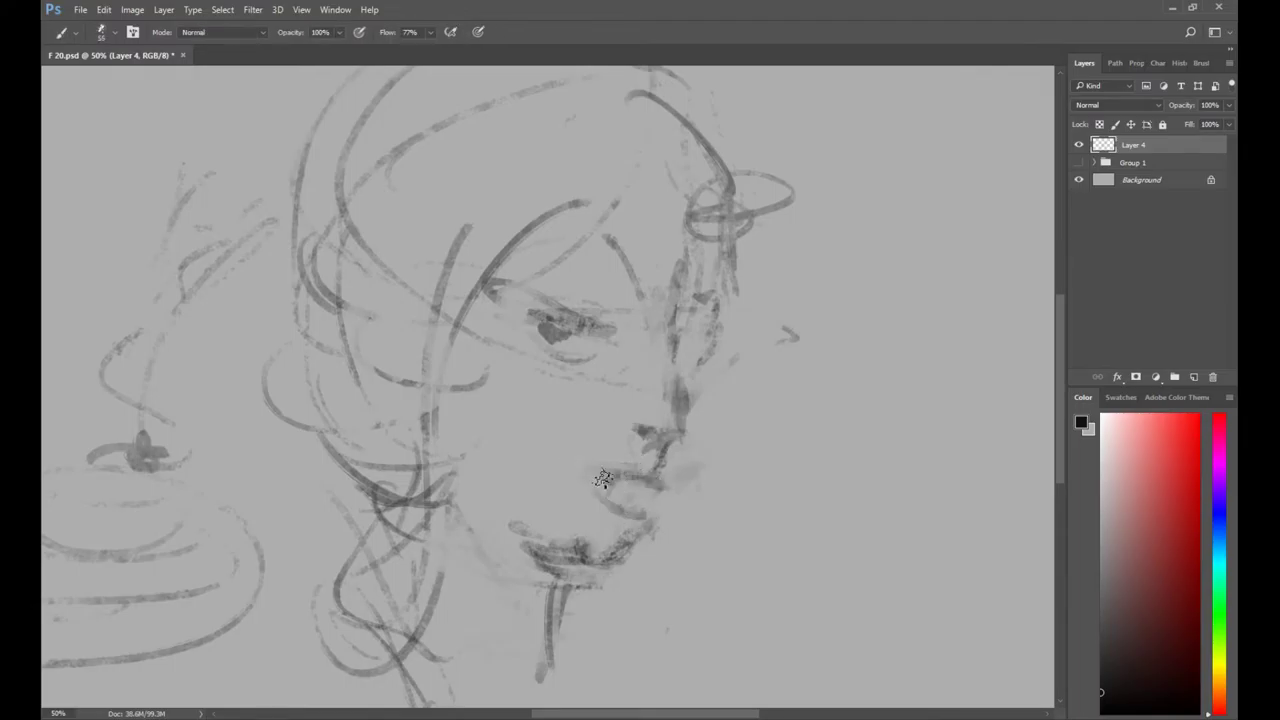
{"action": "key", "text": "e"}
{"action": "key", "text": "b"}
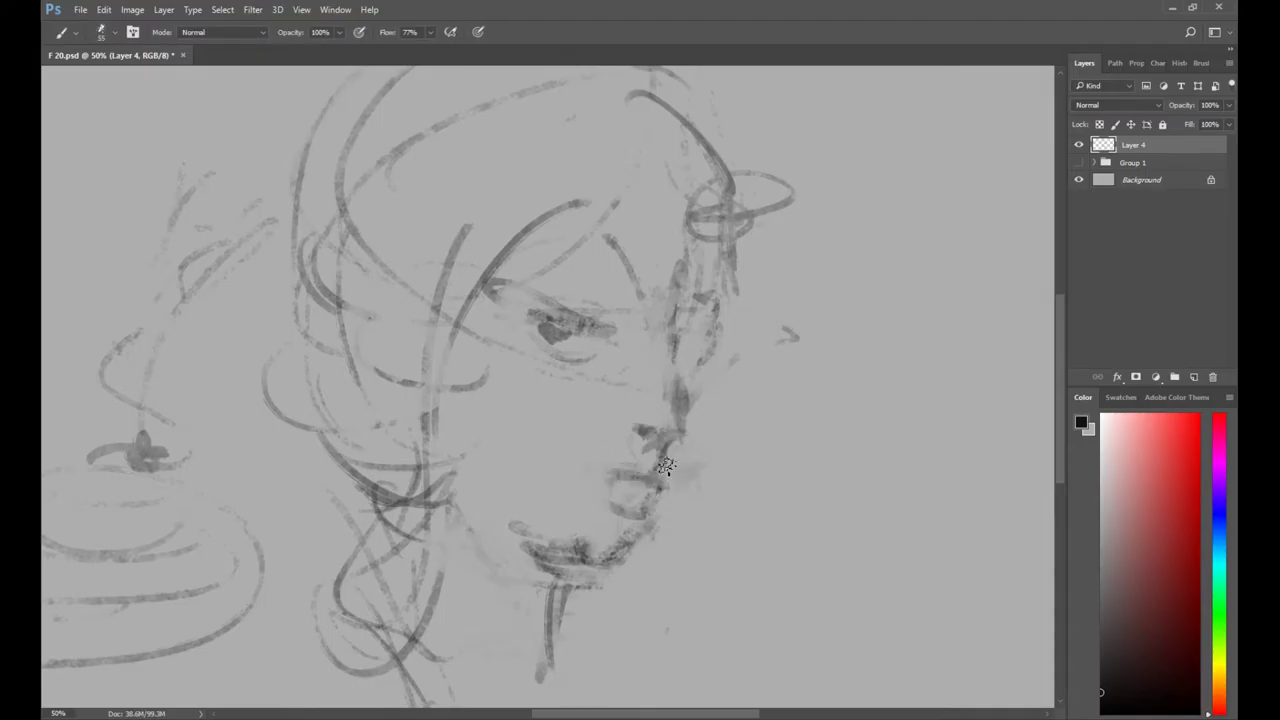
Reshape the chin and jaw into a rounder contour, erasing the heavy old jaw strokes.
{"action": "key", "text": "e"}
{"action": "key", "text": "b"}
{"action": "key", "text": "e"}
{"action": "key", "text": "b"}
{"action": "key", "text": "e"}
{"action": "key", "text": "b"}
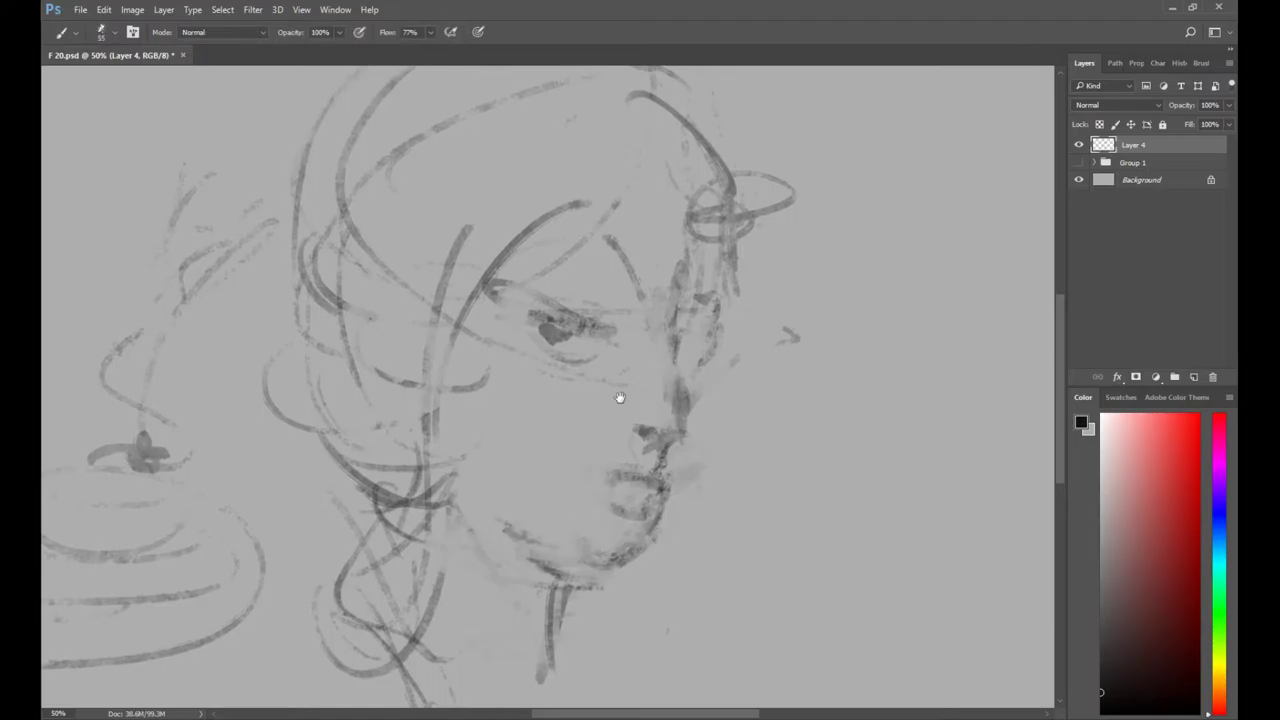
Touch up the near eye with small brush and eraser strokes.
{"action": "left_click_drag", "start_coordinate": [620, 398], "coordinate": [672, 456]}
{"action": "mouse_move", "coordinate": [592, 380]}
{"action": "left_mouse_down"}
{"action": "mouse_move", "coordinate": [640, 384]}
{"action": "mouse_move", "coordinate": [604, 396]}
{"action": "mouse_move", "coordinate": [644, 378]}
{"action": "mouse_move", "coordinate": [664, 398]}
{"action": "mouse_move", "coordinate": [630, 384]}
{"action": "mouse_move", "coordinate": [618, 420]}
{"action": "mouse_move", "coordinate": [592, 388]}
{"action": "left_mouse_up"}
{"action": "key", "text": "e"}
{"action": "key", "text": "b"}
{"action": "key", "text": "e"}
Scale the whole head sketch up to about 115%.
{"action": "key", "text": "z"}
{"action": "left_click", "coordinate": [656, 333], "text": "alt"}
{"action": "left_click", "coordinate": [664, 331], "text": "alt"}
{"action": "key", "text": "v"}
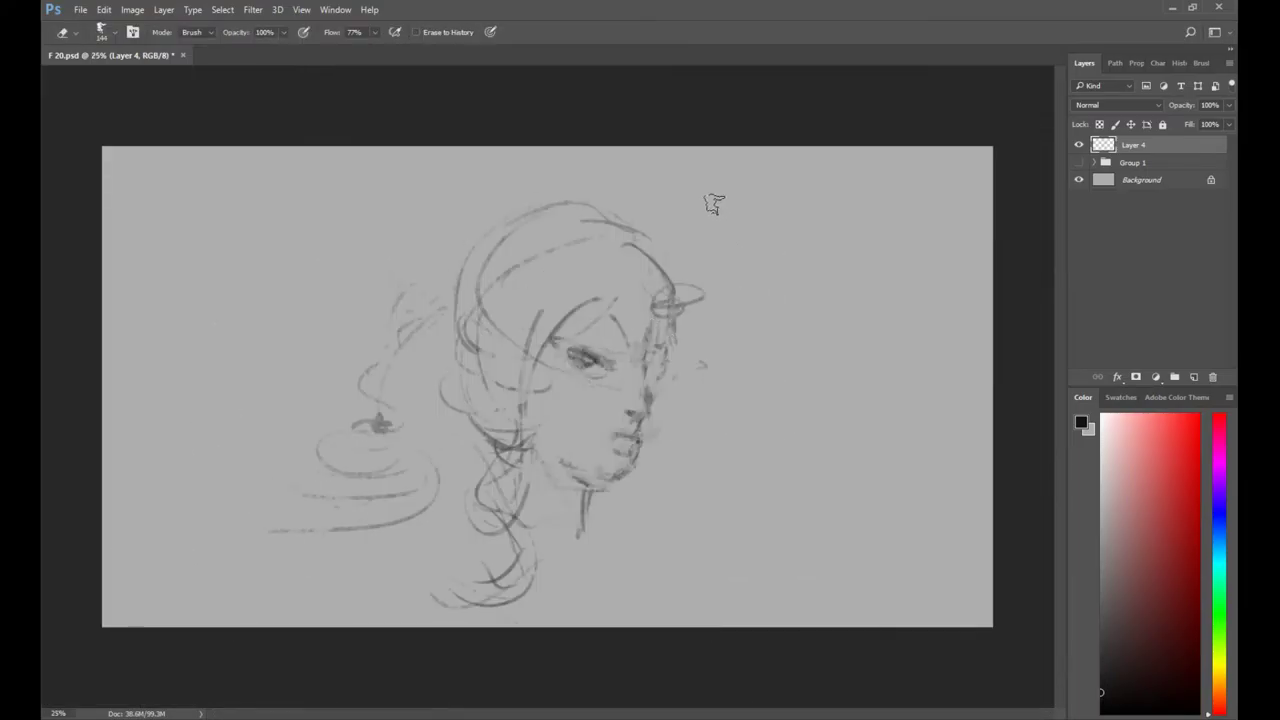
{"action": "key", "text": "ctrl+t"}
{"action": "mouse_move", "coordinate": [708, 200]}
{"action": "left_mouse_down"}
{"action": "mouse_move", "coordinate": [782, 133]}
{"action": "mouse_move", "coordinate": [660, 261]}
{"action": "left_mouse_up"}
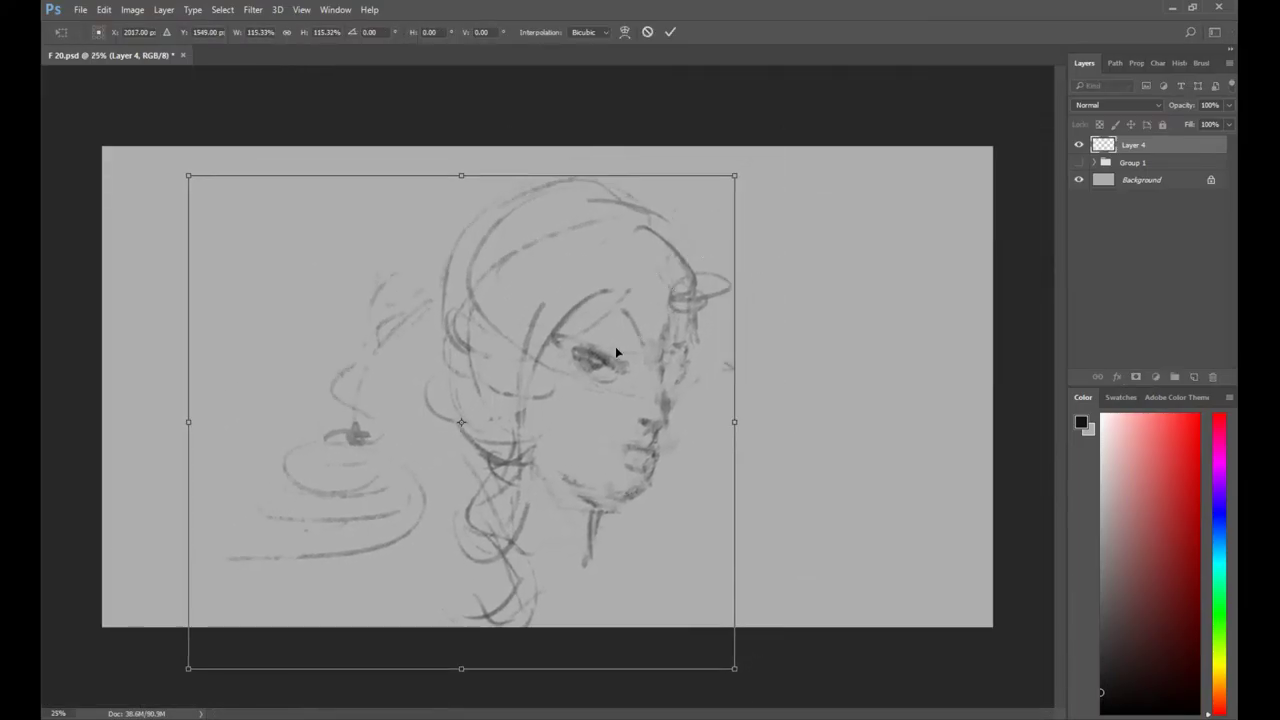
{"action": "key", "text": "Return"}
Select the near eye with a freehand selection and rotate it so that it sits more level.
{"action": "key", "text": "e"}
{"action": "key", "text": "l"}
{"action": "left_click_drag", "start_coordinate": [624, 386], "coordinate": [548, 392]}
{"action": "key", "text": "ctrl+t"}
{"action": "mouse_move", "coordinate": [652, 352]}
{"action": "left_mouse_down"}
{"action": "mouse_move", "coordinate": [649, 339]}
{"action": "mouse_move", "coordinate": [587, 377]}
{"action": "mouse_move", "coordinate": [668, 392]}
{"action": "mouse_move", "coordinate": [694, 314]}
{"action": "mouse_move", "coordinate": [703, 341]}
{"action": "mouse_move", "coordinate": [664, 384]}
{"action": "left_mouse_up"}
{"action": "key", "text": "Return"}
{"action": "key", "text": "ctrl+d"}
Redraw the nose bridge profile, touch up the near eye and clean the chin area.
{"action": "key", "text": "z"}
{"action": "left_click", "coordinate": [651, 368]}
{"action": "key", "text": "e"}
{"action": "key", "text": "b"}
{"action": "key", "text": "e"}
{"action": "left_click_drag", "start_coordinate": [677, 402], "coordinate": [676, 434]}
{"action": "key", "text": "b"}
{"action": "left_click_drag", "start_coordinate": [568, 370], "coordinate": [590, 374]}
{"action": "key", "text": "e"}
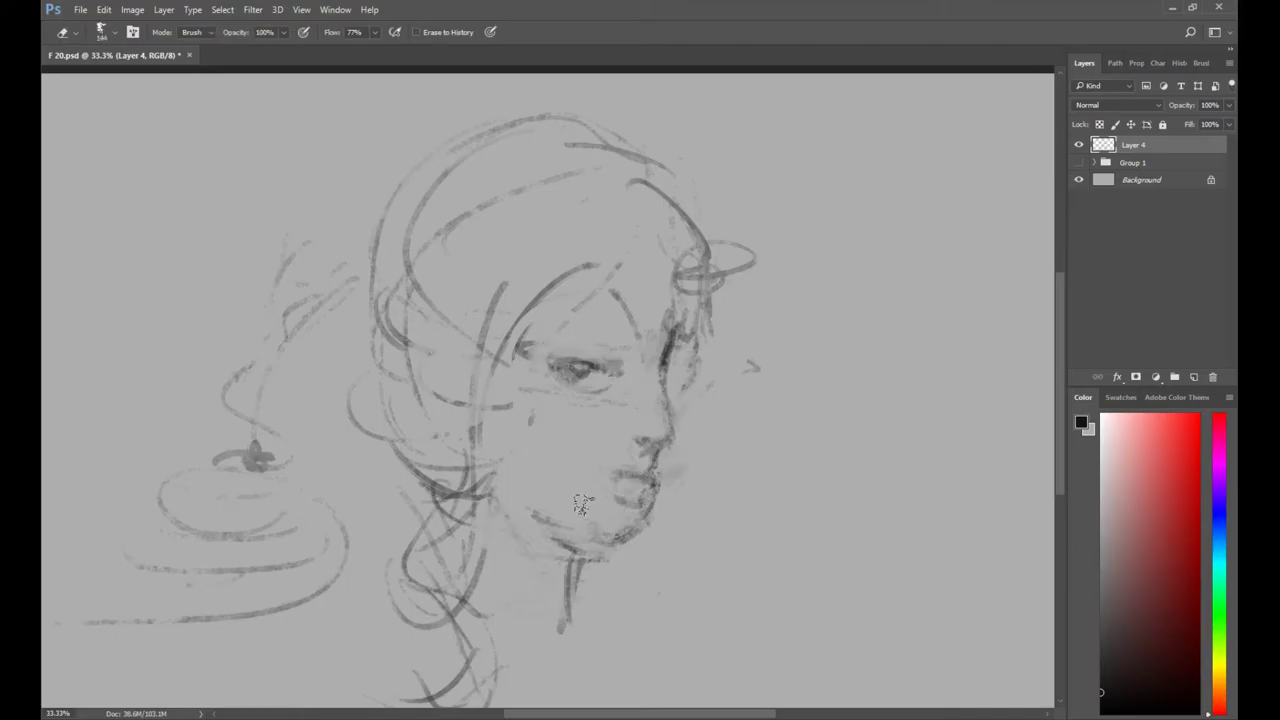
{"action": "left_click_drag", "start_coordinate": [594, 532], "coordinate": [618, 542]}
Lower the top contour of the head and add loose hair strokes.
{"action": "left_click", "coordinate": [584, 480], "text": "alt"}
{"action": "mouse_move", "coordinate": [606, 194]}
{"action": "left_mouse_down"}
{"action": "mouse_move", "coordinate": [529, 233]}
{"action": "mouse_move", "coordinate": [576, 188]}
{"action": "left_mouse_up"}
{"action": "key", "text": "b"}
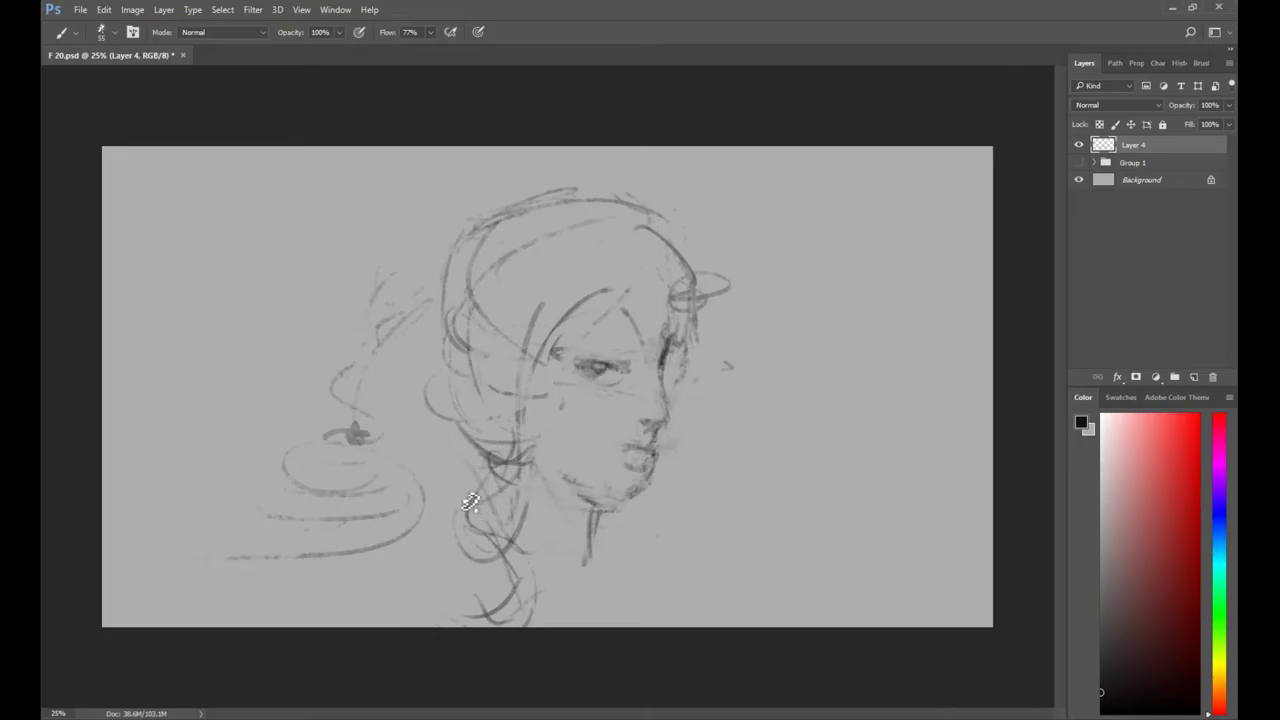
{"action": "key", "text": "z"}
{"action": "left_click", "coordinate": [634, 390]}
{"action": "key", "text": "b"}
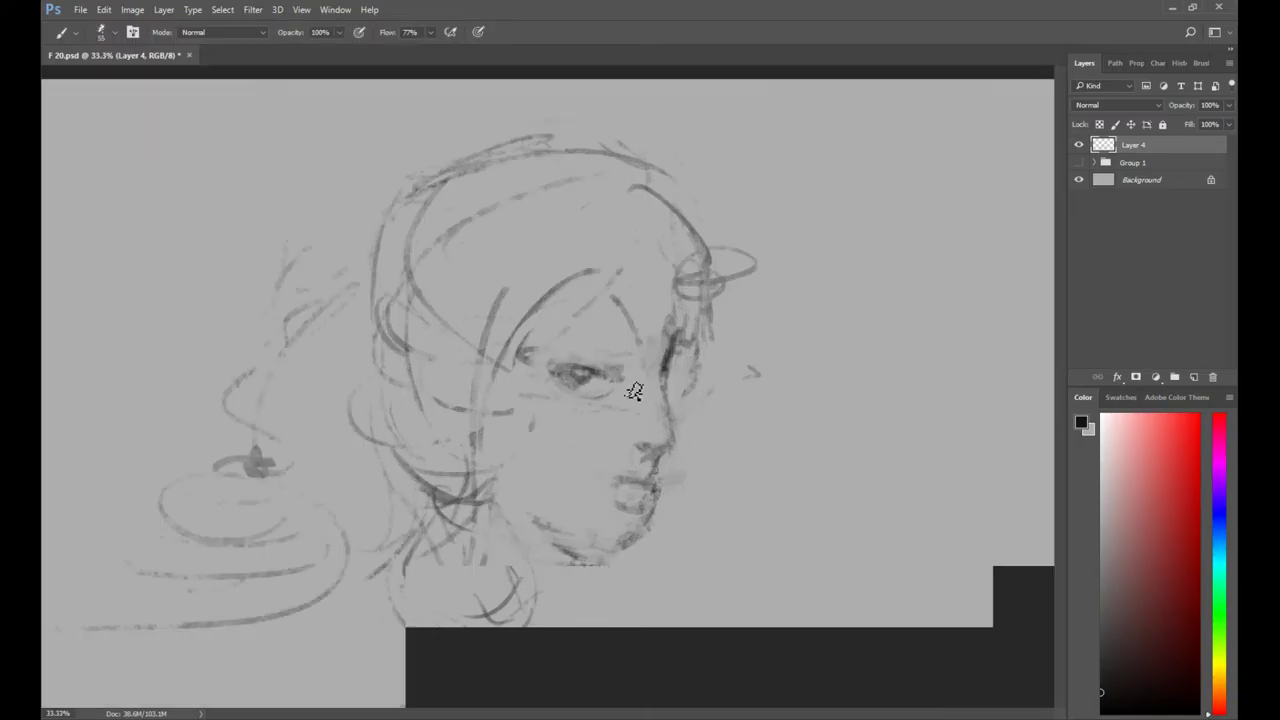
Redraw the near eye with a darker upper lid and iris and an open lower lid.
{"action": "key", "text": "z"}
{"action": "left_click", "coordinate": [669, 347]}
{"action": "key", "text": "e"}
{"action": "mouse_move", "coordinate": [503, 347]}
{"action": "left_mouse_down"}
{"action": "mouse_move", "coordinate": [491, 371]}
{"action": "mouse_move", "coordinate": [561, 398]}
{"action": "mouse_move", "coordinate": [542, 364]}
{"action": "mouse_move", "coordinate": [574, 399]}
{"action": "mouse_move", "coordinate": [550, 359]}
{"action": "mouse_move", "coordinate": [593, 385]}
{"action": "left_mouse_up"}
{"action": "key", "text": "b"}
{"action": "key", "text": "e"}
{"action": "key", "text": "b"}
{"action": "key", "text": "e"}
{"action": "key", "text": "b"}
{"action": "key", "text": "e"}
{"action": "key", "text": "b"}
{"action": "key", "text": "e"}
{"action": "key", "text": "b"}
{"action": "key", "text": "e"}
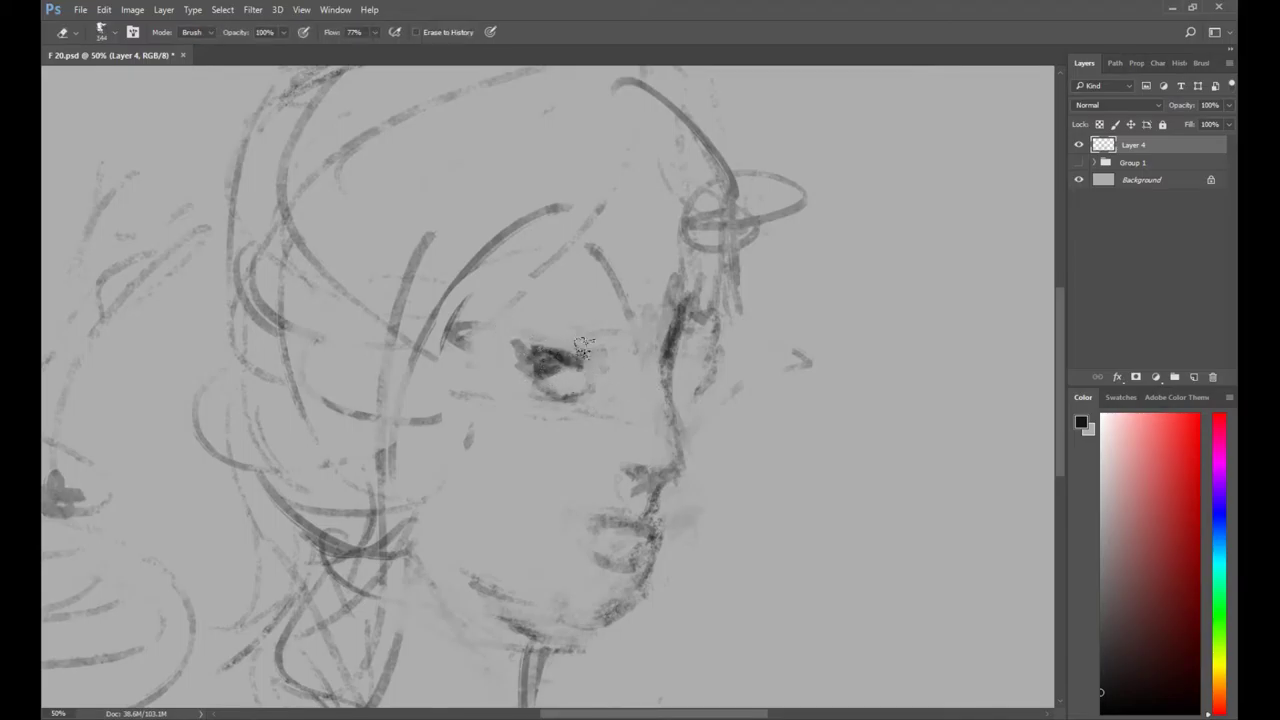
Draw the near eyebrow above the eye, lighten the nose bridge and shade the side of the nose.
{"action": "key", "text": "b"}
{"action": "left_click", "coordinate": [610, 345], "text": "alt"}
{"action": "mouse_move", "coordinate": [605, 325]}
{"action": "left_mouse_down"}
{"action": "mouse_move", "coordinate": [540, 312]}
{"action": "mouse_move", "coordinate": [664, 344]}
{"action": "mouse_move", "coordinate": [645, 361]}
{"action": "left_mouse_up"}
{"action": "key", "text": "e"}
{"action": "key", "text": "b"}
{"action": "key", "text": "e"}
{"action": "key", "text": "b"}
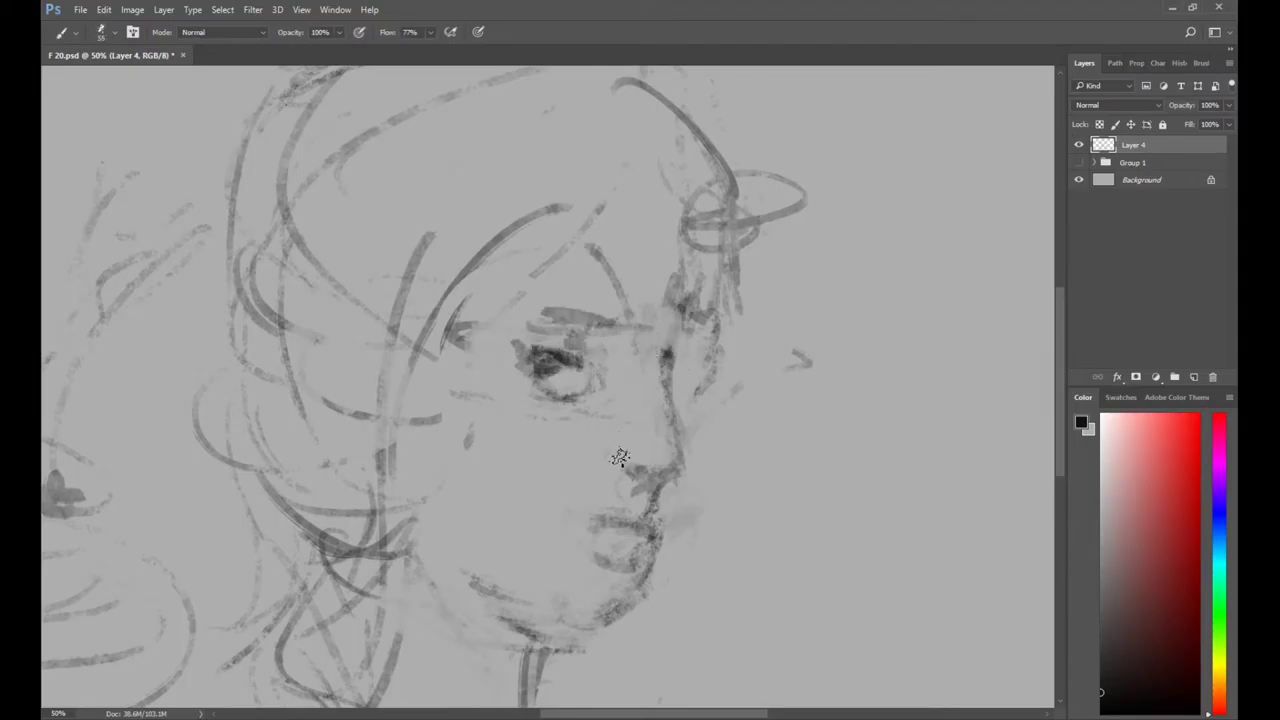
{"action": "key", "text": "e"}
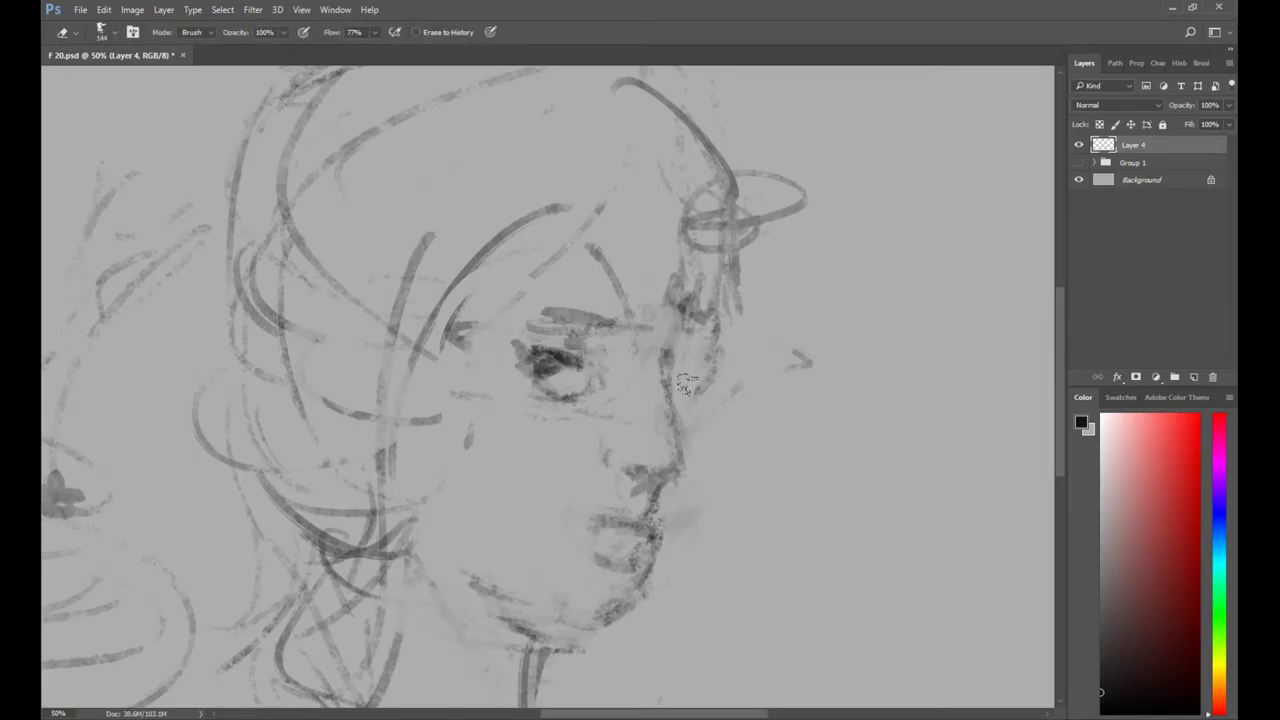
Hide Layer 4, add a new empty layer above it and save the file.
{"action": "left_click_drag", "start_coordinate": [665, 313], "coordinate": [765, 317]}
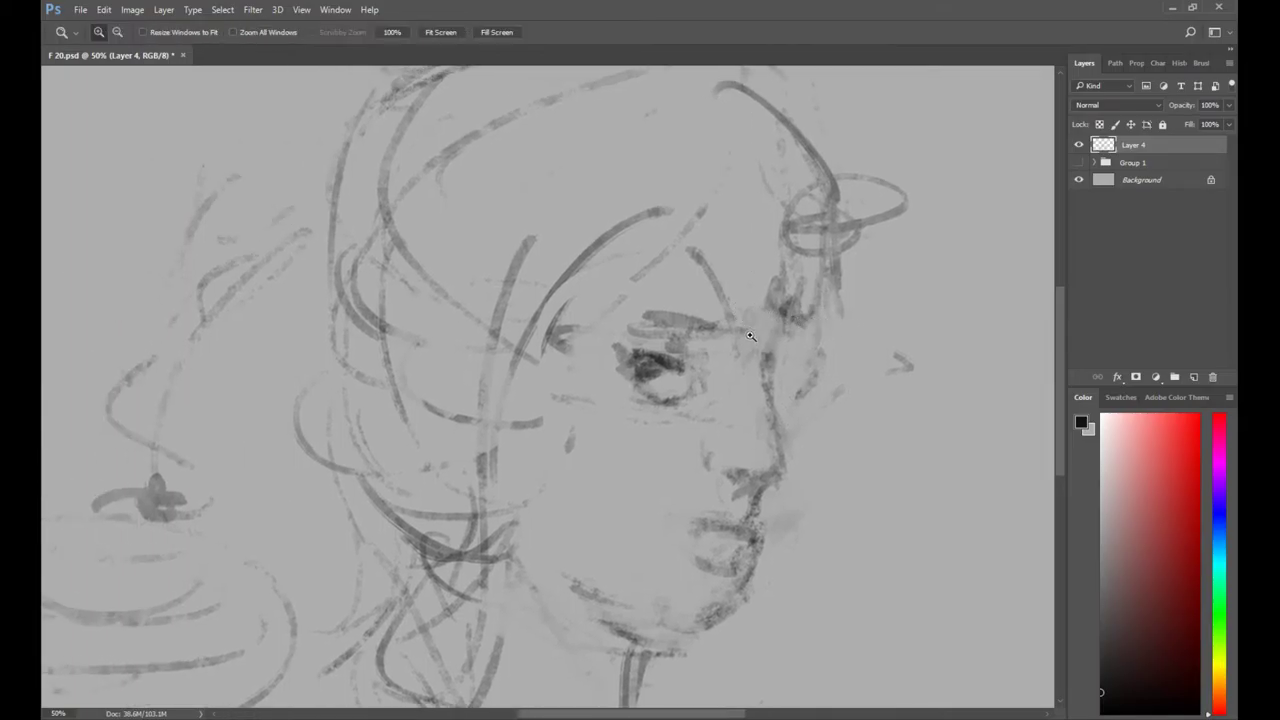
{"action": "left_click", "coordinate": [764, 322], "text": "alt"}
{"action": "left_click", "coordinate": [763, 300], "text": "alt"}
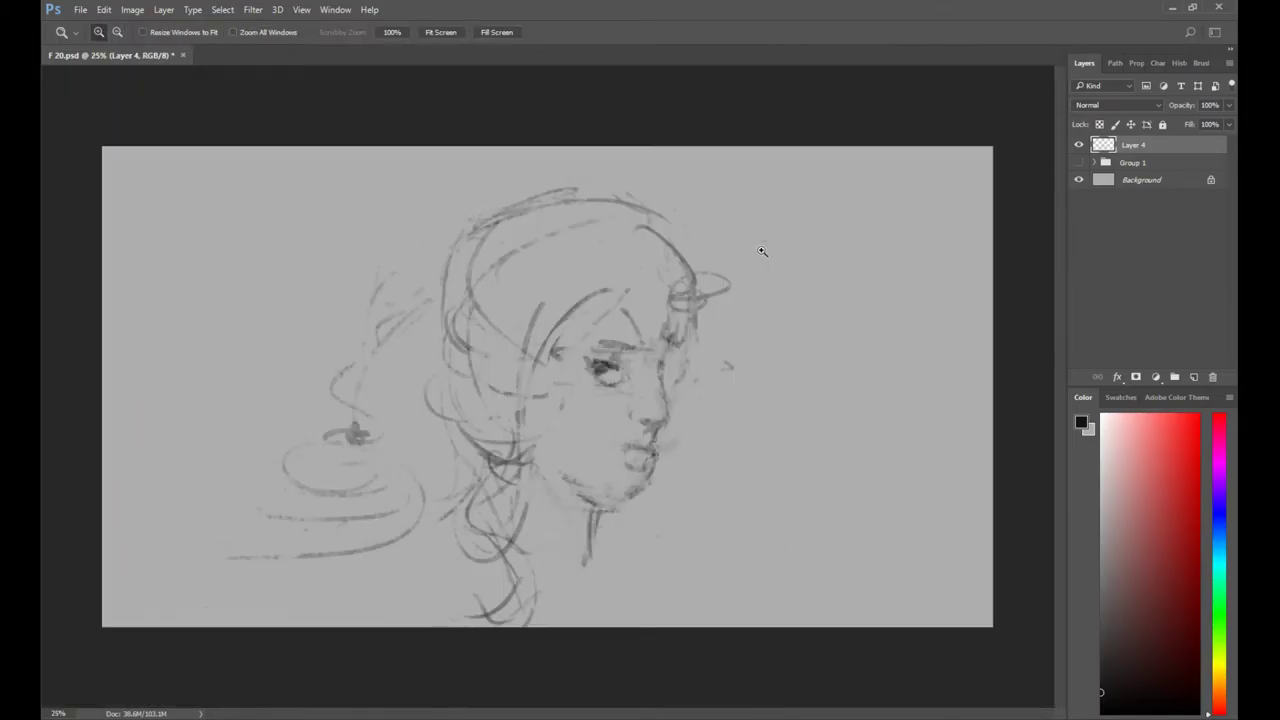
{"action": "left_click", "coordinate": [1079, 145]}
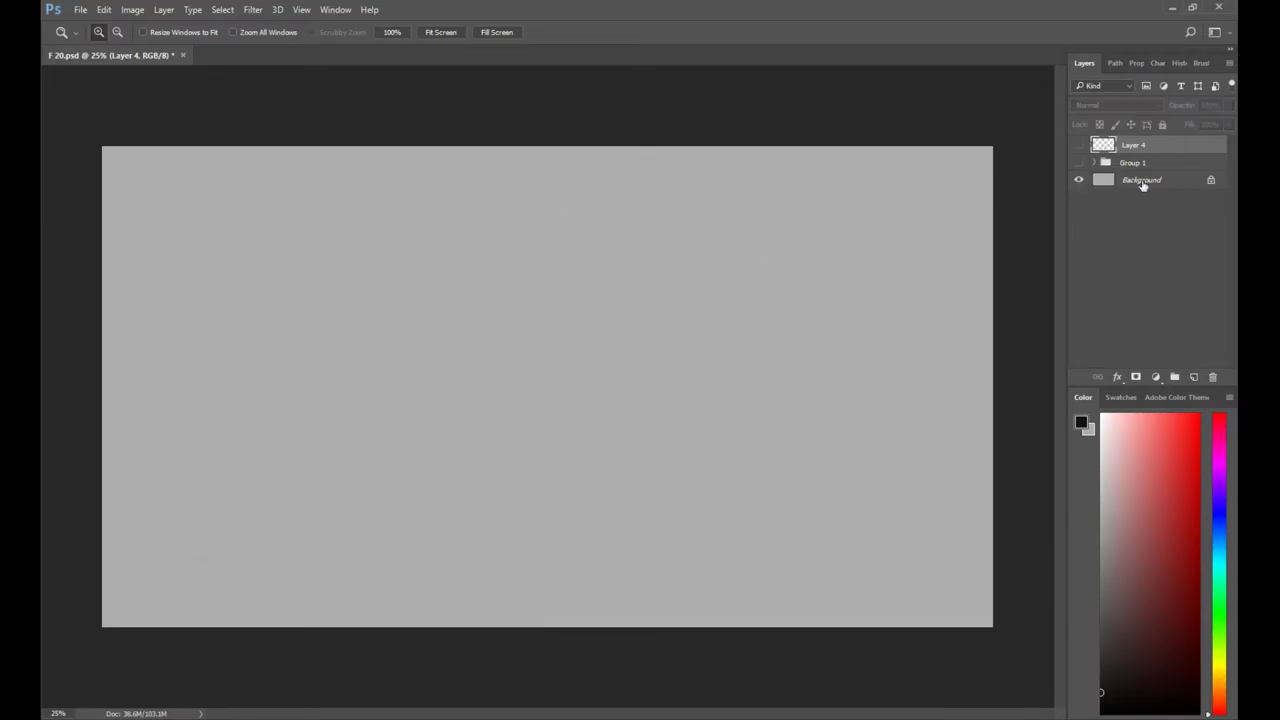
{"action": "left_click", "coordinate": [1193, 377]}
{"action": "key", "text": "ctrl+s"}
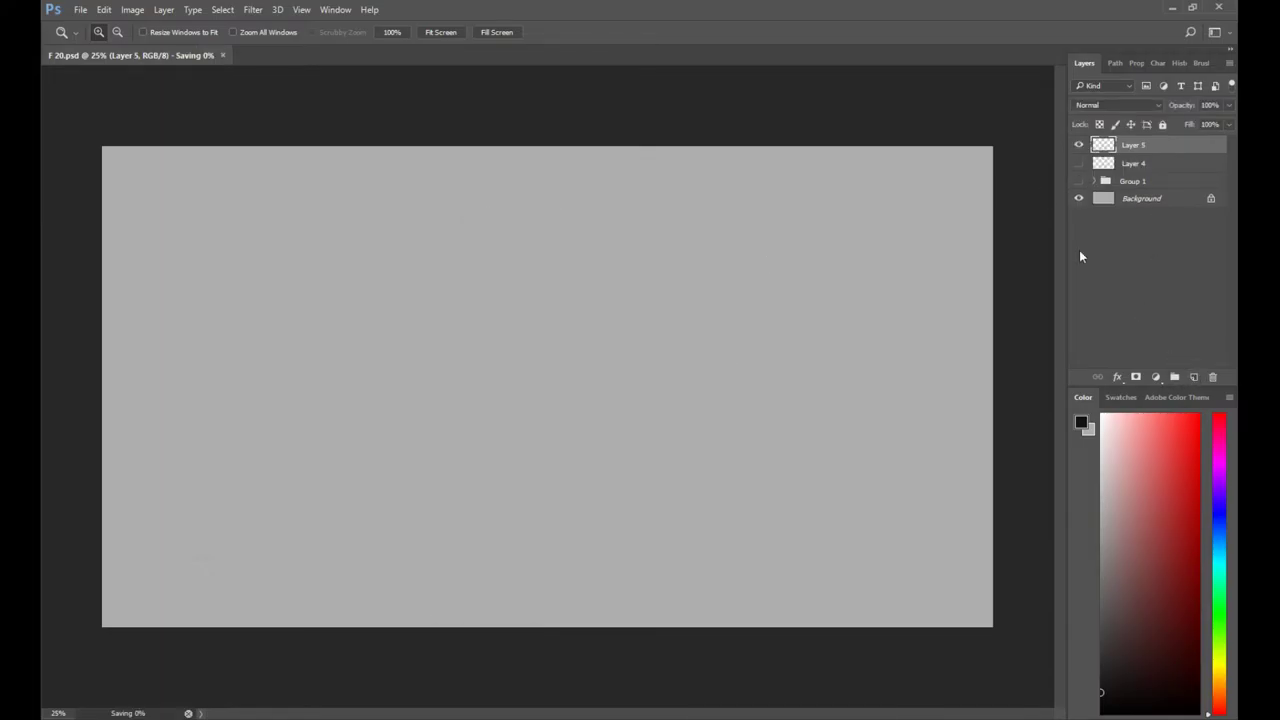
Sketch two eyes, the nose base and the mouth of a new face on the new layer.
{"action": "key", "text": "b"}
{"action": "left_click_drag", "start_coordinate": [572, 472], "coordinate": [600, 477]}
{"action": "left_click_drag", "start_coordinate": [520, 330], "coordinate": [666, 344]}
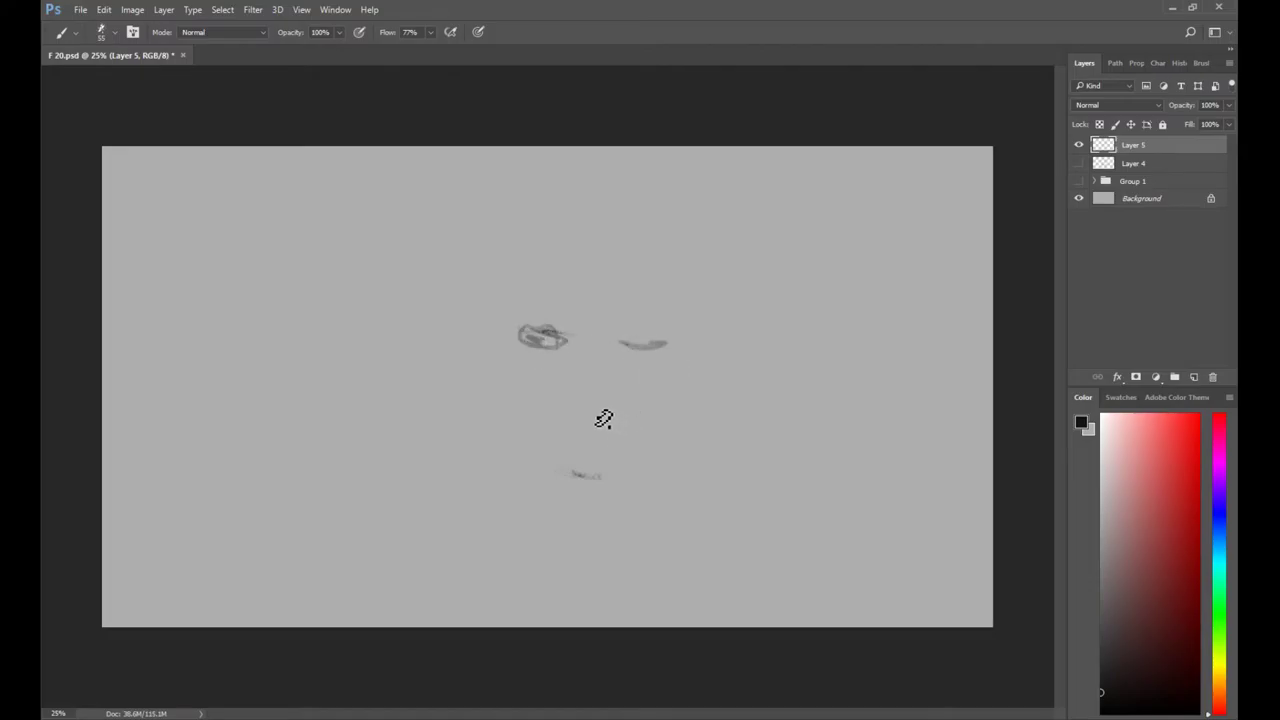
{"action": "left_click_drag", "start_coordinate": [605, 406], "coordinate": [588, 404]}
{"action": "key", "text": "z"}
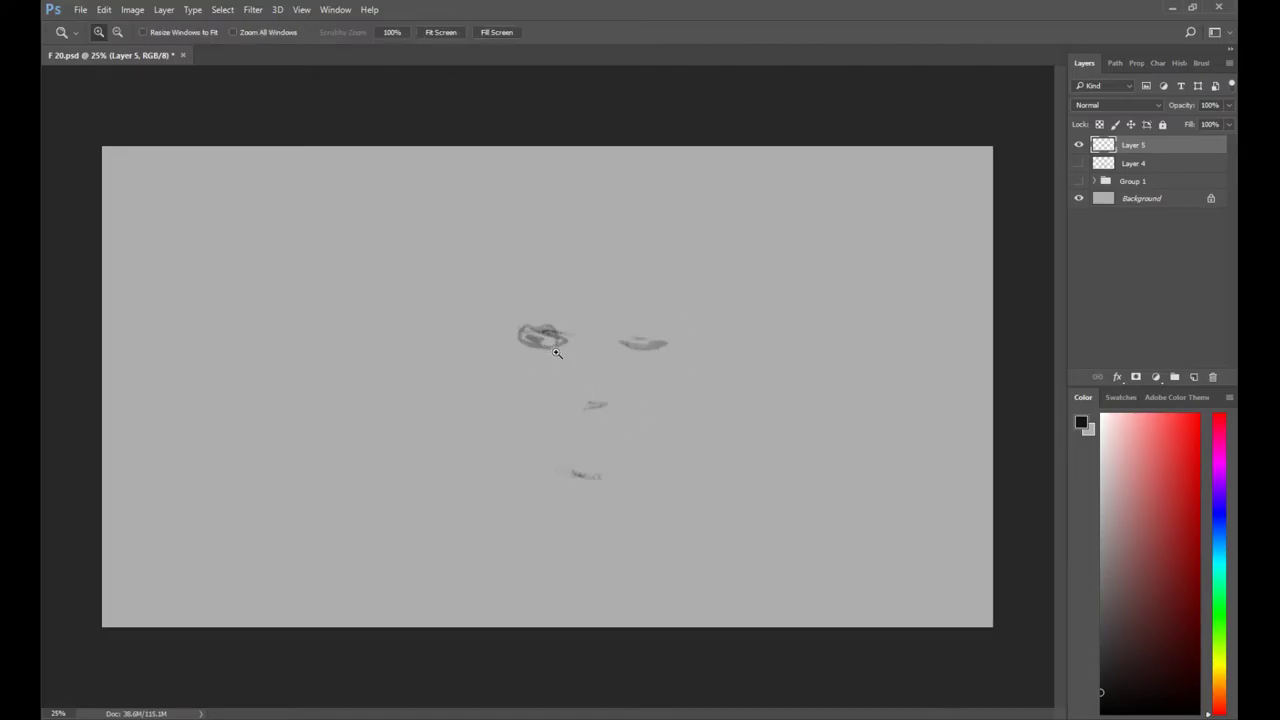
{"action": "left_click", "coordinate": [553, 347]}
{"action": "key", "text": "b"}
{"action": "mouse_move", "coordinate": [598, 477]}
{"action": "left_mouse_down"}
{"action": "mouse_move", "coordinate": [640, 480]}
{"action": "mouse_move", "coordinate": [617, 478]}
{"action": "left_mouse_up"}
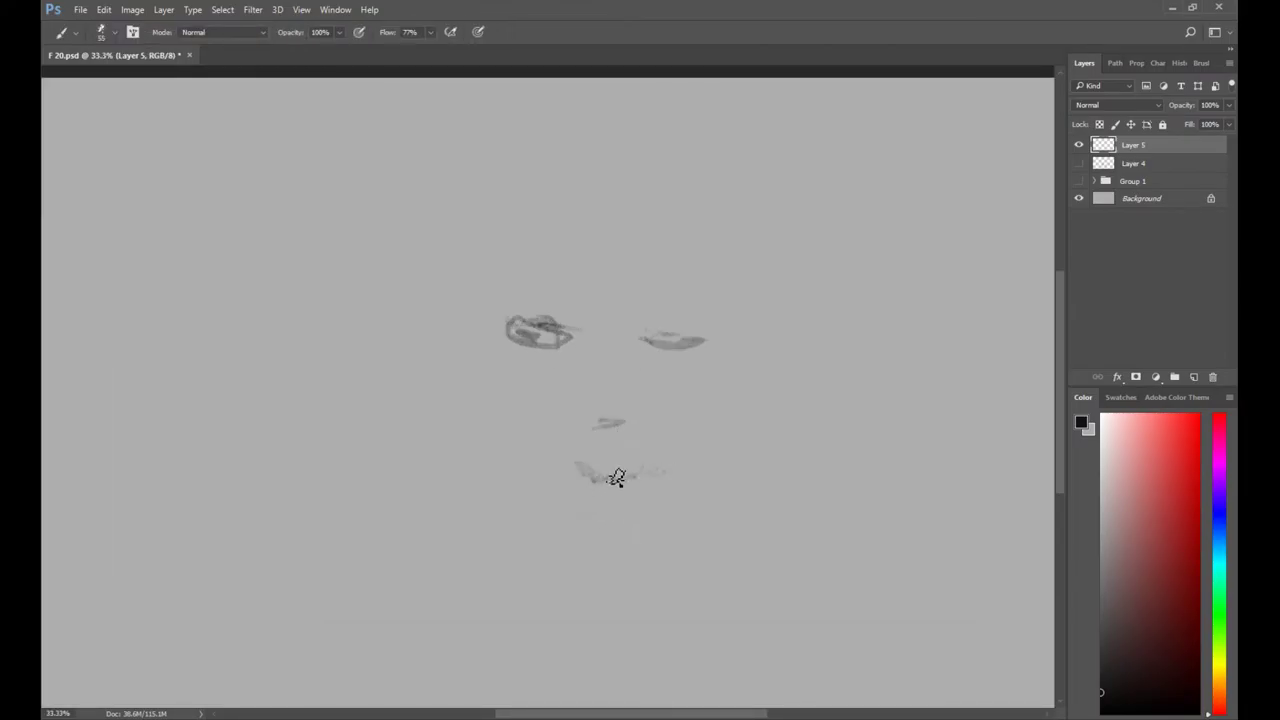
Narrow the sketched facial features slightly with Free Transform.
{"action": "key", "text": "ctrl+t"}
{"action": "left_click_drag", "start_coordinate": [710, 419], "coordinate": [690, 415]}
{"action": "key", "text": "Return"}
Sketch the face's centre line, a short chin line and a rounded cranium outline around the eyes.
{"action": "left_click_drag", "start_coordinate": [597, 292], "coordinate": [606, 465]}
{"action": "left_click_drag", "start_coordinate": [562, 528], "coordinate": [608, 537]}
{"action": "left_click_drag", "start_coordinate": [460, 272], "coordinate": [635, 392]}
{"action": "left_click_drag", "start_coordinate": [488, 240], "coordinate": [497, 350]}
{"action": "key", "text": "ctrl+space"}
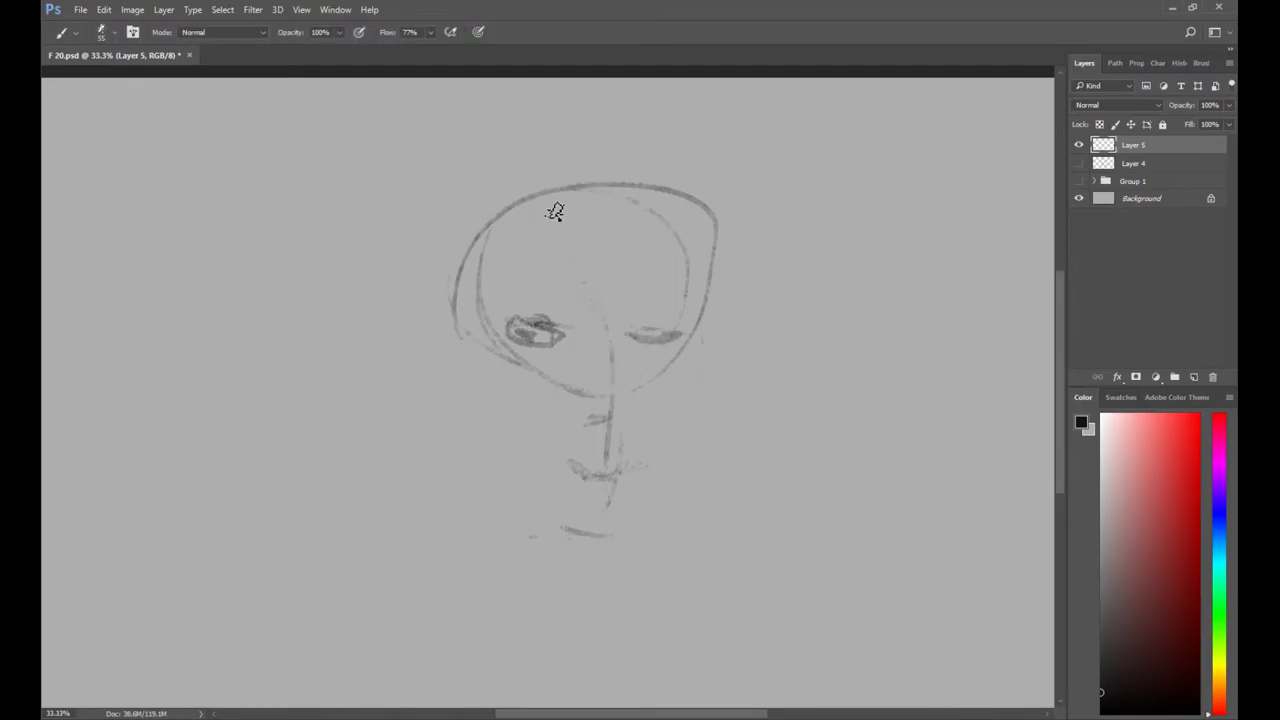
Build up the cranium with further overlapping oval strokes.
{"action": "left_click_drag", "start_coordinate": [550, 192], "coordinate": [564, 377]}
{"action": "left_click_drag", "start_coordinate": [488, 228], "coordinate": [457, 300]}
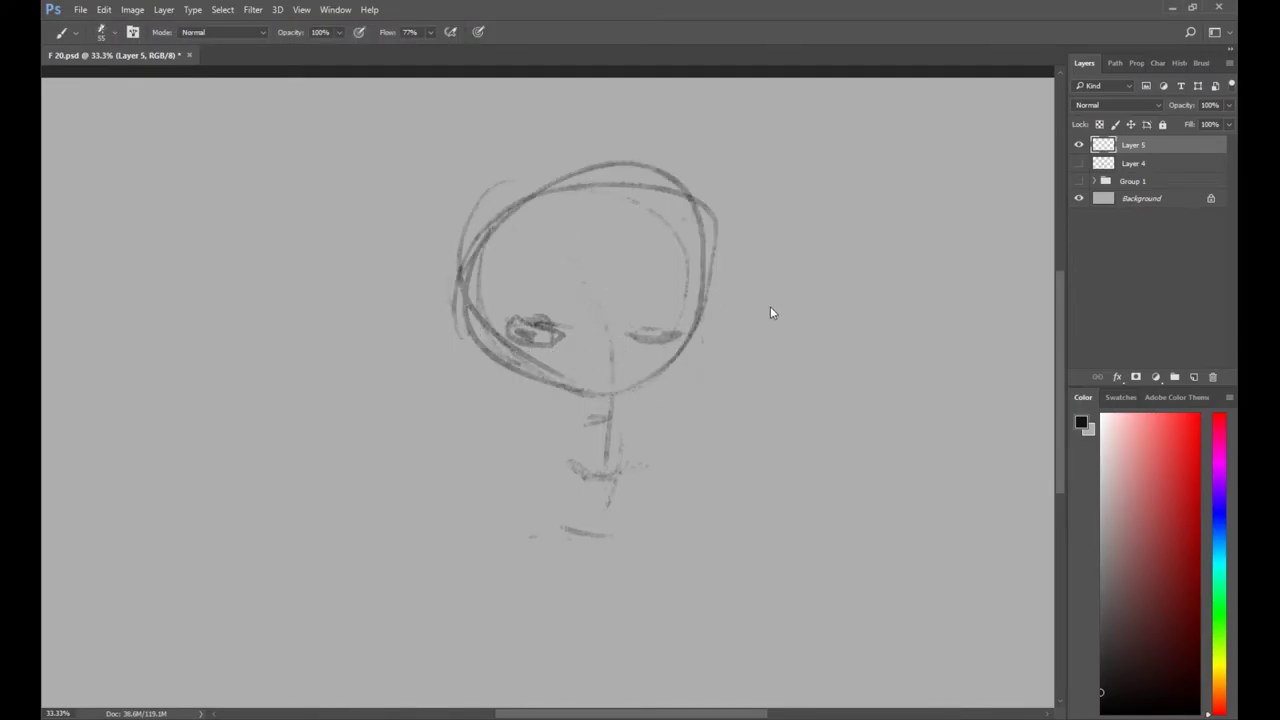
{"action": "mouse_move", "coordinate": [467, 188]}
{"action": "left_mouse_down"}
{"action": "mouse_move", "coordinate": [536, 381]}
{"action": "mouse_move", "coordinate": [566, 389]}
{"action": "left_mouse_up"}
{"action": "left_click_drag", "start_coordinate": [500, 225], "coordinate": [506, 354]}
Draw a new curved centre line down to the chin, a horizontal brow line and a wider chin curve.
{"action": "key", "text": "ctrl+space"}
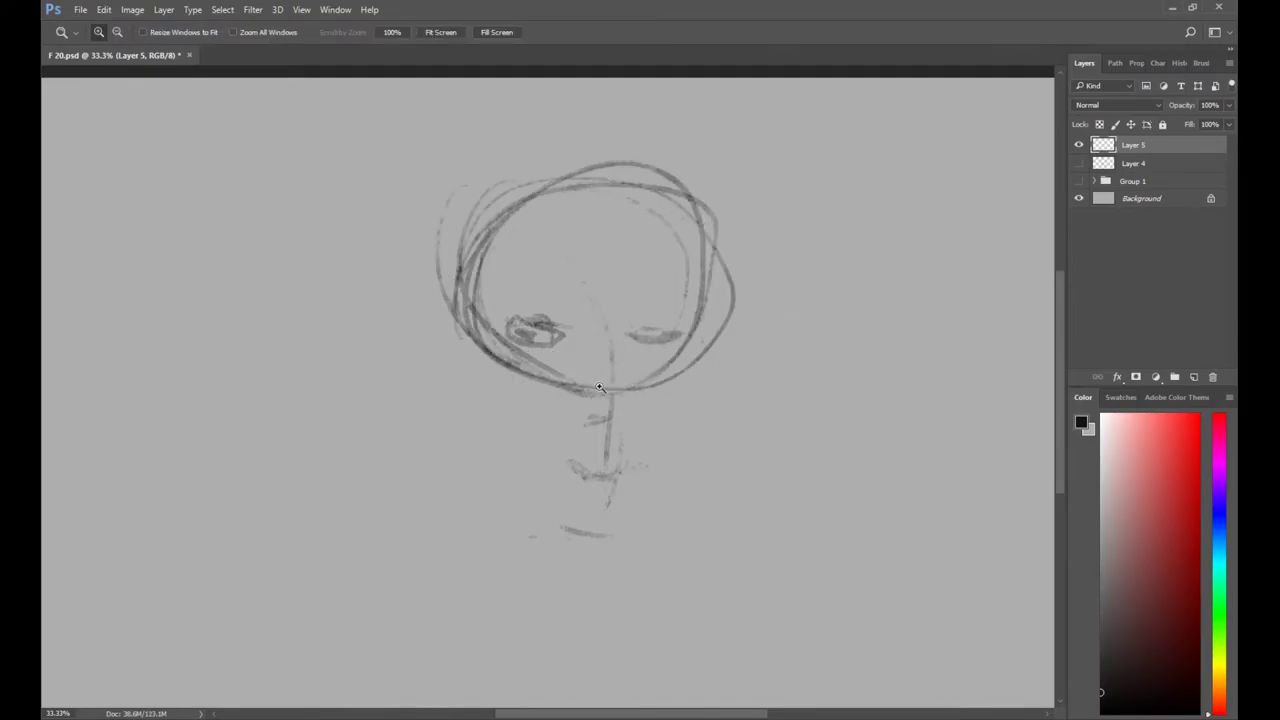
{"action": "left_click", "coordinate": [592, 374]}
{"action": "left_click", "coordinate": [604, 381], "text": "alt"}
{"action": "left_click", "coordinate": [604, 381], "text": "alt"}
{"action": "key", "text": "b"}
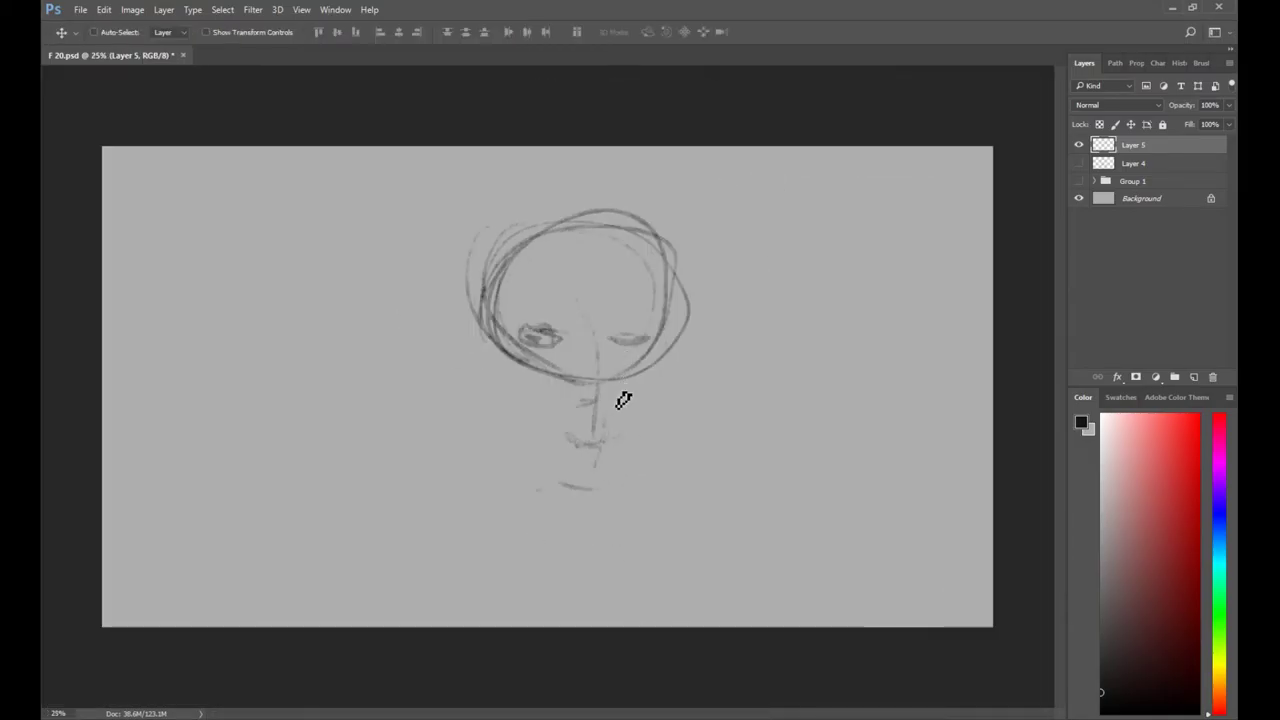
{"action": "left_click_drag", "start_coordinate": [587, 238], "coordinate": [625, 346]}
{"action": "key", "text": "ctrl+z"}
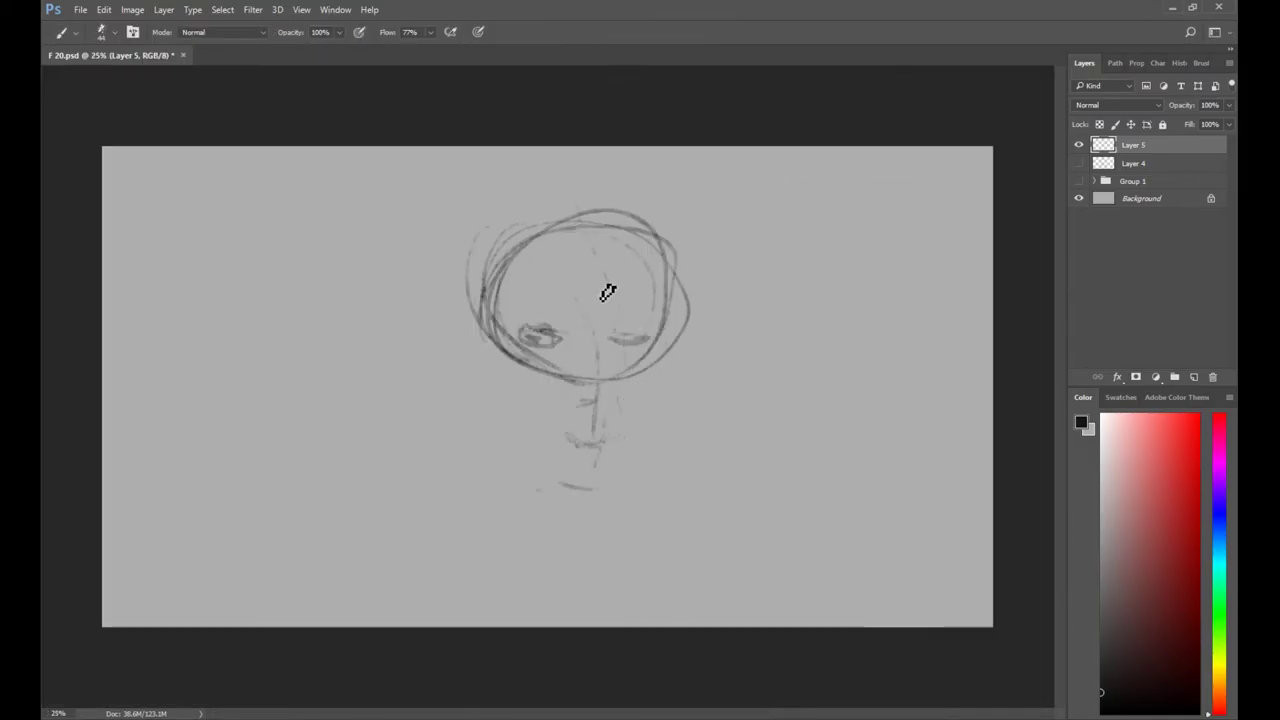
{"action": "mouse_move", "coordinate": [611, 303]}
{"action": "left_mouse_down"}
{"action": "mouse_move", "coordinate": [606, 471]}
{"action": "mouse_move", "coordinate": [630, 489]}
{"action": "left_mouse_up"}
{"action": "left_click_drag", "start_coordinate": [625, 390], "coordinate": [677, 367]}
{"action": "left_click_drag", "start_coordinate": [532, 340], "coordinate": [700, 334]}
Erase the two original eyes from the new face sketch.
{"action": "key", "text": "e"}
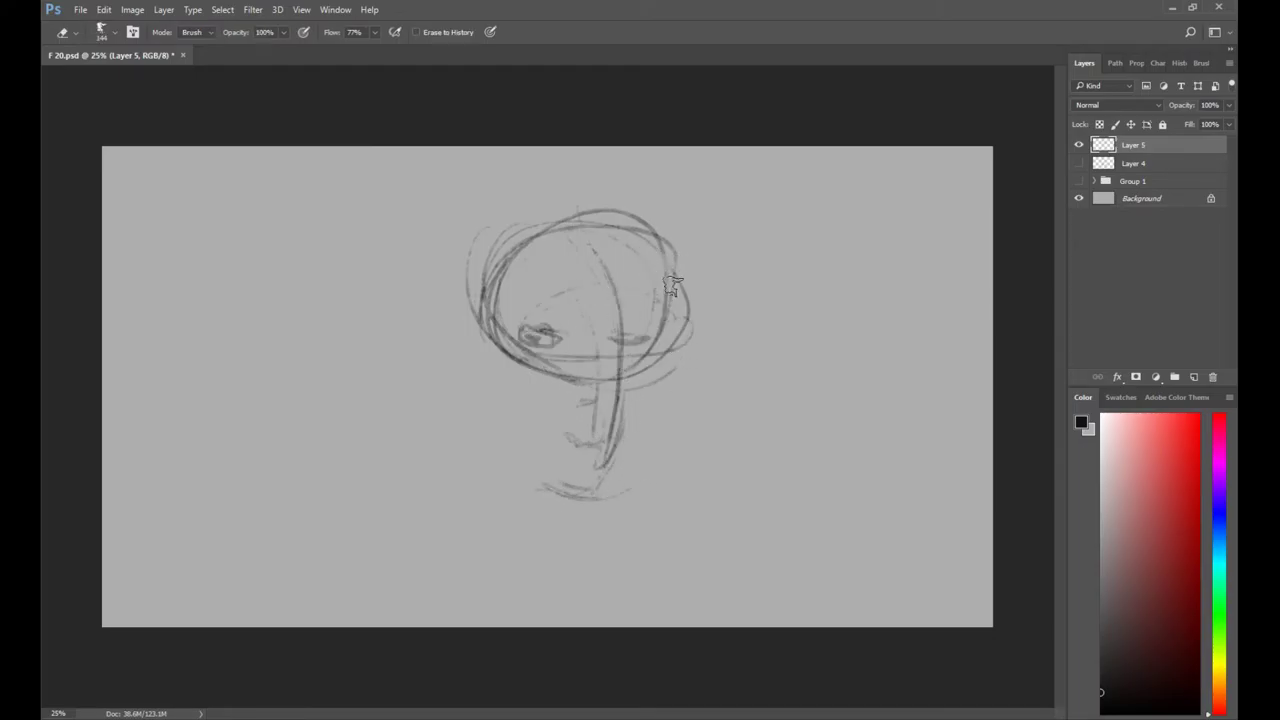
{"action": "key", "text": "b"}
{"action": "key", "text": "e"}
{"action": "left_click_drag", "start_coordinate": [543, 334], "coordinate": [556, 342]}
{"action": "left_click_drag", "start_coordinate": [634, 331], "coordinate": [652, 341]}
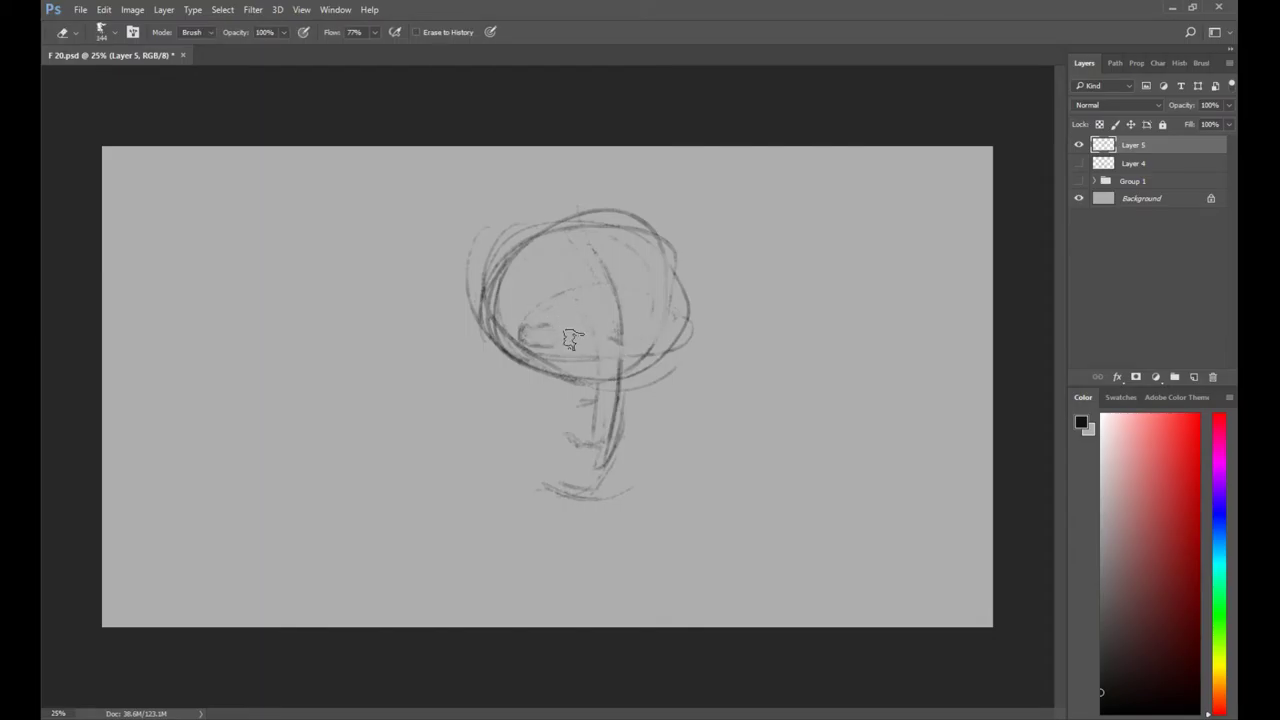
Sketch both eyes lower on the face, with the nose profile and the far cheek line down to the chin.
{"action": "key", "text": "b"}
{"action": "key", "text": "z"}
{"action": "left_click", "coordinate": [582, 386]}
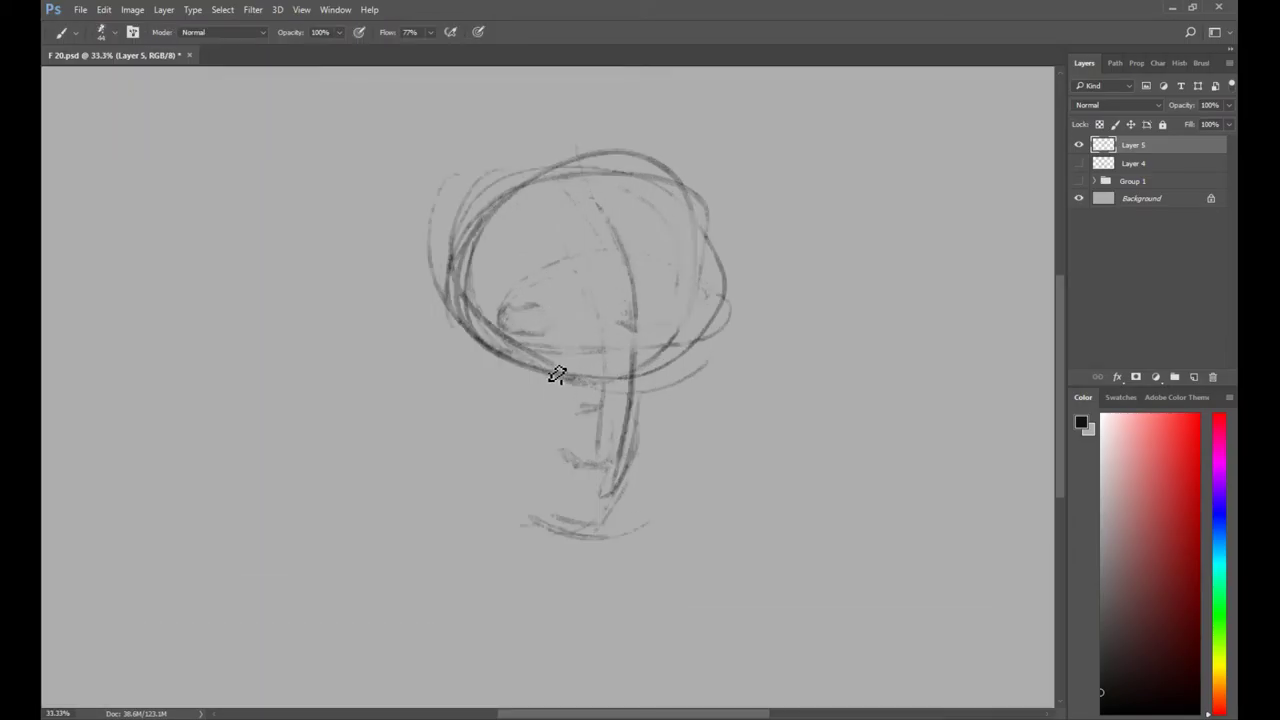
{"action": "mouse_move", "coordinate": [557, 372]}
{"action": "left_mouse_down"}
{"action": "mouse_move", "coordinate": [595, 389]}
{"action": "mouse_move", "coordinate": [526, 380]}
{"action": "mouse_move", "coordinate": [541, 391]}
{"action": "mouse_move", "coordinate": [502, 346]}
{"action": "left_mouse_up"}
{"action": "key", "text": "ctrl+z"}
{"action": "key", "text": "e"}
{"action": "mouse_move", "coordinate": [622, 408]}
{"action": "left_mouse_down"}
{"action": "mouse_move", "coordinate": [624, 450]}
{"action": "mouse_move", "coordinate": [632, 406]}
{"action": "mouse_move", "coordinate": [646, 403]}
{"action": "mouse_move", "coordinate": [643, 458]}
{"action": "left_mouse_up"}
{"action": "key", "text": "b"}
{"action": "mouse_move", "coordinate": [652, 378]}
{"action": "left_mouse_down"}
{"action": "mouse_move", "coordinate": [707, 342]}
{"action": "mouse_move", "coordinate": [667, 490]}
{"action": "mouse_move", "coordinate": [616, 536]}
{"action": "left_mouse_up"}
{"action": "key", "text": "e"}
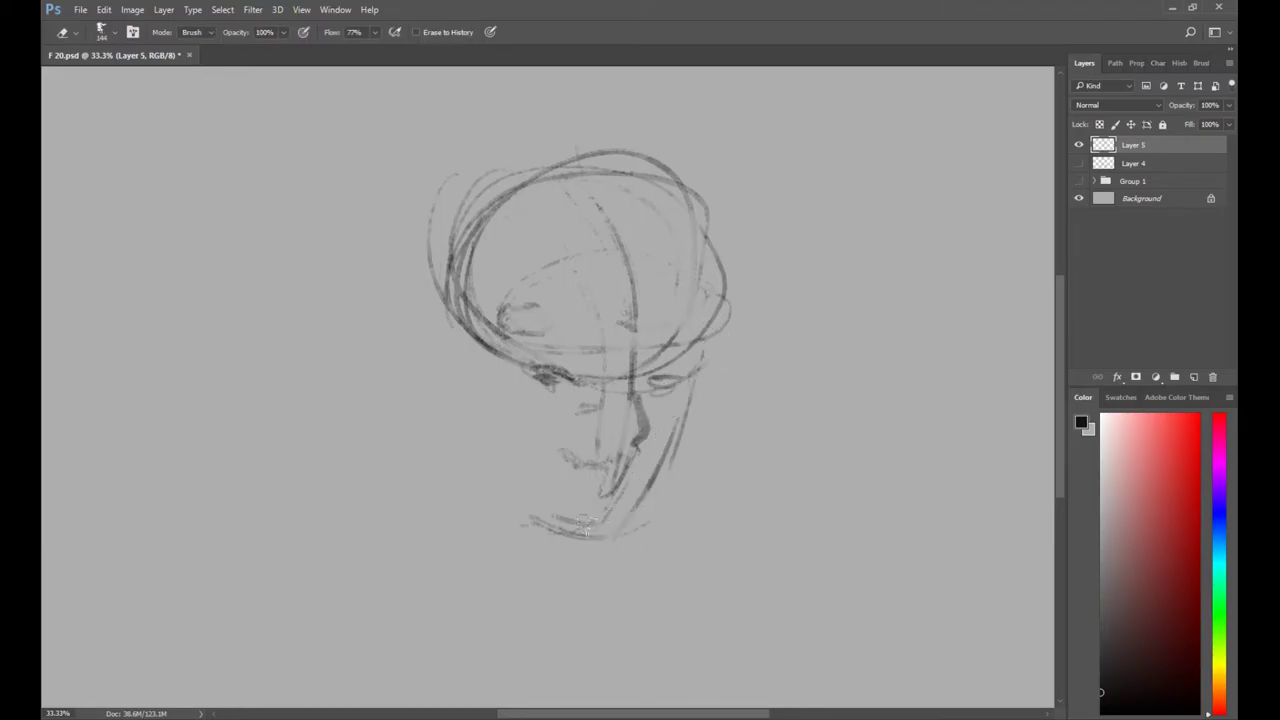
Hide the current head sketch, add a new layer and rough in a new front-facing head outline.
{"action": "left_click", "coordinate": [1079, 145]}
{"action": "key", "text": "z"}
{"action": "left_click", "coordinate": [688, 400], "text": "alt"}
{"action": "left_click", "coordinate": [1194, 377]}
{"action": "key", "text": "b"}
{"action": "mouse_move", "coordinate": [527, 342]}
{"action": "left_mouse_down"}
{"action": "mouse_move", "coordinate": [605, 358]}
{"action": "mouse_move", "coordinate": [518, 287]}
{"action": "mouse_move", "coordinate": [639, 277]}
{"action": "mouse_move", "coordinate": [597, 356]}
{"action": "mouse_move", "coordinate": [535, 258]}
{"action": "mouse_move", "coordinate": [629, 305]}
{"action": "mouse_move", "coordinate": [498, 327]}
{"action": "mouse_move", "coordinate": [519, 399]}
{"action": "mouse_move", "coordinate": [504, 394]}
{"action": "mouse_move", "coordinate": [624, 335]}
{"action": "mouse_move", "coordinate": [634, 355]}
{"action": "mouse_move", "coordinate": [610, 401]}
{"action": "mouse_move", "coordinate": [499, 379]}
{"action": "mouse_move", "coordinate": [535, 432]}
{"action": "mouse_move", "coordinate": [592, 449]}
{"action": "mouse_move", "coordinate": [569, 447]}
{"action": "mouse_move", "coordinate": [503, 509]}
{"action": "mouse_move", "coordinate": [619, 443]}
{"action": "left_mouse_up"}
Adjust the placement and proportions of the rough head outline with Free Transform.
{"action": "key", "text": "v"}
{"action": "key", "text": "ctrl+t"}
{"action": "mouse_move", "coordinate": [649, 220]}
{"action": "left_mouse_down"}
{"action": "mouse_move", "coordinate": [686, 157]}
{"action": "mouse_move", "coordinate": [667, 269]}
{"action": "mouse_move", "coordinate": [706, 203]}
{"action": "left_mouse_up"}
{"action": "left_click_drag", "start_coordinate": [654, 281], "coordinate": [688, 236]}
{"action": "key", "text": "Return"}
Erase excess lines around the chin and redraw the lower face edge and neck junction.
{"action": "key", "text": "z"}
{"action": "key", "text": "e"}
{"action": "left_click_drag", "start_coordinate": [573, 490], "coordinate": [556, 534]}
{"action": "key", "text": "b"}
{"action": "mouse_move", "coordinate": [573, 457]}
{"action": "left_mouse_down"}
{"action": "mouse_move", "coordinate": [581, 514]}
{"action": "mouse_move", "coordinate": [650, 478]}
{"action": "left_mouse_up"}
{"action": "key", "text": "e"}
{"action": "key", "text": "b"}
{"action": "left_click_drag", "start_coordinate": [553, 427], "coordinate": [574, 456]}
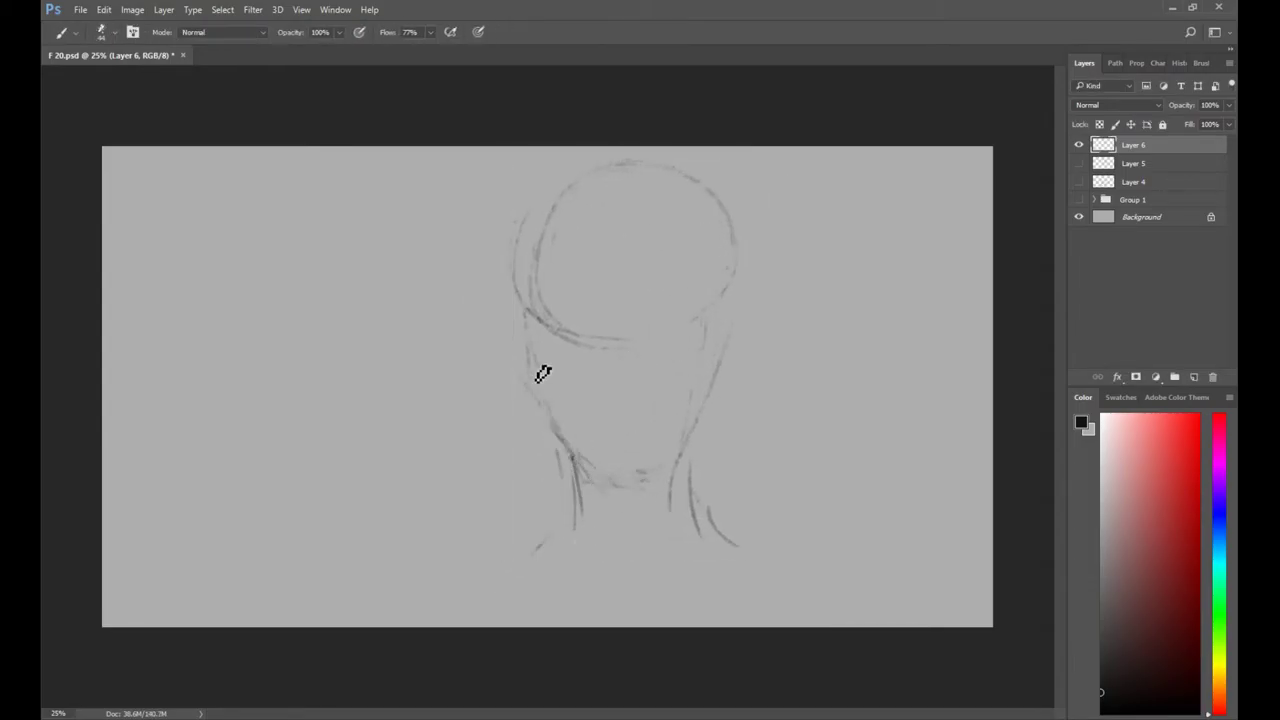
Strengthen the jawline with curved strokes running from both cheeks down to a narrow chin.
{"action": "mouse_move", "coordinate": [543, 373]}
{"action": "left_mouse_down"}
{"action": "mouse_move", "coordinate": [577, 434]}
{"action": "mouse_move", "coordinate": [637, 494]}
{"action": "mouse_move", "coordinate": [706, 434]}
{"action": "mouse_move", "coordinate": [635, 482]}
{"action": "mouse_move", "coordinate": [712, 370]}
{"action": "mouse_move", "coordinate": [678, 440]}
{"action": "left_mouse_up"}
{"action": "left_click_drag", "start_coordinate": [713, 362], "coordinate": [666, 460]}
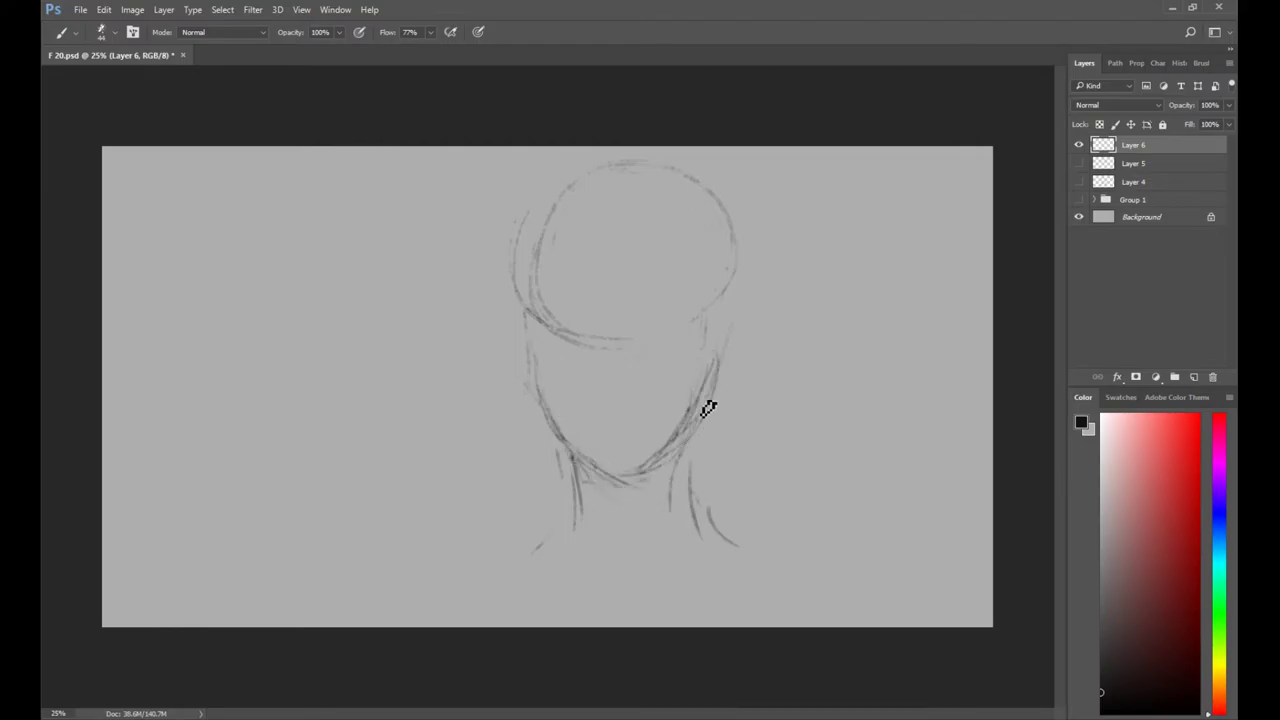
{"action": "key", "text": "e"}
{"action": "key", "text": "b"}
Add pointed ears on both sides of the head and sketch sloping shoulder lines from the neck.
{"action": "left_click_drag", "start_coordinate": [733, 322], "coordinate": [726, 346]}
{"action": "left_click_drag", "start_coordinate": [507, 299], "coordinate": [514, 357]}
{"action": "mouse_move", "coordinate": [751, 338]}
{"action": "left_mouse_down"}
{"action": "mouse_move", "coordinate": [750, 305]}
{"action": "mouse_move", "coordinate": [748, 357]}
{"action": "left_mouse_up"}
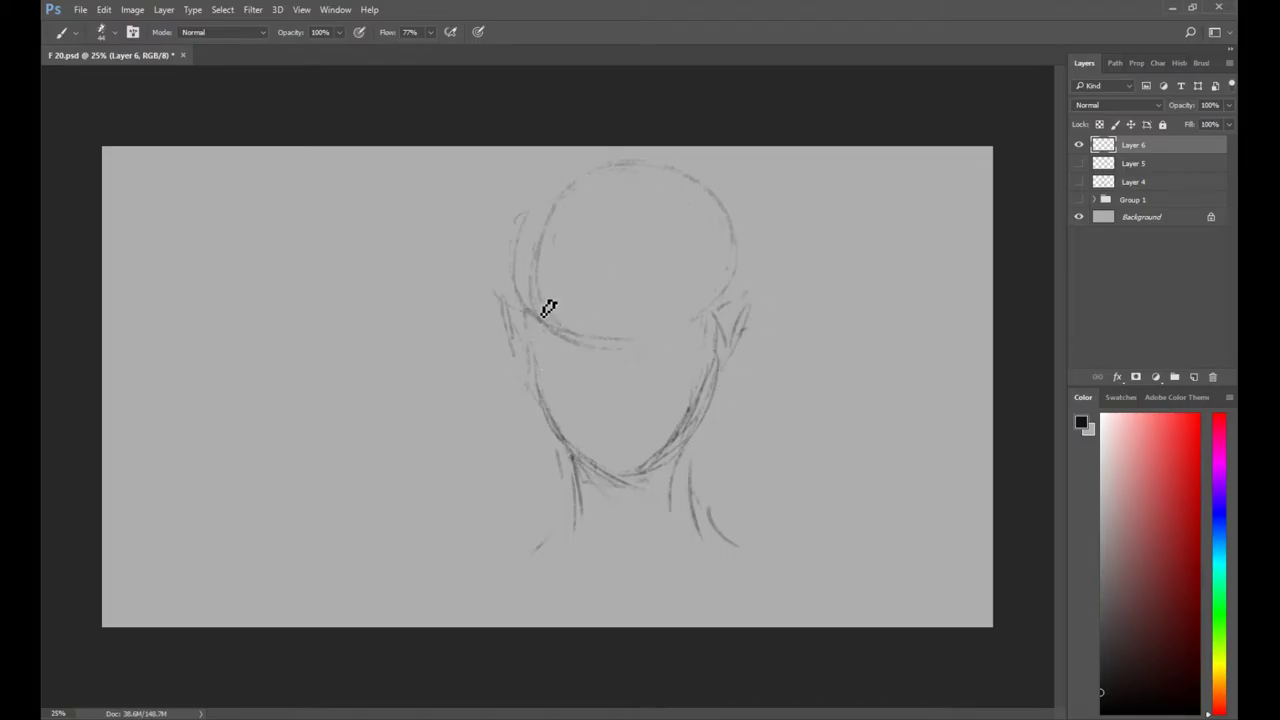
{"action": "left_click_drag", "start_coordinate": [573, 524], "coordinate": [506, 568]}
{"action": "left_click_drag", "start_coordinate": [690, 490], "coordinate": [758, 538]}
{"action": "key", "text": "e"}
{"action": "key", "text": "b"}
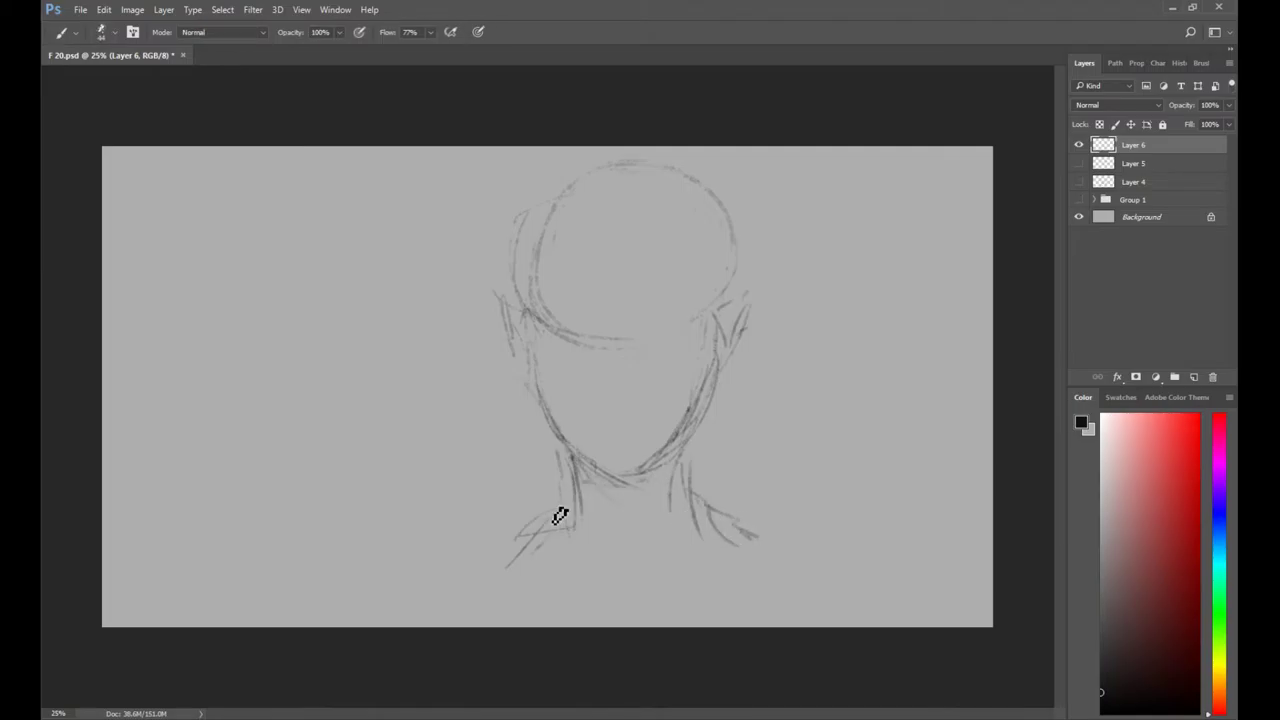
Refine the jaw and chin contour by alternately erasing loose lines and redrawing a cleaner, darker edge.
{"action": "key", "text": "ctrl+space"}
{"action": "left_click", "coordinate": [628, 360]}
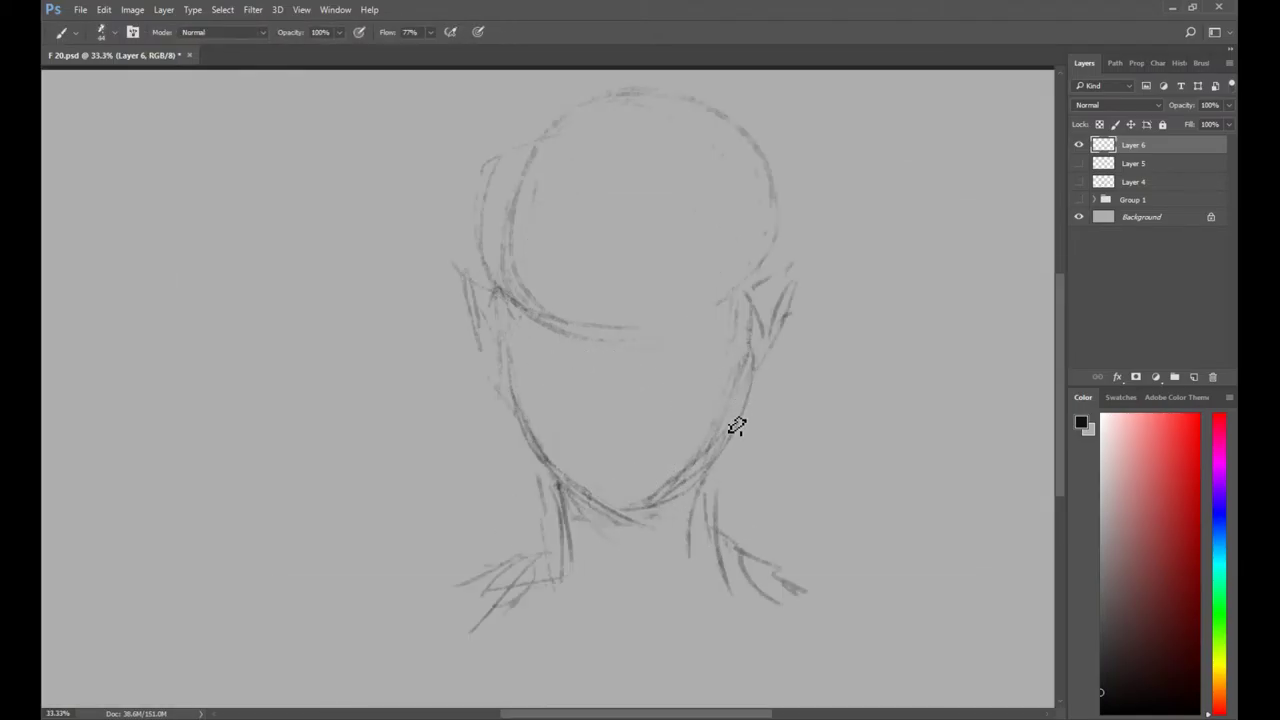
{"action": "key", "text": "e"}
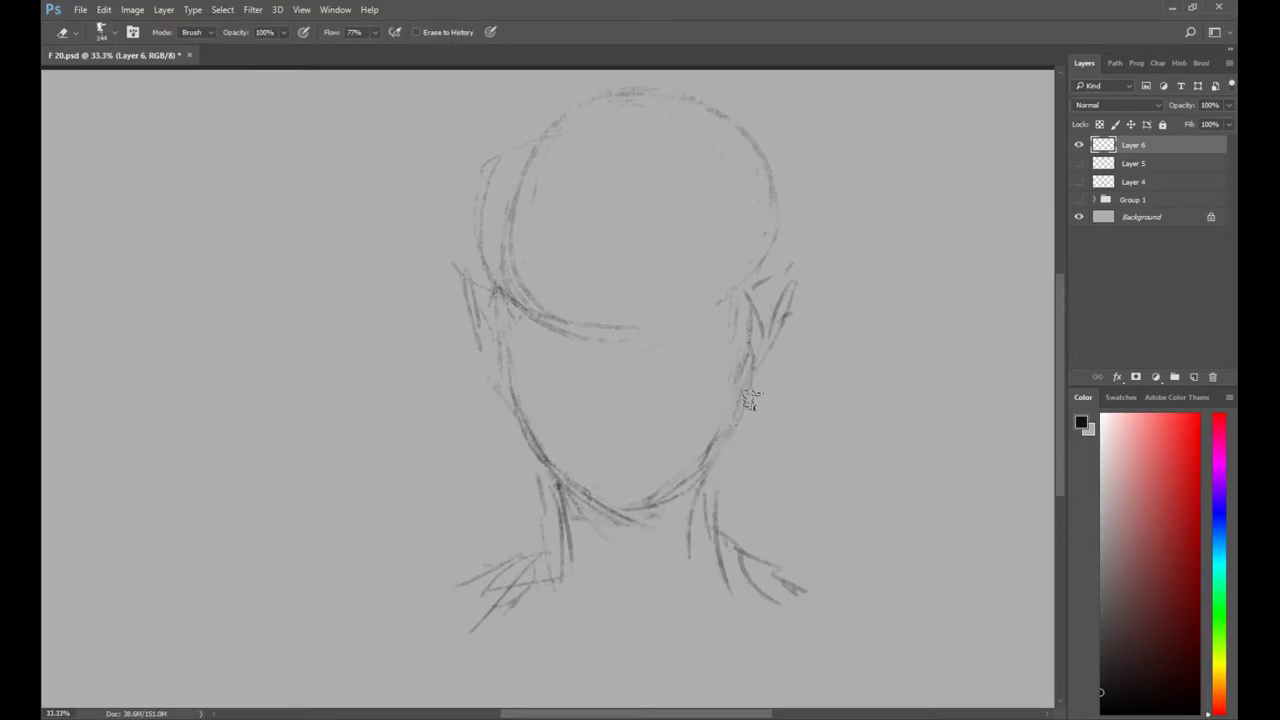
{"action": "key", "text": "b"}
{"action": "mouse_move", "coordinate": [734, 414]}
{"action": "left_mouse_down"}
{"action": "mouse_move", "coordinate": [717, 460]}
{"action": "mouse_move", "coordinate": [684, 484]}
{"action": "left_mouse_up"}
{"action": "mouse_move", "coordinate": [748, 352]}
{"action": "left_mouse_down"}
{"action": "mouse_move", "coordinate": [738, 402]}
{"action": "mouse_move", "coordinate": [666, 491]}
{"action": "left_mouse_up"}
{"action": "key", "text": "e"}
{"action": "mouse_move", "coordinate": [671, 447]}
{"action": "left_mouse_down"}
{"action": "mouse_move", "coordinate": [653, 507]}
{"action": "mouse_move", "coordinate": [637, 521]}
{"action": "mouse_move", "coordinate": [594, 516]}
{"action": "left_mouse_up"}
{"action": "key", "text": "b"}
{"action": "key", "text": "e"}
{"action": "key", "text": "b"}
{"action": "key", "text": "e"}
{"action": "key", "text": "b"}
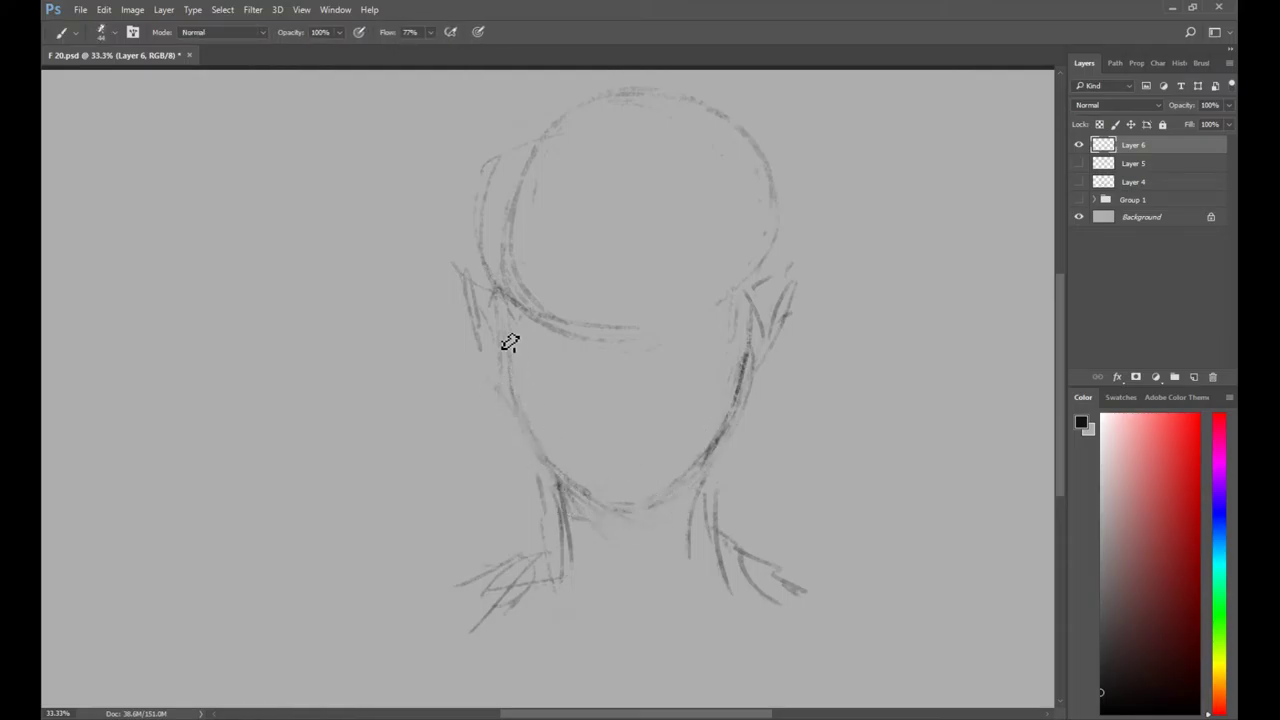
Erase the curved construction line that crosses the face at brow level.
{"action": "key", "text": "e"}
{"action": "left_click_drag", "start_coordinate": [652, 325], "coordinate": [558, 332]}
{"action": "left_click", "coordinate": [629, 349], "text": "ctrl"}
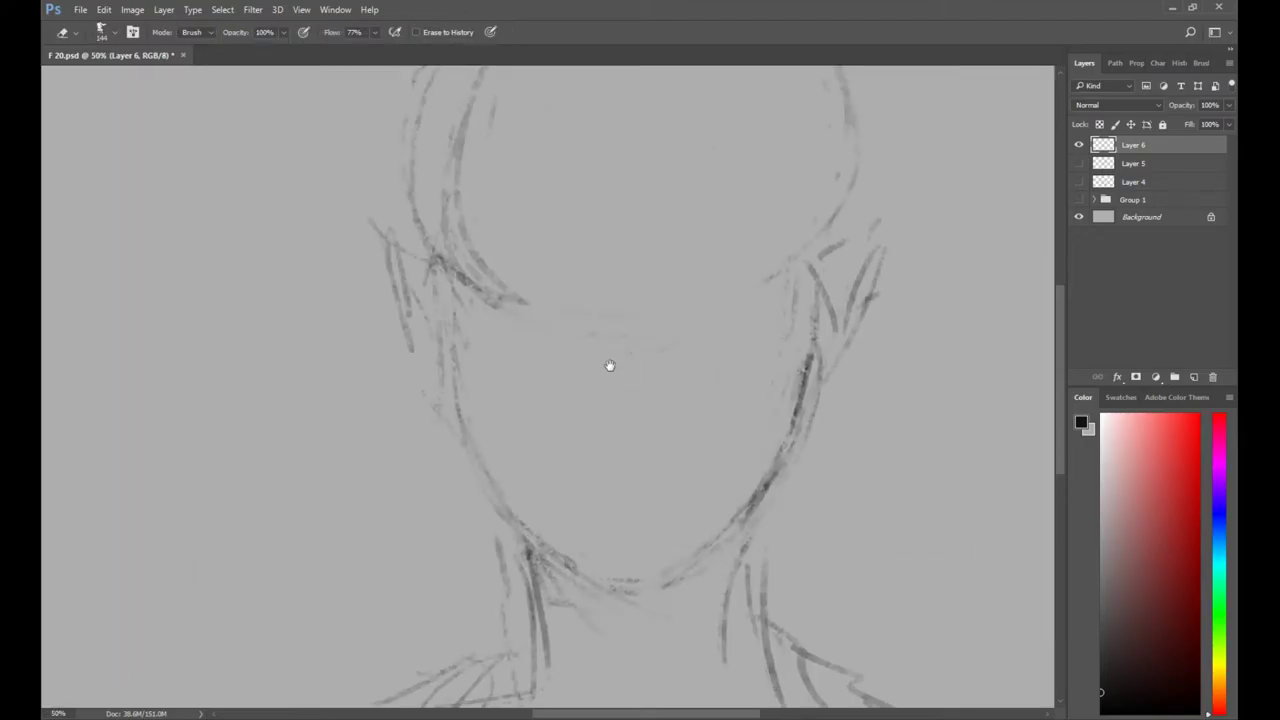
{"action": "left_click_drag", "start_coordinate": [608, 366], "coordinate": [627, 390]}
Sketch a curved mouth line above the chin and a short nose base above it.
{"action": "key", "text": "b"}
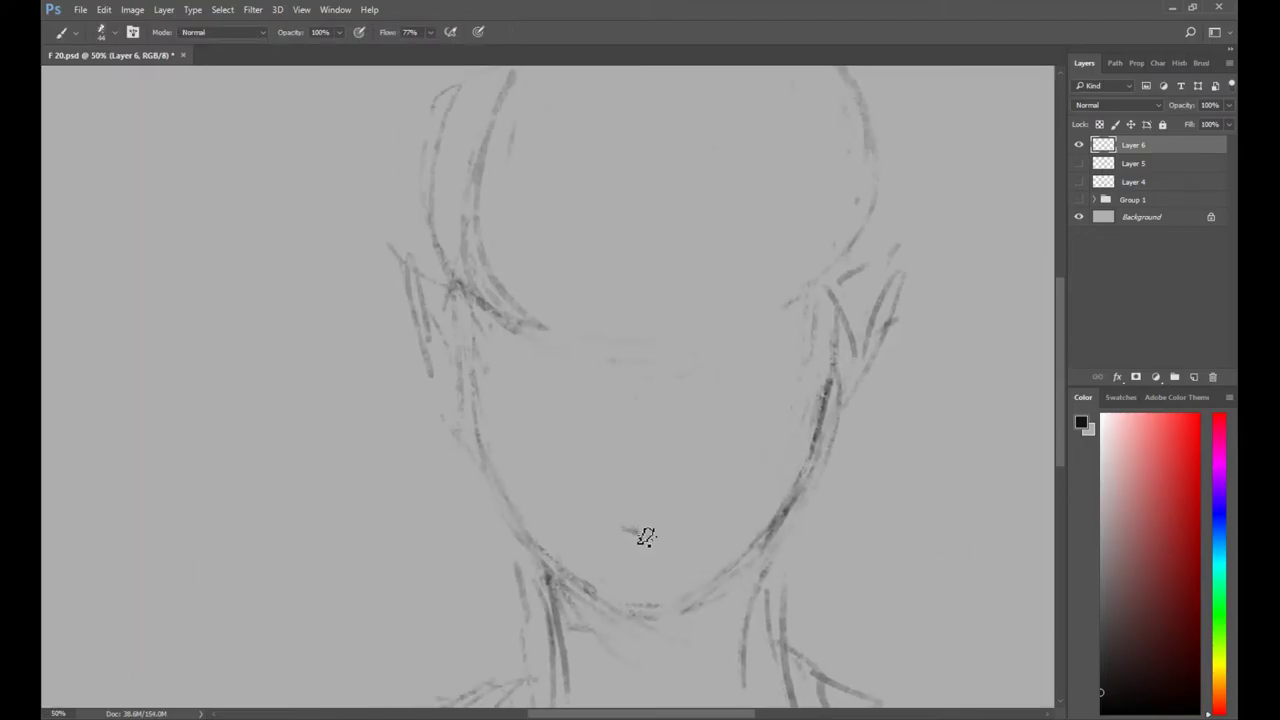
{"action": "mouse_move", "coordinate": [640, 524]}
{"action": "left_mouse_down"}
{"action": "mouse_move", "coordinate": [654, 526]}
{"action": "mouse_move", "coordinate": [614, 523]}
{"action": "mouse_move", "coordinate": [686, 517]}
{"action": "mouse_move", "coordinate": [612, 524]}
{"action": "mouse_move", "coordinate": [694, 517]}
{"action": "mouse_move", "coordinate": [611, 526]}
{"action": "mouse_move", "coordinate": [671, 526]}
{"action": "mouse_move", "coordinate": [644, 516]}
{"action": "left_mouse_up"}
{"action": "left_click_drag", "start_coordinate": [620, 474], "coordinate": [652, 473]}
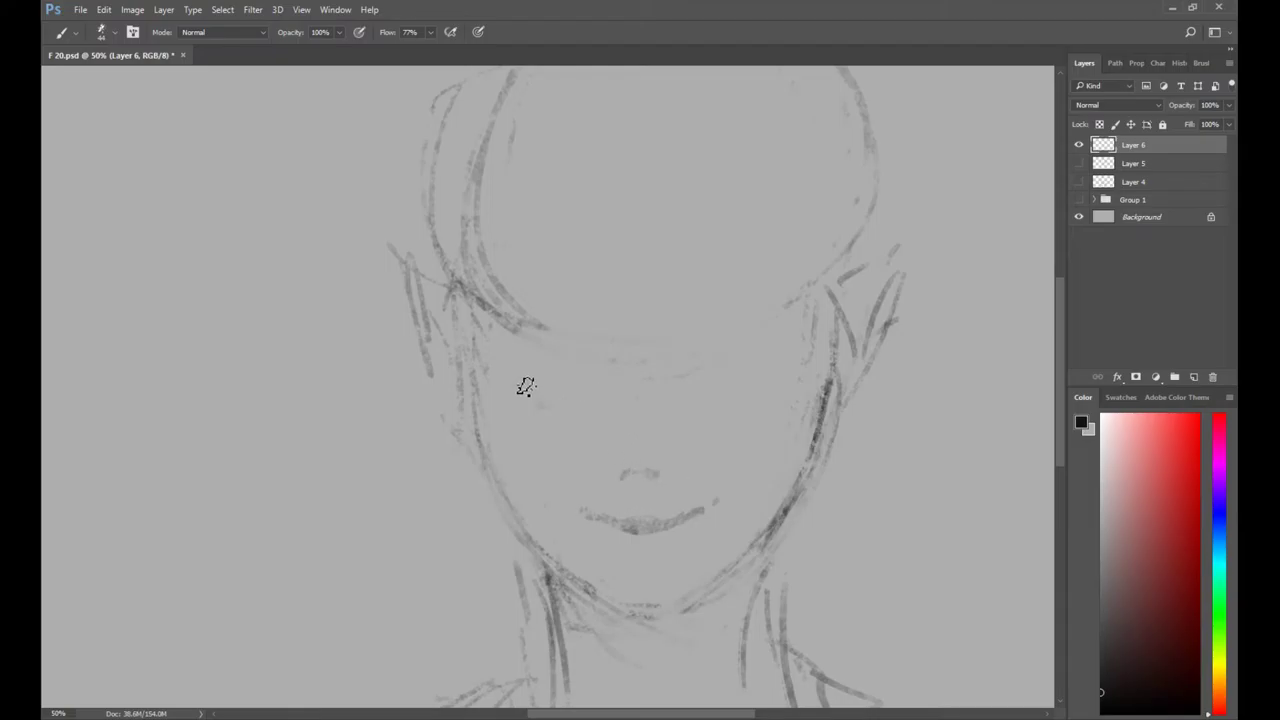
Sketch both eyes and slanted eyebrows, replacing the flat brow stroke on the right with a rising one.
{"action": "left_click_drag", "start_coordinate": [546, 387], "coordinate": [602, 404]}
{"action": "mouse_move", "coordinate": [711, 402]}
{"action": "left_mouse_down"}
{"action": "mouse_move", "coordinate": [734, 397]}
{"action": "mouse_move", "coordinate": [709, 409]}
{"action": "mouse_move", "coordinate": [709, 390]}
{"action": "left_mouse_up"}
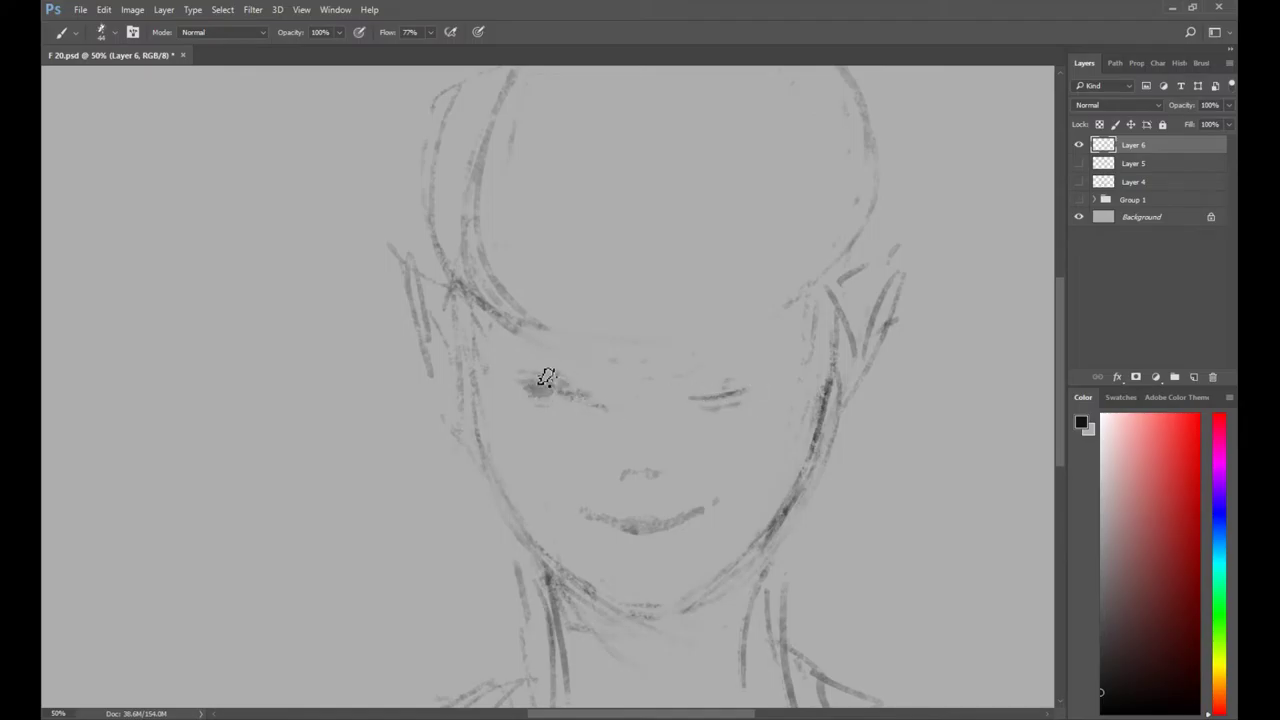
{"action": "left_click_drag", "start_coordinate": [513, 348], "coordinate": [560, 348]}
{"action": "left_click_drag", "start_coordinate": [706, 358], "coordinate": [740, 357]}
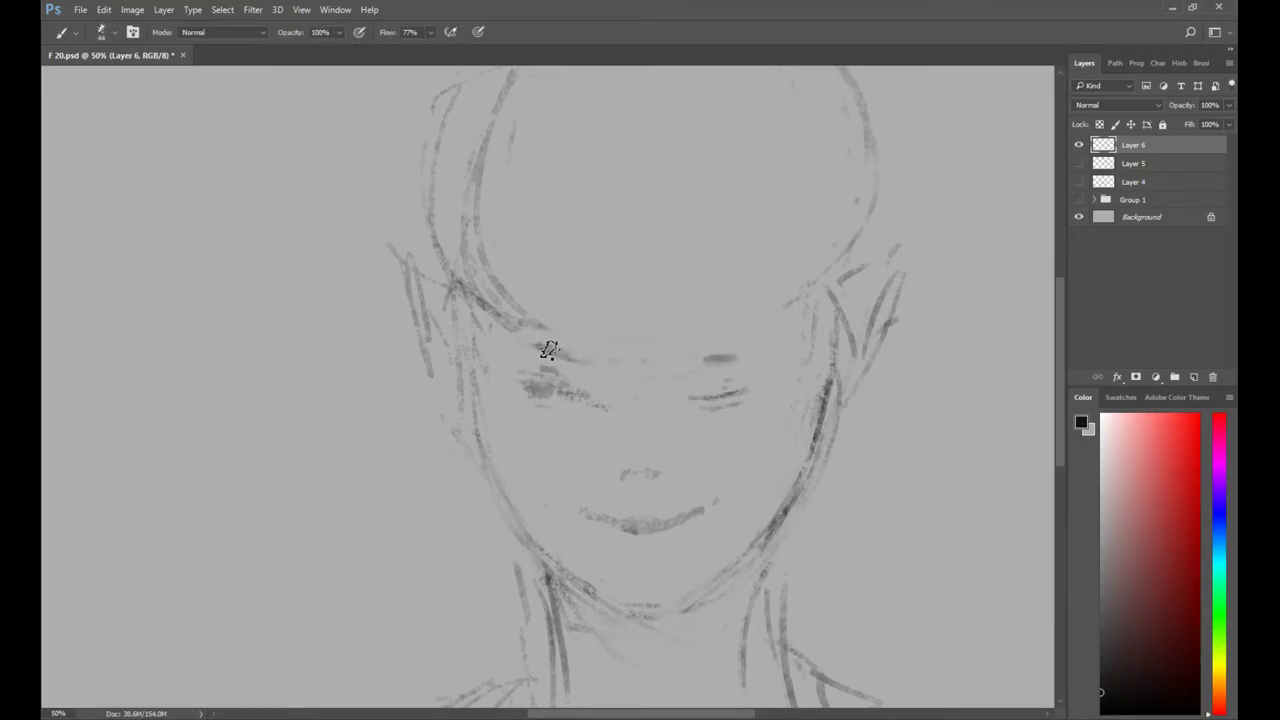
{"action": "key", "text": "ctrl+z"}
{"action": "mouse_move", "coordinate": [713, 378]}
{"action": "left_mouse_down"}
{"action": "mouse_move", "coordinate": [731, 378]}
{"action": "mouse_move", "coordinate": [742, 350]}
{"action": "left_mouse_up"}
Trim the mouth corner and darken the left eye's upper lid, iris and lower lid line.
{"action": "key", "text": "e"}
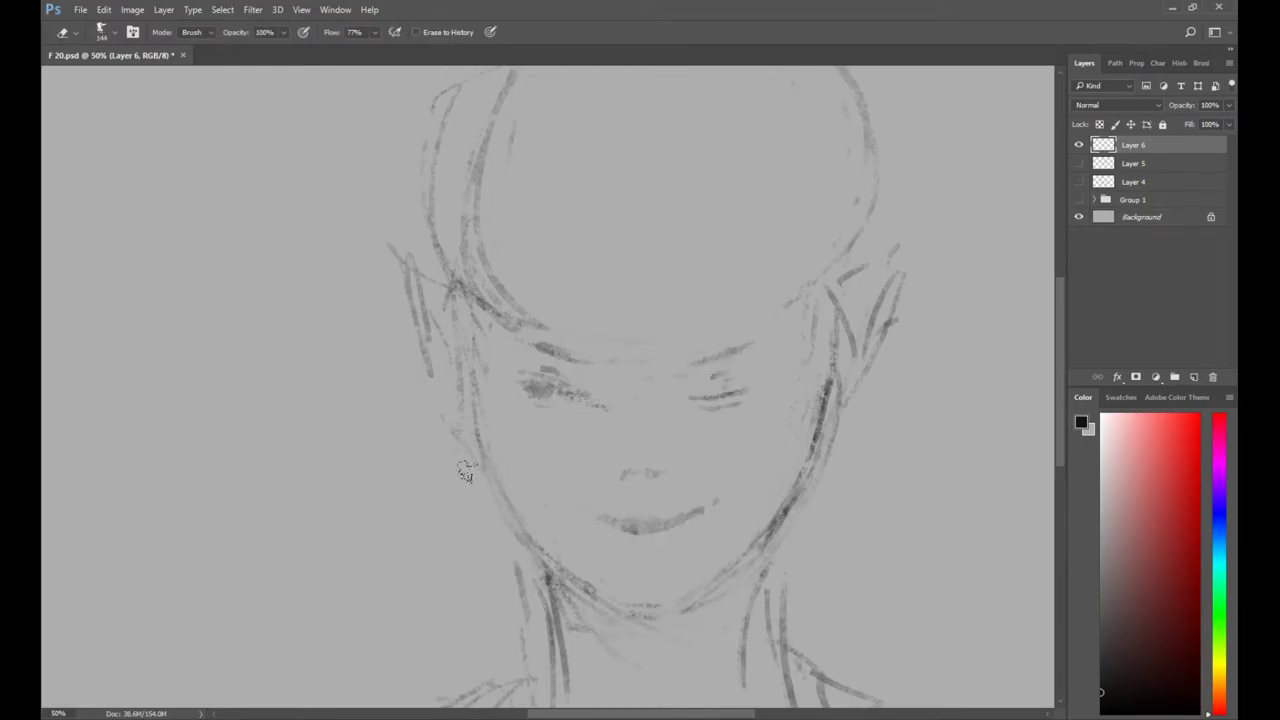
{"action": "key", "text": "b"}
{"action": "left_click_drag", "start_coordinate": [510, 372], "coordinate": [586, 396]}
{"action": "left_click_drag", "start_coordinate": [524, 386], "coordinate": [552, 398]}
{"action": "mouse_move", "coordinate": [538, 408]}
{"action": "left_mouse_down"}
{"action": "mouse_move", "coordinate": [576, 418]}
{"action": "mouse_move", "coordinate": [550, 411]}
{"action": "left_mouse_up"}
{"action": "key", "text": "e"}
{"action": "key", "text": "b"}
Redraw the mouth as a flatter, darker lip shape and clean up stray marks beside the left jaw.
{"action": "left_click_drag", "start_coordinate": [616, 478], "coordinate": [608, 442]}
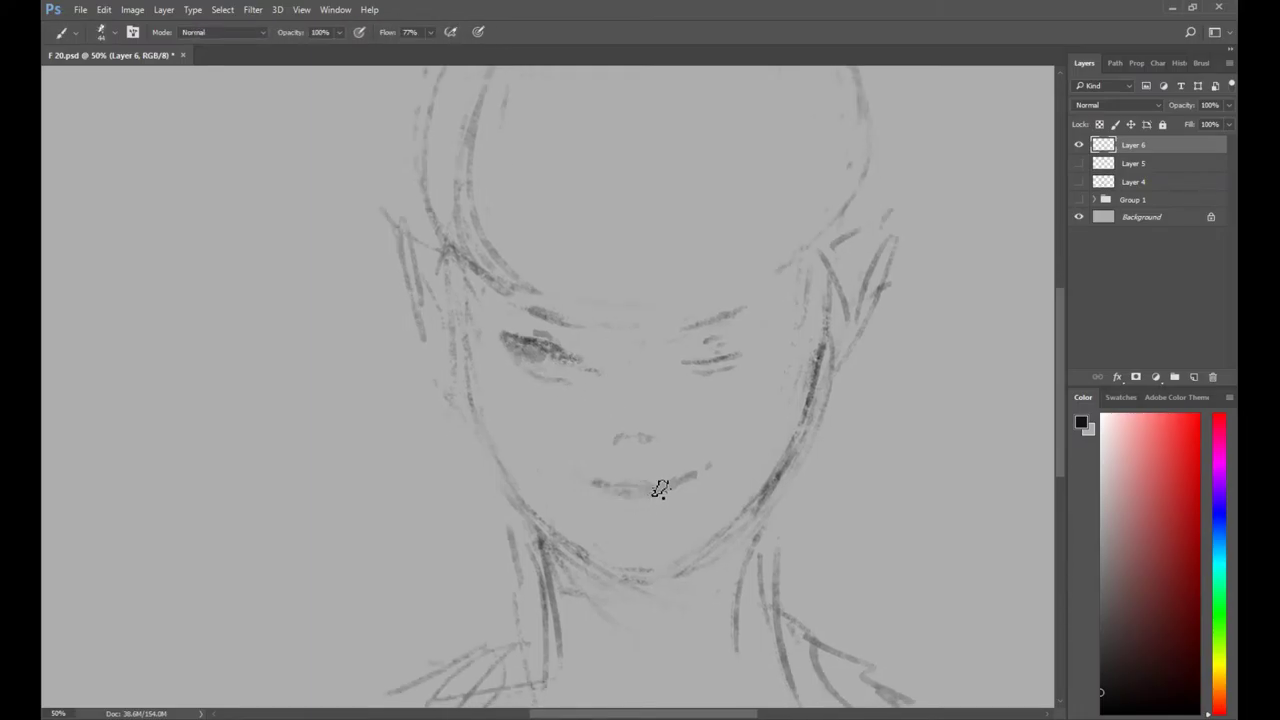
{"action": "mouse_move", "coordinate": [621, 485]}
{"action": "left_mouse_down"}
{"action": "mouse_move", "coordinate": [689, 489]}
{"action": "mouse_move", "coordinate": [638, 489]}
{"action": "mouse_move", "coordinate": [687, 479]}
{"action": "left_mouse_up"}
{"action": "key", "text": "e"}
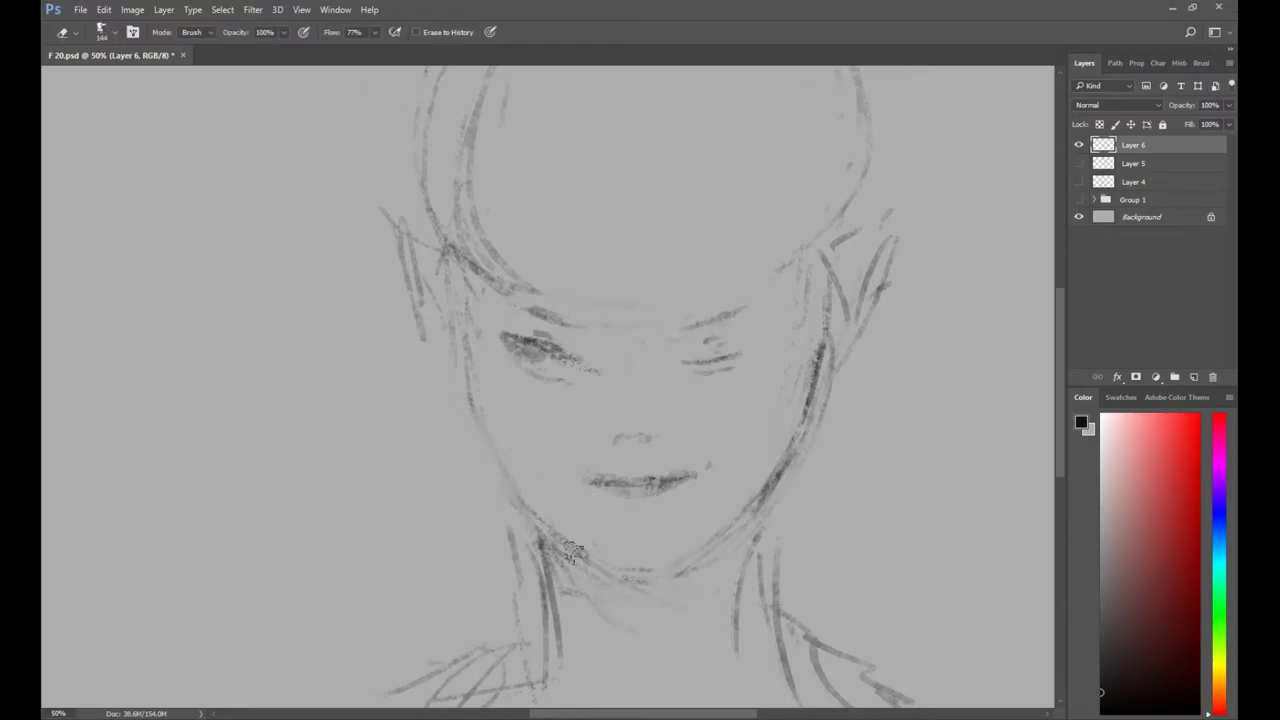
Erase the loose lines under the chin and redraw the chin curve between both jaw edges.
{"action": "left_click_drag", "start_coordinate": [571, 549], "coordinate": [643, 623]}
{"action": "key", "text": "b"}
{"action": "left_click_drag", "start_coordinate": [576, 544], "coordinate": [605, 573]}
{"action": "left_click_drag", "start_coordinate": [612, 574], "coordinate": [686, 566]}
{"action": "left_click_drag", "start_coordinate": [694, 491], "coordinate": [686, 517]}
Lasso the mouth, move it slightly lower and make it narrower with Free Transform.
{"action": "key", "text": "z"}
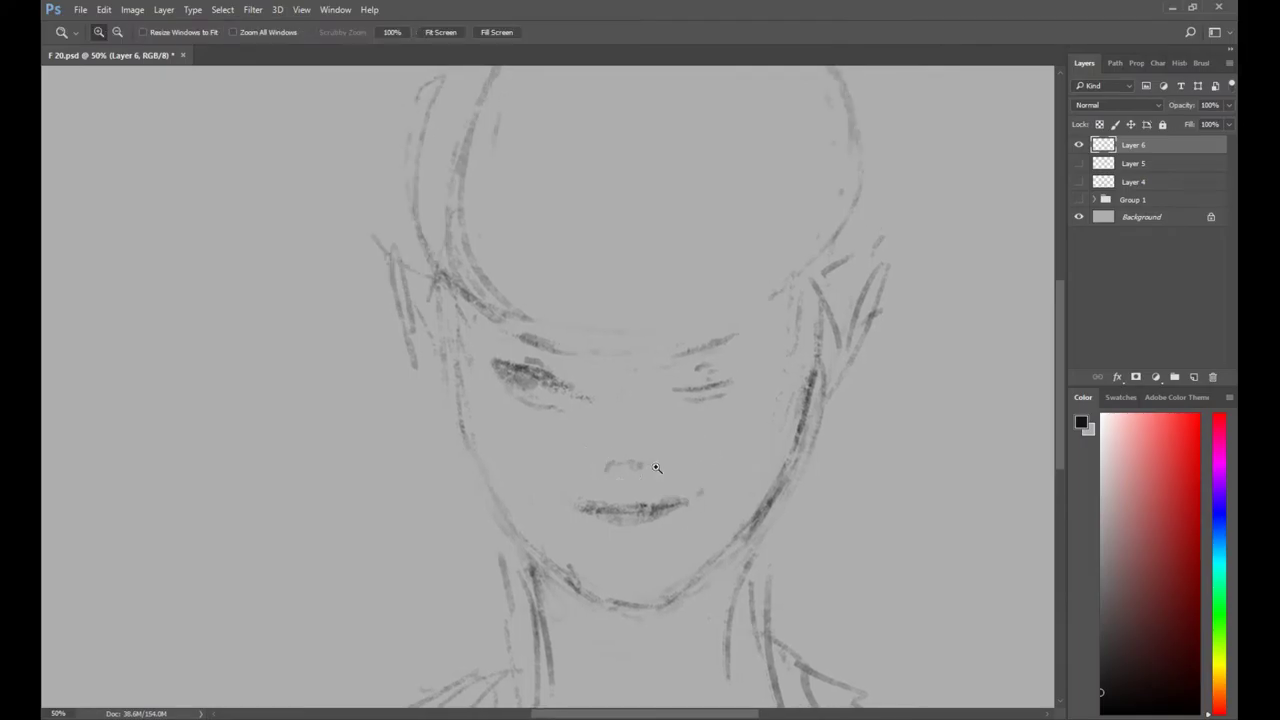
{"action": "key", "text": "l"}
{"action": "left_click_drag", "start_coordinate": [562, 505], "coordinate": [676, 548]}
{"action": "left_click_drag", "start_coordinate": [614, 482], "coordinate": [578, 494]}
{"action": "left_click_drag", "start_coordinate": [611, 499], "coordinate": [610, 511]}
{"action": "key", "text": "ctrl+t"}
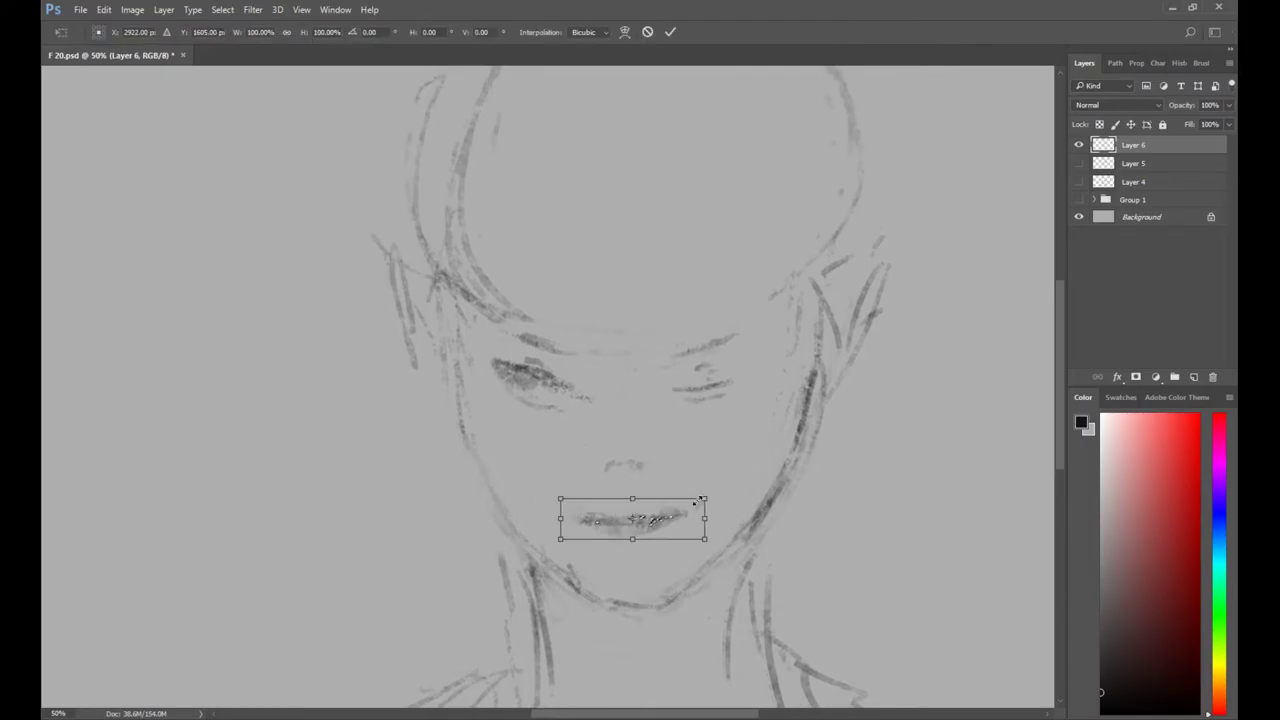
{"action": "mouse_move", "coordinate": [702, 517]}
{"action": "left_mouse_down"}
{"action": "mouse_move", "coordinate": [638, 516]}
{"action": "mouse_move", "coordinate": [620, 432]}
{"action": "left_mouse_up"}
{"action": "key", "text": "Return"}
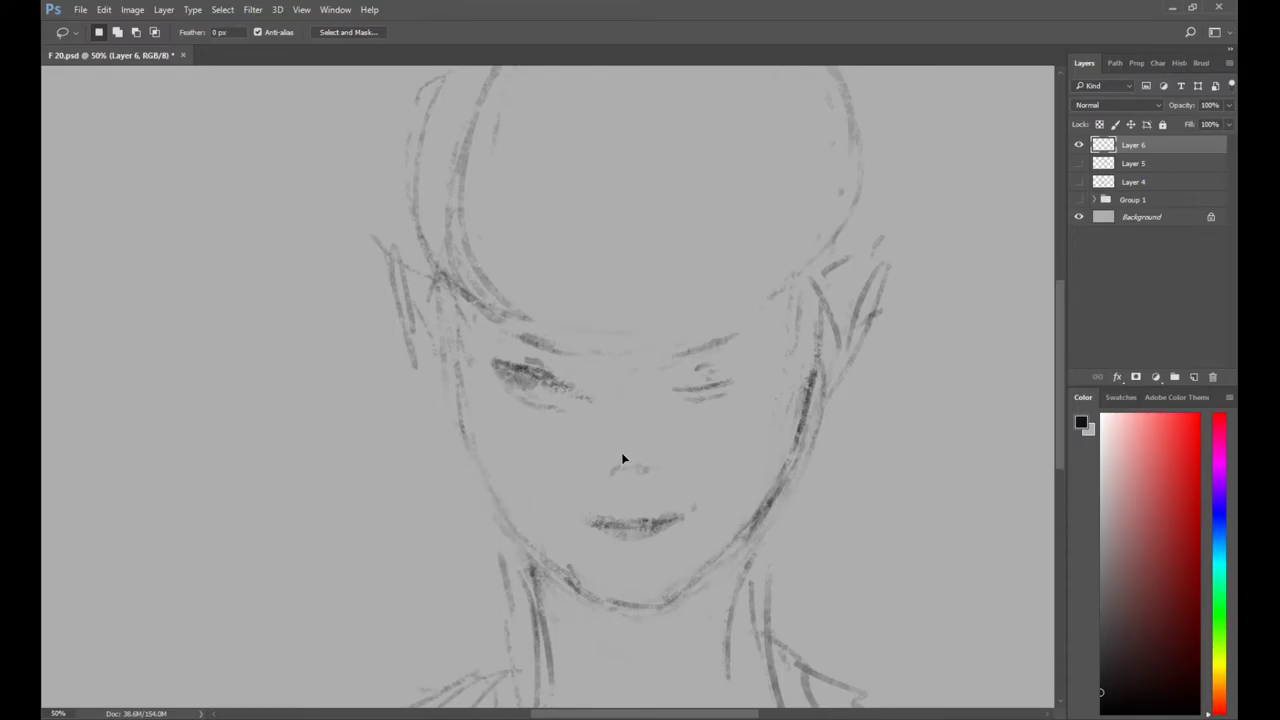
Lasso the left eye, nudge it slightly inward and deselect it.
{"action": "mouse_move", "coordinate": [493, 395]}
{"action": "left_mouse_down"}
{"action": "mouse_move", "coordinate": [745, 420]}
{"action": "mouse_move", "coordinate": [546, 320]}
{"action": "mouse_move", "coordinate": [490, 358]}
{"action": "left_mouse_up"}
{"action": "left_click_drag", "start_coordinate": [566, 365], "coordinate": [573, 366]}
{"action": "key", "text": "ctrl+d"}
Draw long wavy hair strands falling from the left temple past the jaw to the shoulder.
{"action": "left_click_drag", "start_coordinate": [655, 363], "coordinate": [630, 439]}
{"action": "key", "text": "b"}
{"action": "left_click_drag", "start_coordinate": [485, 374], "coordinate": [535, 301]}
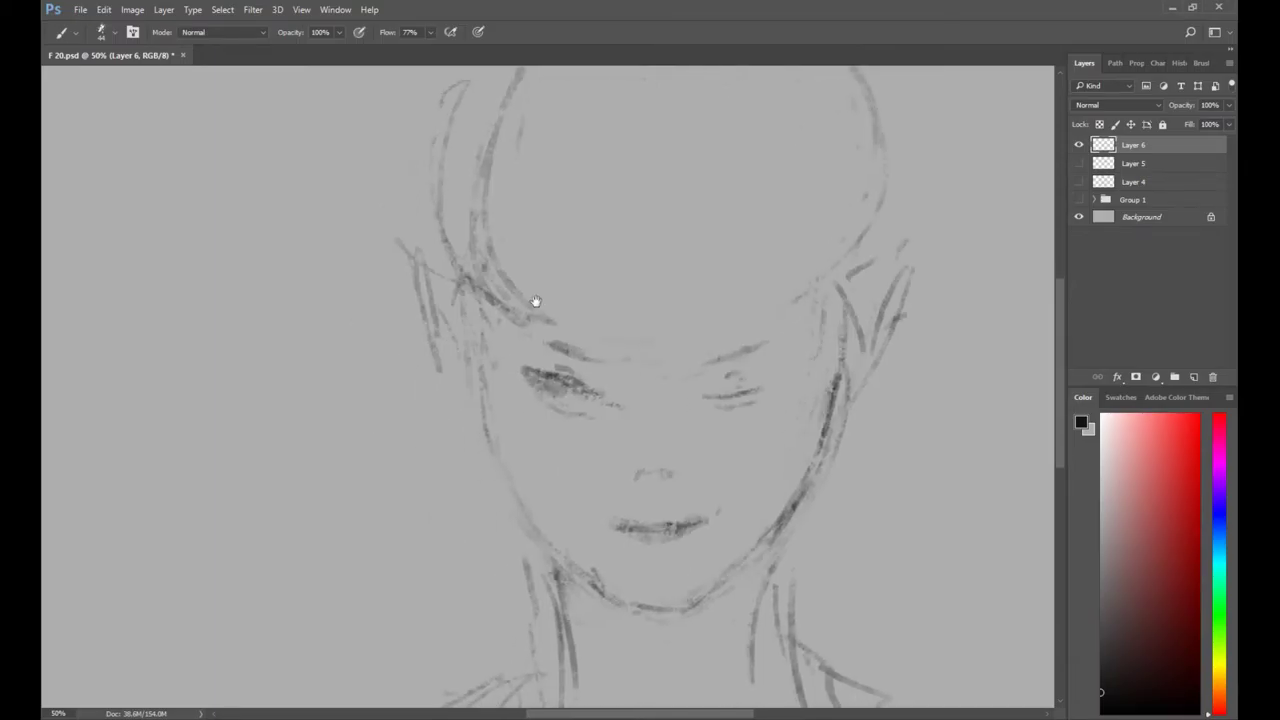
{"action": "left_click_drag", "start_coordinate": [489, 434], "coordinate": [439, 516]}
{"action": "left_click_drag", "start_coordinate": [451, 455], "coordinate": [509, 606]}
{"action": "mouse_move", "coordinate": [479, 476]}
{"action": "left_mouse_down"}
{"action": "mouse_move", "coordinate": [491, 366]}
{"action": "mouse_move", "coordinate": [494, 576]}
{"action": "left_mouse_up"}
{"action": "mouse_move", "coordinate": [472, 650]}
{"action": "left_mouse_down"}
{"action": "mouse_move", "coordinate": [532, 412]}
{"action": "mouse_move", "coordinate": [512, 272]}
{"action": "left_mouse_up"}
{"action": "left_click_drag", "start_coordinate": [521, 512], "coordinate": [517, 592]}
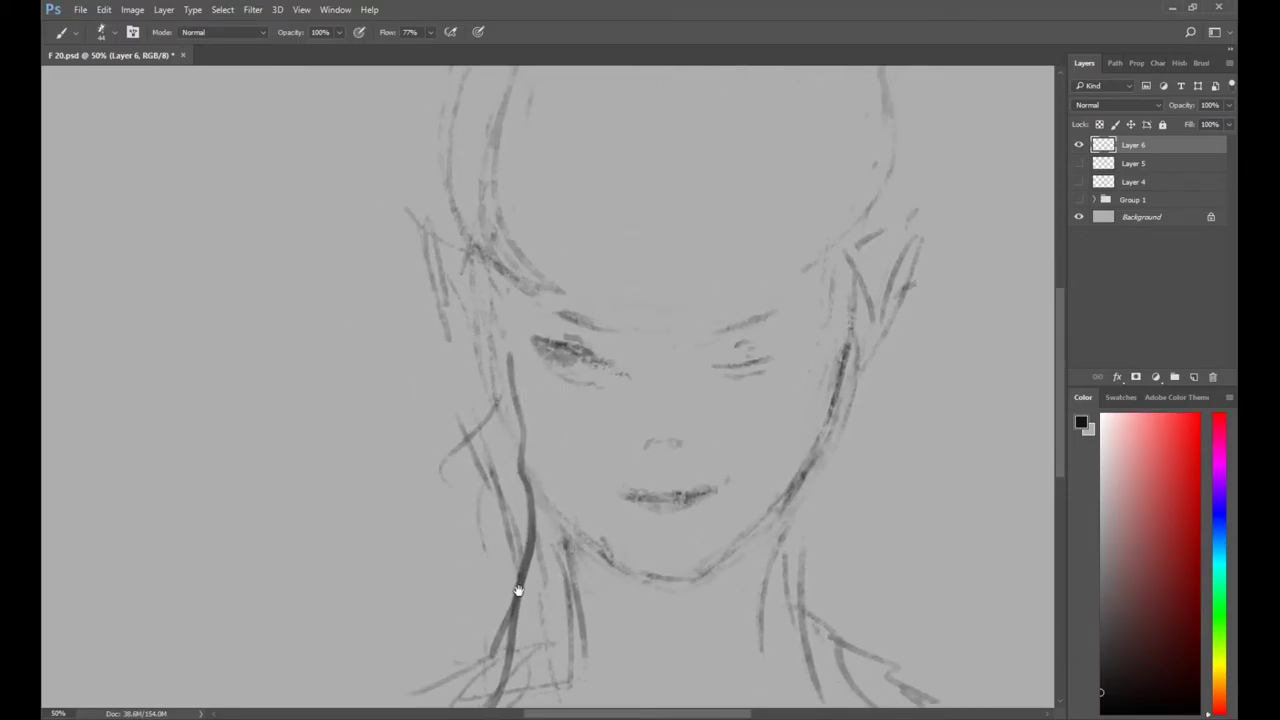
Draw the hairline sweeping from the left temple up to the middle of the forehead.
{"action": "left_click_drag", "start_coordinate": [514, 370], "coordinate": [556, 284]}
{"action": "mouse_move", "coordinate": [530, 328]}
{"action": "left_mouse_down"}
{"action": "mouse_move", "coordinate": [606, 209]}
{"action": "mouse_move", "coordinate": [563, 307]}
{"action": "left_mouse_up"}
{"action": "left_click_drag", "start_coordinate": [558, 308], "coordinate": [638, 250]}
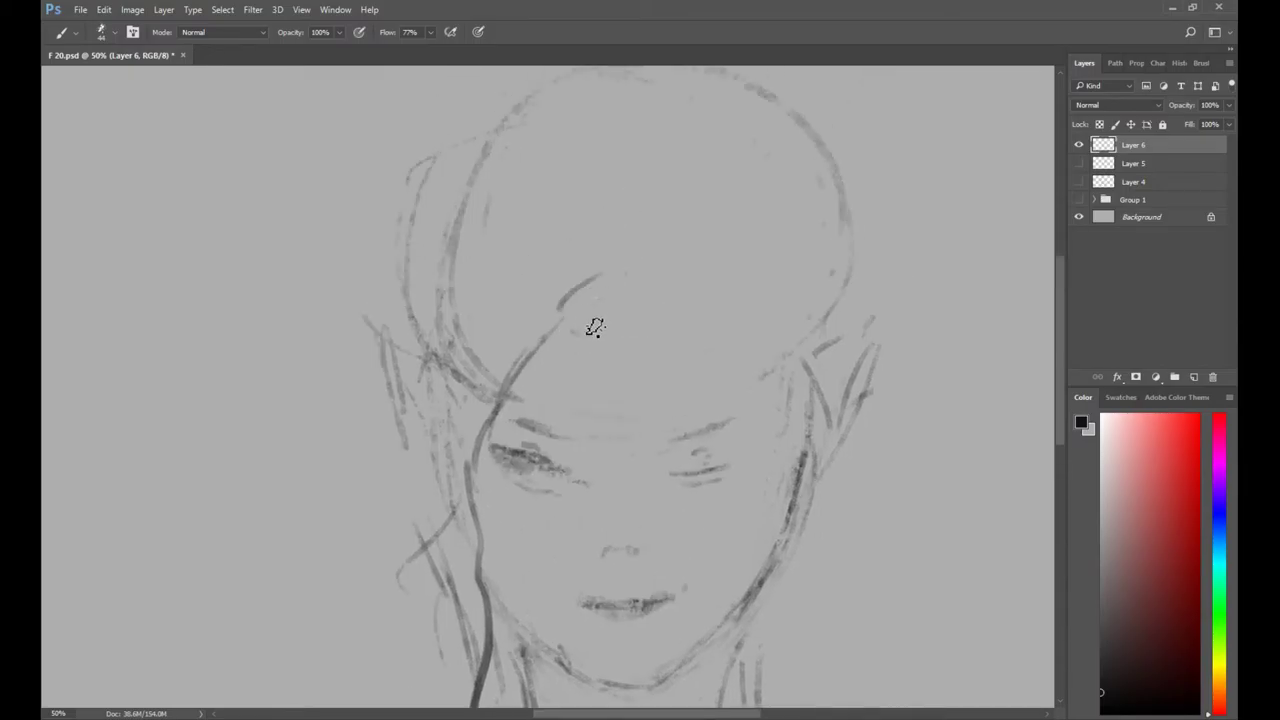
{"action": "mouse_move", "coordinate": [530, 352]}
{"action": "left_mouse_down"}
{"action": "mouse_move", "coordinate": [612, 316]}
{"action": "mouse_move", "coordinate": [688, 366]}
{"action": "left_mouse_up"}
Add the forelock curve and hair strands running down the right side of the face.
{"action": "mouse_move", "coordinate": [634, 237]}
{"action": "left_mouse_down"}
{"action": "mouse_move", "coordinate": [680, 322]}
{"action": "mouse_move", "coordinate": [665, 316]}
{"action": "mouse_move", "coordinate": [757, 400]}
{"action": "mouse_move", "coordinate": [782, 528]}
{"action": "left_mouse_up"}
{"action": "left_click_drag", "start_coordinate": [776, 428], "coordinate": [771, 303]}
{"action": "left_click_drag", "start_coordinate": [811, 368], "coordinate": [802, 535]}
{"action": "left_click_drag", "start_coordinate": [765, 300], "coordinate": [774, 482]}
Define both pointed ears with darker outer edges and add inner lines to the left one.
{"action": "left_click_drag", "start_coordinate": [802, 428], "coordinate": [884, 360]}
{"action": "left_click_drag", "start_coordinate": [862, 462], "coordinate": [830, 517]}
{"action": "left_click_drag", "start_coordinate": [408, 422], "coordinate": [436, 532]}
{"action": "left_click_drag", "start_coordinate": [388, 393], "coordinate": [416, 506]}
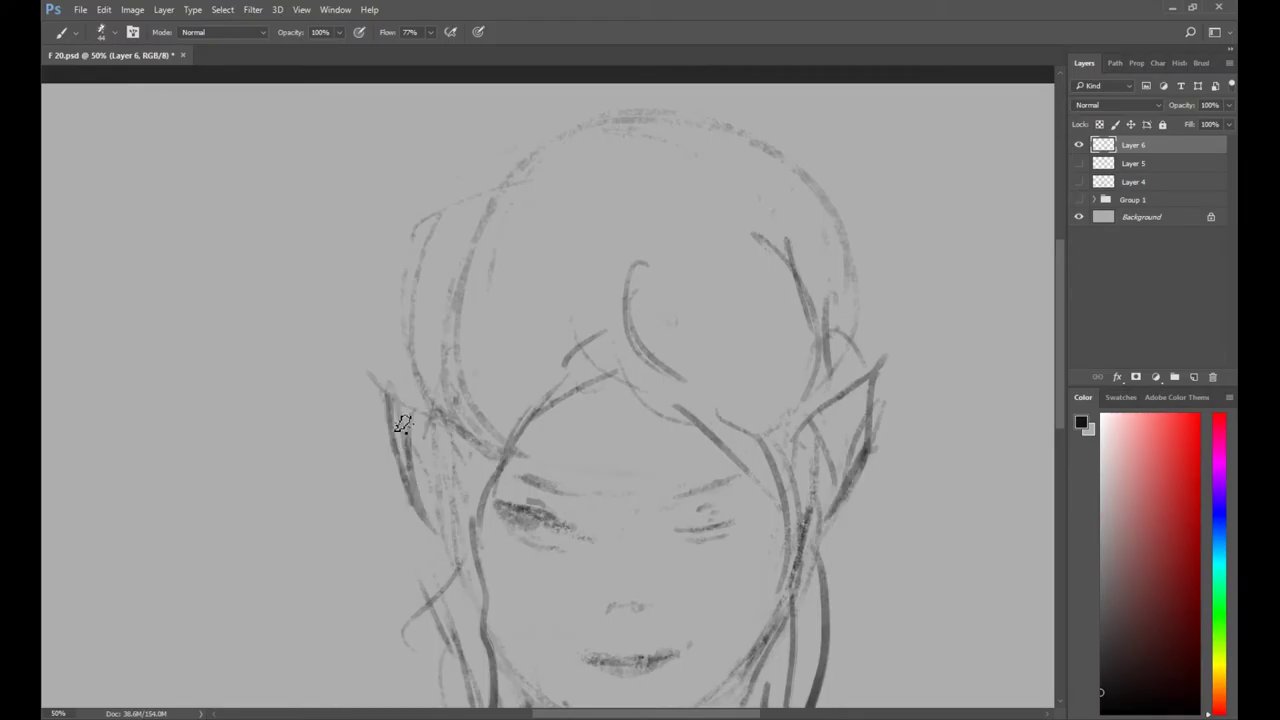
{"action": "left_click_drag", "start_coordinate": [405, 421], "coordinate": [454, 463]}
{"action": "left_click_drag", "start_coordinate": [424, 404], "coordinate": [470, 457]}
{"action": "mouse_move", "coordinate": [410, 400]}
{"action": "left_mouse_down"}
{"action": "mouse_move", "coordinate": [440, 320]}
{"action": "mouse_move", "coordinate": [443, 387]}
{"action": "left_mouse_up"}
Add loose curling hair strands below and beside both ears.
{"action": "mouse_move", "coordinate": [388, 452]}
{"action": "left_mouse_down"}
{"action": "mouse_move", "coordinate": [416, 551]}
{"action": "mouse_move", "coordinate": [387, 600]}
{"action": "left_mouse_up"}
{"action": "mouse_move", "coordinate": [417, 553]}
{"action": "left_mouse_down"}
{"action": "mouse_move", "coordinate": [408, 605]}
{"action": "mouse_move", "coordinate": [365, 625]}
{"action": "left_mouse_up"}
{"action": "left_click_drag", "start_coordinate": [431, 578], "coordinate": [396, 633]}
{"action": "left_click_drag", "start_coordinate": [893, 527], "coordinate": [942, 565]}
Draw the hair contour over the crown and erase the old skull line on the upper right.
{"action": "mouse_move", "coordinate": [490, 220]}
{"action": "left_mouse_down"}
{"action": "mouse_move", "coordinate": [620, 163]}
{"action": "mouse_move", "coordinate": [804, 194]}
{"action": "left_mouse_up"}
{"action": "left_click_drag", "start_coordinate": [780, 207], "coordinate": [812, 260]}
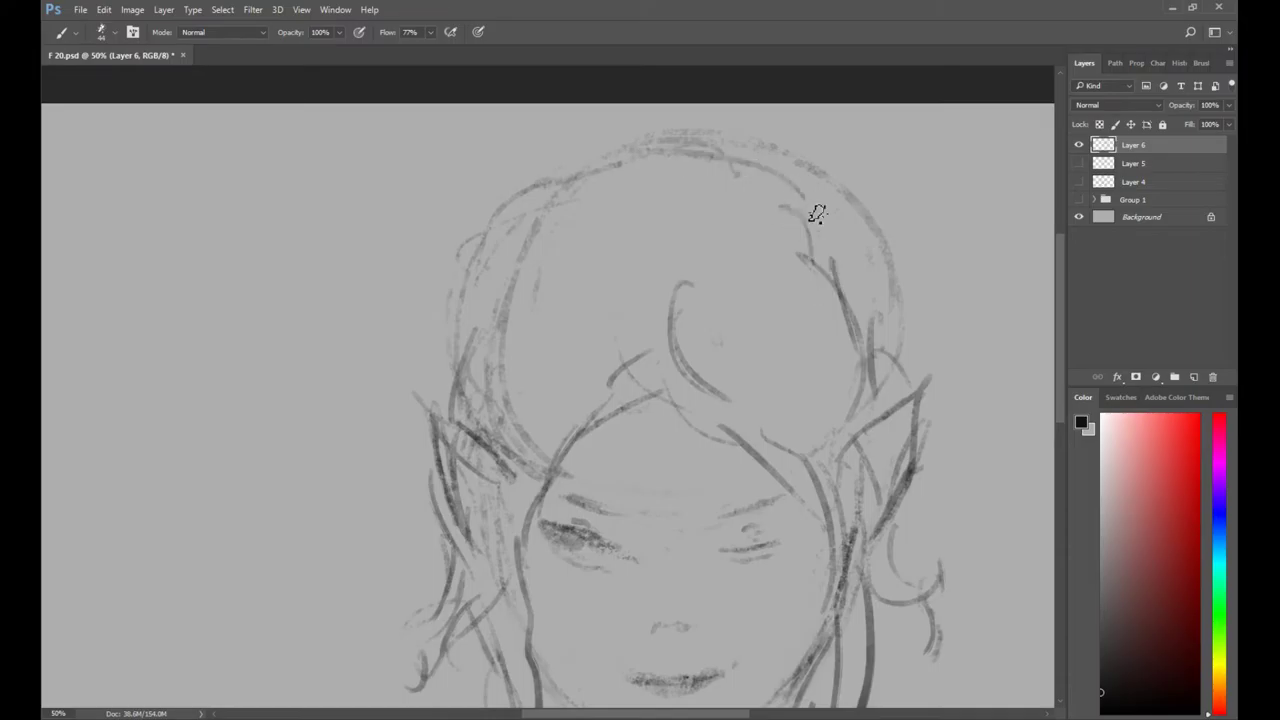
{"action": "left_click_drag", "start_coordinate": [803, 180], "coordinate": [848, 238]}
{"action": "key", "text": "e"}
{"action": "left_click_drag", "start_coordinate": [880, 295], "coordinate": [889, 223]}
Rework the eyebrows with darker, shorter strokes above both eyes.
{"action": "scroll", "coordinate": [764, 218], "scroll_direction": "down", "scroll_amount": 5}
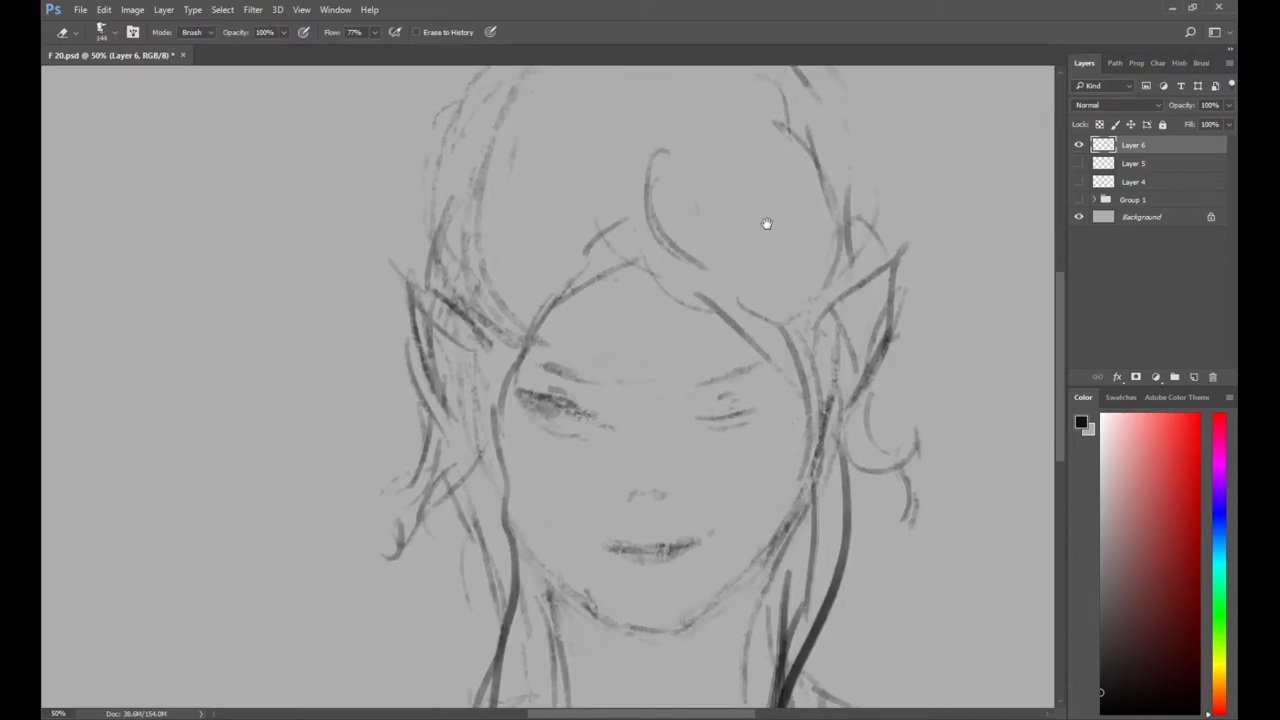
{"action": "key", "text": "z"}
{"action": "left_click", "coordinate": [716, 336]}
{"action": "key", "text": "b"}
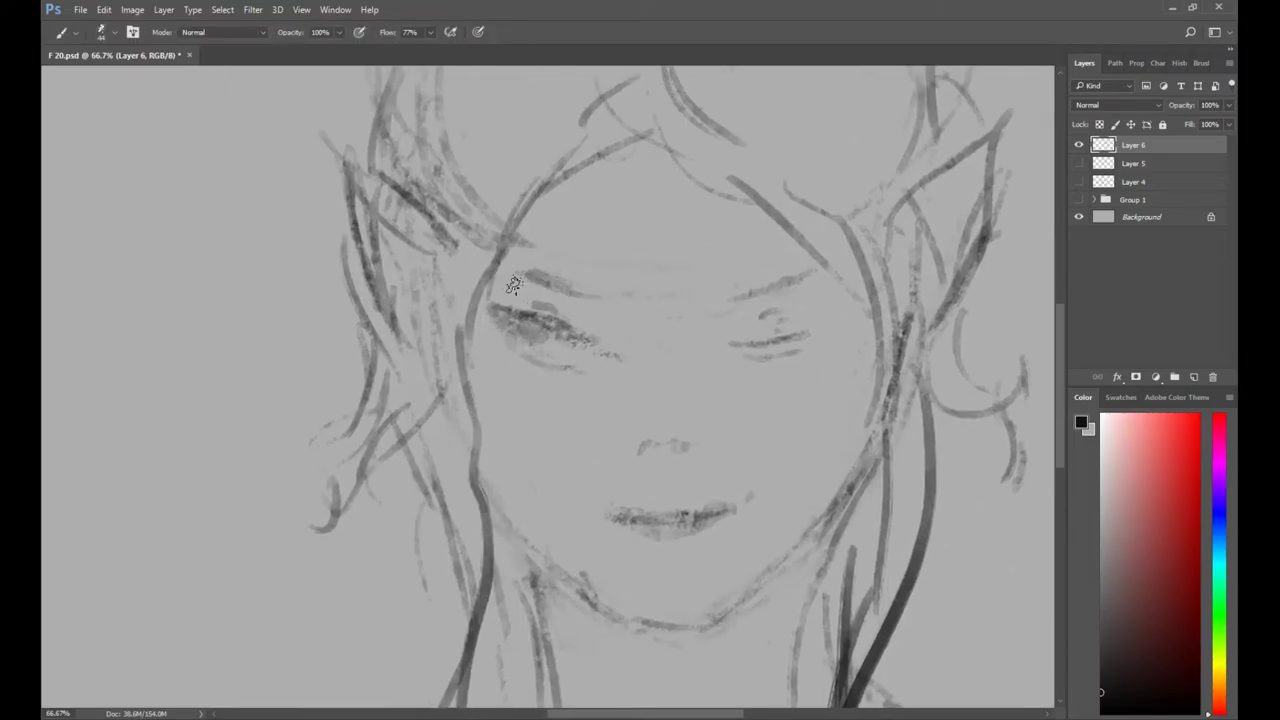
Enlarge the whole head sketch toward the lower left of the canvas with Free Transform.
{"action": "key", "text": "ctrl+minus"}
{"action": "key", "text": "ctrl+minus"}
{"action": "key", "text": "ctrl+minus"}
{"action": "key", "text": "ctrl+t"}
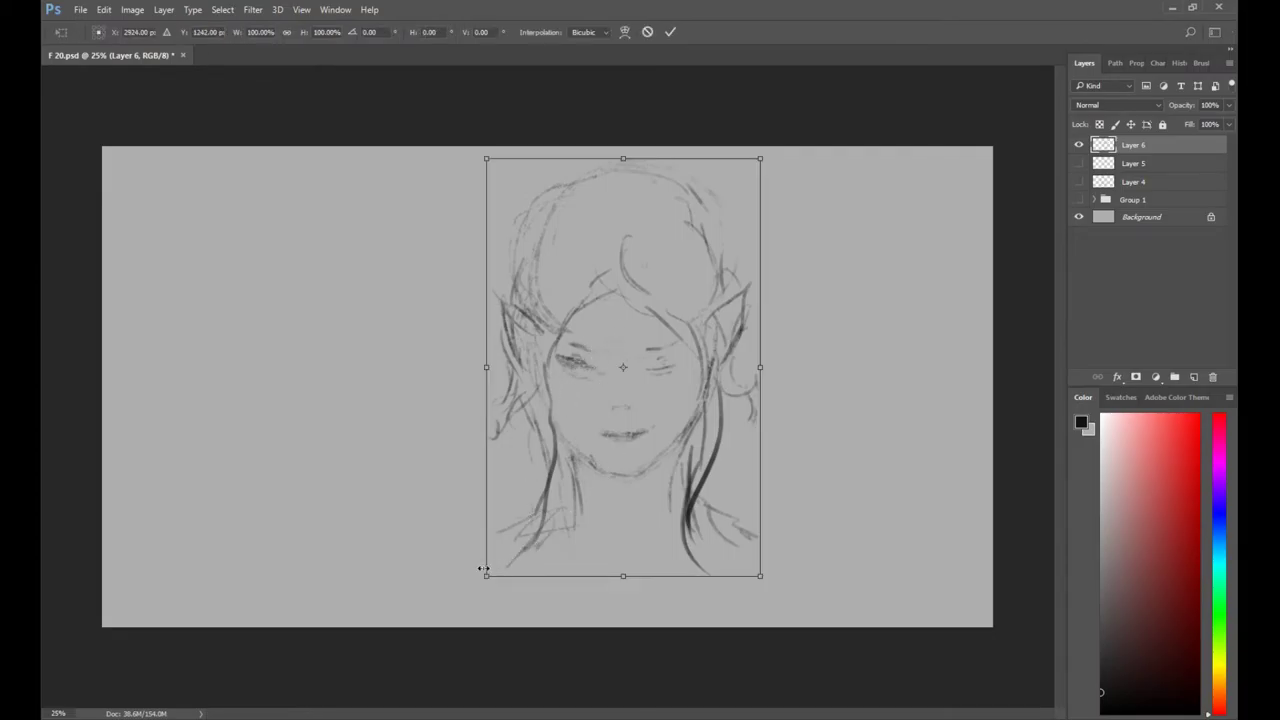
{"action": "mouse_move", "coordinate": [483, 569]}
{"action": "left_mouse_down"}
{"action": "mouse_move", "coordinate": [431, 606]}
{"action": "mouse_move", "coordinate": [440, 637]}
{"action": "left_mouse_up"}
{"action": "key", "text": "Return"}
{"action": "key", "text": "b"}
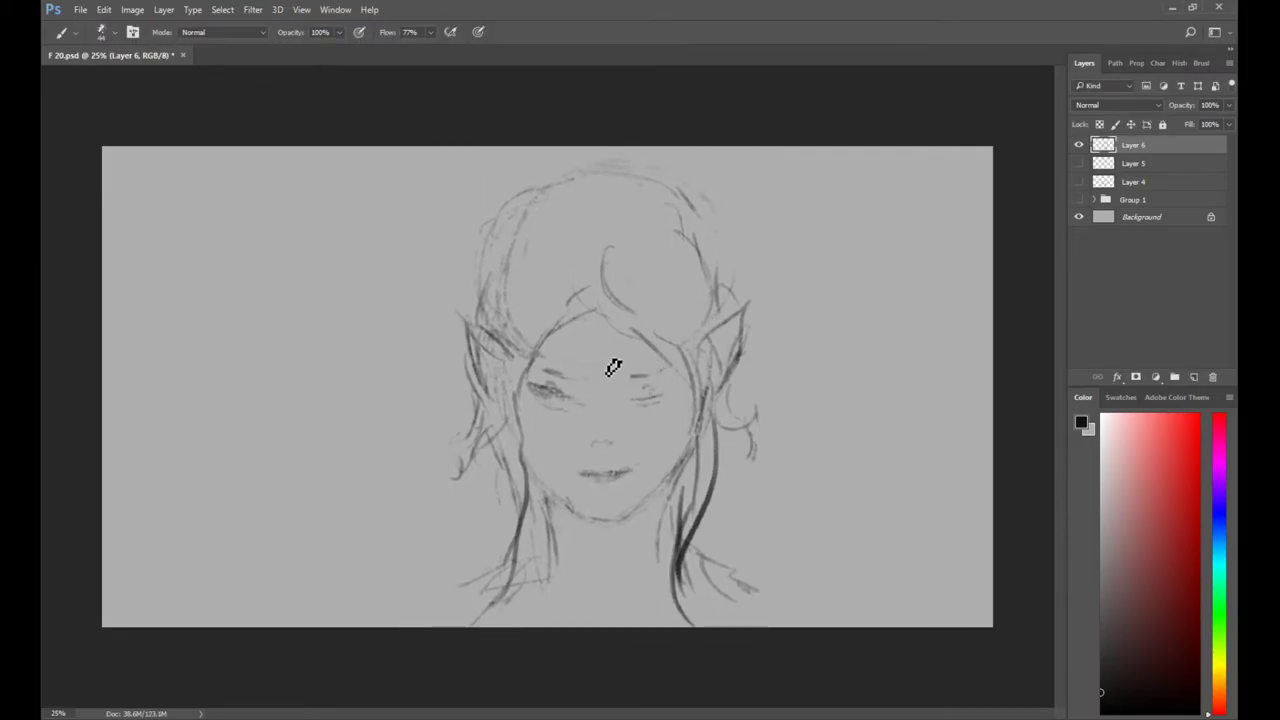
Crop the canvas to a nearly square format around the head, extending it above and below the sketch.
{"action": "left_click", "coordinate": [603, 366], "text": "alt"}
{"action": "key", "text": "c"}
{"action": "left_click_drag", "start_coordinate": [253, 229], "coordinate": [322, 199]}
{"action": "left_click_drag", "start_coordinate": [774, 574], "coordinate": [753, 594]}
{"action": "key", "text": "Return"}
Transform the grey background layer so that it fills the entire cropped canvas.
{"action": "left_click", "coordinate": [1106, 246]}
{"action": "key", "text": "ctrl+t"}
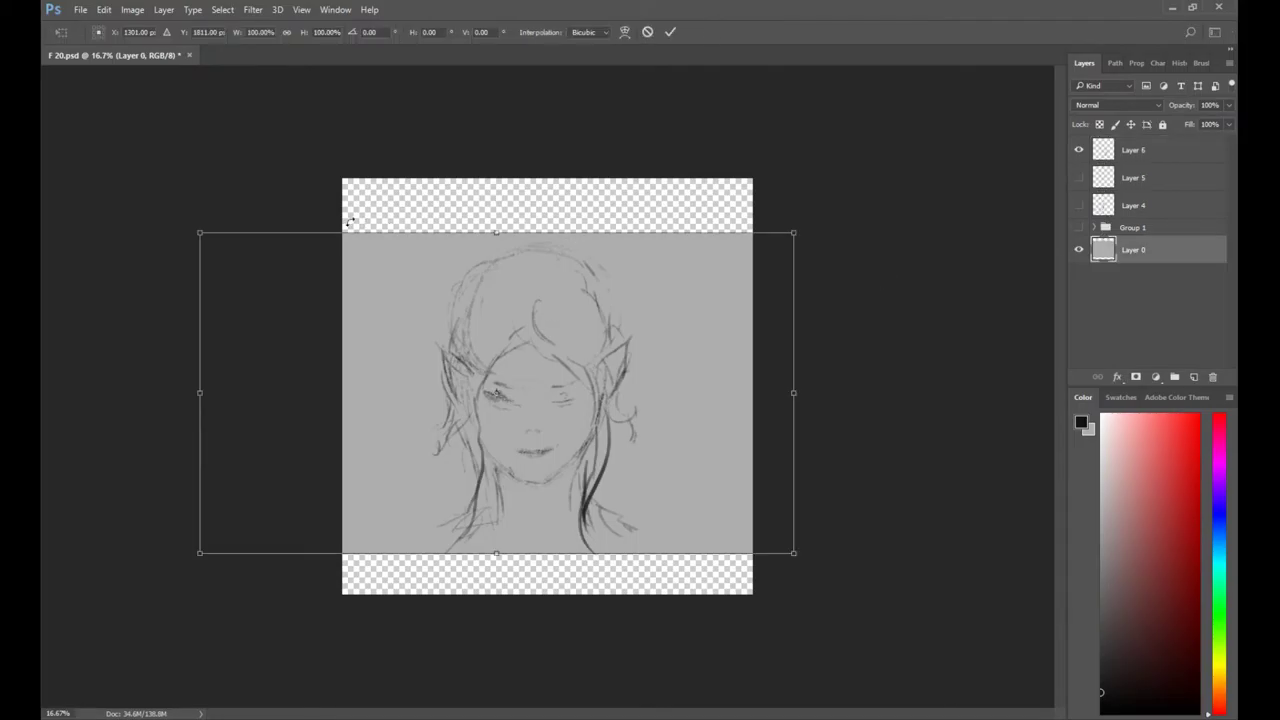
{"action": "left_click_drag", "start_coordinate": [204, 233], "coordinate": [343, 178]}
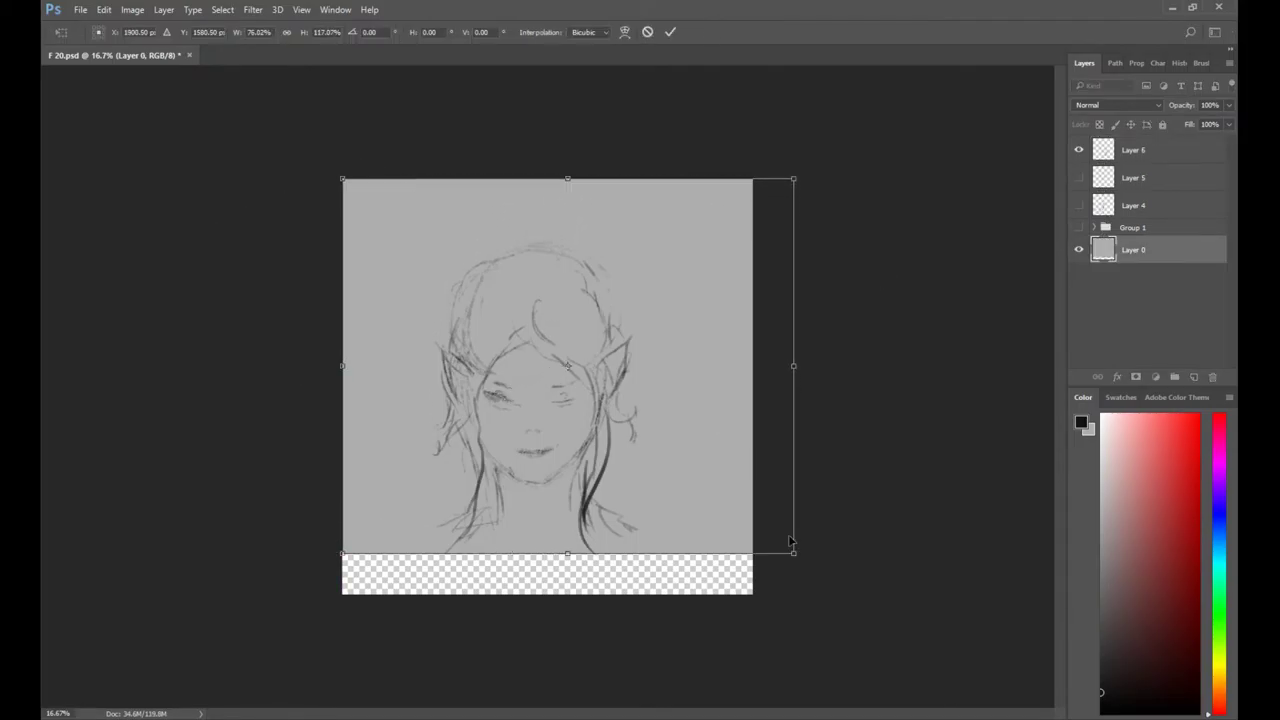
{"action": "left_click_drag", "start_coordinate": [794, 554], "coordinate": [753, 596]}
{"action": "key", "text": "Return"}
Make the head sketch layer active again and save the document.
{"action": "left_click", "coordinate": [1135, 152]}
{"action": "key", "text": "z"}
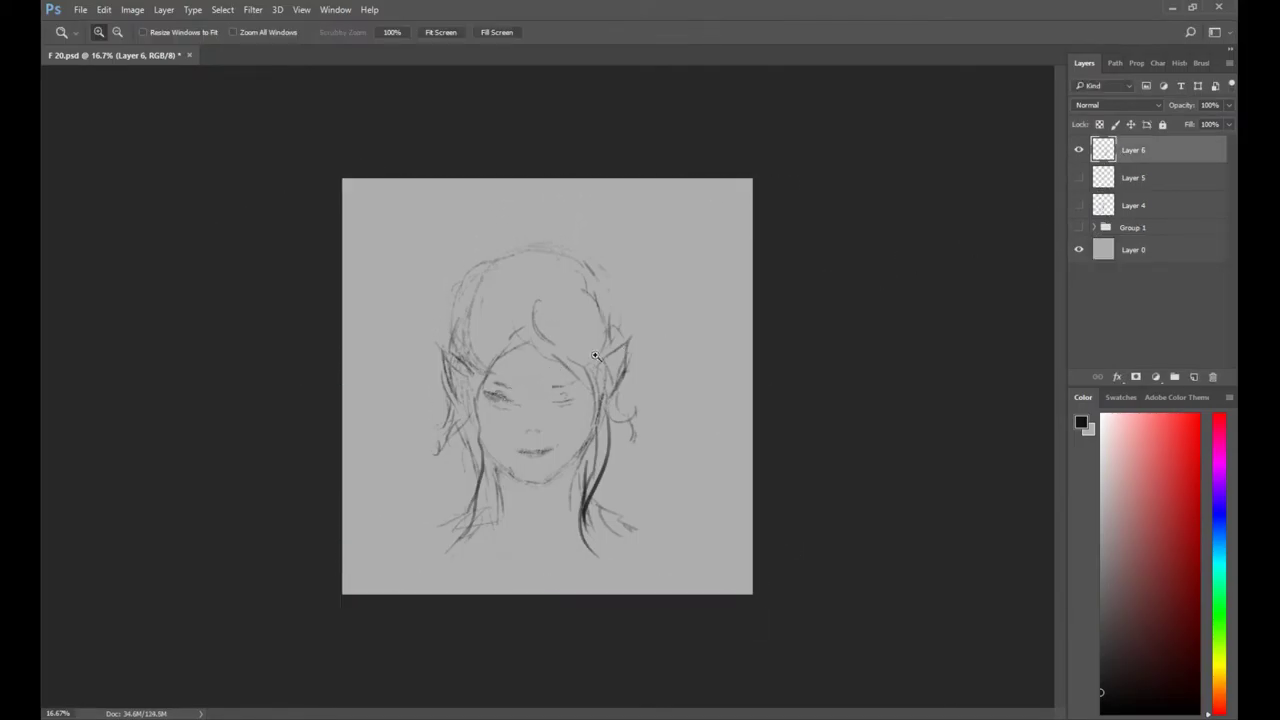
{"action": "key", "text": "b"}
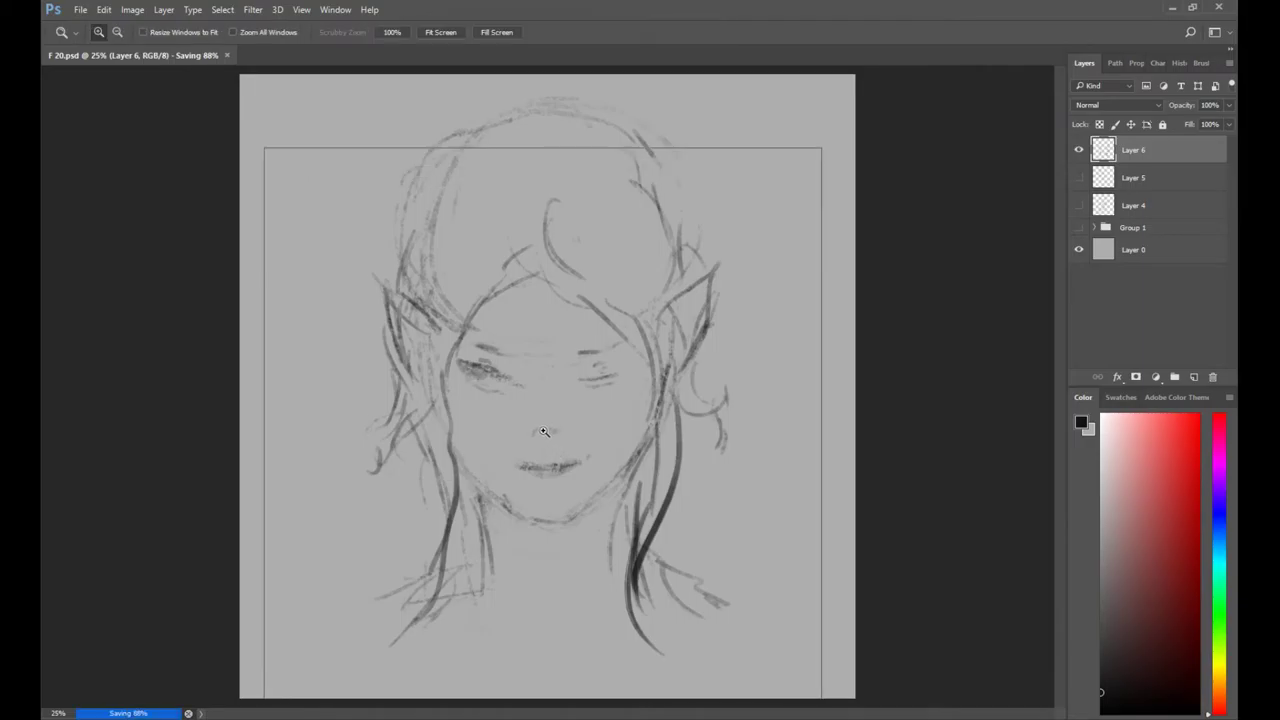
{"action": "scroll", "coordinate": [537, 436], "scroll_direction": "up", "scroll_amount": 1}
Refine the nose base and lips with alternating eraser and brush strokes, filling out the upper lip.
{"action": "key", "text": "e"}
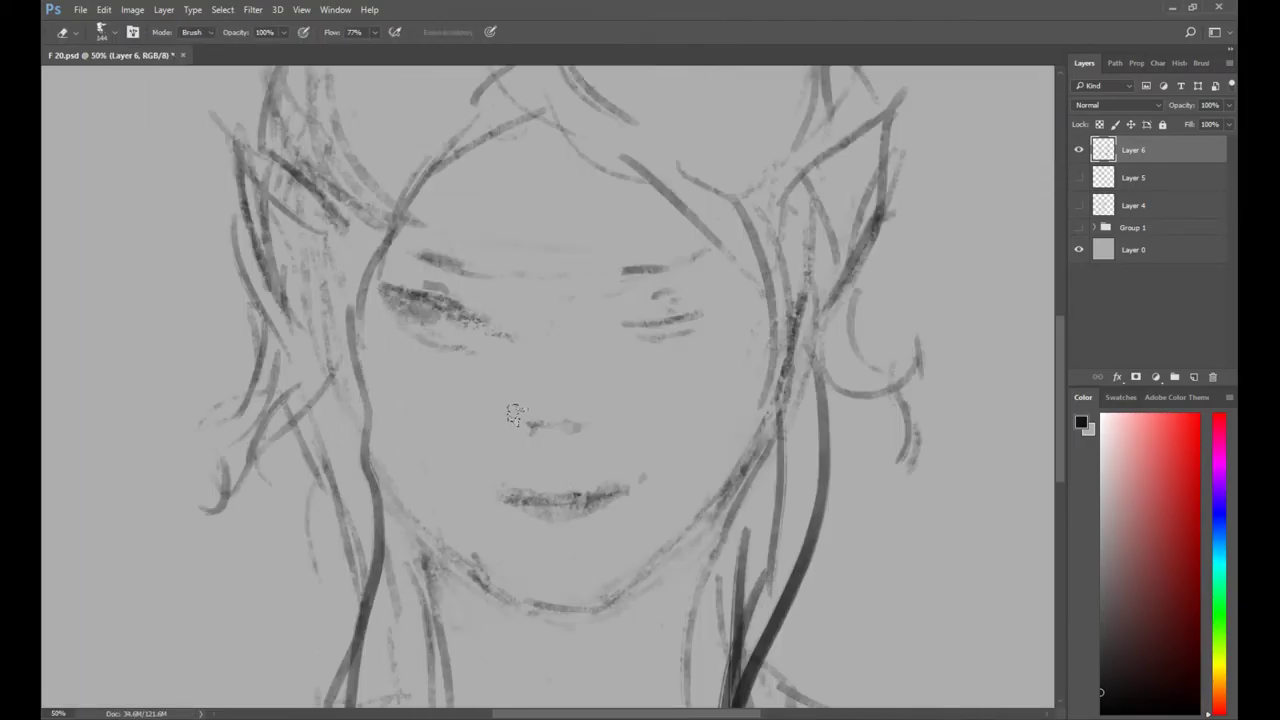
{"action": "key", "text": "b"}
{"action": "key", "text": "e"}
{"action": "key", "text": "b"}
{"action": "key", "text": "e"}
{"action": "key", "text": "b"}
{"action": "left_click_drag", "start_coordinate": [541, 498], "coordinate": [549, 497]}
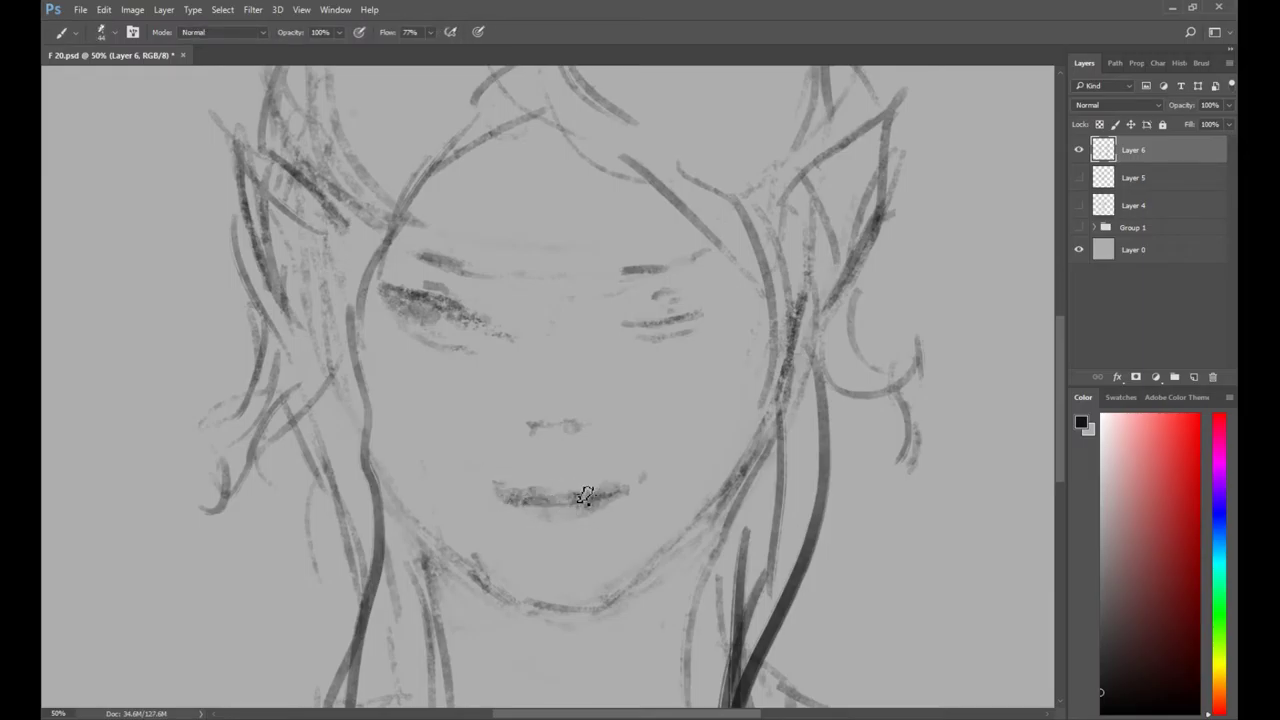
{"action": "key", "text": "e"}
{"action": "key", "text": "b"}
{"action": "key", "text": "e"}
Lasso the left eye and its eyebrow, rotate them slightly to a more level angle and deselect them.
{"action": "key", "text": "l"}
{"action": "left_click_drag", "start_coordinate": [414, 376], "coordinate": [482, 227]}
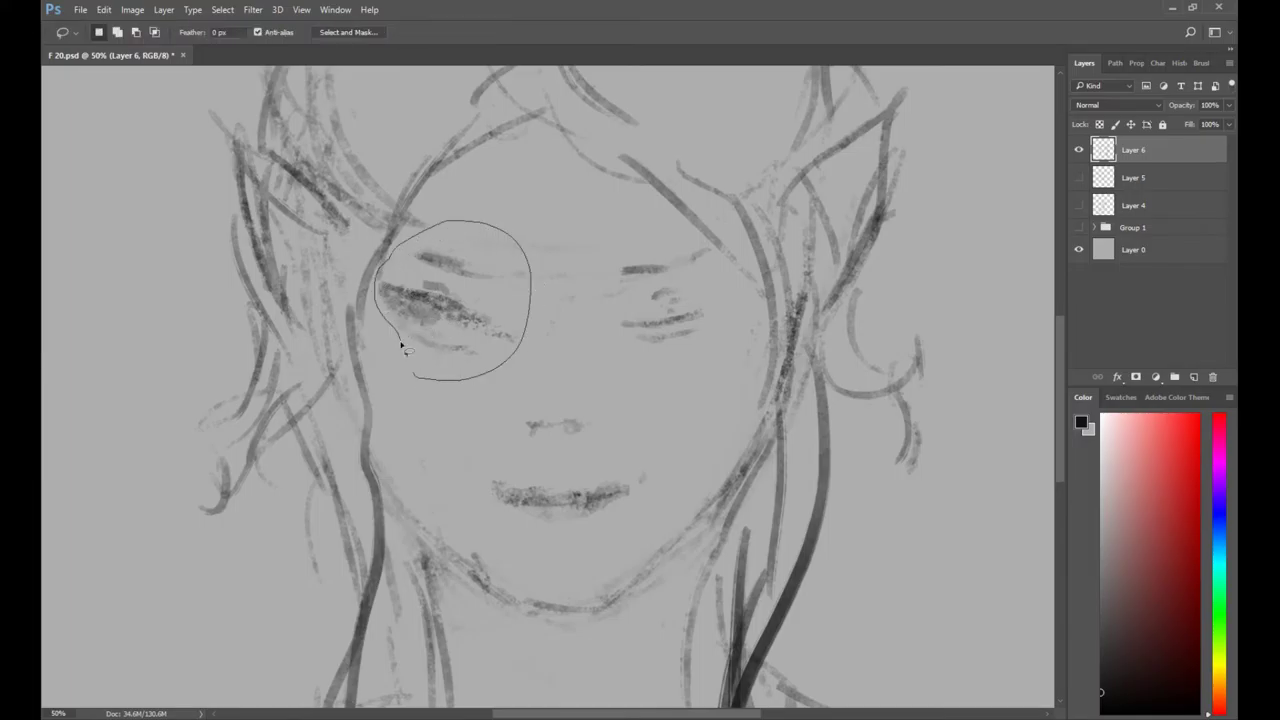
{"action": "left_click_drag", "start_coordinate": [402, 345], "coordinate": [414, 376]}
{"action": "key", "text": "ctrl+t"}
{"action": "left_click_drag", "start_coordinate": [548, 330], "coordinate": [606, 263]}
{"action": "key", "text": "Return"}
{"action": "key", "text": "ctrl+d"}
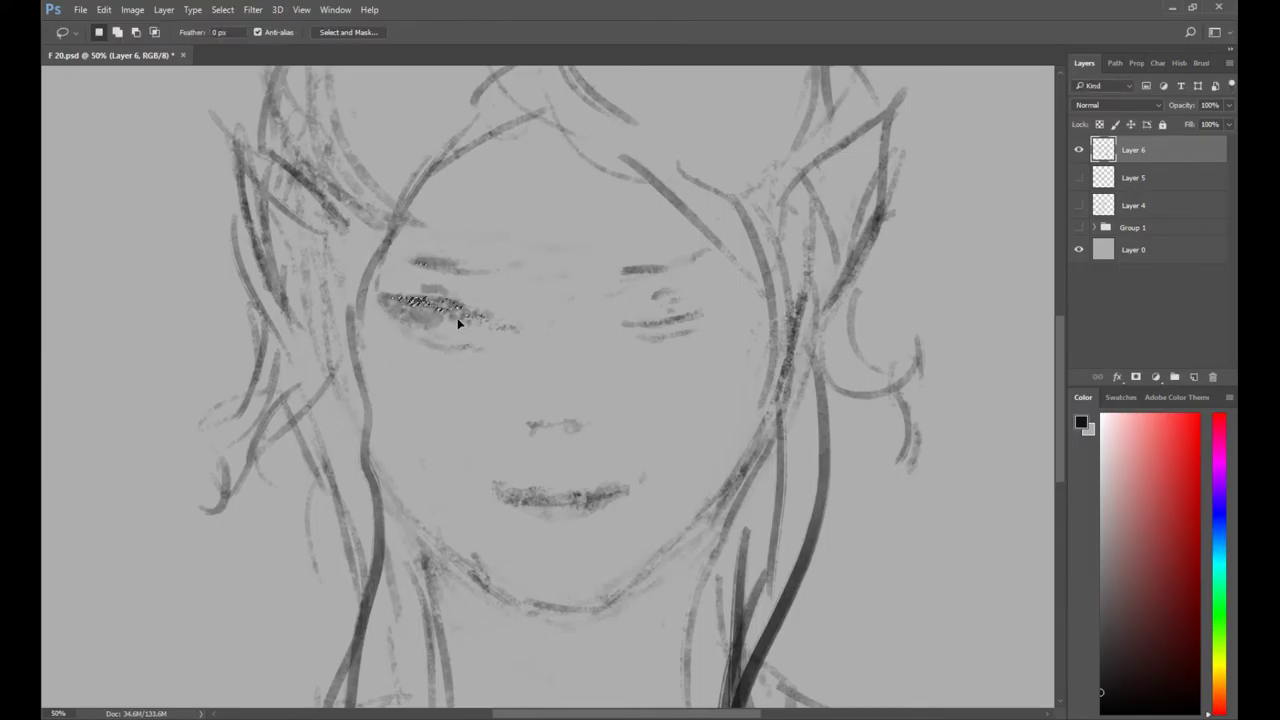
Thin and reshape both eyebrows with alternating eraser and brush strokes.
{"action": "key", "text": "ctrl+d"}
{"action": "key", "text": "b"}
{"action": "key", "text": "e"}
{"action": "mouse_move", "coordinate": [421, 266]}
{"action": "left_mouse_down"}
{"action": "mouse_move", "coordinate": [508, 273]}
{"action": "mouse_move", "coordinate": [427, 257]}
{"action": "mouse_move", "coordinate": [492, 257]}
{"action": "mouse_move", "coordinate": [460, 264]}
{"action": "left_mouse_up"}
{"action": "key", "text": "b"}
{"action": "key", "text": "e"}
{"action": "key", "text": "b"}
{"action": "key", "text": "e"}
{"action": "left_click_drag", "start_coordinate": [626, 269], "coordinate": [676, 267]}
{"action": "key", "text": "b"}
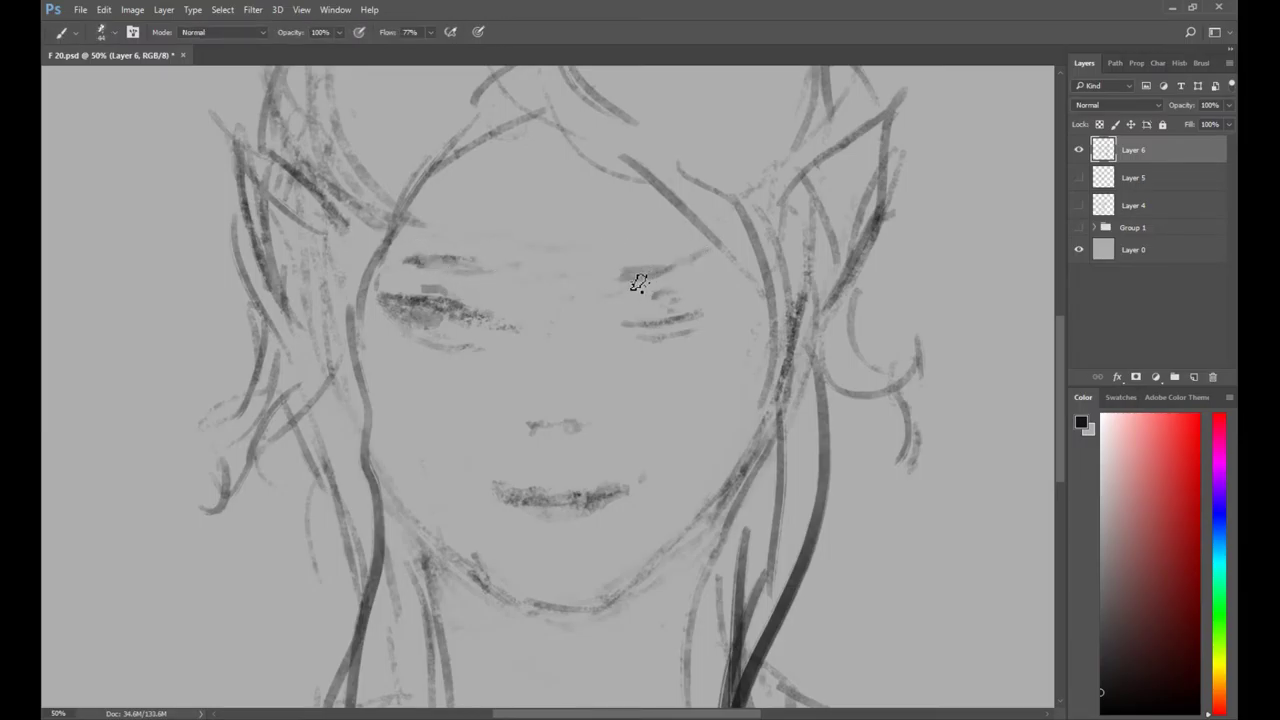
{"action": "key", "text": "e"}
{"action": "key", "text": "b"}
Lasso each eye with its eyebrow and move both slightly lower, shifting the right pair a little towards the nose.
{"action": "key", "text": "z"}
{"action": "left_click", "coordinate": [557, 368], "text": "alt"}
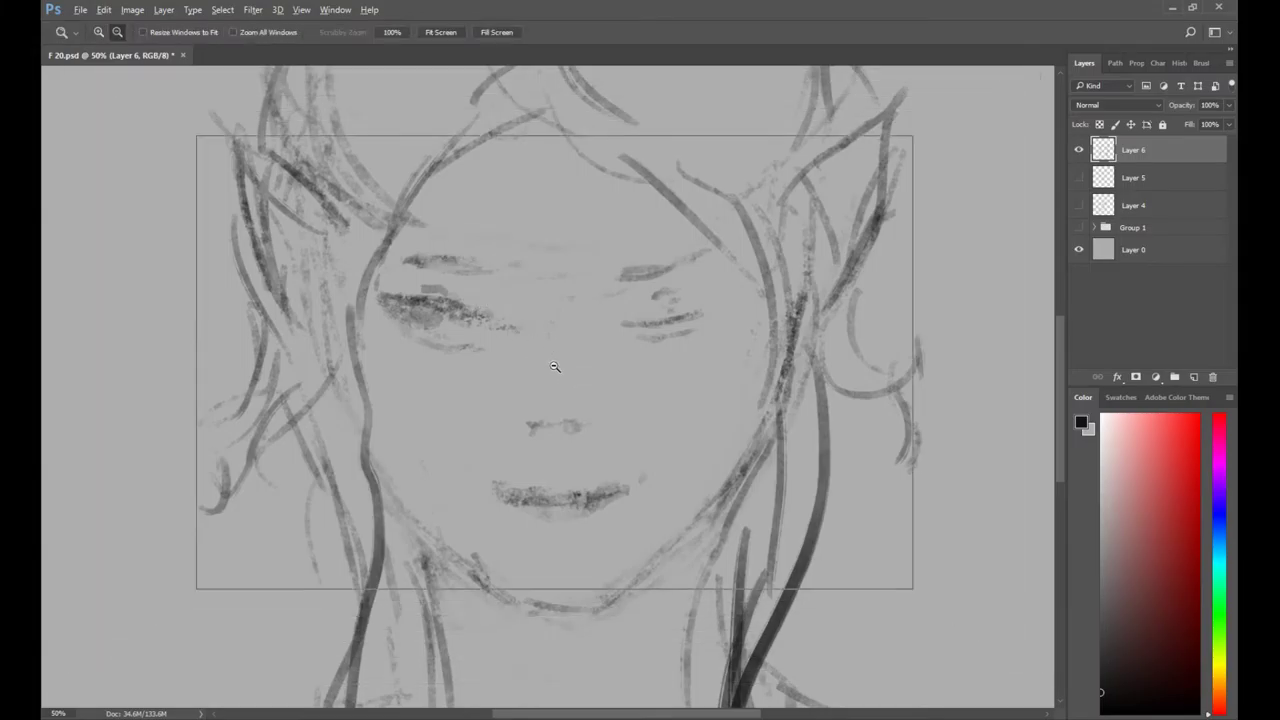
{"action": "left_click", "coordinate": [557, 368], "text": "alt"}
{"action": "left_click", "coordinate": [519, 403]}
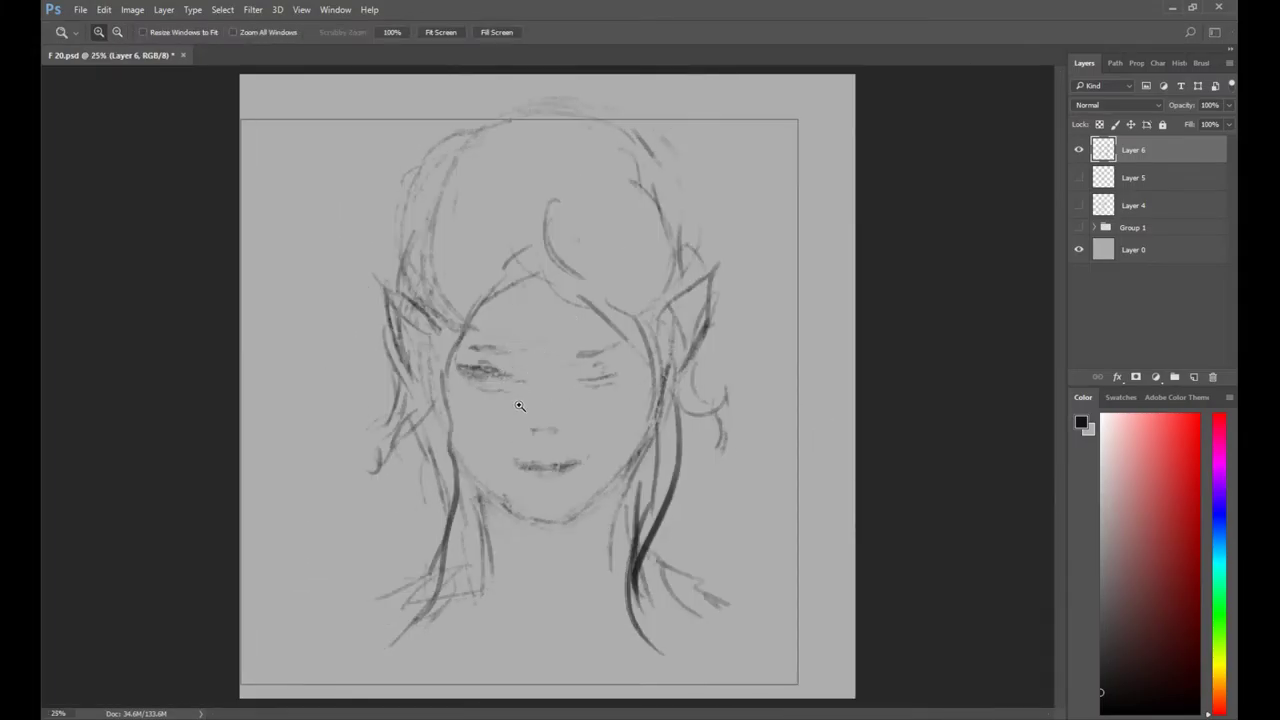
{"action": "left_click", "coordinate": [522, 406]}
{"action": "left_click", "coordinate": [509, 430]}
{"action": "key", "text": "b"}
{"action": "key", "text": "l"}
{"action": "mouse_move", "coordinate": [648, 390]}
{"action": "left_mouse_down"}
{"action": "mouse_move", "coordinate": [709, 423]}
{"action": "mouse_move", "coordinate": [814, 234]}
{"action": "mouse_move", "coordinate": [649, 388]}
{"action": "left_mouse_up"}
{"action": "left_click_drag", "start_coordinate": [743, 297], "coordinate": [731, 297]}
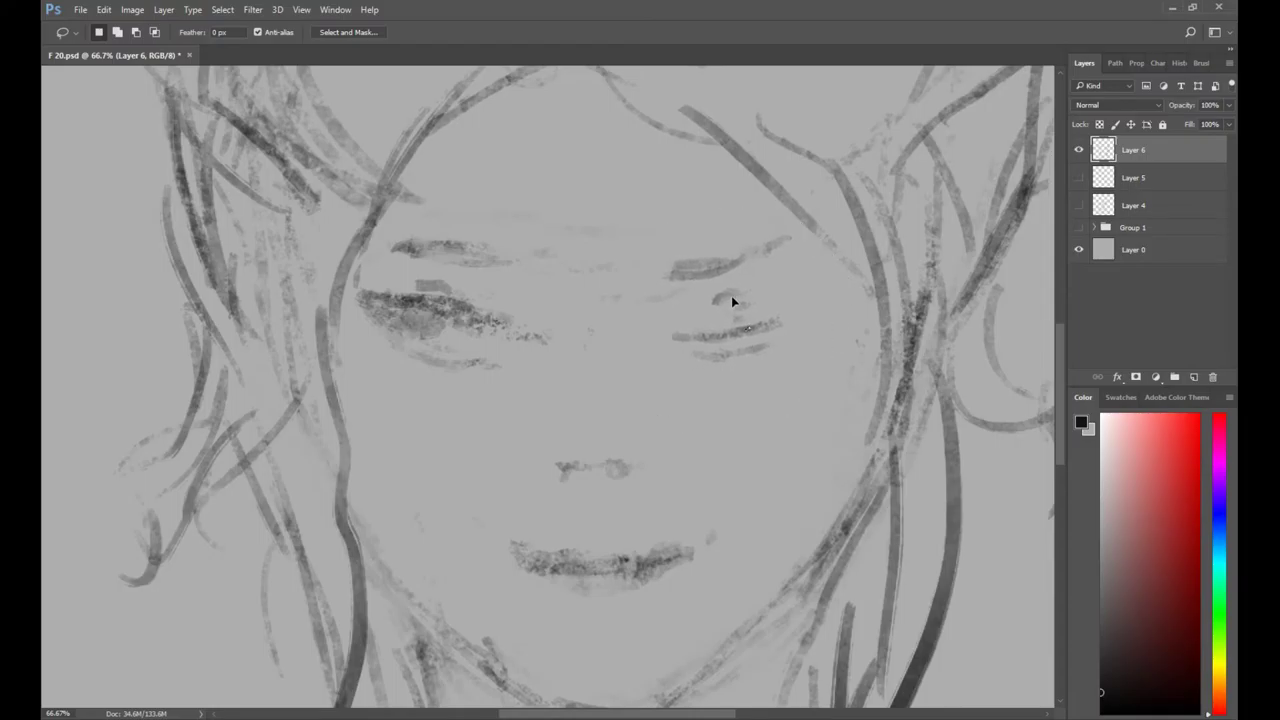
{"action": "mouse_move", "coordinate": [391, 395]}
{"action": "left_mouse_down"}
{"action": "mouse_move", "coordinate": [577, 300]}
{"action": "mouse_move", "coordinate": [398, 245]}
{"action": "mouse_move", "coordinate": [563, 386]}
{"action": "mouse_move", "coordinate": [409, 220]}
{"action": "mouse_move", "coordinate": [385, 248]}
{"action": "left_mouse_up"}
{"action": "left_click_drag", "start_coordinate": [408, 302], "coordinate": [411, 313]}
{"action": "key", "text": "z"}
{"action": "left_click", "coordinate": [576, 349], "text": "alt"}
{"action": "key", "text": "l"}
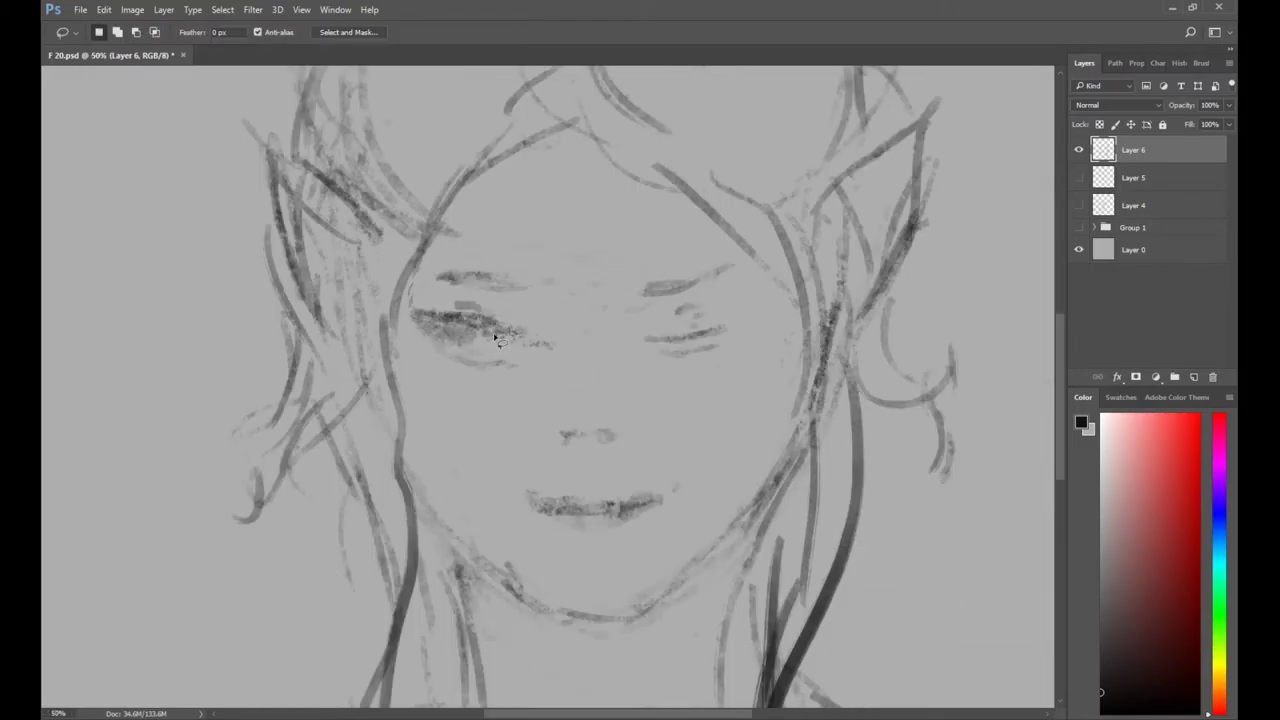
Soften the left eye's inner corner and lower lid with the eraser and rework its shape with the brush.
{"action": "key", "text": "e"}
{"action": "mouse_move", "coordinate": [527, 340]}
{"action": "left_mouse_down"}
{"action": "mouse_move", "coordinate": [464, 364]}
{"action": "mouse_move", "coordinate": [502, 360]}
{"action": "left_mouse_up"}
{"action": "key", "text": "b"}
{"action": "key", "text": "e"}
{"action": "key", "text": "b"}
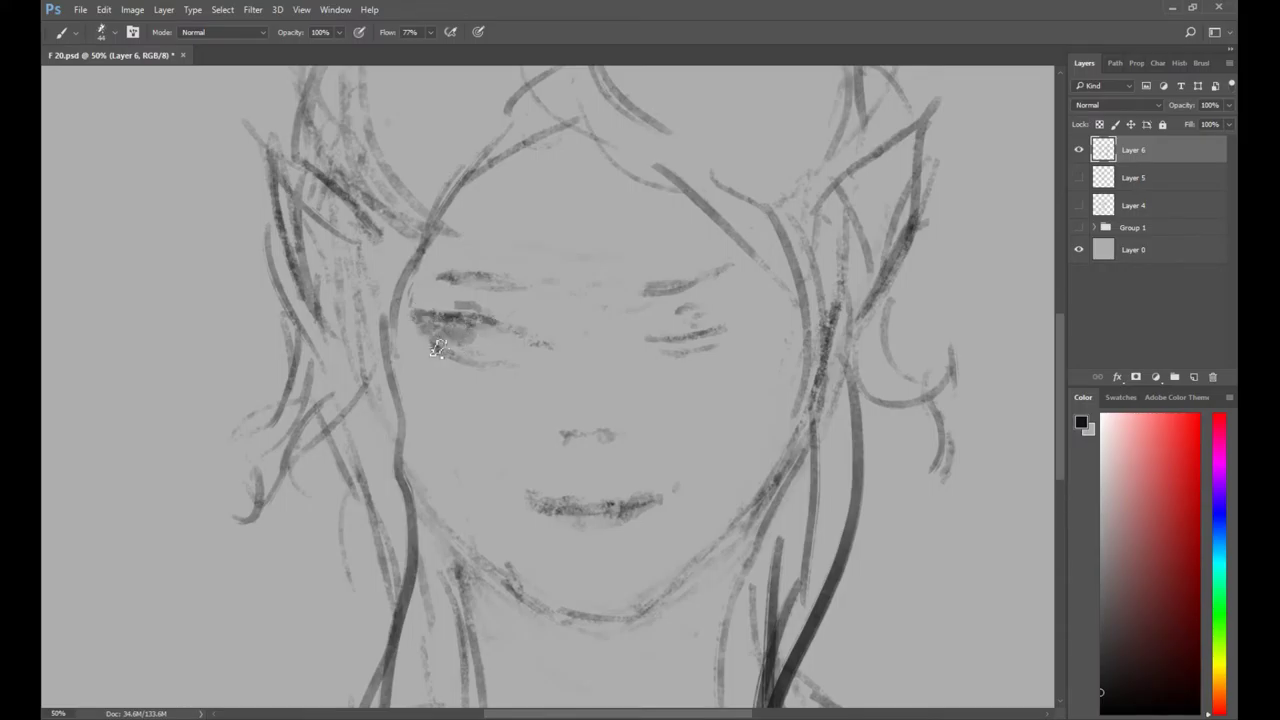
{"action": "key", "text": "z"}
{"action": "left_click", "coordinate": [508, 330], "text": "alt"}
{"action": "key", "text": "b"}
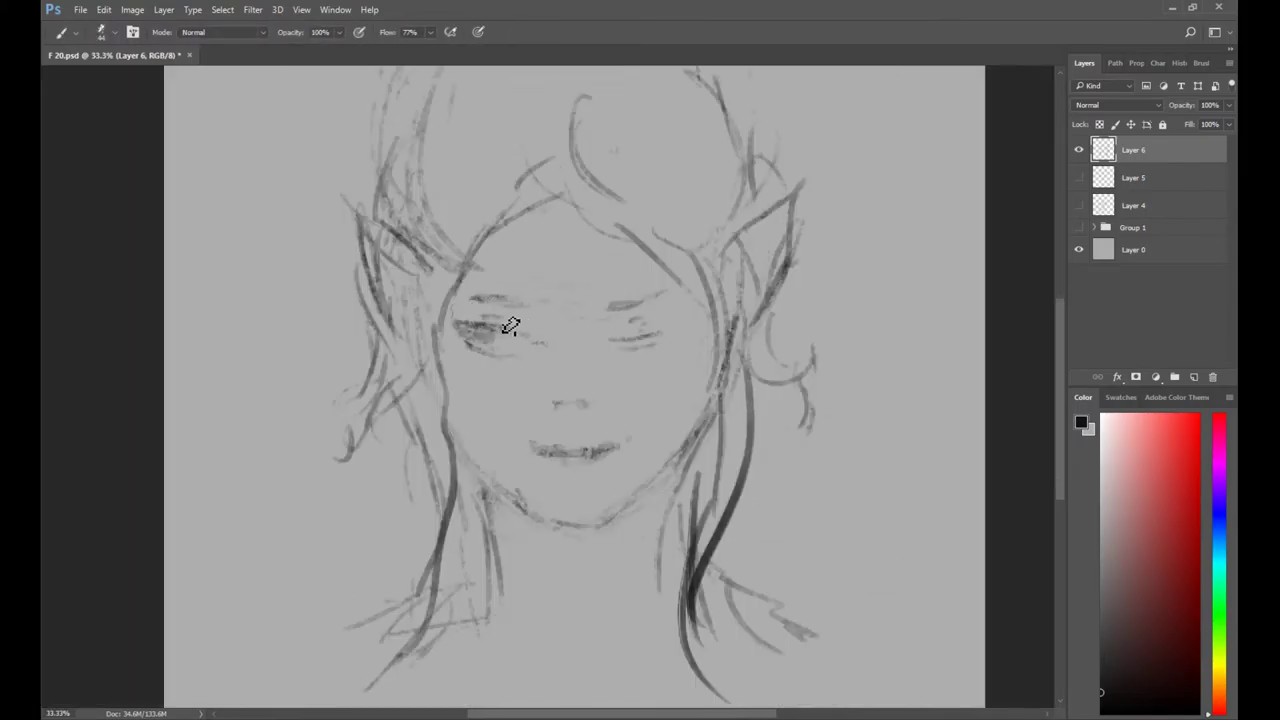
Erase the rough marks of the right eye and redraw its lid line with an upturned outer corner.
{"action": "key", "text": "e"}
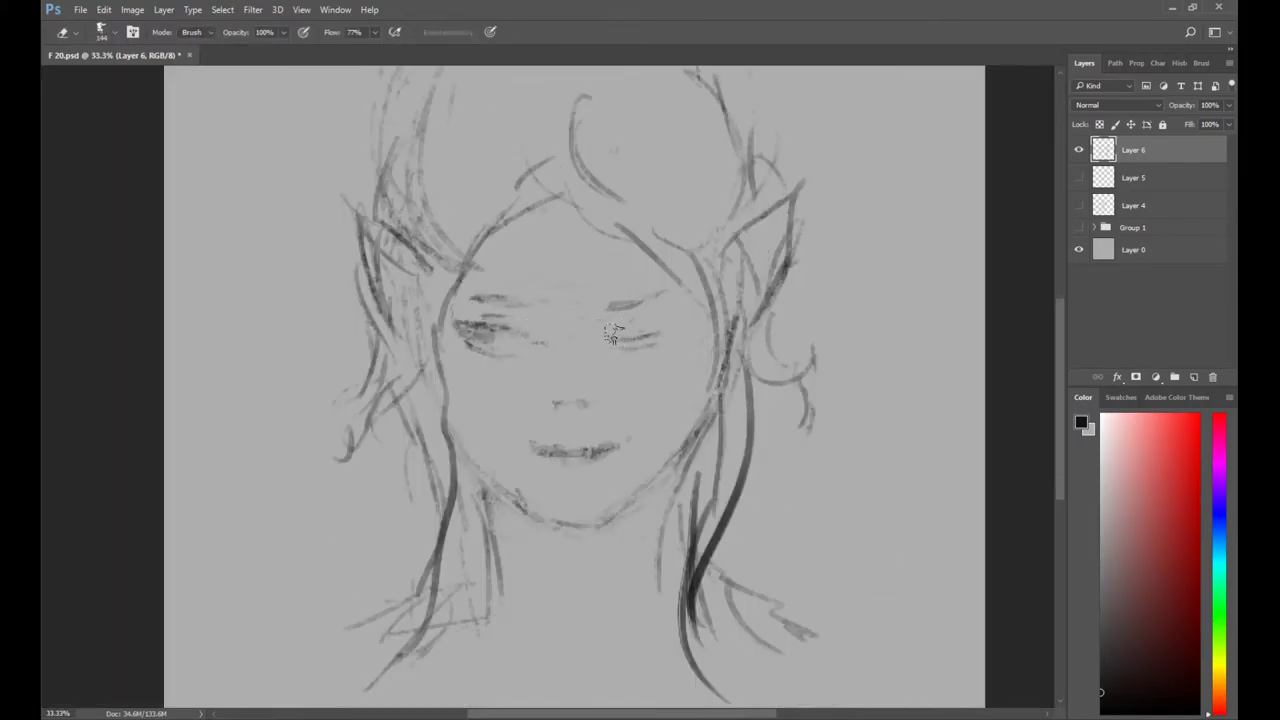
{"action": "key", "text": "b"}
{"action": "key", "text": "z"}
{"action": "left_click", "coordinate": [640, 333]}
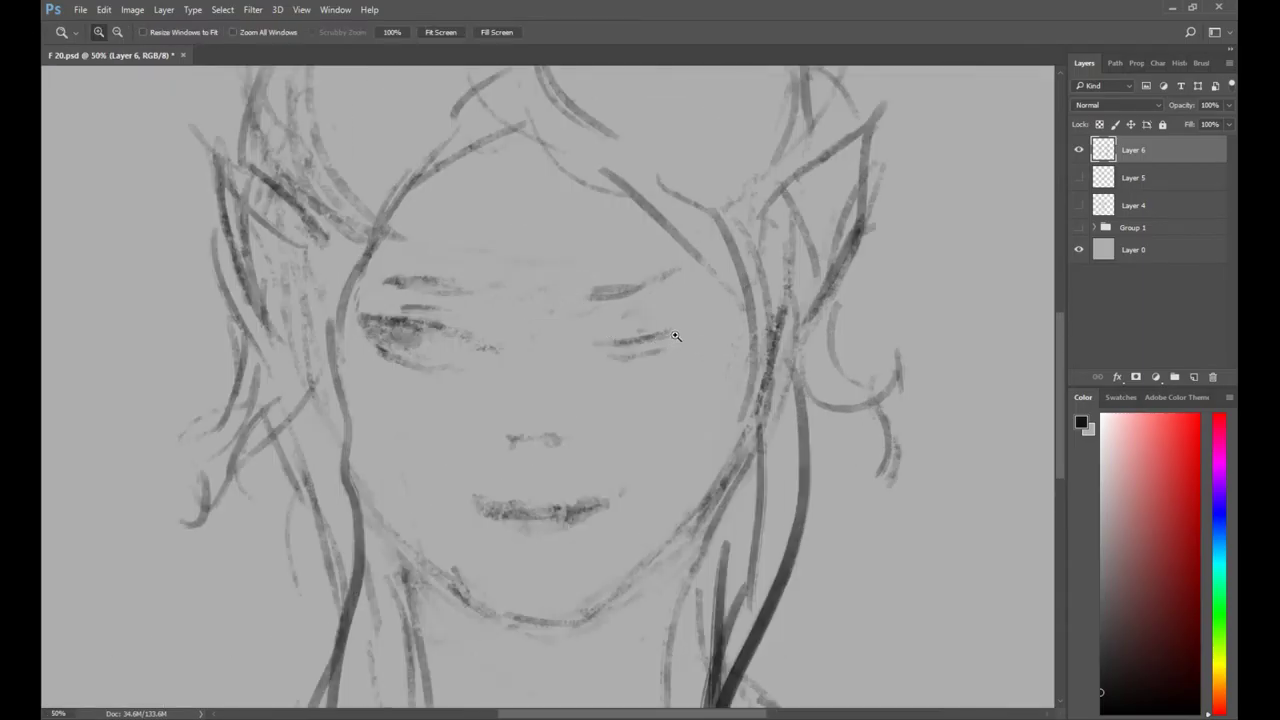
{"action": "key", "text": "b"}
{"action": "left_click_drag", "start_coordinate": [670, 336], "coordinate": [686, 321]}
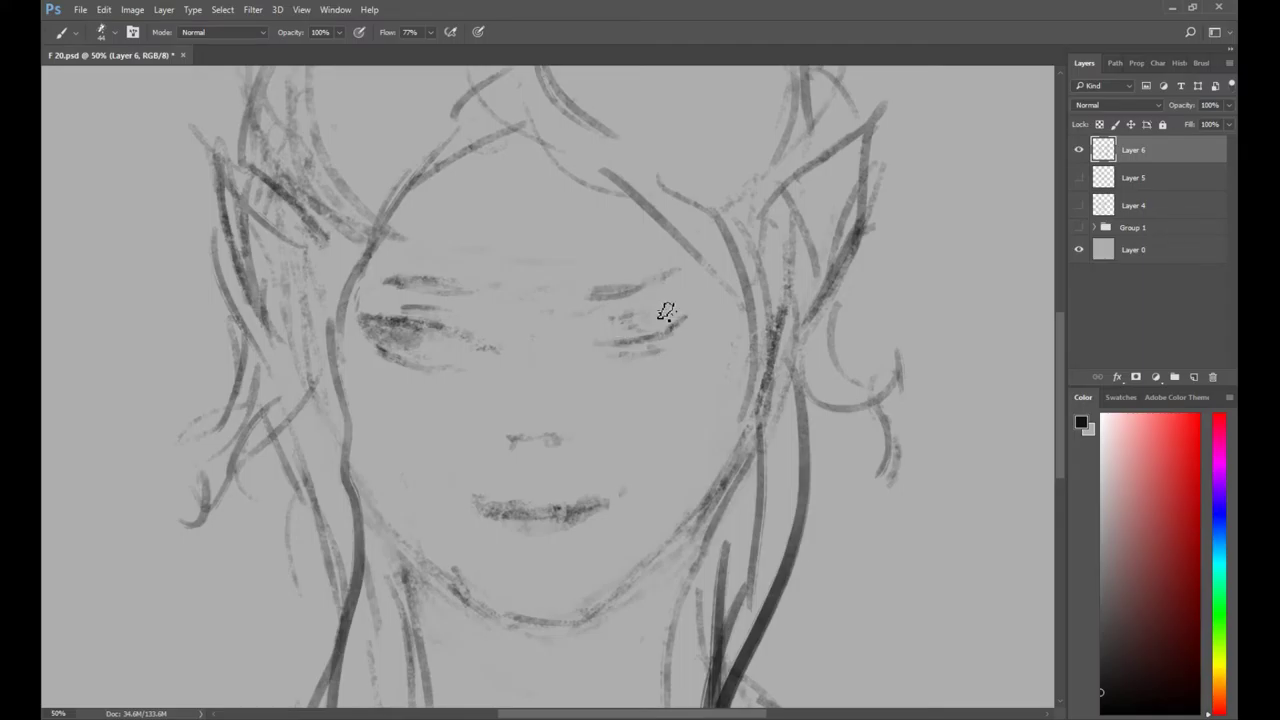
{"action": "key", "text": "e"}
{"action": "key", "text": "b"}
Lasso the crown of the head, flatten it slightly lower with a free transform and deselect it.
{"action": "left_click", "coordinate": [492, 328], "text": "alt"}
{"action": "mouse_move", "coordinate": [618, 377]}
{"action": "left_mouse_down"}
{"action": "mouse_move", "coordinate": [640, 371]}
{"action": "mouse_move", "coordinate": [645, 431]}
{"action": "left_mouse_up"}
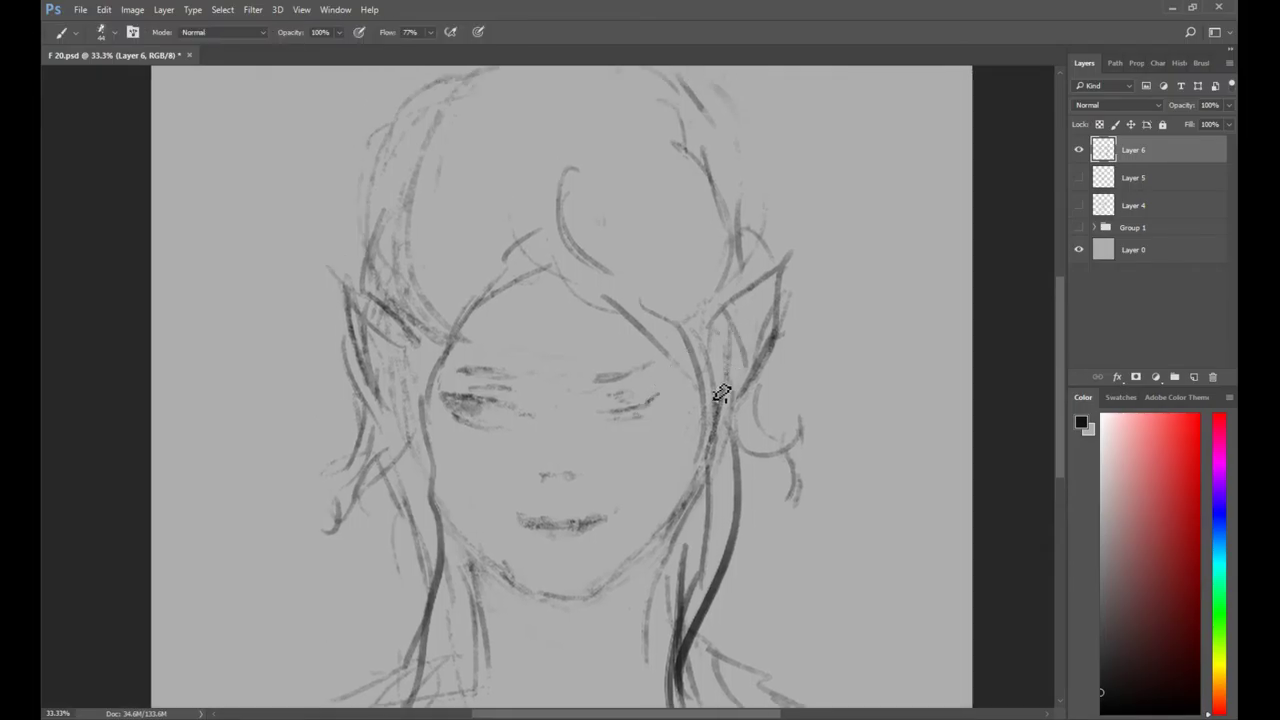
{"action": "left_click_drag", "start_coordinate": [717, 371], "coordinate": [733, 452]}
{"action": "key", "text": "l"}
{"action": "mouse_move", "coordinate": [322, 264]}
{"action": "left_mouse_down"}
{"action": "mouse_move", "coordinate": [459, 317]}
{"action": "mouse_move", "coordinate": [769, 240]}
{"action": "mouse_move", "coordinate": [564, 108]}
{"action": "mouse_move", "coordinate": [549, 149]}
{"action": "left_mouse_up"}
{"action": "key", "text": "ctrl+t"}
{"action": "key", "text": "Return"}
{"action": "key", "text": "ctrl+d"}
{"action": "key", "text": "b"}
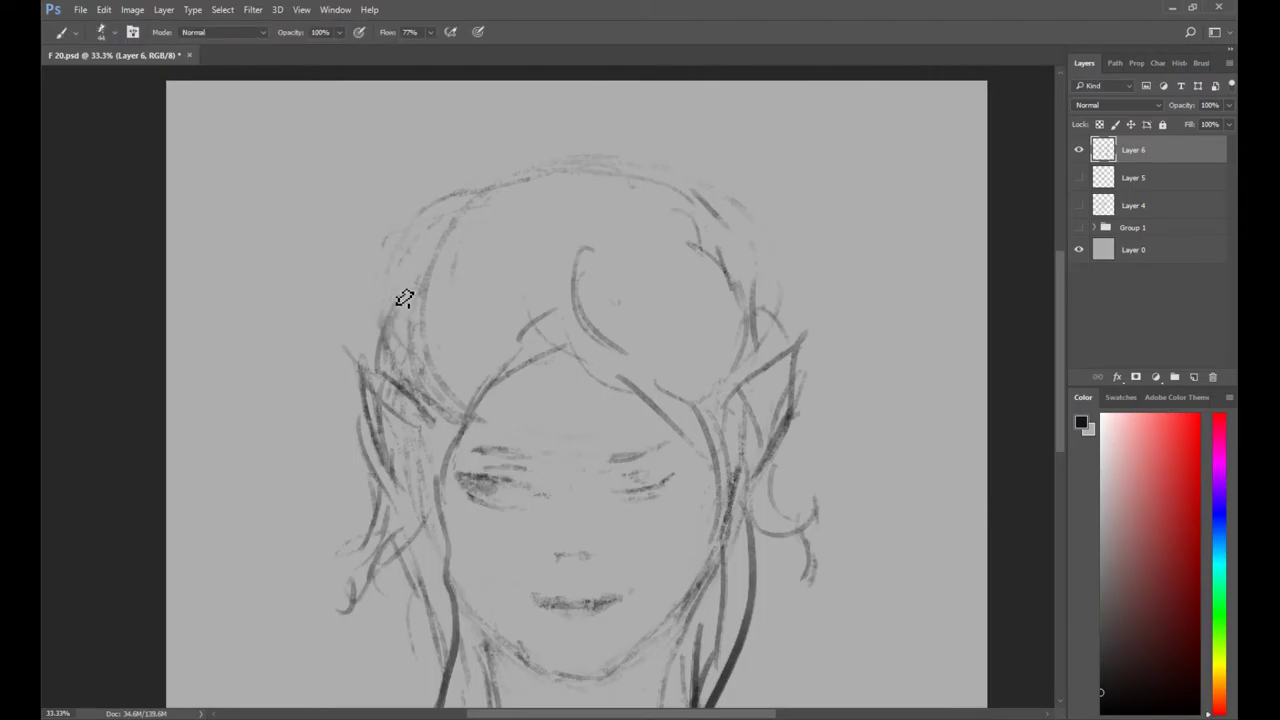
Erase stray strokes along the crown outline and sketch curved hair locks above the forehead on the right side.
{"action": "key", "text": "e"}
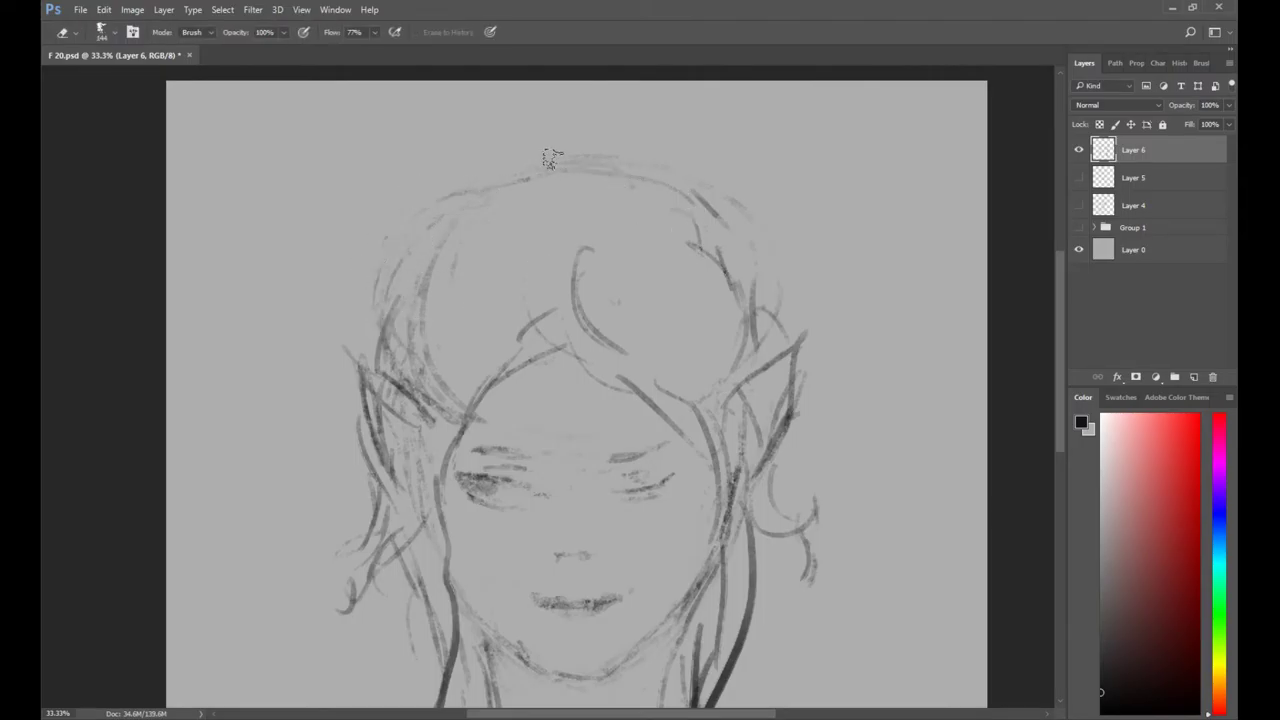
{"action": "left_click_drag", "start_coordinate": [684, 177], "coordinate": [720, 217]}
{"action": "key", "text": "b"}
{"action": "left_click_drag", "start_coordinate": [710, 327], "coordinate": [718, 273]}
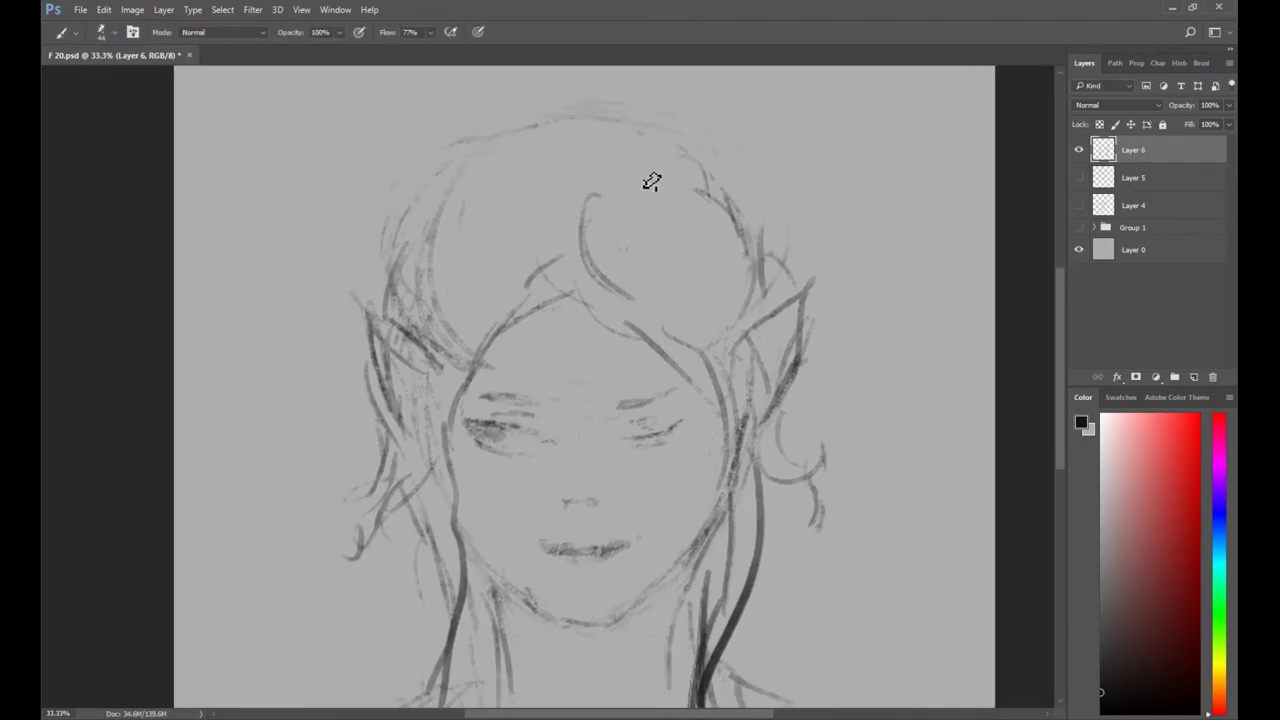
{"action": "left_click_drag", "start_coordinate": [630, 198], "coordinate": [646, 268]}
{"action": "left_click_drag", "start_coordinate": [641, 198], "coordinate": [690, 285]}
{"action": "left_click_drag", "start_coordinate": [603, 156], "coordinate": [663, 221]}
Redraw the outer contour of the hair across the crown and down both sides with loose tufts.
{"action": "mouse_move", "coordinate": [580, 118]}
{"action": "left_mouse_down"}
{"action": "mouse_move", "coordinate": [666, 137]}
{"action": "mouse_move", "coordinate": [745, 231]}
{"action": "left_mouse_up"}
{"action": "mouse_move", "coordinate": [569, 160]}
{"action": "left_mouse_down"}
{"action": "mouse_move", "coordinate": [529, 214]}
{"action": "mouse_move", "coordinate": [503, 194]}
{"action": "mouse_move", "coordinate": [591, 156]}
{"action": "mouse_move", "coordinate": [489, 136]}
{"action": "mouse_move", "coordinate": [473, 172]}
{"action": "mouse_move", "coordinate": [381, 255]}
{"action": "left_mouse_up"}
{"action": "left_click_drag", "start_coordinate": [409, 208], "coordinate": [387, 289]}
{"action": "left_click_drag", "start_coordinate": [518, 132], "coordinate": [604, 112]}
{"action": "key", "text": "e"}
{"action": "key", "text": "b"}
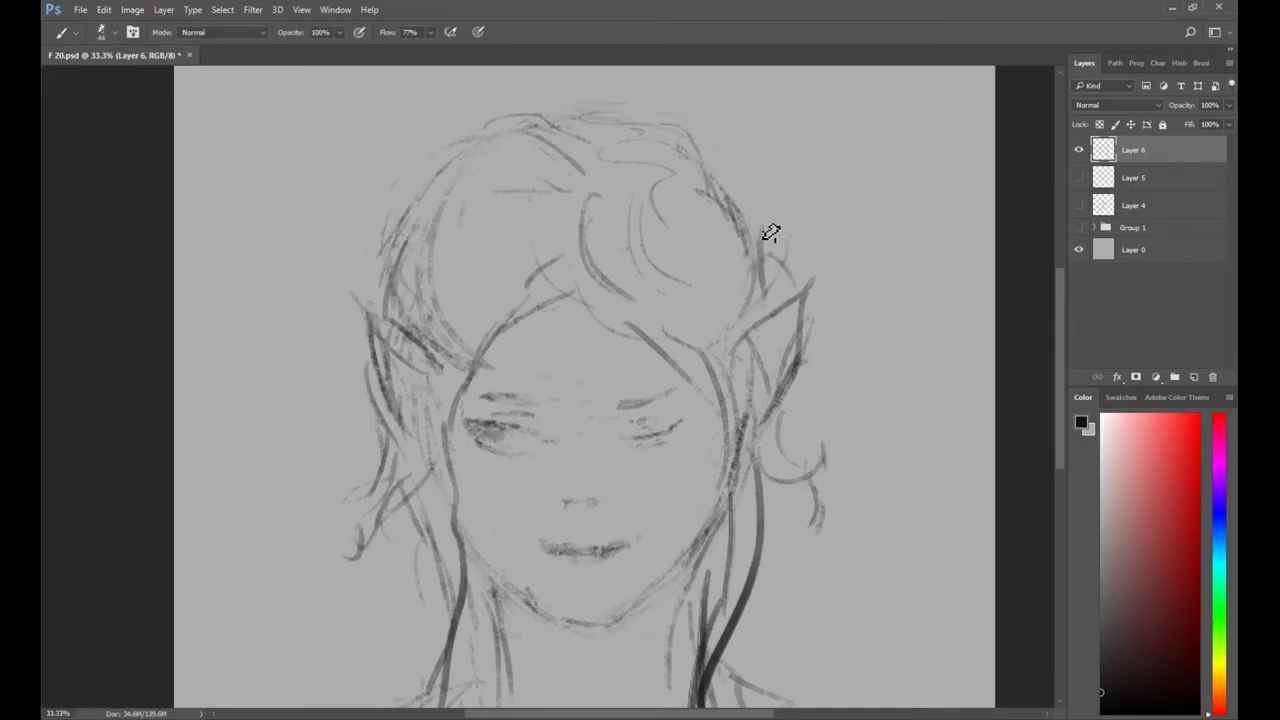
{"action": "left_click_drag", "start_coordinate": [746, 198], "coordinate": [759, 225]}
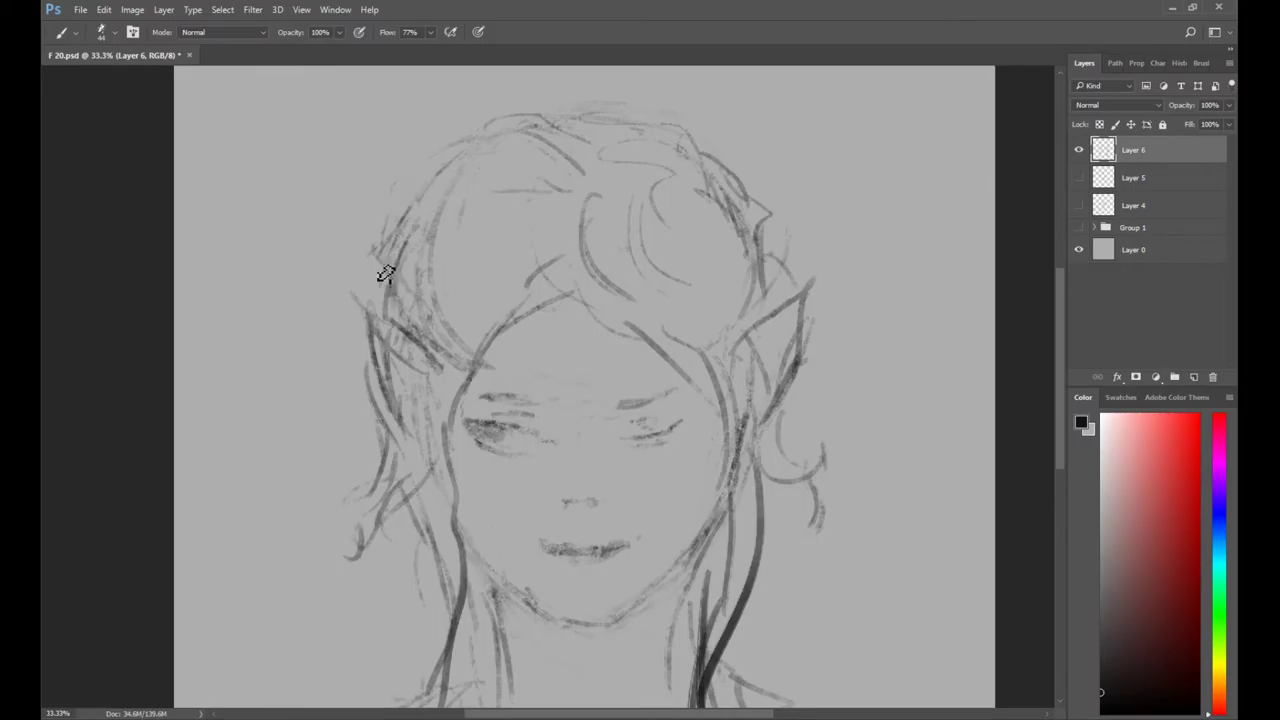
Darken and clean up the right eye's lid line with alternating brush and eraser strokes.
{"action": "left_click_drag", "start_coordinate": [437, 299], "coordinate": [418, 202]}
{"action": "key", "text": "z"}
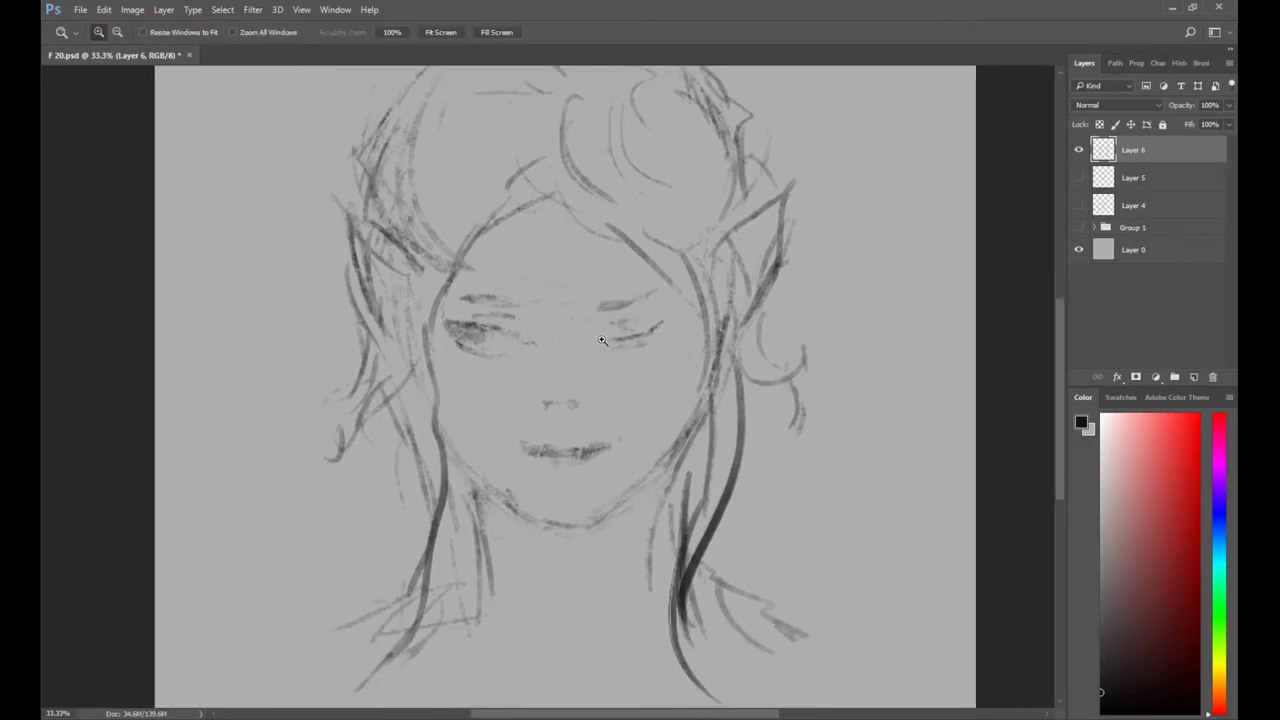
{"action": "left_click", "coordinate": [599, 350]}
{"action": "key", "text": "e"}
{"action": "key", "text": "b"}
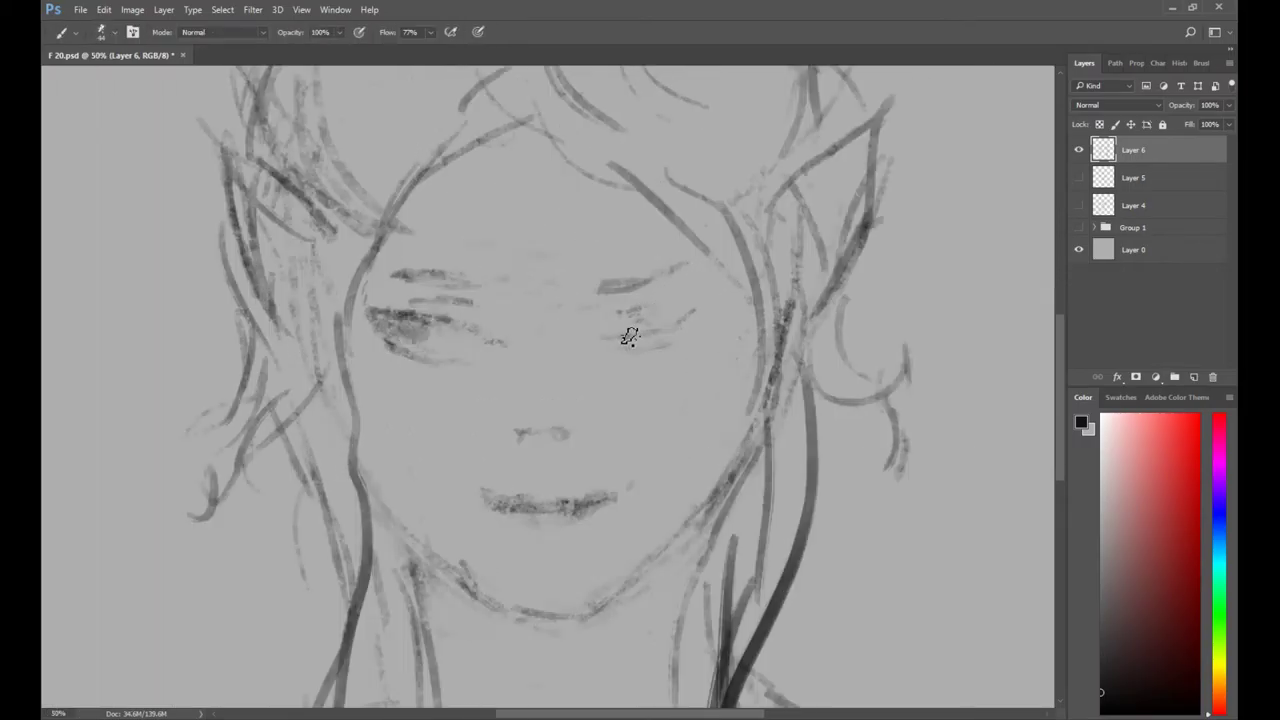
{"action": "left_click_drag", "start_coordinate": [624, 336], "coordinate": [678, 331]}
{"action": "key", "text": "e"}
{"action": "mouse_move", "coordinate": [692, 314]}
{"action": "left_mouse_down"}
{"action": "mouse_move", "coordinate": [672, 342]}
{"action": "mouse_move", "coordinate": [668, 330]}
{"action": "left_mouse_up"}
{"action": "key", "text": "b"}
{"action": "key", "text": "e"}
{"action": "key", "text": "b"}
Rework both eyebrows into fuller shapes with rounded inner ends using the brush and eraser.
{"action": "mouse_move", "coordinate": [401, 355]}
{"action": "left_mouse_down"}
{"action": "mouse_move", "coordinate": [384, 313]}
{"action": "mouse_move", "coordinate": [373, 315]}
{"action": "mouse_move", "coordinate": [453, 316]}
{"action": "mouse_move", "coordinate": [416, 315]}
{"action": "mouse_move", "coordinate": [435, 288]}
{"action": "mouse_move", "coordinate": [397, 288]}
{"action": "mouse_move", "coordinate": [440, 311]}
{"action": "mouse_move", "coordinate": [401, 310]}
{"action": "mouse_move", "coordinate": [437, 316]}
{"action": "mouse_move", "coordinate": [467, 280]}
{"action": "mouse_move", "coordinate": [496, 291]}
{"action": "mouse_move", "coordinate": [405, 277]}
{"action": "mouse_move", "coordinate": [407, 292]}
{"action": "mouse_move", "coordinate": [421, 268]}
{"action": "mouse_move", "coordinate": [404, 262]}
{"action": "mouse_move", "coordinate": [438, 283]}
{"action": "mouse_move", "coordinate": [417, 270]}
{"action": "mouse_move", "coordinate": [437, 267]}
{"action": "mouse_move", "coordinate": [474, 286]}
{"action": "left_mouse_up"}
{"action": "key", "text": "e"}
{"action": "key", "text": "b"}
{"action": "key", "text": "e"}
{"action": "key", "text": "b"}
{"action": "key", "text": "e"}
{"action": "key", "text": "b"}
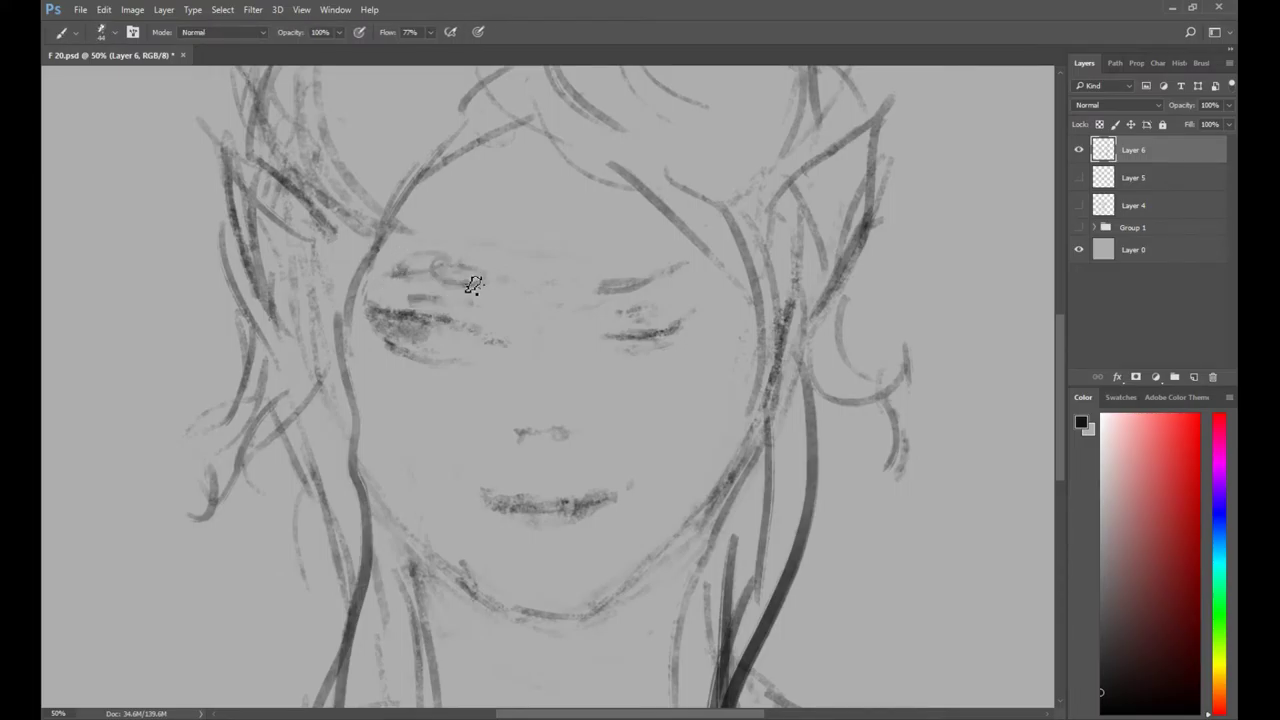
{"action": "key", "text": "e"}
{"action": "key", "text": "b"}
{"action": "left_click_drag", "start_coordinate": [613, 285], "coordinate": [668, 266]}
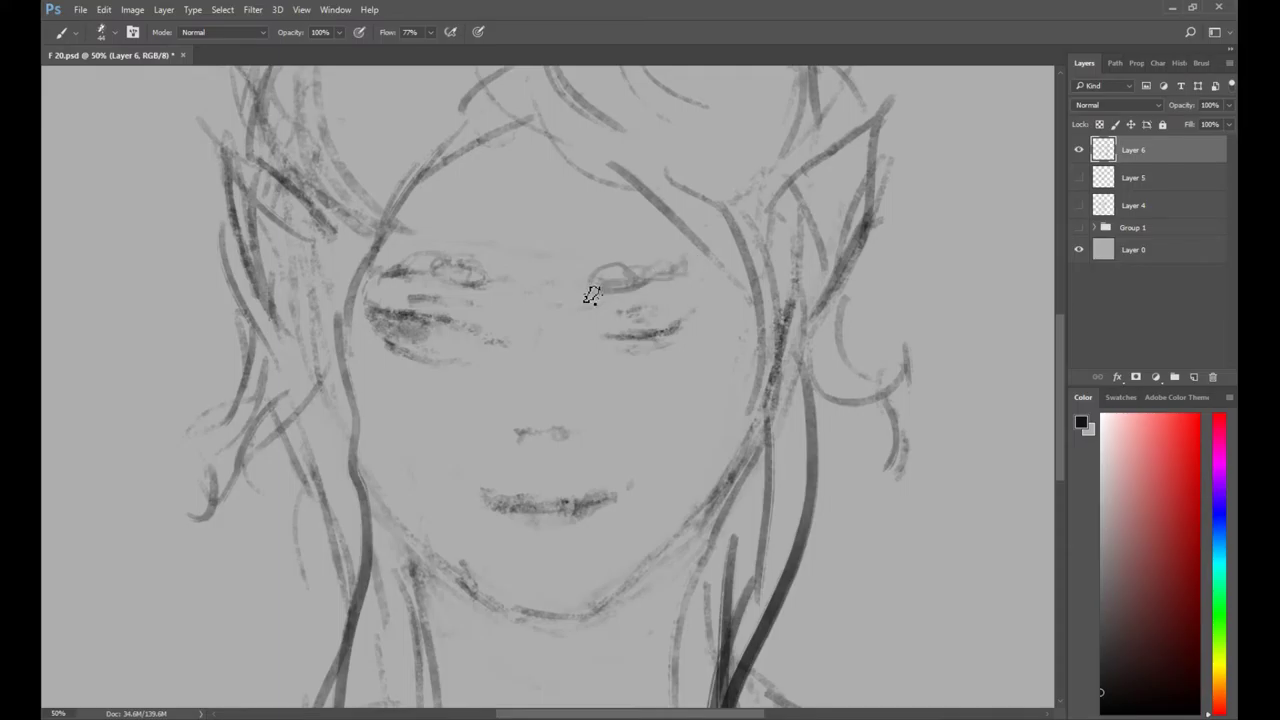
Flip the whole canvas horizontally and reset the foreground and background colours to default black and white.
{"action": "scroll", "coordinate": [623, 263], "scroll_direction": "down", "scroll_amount": 1}
{"action": "key", "text": "z"}
{"action": "left_click", "coordinate": [592, 325], "text": "alt"}
{"action": "left_click", "coordinate": [592, 325], "text": "alt"}
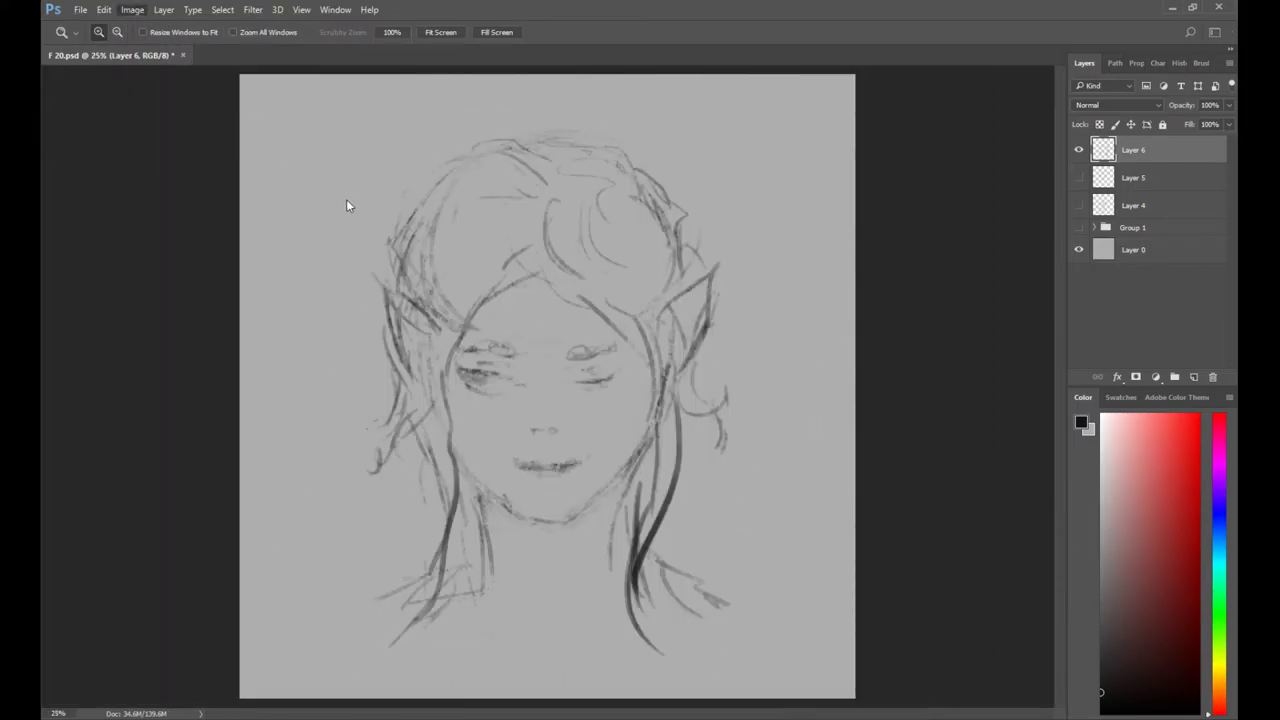
{"action": "key", "text": "ctrl+shift+h"}
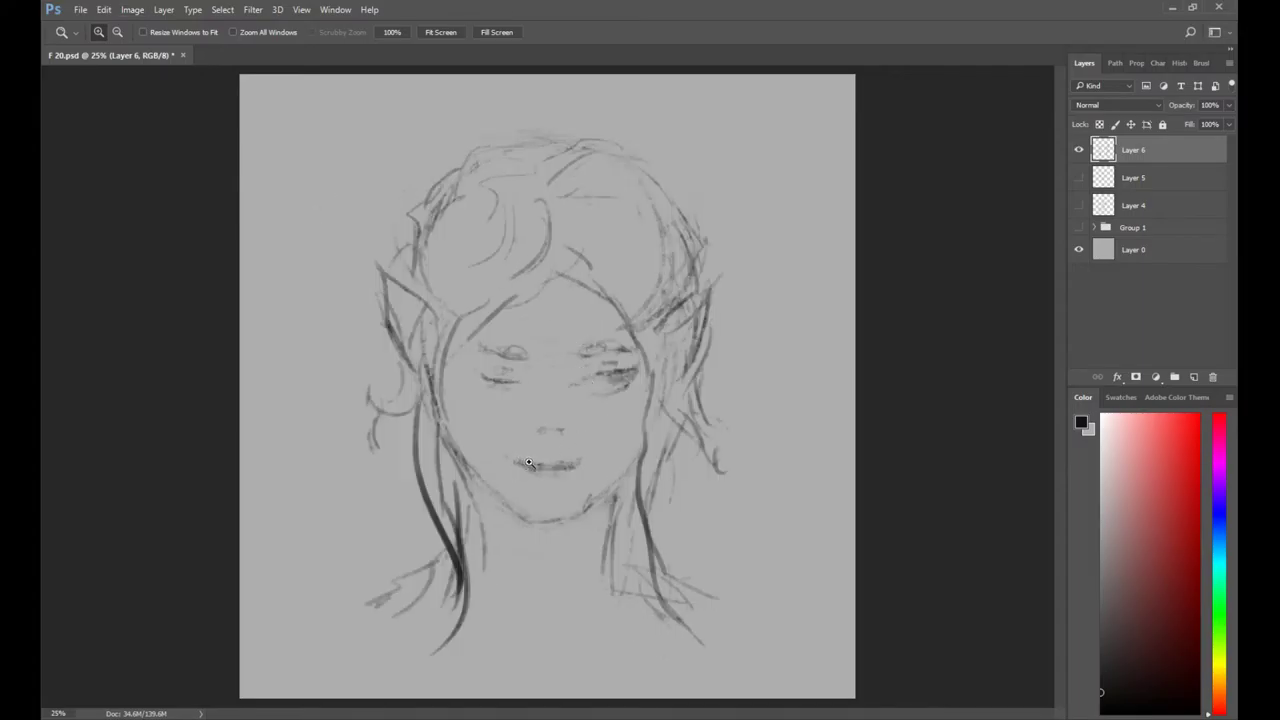
{"action": "key", "text": "b"}
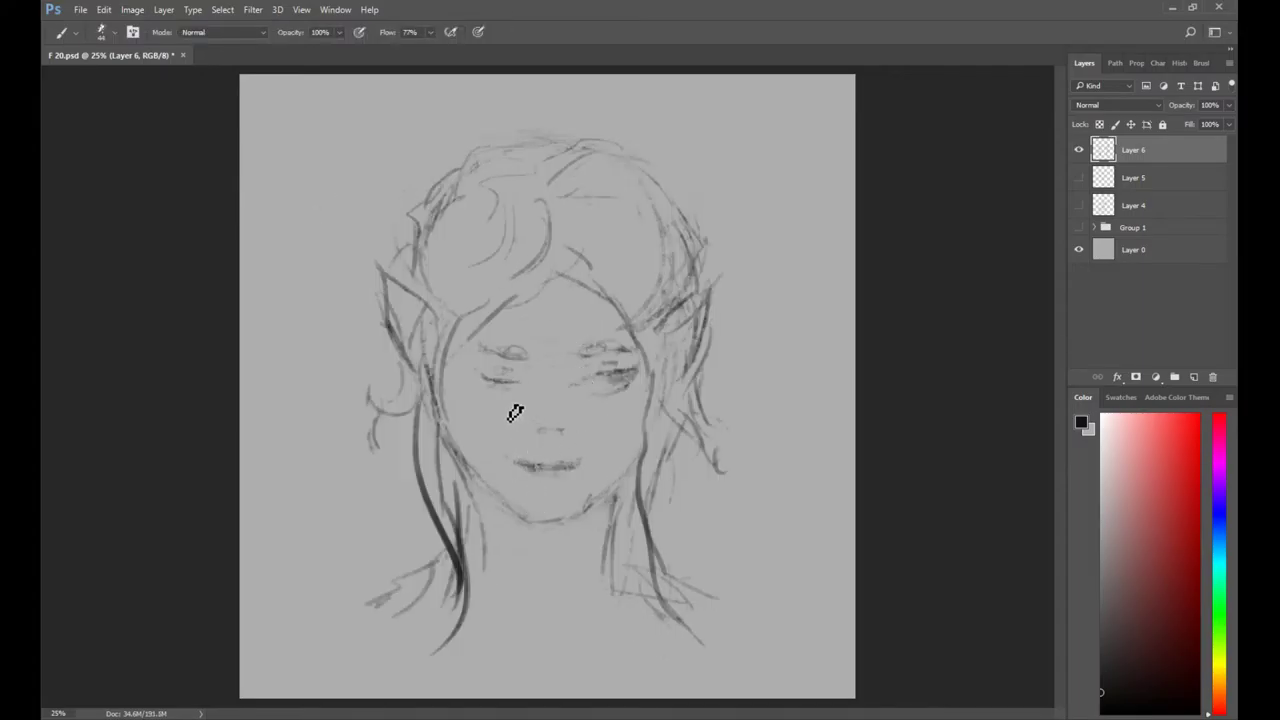
{"action": "key", "text": "d"}
Darken the two nostrils at the base of the nose with short brush strokes.
{"action": "key", "text": "z"}
{"action": "left_click", "coordinate": [504, 400]}
{"action": "left_click", "coordinate": [486, 383]}
{"action": "key", "text": "b"}
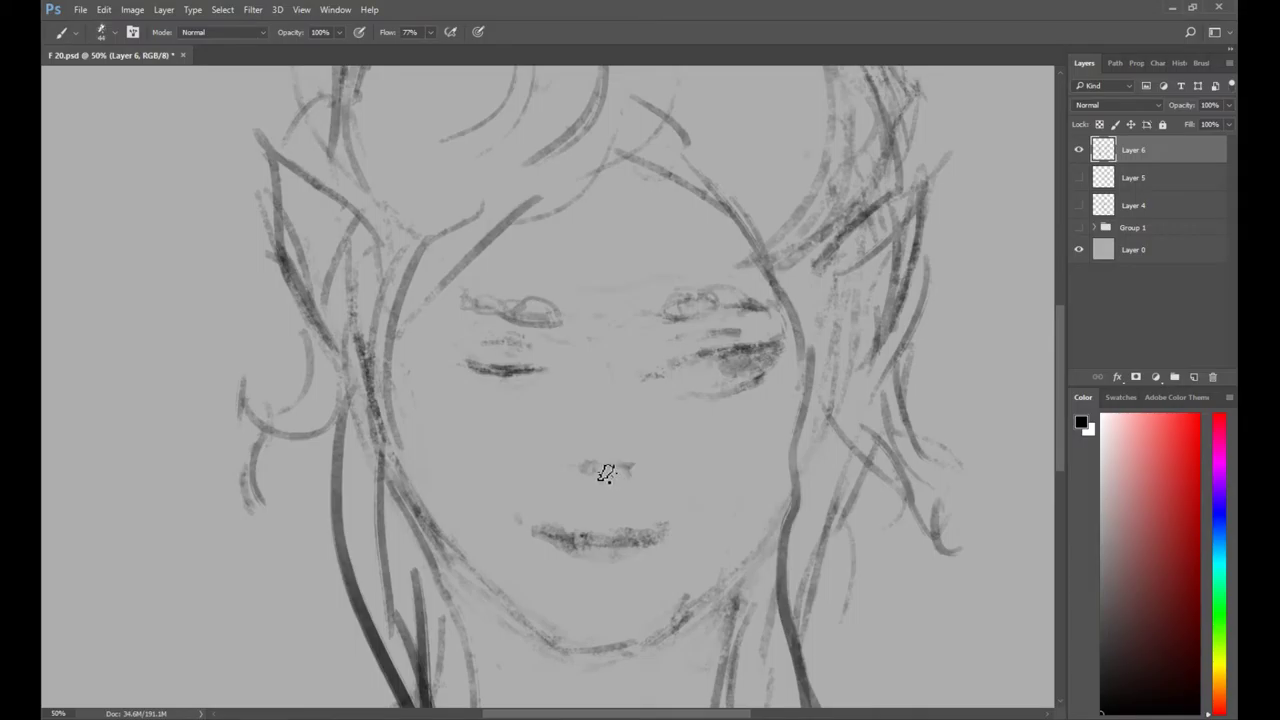
{"action": "left_click_drag", "start_coordinate": [596, 468], "coordinate": [588, 467]}
{"action": "left_click_drag", "start_coordinate": [628, 467], "coordinate": [626, 470]}
Lighten the left jawline with the eraser and redraw it down to the chin with the brush.
{"action": "scroll", "coordinate": [622, 533], "scroll_direction": "down", "scroll_amount": 1}
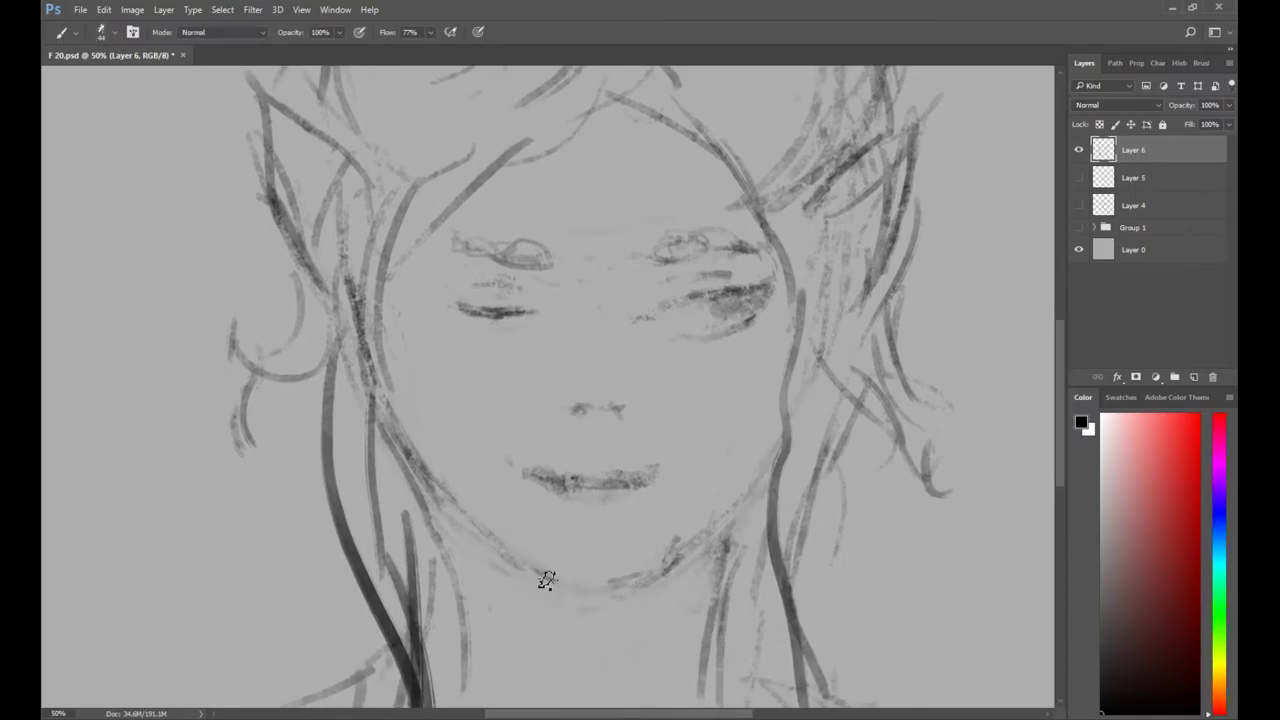
{"action": "key", "text": "e"}
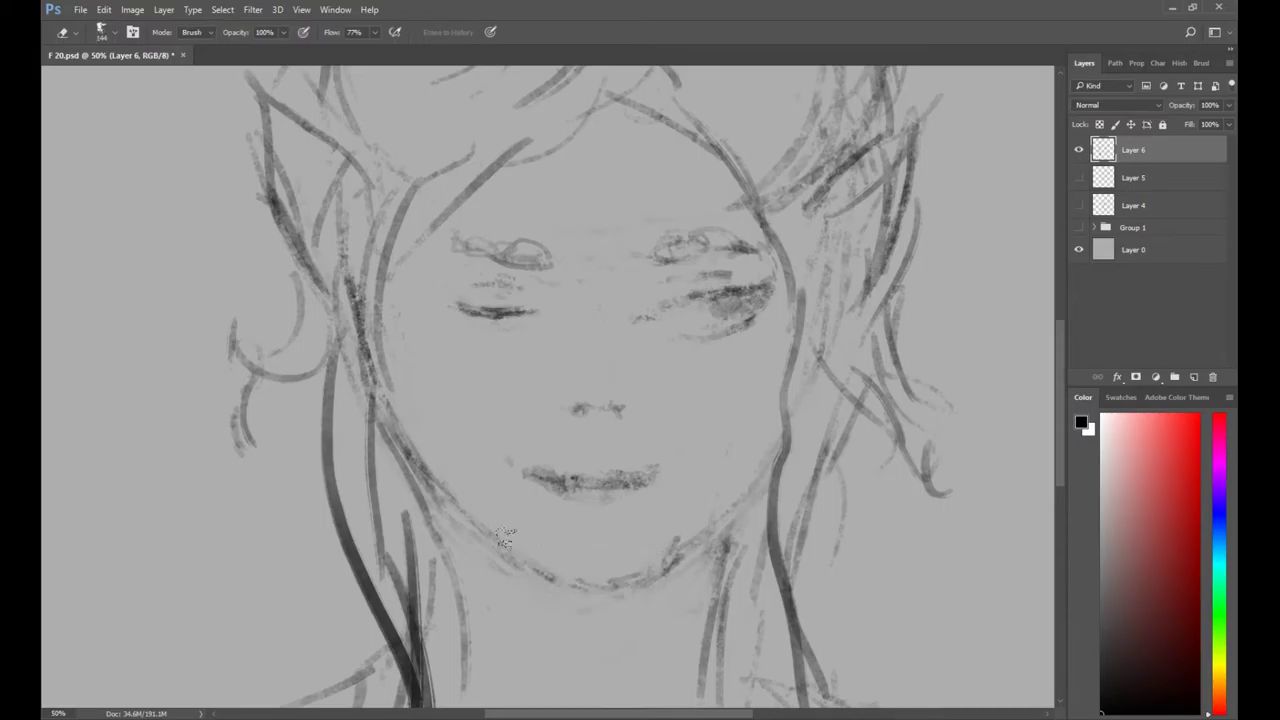
{"action": "key", "text": "b"}
{"action": "left_click_drag", "start_coordinate": [397, 427], "coordinate": [528, 572]}
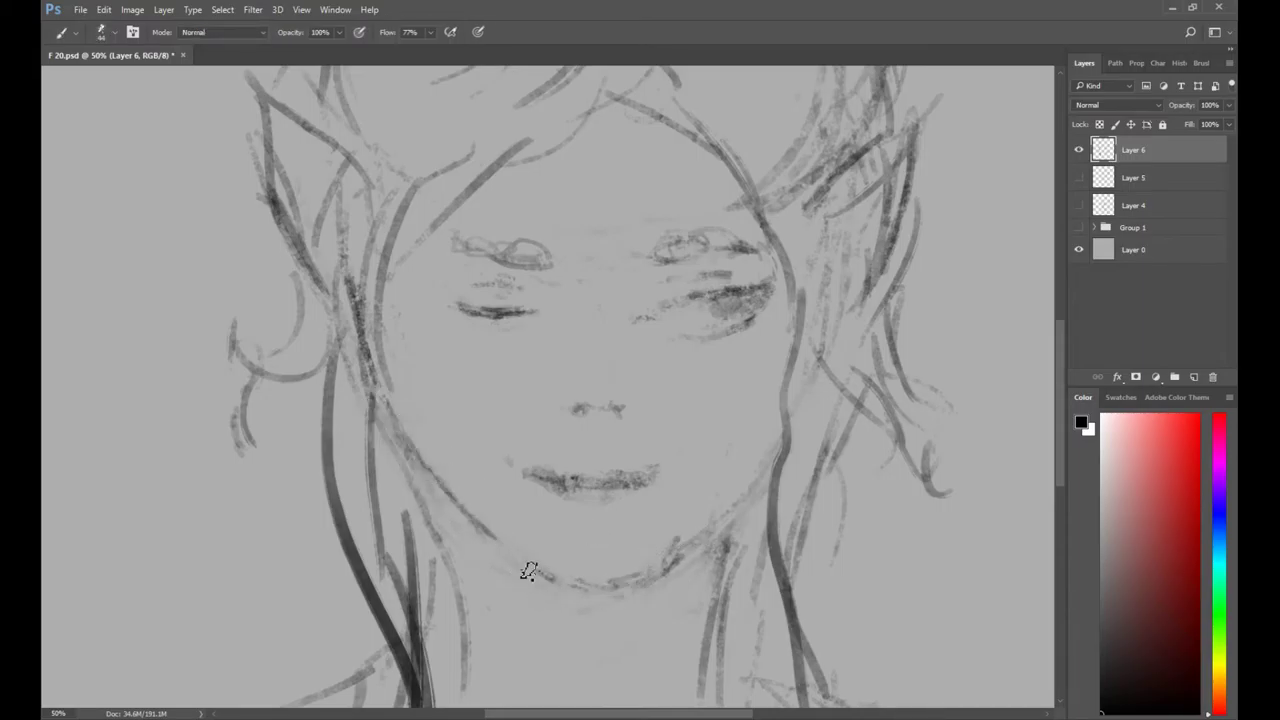
{"action": "mouse_move", "coordinate": [471, 511]}
{"action": "left_mouse_down"}
{"action": "mouse_move", "coordinate": [565, 605]}
{"action": "mouse_move", "coordinate": [472, 513]}
{"action": "mouse_move", "coordinate": [635, 631]}
{"action": "mouse_move", "coordinate": [538, 562]}
{"action": "mouse_move", "coordinate": [575, 593]}
{"action": "mouse_move", "coordinate": [546, 533]}
{"action": "mouse_move", "coordinate": [655, 554]}
{"action": "mouse_move", "coordinate": [570, 539]}
{"action": "mouse_move", "coordinate": [662, 532]}
{"action": "mouse_move", "coordinate": [567, 565]}
{"action": "mouse_move", "coordinate": [650, 557]}
{"action": "mouse_move", "coordinate": [660, 568]}
{"action": "mouse_move", "coordinate": [610, 573]}
{"action": "mouse_move", "coordinate": [733, 475]}
{"action": "left_mouse_up"}
Round out the chin and clean up the jawline on both sides with alternating eraser and brush strokes.
{"action": "key", "text": "e"}
{"action": "key", "text": "b"}
{"action": "key", "text": "e"}
{"action": "key", "text": "b"}
{"action": "key", "text": "e"}
{"action": "key", "text": "b"}
{"action": "key", "text": "e"}
{"action": "left_click_drag", "start_coordinate": [670, 541], "coordinate": [722, 512]}
{"action": "key", "text": "b"}
{"action": "key", "text": "e"}
{"action": "left_click_drag", "start_coordinate": [482, 494], "coordinate": [524, 540]}
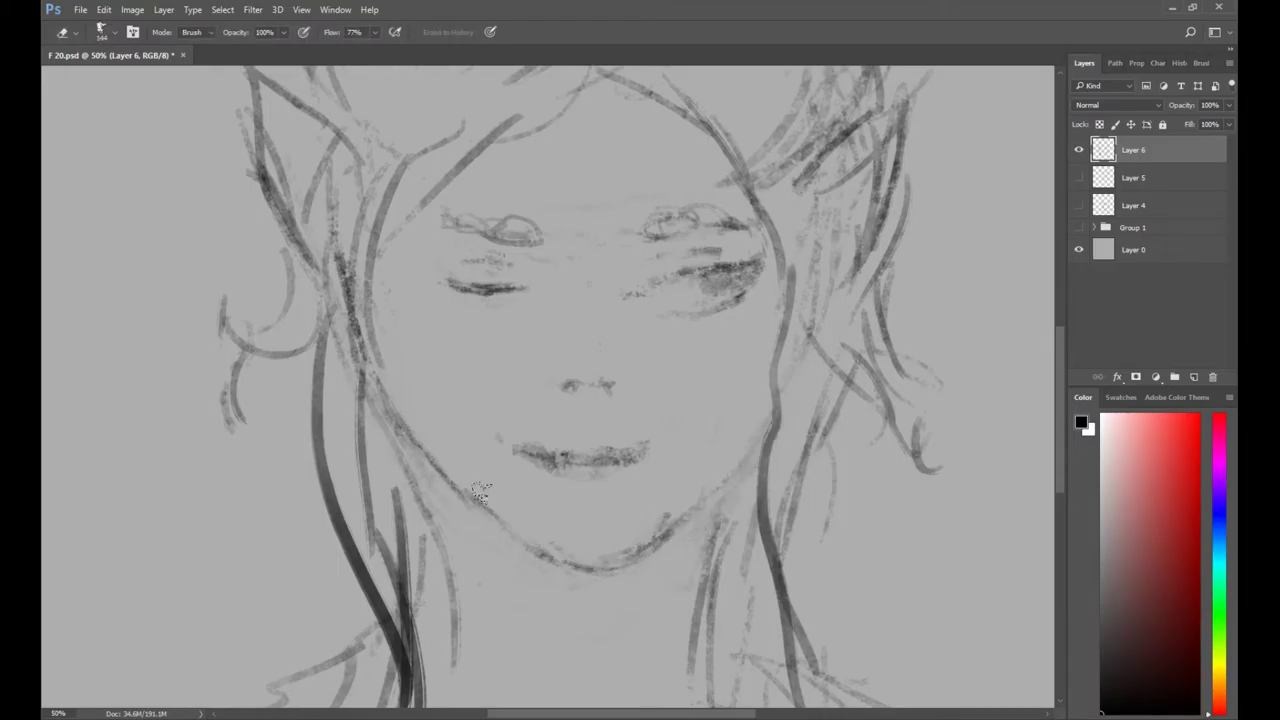
Lasso the mouth and chin, adjust their shape slightly with a free transform and deselect them.
{"action": "left_click", "coordinate": [605, 519], "text": "alt"}
{"action": "left_click", "coordinate": [630, 528], "text": "alt"}
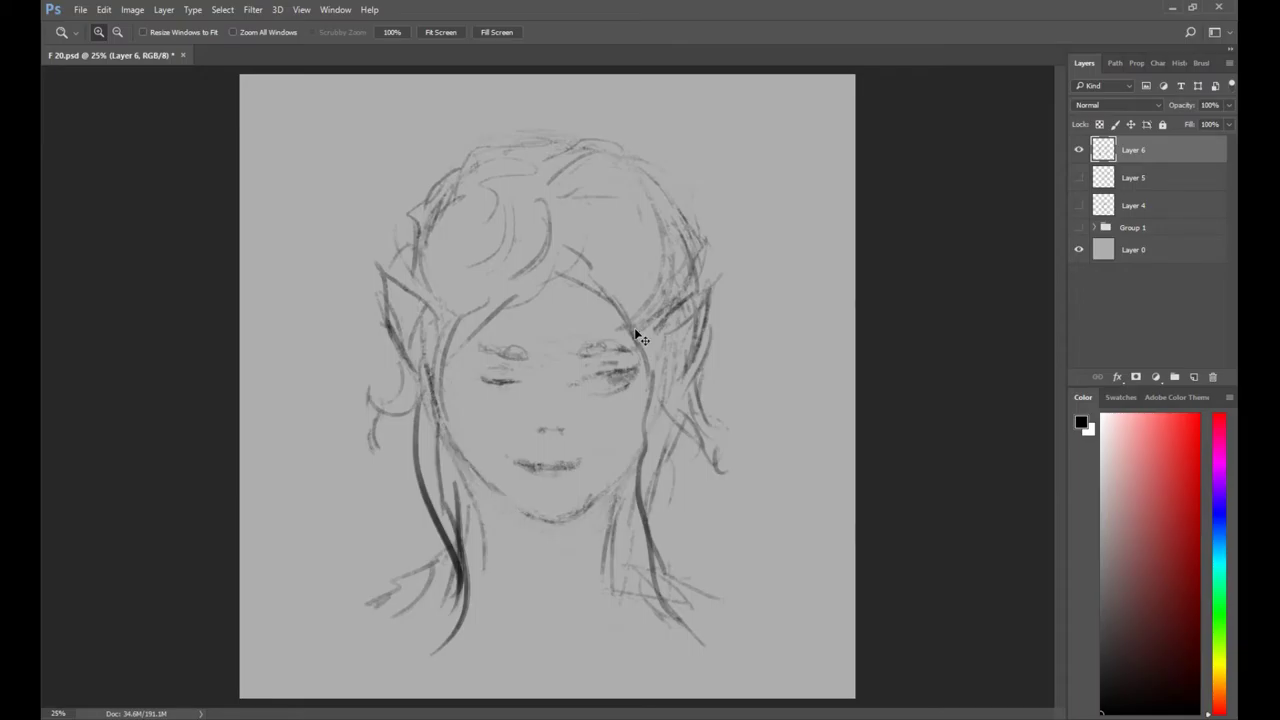
{"action": "left_click", "coordinate": [574, 517]}
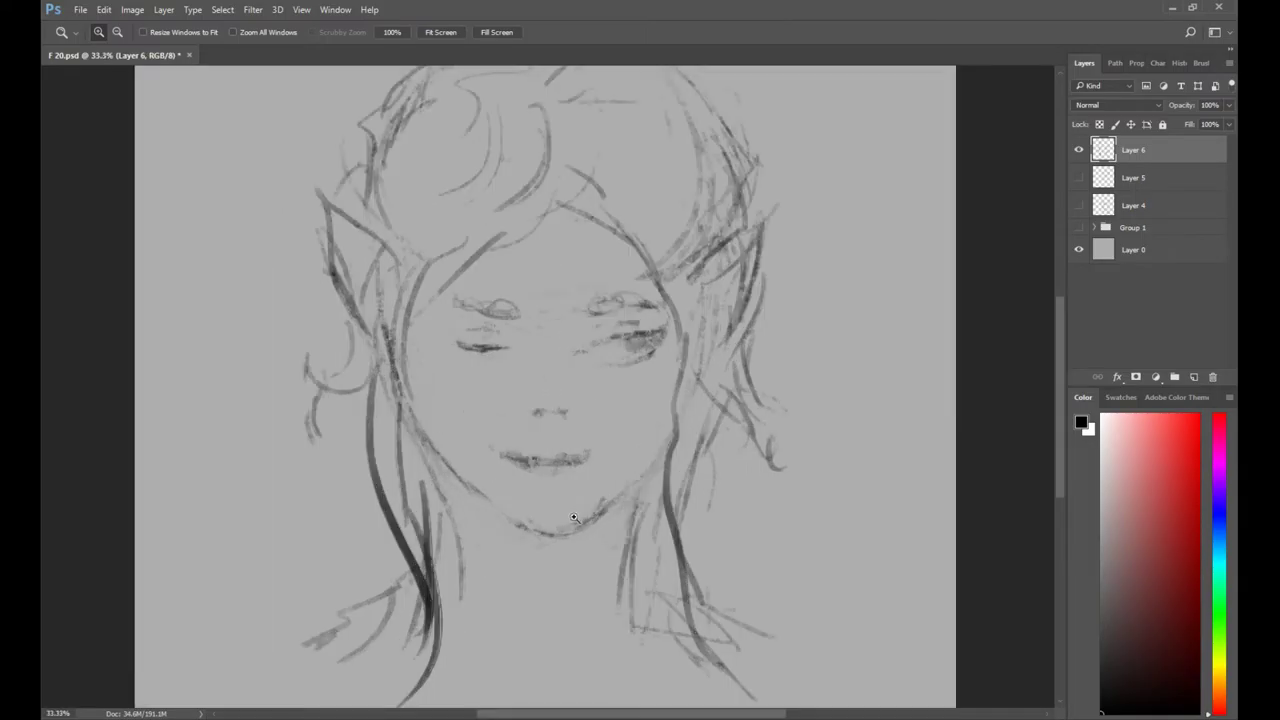
{"action": "key", "text": "l"}
{"action": "mouse_move", "coordinate": [432, 428]}
{"action": "left_mouse_down"}
{"action": "mouse_move", "coordinate": [453, 504]}
{"action": "mouse_move", "coordinate": [599, 551]}
{"action": "mouse_move", "coordinate": [619, 499]}
{"action": "mouse_move", "coordinate": [540, 500]}
{"action": "left_mouse_up"}
{"action": "key", "text": "ctrl+t"}
{"action": "left_click_drag", "start_coordinate": [527, 561], "coordinate": [520, 558]}
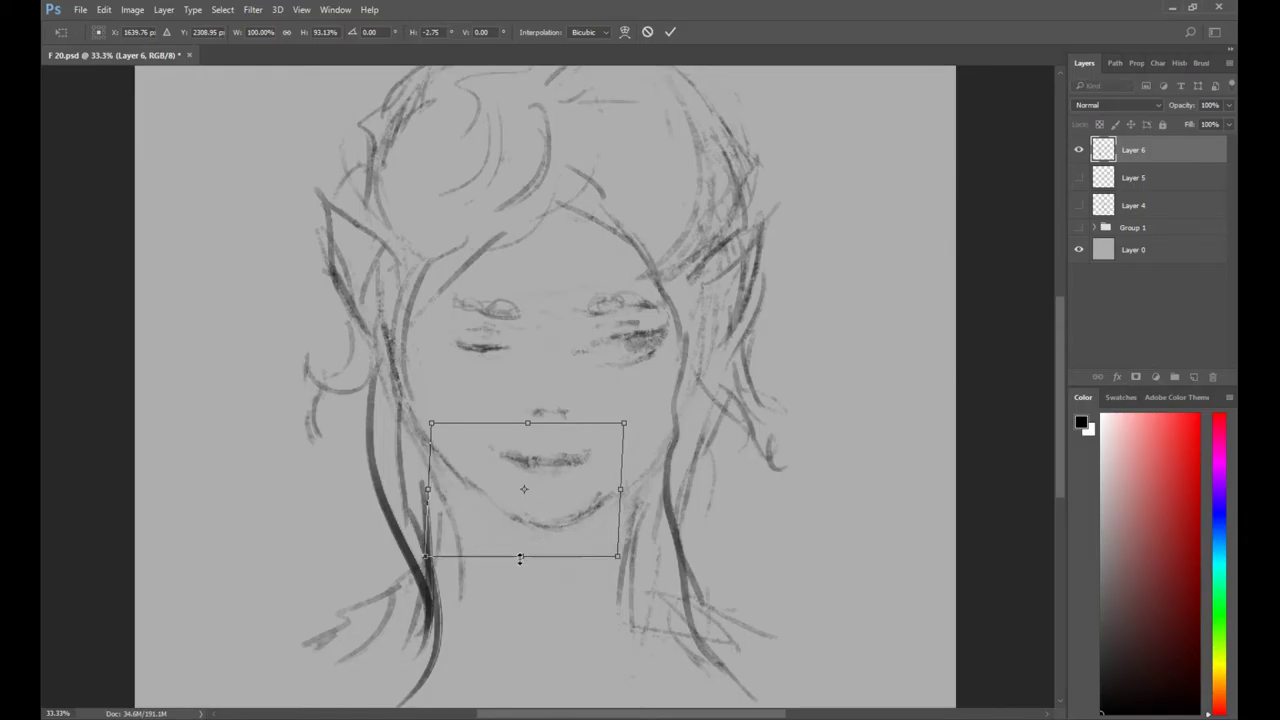
{"action": "key", "text": "Return"}
{"action": "key", "text": "ctrl+d"}
Soften the corners of the chin with the eraser and blend its contour back into the jaw with the brush.
{"action": "key", "text": "e"}
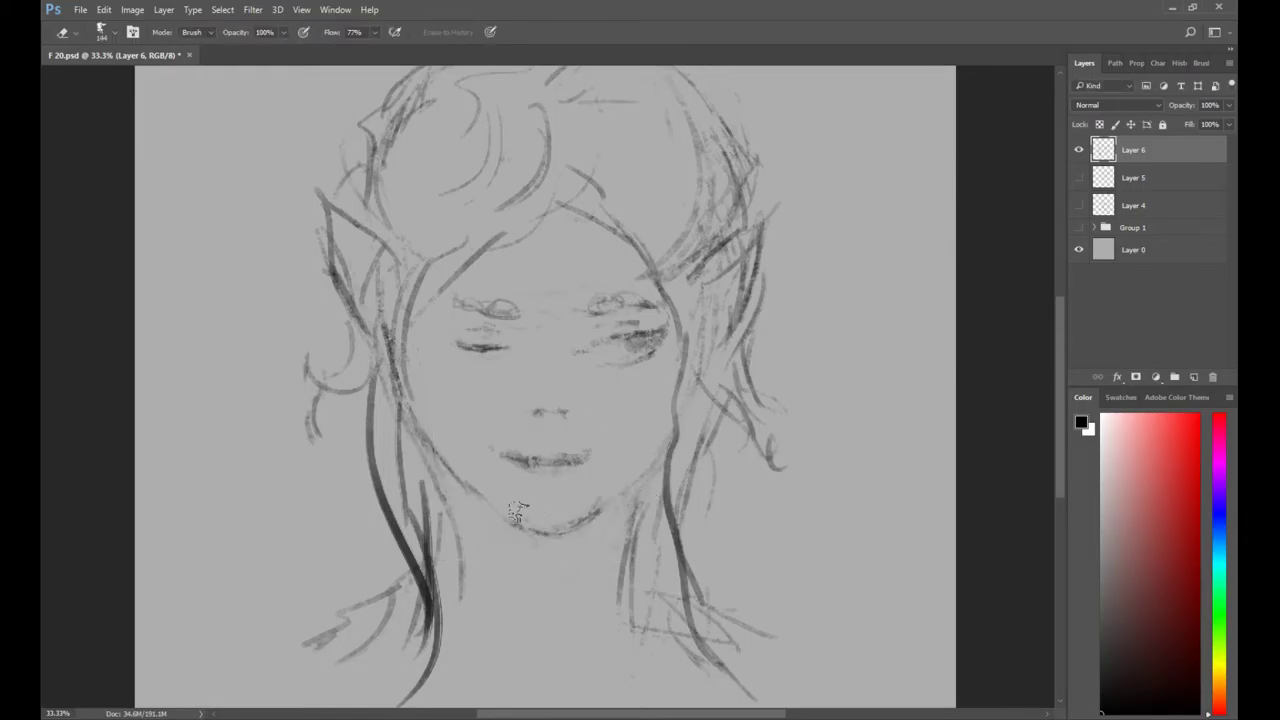
{"action": "key", "text": "b"}
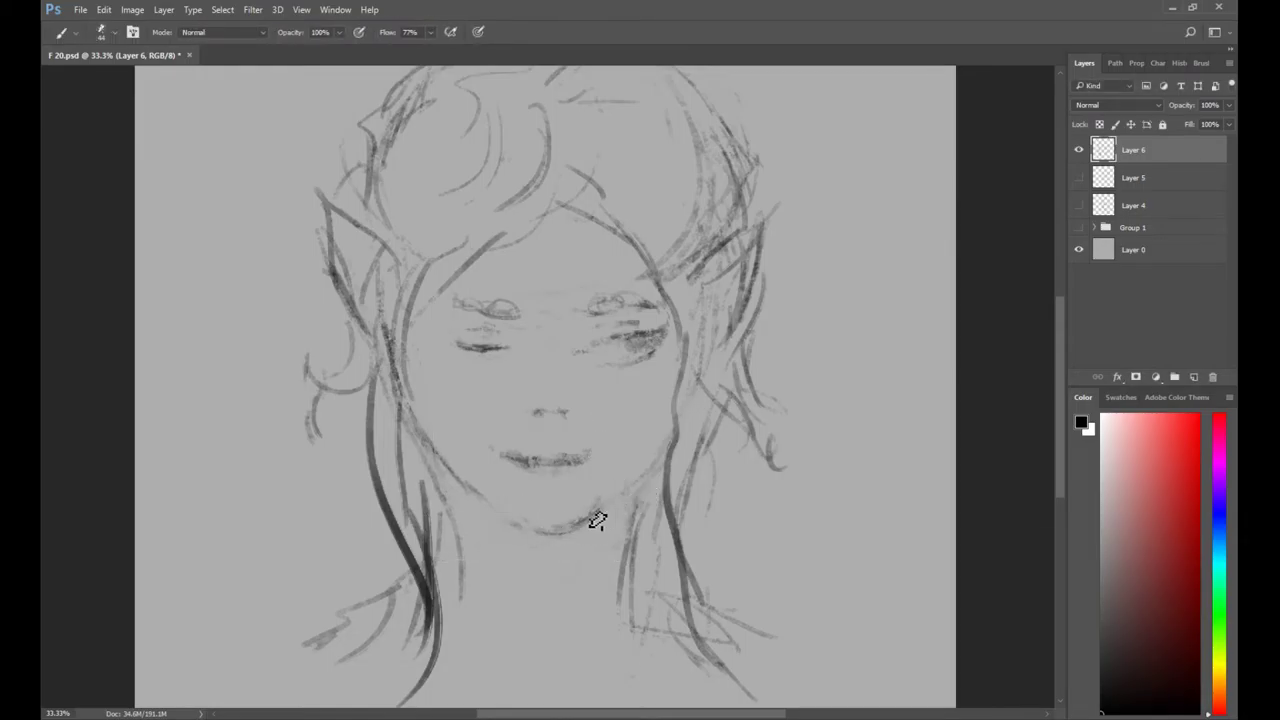
{"action": "key", "text": "e"}
{"action": "key", "text": "b"}
Lasso the left eye's lash line, move it slightly lower on the face and deselect it.
{"action": "left_click_drag", "start_coordinate": [623, 388], "coordinate": [647, 420]}
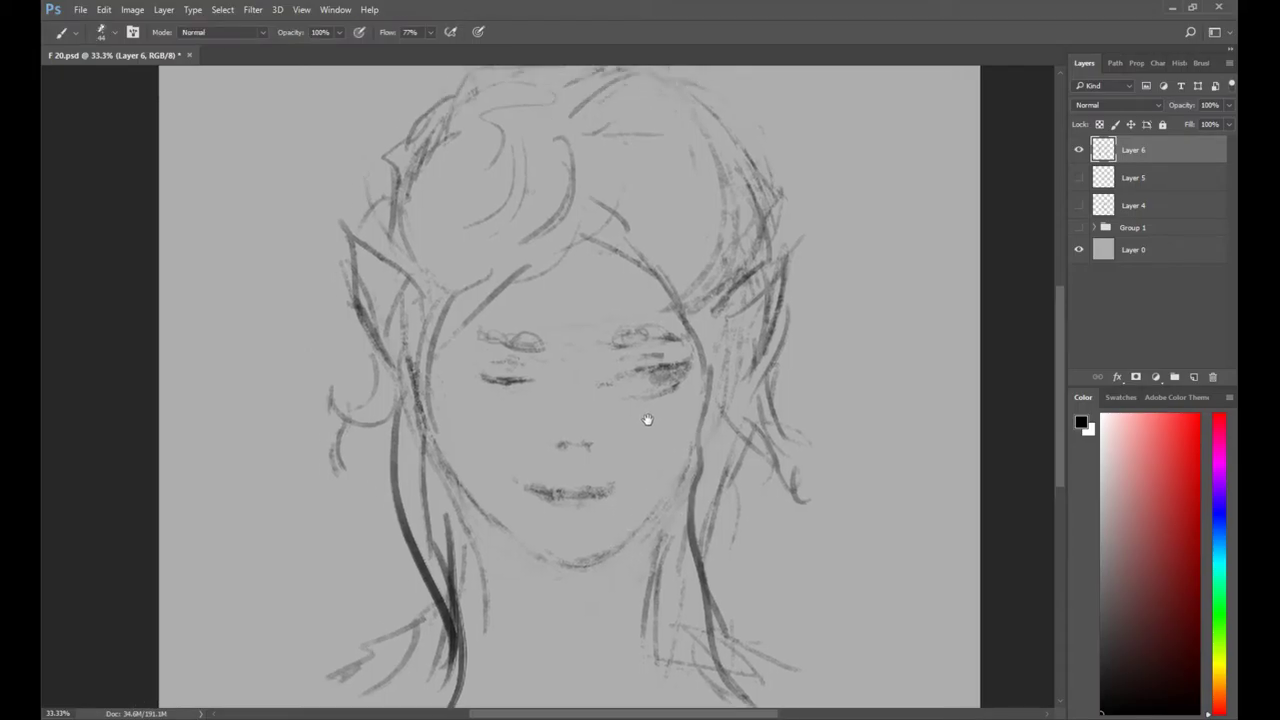
{"action": "left_click", "coordinate": [598, 390], "text": "ctrl"}
{"action": "key", "text": "e"}
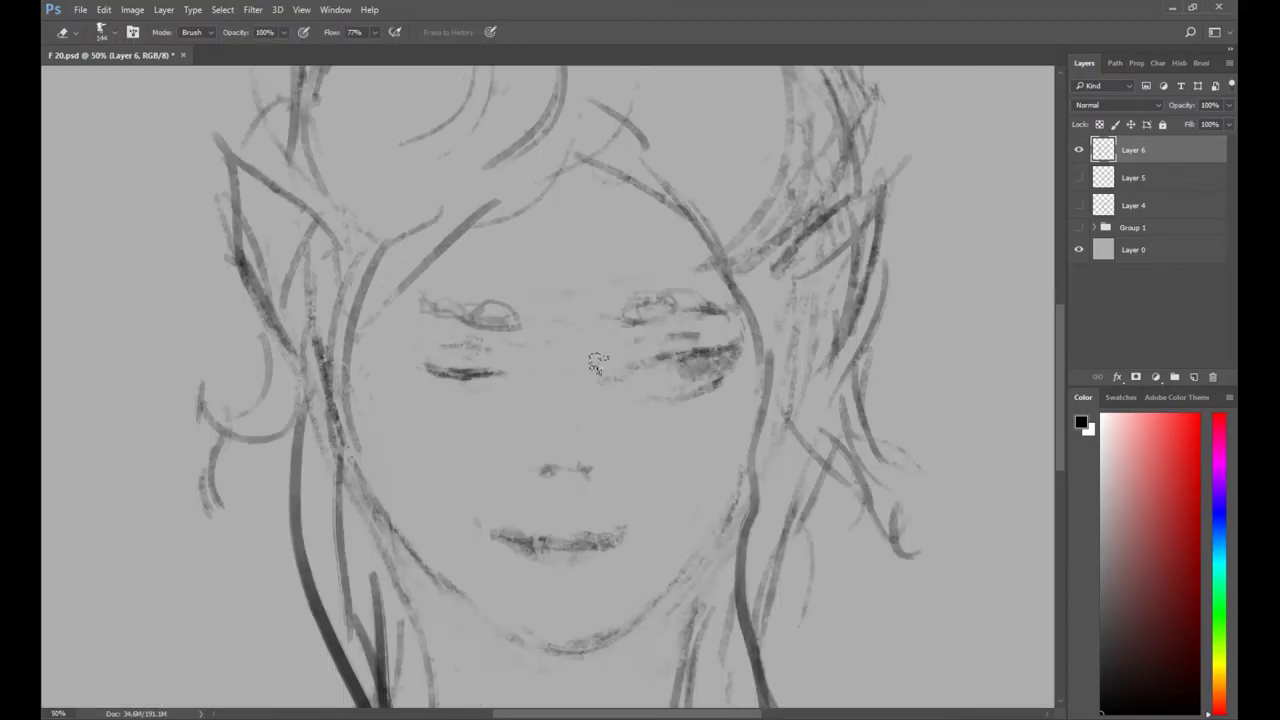
{"action": "key", "text": "b"}
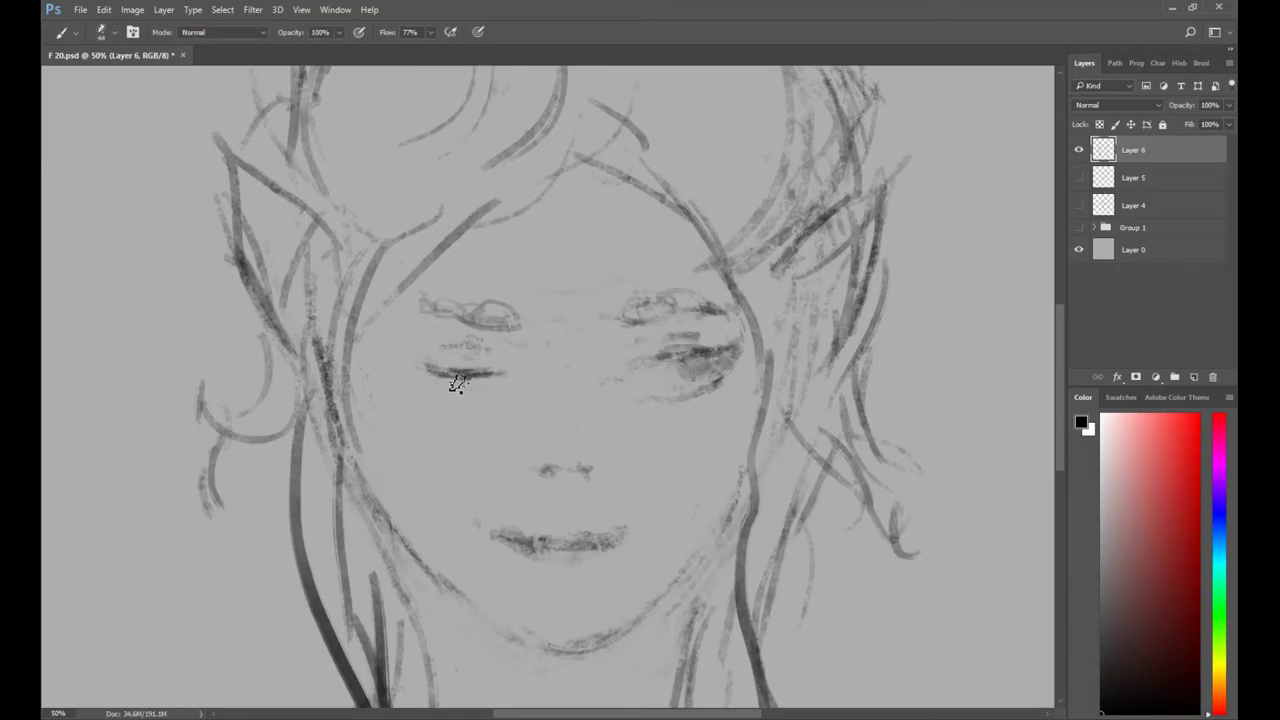
{"action": "key", "text": "l"}
{"action": "mouse_move", "coordinate": [423, 388]}
{"action": "left_mouse_down"}
{"action": "mouse_move", "coordinate": [477, 338]}
{"action": "mouse_move", "coordinate": [412, 382]}
{"action": "mouse_move", "coordinate": [435, 378]}
{"action": "left_mouse_up"}
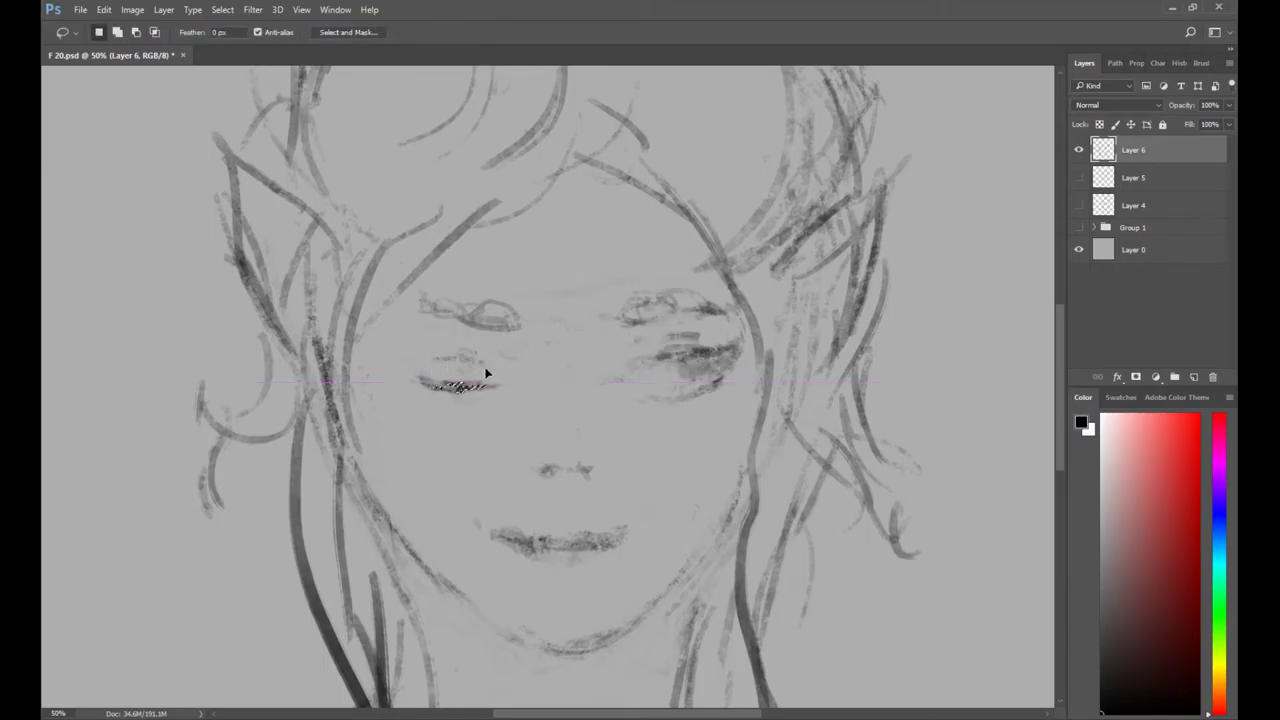
{"action": "key", "text": "ctrl+d"}
Darken the left nostril and refine the base of the nose with short brush and eraser touches.
{"action": "key", "text": "e"}
{"action": "key", "text": "b"}
{"action": "mouse_move", "coordinate": [582, 460]}
{"action": "left_mouse_down"}
{"action": "mouse_move", "coordinate": [532, 457]}
{"action": "mouse_move", "coordinate": [545, 470]}
{"action": "left_mouse_up"}
{"action": "left_click_drag", "start_coordinate": [580, 471], "coordinate": [592, 469]}
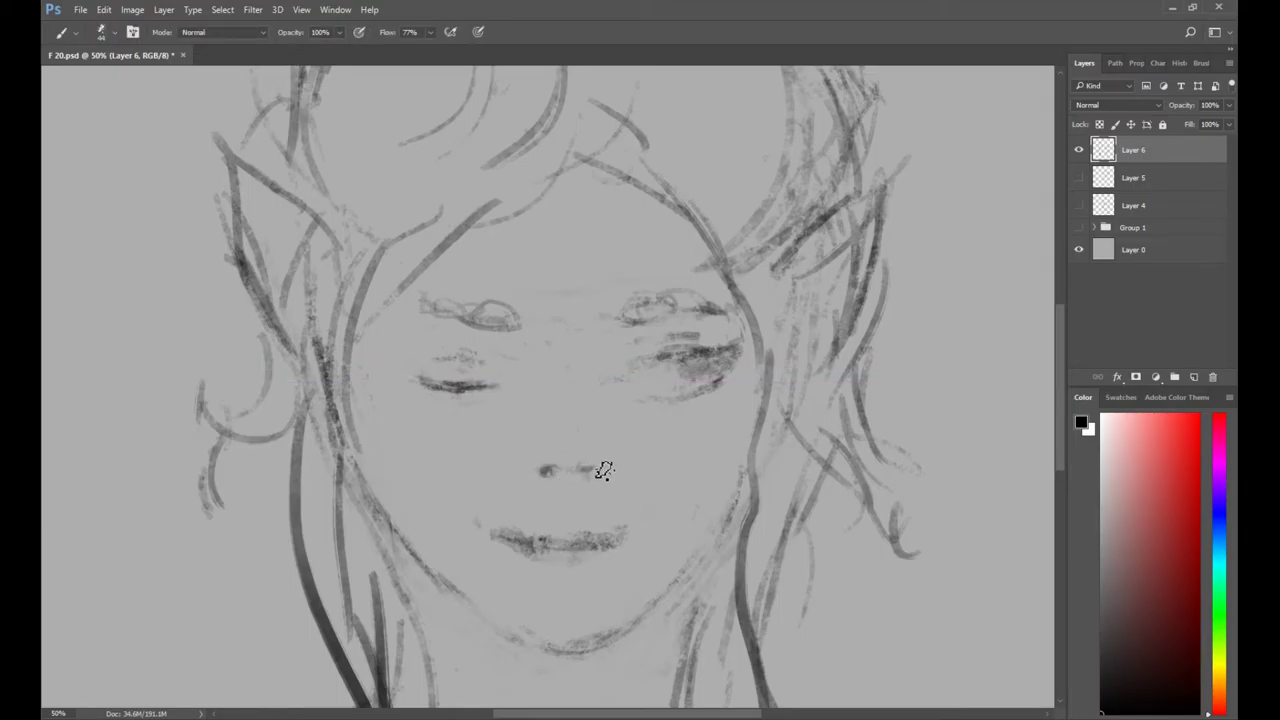
{"action": "key", "text": "e"}
{"action": "key", "text": "b"}
Define the lower lip with brush strokes and trim the left corner of the mouth with the eraser.
{"action": "key", "text": "e"}
{"action": "key", "text": "b"}
{"action": "left_click_drag", "start_coordinate": [543, 560], "coordinate": [600, 555]}
{"action": "key", "text": "e"}
{"action": "left_click_drag", "start_coordinate": [492, 530], "coordinate": [503, 546]}
{"action": "key", "text": "b"}
{"action": "key", "text": "e"}
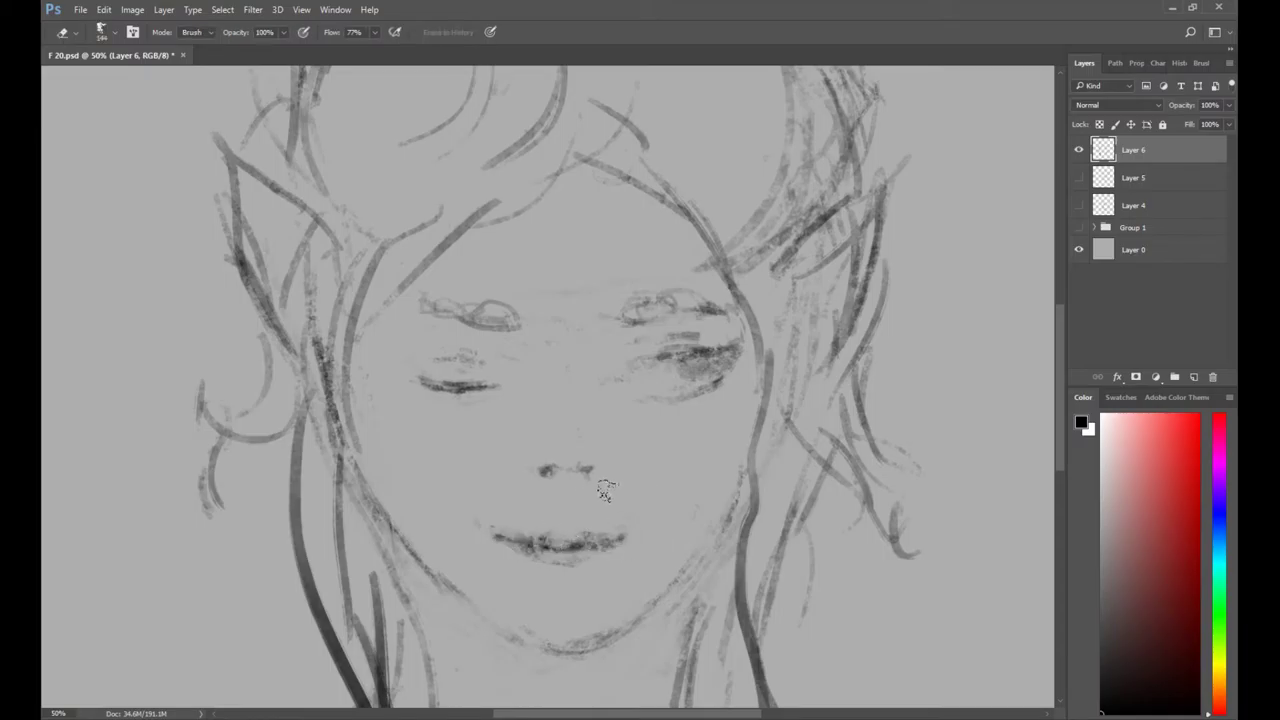
{"action": "key", "text": "b"}
Lasso the outer part of the right eye and brow and adjust it slightly with a free transform.
{"action": "key", "text": "ctrl+minus"}
{"action": "key", "text": "l"}
{"action": "left_click_drag", "start_coordinate": [640, 312], "coordinate": [625, 330]}
{"action": "key", "text": "ctrl+t"}
{"action": "key", "text": "Return"}
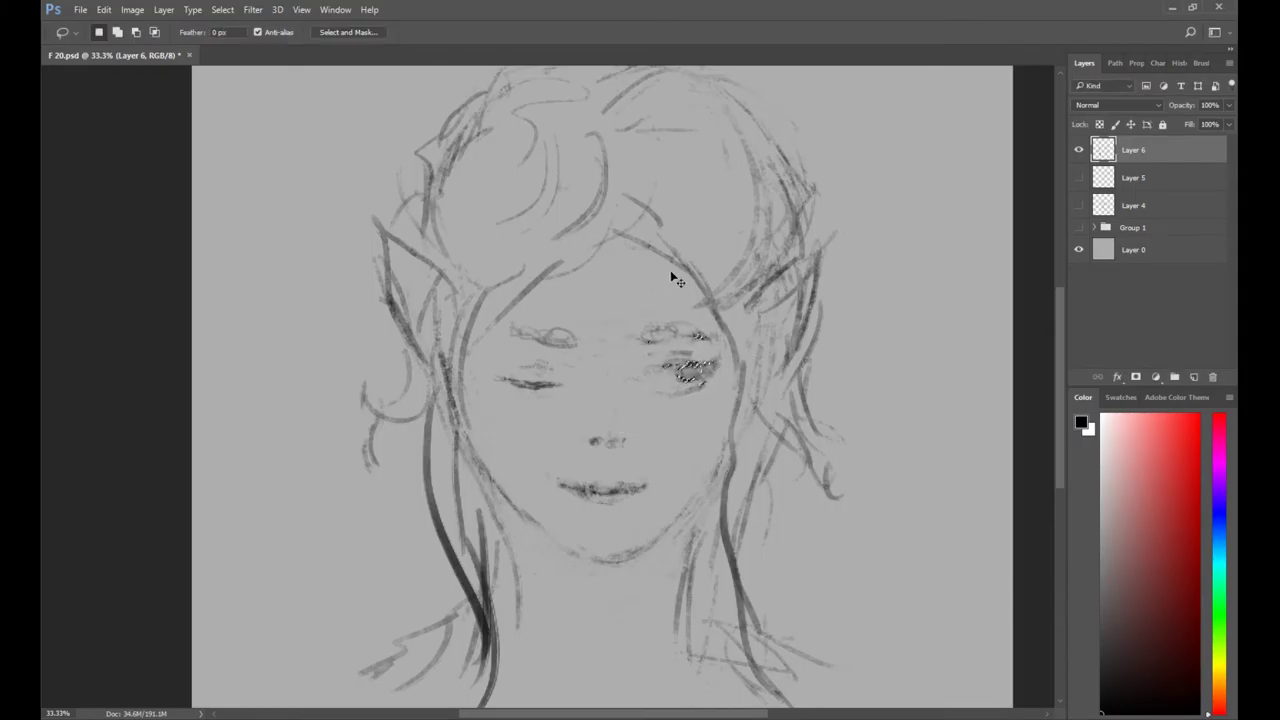
Extend and darken the outer end of the left eyebrow with a smaller brush.
{"action": "key", "text": "b"}
{"action": "scroll", "coordinate": [548, 342], "scroll_direction": "up", "scroll_amount": 1}
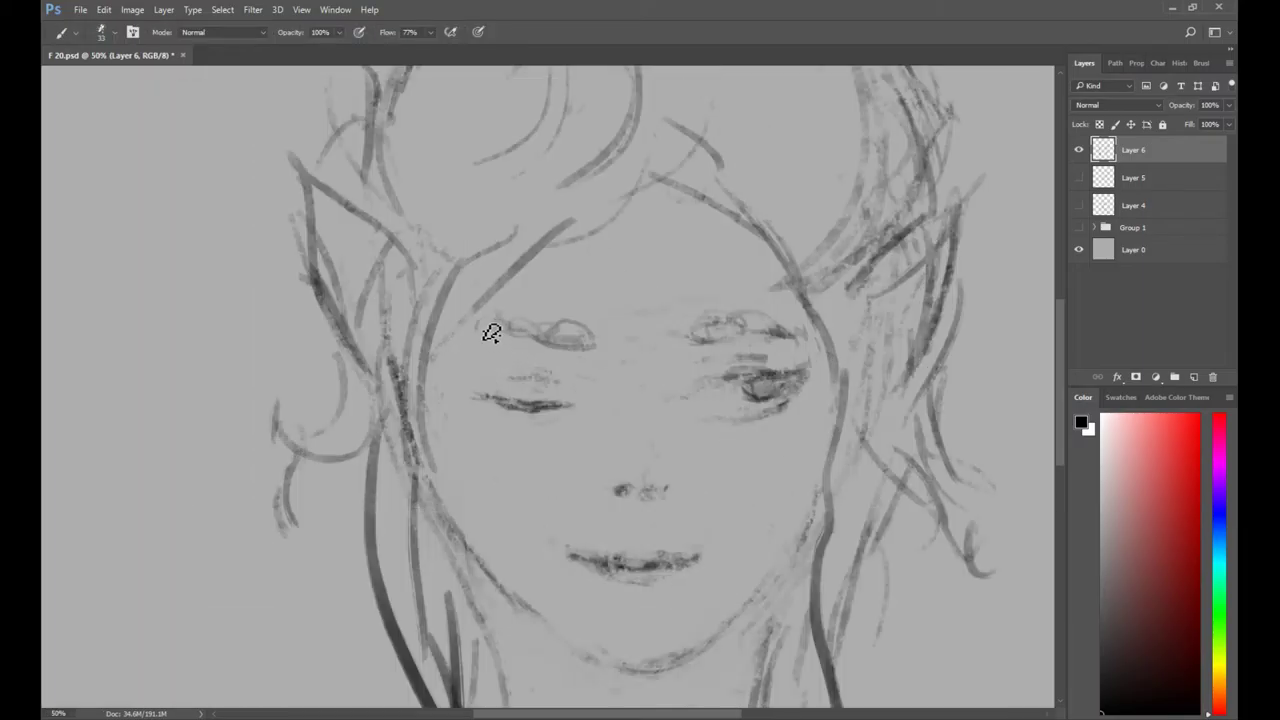
{"action": "mouse_move", "coordinate": [491, 333]}
{"action": "left_mouse_down"}
{"action": "mouse_move", "coordinate": [535, 323]}
{"action": "mouse_move", "coordinate": [565, 338]}
{"action": "mouse_move", "coordinate": [514, 349]}
{"action": "left_mouse_up"}
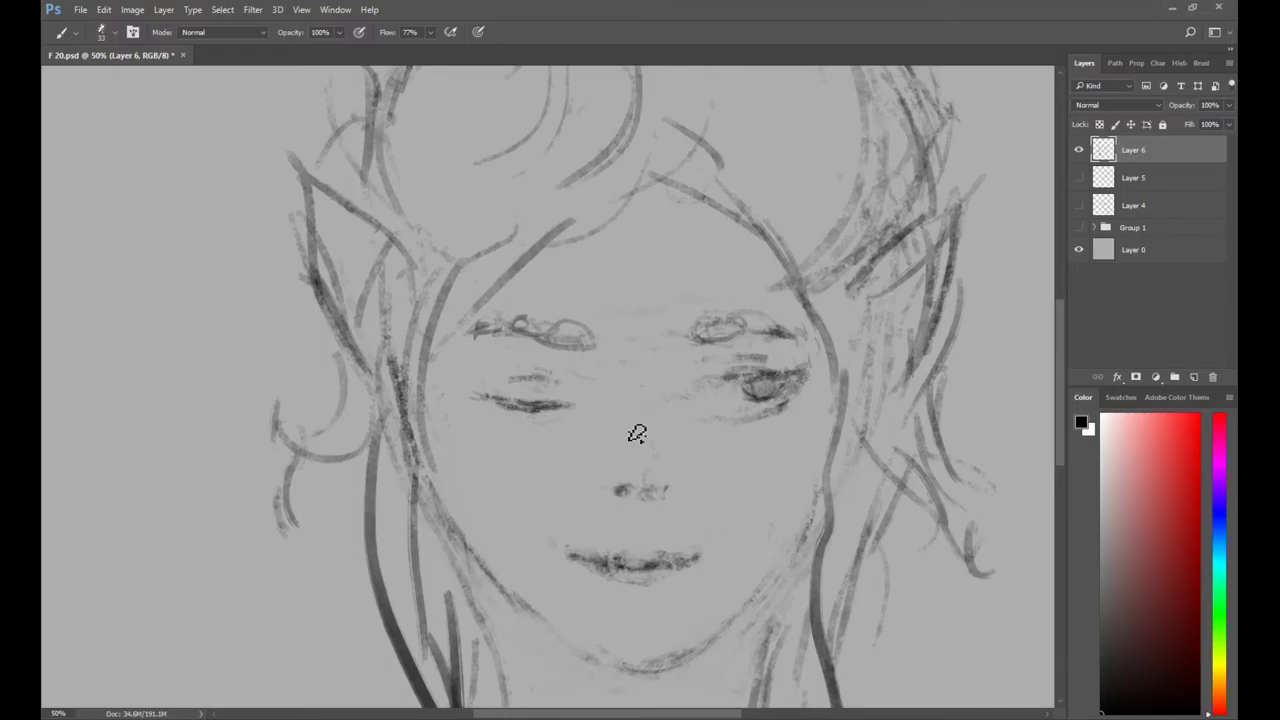
Draw a strand curving past the left temple, then lighten and redraw the long left lock down to the shoulder.
{"action": "left_click_drag", "start_coordinate": [637, 433], "coordinate": [629, 312]}
{"action": "left_click_drag", "start_coordinate": [566, 100], "coordinate": [461, 376]}
{"action": "left_click_drag", "start_coordinate": [368, 302], "coordinate": [355, 480]}
{"action": "key", "text": "e"}
{"action": "mouse_move", "coordinate": [355, 378]}
{"action": "left_mouse_down"}
{"action": "mouse_move", "coordinate": [386, 532]}
{"action": "mouse_move", "coordinate": [415, 565]}
{"action": "left_mouse_up"}
{"action": "key", "text": "b"}
{"action": "mouse_move", "coordinate": [357, 462]}
{"action": "left_mouse_down"}
{"action": "mouse_move", "coordinate": [444, 622]}
{"action": "mouse_move", "coordinate": [436, 495]}
{"action": "left_mouse_up"}
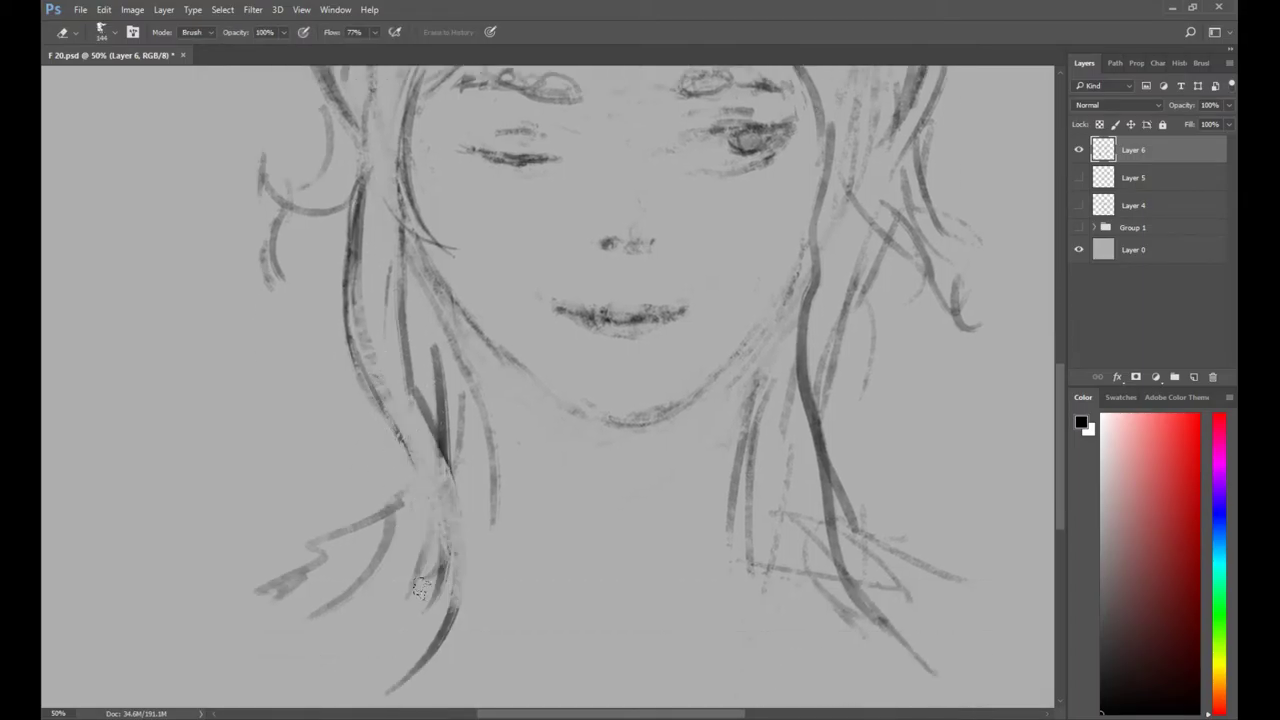
{"action": "mouse_move", "coordinate": [412, 446]}
{"action": "left_mouse_down"}
{"action": "mouse_move", "coordinate": [429, 629]}
{"action": "mouse_move", "coordinate": [400, 671]}
{"action": "left_mouse_up"}
{"action": "left_click_drag", "start_coordinate": [444, 606], "coordinate": [376, 684]}
Erase part of the left lock above the shoulder and redraw its strands with longer flowing strokes.
{"action": "key", "text": "e"}
{"action": "left_click_drag", "start_coordinate": [424, 462], "coordinate": [406, 610]}
{"action": "left_click_drag", "start_coordinate": [438, 548], "coordinate": [436, 616]}
{"action": "key", "text": "b"}
{"action": "left_click_drag", "start_coordinate": [414, 456], "coordinate": [443, 555]}
{"action": "mouse_move", "coordinate": [414, 451]}
{"action": "left_mouse_down"}
{"action": "mouse_move", "coordinate": [419, 658]}
{"action": "mouse_move", "coordinate": [382, 705]}
{"action": "mouse_move", "coordinate": [350, 670]}
{"action": "left_mouse_up"}
Lighten the strands between the left lock and the neck and redraw them with overlapping curved strokes.
{"action": "key", "text": "e"}
{"action": "left_click_drag", "start_coordinate": [441, 446], "coordinate": [446, 563]}
{"action": "key", "text": "b"}
{"action": "mouse_move", "coordinate": [397, 456]}
{"action": "left_mouse_down"}
{"action": "mouse_move", "coordinate": [429, 560]}
{"action": "mouse_move", "coordinate": [440, 550]}
{"action": "left_mouse_up"}
{"action": "mouse_move", "coordinate": [410, 385]}
{"action": "left_mouse_down"}
{"action": "mouse_move", "coordinate": [428, 516]}
{"action": "mouse_move", "coordinate": [447, 530]}
{"action": "left_mouse_up"}
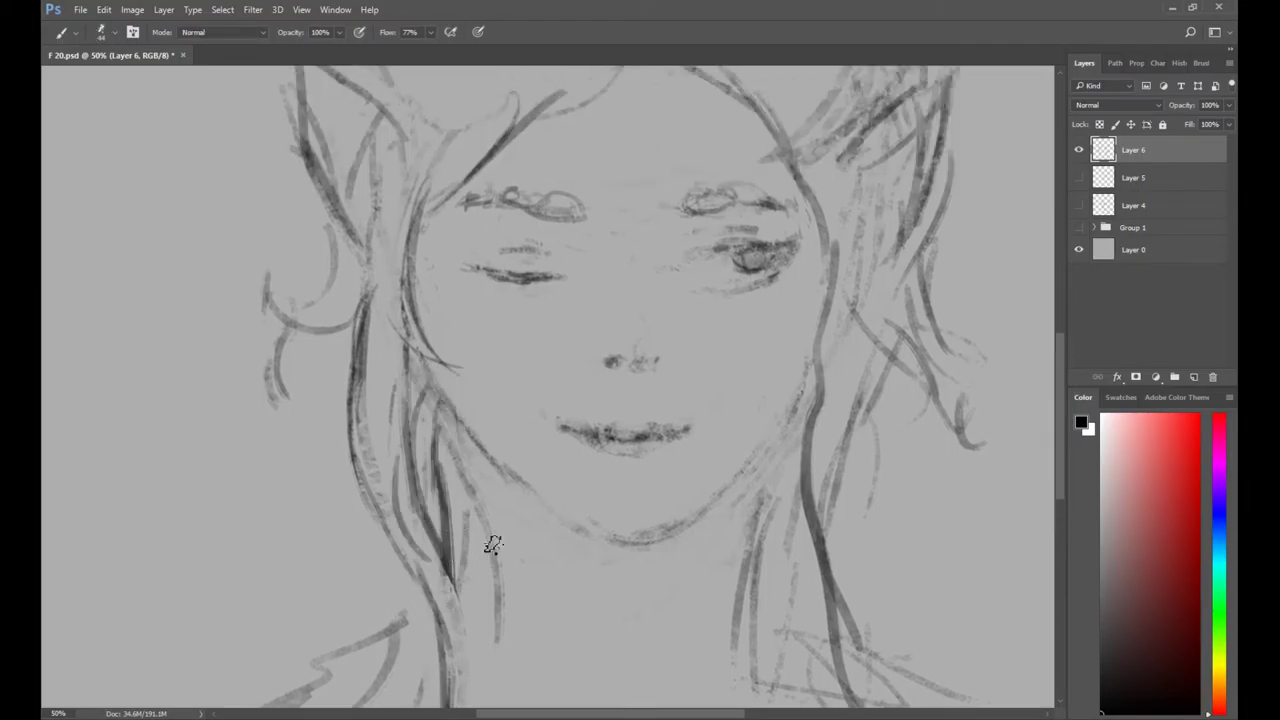
Darken the contours on both sides of the neck and soften the lower part of the right one.
{"action": "left_click_drag", "start_coordinate": [472, 446], "coordinate": [492, 646]}
{"action": "left_click_drag", "start_coordinate": [620, 500], "coordinate": [590, 418]}
{"action": "left_click_drag", "start_coordinate": [738, 373], "coordinate": [728, 604]}
{"action": "key", "text": "e"}
{"action": "left_click_drag", "start_coordinate": [705, 556], "coordinate": [716, 612]}
Lasso the head and hair without the chin and try to narrow them slightly with a free transform.
{"action": "key", "text": "alt+space"}
{"action": "left_click", "coordinate": [703, 500]}
{"action": "left_click", "coordinate": [703, 499]}
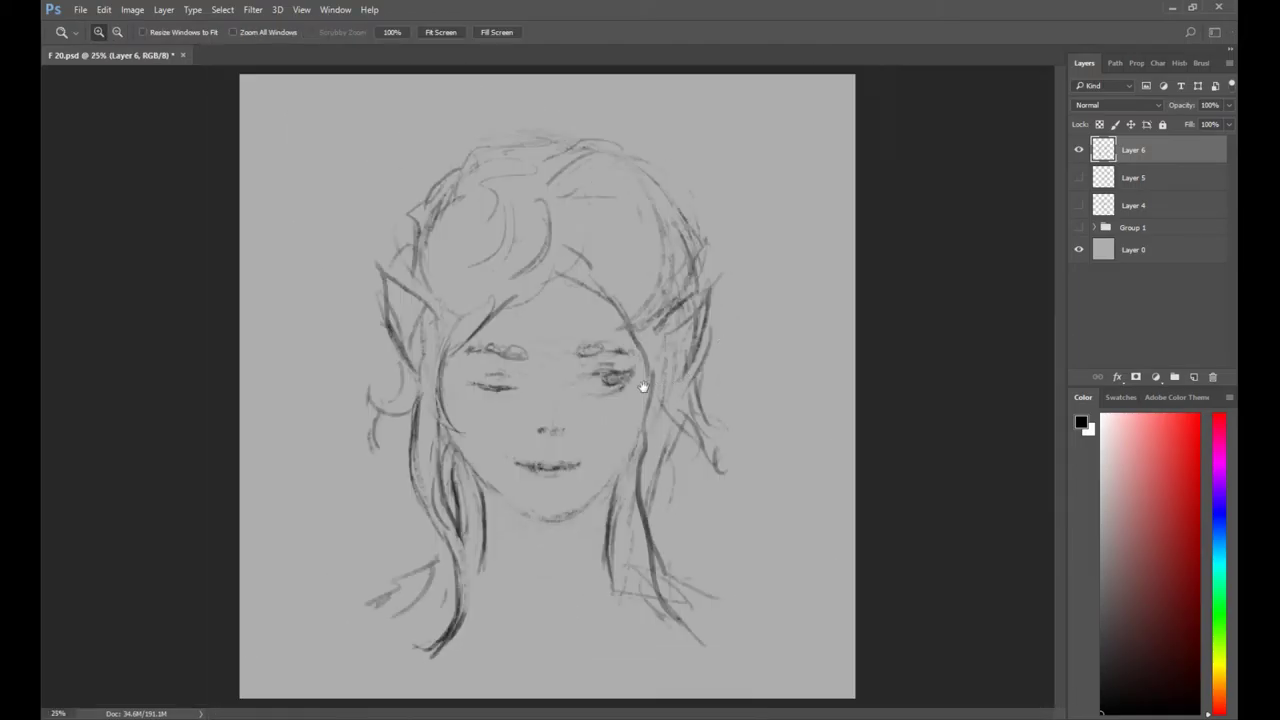
{"action": "key", "text": "ctrl+space"}
{"action": "left_click", "coordinate": [556, 428]}
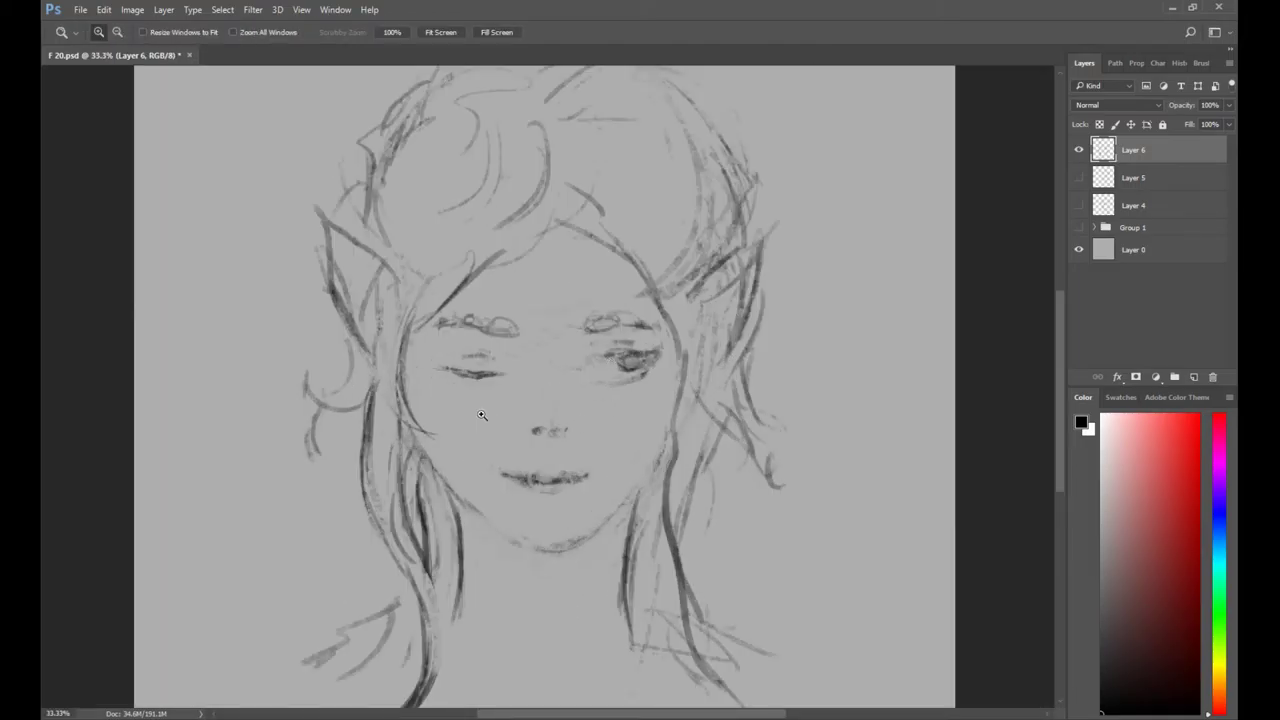
{"action": "left_click", "coordinate": [524, 404], "text": "alt"}
{"action": "key", "text": "l"}
{"action": "left_click_drag", "start_coordinate": [472, 445], "coordinate": [566, 615]}
{"action": "mouse_move", "coordinate": [597, 475]}
{"action": "left_mouse_down"}
{"action": "mouse_move", "coordinate": [544, 492]}
{"action": "mouse_move", "coordinate": [503, 455]}
{"action": "left_mouse_up"}
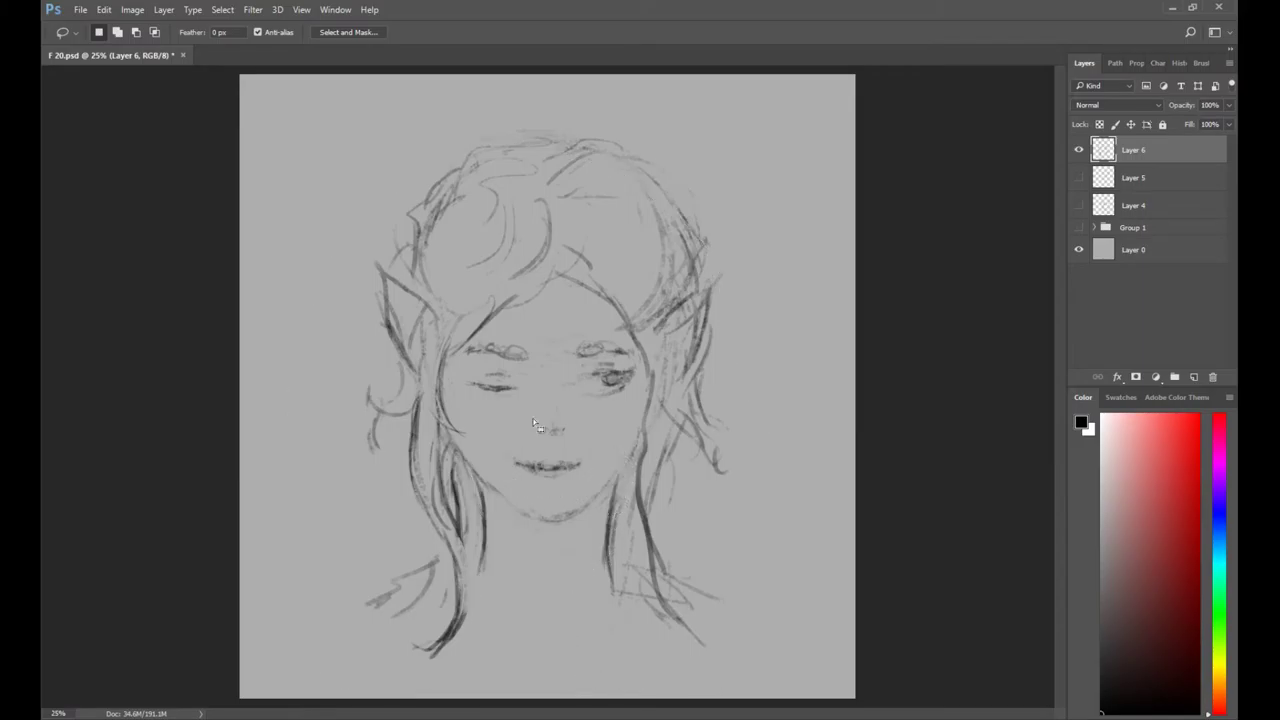
{"action": "mouse_move", "coordinate": [641, 138]}
{"action": "left_mouse_down"}
{"action": "mouse_move", "coordinate": [417, 177]}
{"action": "mouse_move", "coordinate": [641, 108]}
{"action": "left_mouse_up"}
{"action": "key", "text": "ctrl+t"}
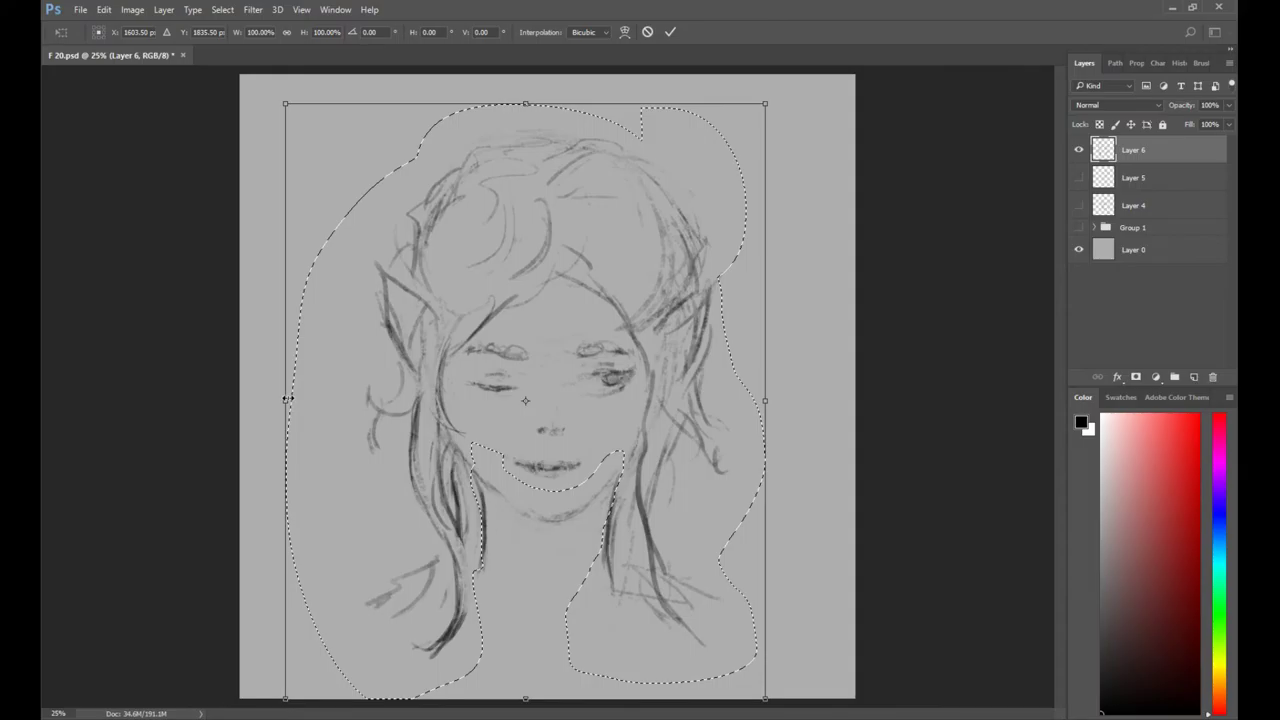
{"action": "left_click_drag", "start_coordinate": [287, 398], "coordinate": [294, 397]}
{"action": "key", "text": "Return"}
Subtract the face from the selection, narrow the surrounding hair and ears from the right side, deselect and save the file.
{"action": "left_click_drag", "start_coordinate": [606, 500], "coordinate": [630, 440]}
{"action": "mouse_move", "coordinate": [460, 370]}
{"action": "left_mouse_down"}
{"action": "mouse_move", "coordinate": [560, 486]}
{"action": "mouse_move", "coordinate": [580, 488]}
{"action": "left_mouse_up"}
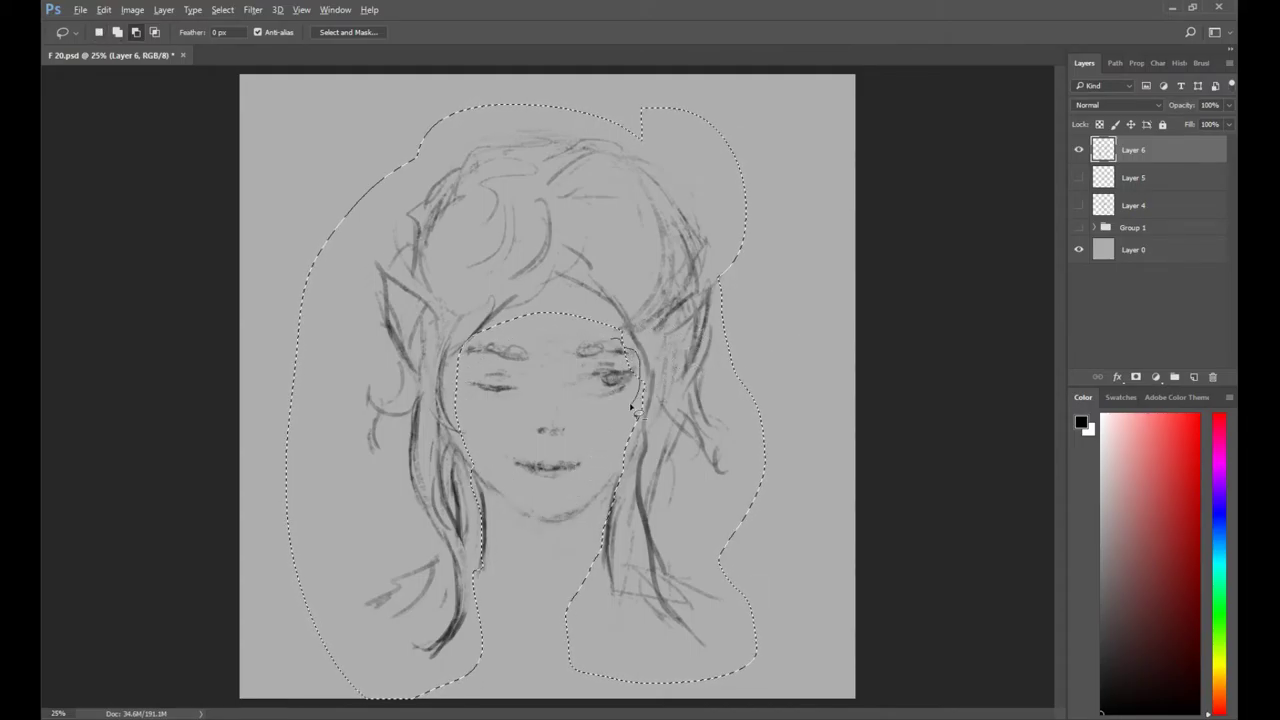
{"action": "key", "text": "ctrl+d"}
{"action": "key", "text": "ctrl+s"}
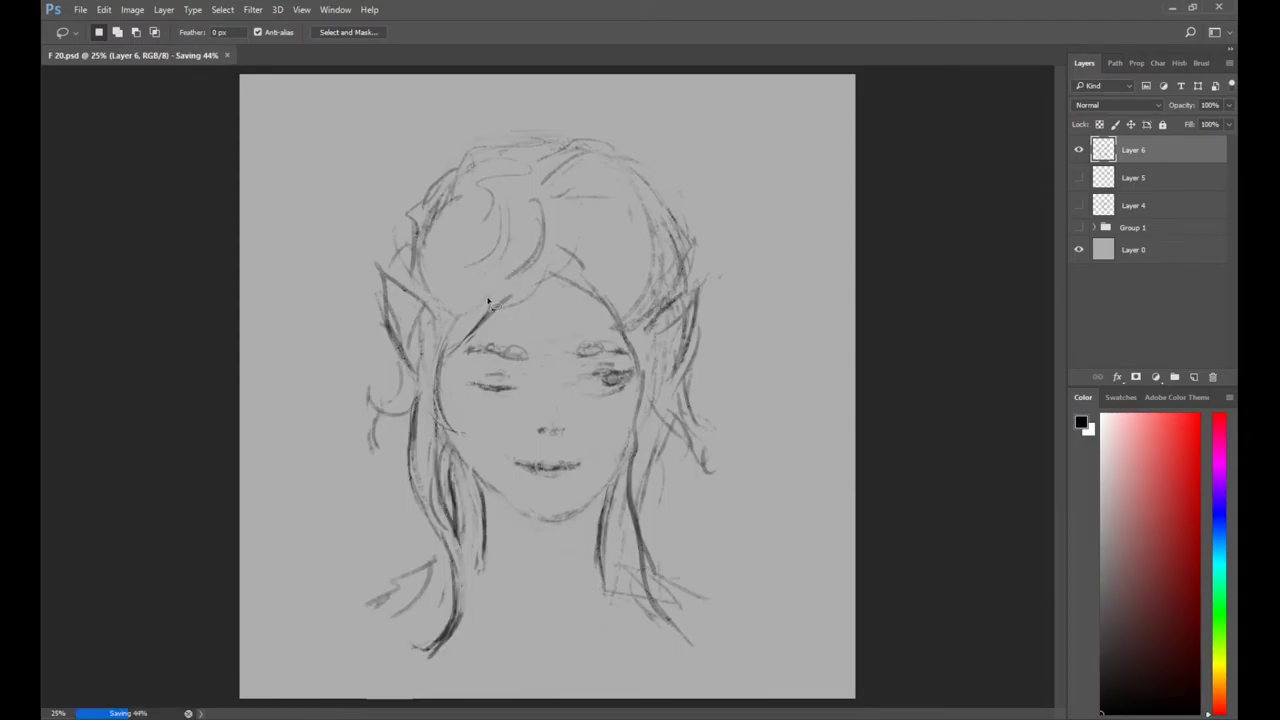
Redraw the hairline across the forehead with wavy strands and lighten the hair beside the right ear.
{"action": "key", "text": "b"}
{"action": "scroll", "coordinate": [467, 333], "scroll_direction": "up", "scroll_amount": 1}
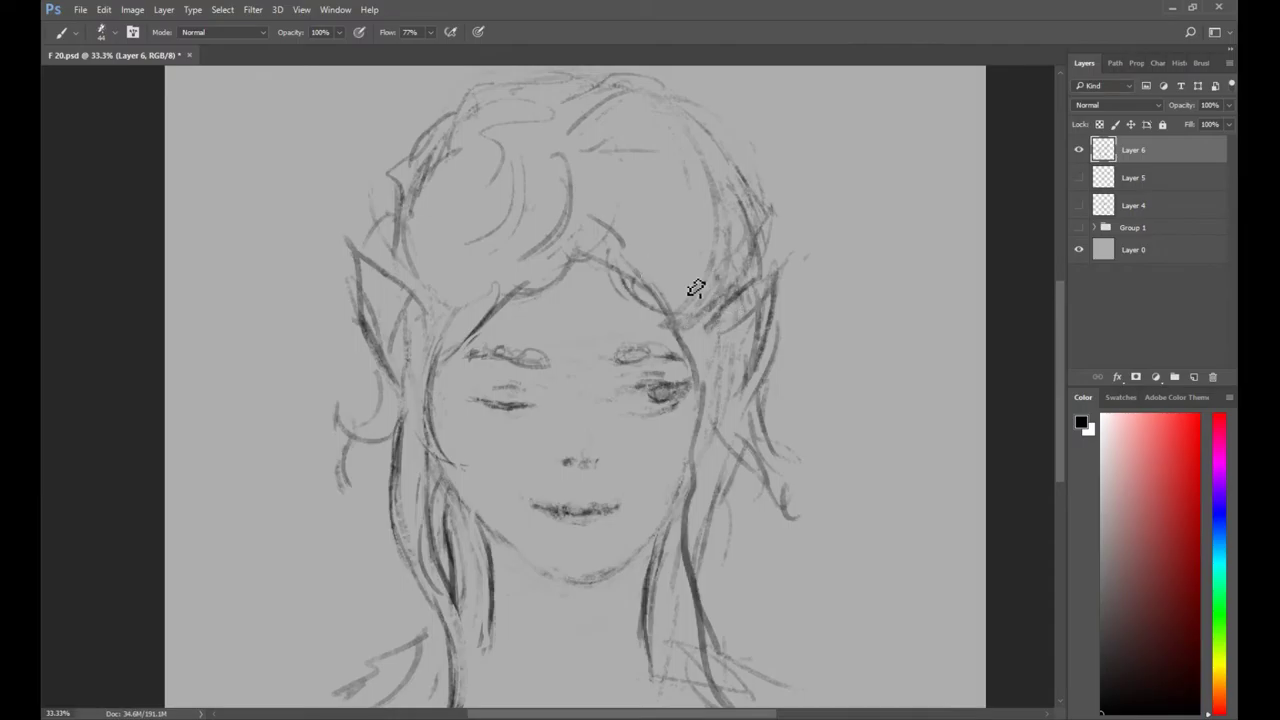
{"action": "key", "text": "e"}
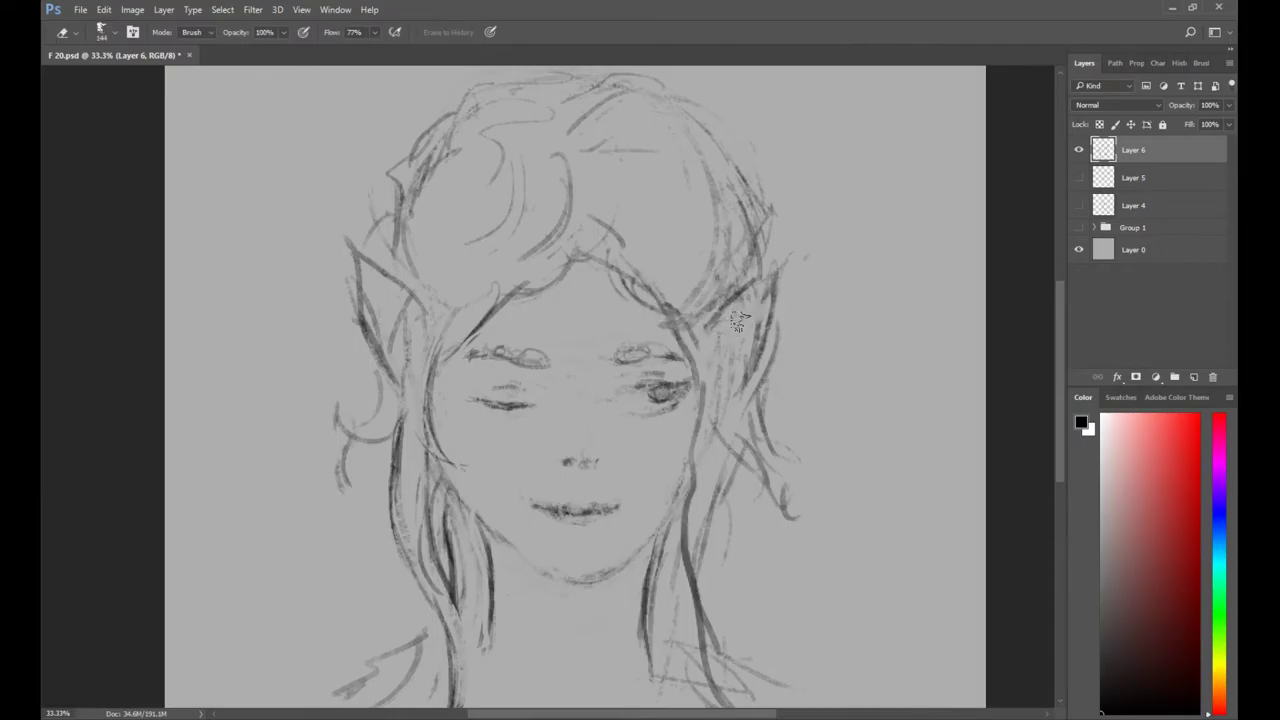
Redraw the pointed right ear and the strands running down in front of it, erasing the old lines between strokes.
{"action": "key", "text": "b"}
{"action": "left_click_drag", "start_coordinate": [742, 291], "coordinate": [785, 267]}
{"action": "mouse_move", "coordinate": [783, 268]}
{"action": "left_mouse_down"}
{"action": "mouse_move", "coordinate": [726, 400]}
{"action": "mouse_move", "coordinate": [714, 334]}
{"action": "mouse_move", "coordinate": [731, 357]}
{"action": "mouse_move", "coordinate": [727, 320]}
{"action": "mouse_move", "coordinate": [746, 451]}
{"action": "mouse_move", "coordinate": [706, 508]}
{"action": "left_mouse_up"}
{"action": "left_click_drag", "start_coordinate": [732, 286], "coordinate": [724, 326]}
{"action": "mouse_move", "coordinate": [739, 297]}
{"action": "left_mouse_down"}
{"action": "mouse_move", "coordinate": [775, 355]}
{"action": "mouse_move", "coordinate": [722, 366]}
{"action": "left_mouse_up"}
{"action": "key", "text": "e"}
{"action": "left_click_drag", "start_coordinate": [732, 286], "coordinate": [706, 342]}
{"action": "key", "text": "b"}
{"action": "left_click_drag", "start_coordinate": [750, 262], "coordinate": [736, 379]}
Clean up the hair at the right temple and add a dark strand falling from the right ear toward the neck.
{"action": "left_click_drag", "start_coordinate": [690, 260], "coordinate": [677, 302]}
{"action": "key", "text": "e"}
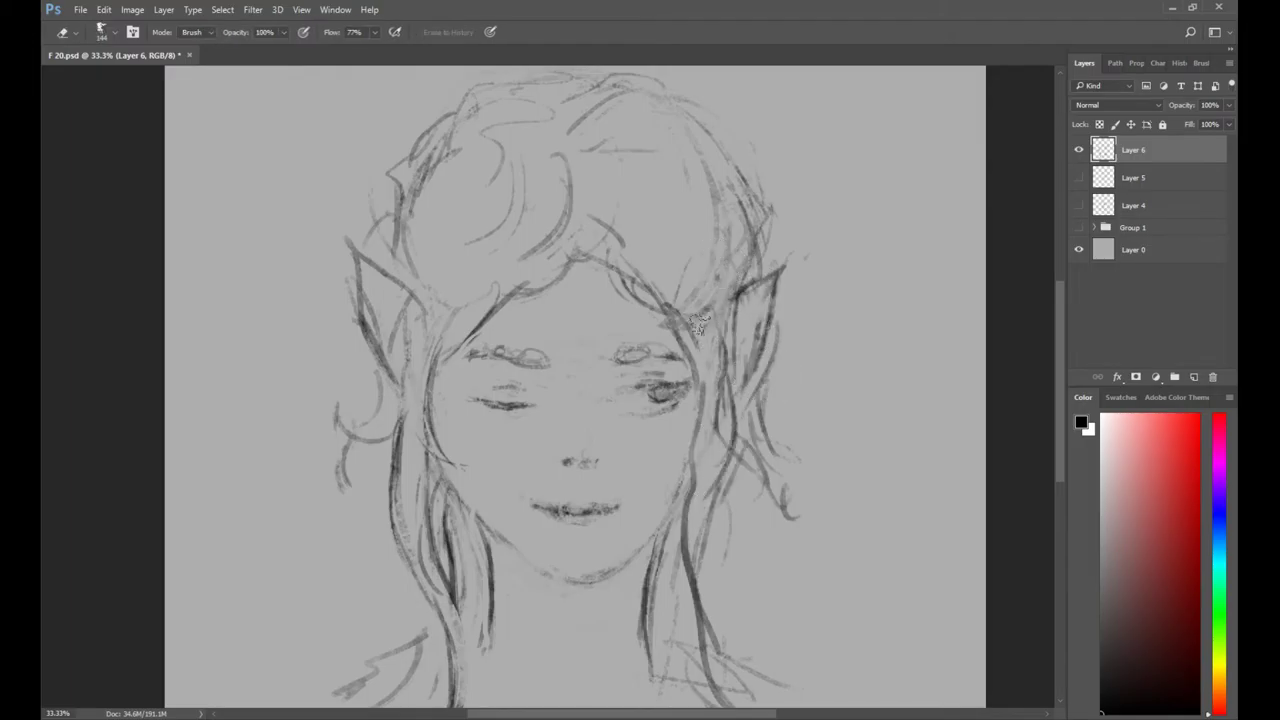
{"action": "key", "text": "b"}
{"action": "left_click_drag", "start_coordinate": [741, 424], "coordinate": [701, 608]}
Erase the tip of the left ear and redraw its upper edge lower and shorter.
{"action": "left_click_drag", "start_coordinate": [370, 265], "coordinate": [391, 280]}
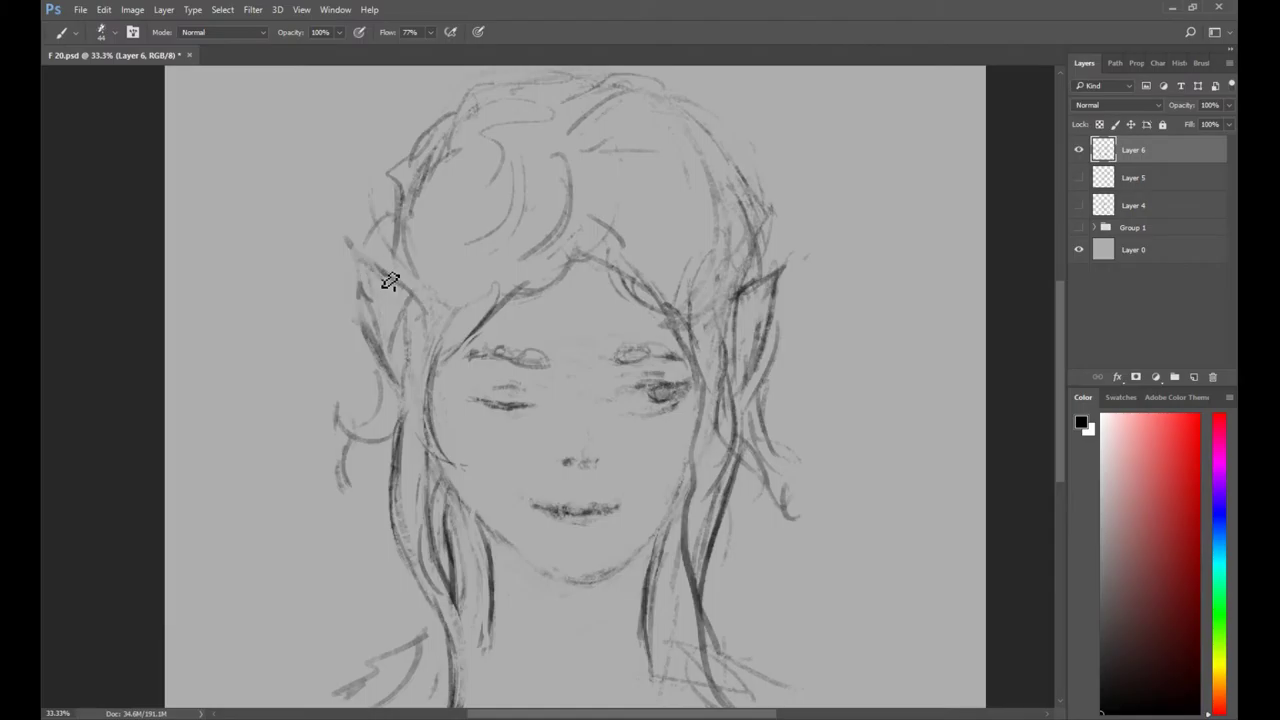
{"action": "key", "text": "e"}
{"action": "mouse_move", "coordinate": [350, 238]}
{"action": "left_mouse_down"}
{"action": "mouse_move", "coordinate": [417, 294]}
{"action": "mouse_move", "coordinate": [364, 266]}
{"action": "left_mouse_up"}
{"action": "key", "text": "b"}
{"action": "key", "text": "e"}
{"action": "key", "text": "b"}
{"action": "mouse_move", "coordinate": [369, 265]}
{"action": "left_mouse_down"}
{"action": "mouse_move", "coordinate": [411, 307]}
{"action": "mouse_move", "coordinate": [380, 297]}
{"action": "mouse_move", "coordinate": [413, 335]}
{"action": "mouse_move", "coordinate": [380, 283]}
{"action": "left_mouse_up"}
Clean up the left ear's outer edge with eraser and brush, and strengthen the inner contour of the right ear.
{"action": "key", "text": "e"}
{"action": "left_click_drag", "start_coordinate": [373, 362], "coordinate": [357, 281]}
{"action": "key", "text": "b"}
{"action": "key", "text": "e"}
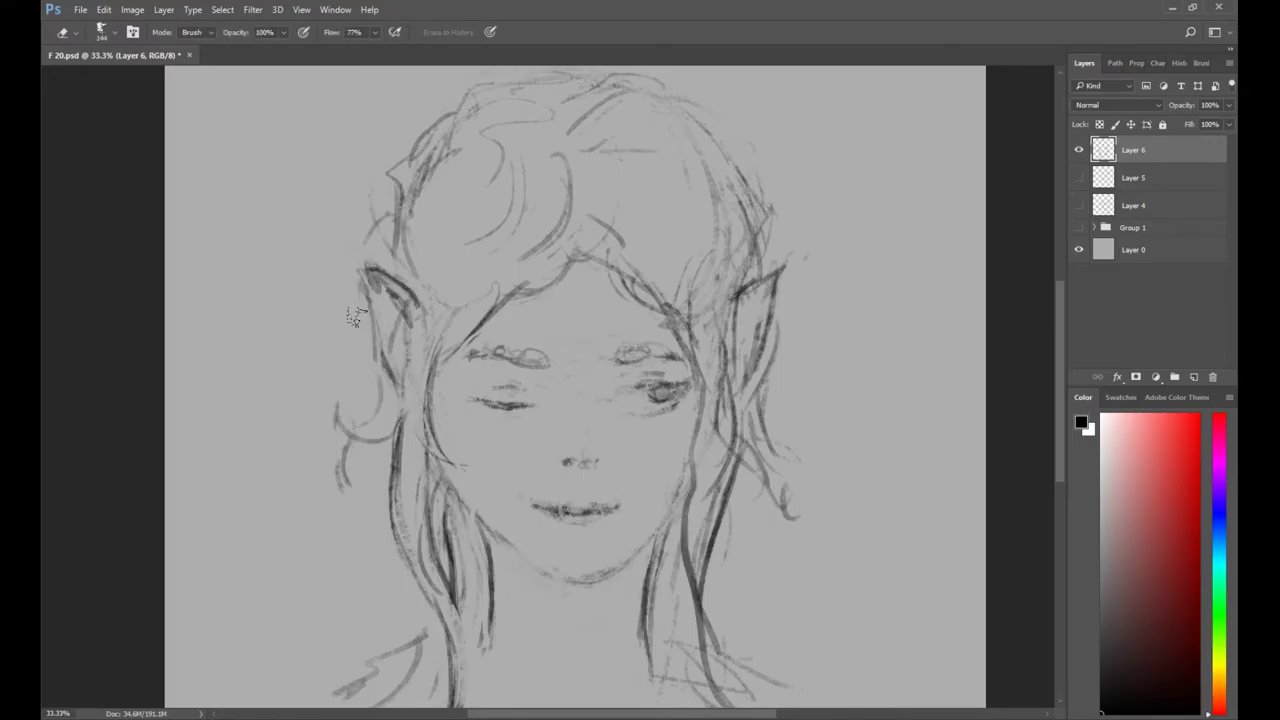
{"action": "key", "text": "b"}
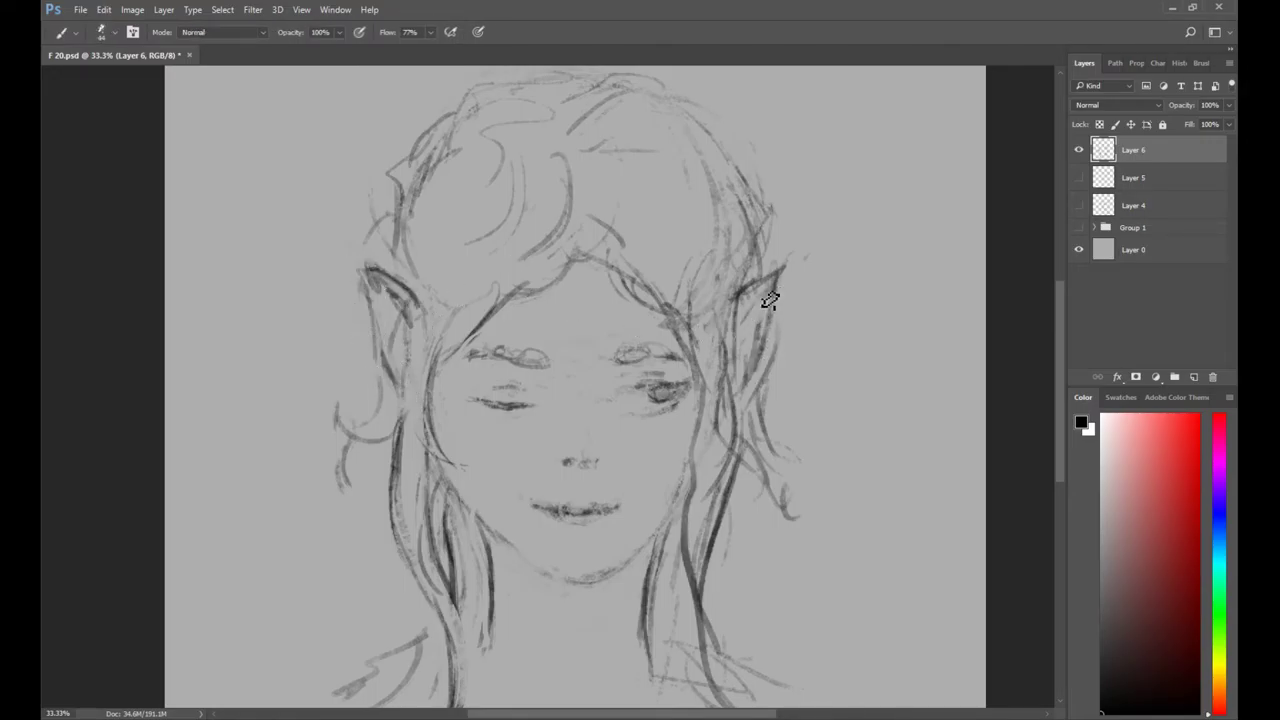
{"action": "left_click_drag", "start_coordinate": [747, 333], "coordinate": [759, 315]}
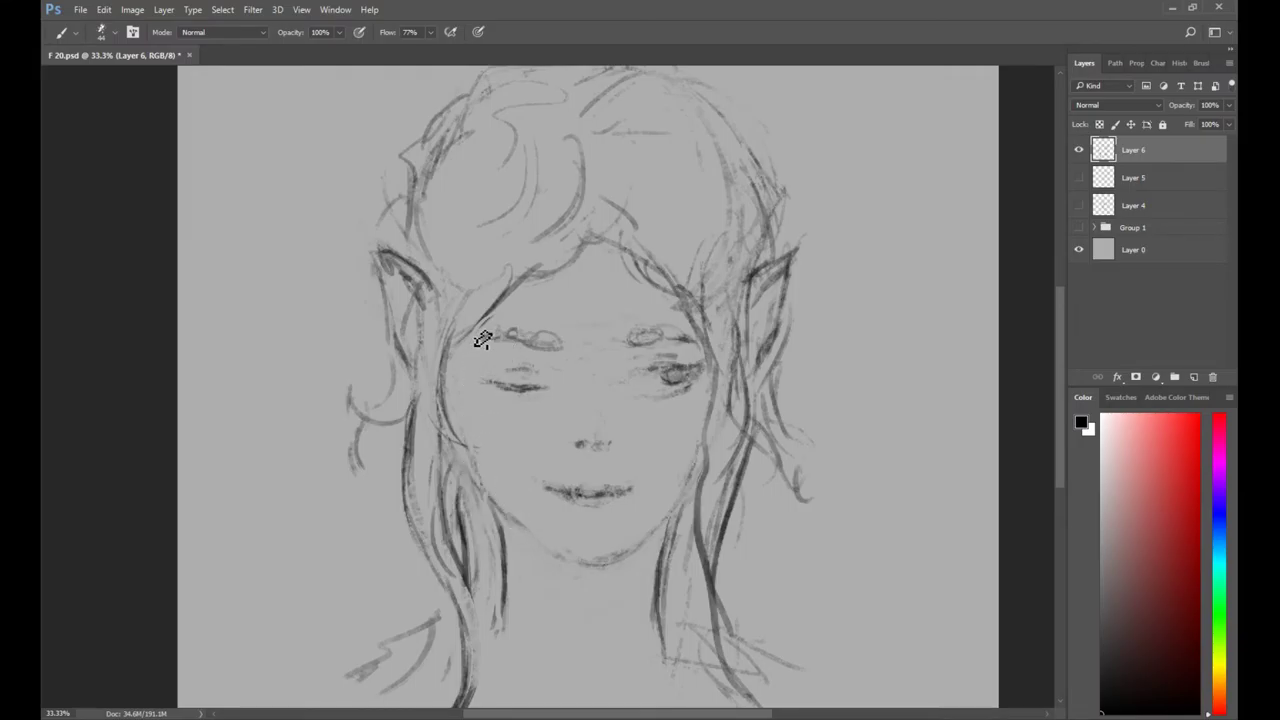
Draw strands falling over the left cheek and erase the old face contour around them.
{"action": "mouse_move", "coordinate": [468, 338]}
{"action": "left_mouse_down"}
{"action": "mouse_move", "coordinate": [486, 472]}
{"action": "mouse_move", "coordinate": [438, 557]}
{"action": "left_mouse_up"}
{"action": "key", "text": "e"}
{"action": "mouse_move", "coordinate": [468, 392]}
{"action": "left_mouse_down"}
{"action": "mouse_move", "coordinate": [452, 496]}
{"action": "mouse_move", "coordinate": [478, 455]}
{"action": "mouse_move", "coordinate": [501, 500]}
{"action": "left_mouse_up"}
Redraw the jawline from the left cheek to the chin, lightening the chin contour with the eraser.
{"action": "key", "text": "b"}
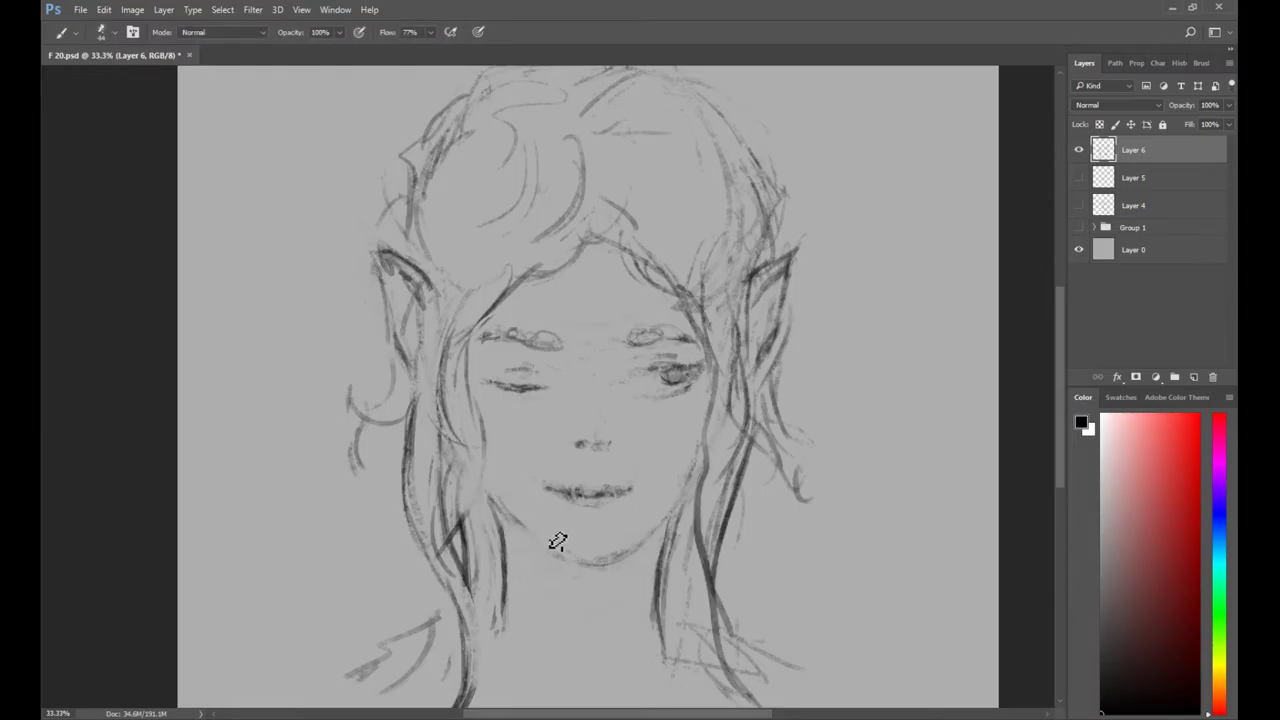
{"action": "key", "text": "e"}
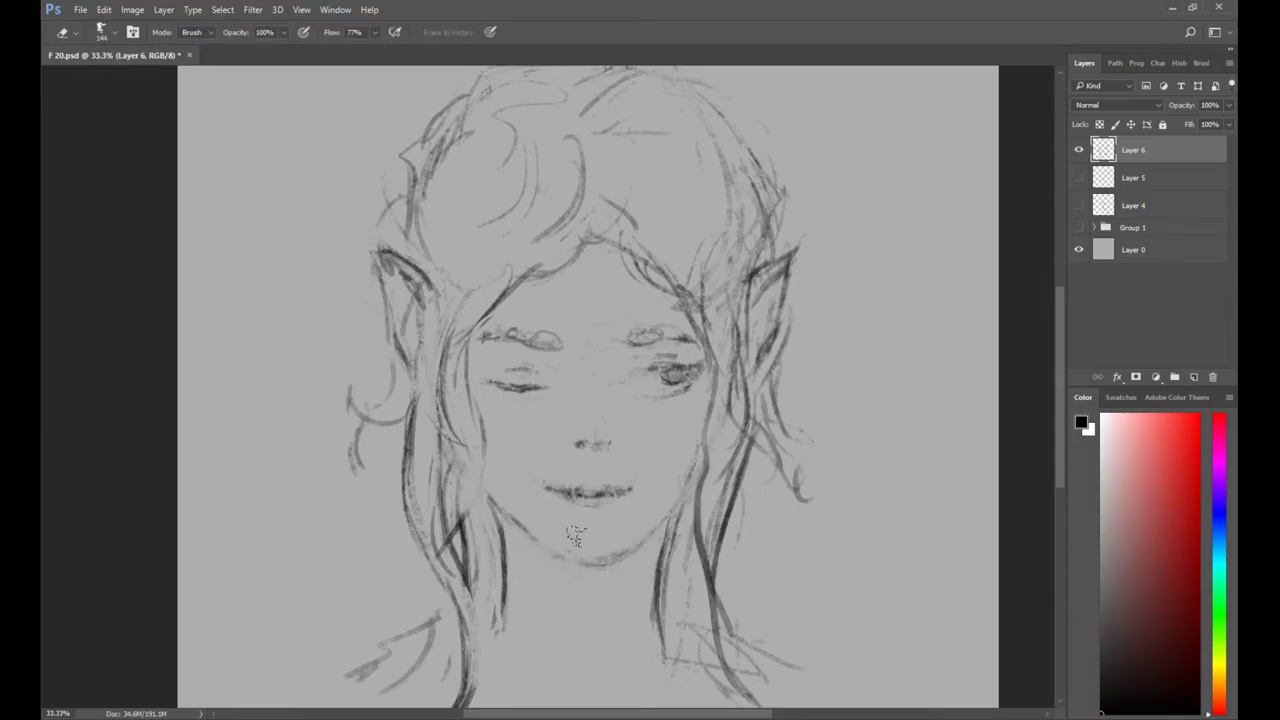
{"action": "key", "text": "b"}
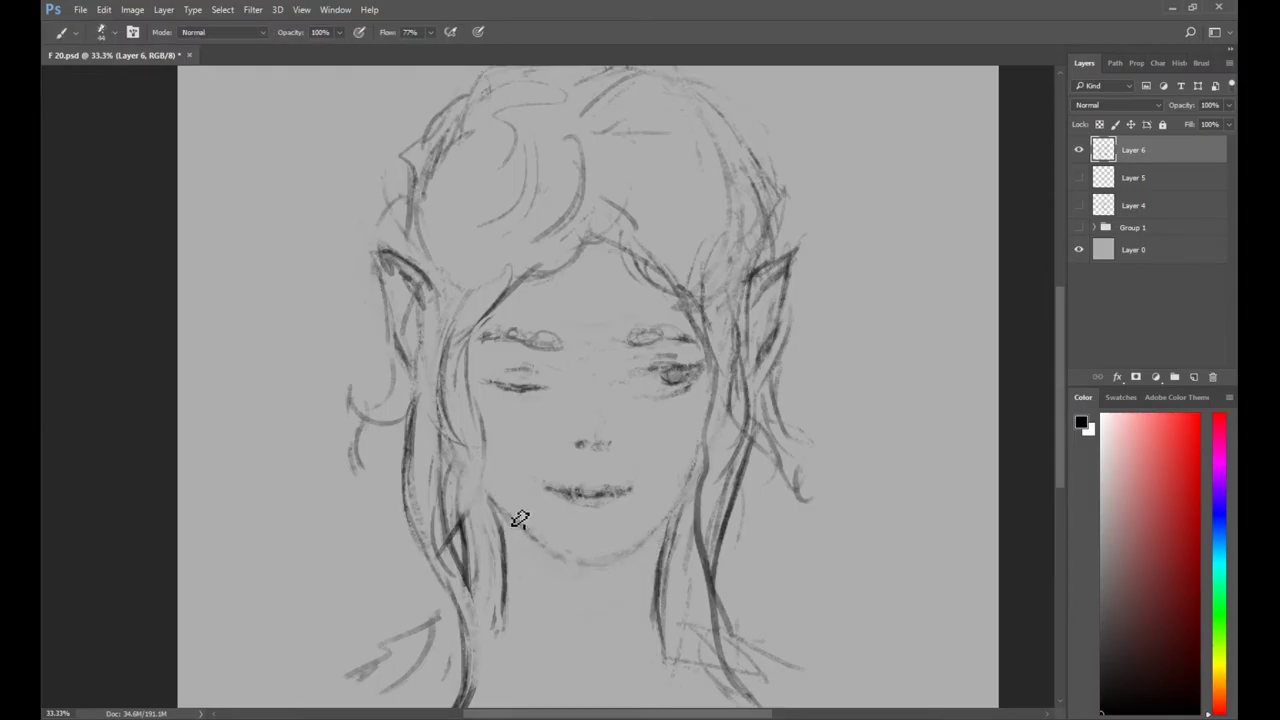
{"action": "left_click_drag", "start_coordinate": [545, 546], "coordinate": [632, 545]}
Duplicate Layer 6 and hide the original layer.
{"action": "key", "text": "z"}
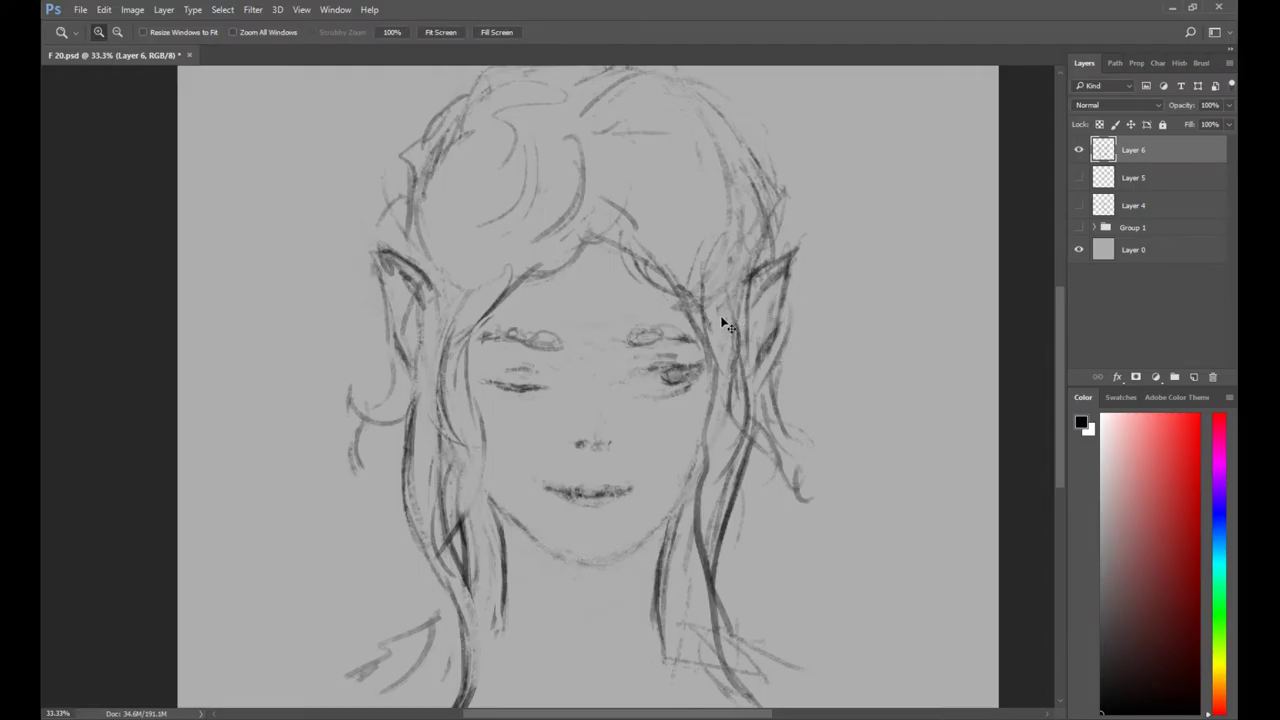
{"action": "key", "text": "ctrl+j"}
{"action": "left_click", "coordinate": [1079, 177]}
Reshape the chin into a more pointed form on the copied layer with alternating brush and eraser strokes.
{"action": "key", "text": "b"}
{"action": "left_click_drag", "start_coordinate": [529, 517], "coordinate": [589, 560]}
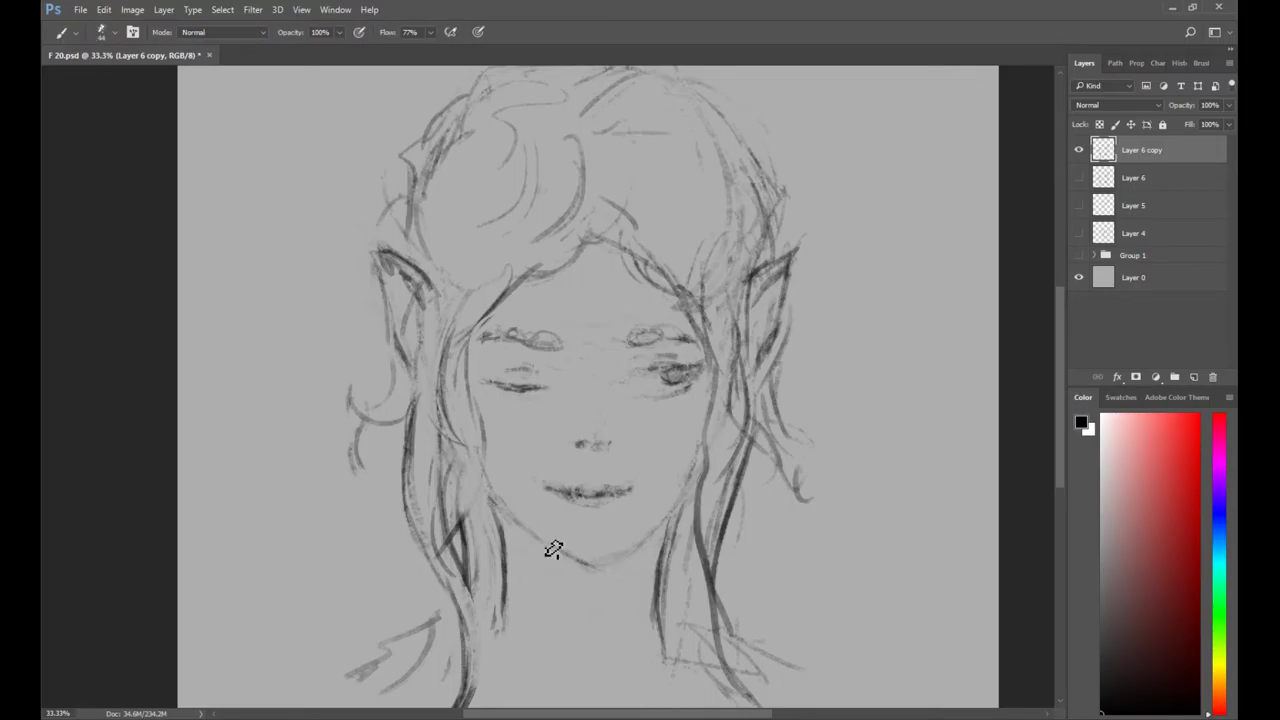
{"action": "key", "text": "e"}
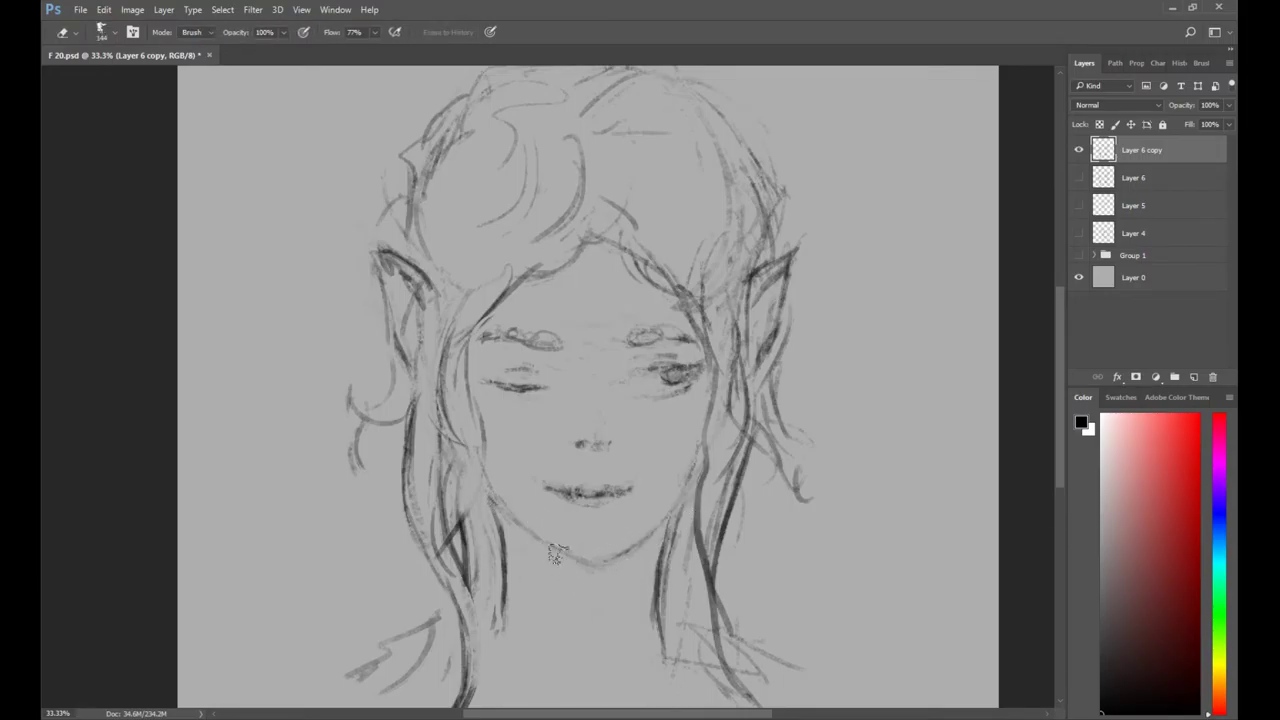
{"action": "key", "text": "b"}
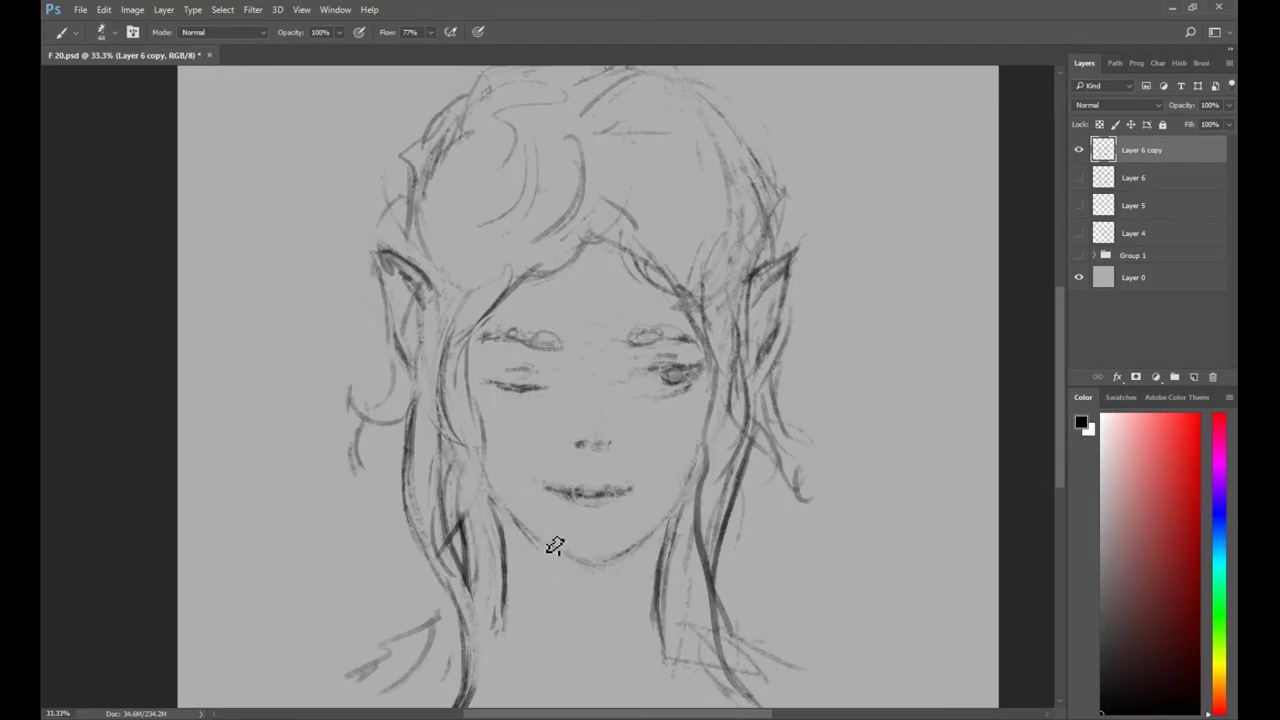
{"action": "key", "text": "e"}
{"action": "key", "text": "b"}
{"action": "key", "text": "e"}
Thin out the contour at the tip of the chin and redefine it with the brush.
{"action": "key", "text": "ctrl+space"}
{"action": "left_click", "coordinate": [595, 514], "text": "ctrl"}
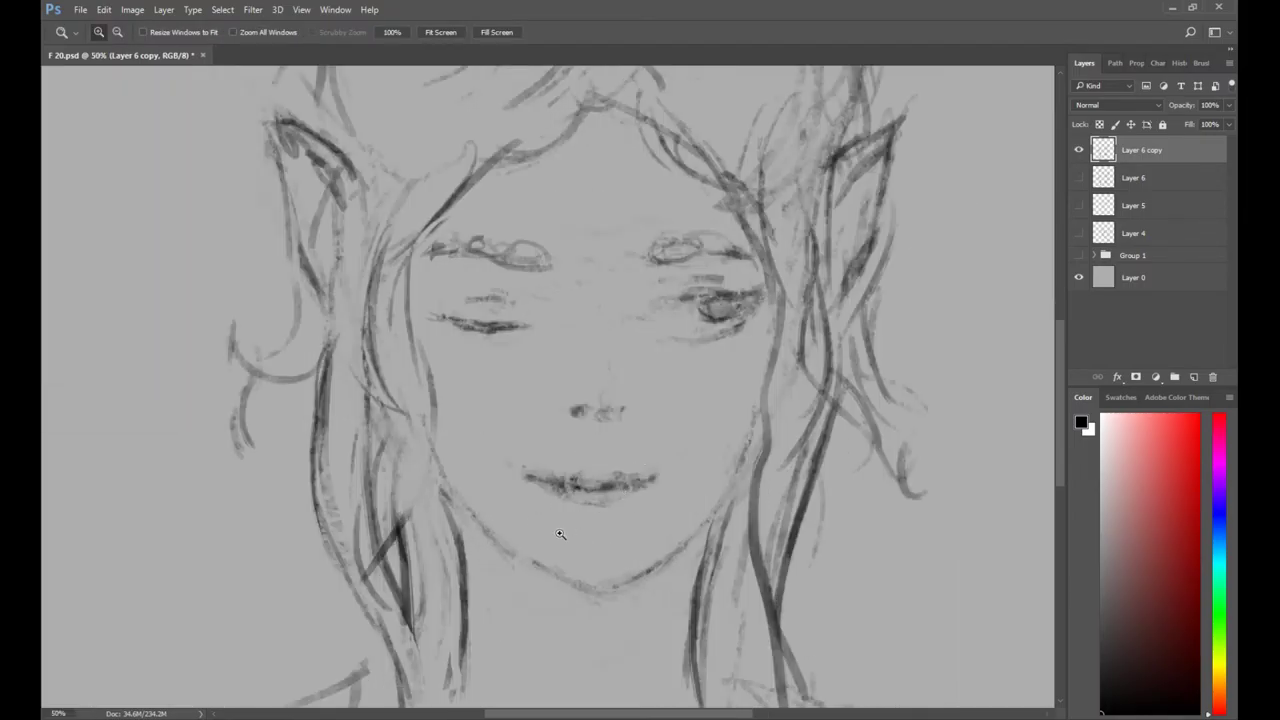
{"action": "key", "text": "b"}
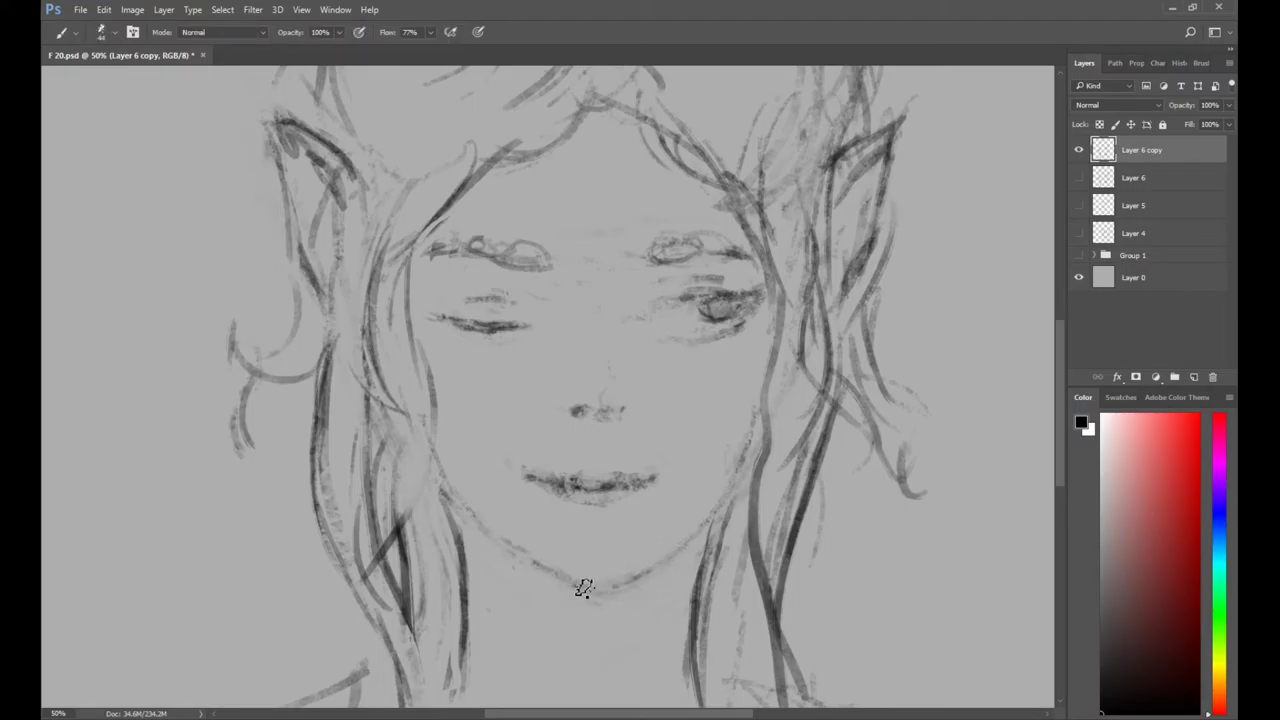
{"action": "left_click_drag", "start_coordinate": [634, 524], "coordinate": [671, 420]}
Erase the crossing strokes in the hair beside the left jaw and redraw the strand ending there.
{"action": "key", "text": "alt+space"}
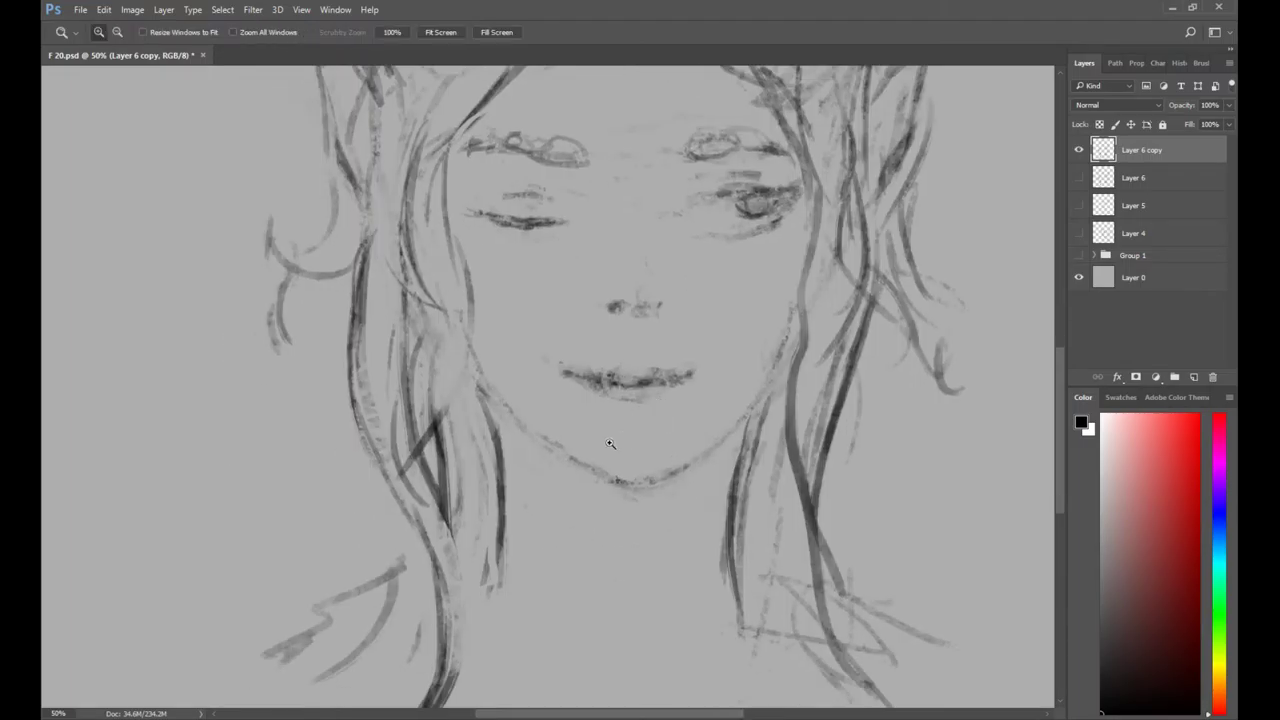
{"action": "left_click", "coordinate": [609, 444], "text": "alt"}
{"action": "key", "text": "e"}
{"action": "left_click_drag", "start_coordinate": [475, 428], "coordinate": [470, 473]}
{"action": "key", "text": "b"}
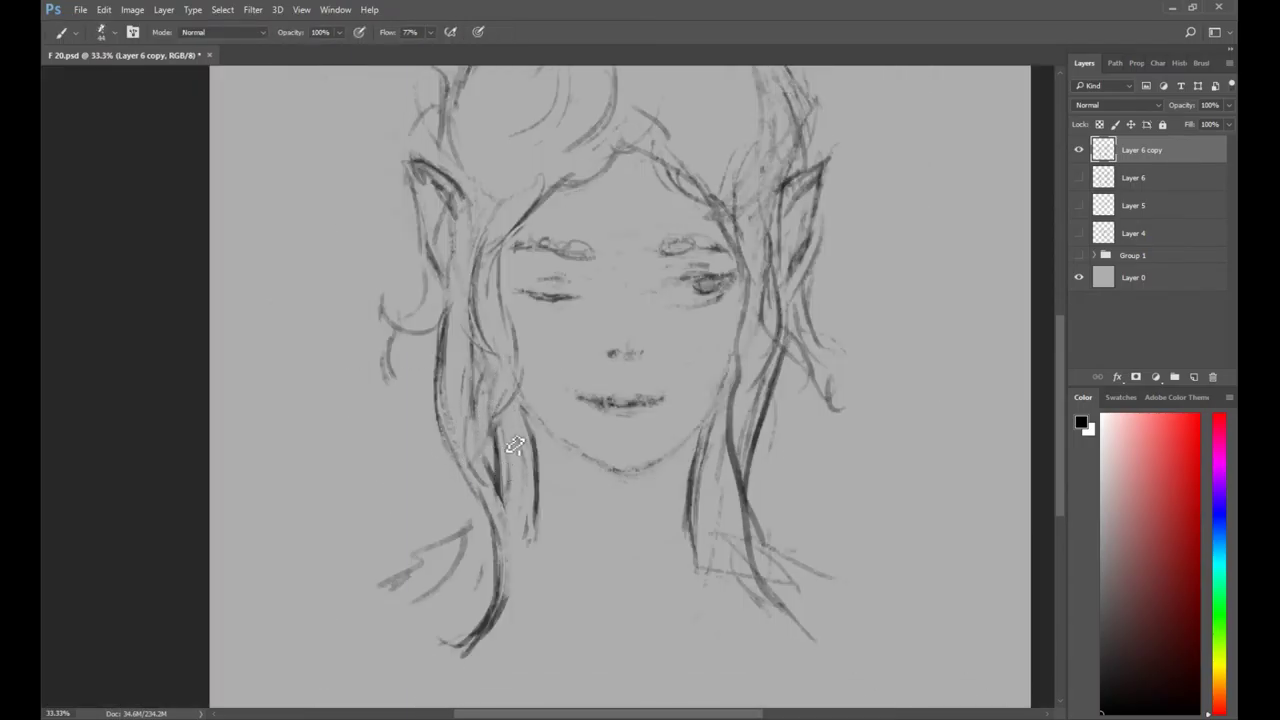
Draw extra hair strands beside the left of the neck and over the left shoulder, and erase the surplus lines.
{"action": "mouse_move", "coordinate": [537, 490]}
{"action": "left_mouse_down"}
{"action": "mouse_move", "coordinate": [531, 548]}
{"action": "mouse_move", "coordinate": [506, 576]}
{"action": "left_mouse_up"}
{"action": "mouse_move", "coordinate": [497, 488]}
{"action": "left_mouse_down"}
{"action": "mouse_move", "coordinate": [494, 571]}
{"action": "mouse_move", "coordinate": [411, 592]}
{"action": "mouse_move", "coordinate": [452, 588]}
{"action": "left_mouse_up"}
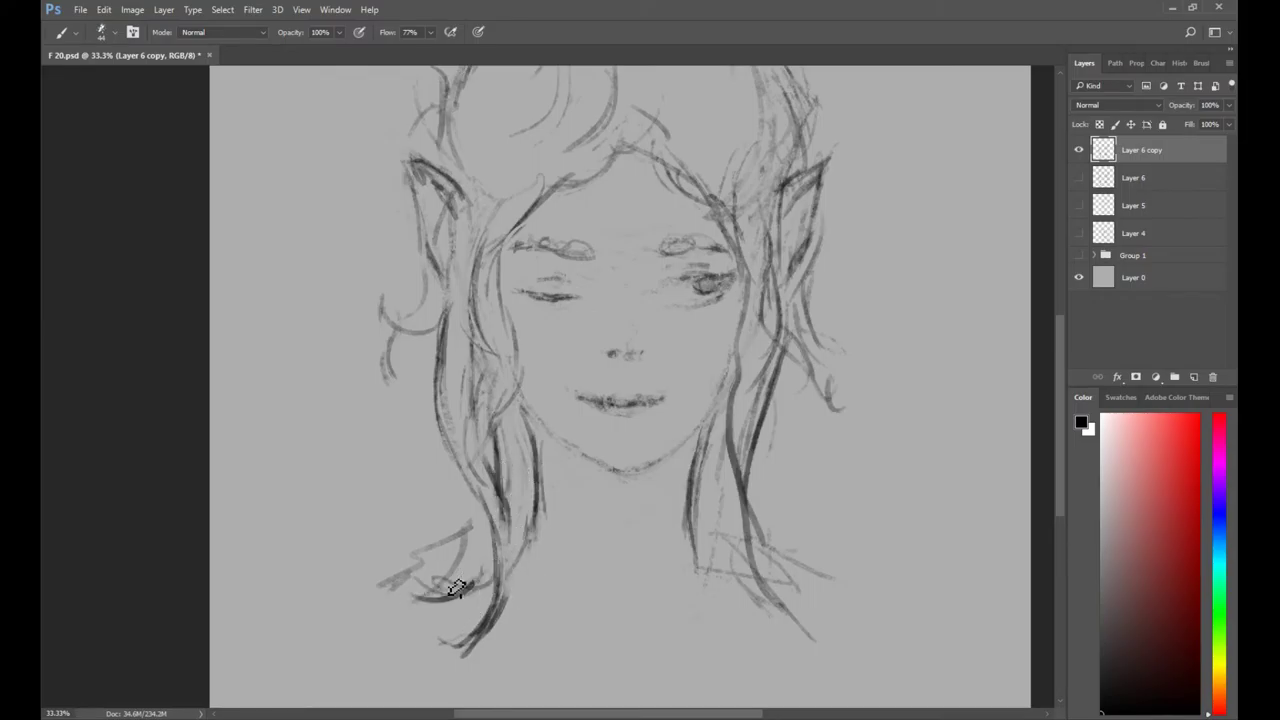
{"action": "key", "text": "e"}
{"action": "mouse_move", "coordinate": [537, 480]}
{"action": "left_mouse_down"}
{"action": "mouse_move", "coordinate": [508, 580]}
{"action": "mouse_move", "coordinate": [508, 643]}
{"action": "left_mouse_up"}
Draw thin loose curls falling from the hairline over the forehead.
{"action": "key", "text": "b"}
{"action": "mouse_move", "coordinate": [592, 314]}
{"action": "left_mouse_down"}
{"action": "mouse_move", "coordinate": [525, 352]}
{"action": "mouse_move", "coordinate": [602, 372]}
{"action": "mouse_move", "coordinate": [586, 407]}
{"action": "left_mouse_up"}
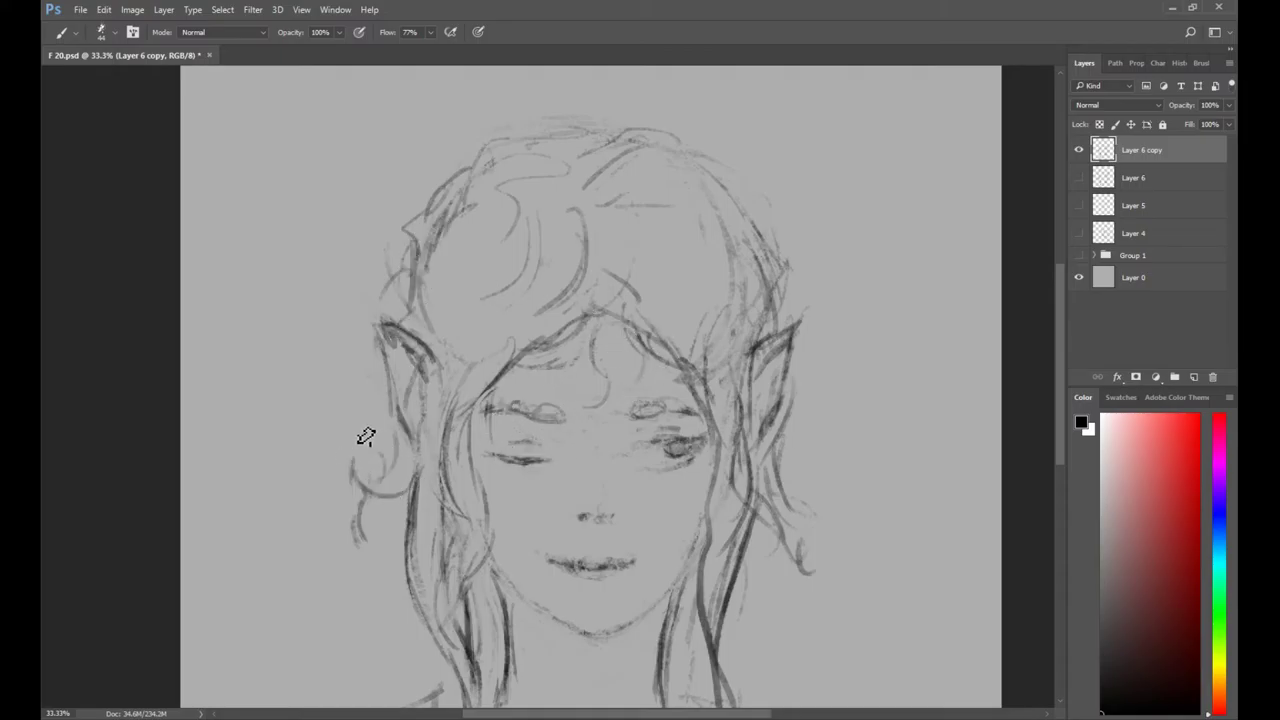
{"action": "mouse_move", "coordinate": [550, 510]}
{"action": "left_mouse_down"}
{"action": "mouse_move", "coordinate": [533, 416]}
{"action": "mouse_move", "coordinate": [503, 367]}
{"action": "left_mouse_up"}
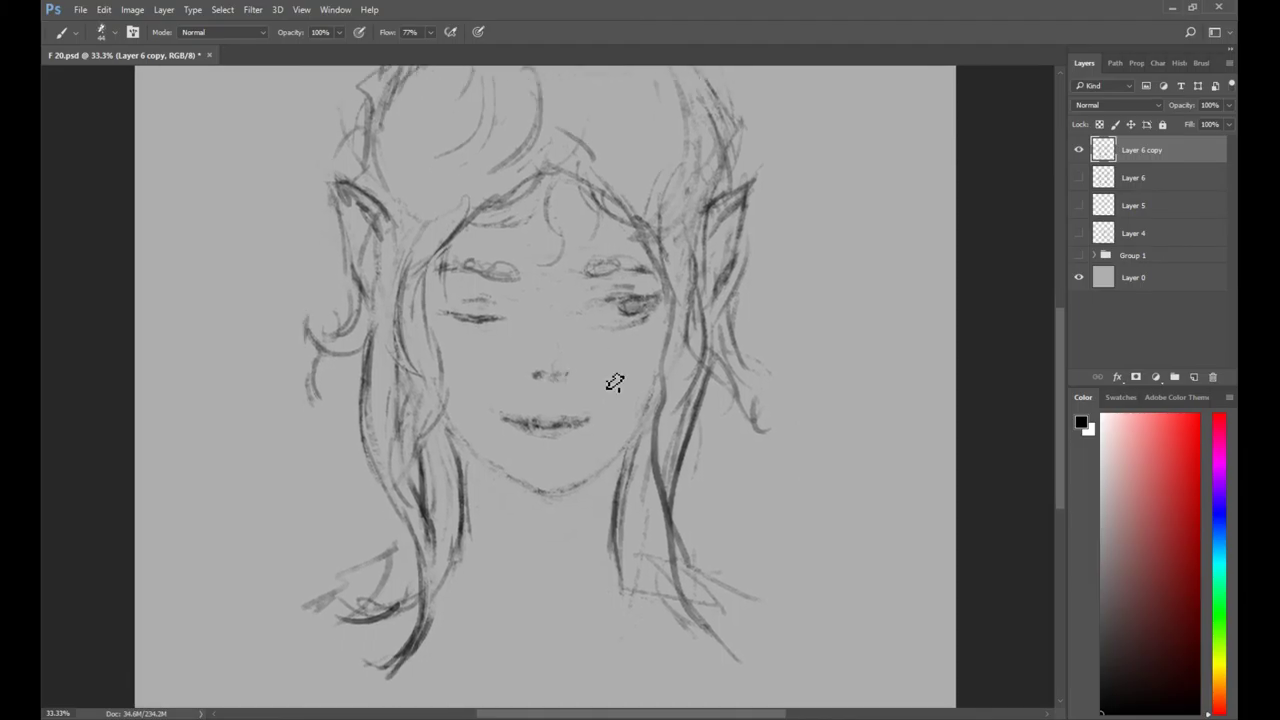
{"action": "left_click_drag", "start_coordinate": [665, 393], "coordinate": [676, 492]}
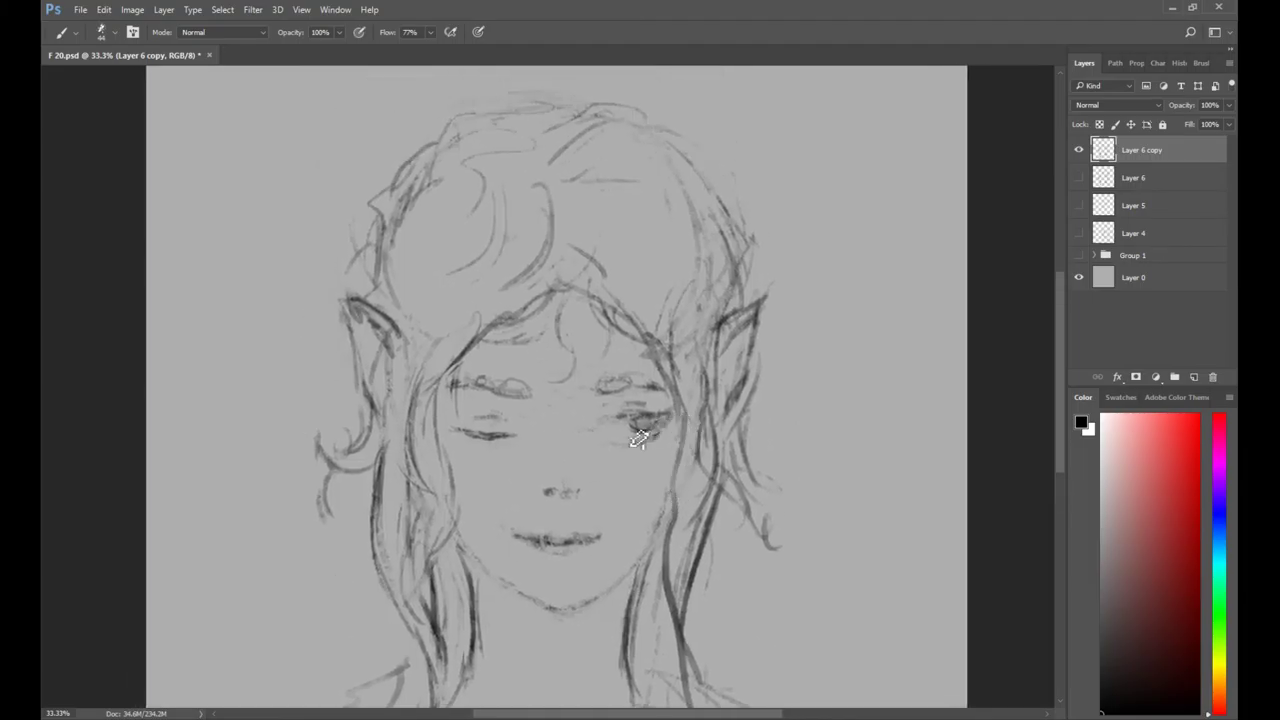
Rework the open eye with brush strokes along its lid and outer corner.
{"action": "left_click", "coordinate": [622, 431], "text": "ctrl"}
{"action": "left_click", "coordinate": [620, 414], "text": "ctrl"}
{"action": "mouse_move", "coordinate": [650, 393]}
{"action": "left_mouse_down"}
{"action": "mouse_move", "coordinate": [569, 421]}
{"action": "mouse_move", "coordinate": [627, 402]}
{"action": "left_mouse_up"}
{"action": "key", "text": "e"}
{"action": "key", "text": "b"}
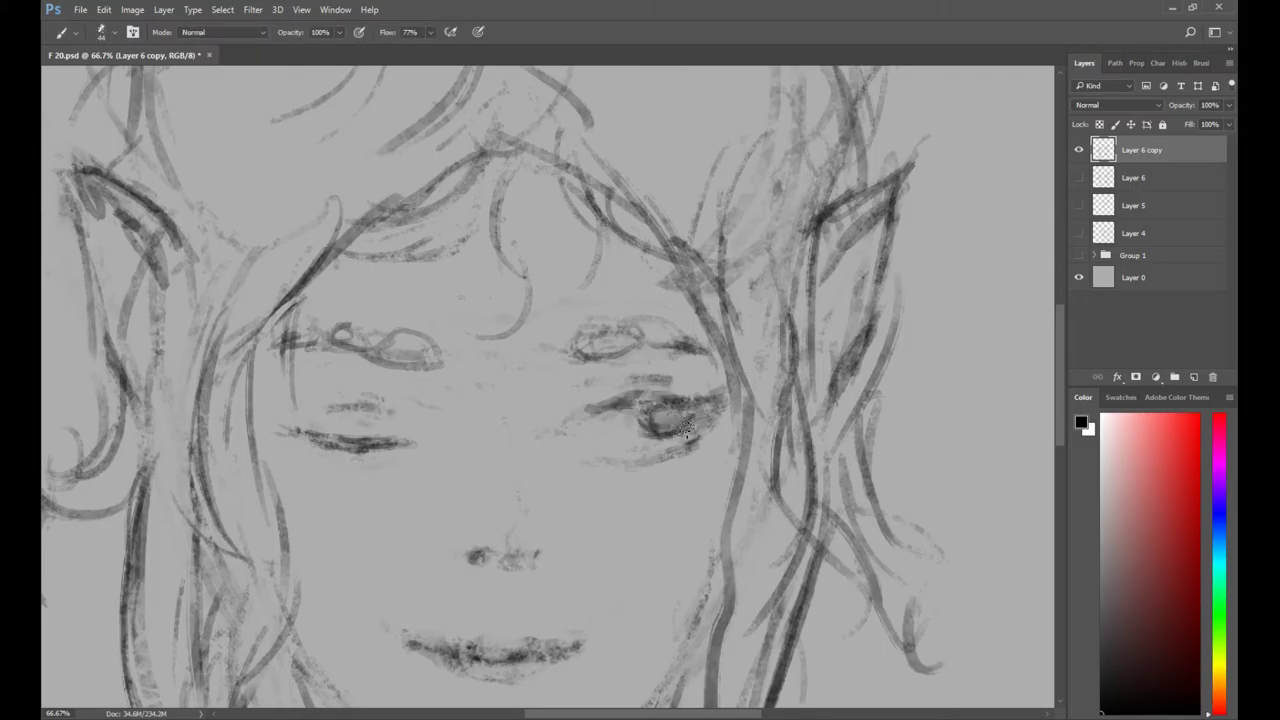
{"action": "left_click", "coordinate": [742, 402], "text": "alt"}
{"action": "left_click", "coordinate": [712, 442], "text": "alt"}
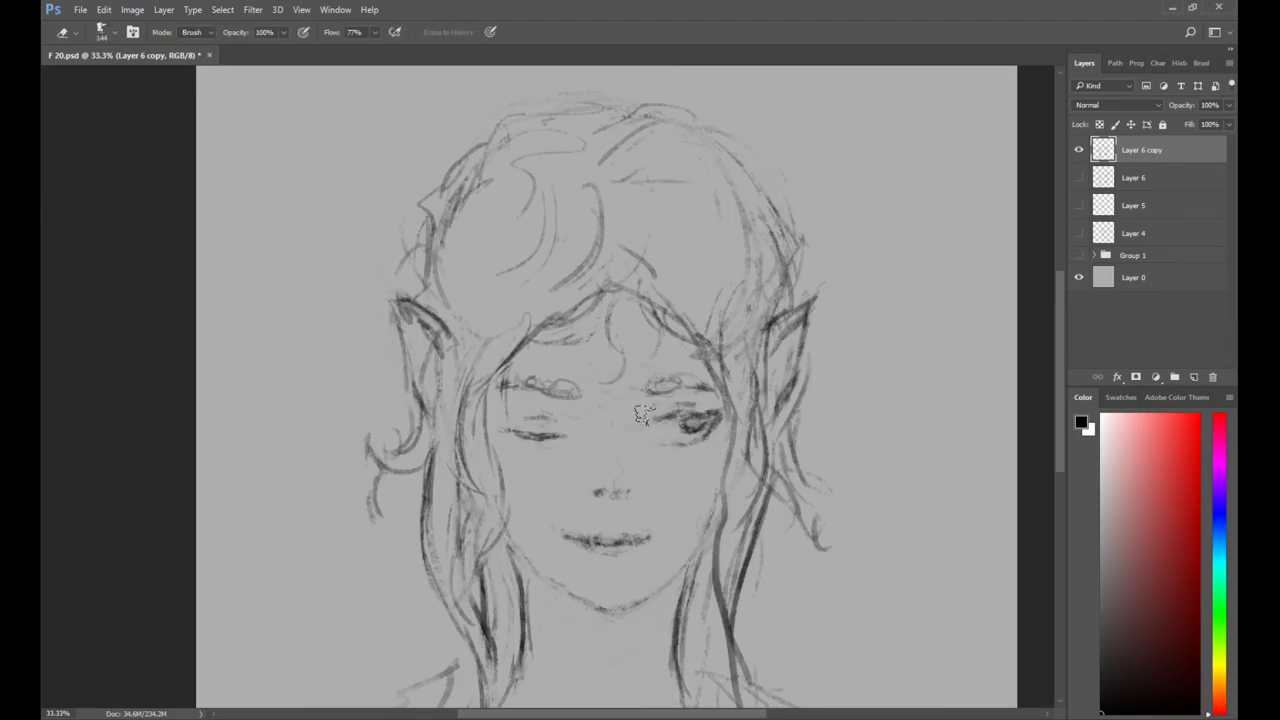
Lasso the closed eye with its eyebrow and adjust them using Free Transform.
{"action": "key", "text": "l"}
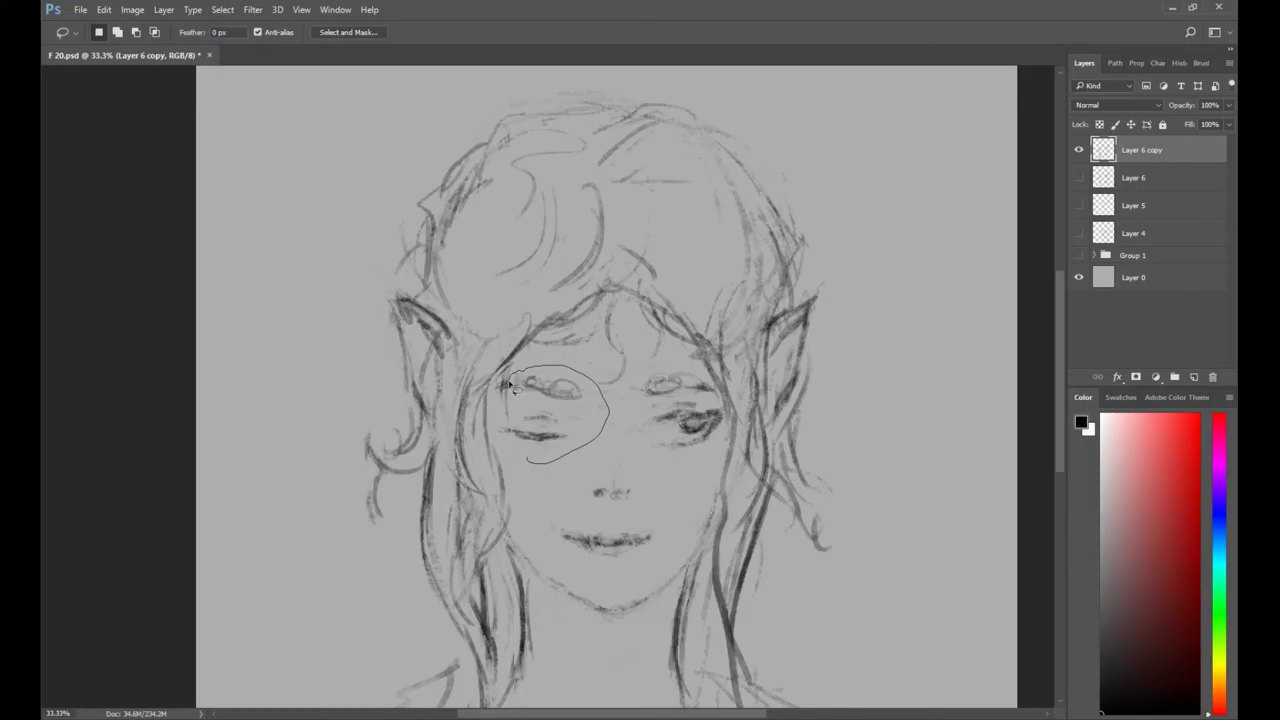
{"action": "left_click_drag", "start_coordinate": [512, 388], "coordinate": [511, 384]}
{"action": "key", "text": "ctrl+t"}
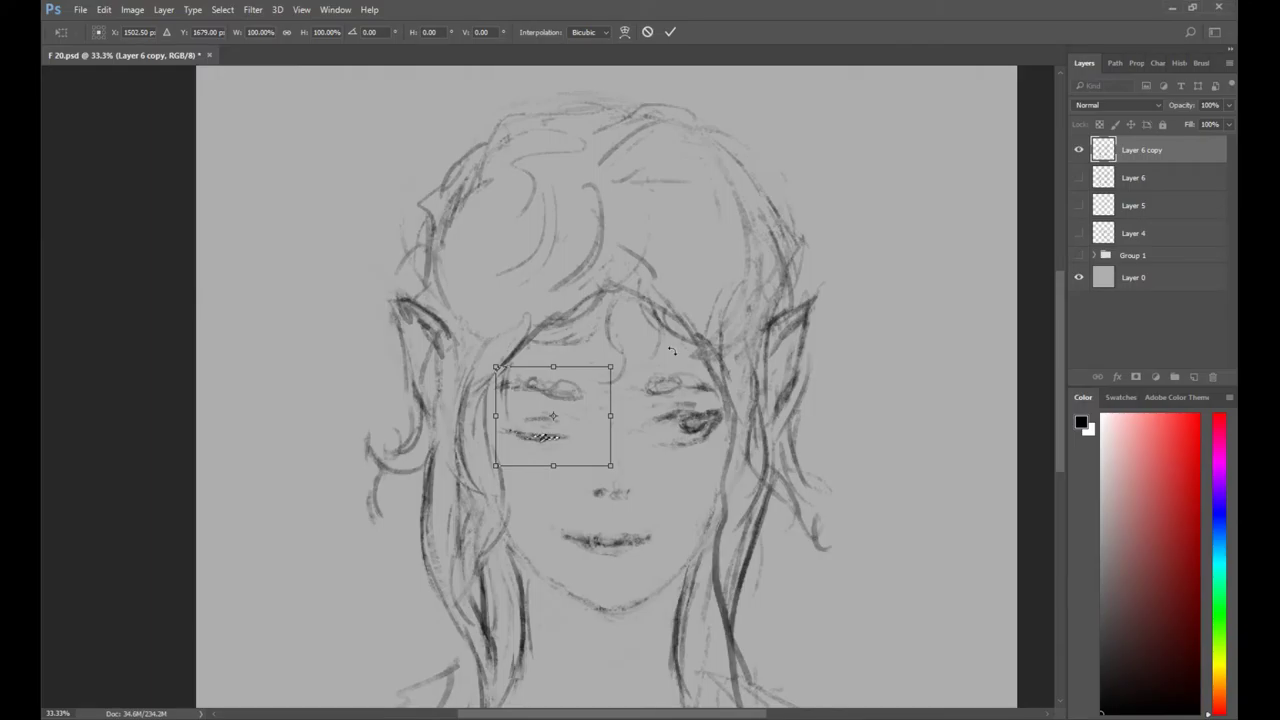
{"action": "key", "text": "Return"}
Lasso the open eye with its eyebrow, nudge them slightly left and down, and deselect.
{"action": "key", "text": "l"}
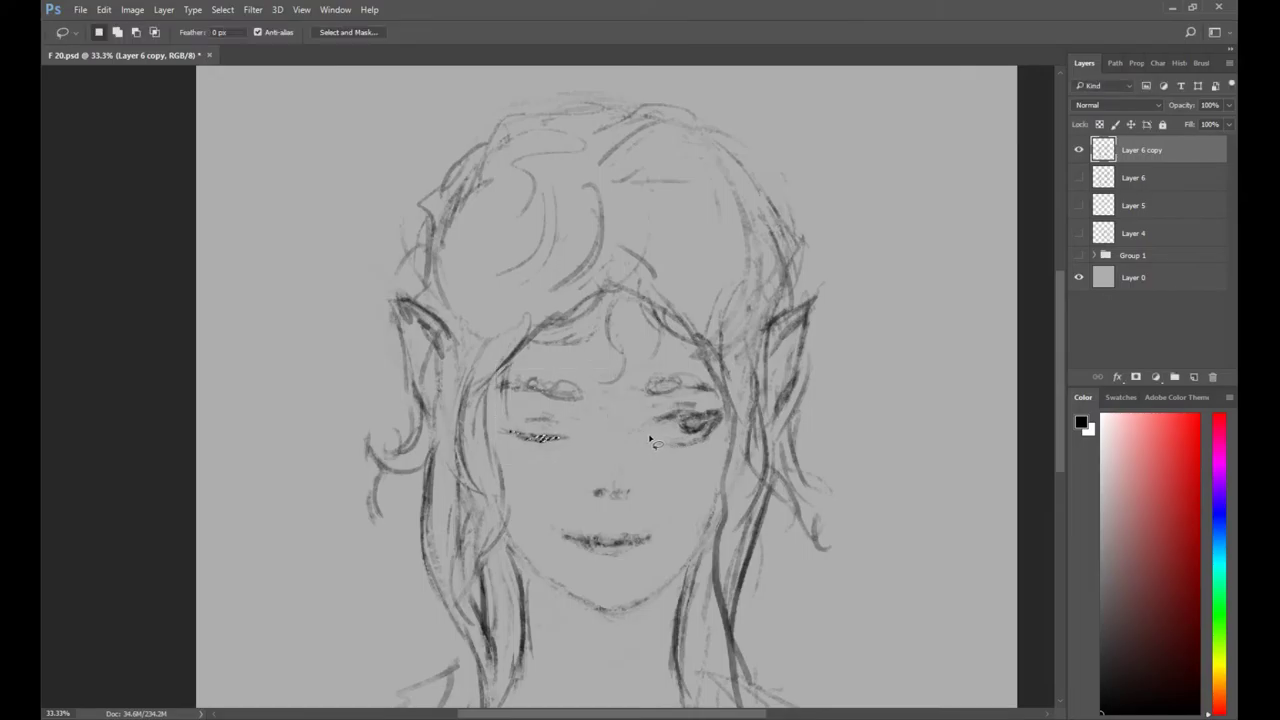
{"action": "mouse_move", "coordinate": [617, 424]}
{"action": "left_mouse_down"}
{"action": "mouse_move", "coordinate": [662, 476]}
{"action": "mouse_move", "coordinate": [729, 440]}
{"action": "left_mouse_up"}
{"action": "mouse_move", "coordinate": [714, 388]}
{"action": "left_mouse_down"}
{"action": "mouse_move", "coordinate": [690, 368]}
{"action": "mouse_move", "coordinate": [630, 385]}
{"action": "left_mouse_up"}
{"action": "key", "text": "ctrl+t"}
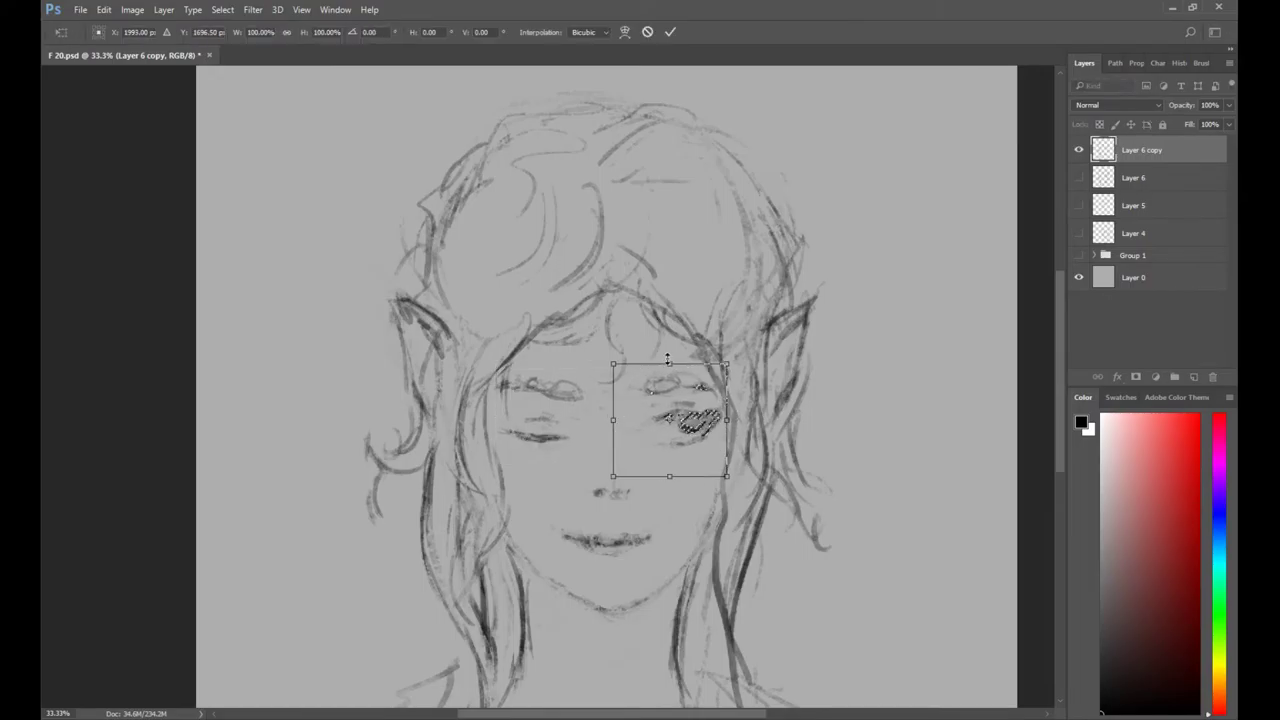
{"action": "key", "text": "Left"}
{"action": "key", "text": "Down"}
{"action": "key", "text": "Return"}
{"action": "key", "text": "ctrl+d"}
Check the whole head at 25% zoom and save the document.
{"action": "key", "text": "z"}
{"action": "left_click", "coordinate": [683, 374], "text": "alt"}
{"action": "key", "text": "l"}
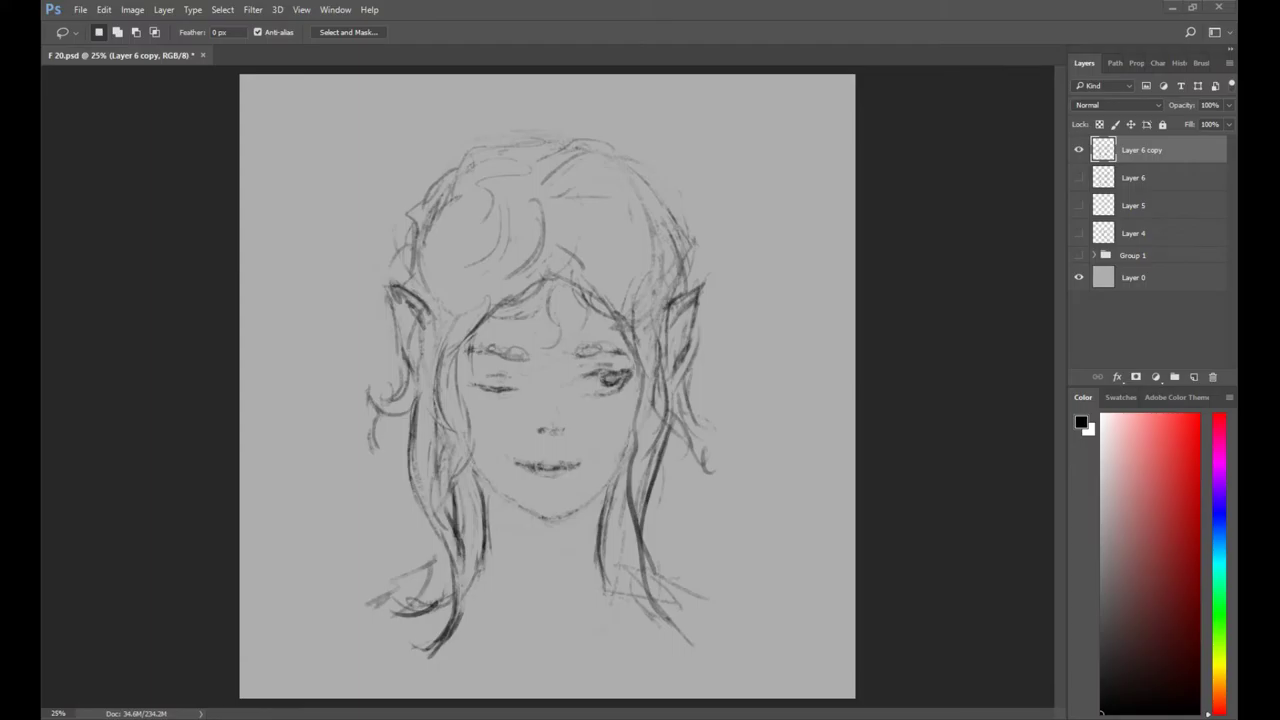
{"action": "key", "text": "z"}
{"action": "left_click", "coordinate": [512, 504]}
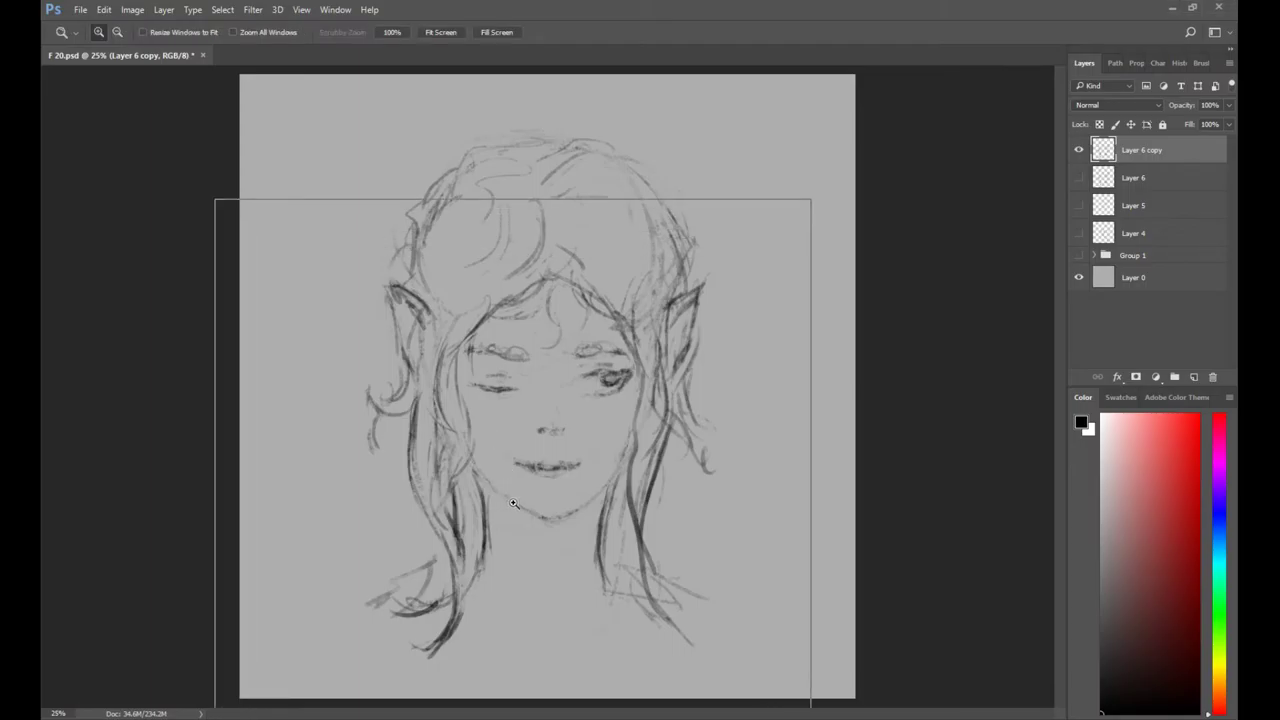
{"action": "key", "text": "ctrl+s"}
Add small brush strokes to the lids of the open eye and the closed eye.
{"action": "key", "text": "b"}
{"action": "left_click_drag", "start_coordinate": [641, 340], "coordinate": [648, 332]}
{"action": "key", "text": "e"}
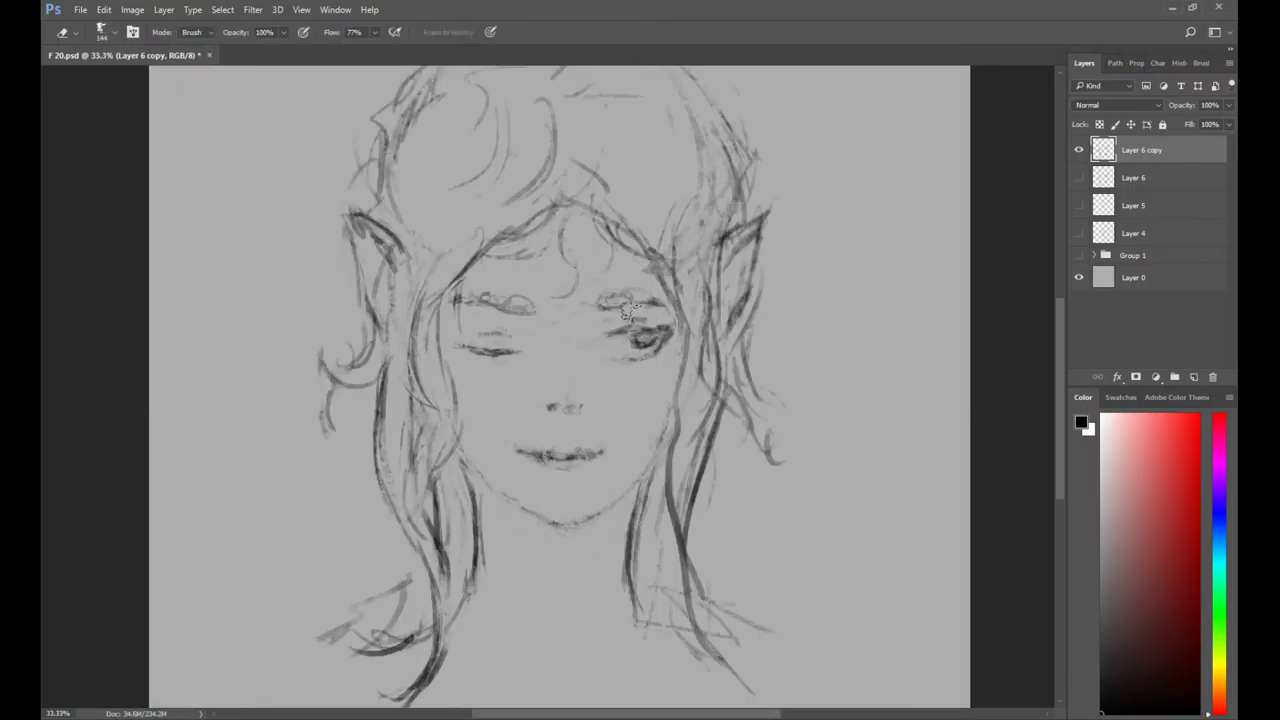
{"action": "key", "text": "b"}
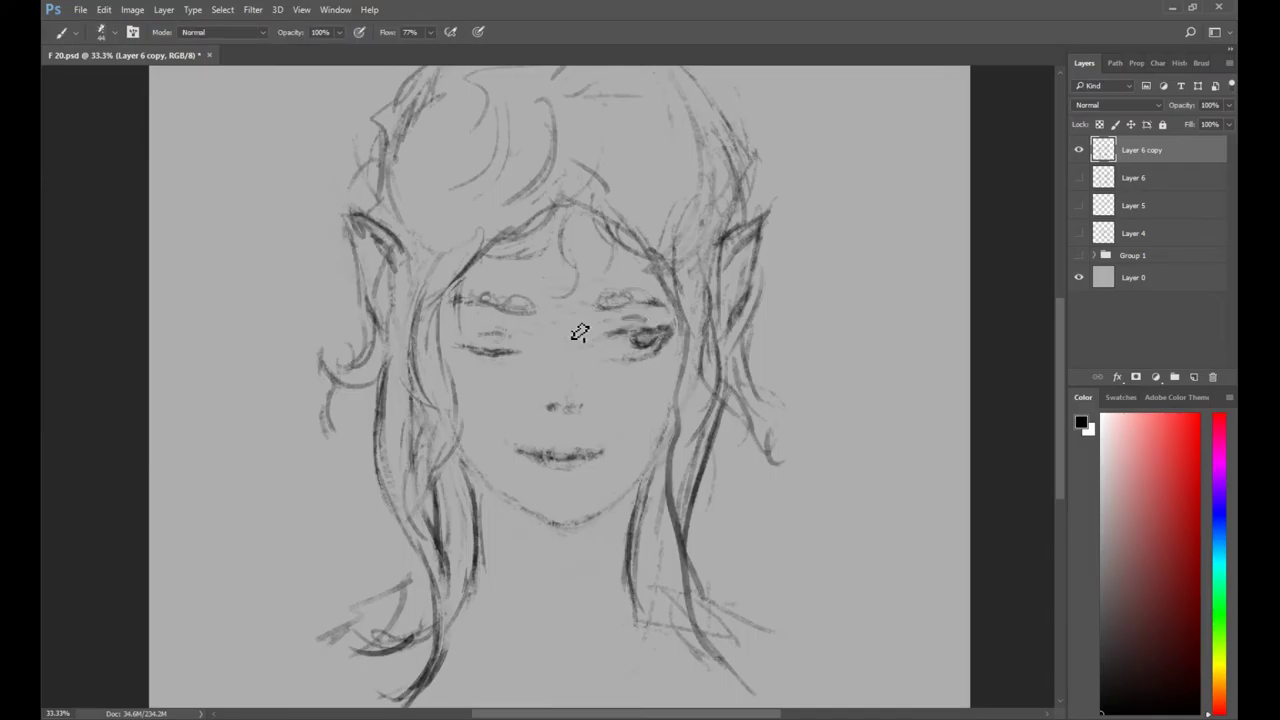
{"action": "left_click_drag", "start_coordinate": [484, 342], "coordinate": [502, 339]}
{"action": "key", "text": "z"}
{"action": "left_click", "coordinate": [532, 347], "text": "alt"}
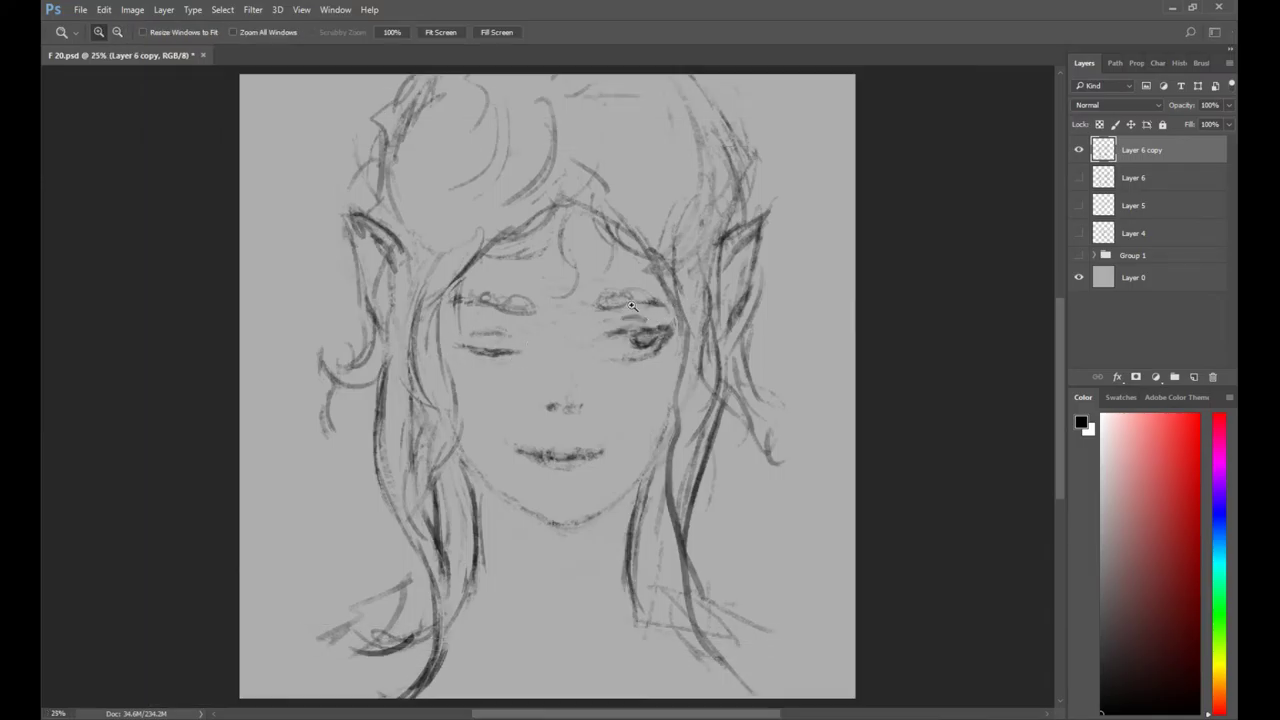
{"action": "key", "text": "b"}
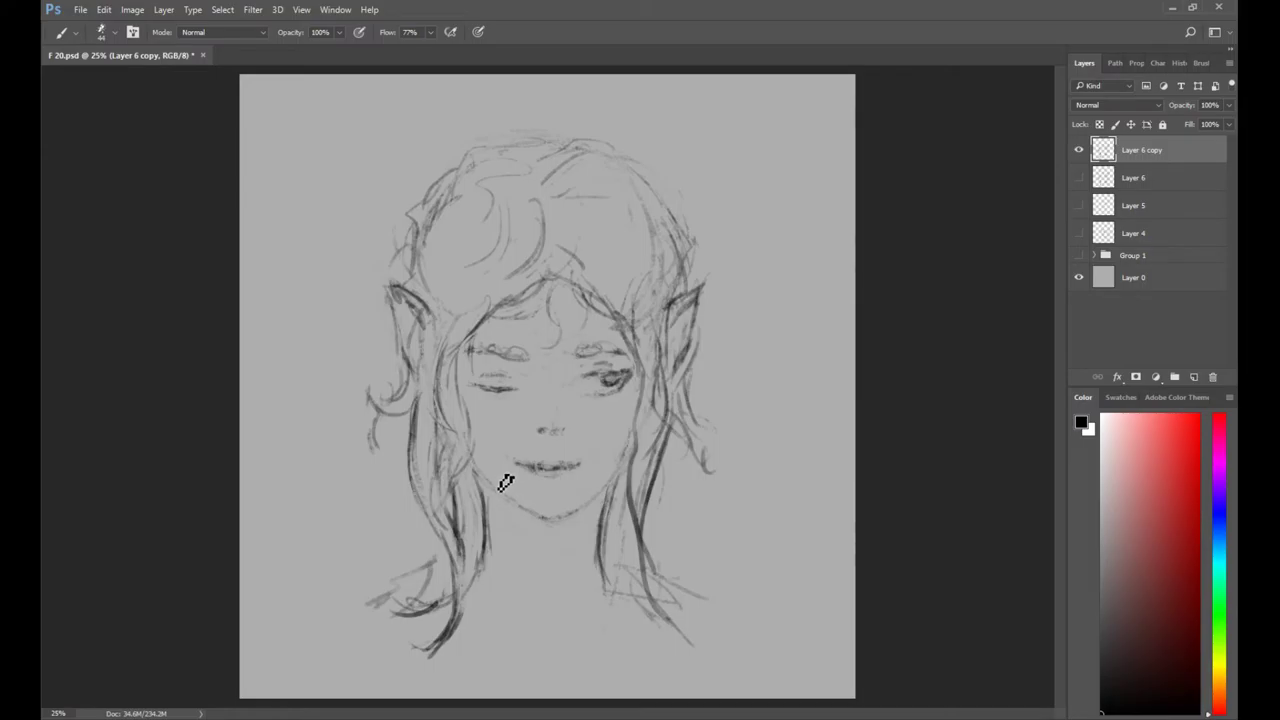
Lasso the crown of hair above the forehead, move it down and scale it slightly smaller.
{"action": "key", "text": "e"}
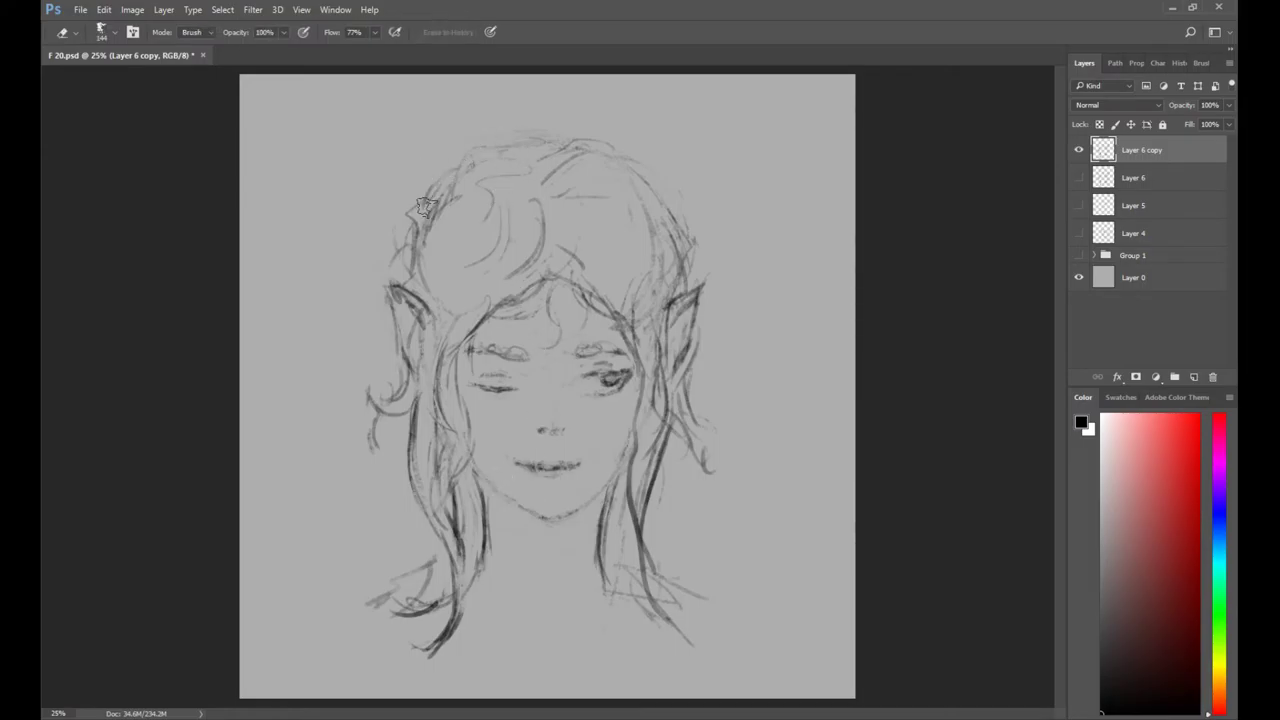
{"action": "key", "text": "l"}
{"action": "mouse_move", "coordinate": [388, 244]}
{"action": "left_mouse_down"}
{"action": "mouse_move", "coordinate": [432, 297]}
{"action": "mouse_move", "coordinate": [604, 247]}
{"action": "mouse_move", "coordinate": [647, 278]}
{"action": "mouse_move", "coordinate": [704, 273]}
{"action": "mouse_move", "coordinate": [583, 116]}
{"action": "mouse_move", "coordinate": [385, 222]}
{"action": "left_mouse_up"}
{"action": "mouse_move", "coordinate": [552, 240]}
{"action": "left_mouse_down"}
{"action": "mouse_move", "coordinate": [504, 254]}
{"action": "mouse_move", "coordinate": [528, 293]}
{"action": "left_mouse_up"}
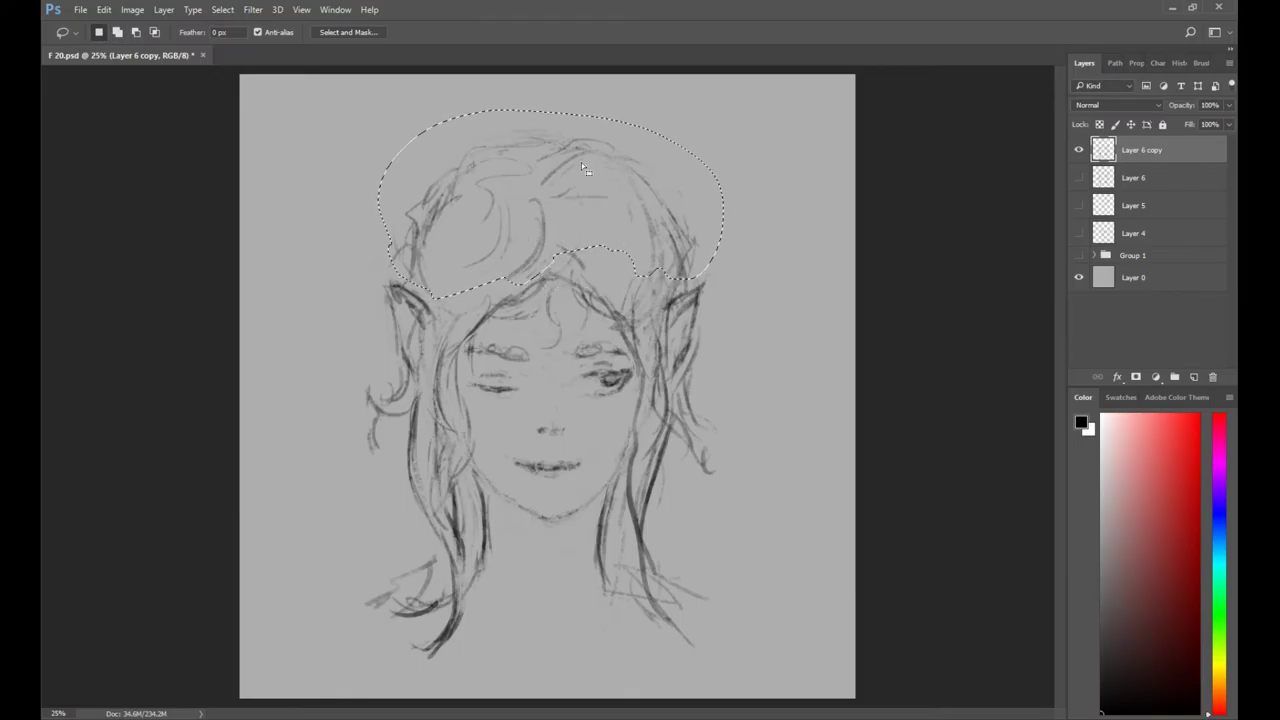
{"action": "key", "text": "ctrl+t"}
{"action": "key", "text": "Down"}
{"action": "key", "text": "Down"}
{"action": "key", "text": "Down"}
{"action": "key", "text": "Down"}
{"action": "key", "text": "Down"}
{"action": "key", "text": "Down"}
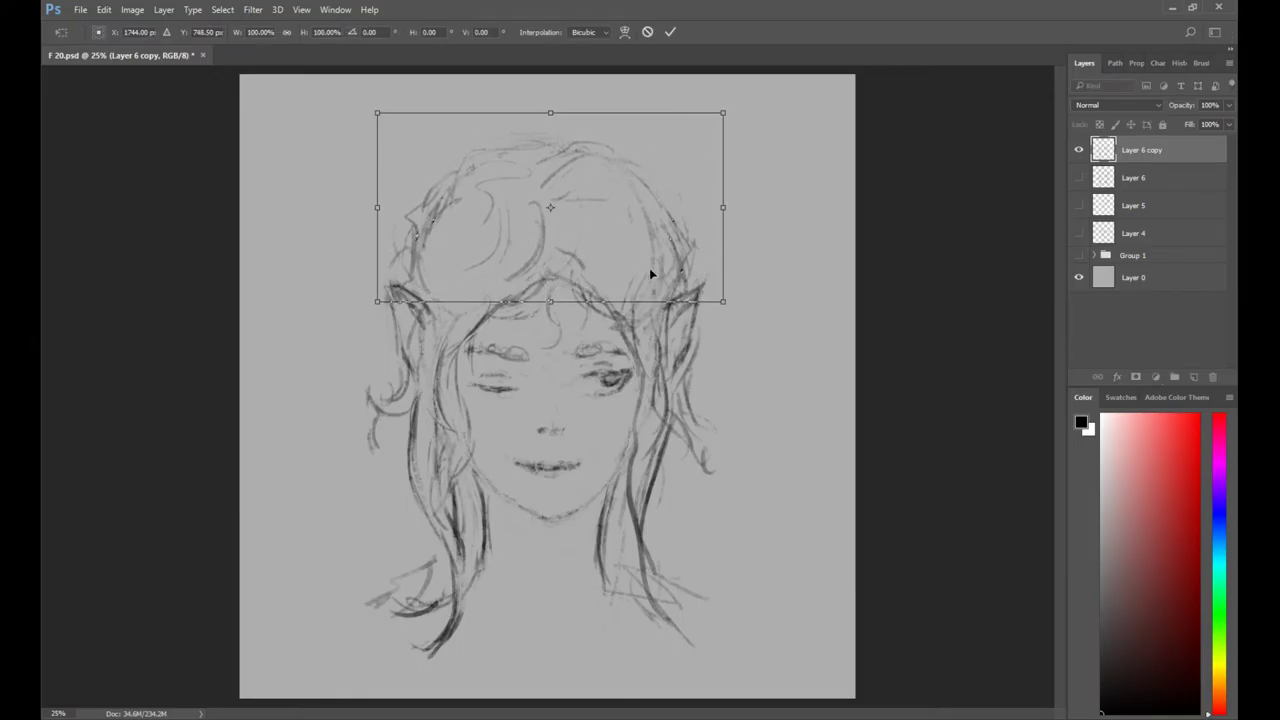
{"action": "left_click_drag", "start_coordinate": [721, 207], "coordinate": [659, 215]}
{"action": "key", "text": "Return"}
Nudge the selected crown of hair to the left and briefly compare it with the original Layer 6.
{"action": "key", "text": "ctrl+t"}
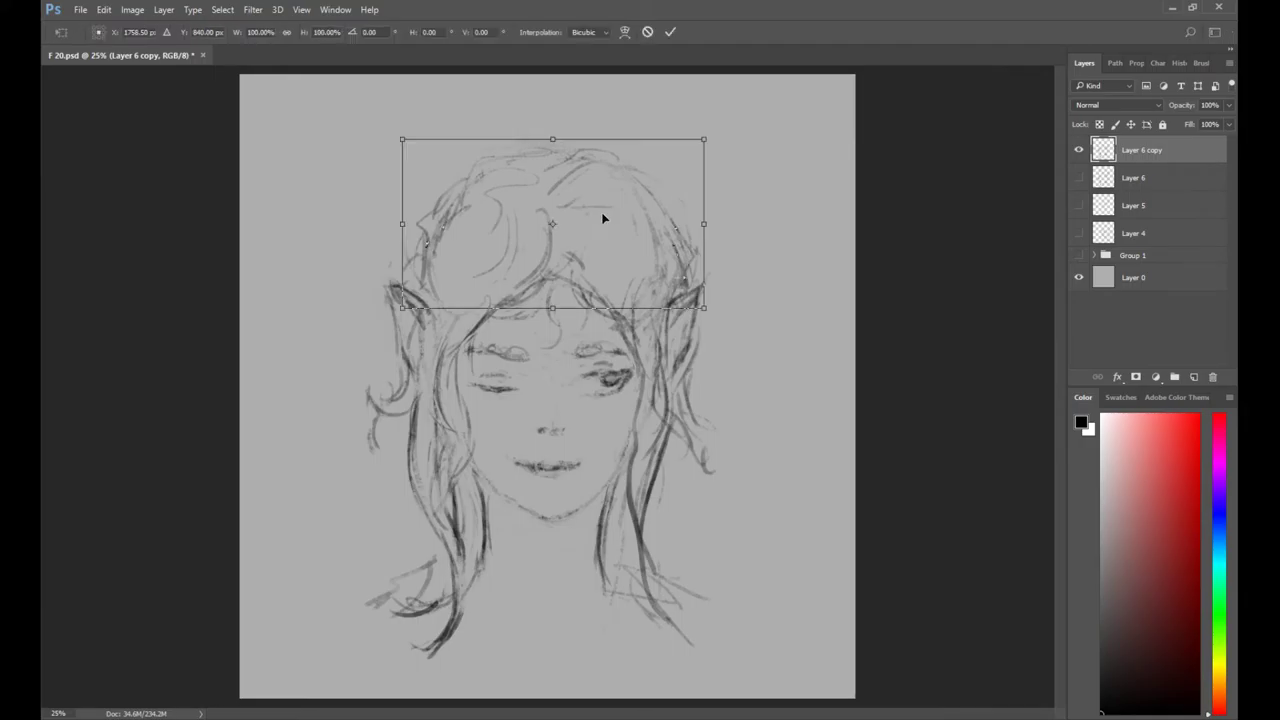
{"action": "key", "text": "Left"}
{"action": "key", "text": "Left"}
{"action": "key", "text": "Left"}
{"action": "key", "text": "Left"}
{"action": "key", "text": "Left"}
{"action": "key", "text": "Left"}
{"action": "key", "text": "Left"}
{"action": "key", "text": "Left"}
{"action": "key", "text": "Left"}
{"action": "key", "text": "Left"}
{"action": "key", "text": "Left"}
{"action": "key", "text": "Left"}
{"action": "key", "text": "Left"}
{"action": "key", "text": "Left"}
{"action": "key", "text": "Left"}
{"action": "key", "text": "Left"}
{"action": "key", "text": "Left"}
{"action": "key", "text": "Left"}
{"action": "key", "text": "Return"}
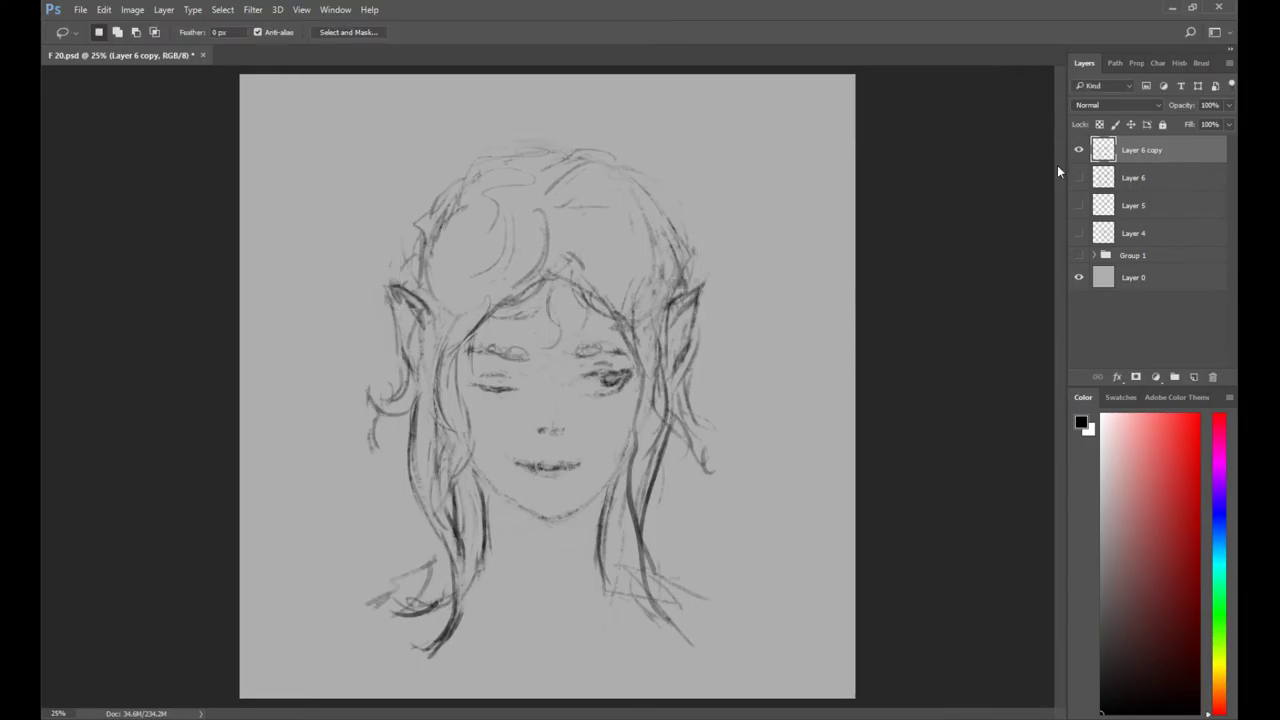
{"action": "left_click", "coordinate": [1080, 178]}
{"action": "left_click", "coordinate": [1082, 179]}
Thin out the left side of the jawline and redraw the contour around the chin.
{"action": "key", "text": "e"}
{"action": "scroll", "coordinate": [491, 477], "scroll_direction": "up", "scroll_amount": 2}
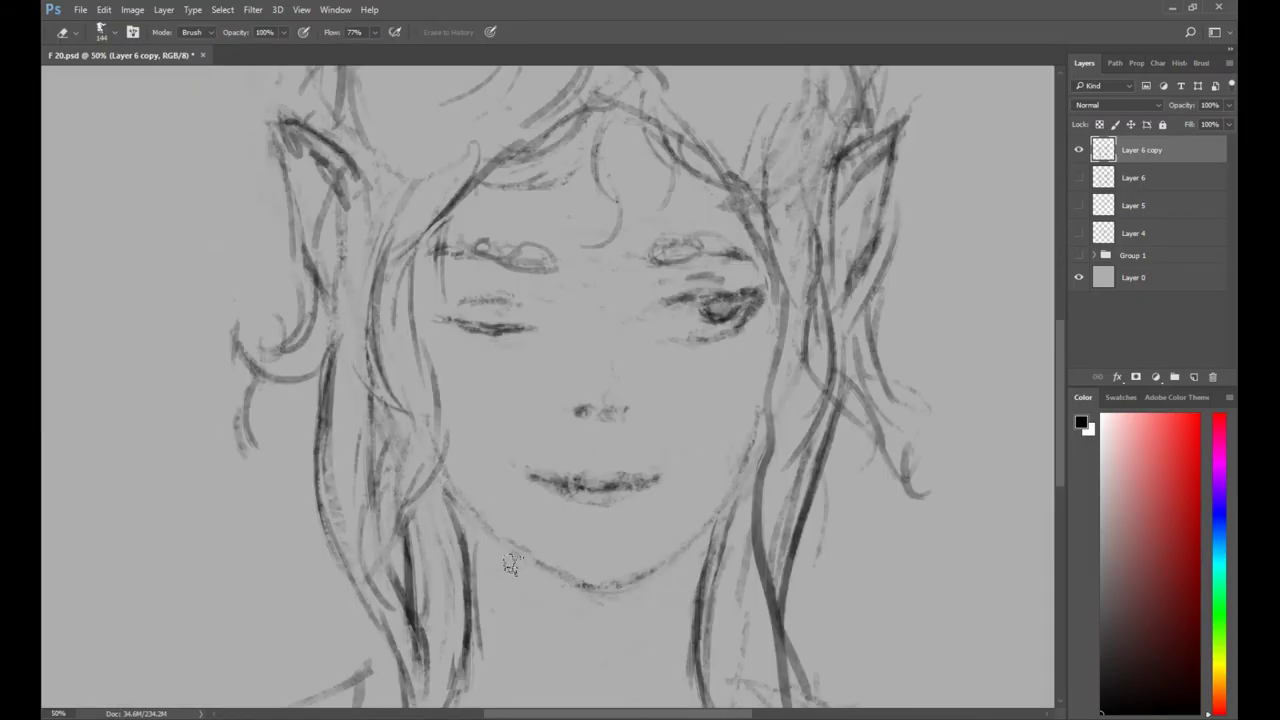
{"action": "key", "text": "b"}
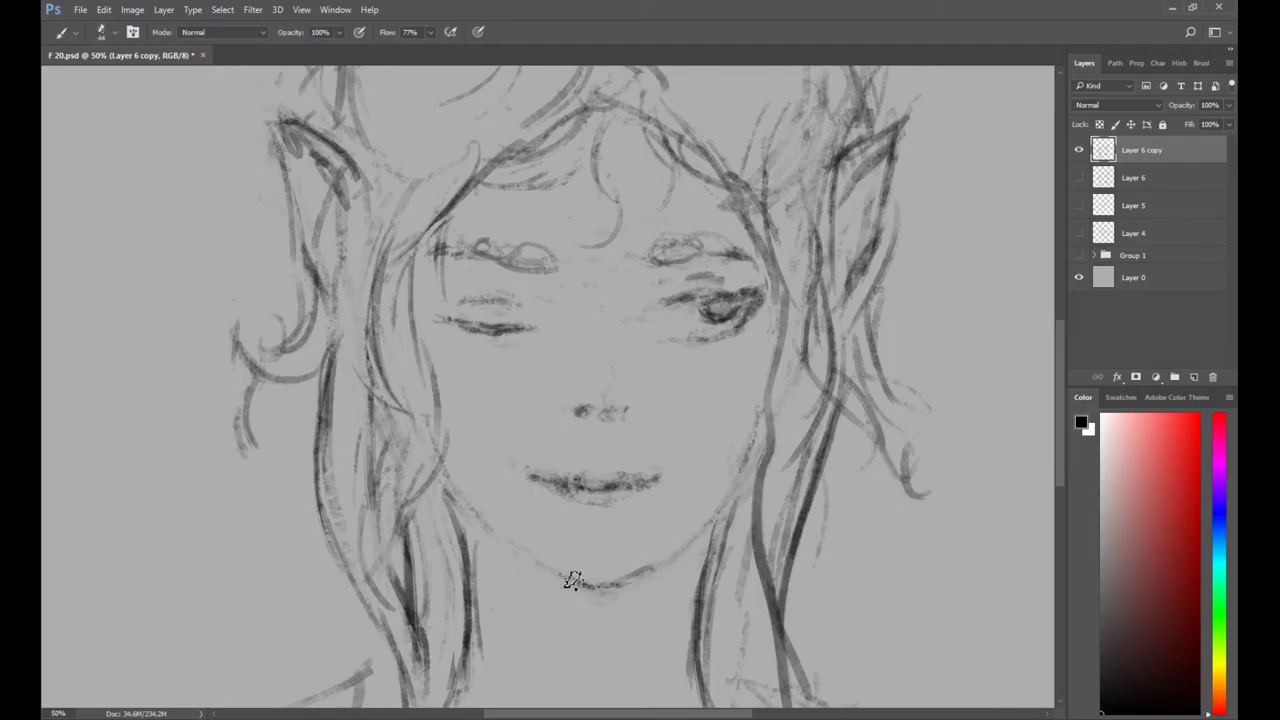
{"action": "key", "text": "z"}
{"action": "left_click", "coordinate": [601, 522]}
{"action": "key", "text": "b"}
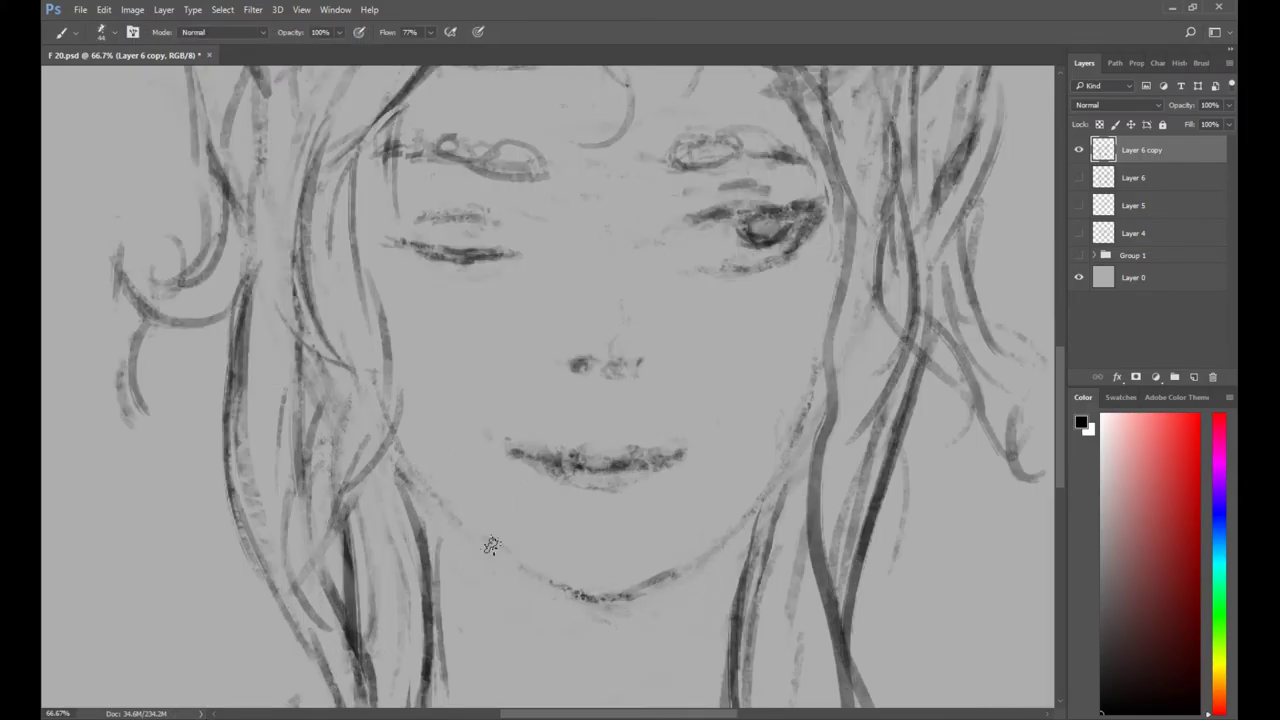
{"action": "mouse_move", "coordinate": [480, 538]}
{"action": "left_mouse_down"}
{"action": "mouse_move", "coordinate": [572, 591]}
{"action": "mouse_move", "coordinate": [697, 546]}
{"action": "left_mouse_up"}
{"action": "key", "text": "e"}
Compare Layer 6 copy with the original Layer 6 by toggling their visibility, leaving only the copy shown.
{"action": "key", "text": "z"}
{"action": "left_click", "coordinate": [500, 520], "text": "alt"}
{"action": "left_click", "coordinate": [575, 549], "text": "alt"}
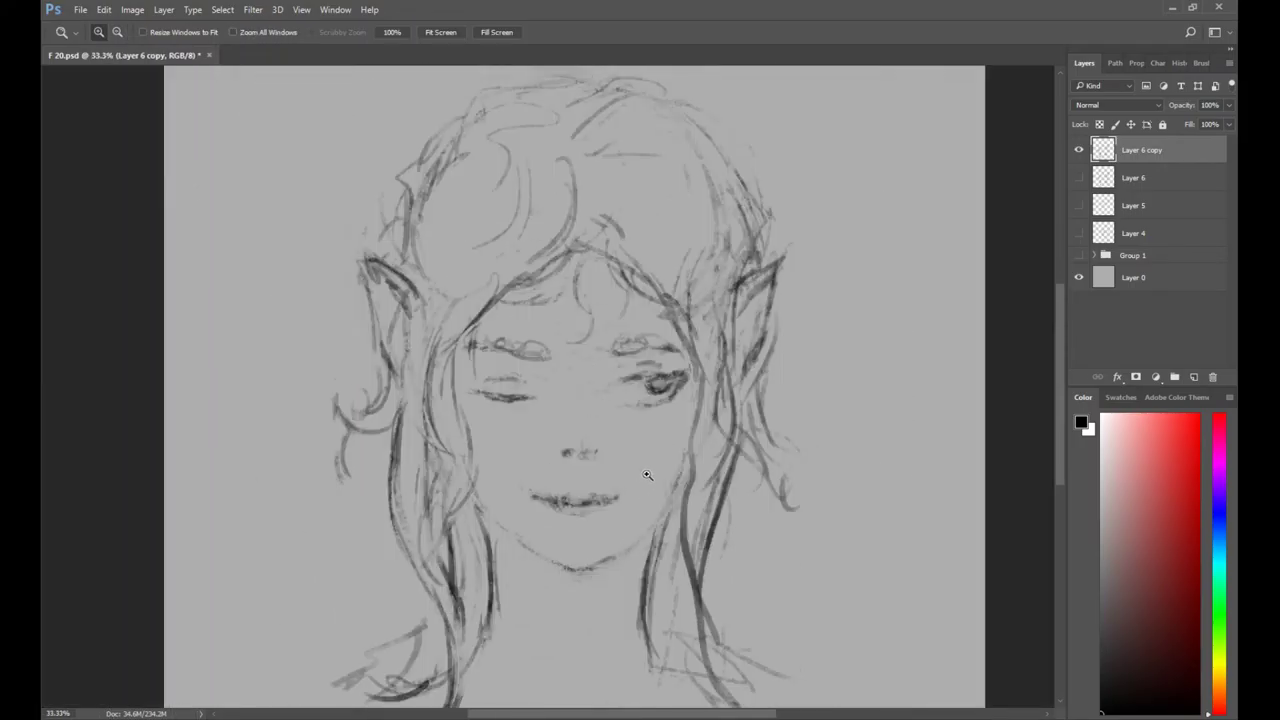
{"action": "key", "text": "b"}
{"action": "key", "text": "z"}
{"action": "left_click", "coordinate": [1077, 178]}
{"action": "left_click", "coordinate": [1079, 150]}
{"action": "left_click", "coordinate": [1079, 151]}
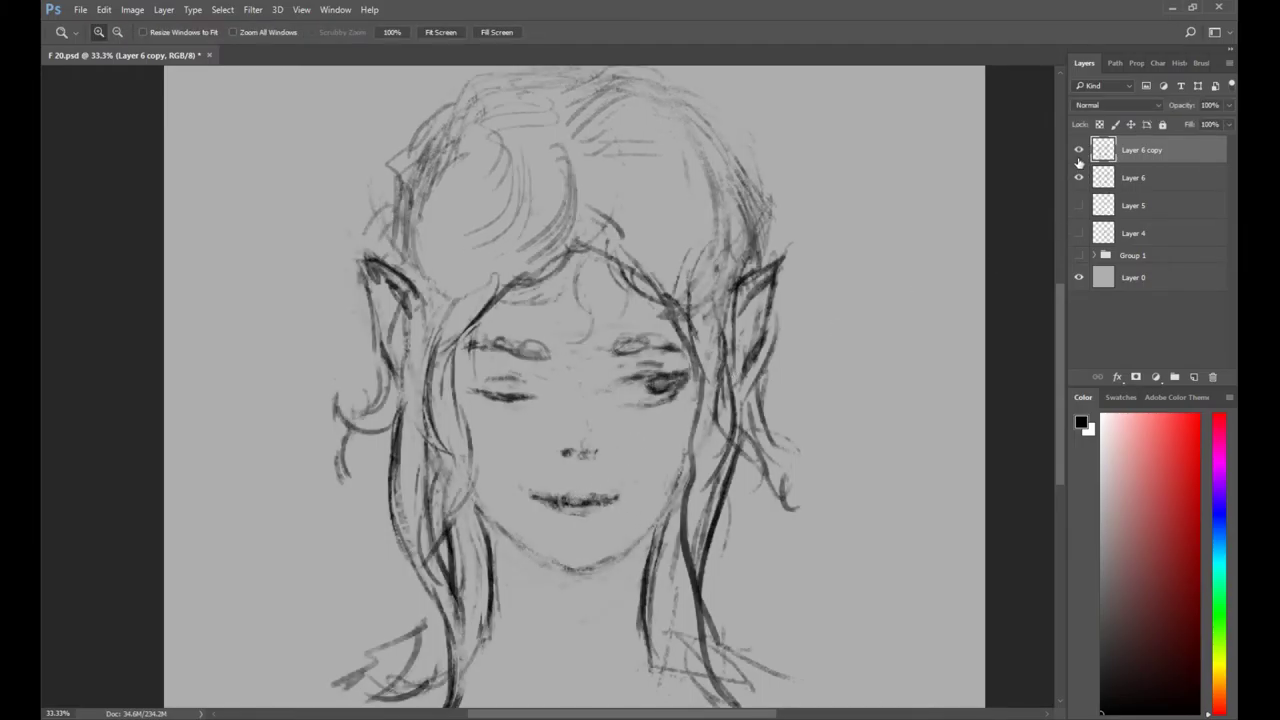
{"action": "left_click", "coordinate": [1077, 178]}
{"action": "left_click", "coordinate": [1077, 178]}
{"action": "left_click", "coordinate": [1079, 150]}
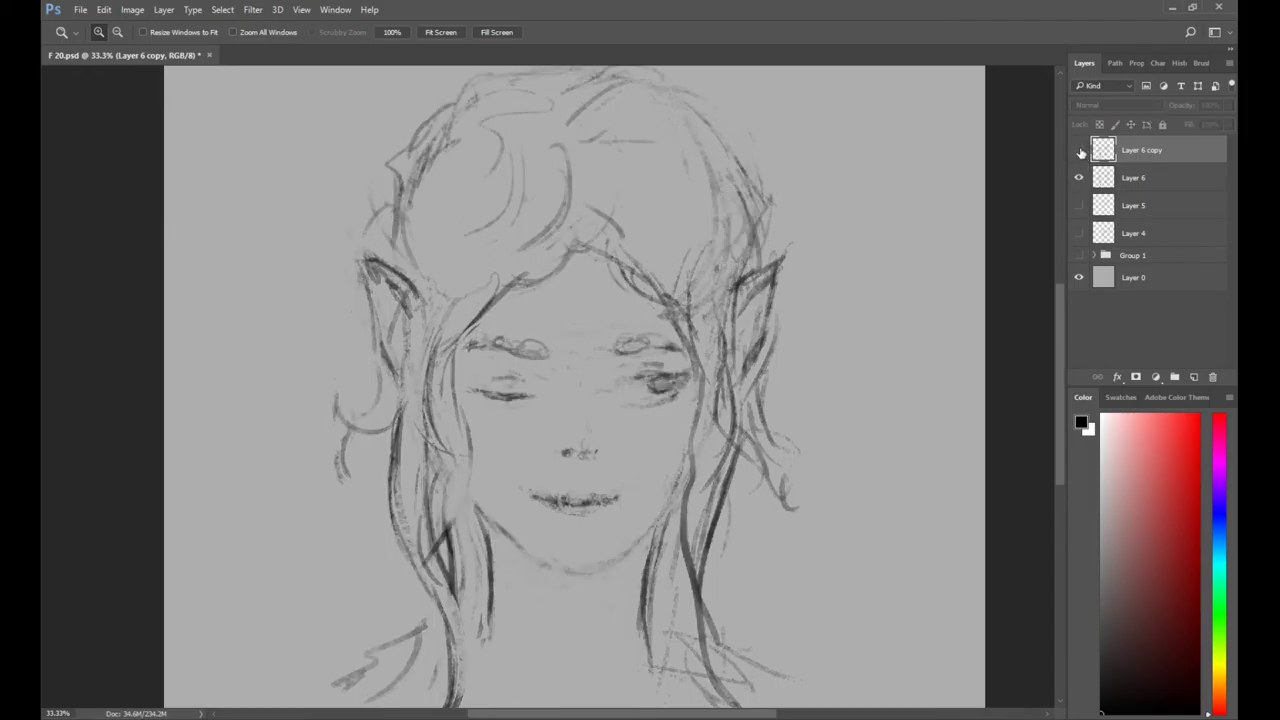
{"action": "left_click", "coordinate": [1079, 151]}
{"action": "left_click", "coordinate": [1077, 178]}
Lasso the mouth and warp its left side slightly upward and inward.
{"action": "key", "text": "e"}
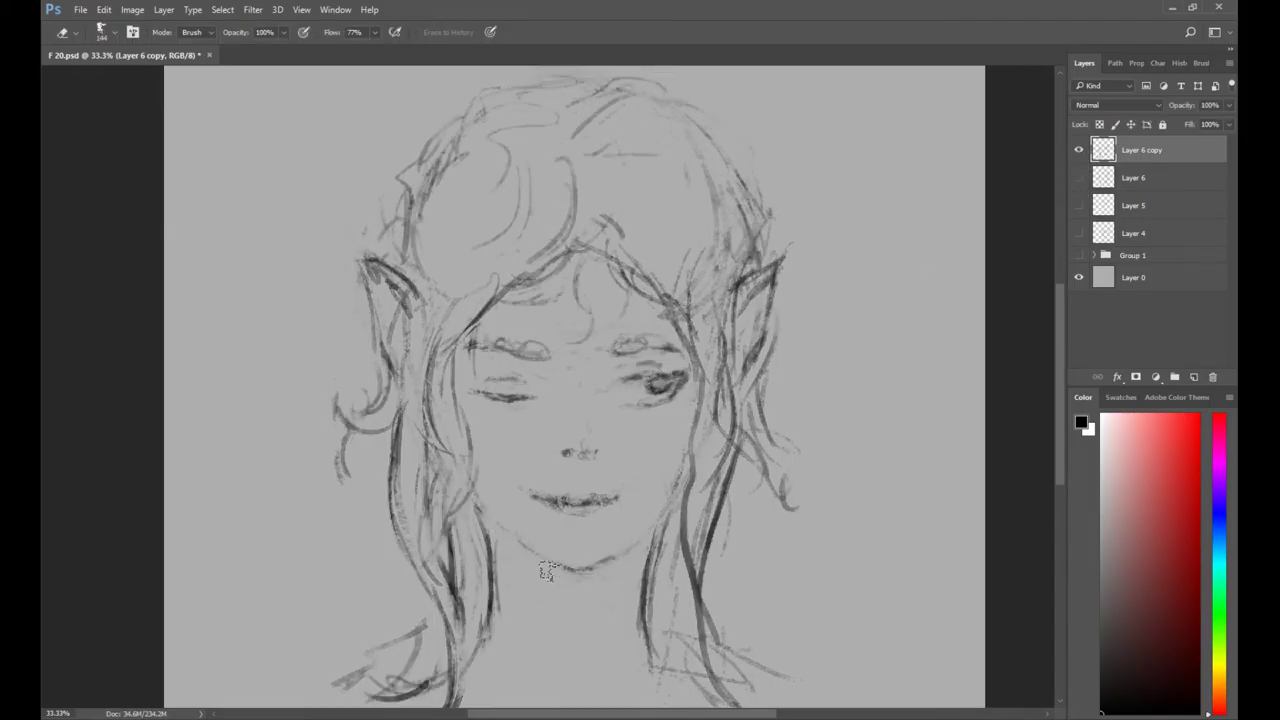
{"action": "key", "text": "b"}
{"action": "key", "text": "z"}
{"action": "left_click", "coordinate": [560, 525]}
{"action": "key", "text": "l"}
{"action": "mouse_move", "coordinate": [491, 445]}
{"action": "left_mouse_down"}
{"action": "mouse_move", "coordinate": [657, 525]}
{"action": "mouse_move", "coordinate": [493, 447]}
{"action": "left_mouse_up"}
{"action": "key", "text": "ctrl+t"}
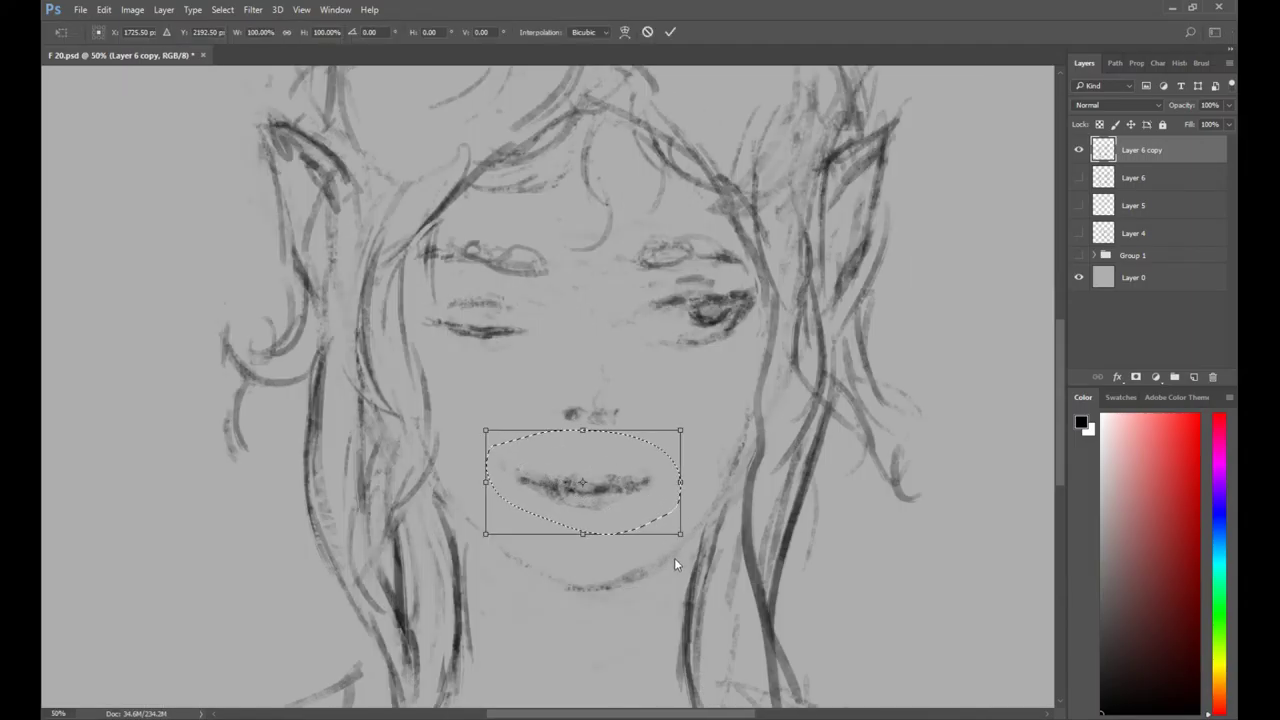
{"action": "left_click", "coordinate": [624, 32]}
{"action": "left_click_drag", "start_coordinate": [486, 430], "coordinate": [500, 418]}
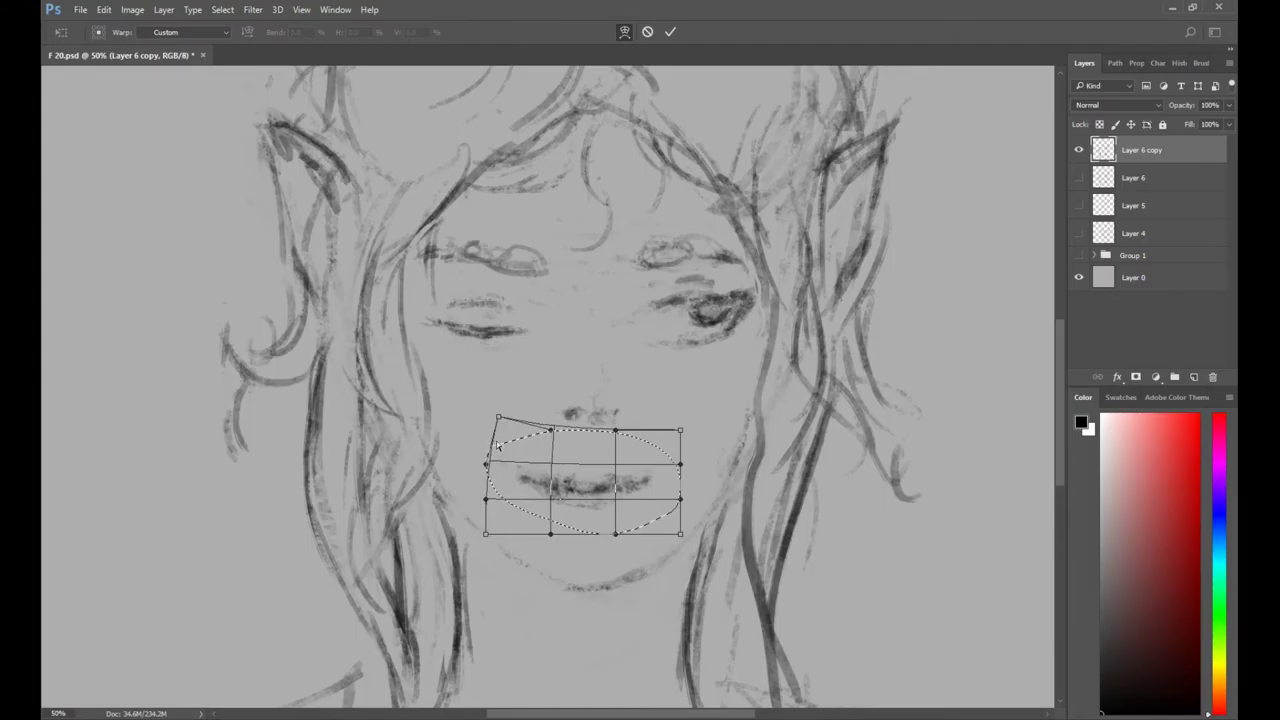
{"action": "left_click_drag", "start_coordinate": [487, 464], "coordinate": [566, 447]}
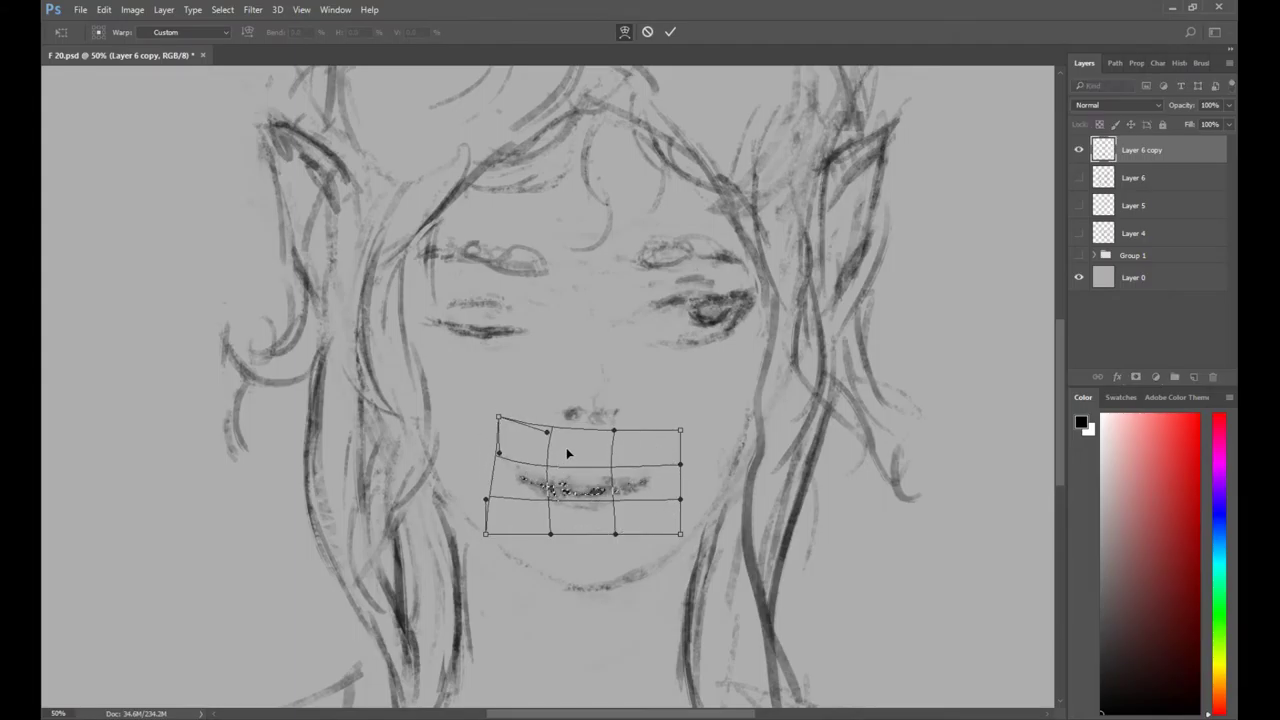
{"action": "key", "text": "Return"}
Move the selected mouth slightly up and to the right, and add a short stroke between nose and upper lip.
{"action": "key", "text": "ctrl+t"}
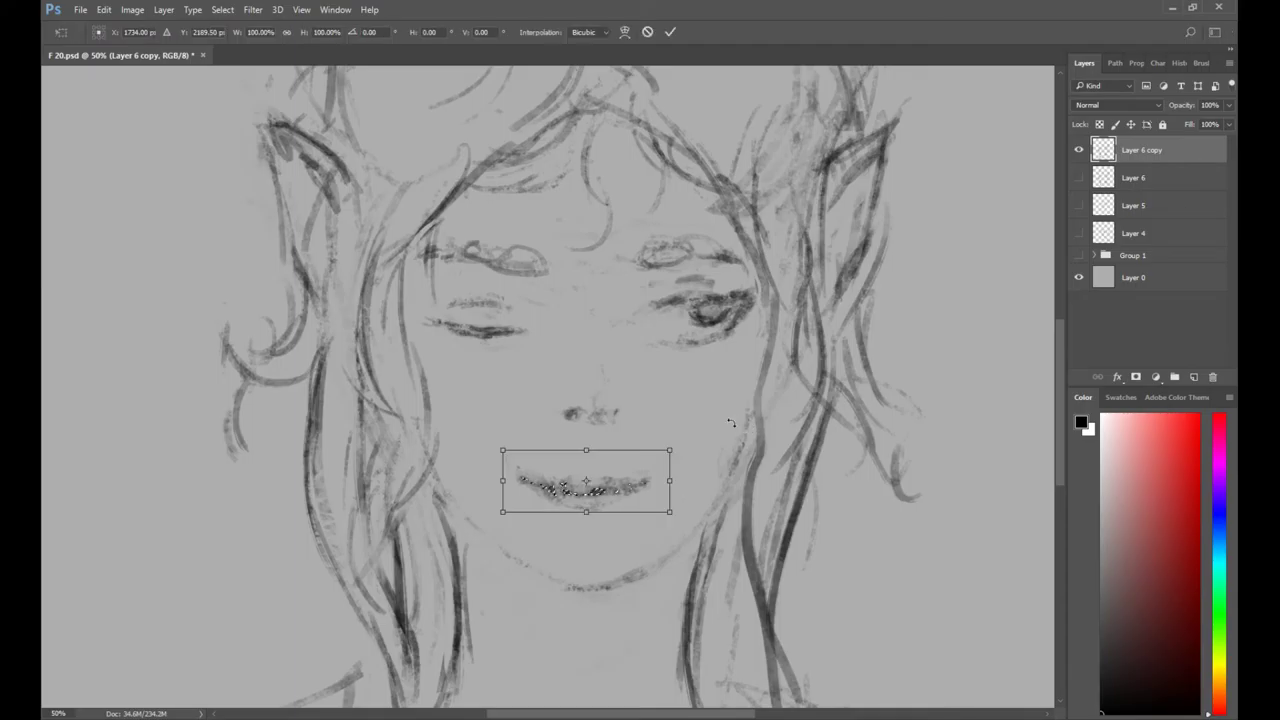
{"action": "left_click_drag", "start_coordinate": [604, 483], "coordinate": [610, 480]}
{"action": "key", "text": "Return"}
{"action": "key", "text": "b"}
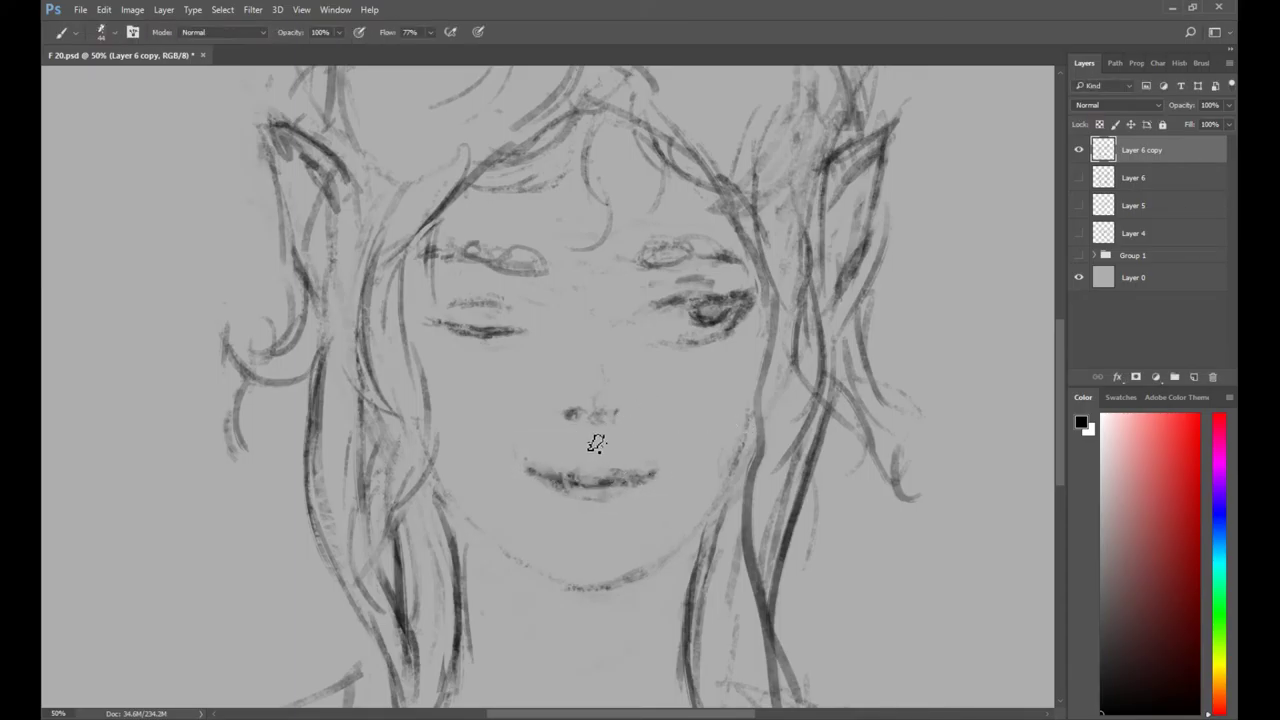
{"action": "left_click_drag", "start_coordinate": [593, 436], "coordinate": [593, 448]}
{"action": "key", "text": "e"}
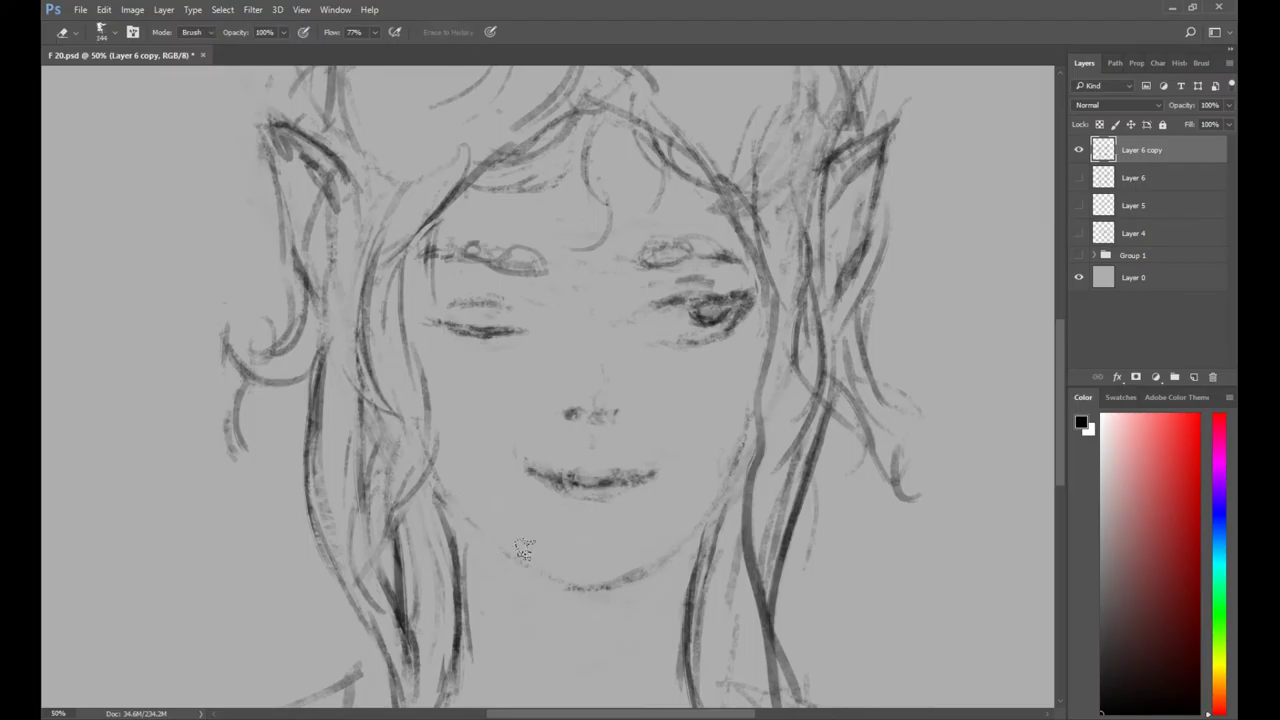
Lasso the chin, skew its lower edge slightly to the left and shift it slightly up.
{"action": "key", "text": "l"}
{"action": "mouse_move", "coordinate": [471, 506]}
{"action": "left_mouse_down"}
{"action": "mouse_move", "coordinate": [651, 609]}
{"action": "mouse_move", "coordinate": [712, 510]}
{"action": "mouse_move", "coordinate": [535, 503]}
{"action": "left_mouse_up"}
{"action": "key", "text": "ctrl+t"}
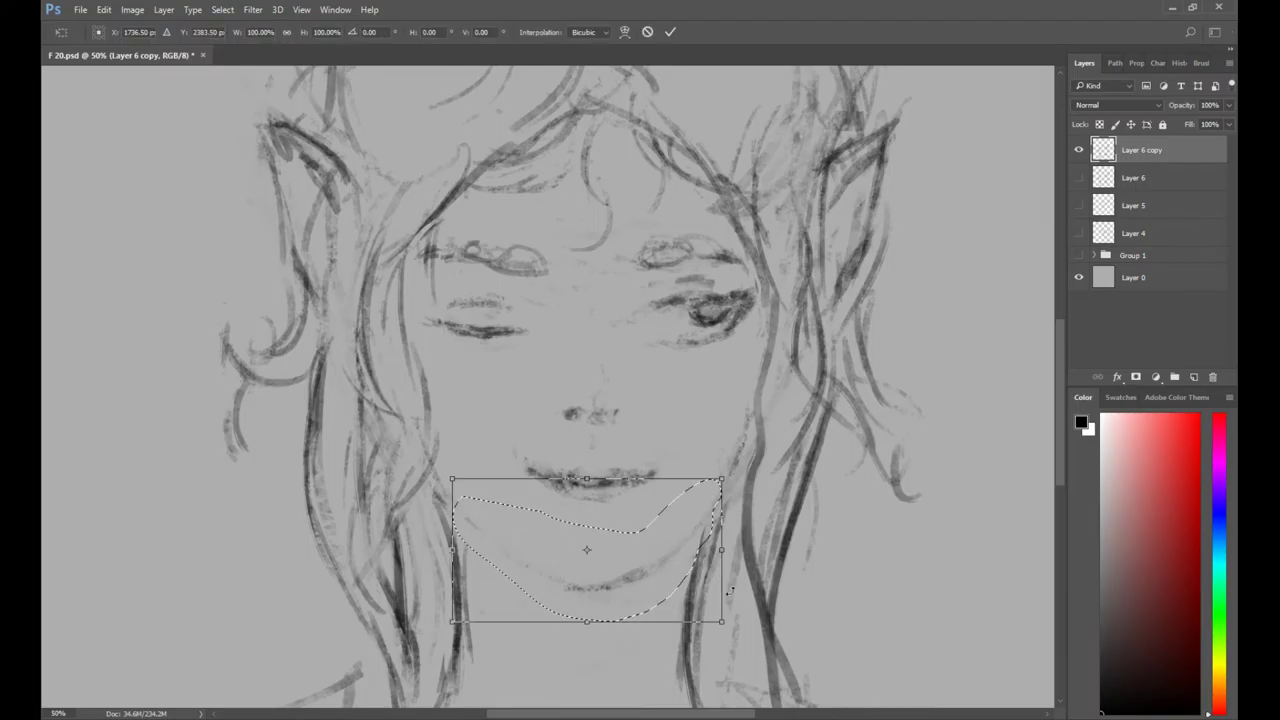
{"action": "left_click_drag", "start_coordinate": [723, 621], "coordinate": [697, 620]}
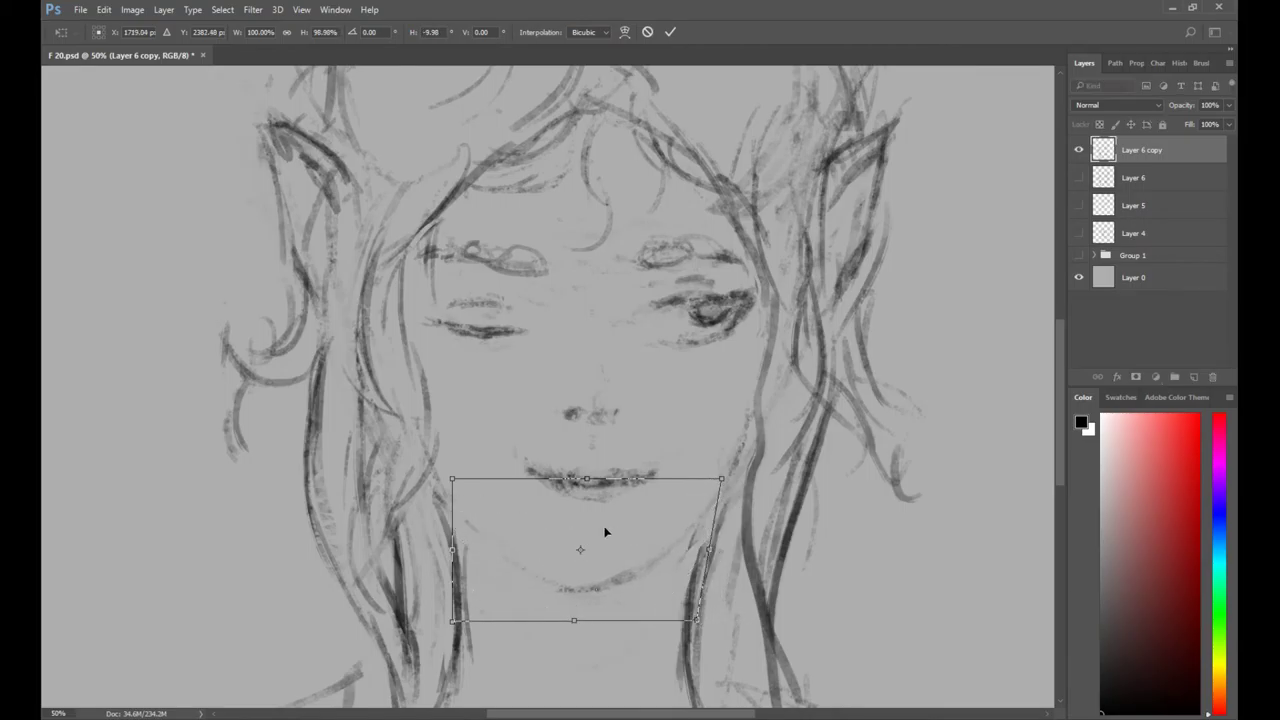
{"action": "left_click_drag", "start_coordinate": [636, 503], "coordinate": [635, 493]}
{"action": "key", "text": "Return"}
{"action": "key", "text": "ctrl+d"}
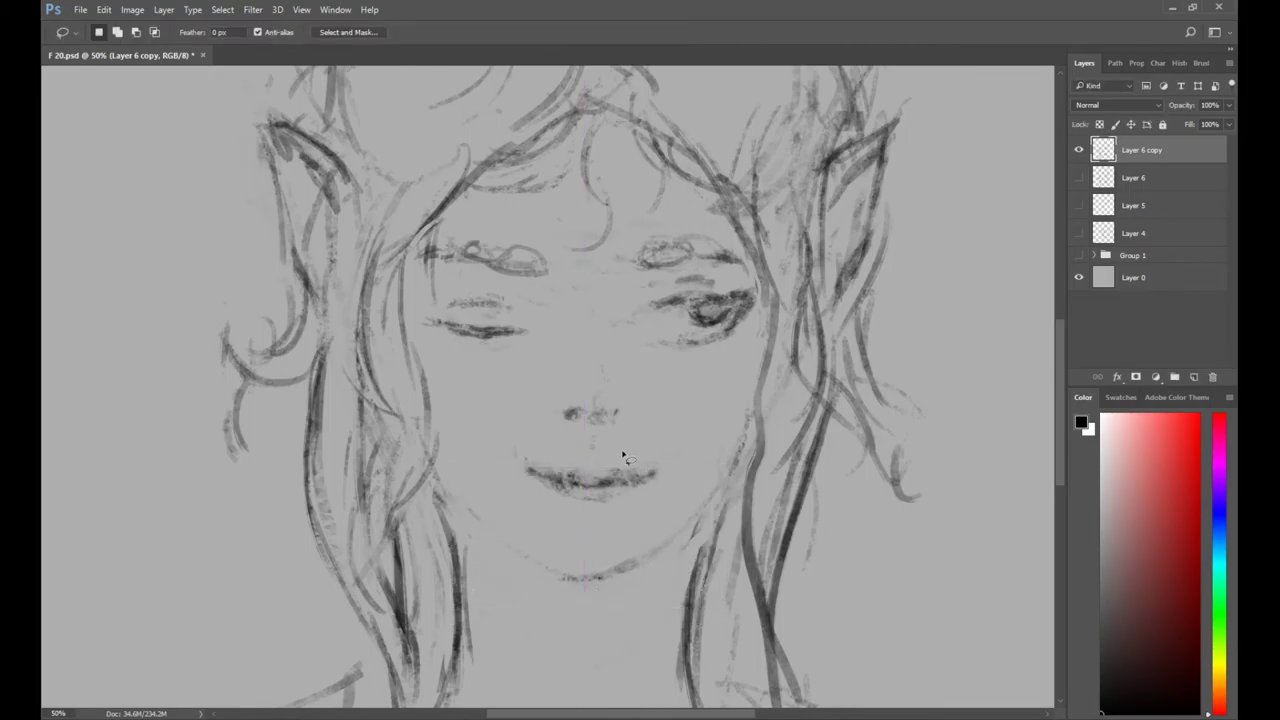
Compare Layer 6 copy with the original Layer 6 by toggling their visibility, leaving only the copy shown.
{"action": "key", "text": "z"}
{"action": "left_click", "coordinate": [628, 470], "text": "alt"}
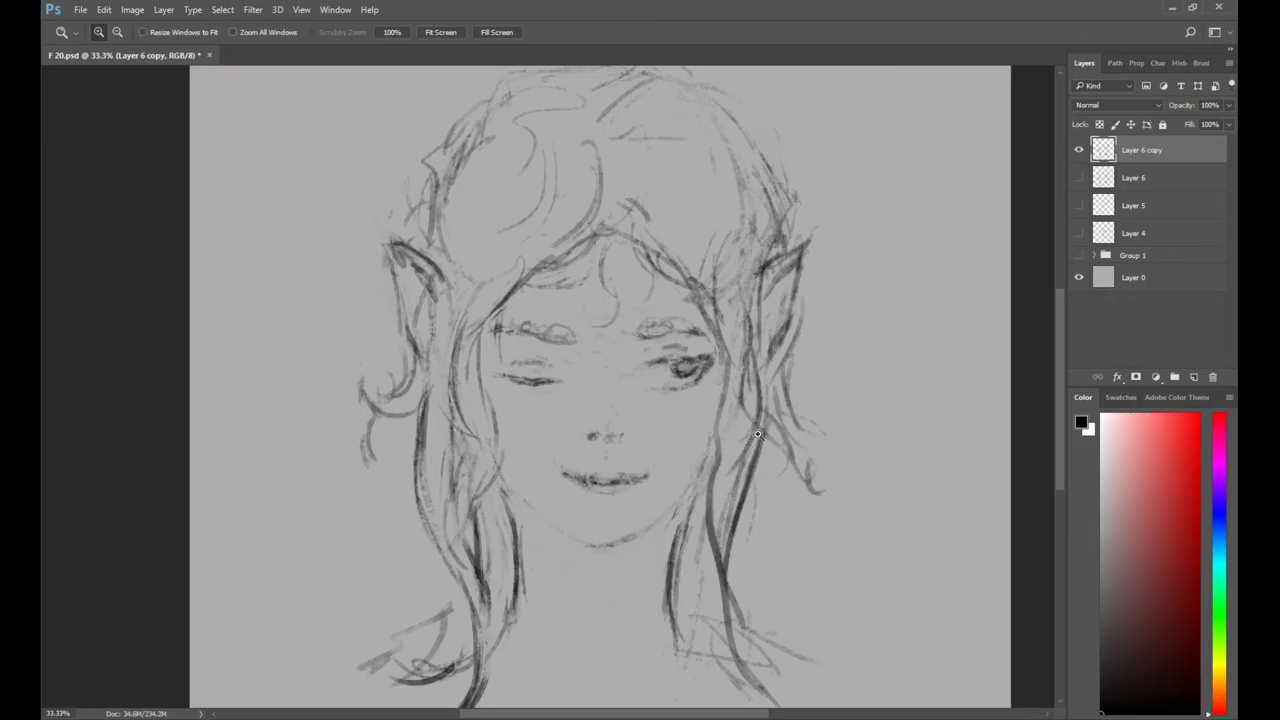
{"action": "left_click", "coordinate": [1078, 177]}
{"action": "left_click", "coordinate": [1078, 149]}
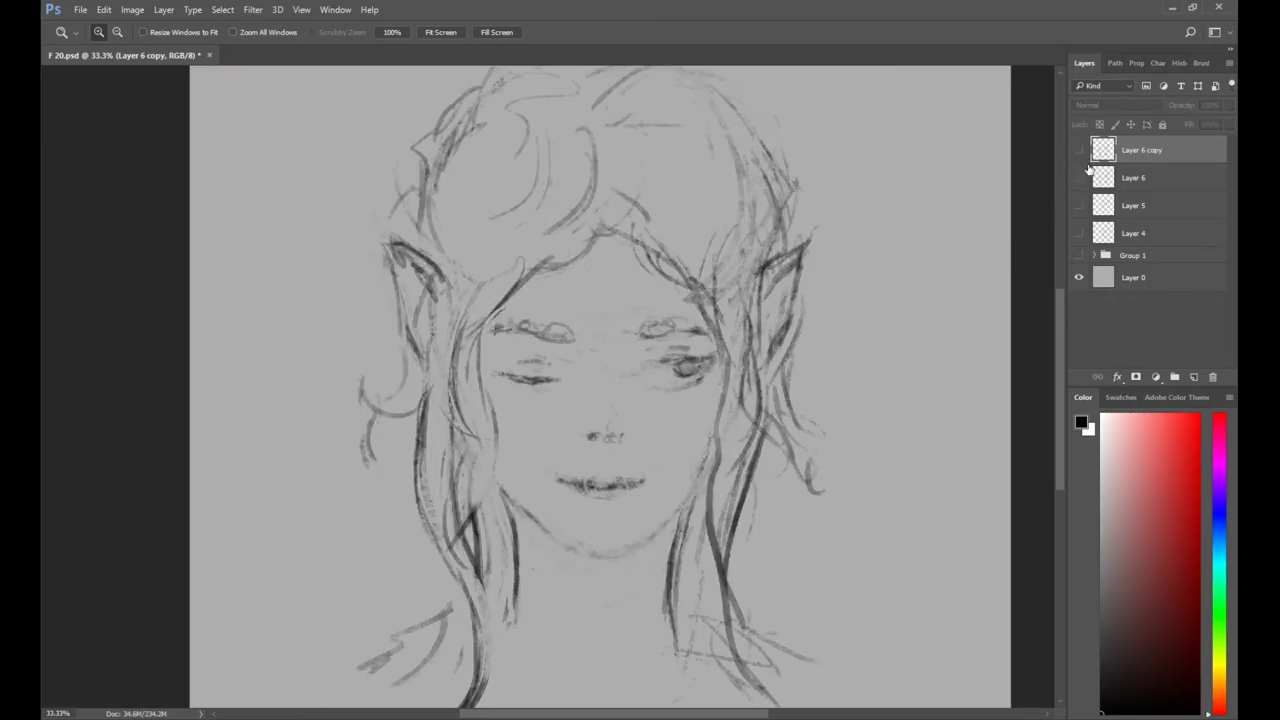
{"action": "left_click", "coordinate": [1078, 177]}
{"action": "left_click", "coordinate": [1078, 149]}
{"action": "left_click", "coordinate": [1078, 149]}
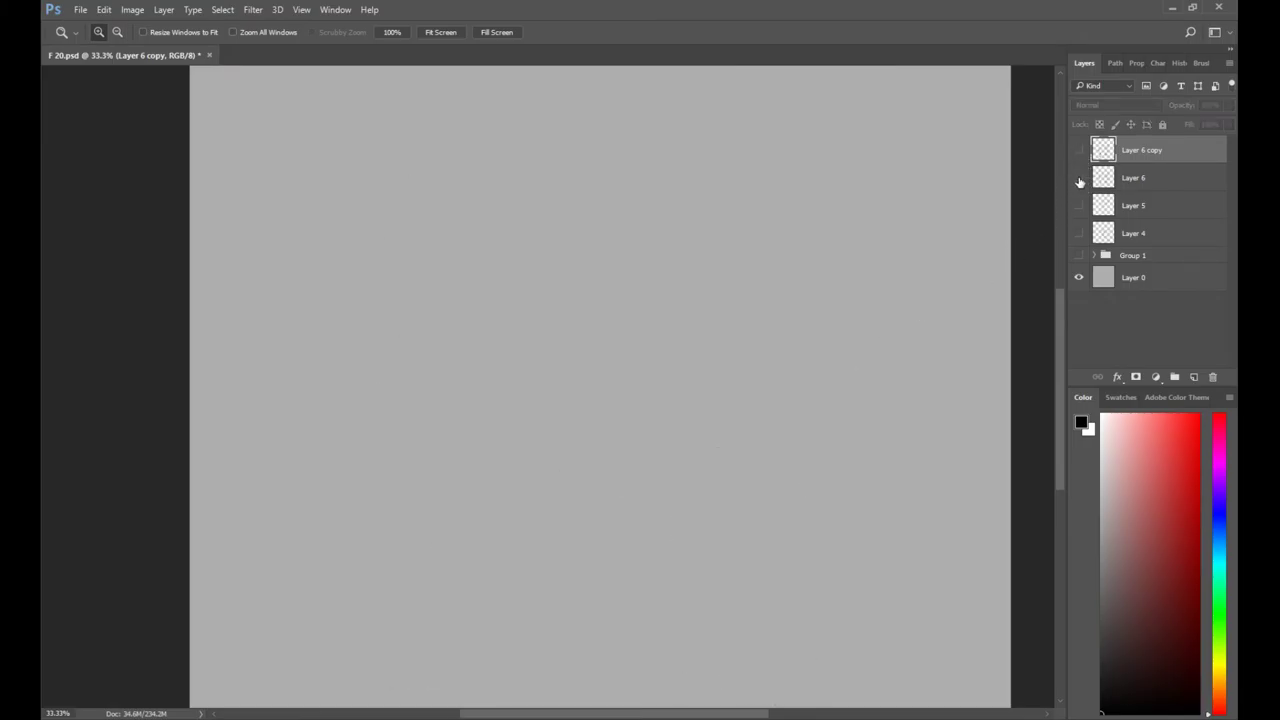
{"action": "left_click", "coordinate": [1078, 177]}
{"action": "left_click", "coordinate": [1079, 177]}
{"action": "left_click", "coordinate": [1079, 150]}
Lasso the closed eye on the left side of the face and nudge it slightly up.
{"action": "left_click", "coordinate": [586, 455]}
{"action": "key", "text": "l"}
{"action": "mouse_move", "coordinate": [455, 340]}
{"action": "left_mouse_down"}
{"action": "mouse_move", "coordinate": [563, 346]}
{"action": "mouse_move", "coordinate": [530, 296]}
{"action": "mouse_move", "coordinate": [471, 301]}
{"action": "mouse_move", "coordinate": [443, 336]}
{"action": "left_mouse_up"}
{"action": "key", "text": "ctrl+t"}
{"action": "key", "text": "Up"}
{"action": "key", "text": "Up"}
{"action": "key", "text": "Return"}
{"action": "key", "text": "ctrl+d"}
{"action": "key", "text": "z"}
{"action": "left_click", "coordinate": [588, 401], "text": "alt"}
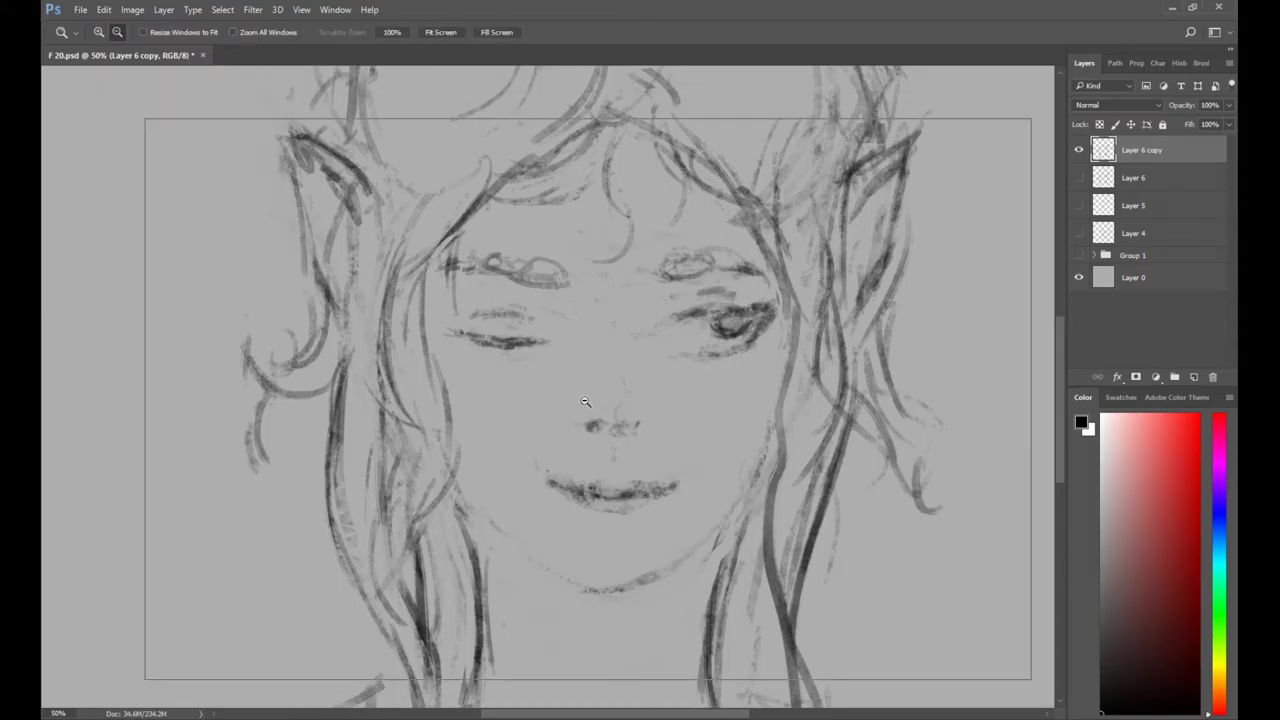
Lasso the open eye on the right side of the face and apply a slight Free Transform adjustment.
{"action": "key", "text": "l"}
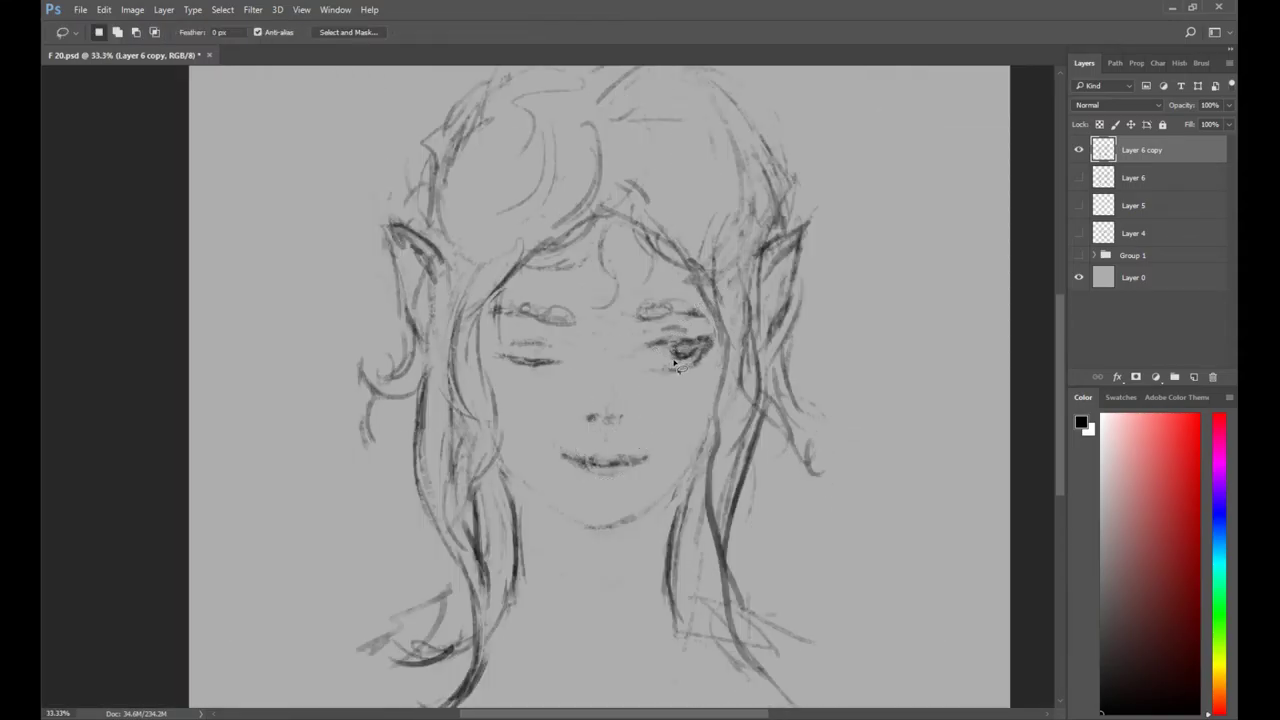
{"action": "key", "text": "z"}
{"action": "left_click", "coordinate": [678, 361]}
{"action": "left_click", "coordinate": [679, 361]}
{"action": "key", "text": "l"}
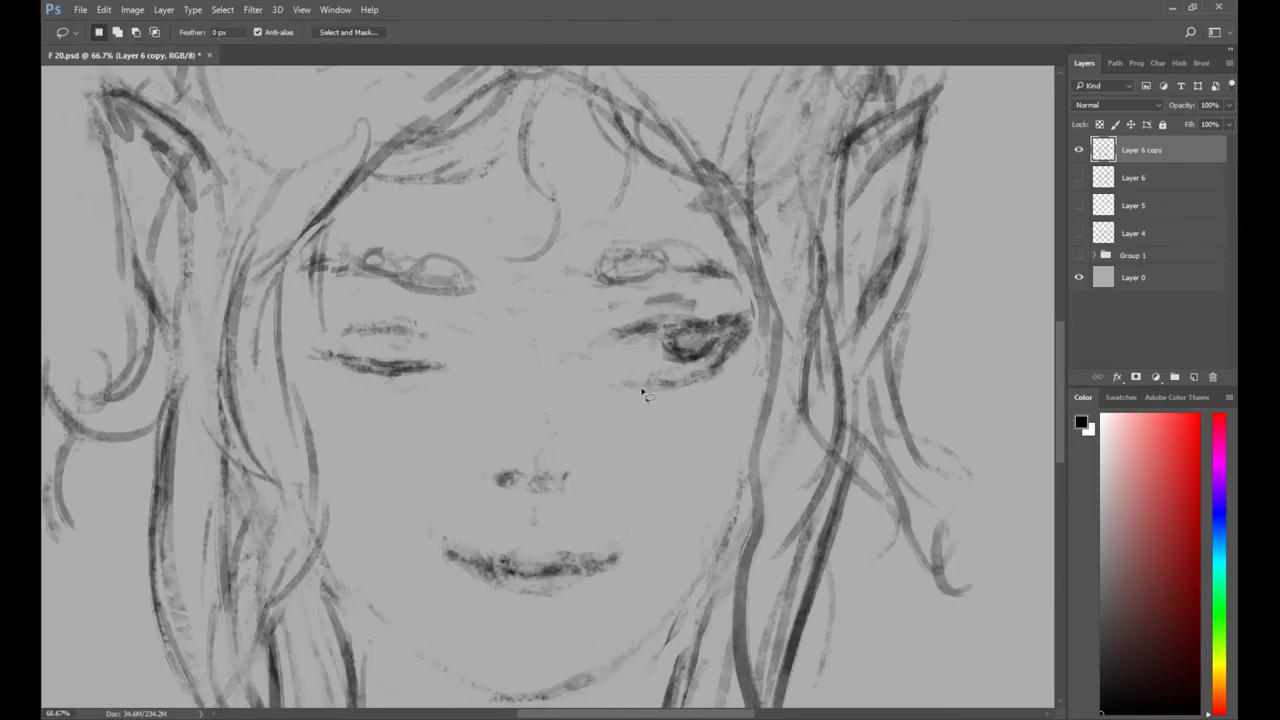
{"action": "left_click_drag", "start_coordinate": [582, 372], "coordinate": [706, 414]}
{"action": "mouse_move", "coordinate": [752, 298]}
{"action": "left_mouse_down"}
{"action": "mouse_move", "coordinate": [661, 284]}
{"action": "mouse_move", "coordinate": [580, 330]}
{"action": "left_mouse_up"}
{"action": "key", "text": "ctrl+t"}
{"action": "key", "text": "Return"}
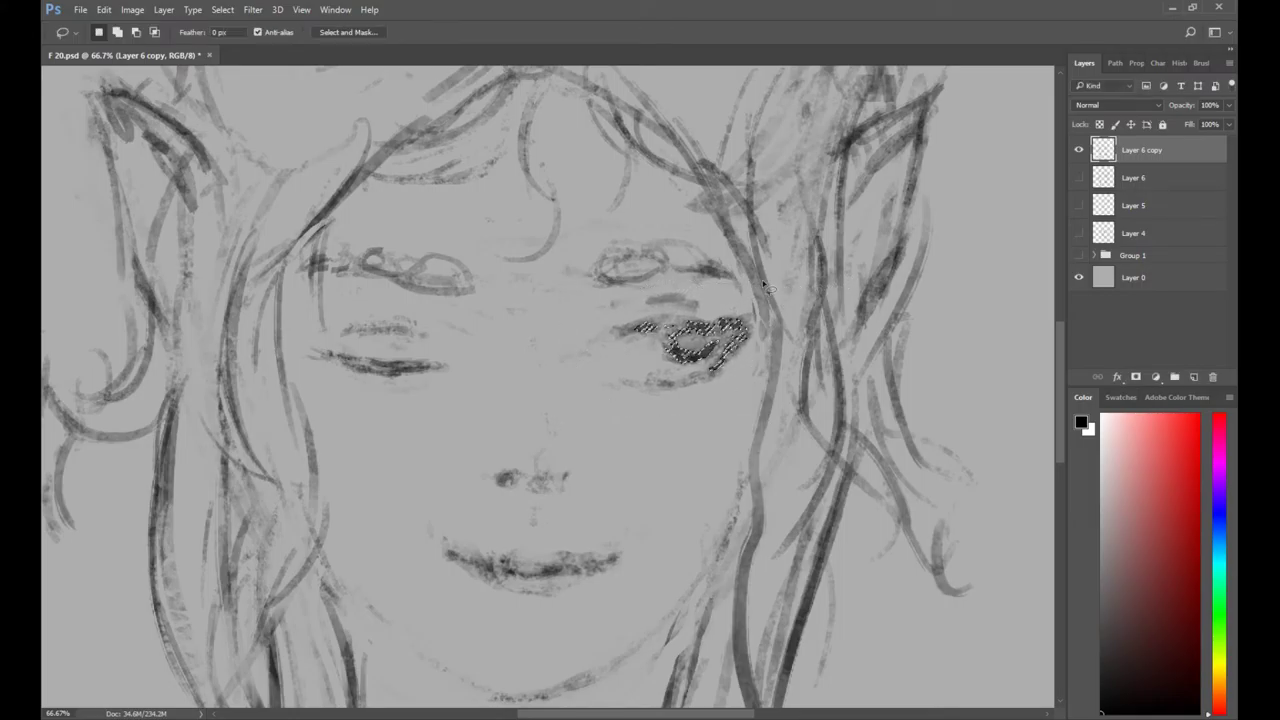
{"action": "key", "text": "ctrl+d"}
Sketch shoulder strokes beside the right side of the neck and a curved collar line below the neck.
{"action": "key", "text": "z"}
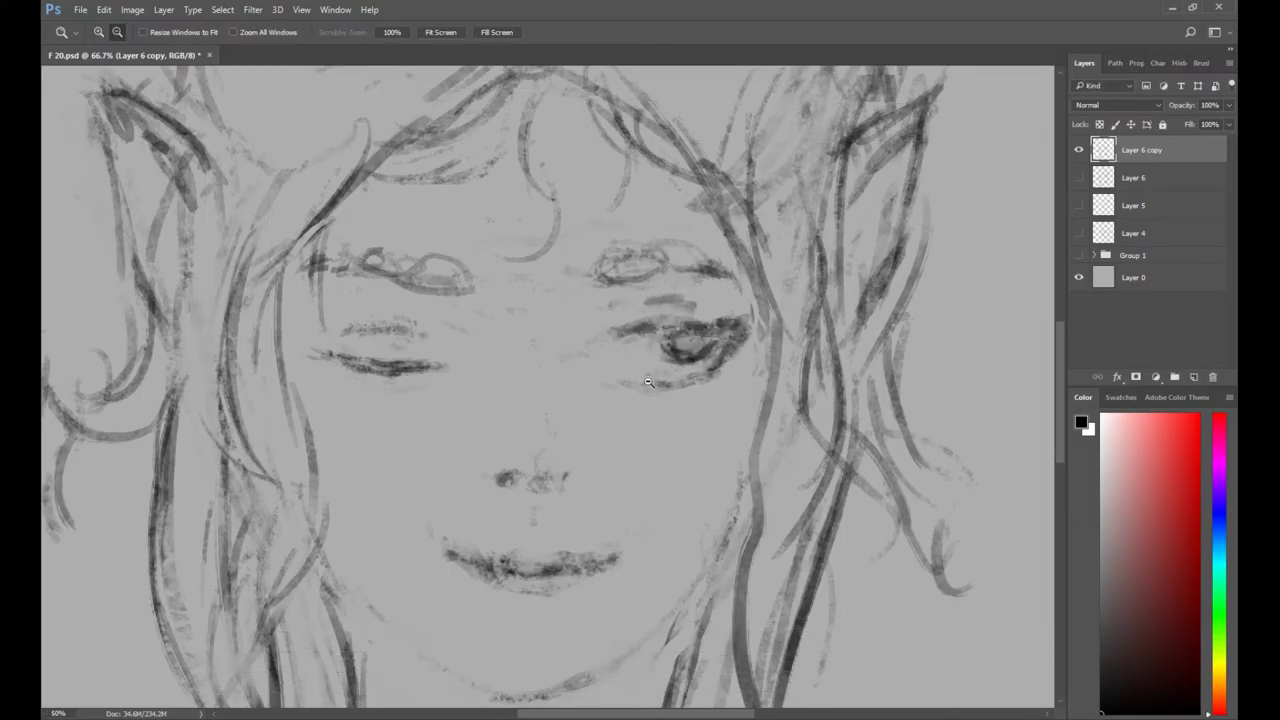
{"action": "left_click", "coordinate": [662, 384], "text": "alt"}
{"action": "left_click", "coordinate": [662, 384], "text": "alt"}
{"action": "left_click_drag", "start_coordinate": [668, 358], "coordinate": [679, 307]}
{"action": "key", "text": "b"}
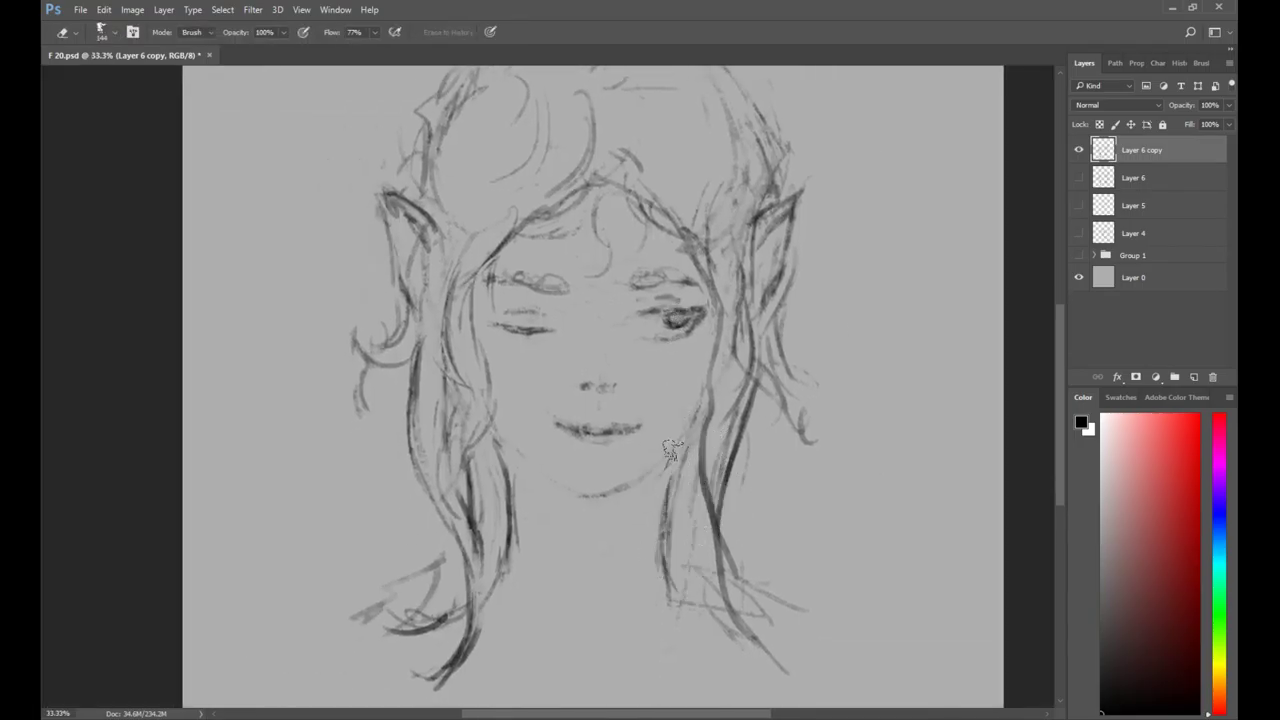
{"action": "key", "text": "e"}
{"action": "key", "text": "b"}
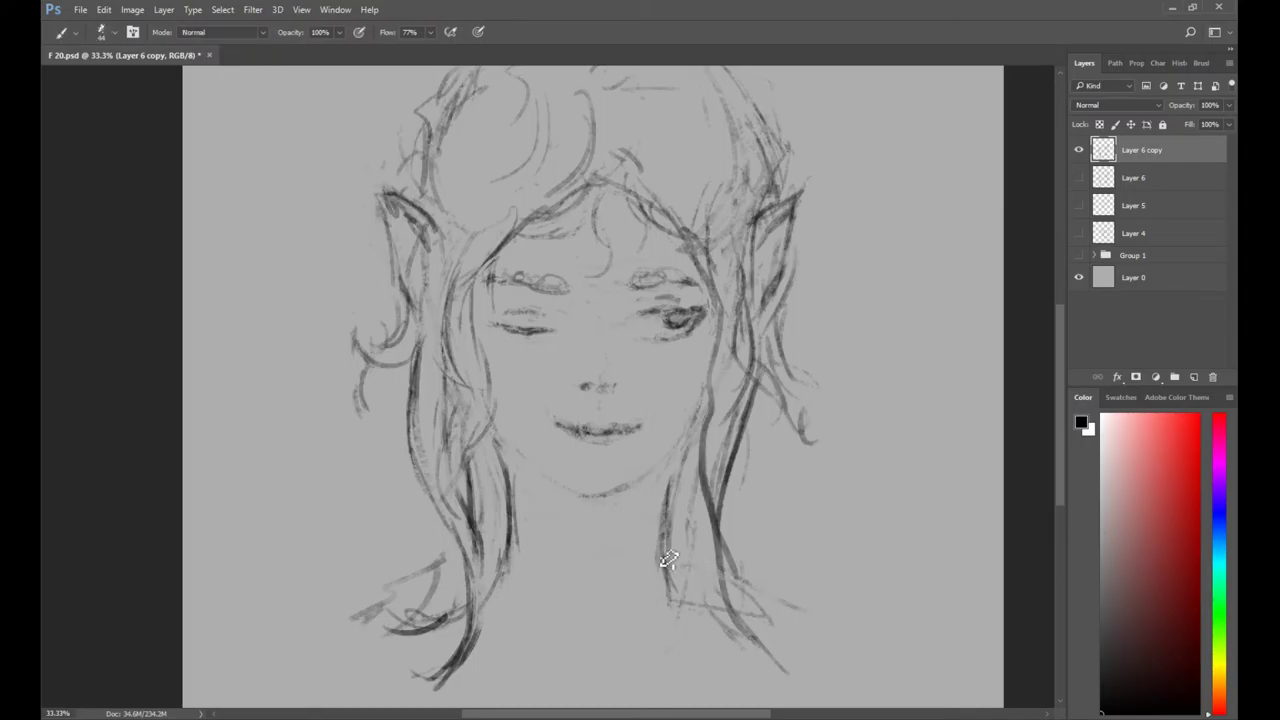
{"action": "left_click_drag", "start_coordinate": [690, 548], "coordinate": [740, 588]}
{"action": "mouse_move", "coordinate": [654, 620]}
{"action": "left_mouse_down"}
{"action": "mouse_move", "coordinate": [537, 620]}
{"action": "mouse_move", "coordinate": [590, 673]}
{"action": "mouse_move", "coordinate": [636, 657]}
{"action": "mouse_move", "coordinate": [548, 668]}
{"action": "left_mouse_up"}
Flip the whole drawing horizontally.
{"action": "key", "text": "z"}
{"action": "left_click", "coordinate": [600, 428], "text": "alt"}
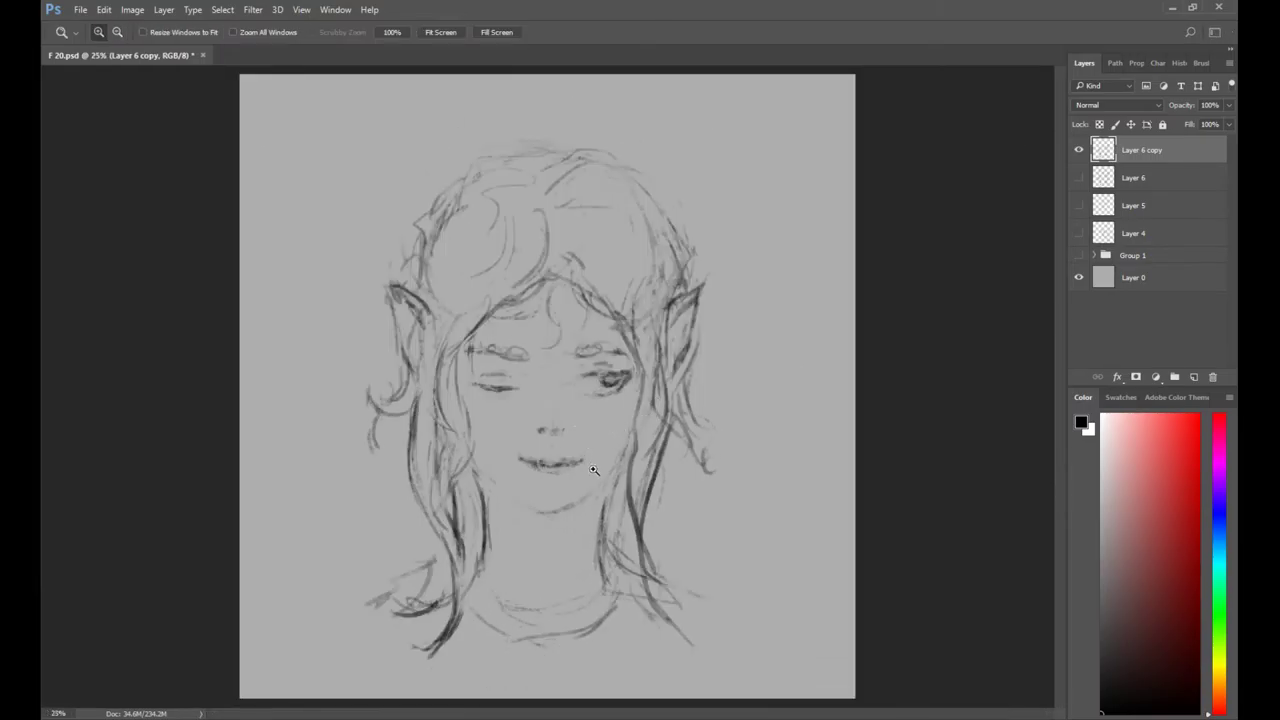
{"action": "key", "text": "b"}
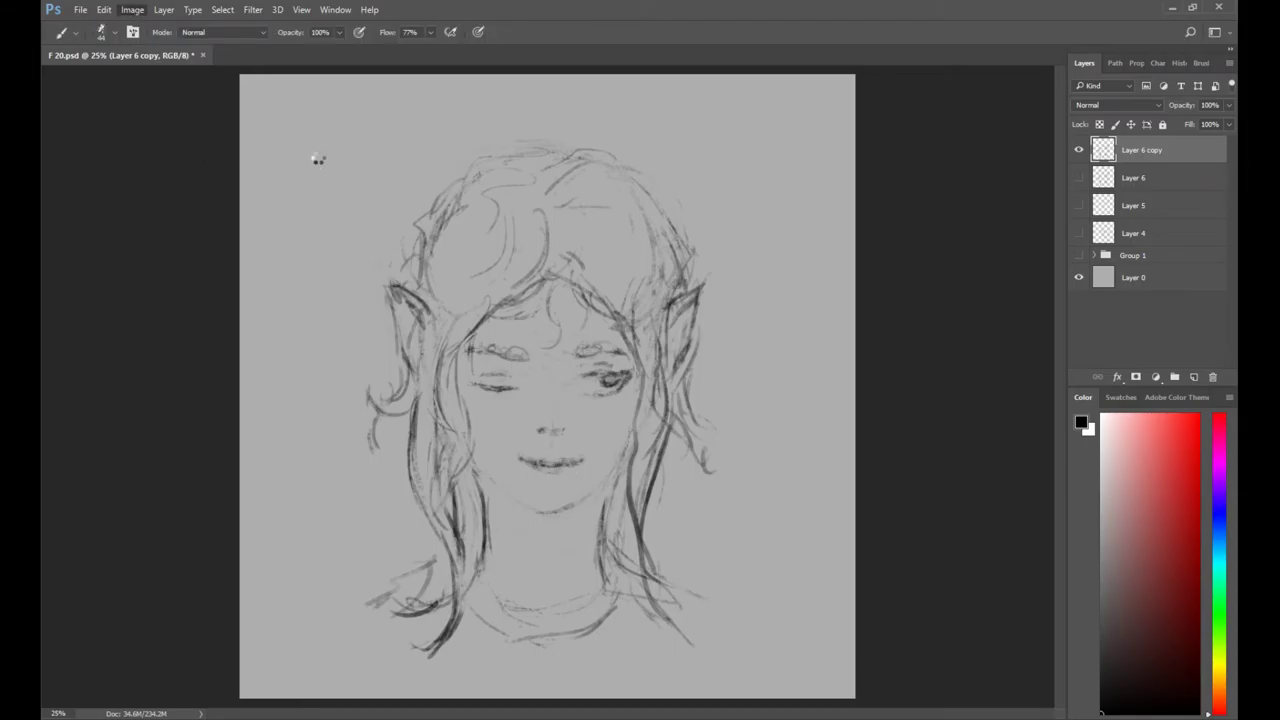
{"action": "key", "text": "ctrl+shift+h"}
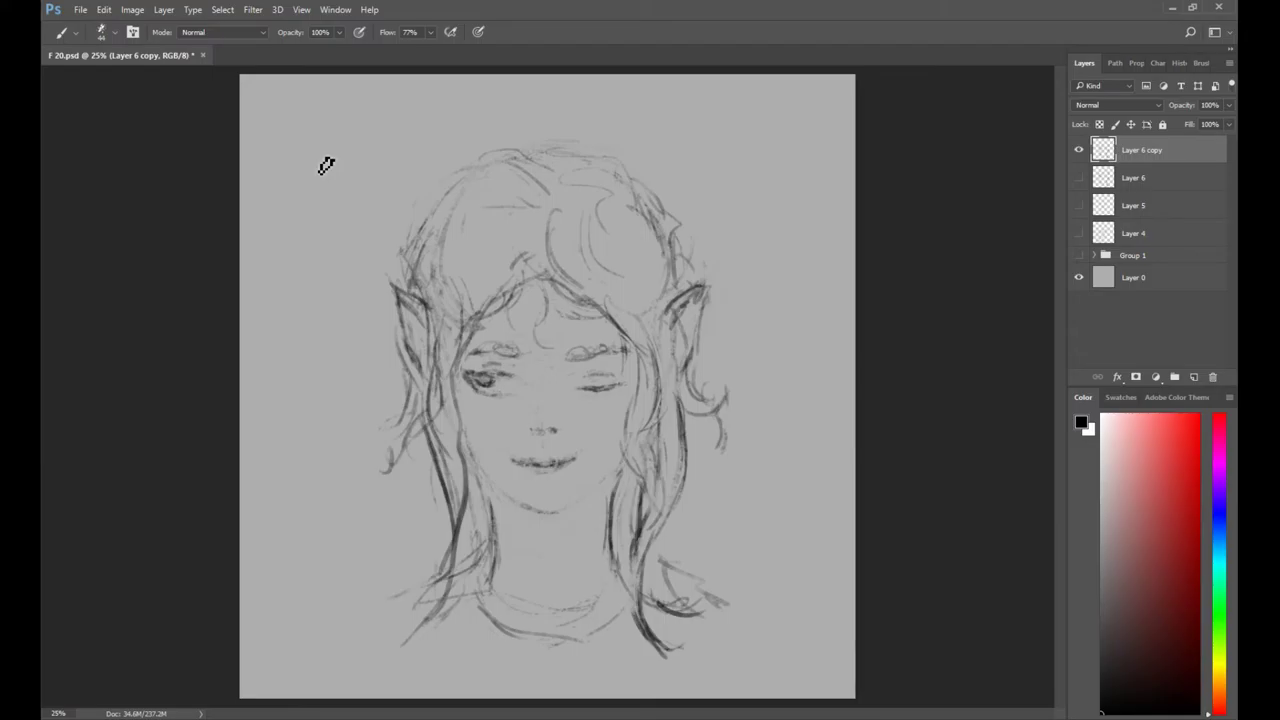
Soften the inner end of the open eye's upper lid and touch up its lines.
{"action": "key", "text": "z"}
{"action": "left_click", "coordinate": [516, 391]}
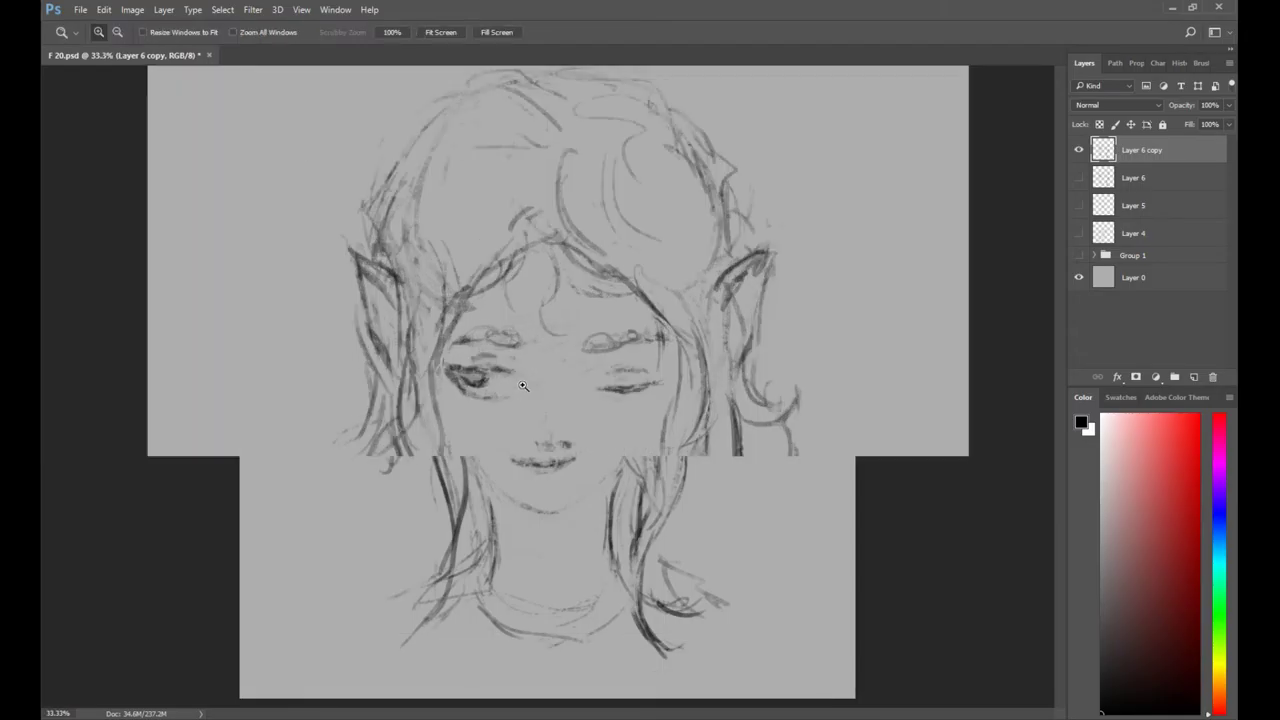
{"action": "left_click", "coordinate": [512, 388]}
{"action": "left_click", "coordinate": [440, 350]}
{"action": "key", "text": "e"}
{"action": "key", "text": "b"}
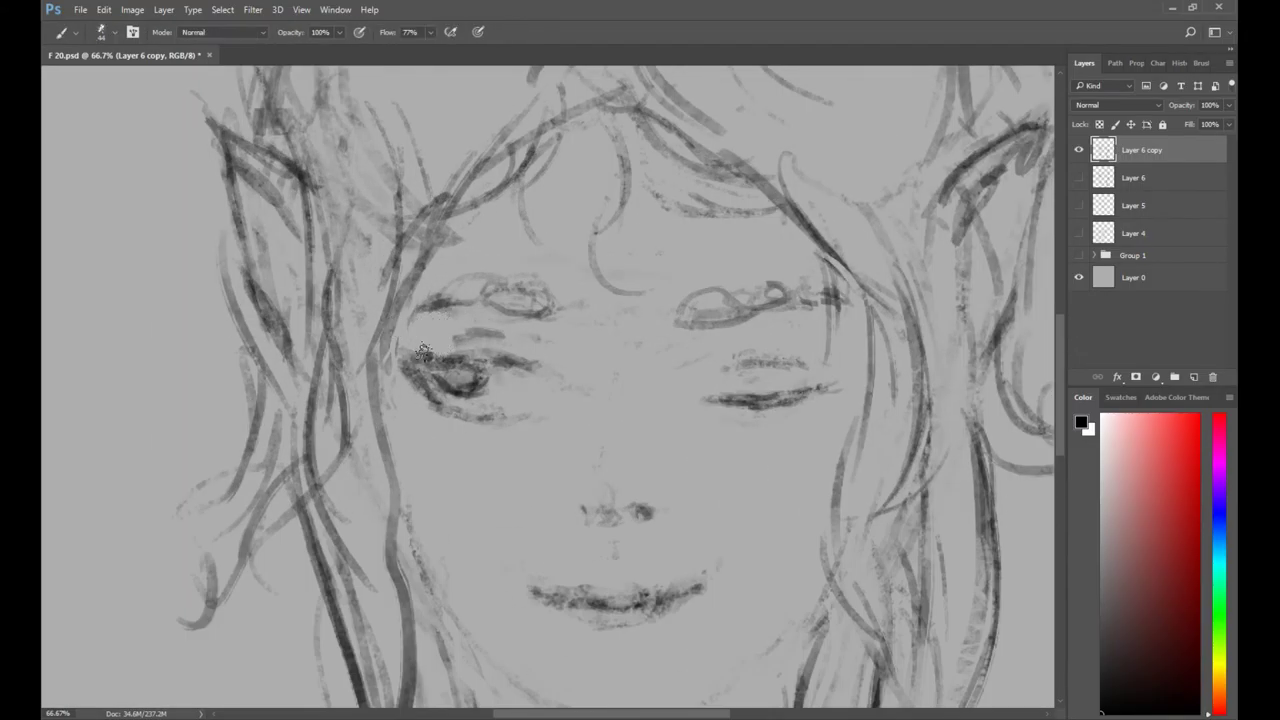
{"action": "key", "text": "e"}
{"action": "left_click_drag", "start_coordinate": [487, 356], "coordinate": [526, 365]}
{"action": "key", "text": "b"}
{"action": "key", "text": "e"}
{"action": "key", "text": "b"}
{"action": "key", "text": "z"}
{"action": "left_click", "coordinate": [612, 437], "text": "alt"}
{"action": "left_click", "coordinate": [612, 437], "text": "alt"}
{"action": "left_click", "coordinate": [613, 437], "text": "alt"}
{"action": "key", "text": "b"}
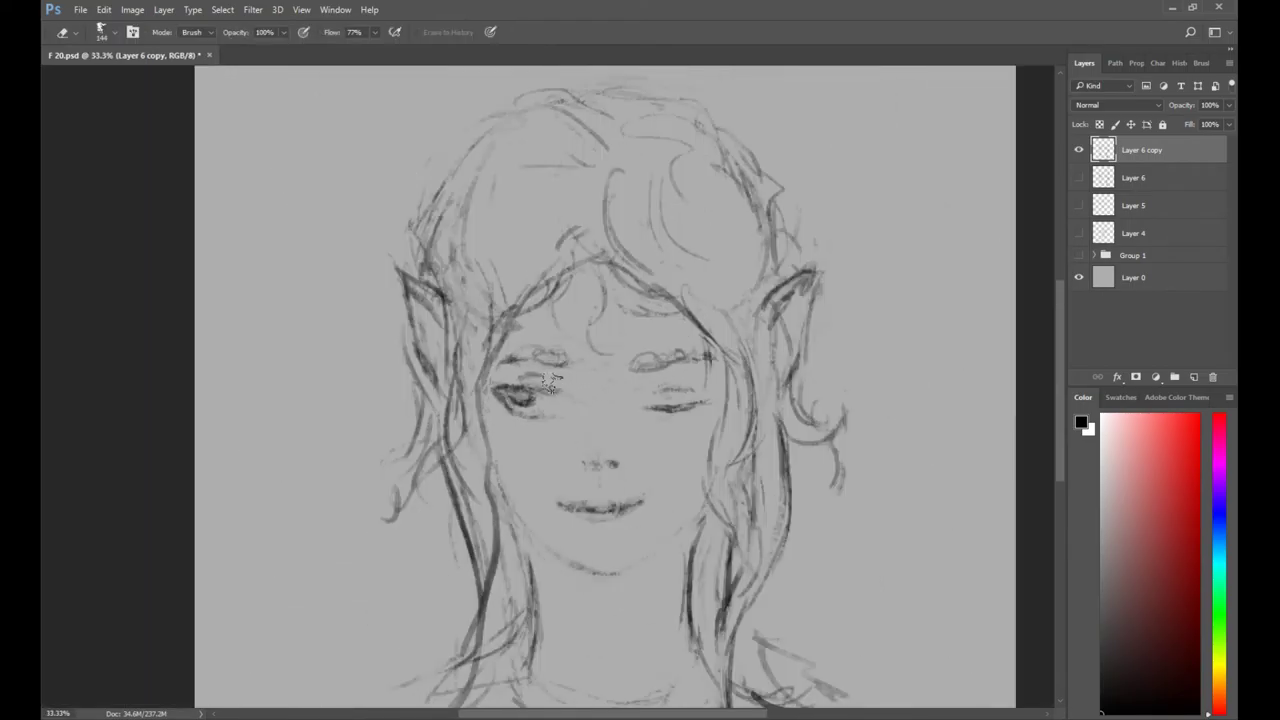
Lasso the closed eye with its eyebrow and move them about 12 px left and 8 px down.
{"action": "key", "text": "z"}
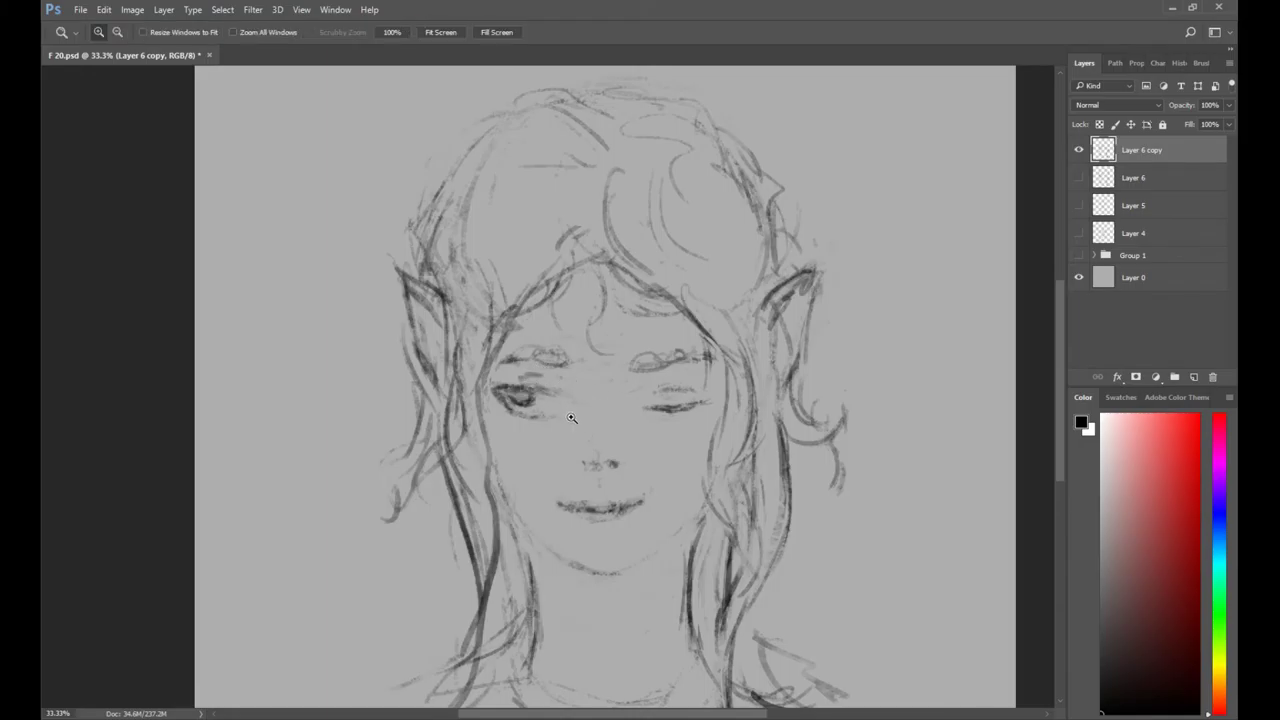
{"action": "left_click", "coordinate": [572, 419]}
{"action": "key", "text": "l"}
{"action": "mouse_move", "coordinate": [502, 440]}
{"action": "left_mouse_down"}
{"action": "mouse_move", "coordinate": [580, 423]}
{"action": "mouse_move", "coordinate": [560, 306]}
{"action": "mouse_move", "coordinate": [464, 332]}
{"action": "mouse_move", "coordinate": [498, 410]}
{"action": "left_mouse_up"}
{"action": "left_click_drag", "start_coordinate": [657, 398], "coordinate": [790, 412]}
{"action": "mouse_move", "coordinate": [792, 318]}
{"action": "left_mouse_down"}
{"action": "mouse_move", "coordinate": [690, 293]}
{"action": "mouse_move", "coordinate": [633, 338]}
{"action": "left_mouse_up"}
{"action": "key", "text": "ctrl+t"}
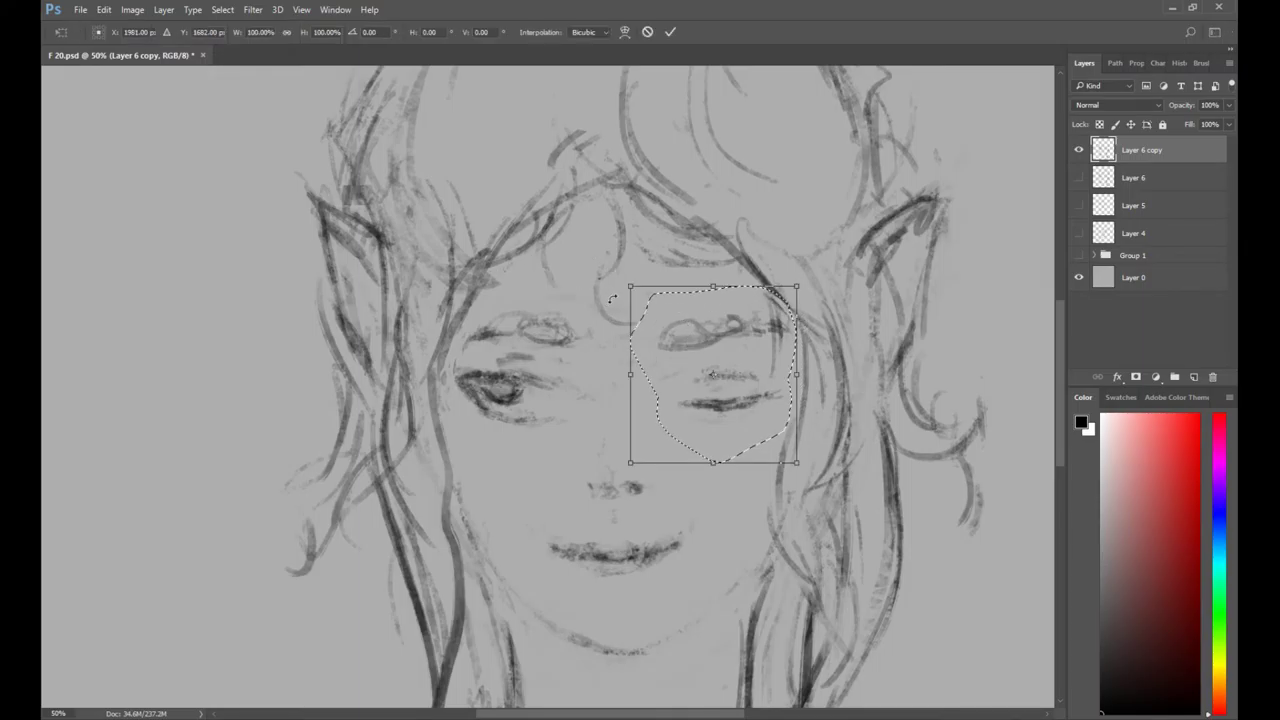
{"action": "key", "text": "Left"}
{"action": "key", "text": "Left"}
{"action": "key", "text": "Left"}
{"action": "key", "text": "Left"}
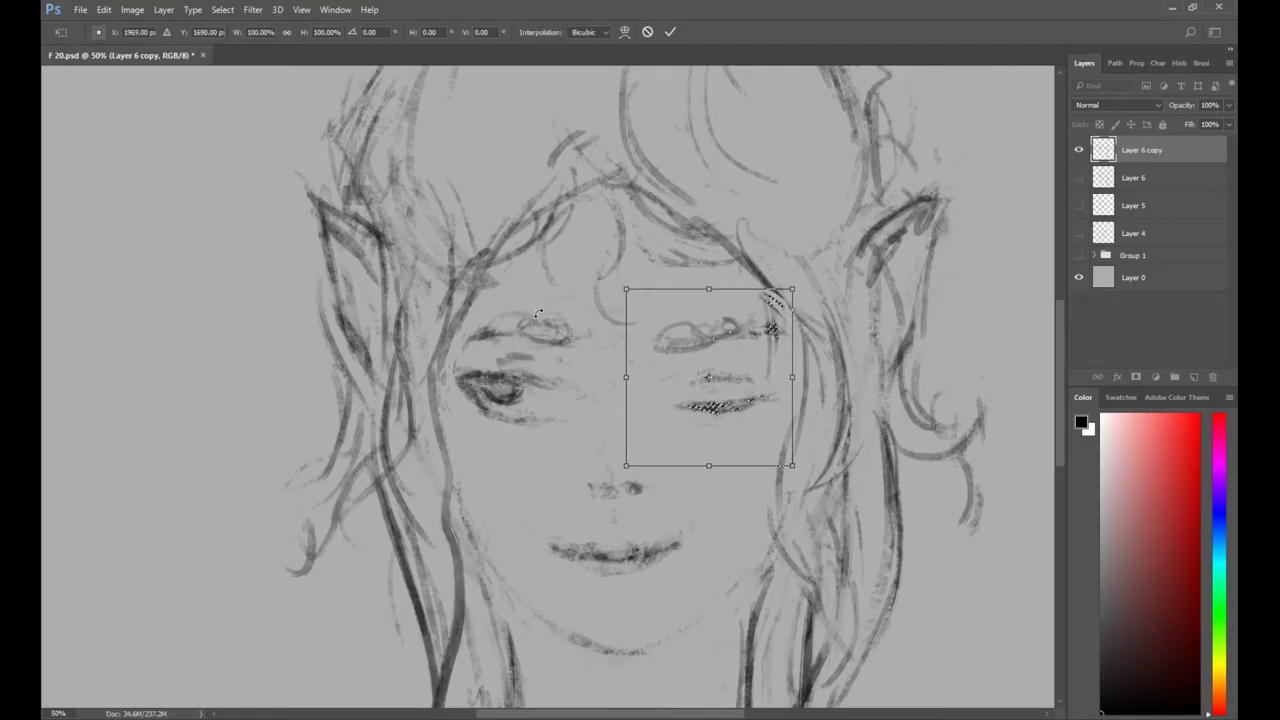
{"action": "key", "text": "Return"}
{"action": "key", "text": "z"}
{"action": "left_click", "coordinate": [682, 384], "text": "alt"}
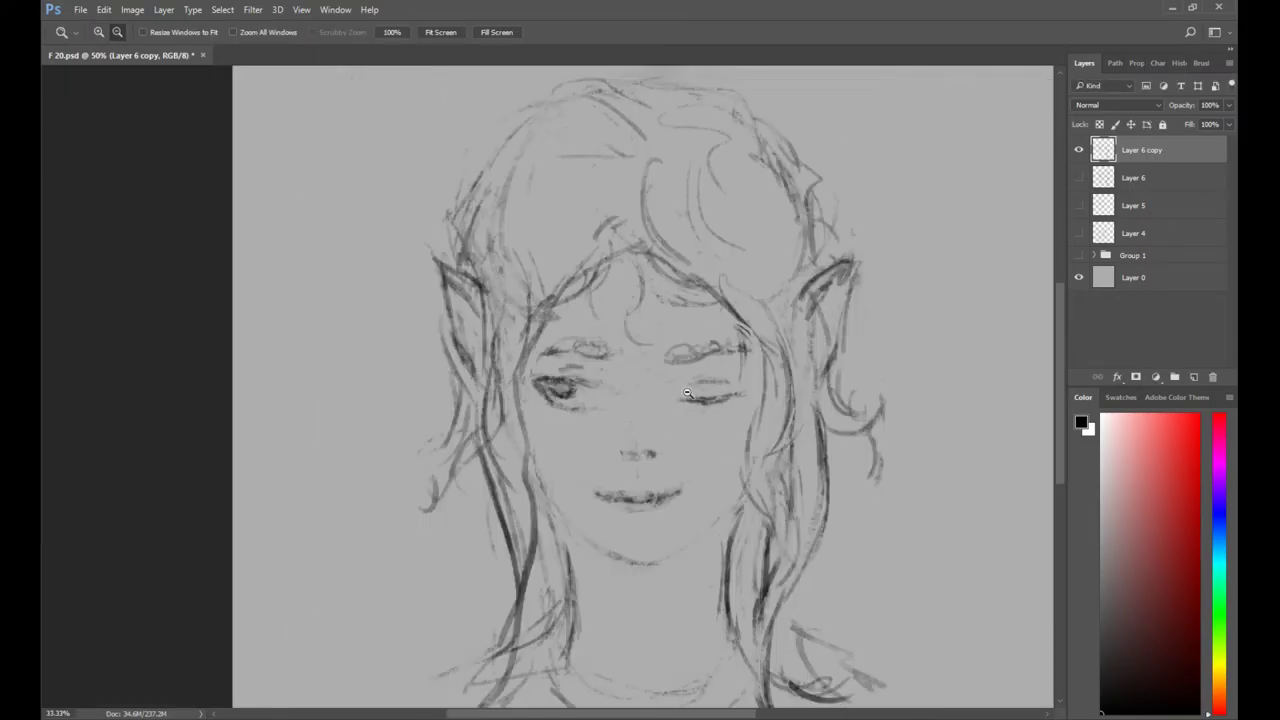
{"action": "left_click", "coordinate": [682, 384], "text": "alt"}
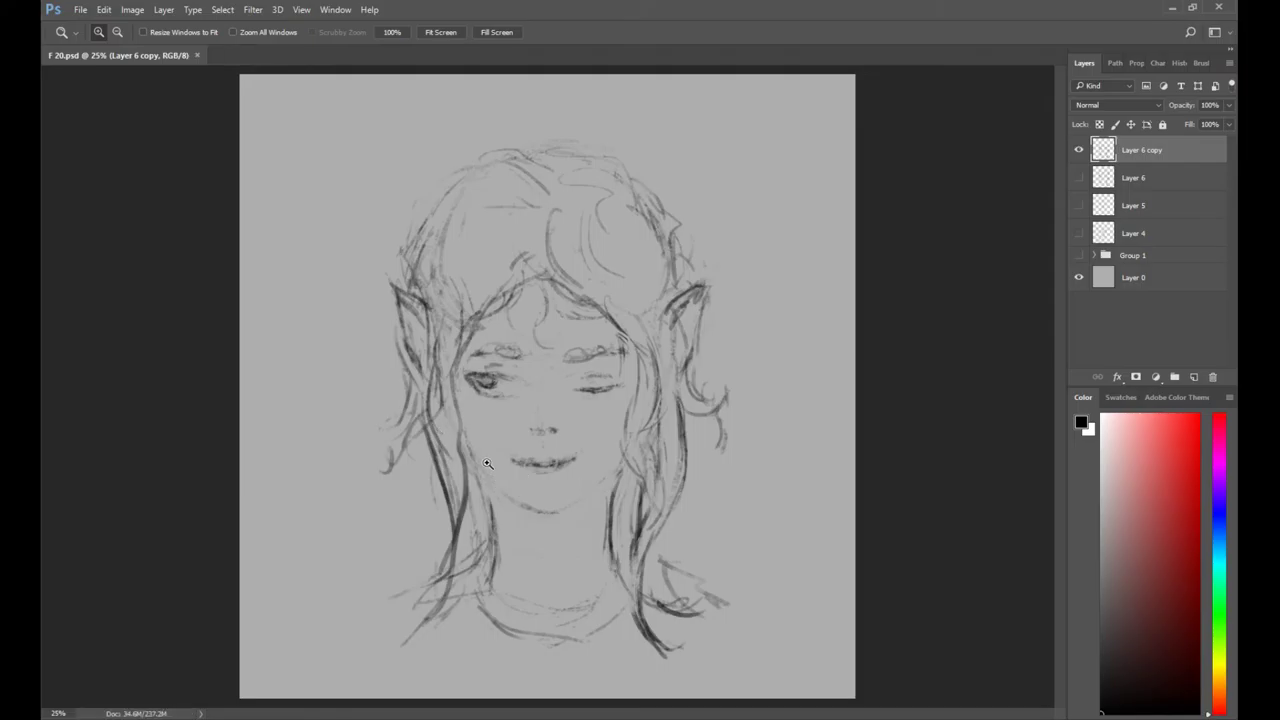
Try flipping the lassoed mouth horizontally and moving it slightly left.
{"action": "left_click", "coordinate": [488, 464]}
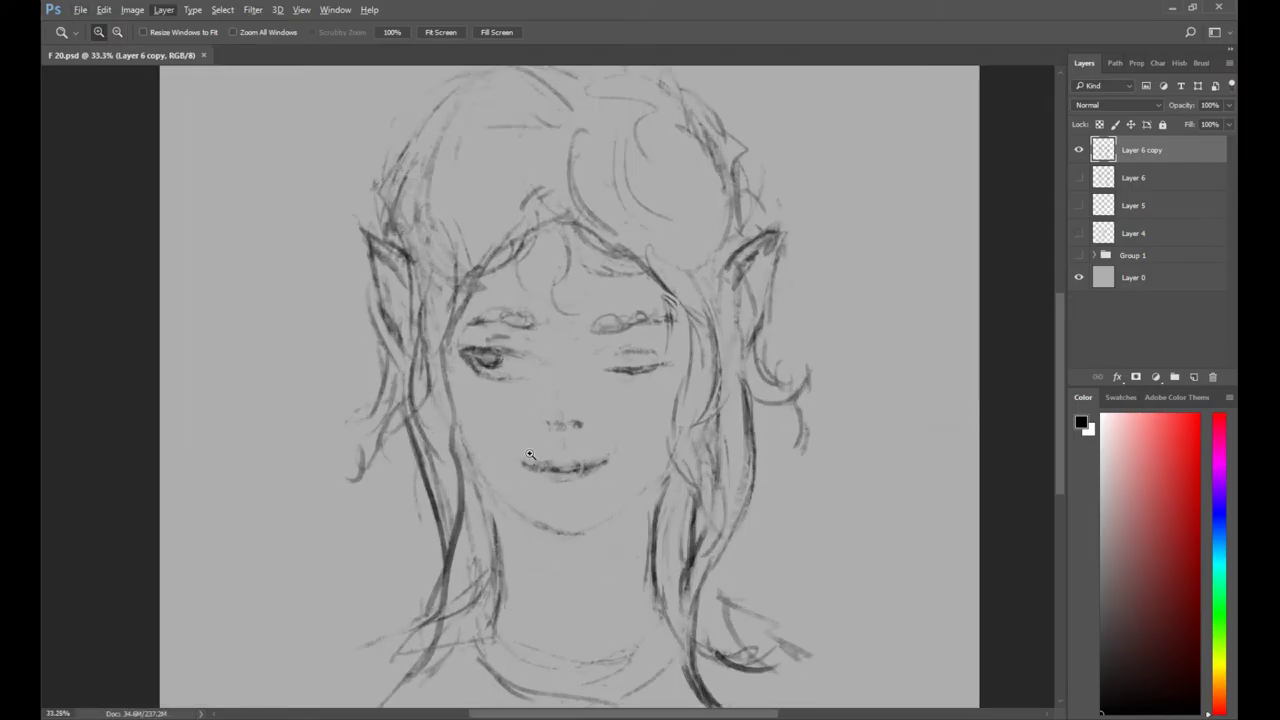
{"action": "key", "text": "l"}
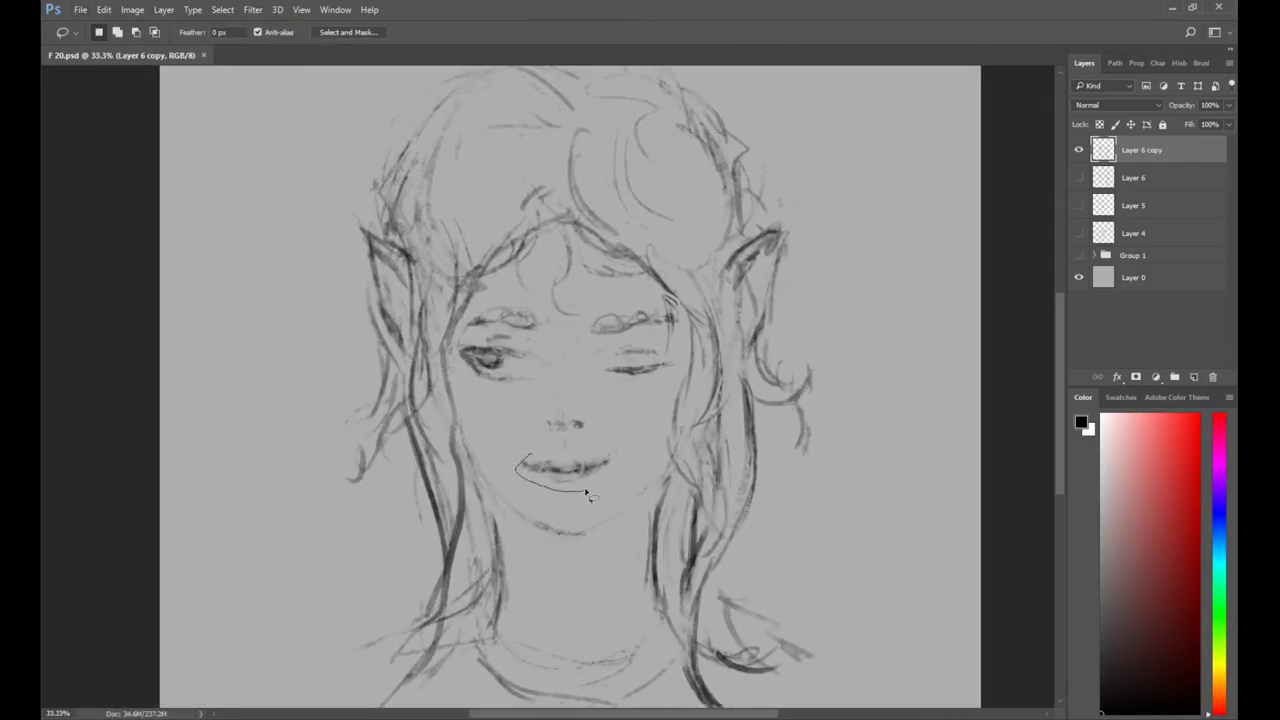
{"action": "left_click_drag", "start_coordinate": [617, 444], "coordinate": [595, 440]}
{"action": "key", "text": "ctrl+t"}
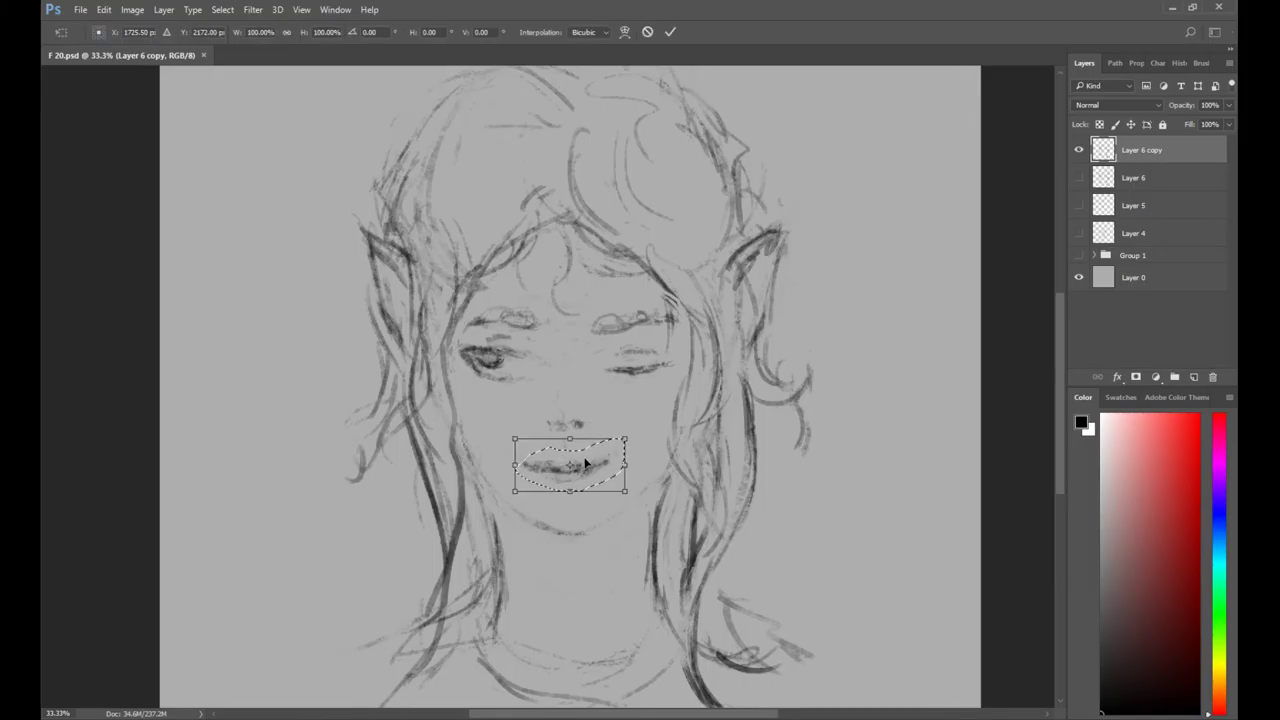
{"action": "right_click", "coordinate": [590, 457]}
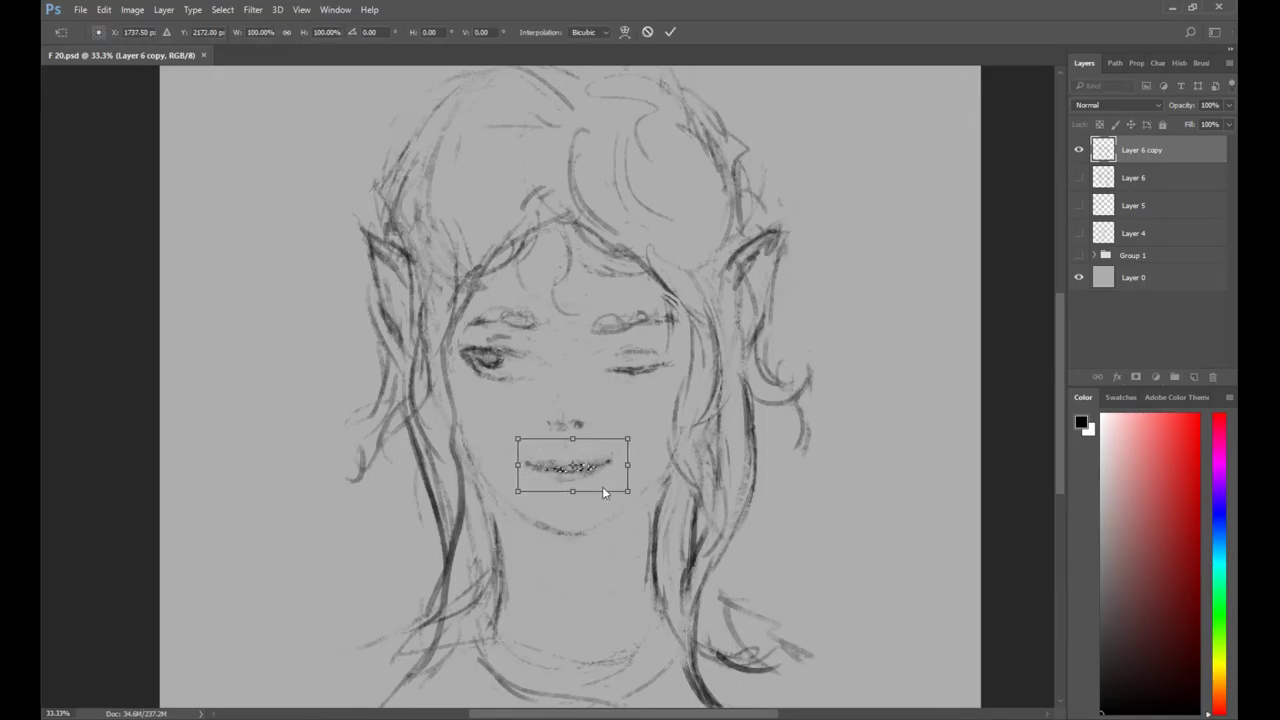
{"action": "left_click", "coordinate": [651, 663]}
{"action": "left_click_drag", "start_coordinate": [596, 471], "coordinate": [583, 468]}
{"action": "key", "text": "Return"}
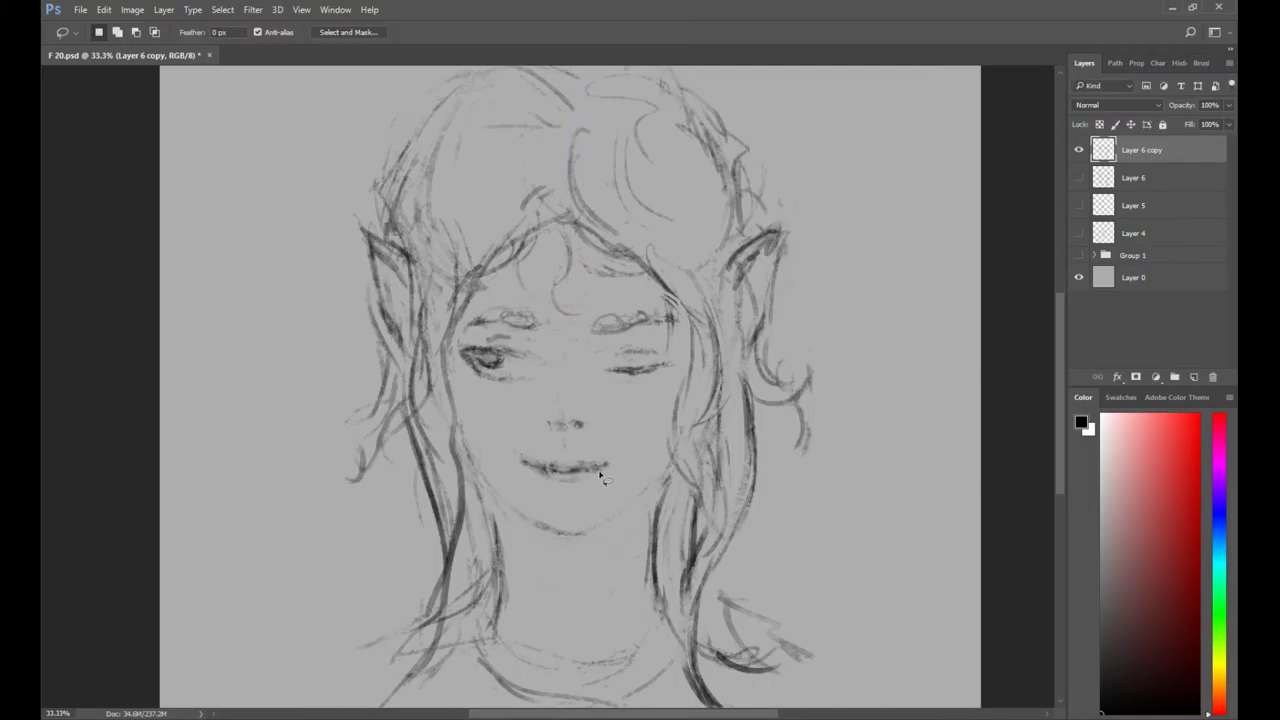
{"action": "key", "text": "ctrl+z"}
Compare the reworked copy with the original Layer 6 again, ending with only the copy visible.
{"action": "left_click", "coordinate": [1078, 177]}
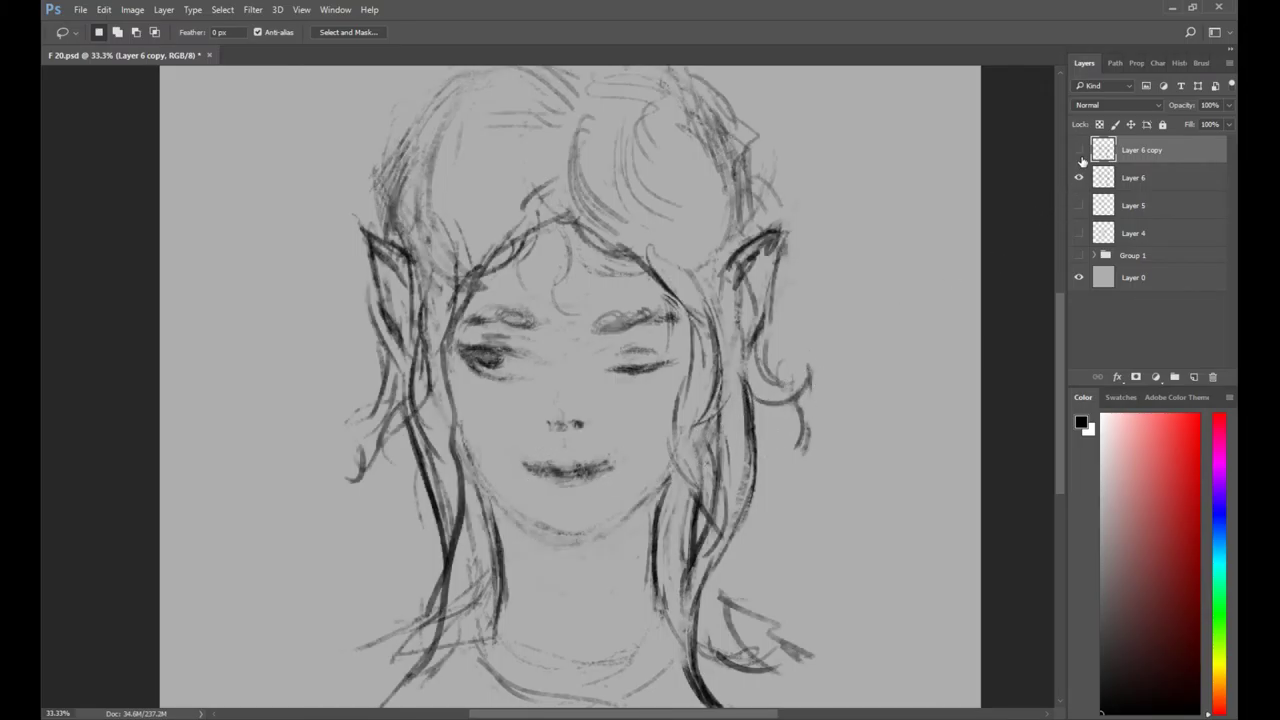
{"action": "left_click", "coordinate": [1078, 150]}
{"action": "left_click", "coordinate": [1078, 150]}
{"action": "left_click", "coordinate": [1078, 177]}
Save the document.
{"action": "key", "text": "z"}
{"action": "left_click", "coordinate": [790, 366], "text": "alt"}
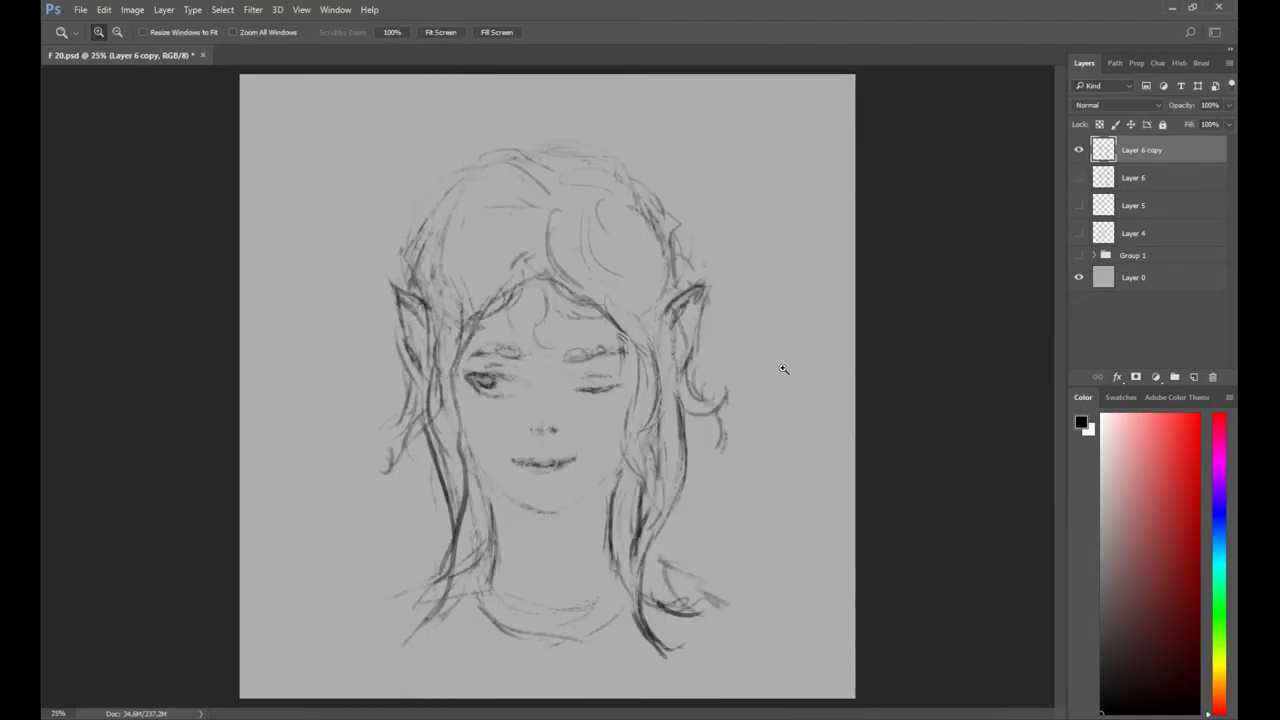
{"action": "key", "text": "ctrl+s"}
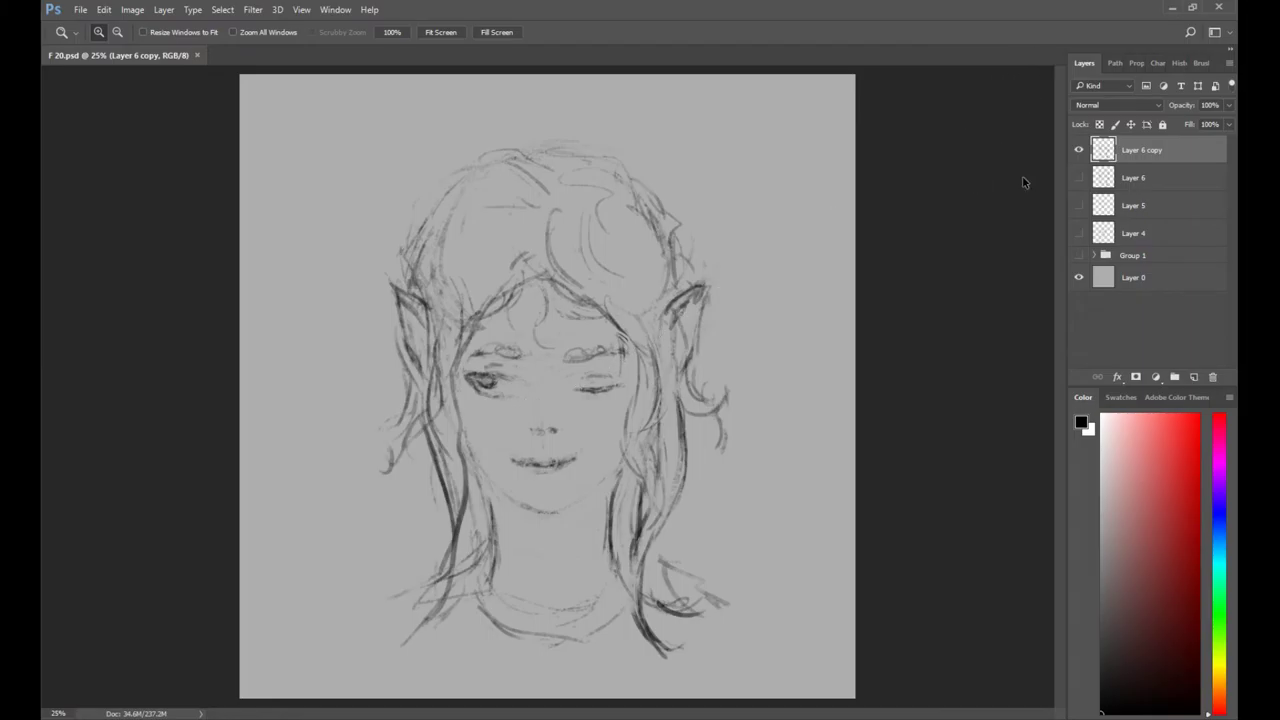
Darken and reshape the eyebrow above the open eye with brush and eraser strokes.
{"action": "left_click", "coordinate": [1126, 685]}
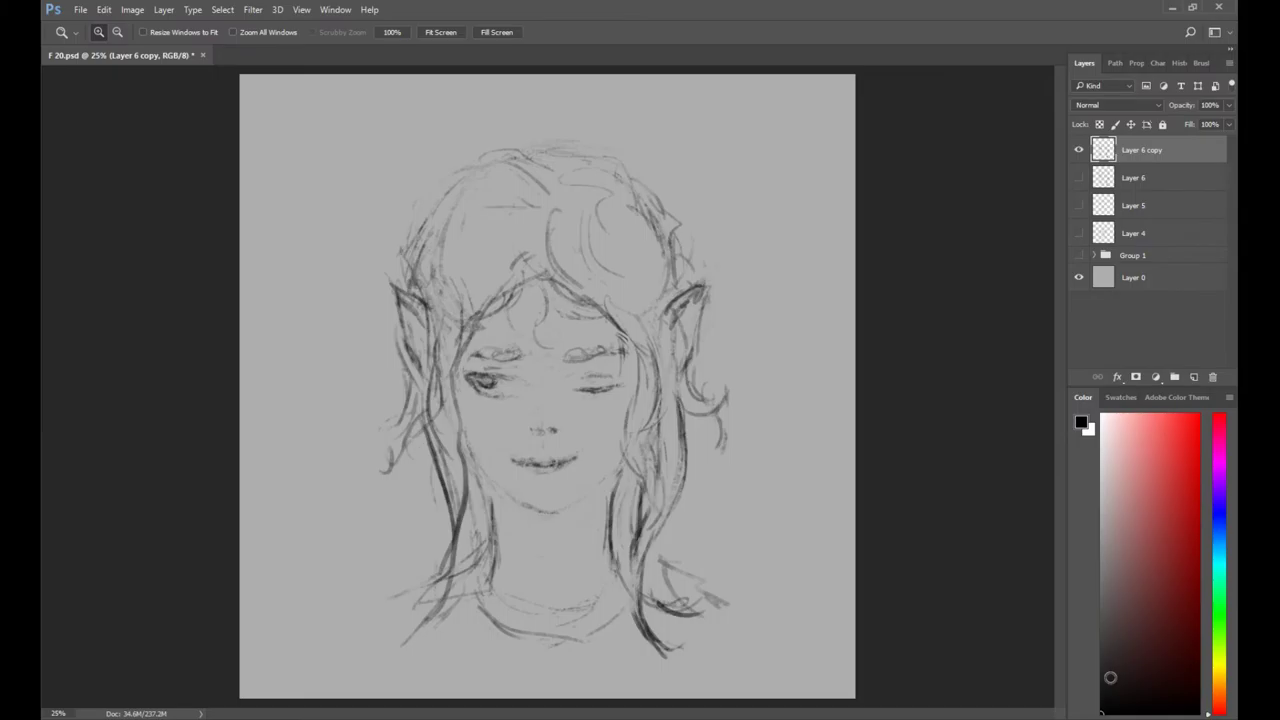
{"action": "left_click", "coordinate": [506, 420]}
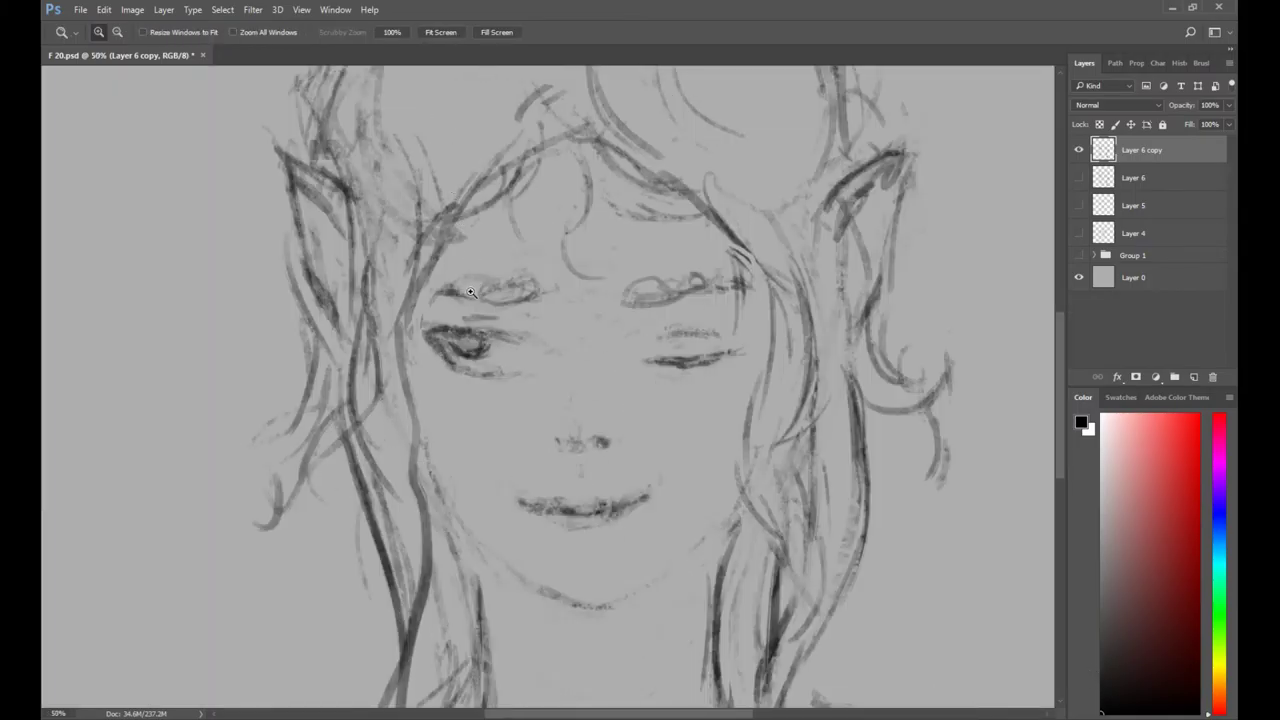
{"action": "left_click", "coordinate": [468, 289]}
{"action": "key", "text": "b"}
{"action": "mouse_move", "coordinate": [455, 282]}
{"action": "left_mouse_down"}
{"action": "mouse_move", "coordinate": [486, 290]}
{"action": "mouse_move", "coordinate": [475, 268]}
{"action": "mouse_move", "coordinate": [458, 270]}
{"action": "mouse_move", "coordinate": [514, 282]}
{"action": "mouse_move", "coordinate": [476, 243]}
{"action": "mouse_move", "coordinate": [522, 280]}
{"action": "mouse_move", "coordinate": [559, 264]}
{"action": "mouse_move", "coordinate": [540, 302]}
{"action": "left_mouse_up"}
{"action": "key", "text": "e"}
{"action": "key", "text": "b"}
{"action": "left_click", "coordinate": [552, 303], "text": "alt"}
{"action": "left_click", "coordinate": [556, 319], "text": "alt"}
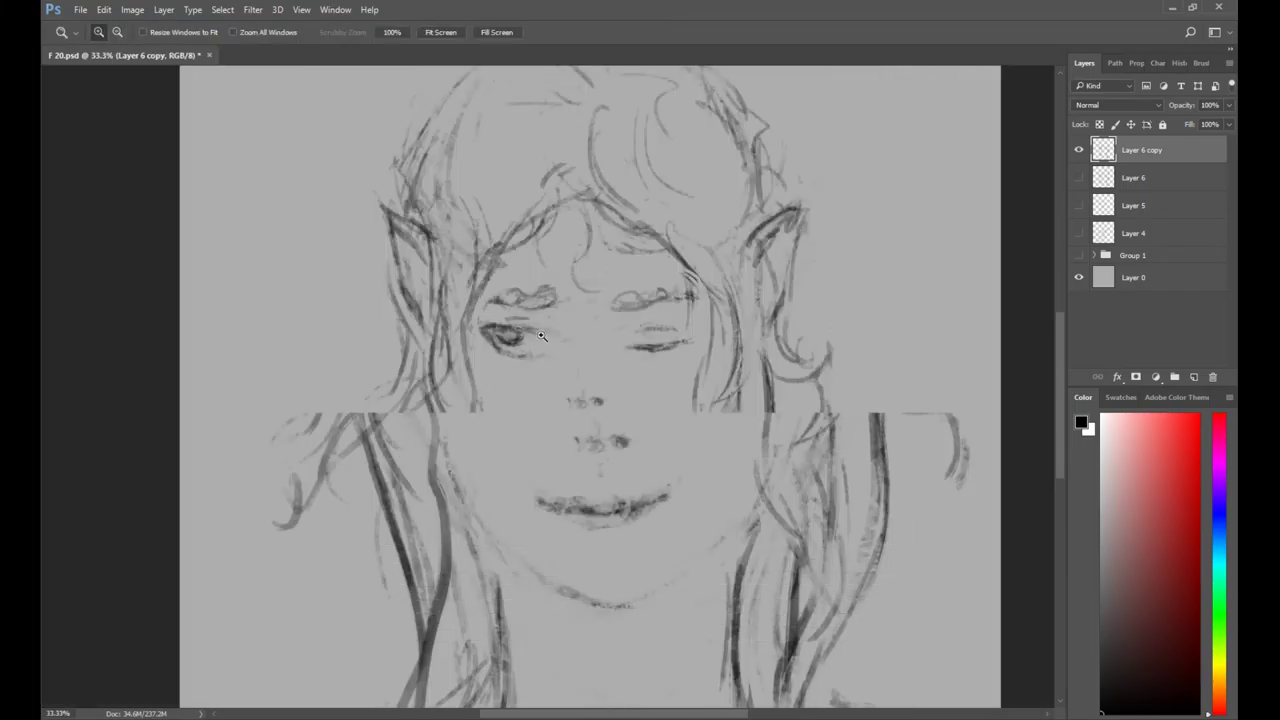
Save the document.
{"action": "left_click", "coordinate": [651, 480], "text": "alt"}
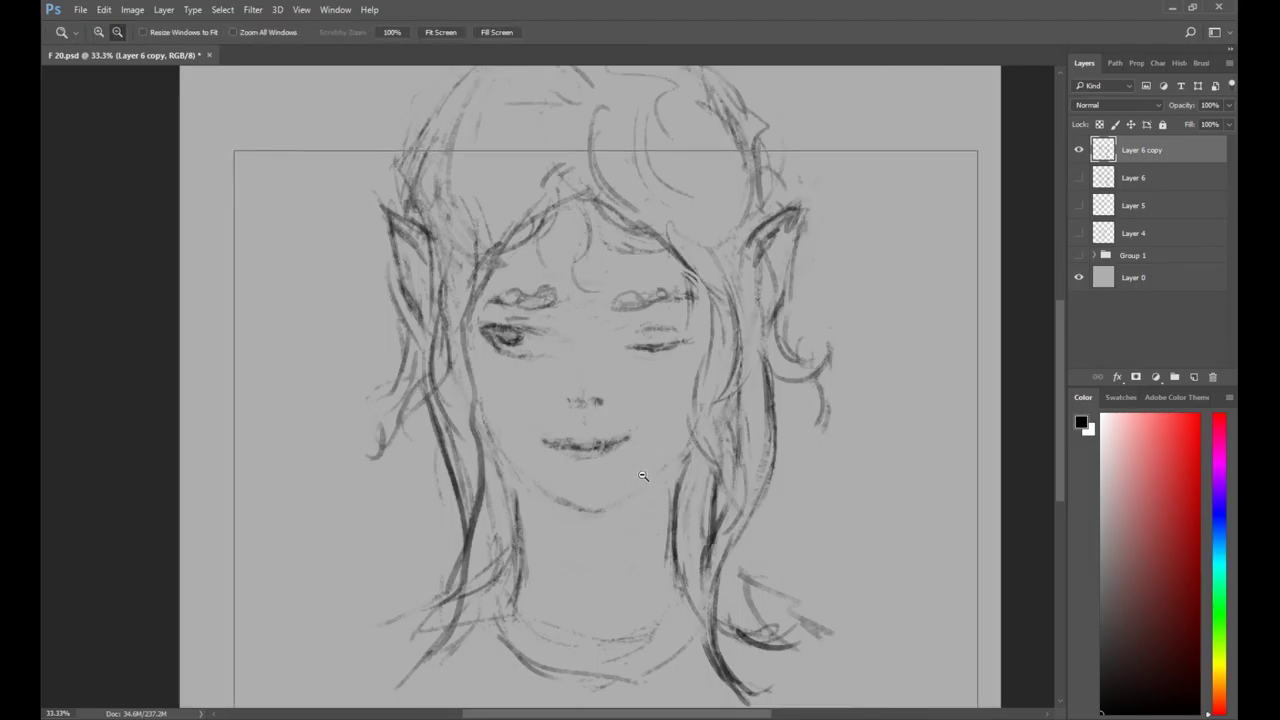
{"action": "key", "text": "ctrl+s"}
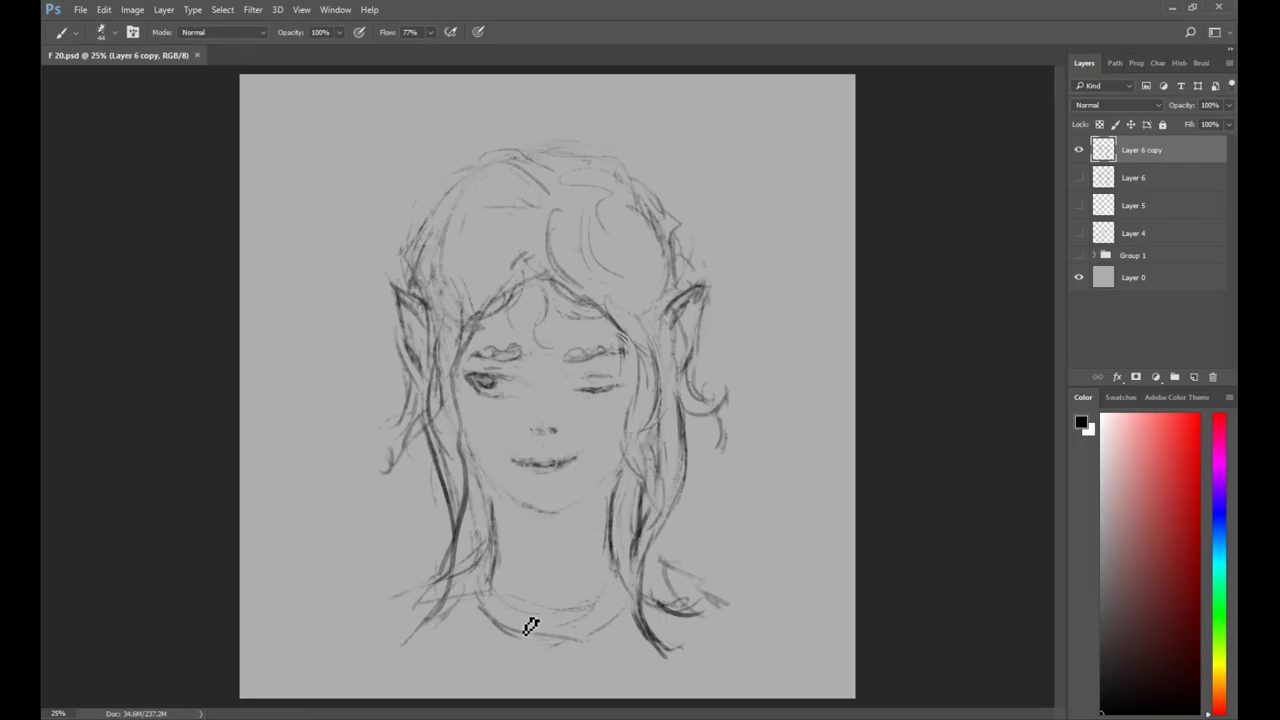
Darken the outer hair contour above the ear on the open-eye side with a 33 px brush.
{"action": "left_click", "coordinate": [350, 205], "text": "ctrl"}
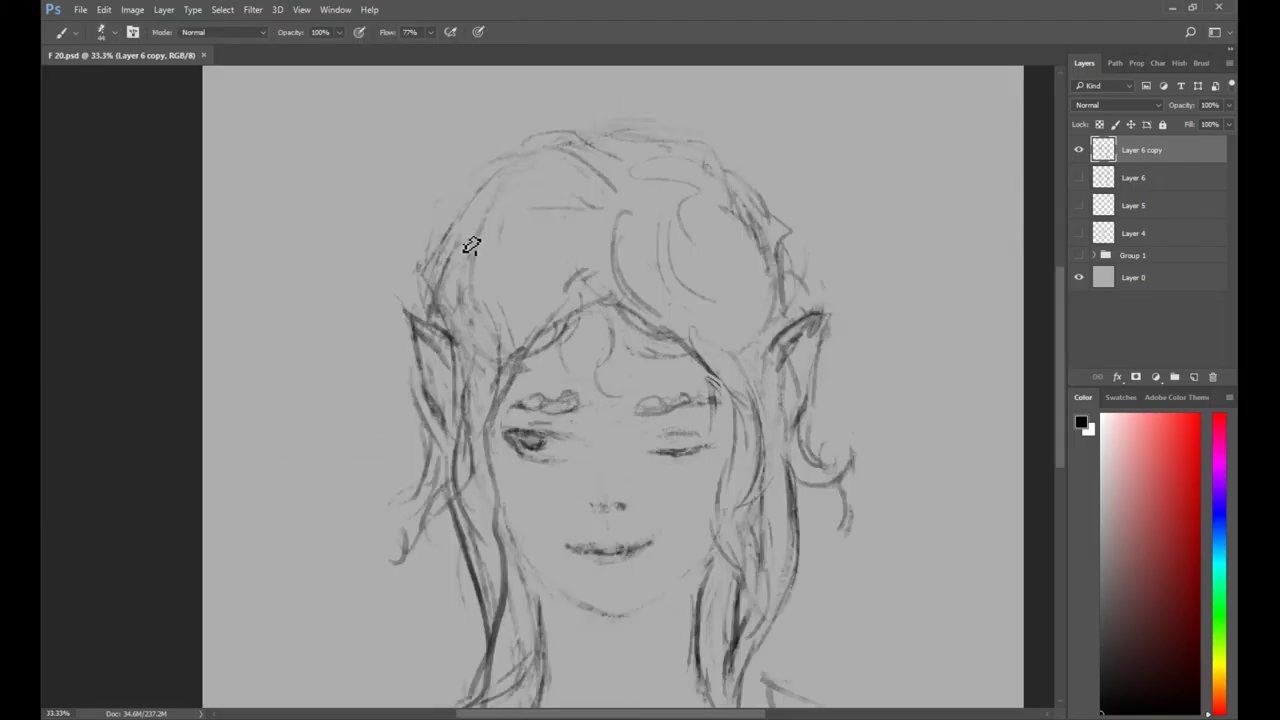
{"action": "left_click_drag", "start_coordinate": [497, 172], "coordinate": [441, 258]}
{"action": "left_click_drag", "start_coordinate": [505, 188], "coordinate": [419, 280]}
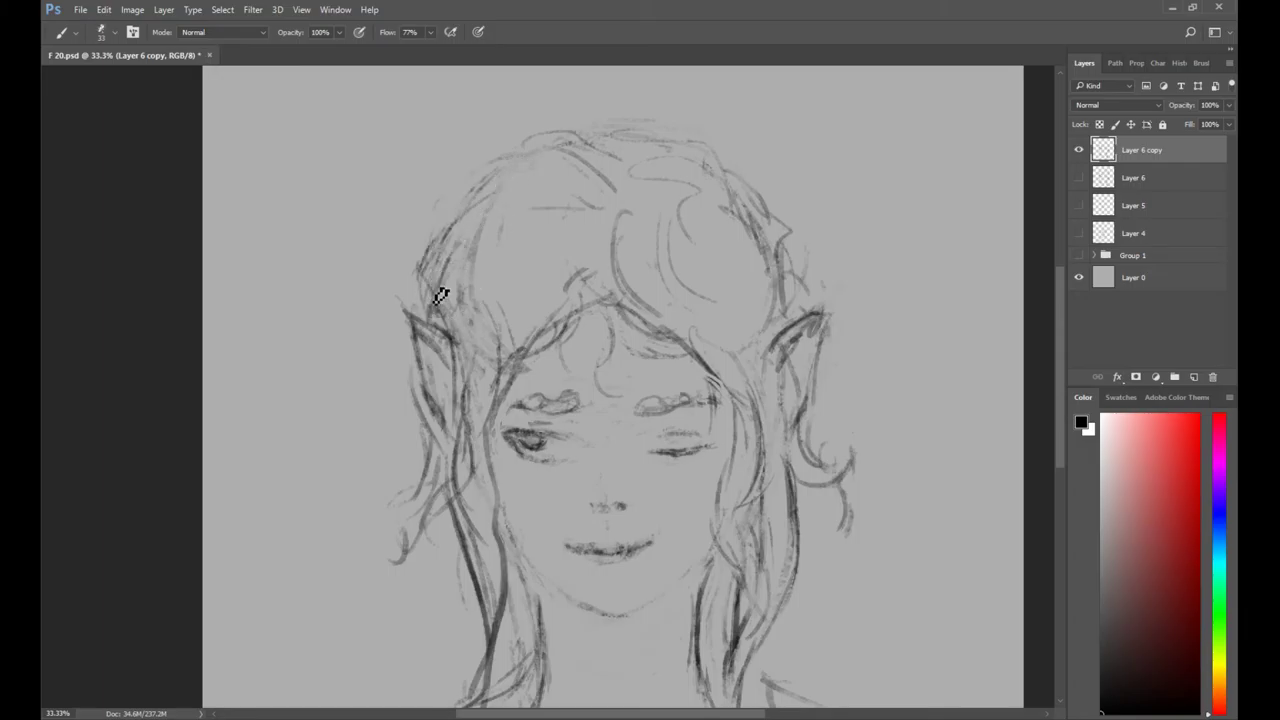
{"action": "left_click_drag", "start_coordinate": [454, 336], "coordinate": [470, 271]}
{"action": "key", "text": "e"}
{"action": "key", "text": "b"}
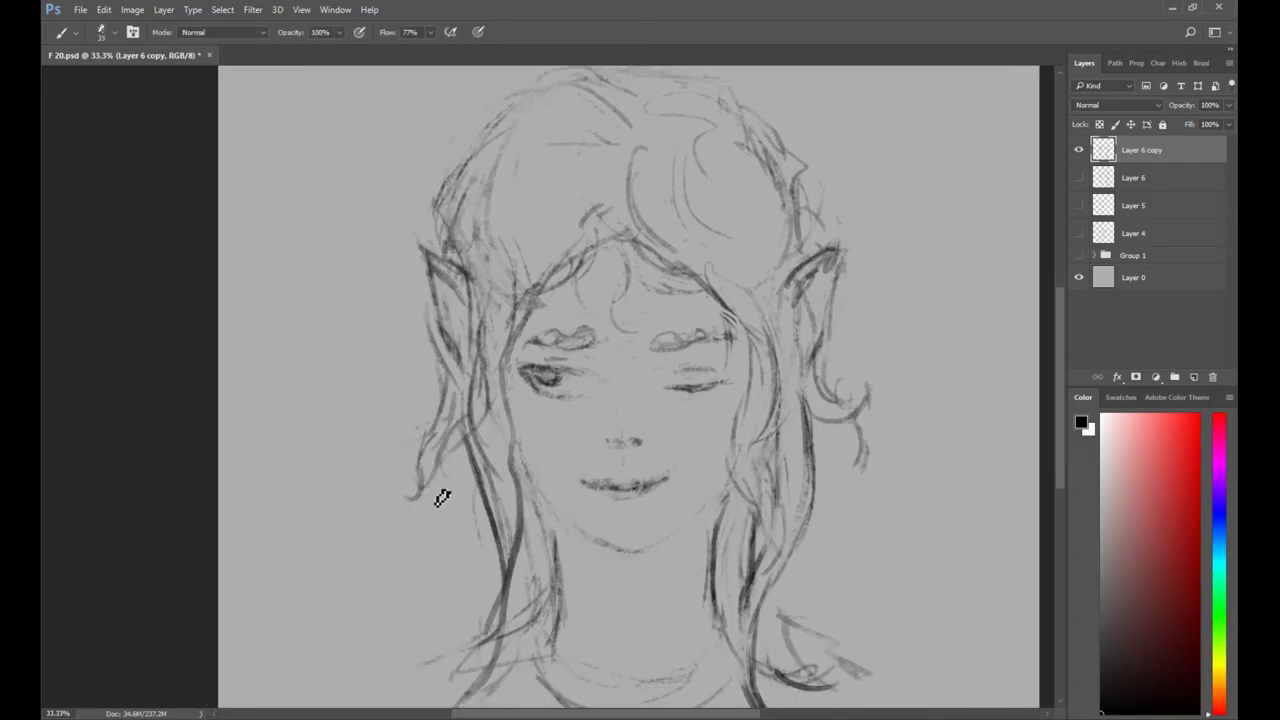
Strengthen the hair lock below the ear on the open-eye side and sketch a scalloped collar around the neckline.
{"action": "left_click_drag", "start_coordinate": [466, 418], "coordinate": [444, 451]}
{"action": "left_click_drag", "start_coordinate": [453, 458], "coordinate": [410, 499]}
{"action": "left_click_drag", "start_coordinate": [520, 620], "coordinate": [500, 505]}
{"action": "mouse_move", "coordinate": [515, 558]}
{"action": "left_mouse_down"}
{"action": "mouse_move", "coordinate": [578, 603]}
{"action": "mouse_move", "coordinate": [574, 649]}
{"action": "mouse_move", "coordinate": [614, 620]}
{"action": "mouse_move", "coordinate": [706, 623]}
{"action": "mouse_move", "coordinate": [541, 601]}
{"action": "left_mouse_up"}
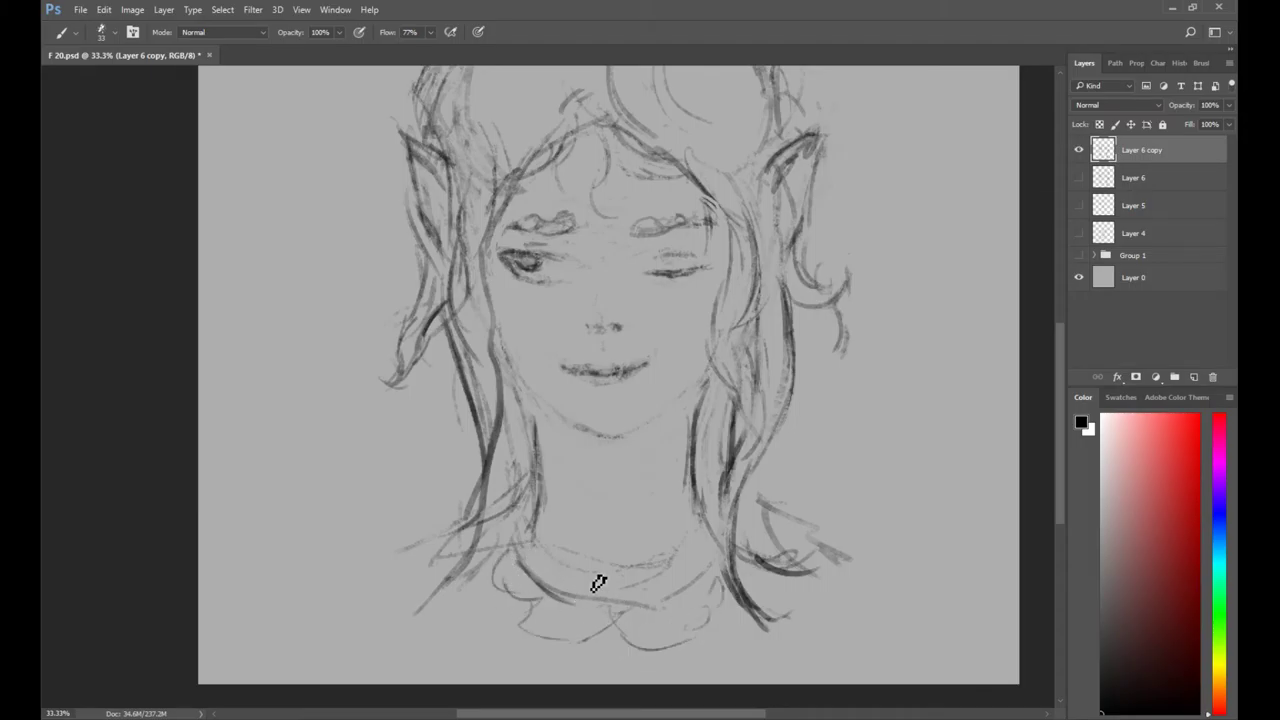
{"action": "mouse_move", "coordinate": [717, 577]}
{"action": "left_mouse_down"}
{"action": "mouse_move", "coordinate": [734, 605]}
{"action": "mouse_move", "coordinate": [708, 611]}
{"action": "left_mouse_up"}
Sketch the outlines of both shoulders and the upper sleeves with loose brush strokes.
{"action": "mouse_move", "coordinate": [403, 541]}
{"action": "left_mouse_down"}
{"action": "mouse_move", "coordinate": [370, 563]}
{"action": "mouse_move", "coordinate": [404, 540]}
{"action": "mouse_move", "coordinate": [432, 559]}
{"action": "mouse_move", "coordinate": [452, 541]}
{"action": "mouse_move", "coordinate": [342, 583]}
{"action": "mouse_move", "coordinate": [383, 549]}
{"action": "left_mouse_up"}
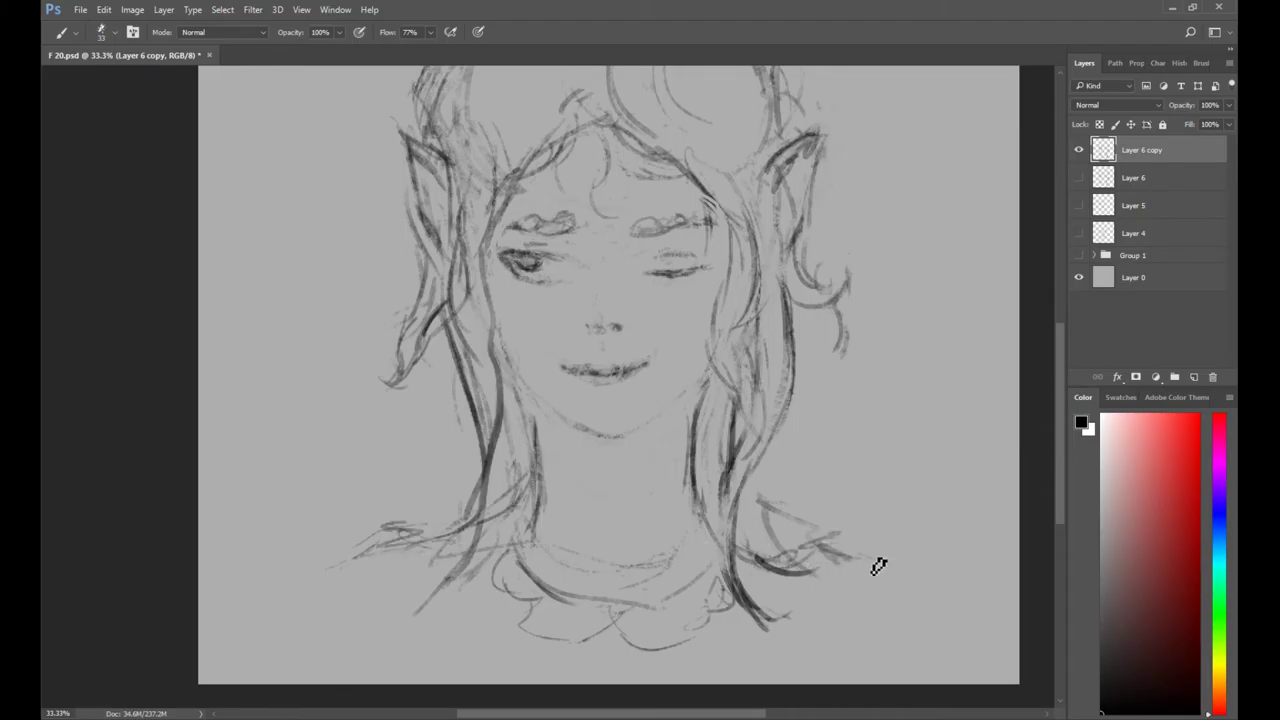
{"action": "left_click_drag", "start_coordinate": [821, 540], "coordinate": [905, 570]}
{"action": "left_click_drag", "start_coordinate": [397, 596], "coordinate": [366, 626]}
{"action": "left_click_drag", "start_coordinate": [506, 658], "coordinate": [441, 655]}
{"action": "mouse_move", "coordinate": [829, 624]}
{"action": "left_mouse_down"}
{"action": "mouse_move", "coordinate": [859, 657]}
{"action": "mouse_move", "coordinate": [756, 674]}
{"action": "mouse_move", "coordinate": [803, 646]}
{"action": "mouse_move", "coordinate": [856, 637]}
{"action": "left_mouse_up"}
Darken the neck sides and upper collar edge, and add strokes to the long hair on the closed-eye side.
{"action": "left_click_drag", "start_coordinate": [556, 494], "coordinate": [534, 567]}
{"action": "key", "text": "z"}
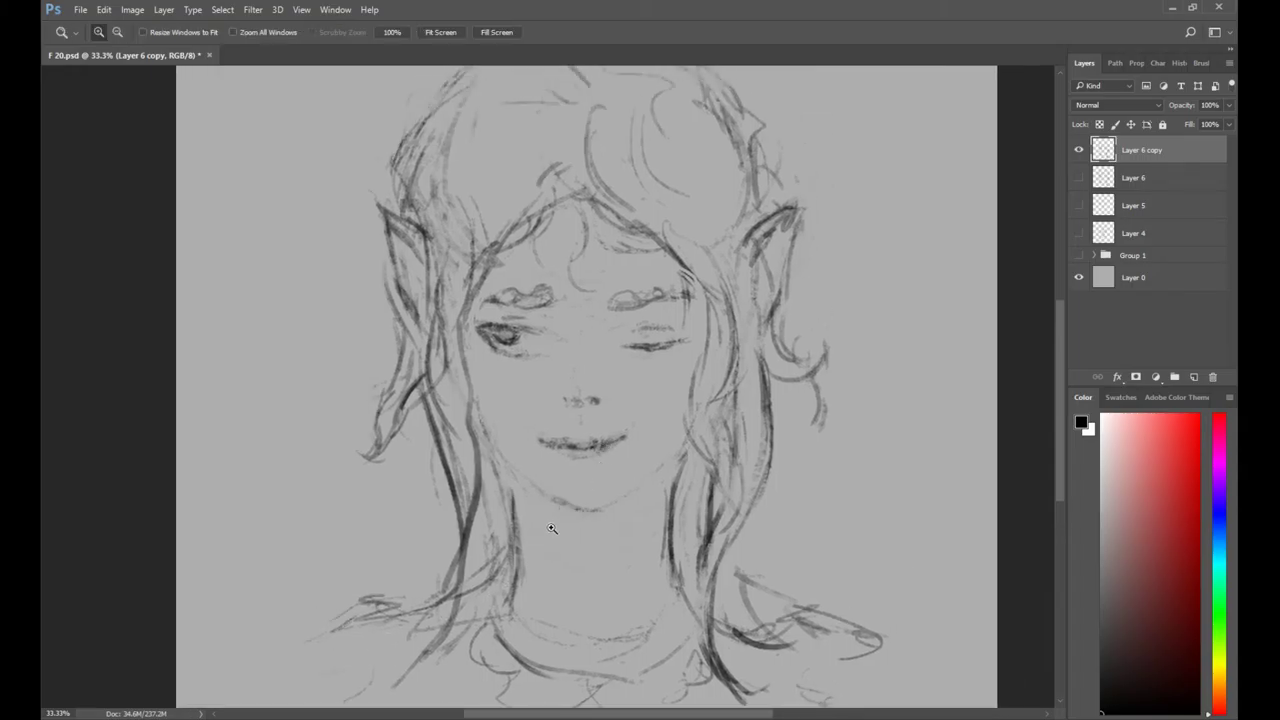
{"action": "key", "text": "e"}
{"action": "key", "text": "b"}
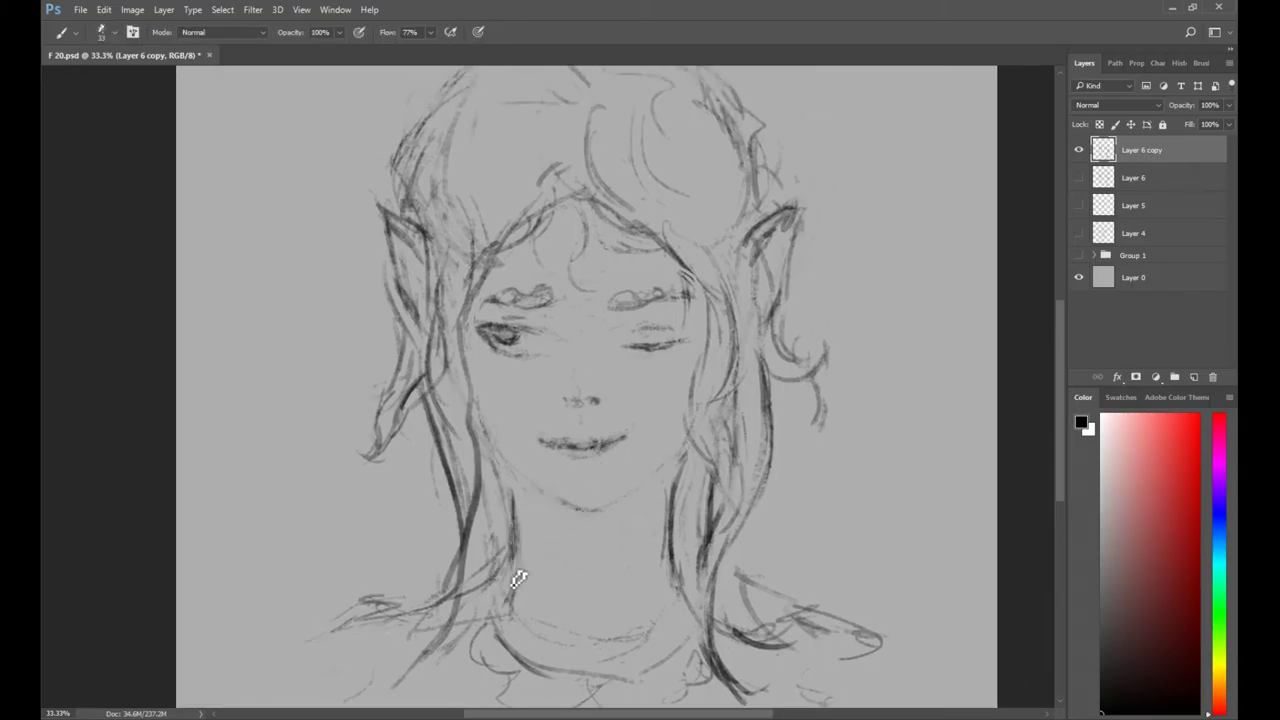
{"action": "left_click_drag", "start_coordinate": [495, 576], "coordinate": [513, 612]}
{"action": "left_click_drag", "start_coordinate": [497, 578], "coordinate": [462, 597]}
{"action": "left_click_drag", "start_coordinate": [530, 620], "coordinate": [644, 627]}
{"action": "left_click_drag", "start_coordinate": [674, 580], "coordinate": [697, 613]}
{"action": "left_click_drag", "start_coordinate": [683, 517], "coordinate": [687, 499]}
{"action": "mouse_move", "coordinate": [689, 432]}
{"action": "left_mouse_down"}
{"action": "mouse_move", "coordinate": [732, 477]}
{"action": "mouse_move", "coordinate": [719, 524]}
{"action": "left_mouse_up"}
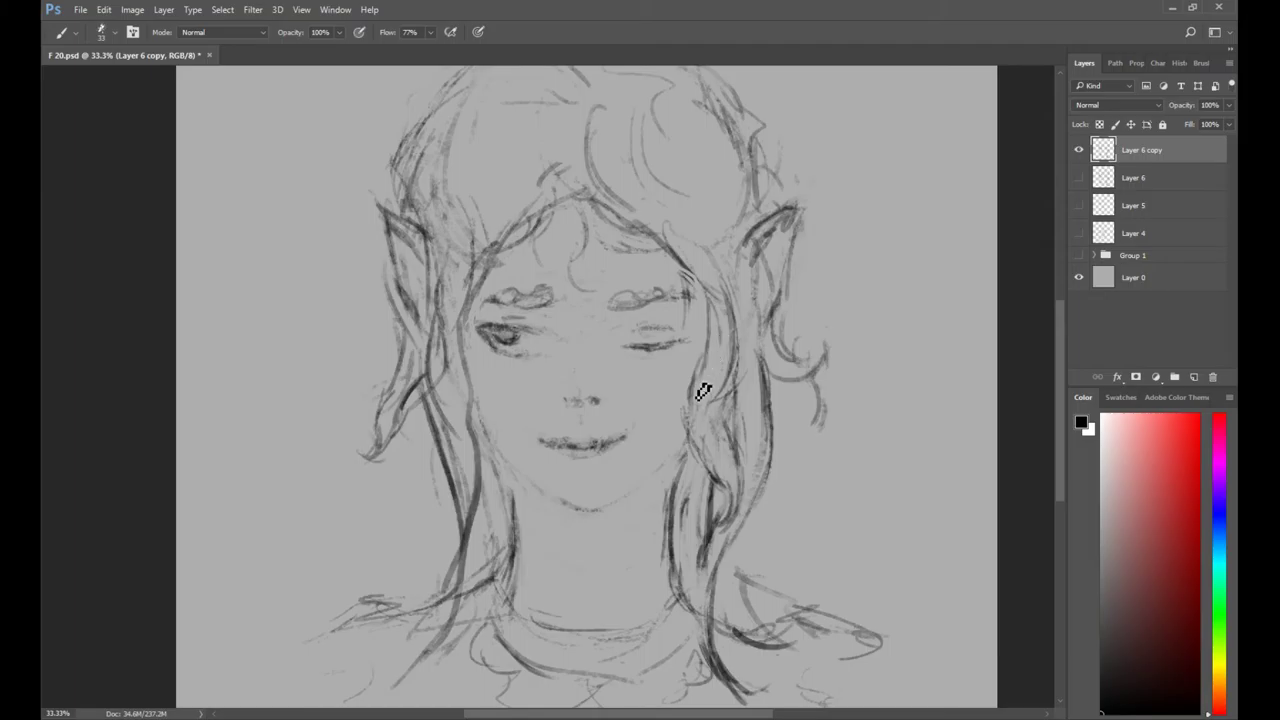
Clean up and extend the hair strand beside the closed eye's brow with eraser and brush strokes.
{"action": "scroll", "coordinate": [703, 391], "scroll_direction": "up", "scroll_amount": 2}
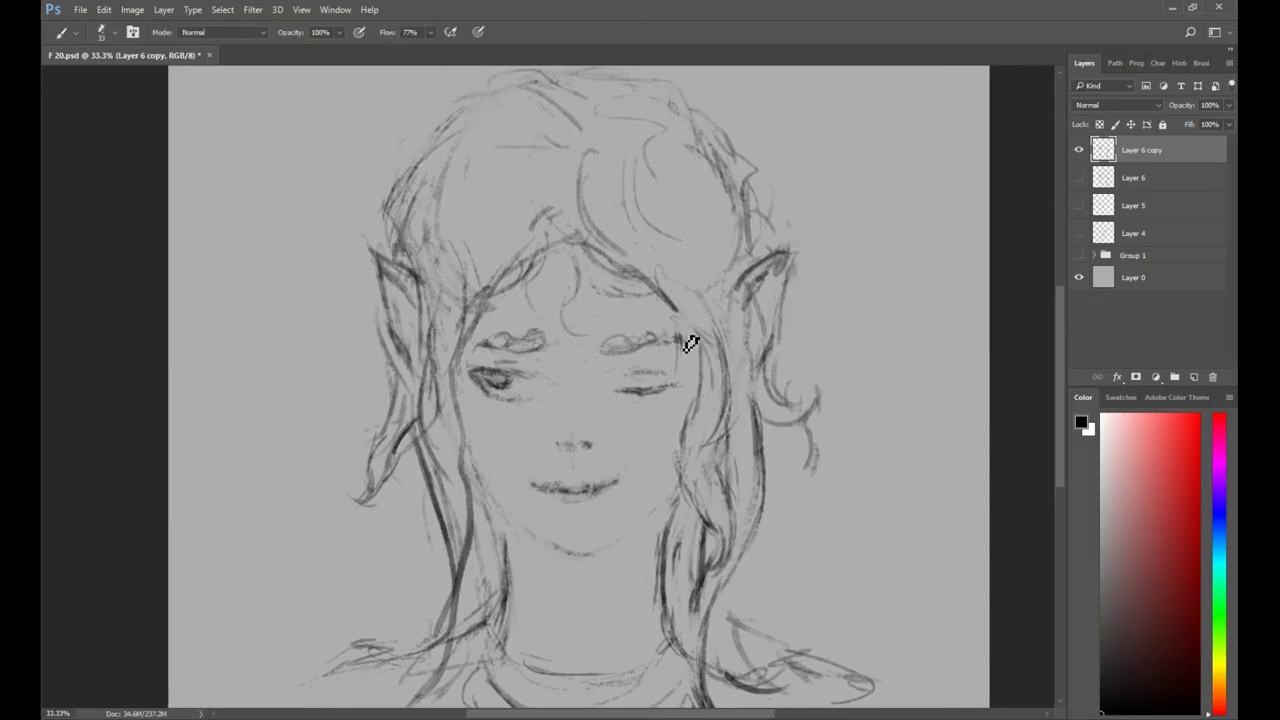
{"action": "key", "text": "e"}
{"action": "key", "text": "b"}
{"action": "key", "text": "e"}
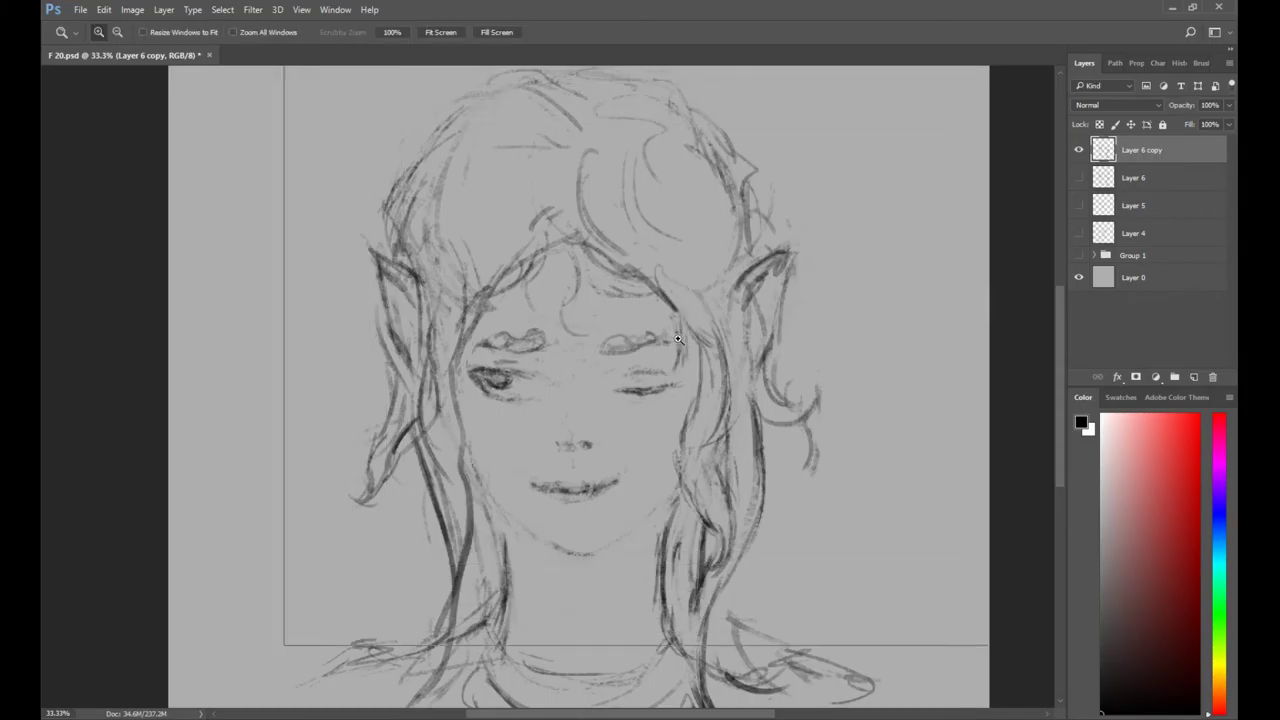
{"action": "scroll", "coordinate": [680, 340], "scroll_direction": "up", "scroll_amount": 1}
{"action": "key", "text": "b"}
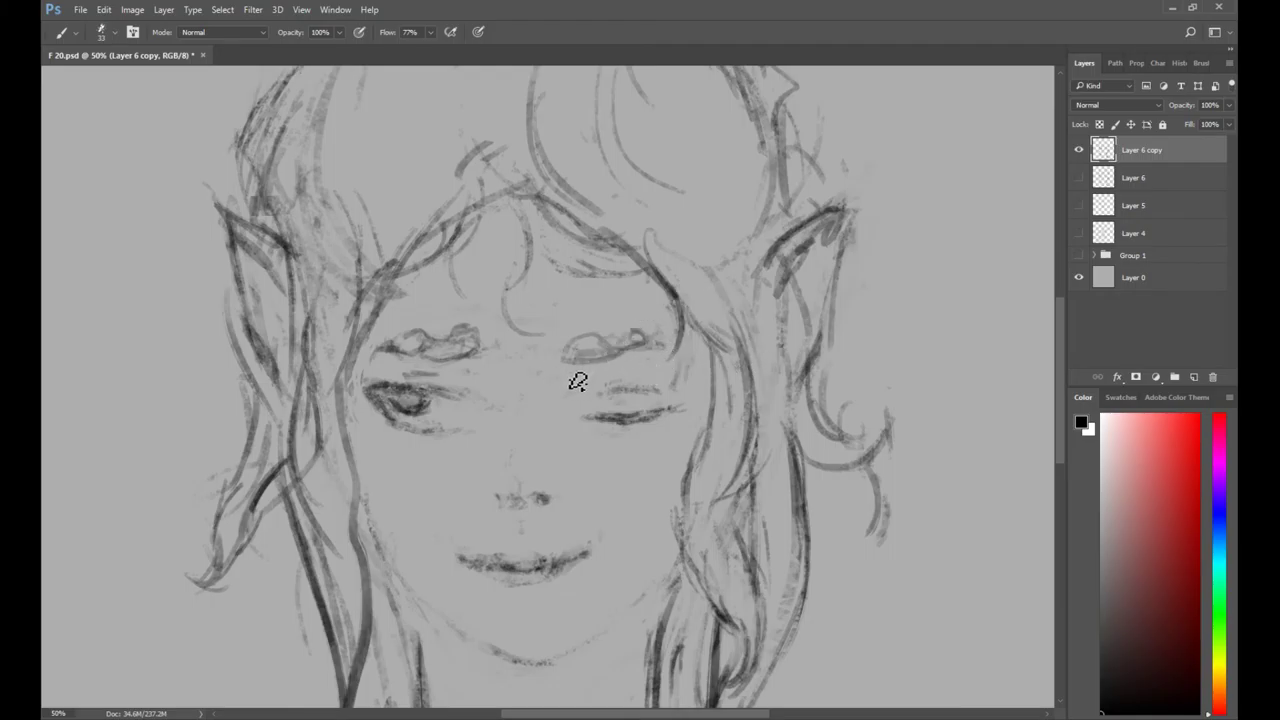
Lasso the eyebrow above the closed eye and shift it slightly outward with Free Transform.
{"action": "key", "text": "l"}
{"action": "left_click_drag", "start_coordinate": [539, 337], "coordinate": [577, 384]}
{"action": "mouse_move", "coordinate": [665, 350]}
{"action": "left_mouse_down"}
{"action": "mouse_move", "coordinate": [636, 313]}
{"action": "mouse_move", "coordinate": [549, 343]}
{"action": "left_mouse_up"}
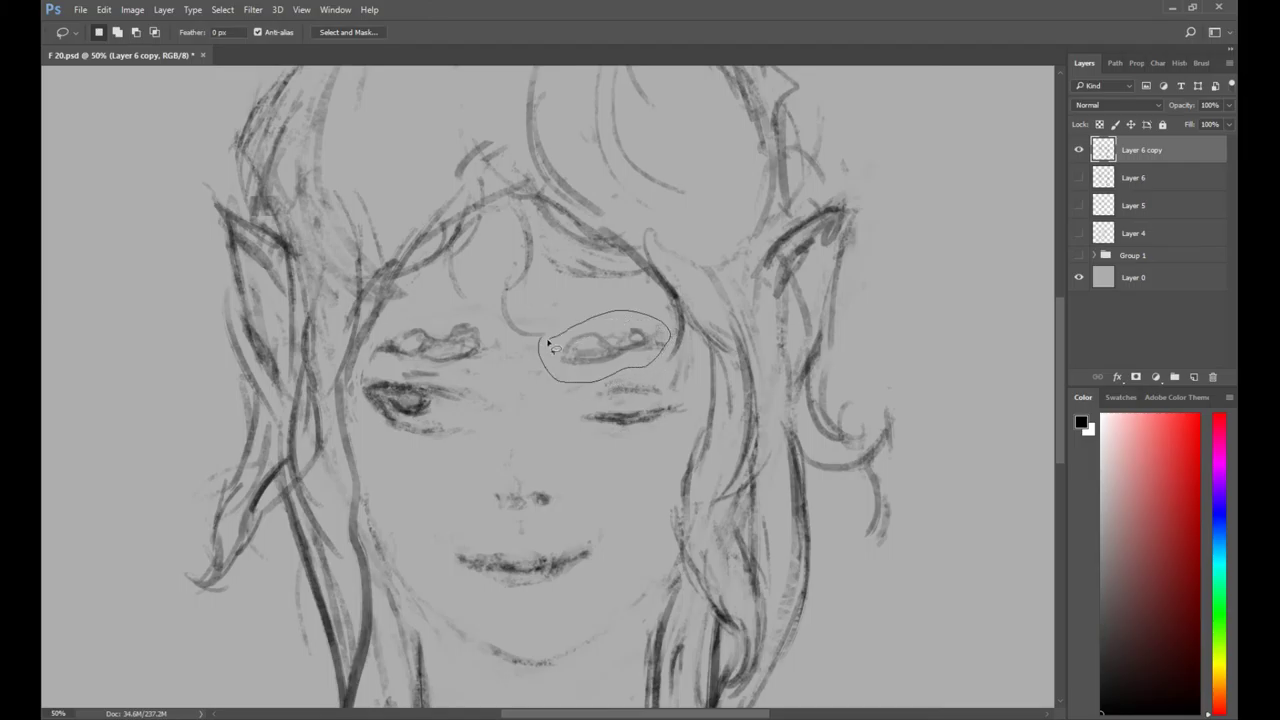
{"action": "key", "text": "ctrl+t"}
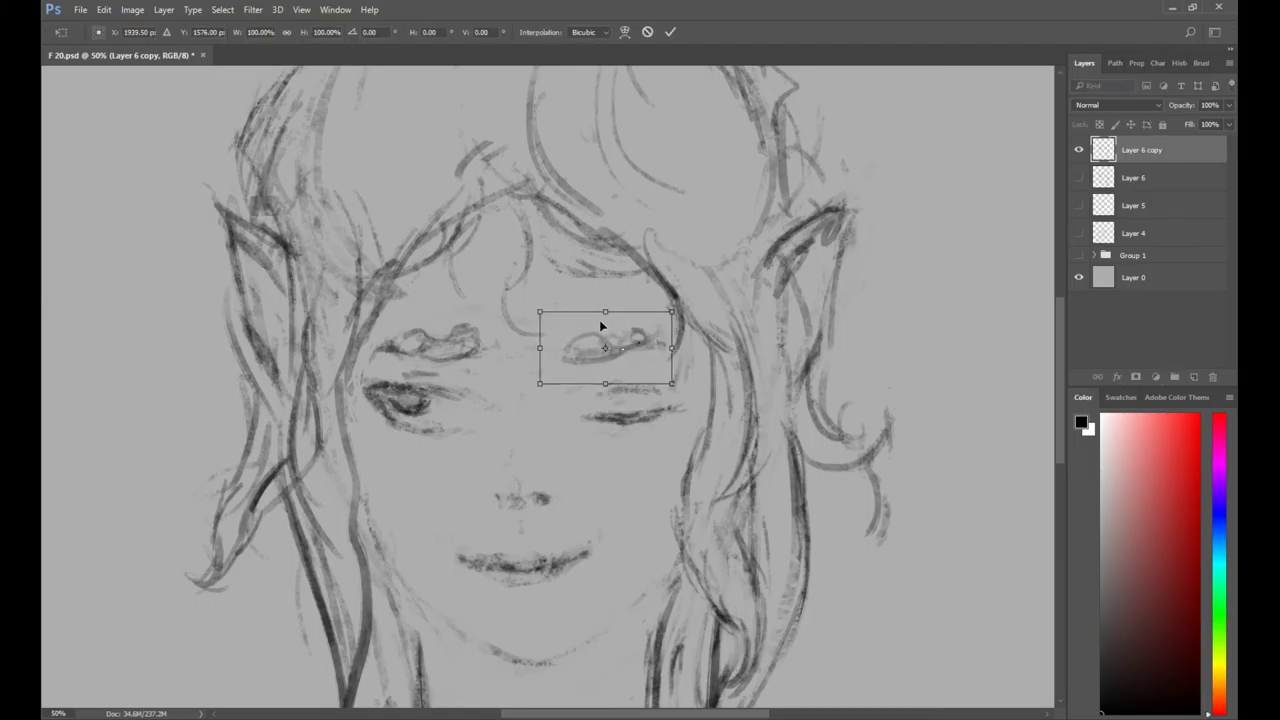
{"action": "key", "text": "Return"}
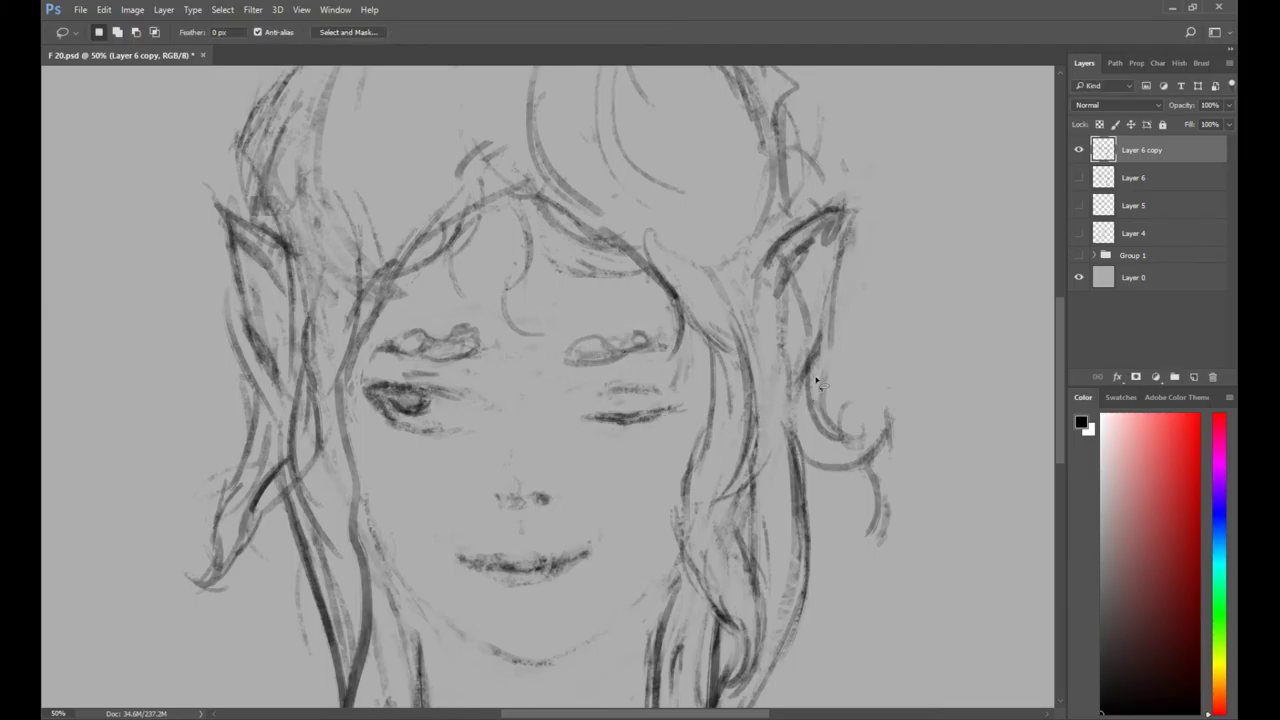
Erase the hanging tail of the curled lock below the ear on the closed-eye side and darken its curve.
{"action": "key", "text": "b"}
{"action": "key", "text": "e"}
{"action": "left_click_drag", "start_coordinate": [871, 486], "coordinate": [881, 538]}
{"action": "key", "text": "b"}
{"action": "mouse_move", "coordinate": [893, 404]}
{"action": "left_mouse_down"}
{"action": "mouse_move", "coordinate": [886, 443]}
{"action": "mouse_move", "coordinate": [851, 468]}
{"action": "left_mouse_up"}
{"action": "left_click_drag", "start_coordinate": [820, 386], "coordinate": [848, 432]}
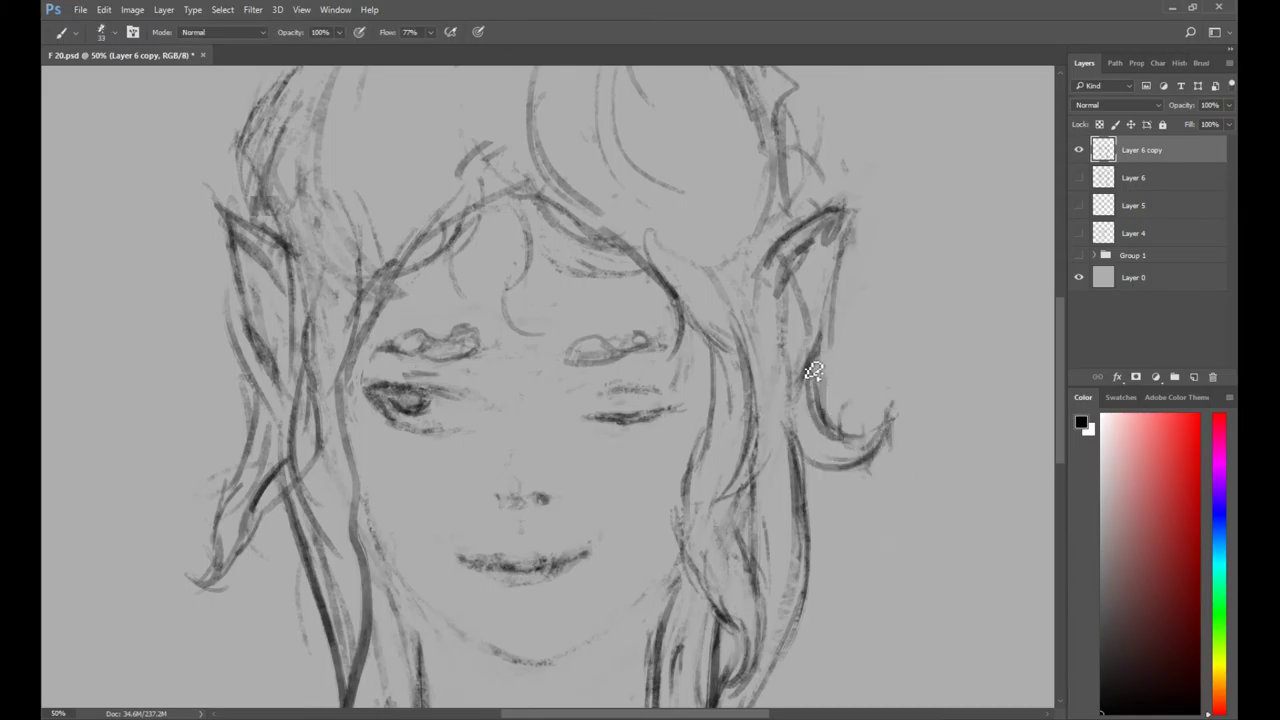
{"action": "left_click_drag", "start_coordinate": [813, 372], "coordinate": [791, 452]}
Soften the ear on the closed-eye side with the eraser and redraw the hair strands in front of it.
{"action": "key", "text": "e"}
{"action": "mouse_move", "coordinate": [766, 346]}
{"action": "left_mouse_down"}
{"action": "mouse_move", "coordinate": [810, 287]}
{"action": "mouse_move", "coordinate": [812, 323]}
{"action": "mouse_move", "coordinate": [828, 307]}
{"action": "mouse_move", "coordinate": [794, 348]}
{"action": "mouse_move", "coordinate": [833, 293]}
{"action": "mouse_move", "coordinate": [797, 283]}
{"action": "mouse_move", "coordinate": [831, 287]}
{"action": "left_mouse_up"}
{"action": "key", "text": "b"}
{"action": "key", "text": "e"}
{"action": "key", "text": "b"}
{"action": "key", "text": "e"}
{"action": "left_click_drag", "start_coordinate": [833, 270], "coordinate": [822, 293]}
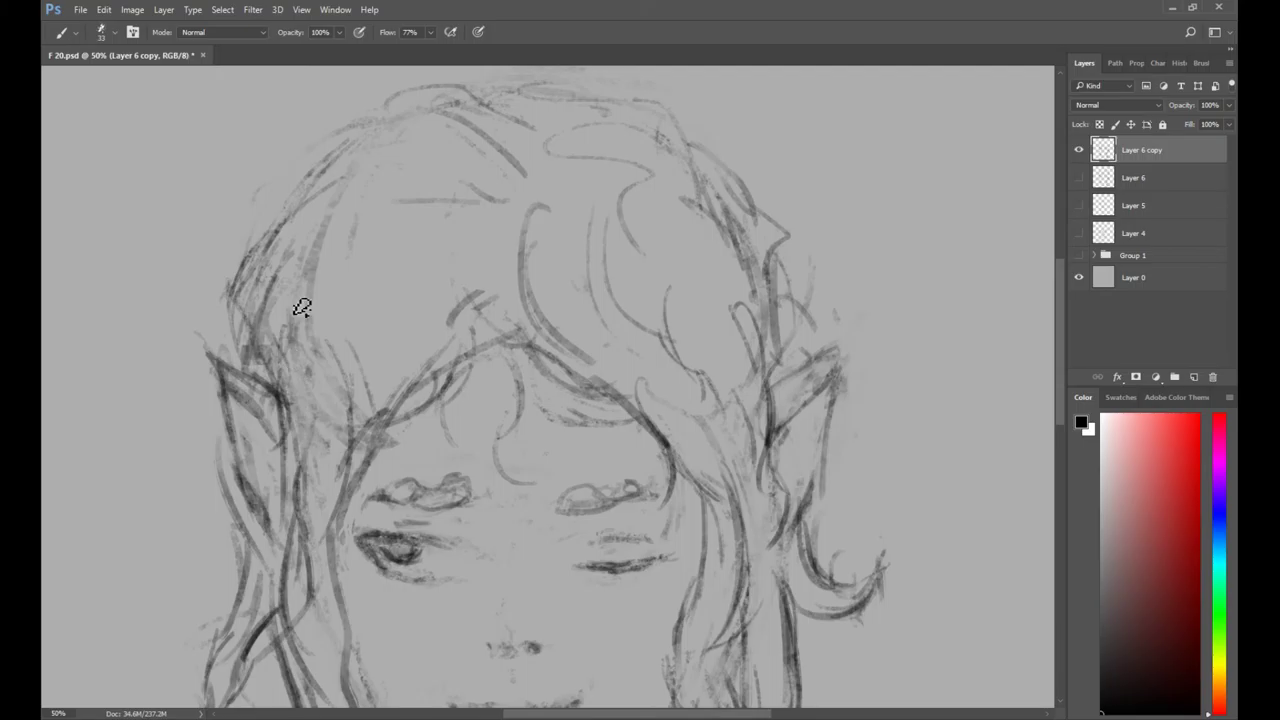
Erase stray hair strokes above the temple on the open-eye side and save the document.
{"action": "key", "text": "e"}
{"action": "left_click_drag", "start_coordinate": [361, 404], "coordinate": [386, 443]}
{"action": "mouse_move", "coordinate": [342, 358]}
{"action": "left_mouse_down"}
{"action": "mouse_move", "coordinate": [316, 374]}
{"action": "mouse_move", "coordinate": [306, 306]}
{"action": "left_mouse_up"}
{"action": "key", "text": "b"}
{"action": "key", "text": "z"}
{"action": "left_click", "coordinate": [415, 280], "text": "alt"}
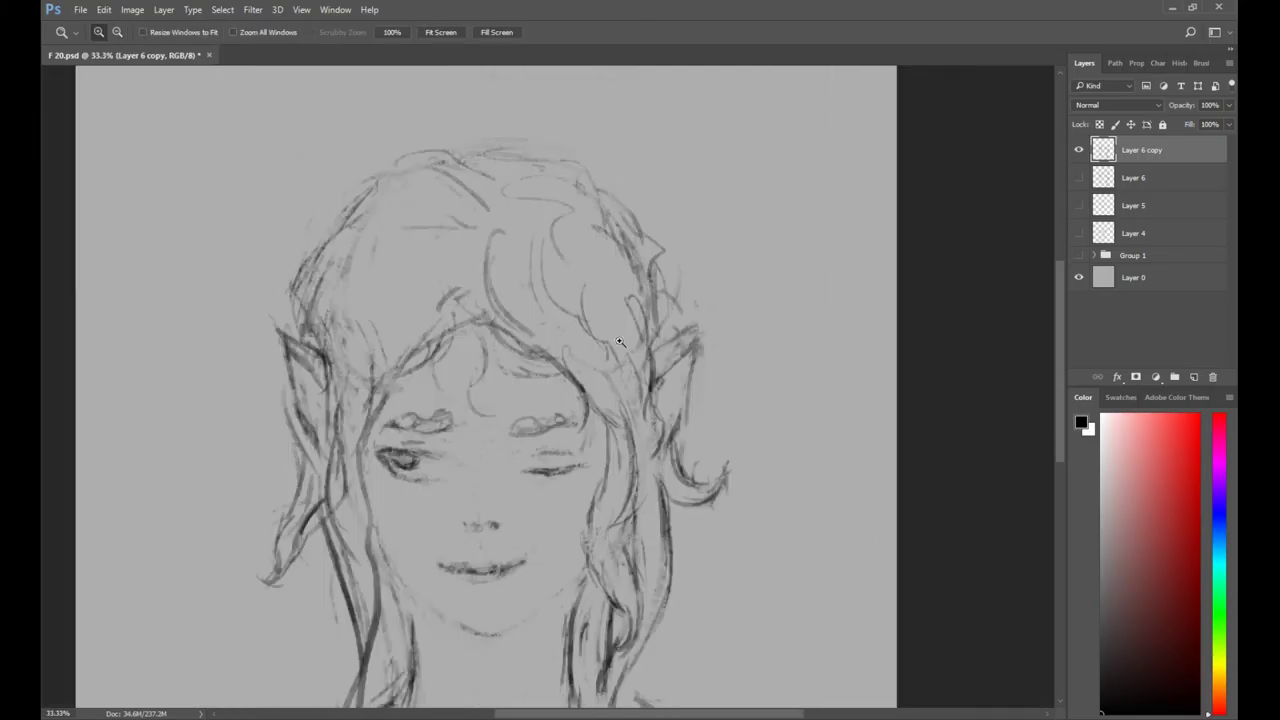
{"action": "left_click_drag", "start_coordinate": [560, 420], "coordinate": [591, 323]}
{"action": "left_click_drag", "start_coordinate": [606, 366], "coordinate": [598, 334]}
{"action": "key", "text": "ctrl+minus"}
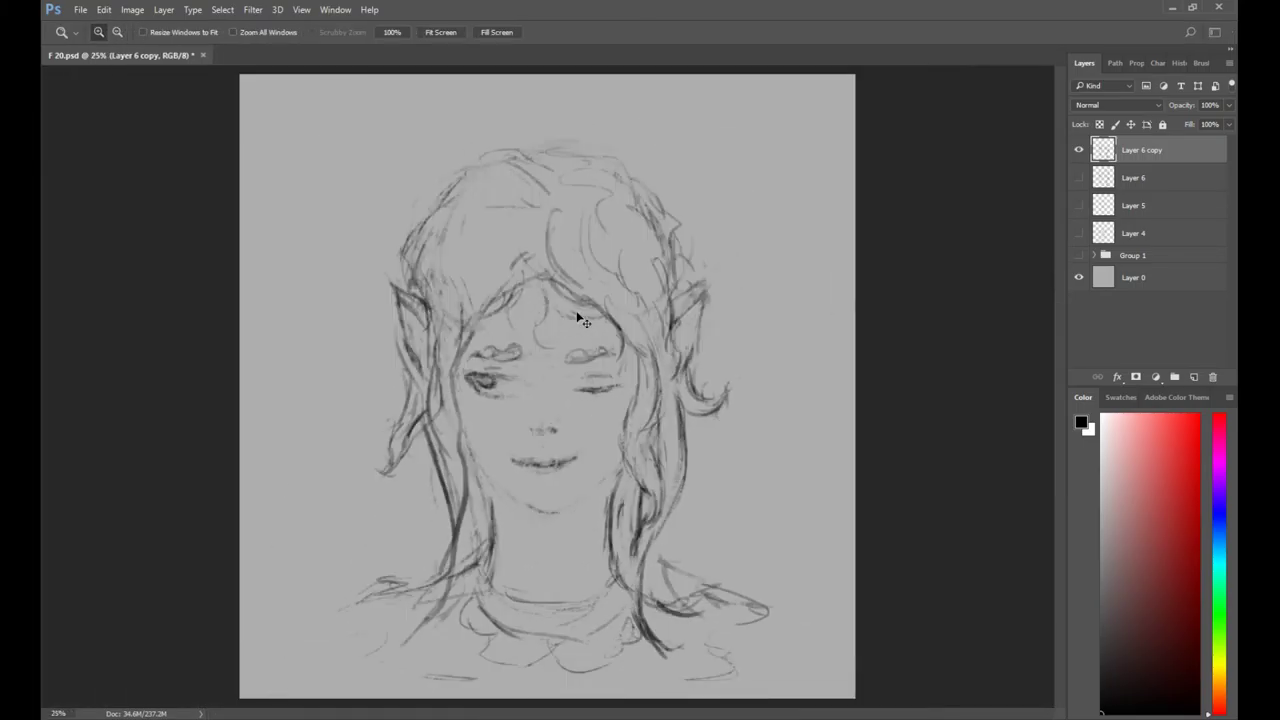
{"action": "key", "text": "ctrl+s"}
Select the chin and lower jawline beneath the mouth with the Lasso tool.
{"action": "key", "text": "b"}
{"action": "key", "text": "l"}
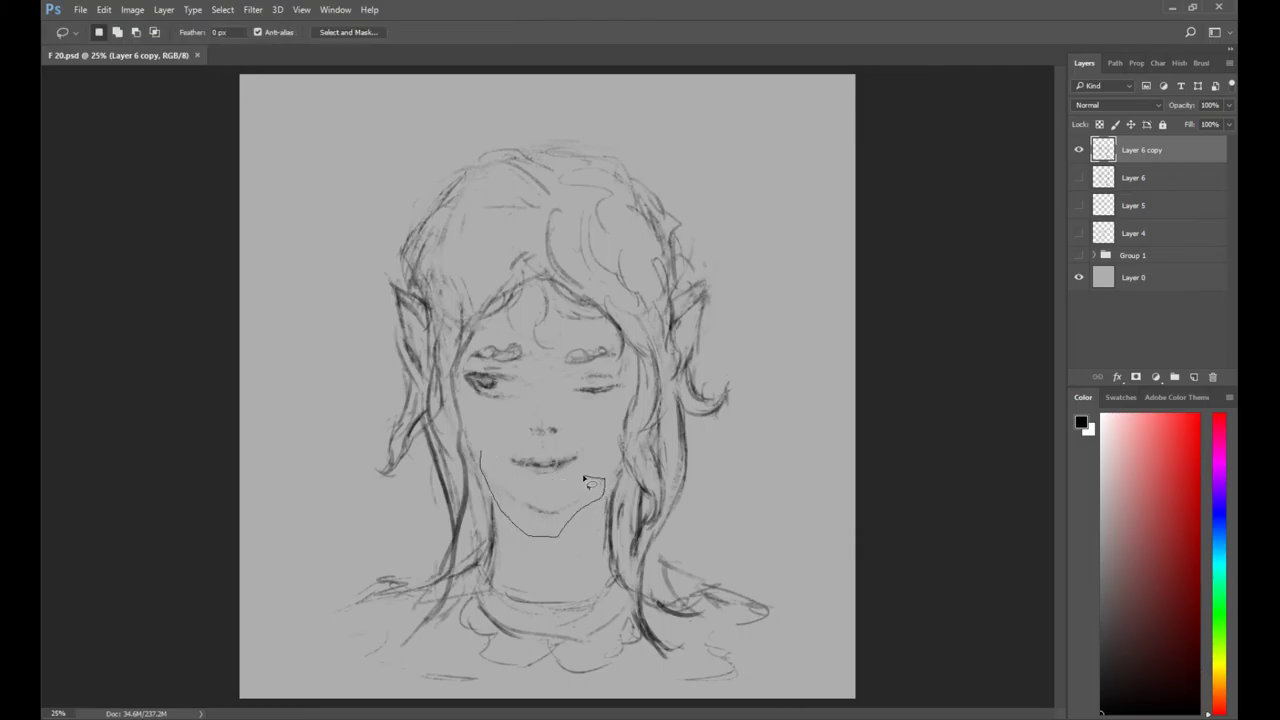
{"action": "left_click_drag", "start_coordinate": [518, 476], "coordinate": [514, 472]}
Try narrowing the selected chin and shifting it slightly sideways with Free Transform, and restore its selection.
{"action": "key", "text": "ctrl+t"}
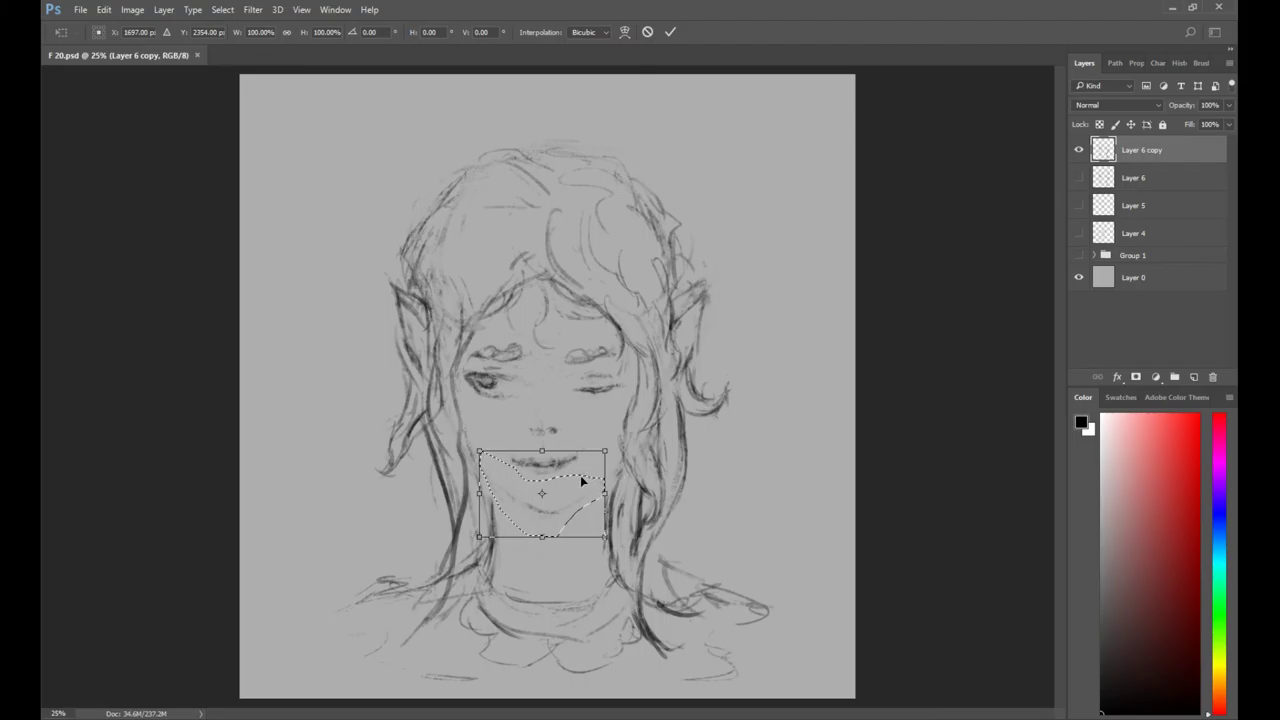
{"action": "left_click_drag", "start_coordinate": [605, 493], "coordinate": [599, 488]}
{"action": "key", "text": "Return"}
{"action": "key", "text": "ctrl+d"}
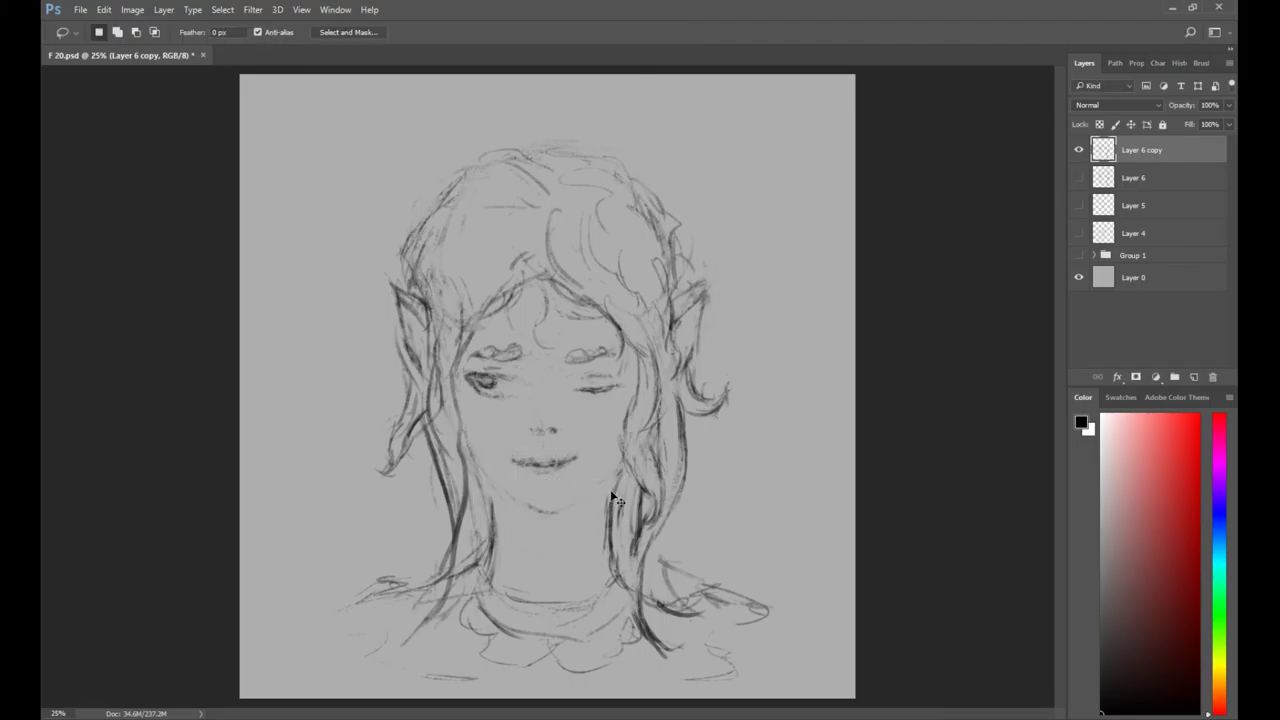
{"action": "key", "text": "ctrl+t"}
{"action": "left_click_drag", "start_coordinate": [566, 494], "coordinate": [576, 490]}
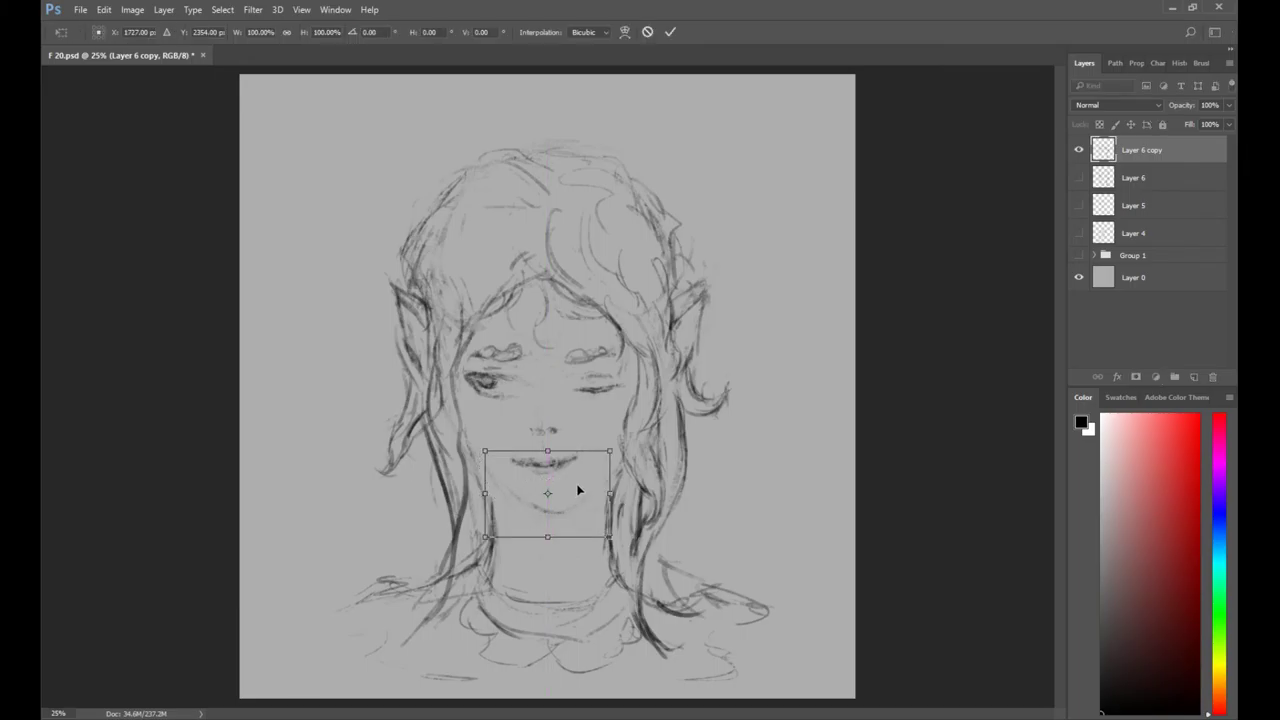
{"action": "key", "text": "Return"}
{"action": "key", "text": "ctrl+d"}
{"action": "key", "text": "ctrl+t"}
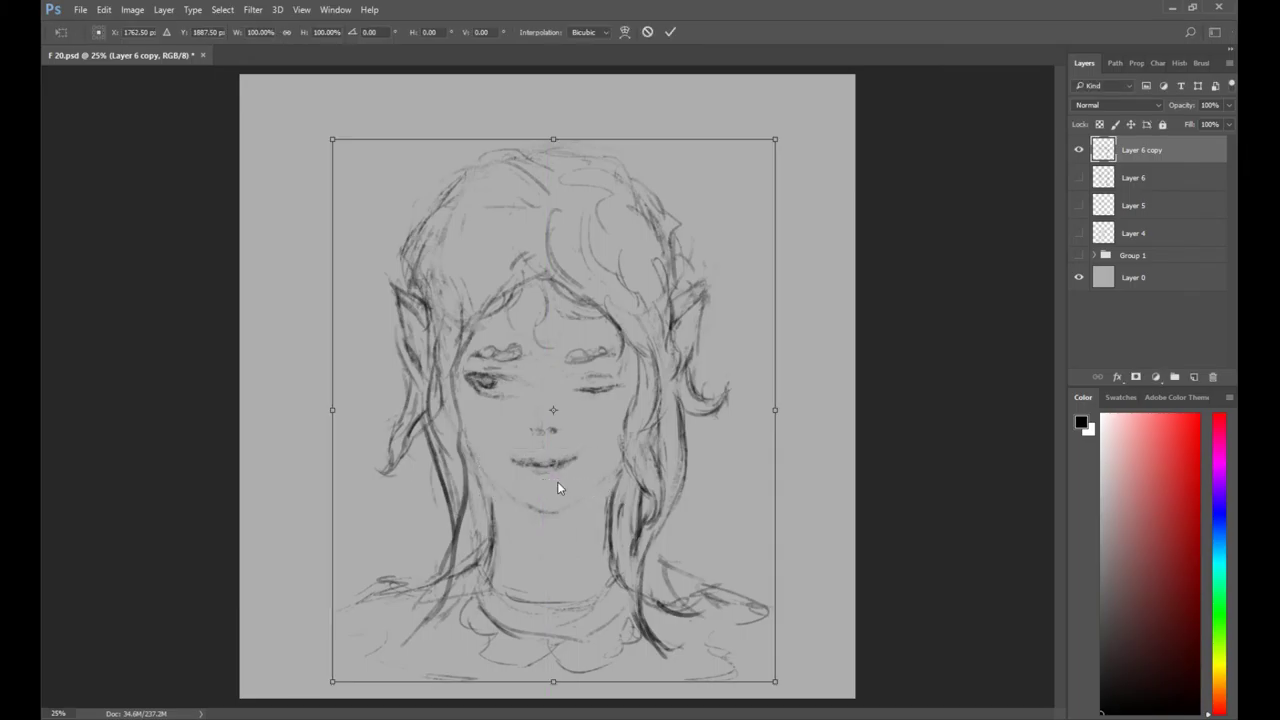
{"action": "key", "text": "Escape"}
{"action": "key", "text": "ctrl+z"}
Try skewing one lower corner of the selected chin inward and nudging the chin slightly left and up.
{"action": "key", "text": "ctrl+t"}
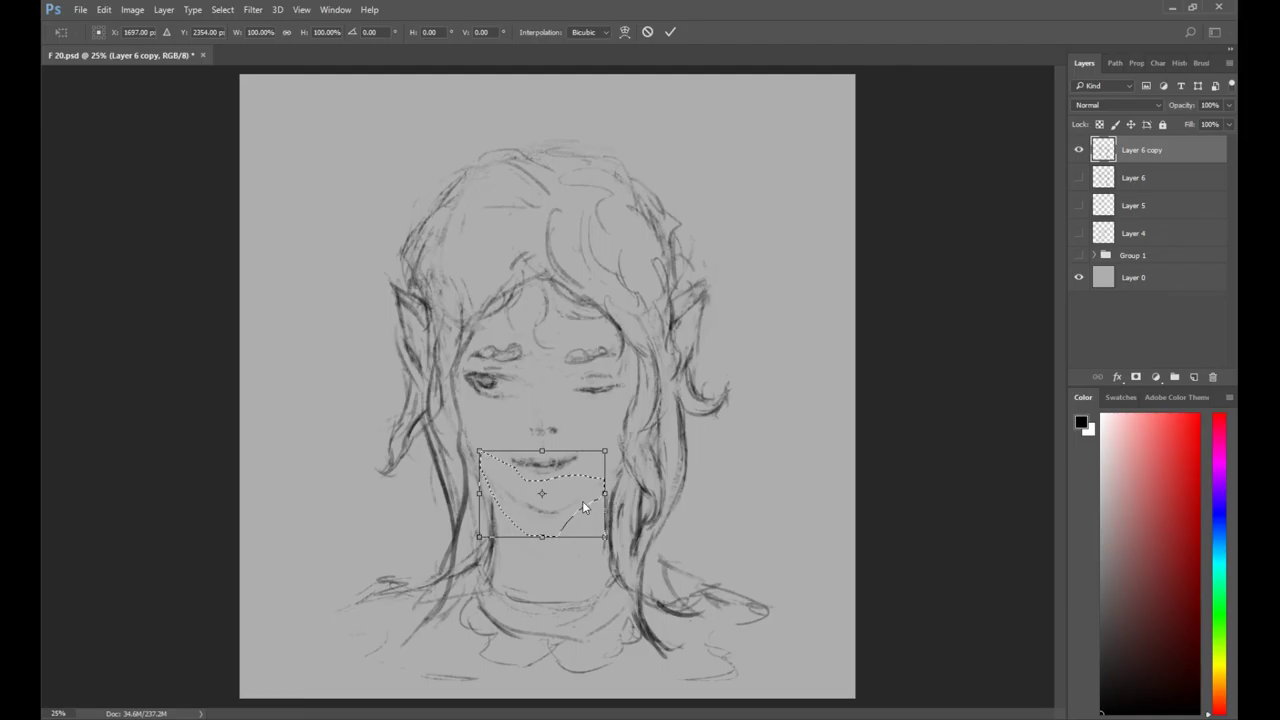
{"action": "left_click_drag", "start_coordinate": [606, 536], "coordinate": [593, 535]}
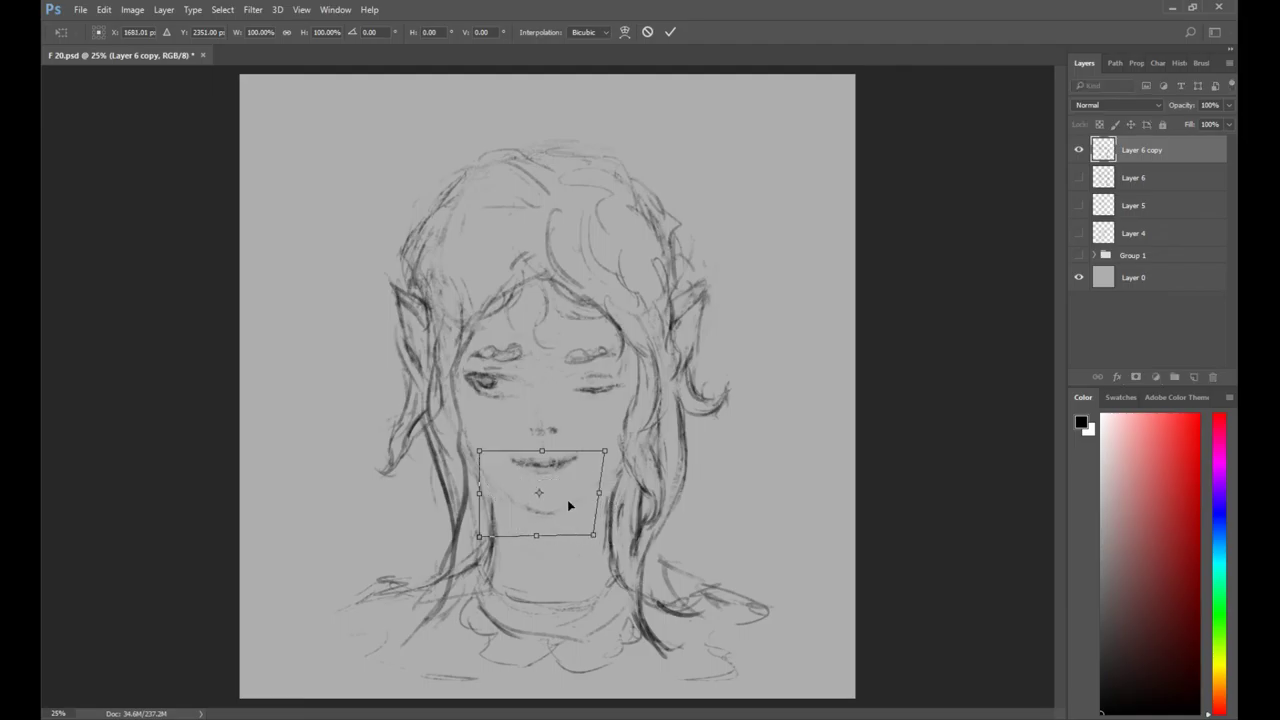
{"action": "key", "text": "Left"}
{"action": "key", "text": "Left"}
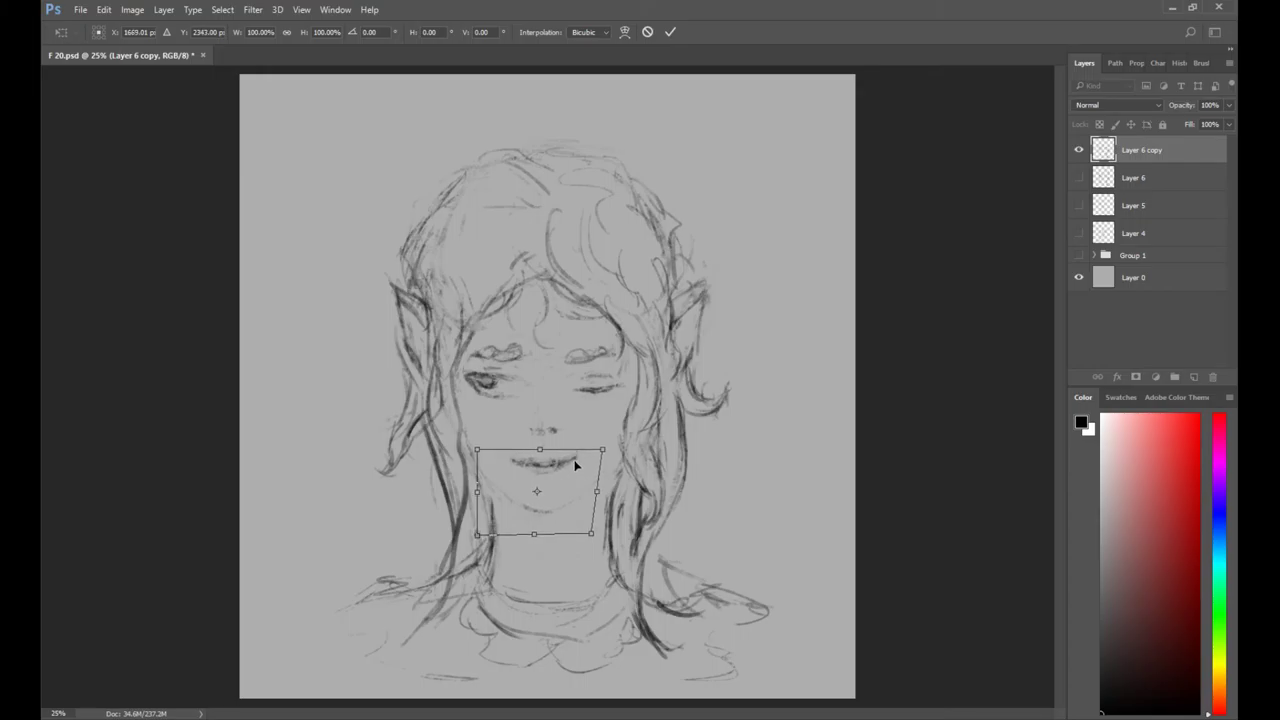
{"action": "key", "text": "Return"}
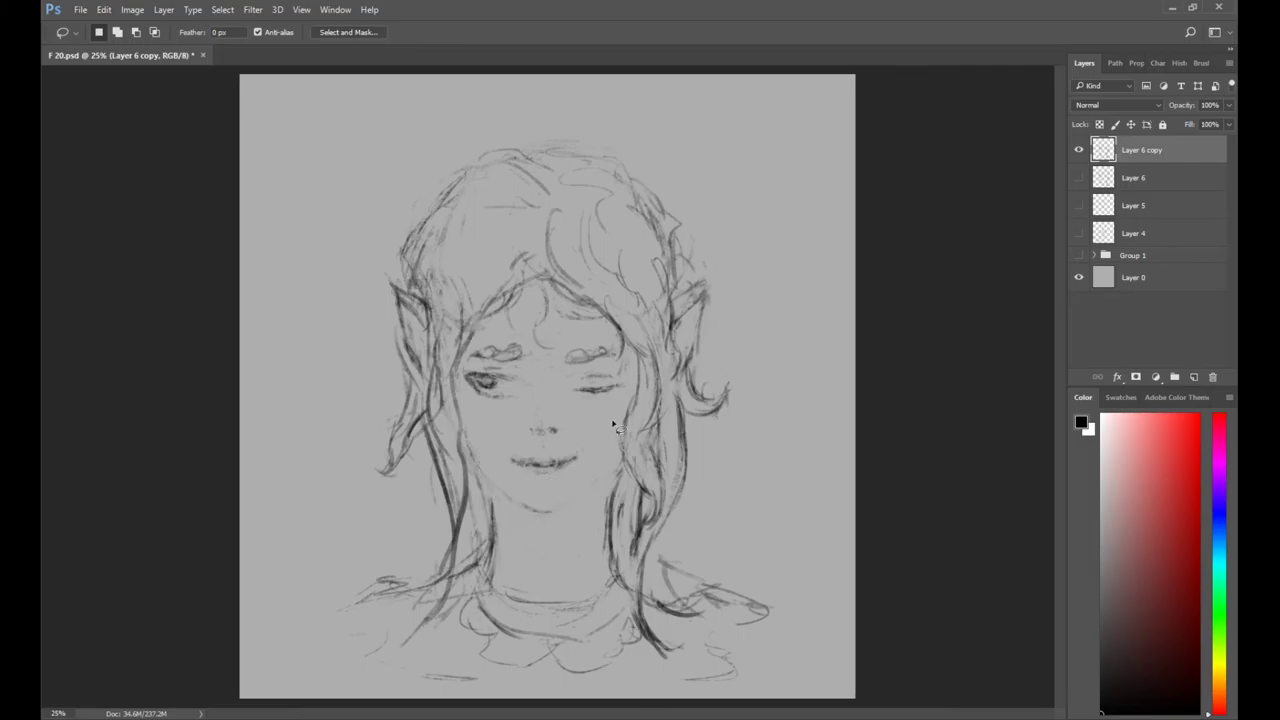
Try reshaping the newly lassoed jawline beneath the mouth with Free Transform.
{"action": "key", "text": "z"}
{"action": "left_click", "coordinate": [593, 480]}
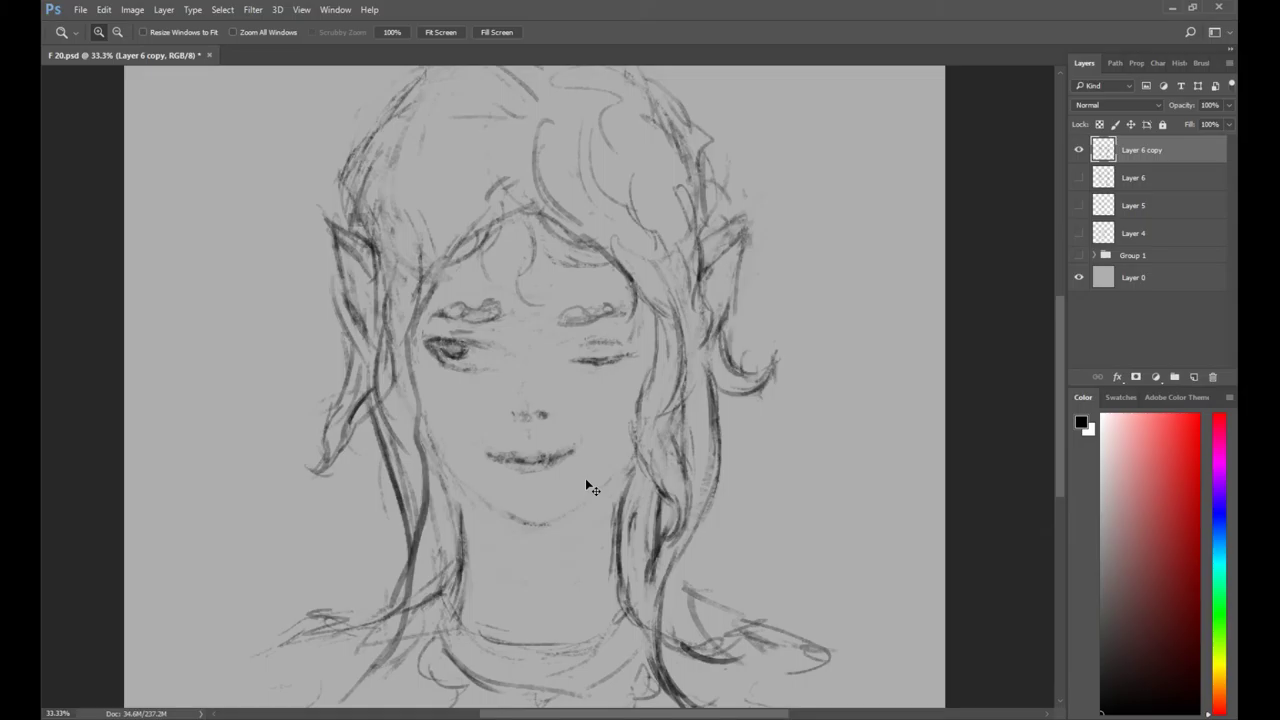
{"action": "key", "text": "l"}
{"action": "mouse_move", "coordinate": [591, 474]}
{"action": "left_mouse_down"}
{"action": "mouse_move", "coordinate": [555, 548]}
{"action": "mouse_move", "coordinate": [600, 476]}
{"action": "left_mouse_up"}
{"action": "key", "text": "ctrl+t"}
{"action": "left_click_drag", "start_coordinate": [444, 559], "coordinate": [451, 554]}
{"action": "key", "text": "Return"}
{"action": "key", "text": "ctrl+d"}
Check the whole portrait and step back through the latest chin and jaw transforms to the original chin selection.
{"action": "key", "text": "z"}
{"action": "left_click", "coordinate": [476, 439], "text": "alt"}
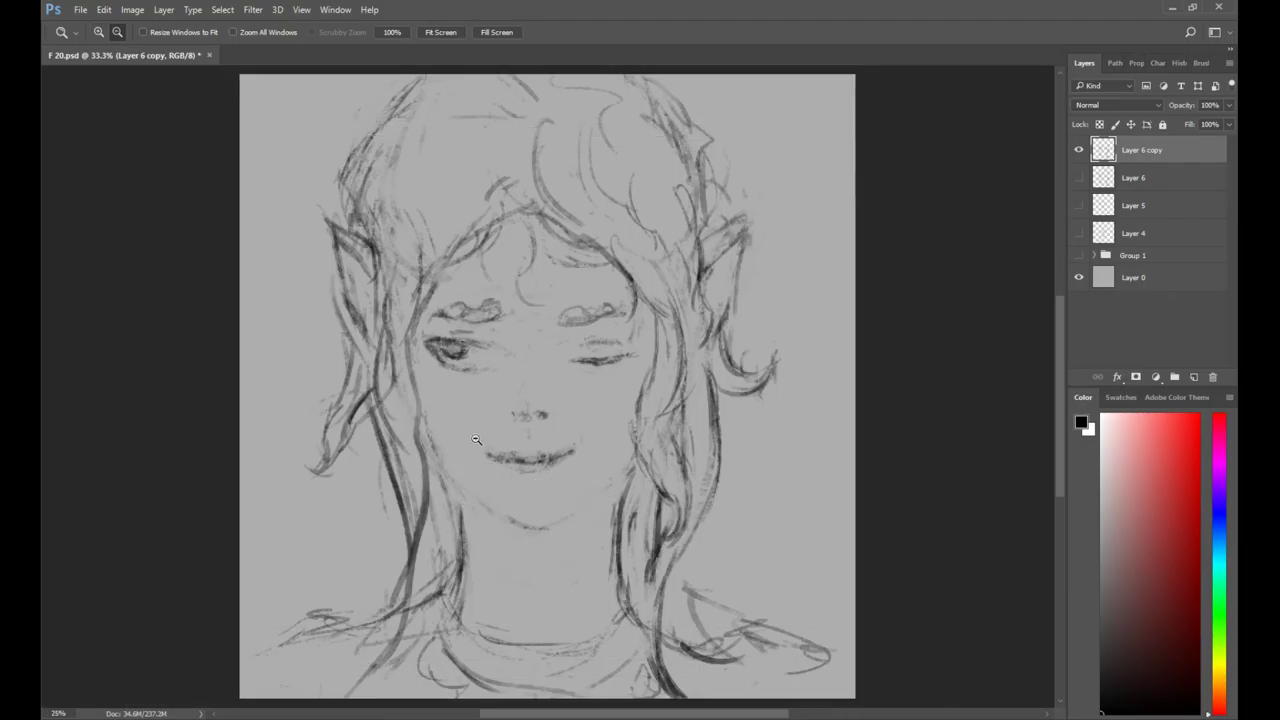
{"action": "left_click", "coordinate": [553, 444], "text": "alt"}
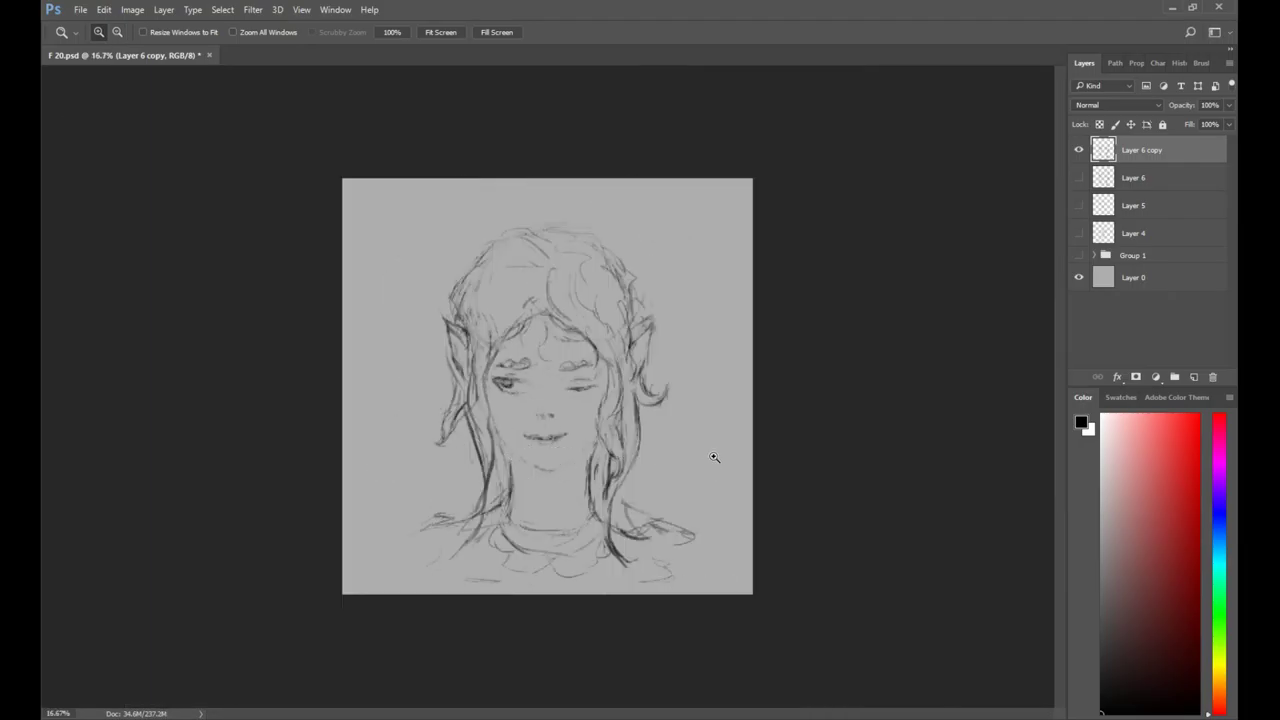
{"action": "left_click", "coordinate": [546, 445]}
{"action": "left_click", "coordinate": [547, 447]}
{"action": "key", "text": "ctrl+t"}
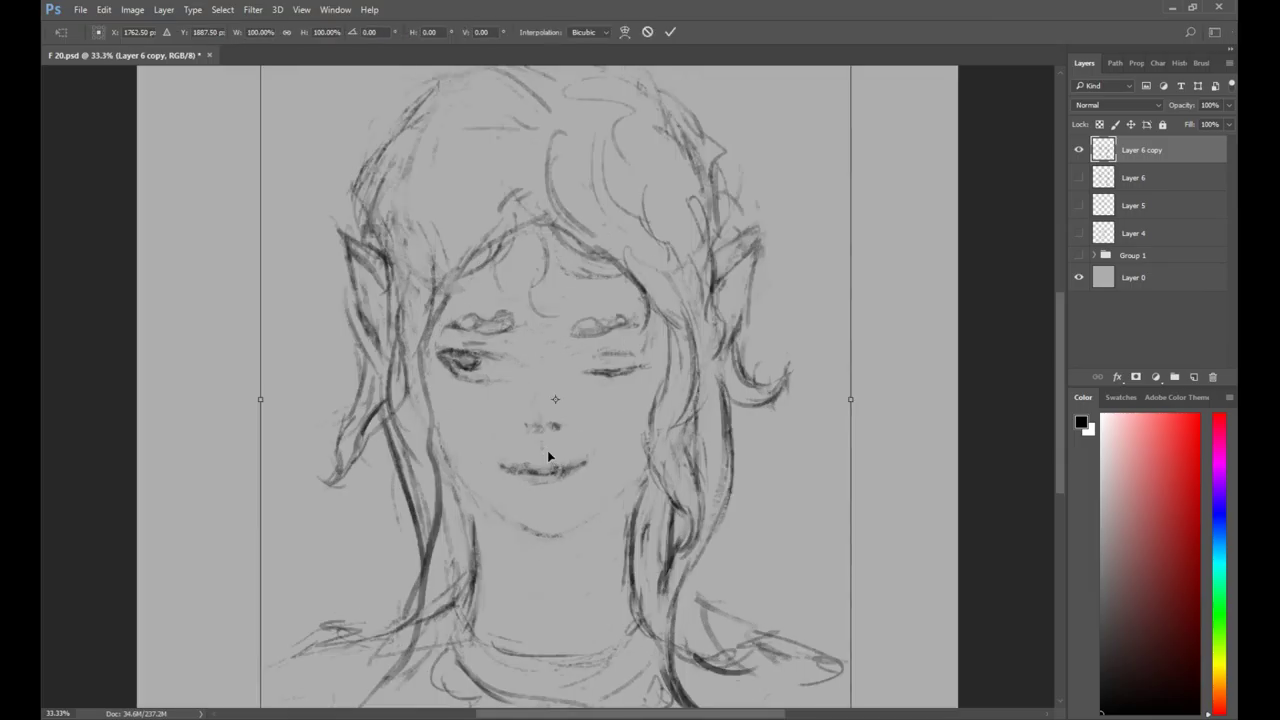
{"action": "key", "text": "Escape"}
{"action": "key", "text": "ctrl+alt+z"}
Stretch the selected chin to about 103.7% height and adjust one lower corner slightly with Free Transform.
{"action": "key", "text": "ctrl+t"}
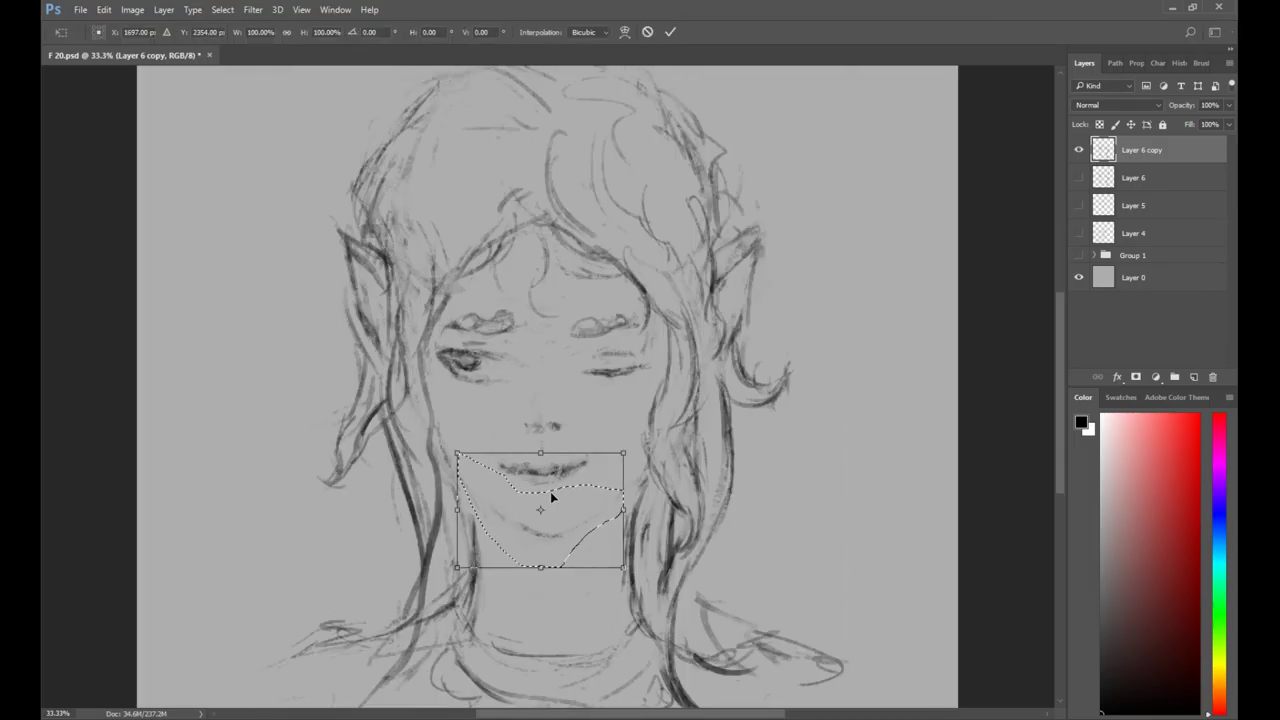
{"action": "left_click_drag", "start_coordinate": [540, 567], "coordinate": [542, 572]}
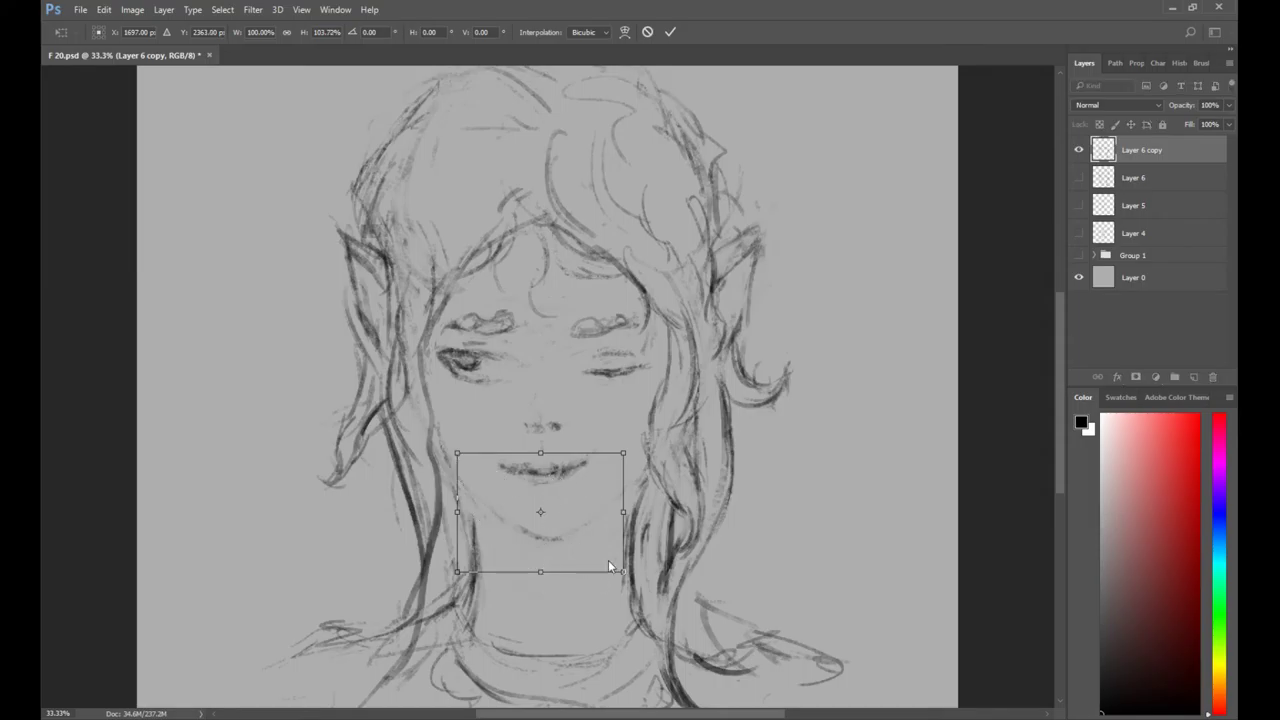
{"action": "left_click_drag", "start_coordinate": [460, 576], "coordinate": [462, 574]}
{"action": "key", "text": "Return"}
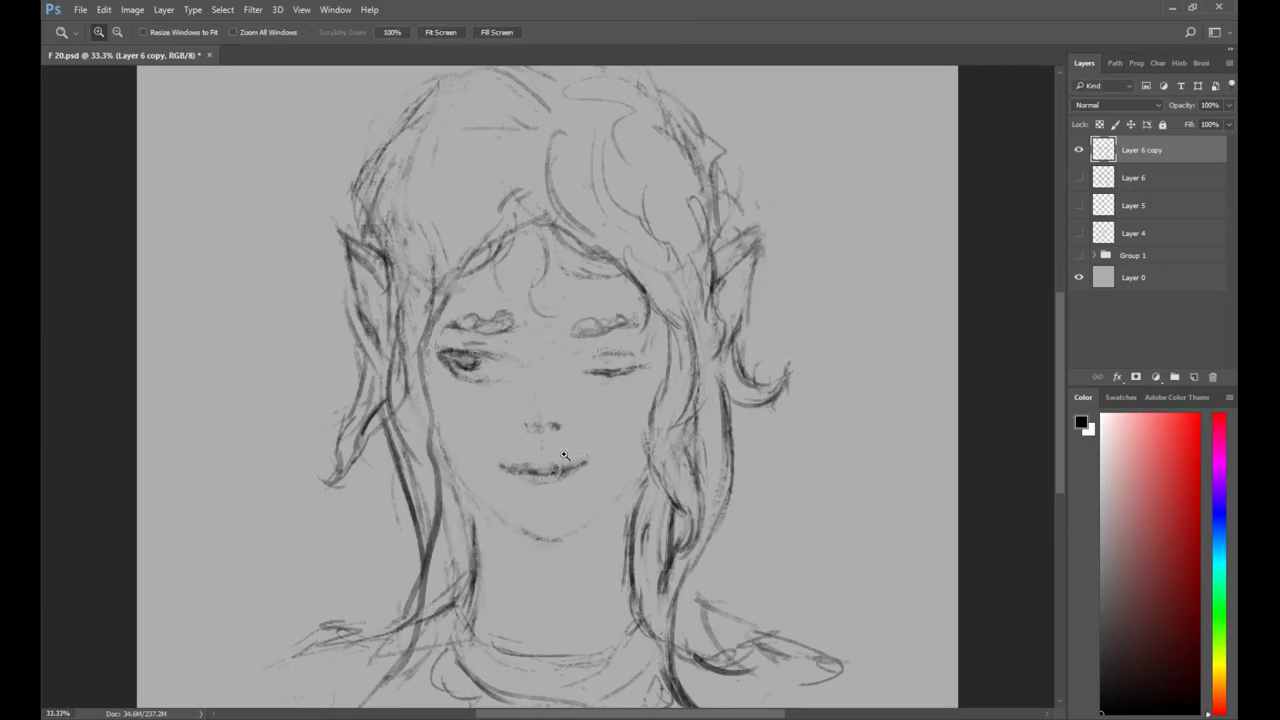
Move the selected chin slightly up toward the mouth and save the document.
{"action": "scroll", "coordinate": [570, 455], "scroll_direction": "down", "scroll_amount": 4}
{"action": "key", "text": "ctrl+t"}
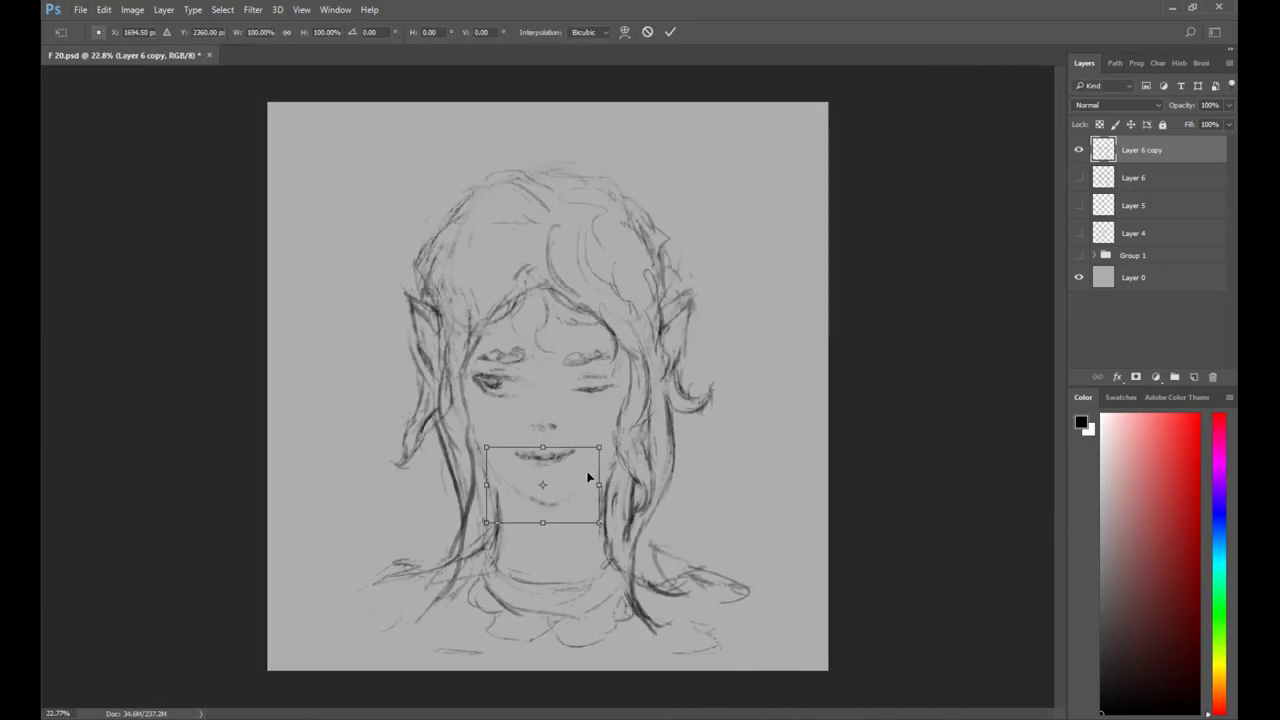
{"action": "left_click_drag", "start_coordinate": [584, 475], "coordinate": [580, 469]}
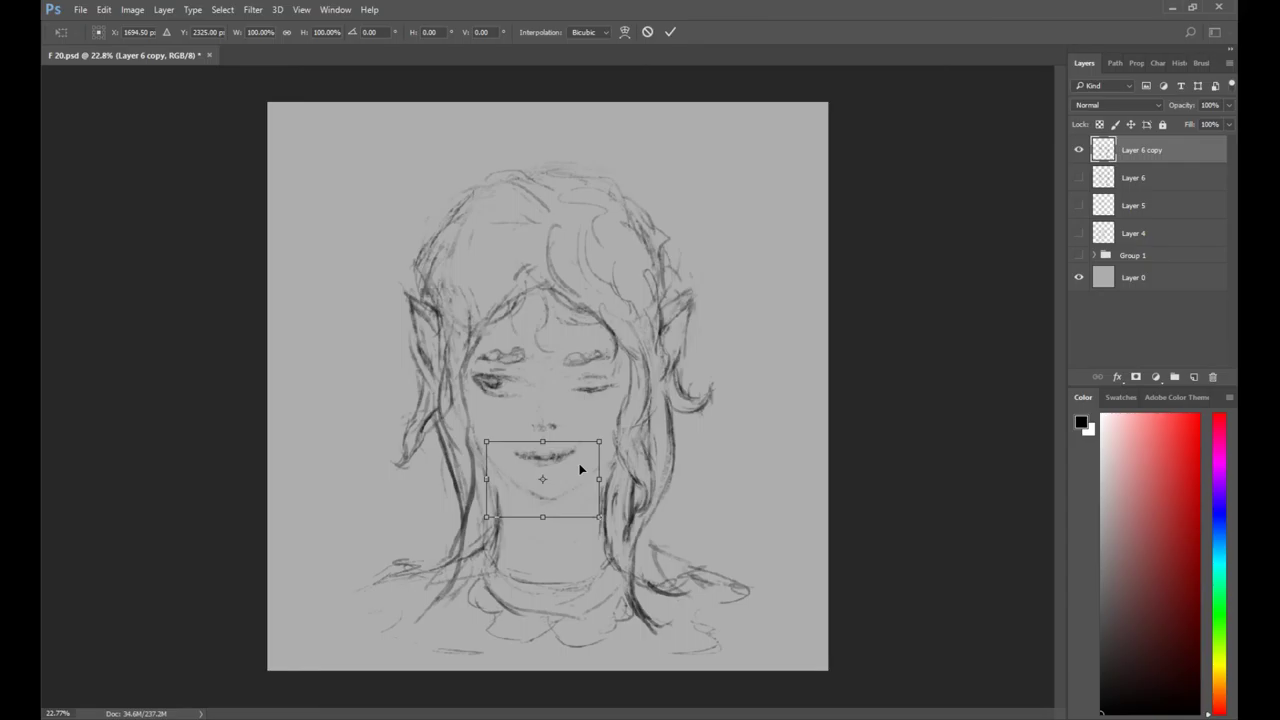
{"action": "key", "text": "Return"}
{"action": "key", "text": "z"}
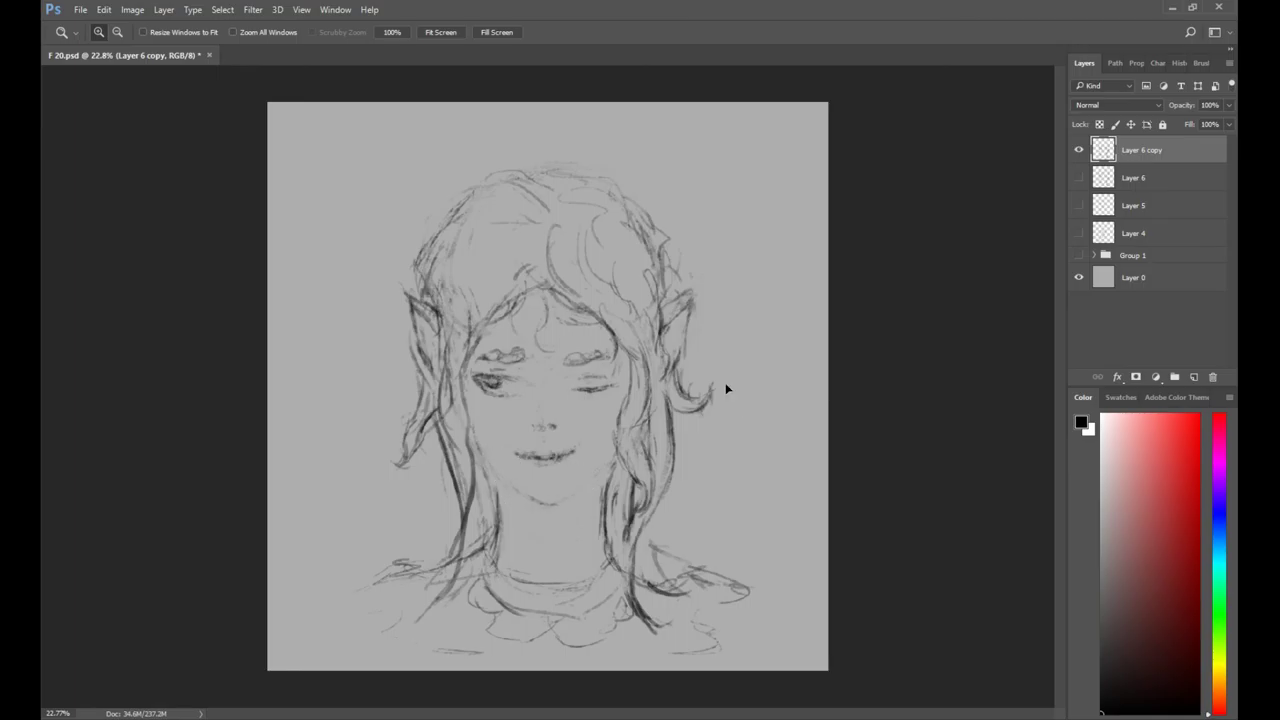
{"action": "left_click", "coordinate": [565, 468]}
{"action": "left_click", "coordinate": [565, 468]}
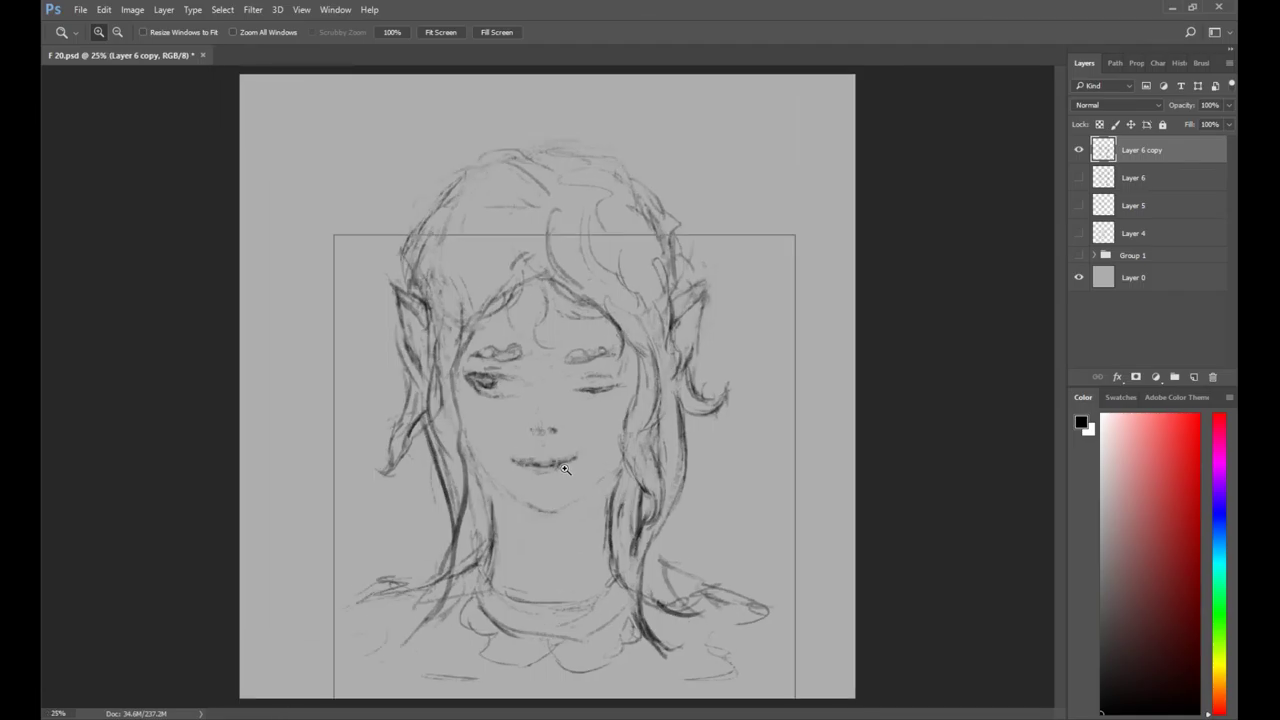
{"action": "key", "text": "ctrl+s"}
Redraw the open eye with a darker lower lid, a defined outer corner and crease lines beneath the brow.
{"action": "left_click", "coordinate": [513, 356]}
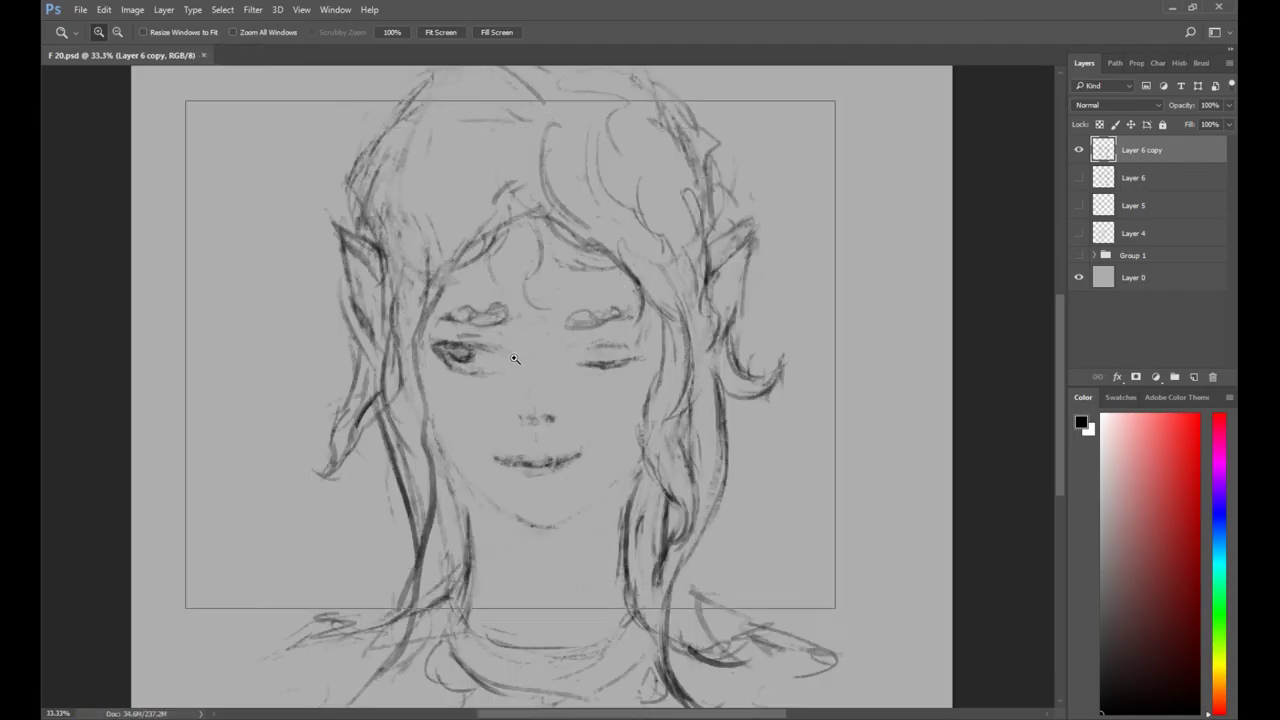
{"action": "left_click", "coordinate": [440, 362]}
{"action": "left_click", "coordinate": [440, 362]}
{"action": "key", "text": "b"}
{"action": "left_click_drag", "start_coordinate": [436, 368], "coordinate": [477, 350]}
{"action": "key", "text": "e"}
{"action": "key", "text": "b"}
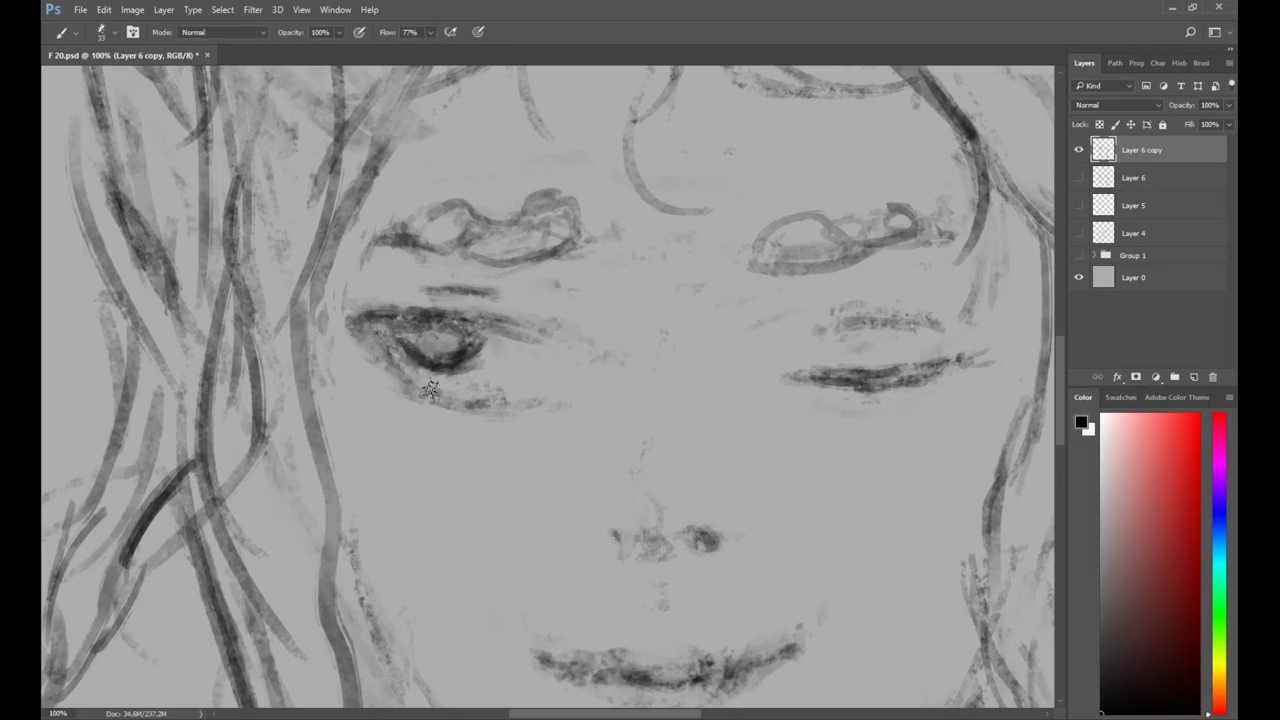
{"action": "mouse_move", "coordinate": [358, 325]}
{"action": "left_mouse_down"}
{"action": "mouse_move", "coordinate": [397, 381]}
{"action": "mouse_move", "coordinate": [487, 402]}
{"action": "mouse_move", "coordinate": [428, 402]}
{"action": "mouse_move", "coordinate": [434, 391]}
{"action": "left_mouse_up"}
{"action": "mouse_move", "coordinate": [528, 323]}
{"action": "left_mouse_down"}
{"action": "mouse_move", "coordinate": [415, 312]}
{"action": "mouse_move", "coordinate": [459, 292]}
{"action": "mouse_move", "coordinate": [536, 297]}
{"action": "mouse_move", "coordinate": [396, 292]}
{"action": "mouse_move", "coordinate": [522, 288]}
{"action": "left_mouse_up"}
{"action": "mouse_move", "coordinate": [418, 254]}
{"action": "left_mouse_down"}
{"action": "mouse_move", "coordinate": [554, 268]}
{"action": "mouse_move", "coordinate": [533, 280]}
{"action": "mouse_move", "coordinate": [563, 294]}
{"action": "left_mouse_up"}
{"action": "key", "text": "e"}
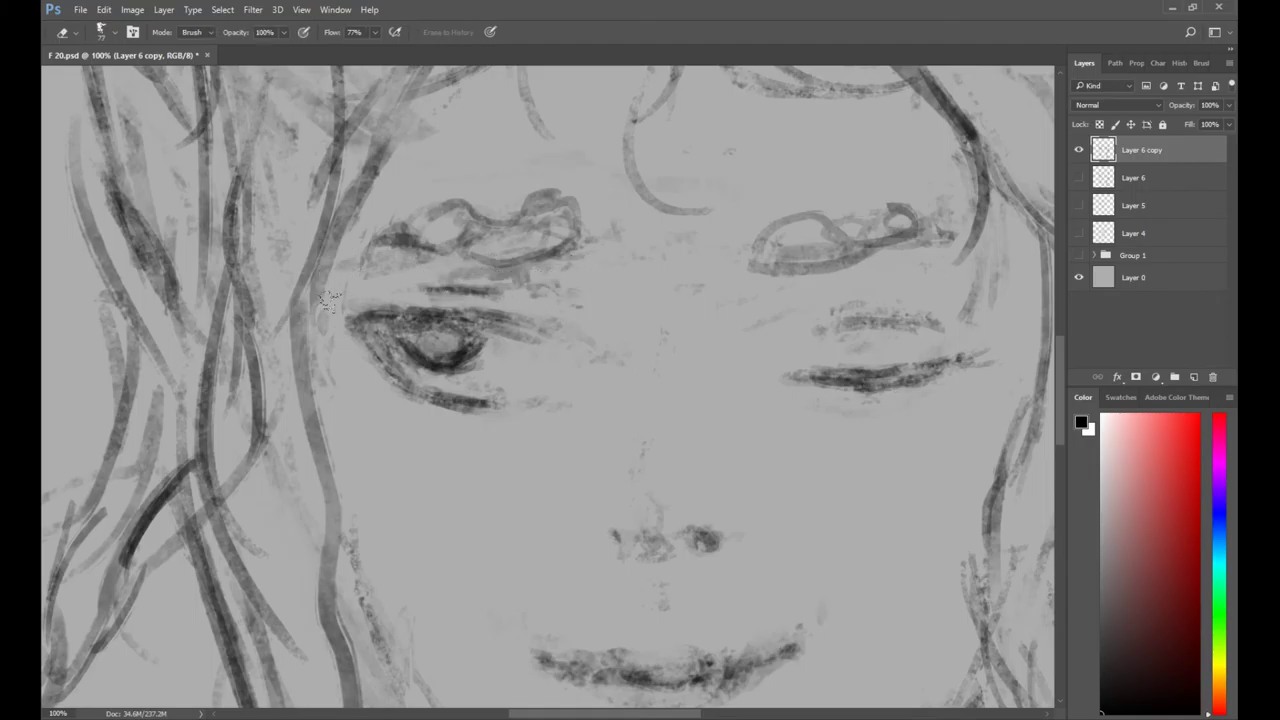
Draw the edge of the cheek along the hair just below the open eye.
{"action": "key", "text": "b"}
{"action": "mouse_move", "coordinate": [318, 402]}
{"action": "left_mouse_down"}
{"action": "mouse_move", "coordinate": [343, 439]}
{"action": "mouse_move", "coordinate": [338, 503]}
{"action": "left_mouse_up"}
{"action": "left_click_drag", "start_coordinate": [344, 436], "coordinate": [338, 508]}
Clean up the lower face and redraw the jawline and hair edge beside the neck with alternating eraser and brush strokes.
{"action": "key", "text": "z"}
{"action": "left_click", "coordinate": [670, 197], "text": "alt"}
{"action": "left_click", "coordinate": [676, 439], "text": "alt"}
{"action": "left_click_drag", "start_coordinate": [677, 438], "coordinate": [612, 428]}
{"action": "key", "text": "b"}
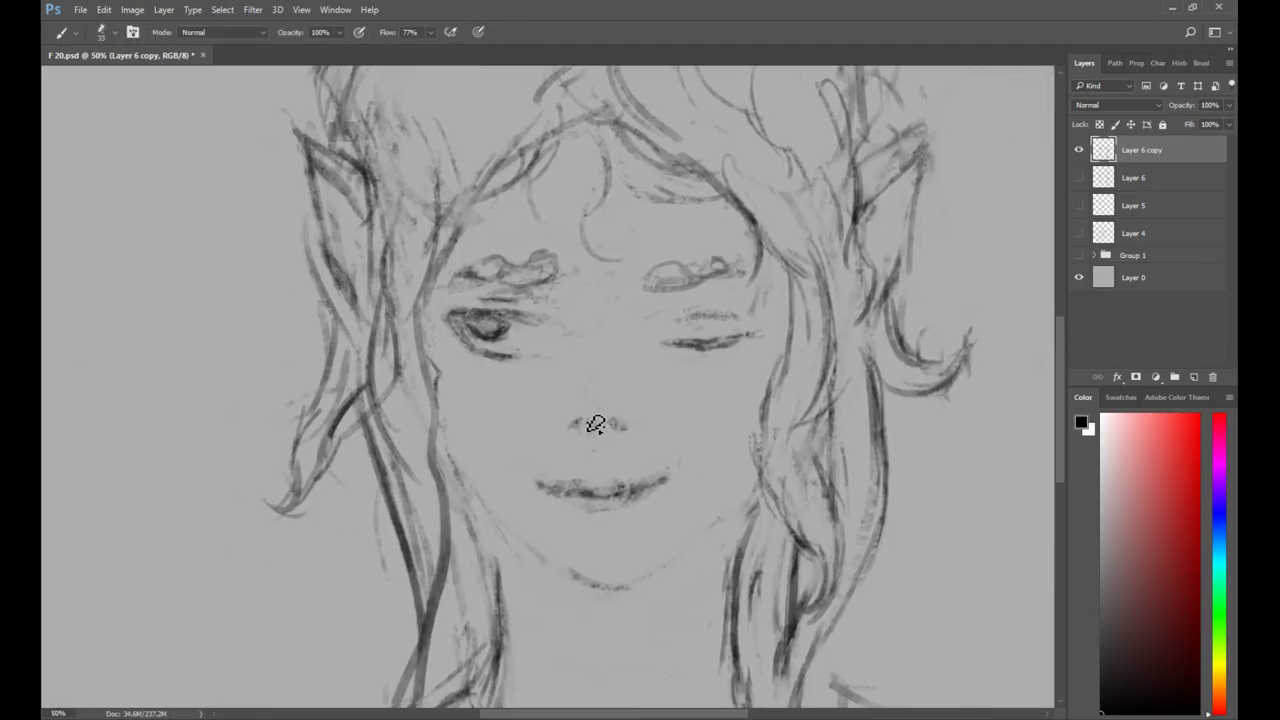
{"action": "key", "text": "e"}
{"action": "key", "text": "z"}
{"action": "left_click", "coordinate": [695, 357]}
{"action": "key", "text": "e"}
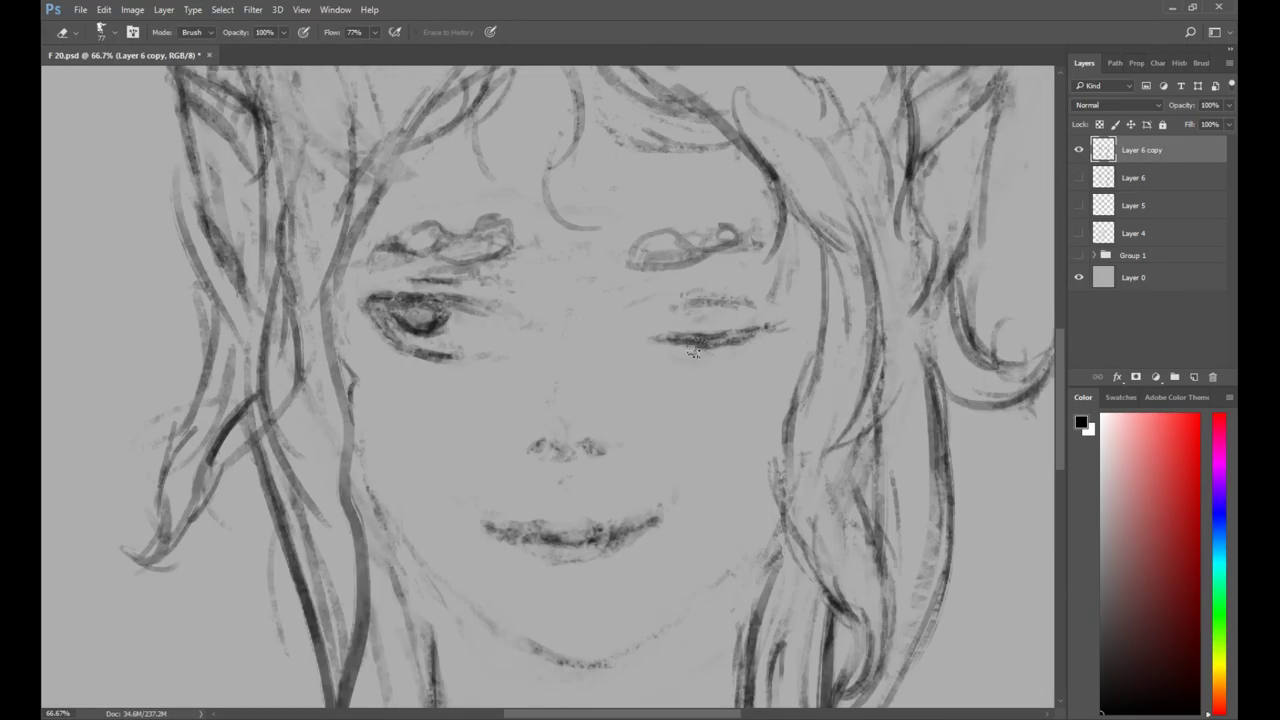
{"action": "left_click_drag", "start_coordinate": [521, 594], "coordinate": [558, 371]}
{"action": "key", "text": "b"}
{"action": "key", "text": "e"}
{"action": "key", "text": "b"}
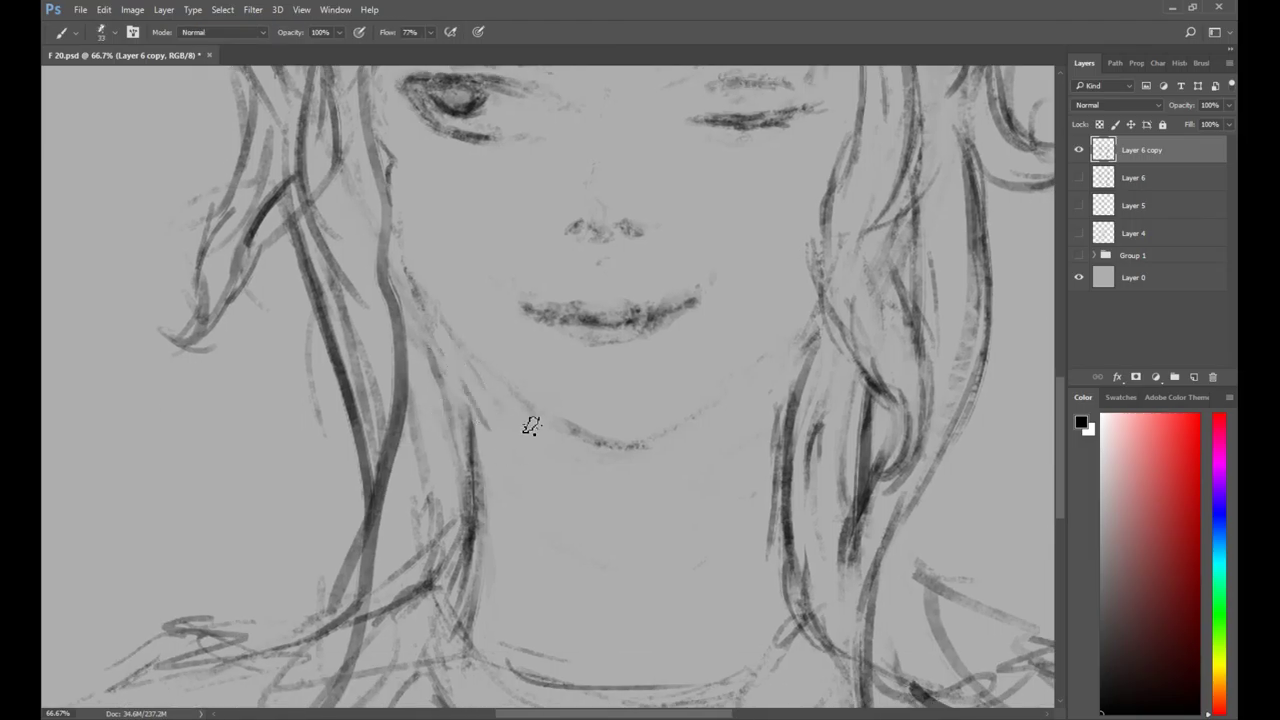
{"action": "key", "text": "e"}
{"action": "key", "text": "b"}
{"action": "left_click_drag", "start_coordinate": [642, 560], "coordinate": [631, 480]}
{"action": "left_click", "coordinate": [631, 479], "text": "alt"}
{"action": "left_click", "coordinate": [615, 490], "text": "alt"}
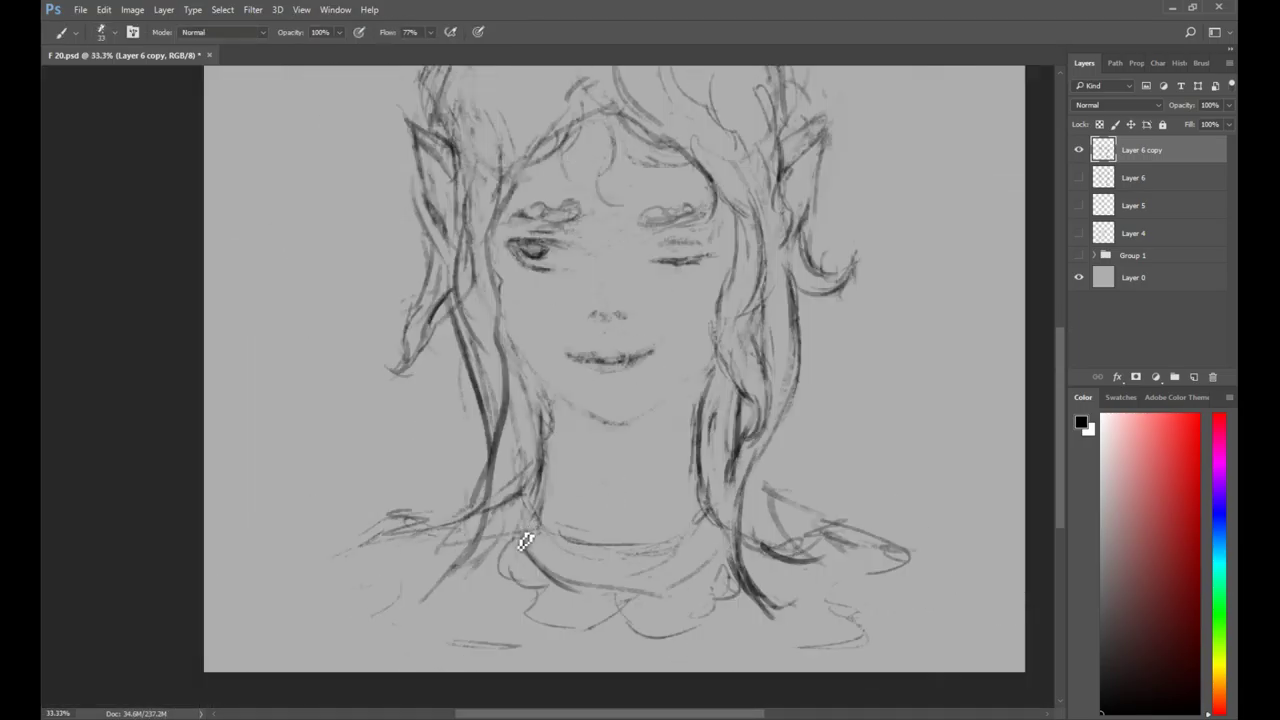
Darken the collar's neckline, lower band and scalloped ruffle, and save the document.
{"action": "left_click_drag", "start_coordinate": [564, 516], "coordinate": [650, 548]}
{"action": "left_click_drag", "start_coordinate": [563, 580], "coordinate": [647, 597]}
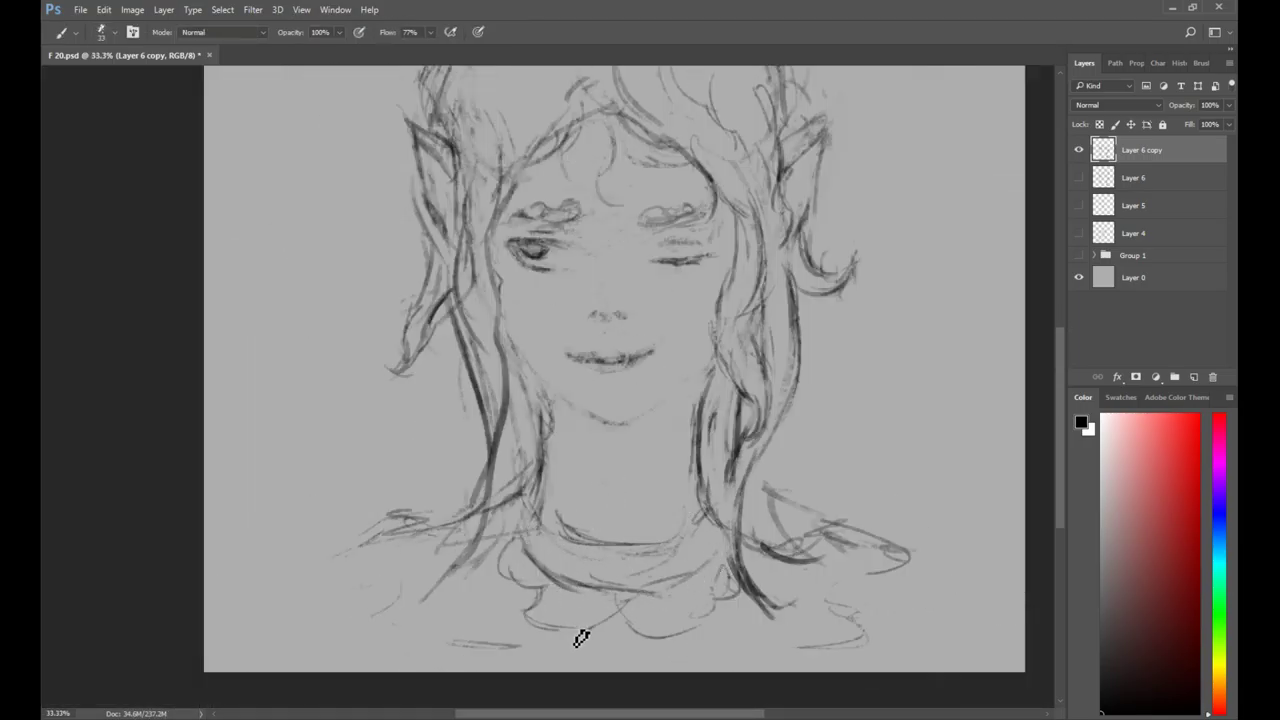
{"action": "left_click_drag", "start_coordinate": [545, 627], "coordinate": [620, 612]}
{"action": "key", "text": "ctrl+s"}
Mirror the whole portrait horizontally and check it at full-canvas view.
{"action": "left_click", "coordinate": [600, 480], "text": "alt"}
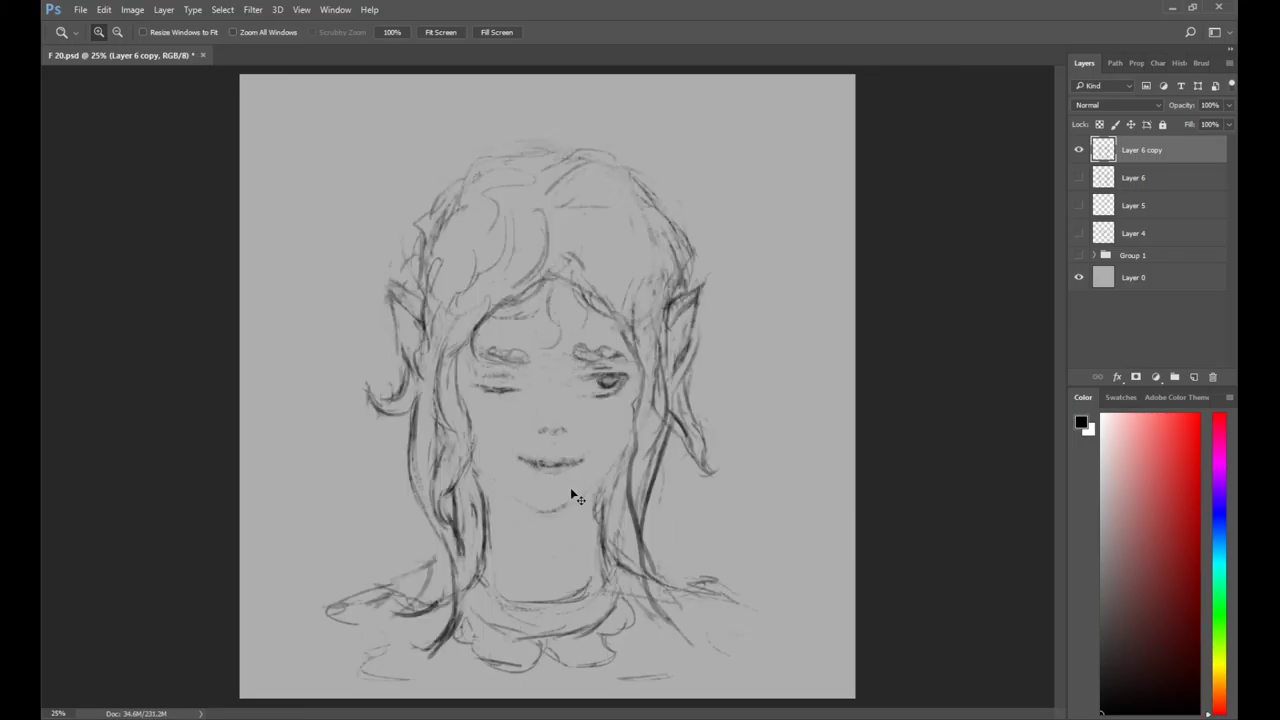
{"action": "key", "text": "ctrl+z"}
{"action": "key", "text": "ctrl+z"}
Lasso the top of the head and skew it toward the winking eye, pulling the opposite upper corner inward and down.
{"action": "key", "text": "l"}
{"action": "mouse_move", "coordinate": [418, 295]}
{"action": "left_mouse_down"}
{"action": "mouse_move", "coordinate": [470, 303]}
{"action": "mouse_move", "coordinate": [393, 234]}
{"action": "left_mouse_up"}
{"action": "key", "text": "ctrl+t"}
{"action": "left_click_drag", "start_coordinate": [556, 121], "coordinate": [536, 120]}
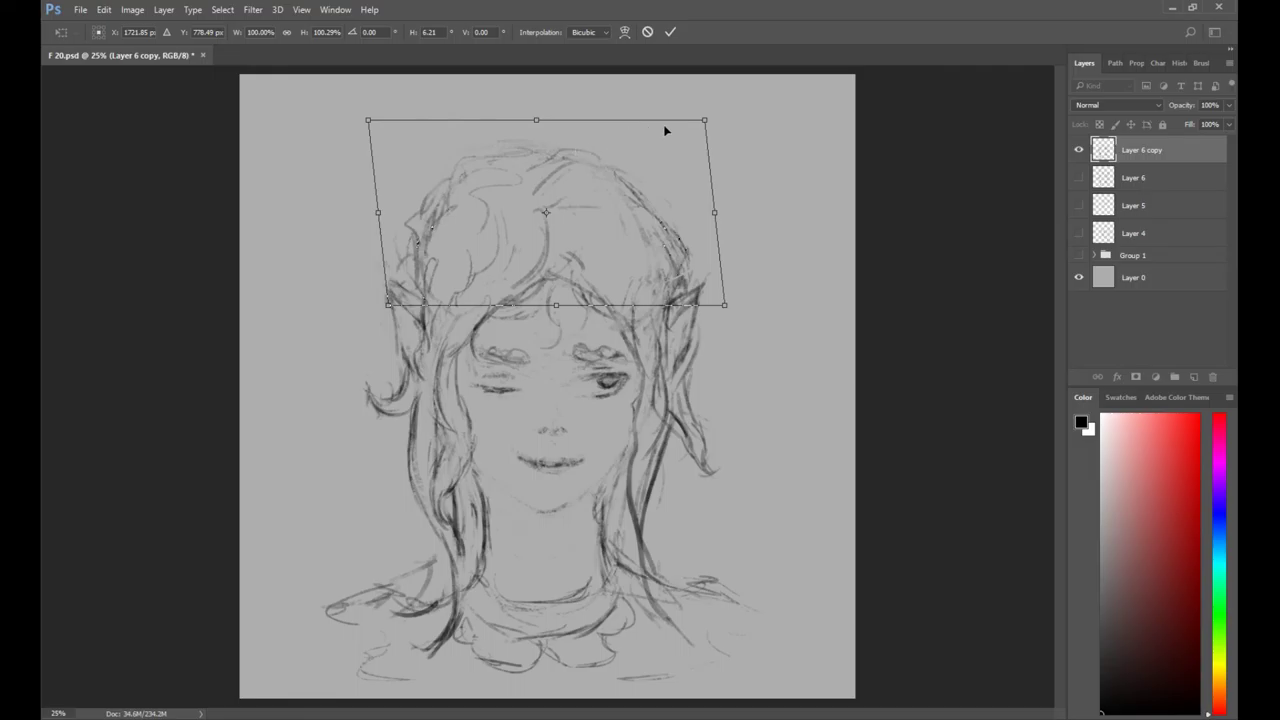
{"action": "left_click_drag", "start_coordinate": [704, 121], "coordinate": [686, 130]}
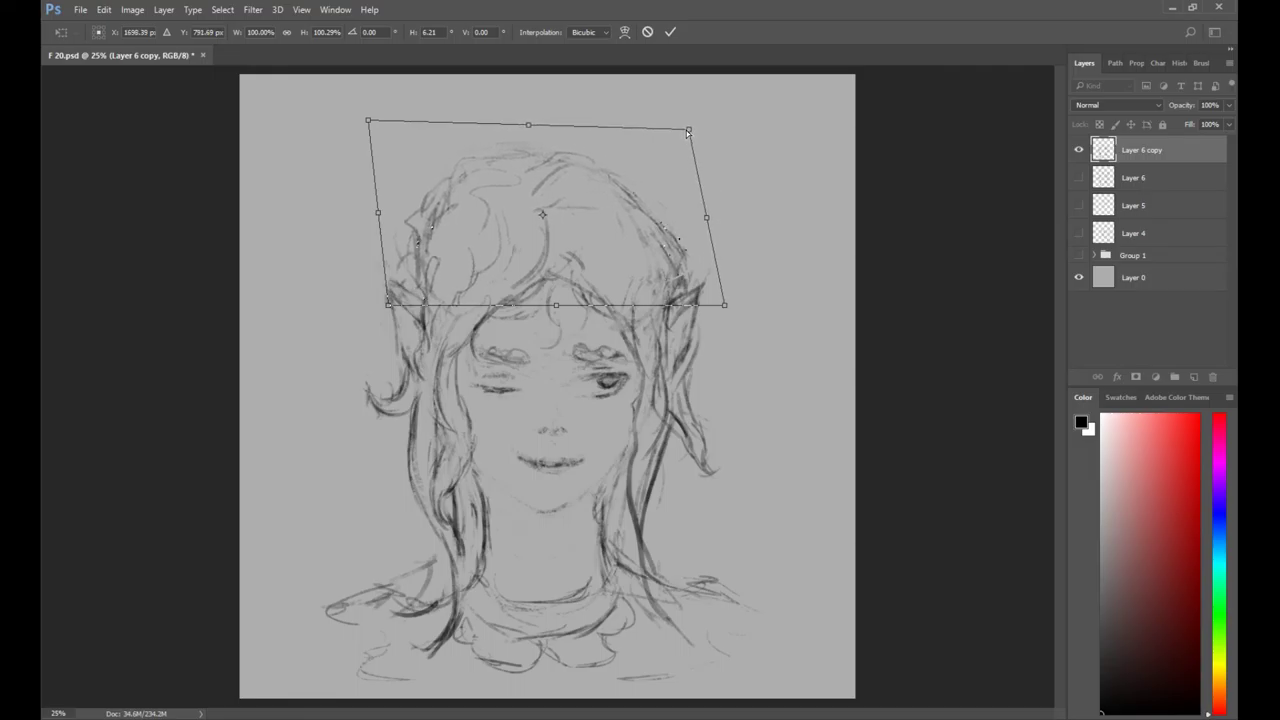
{"action": "key", "text": "Return"}
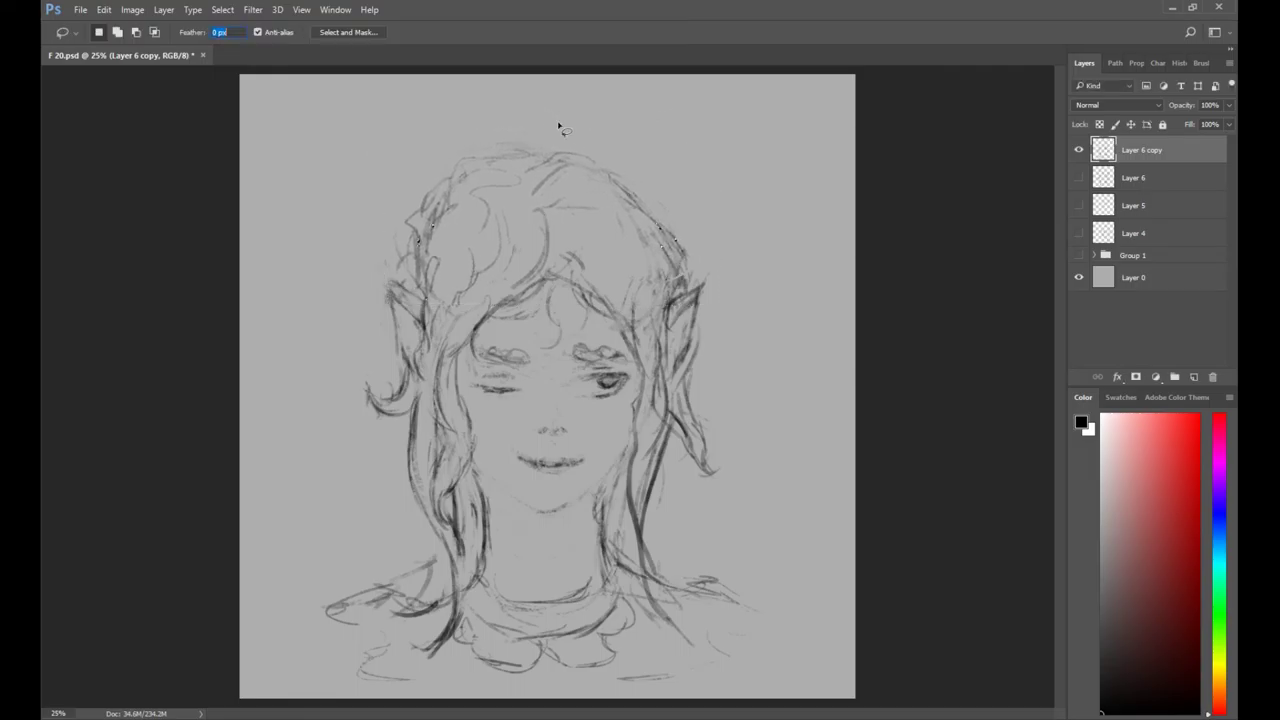
Restore the upper-head selection, reshape the crown again with Free Transform, and compare it with Layer 6.
{"action": "key", "text": "ctrl+d"}
{"action": "key", "text": "ctrl+z"}
{"action": "key", "text": "ctrl+z"}
{"action": "key", "text": "ctrl+t"}
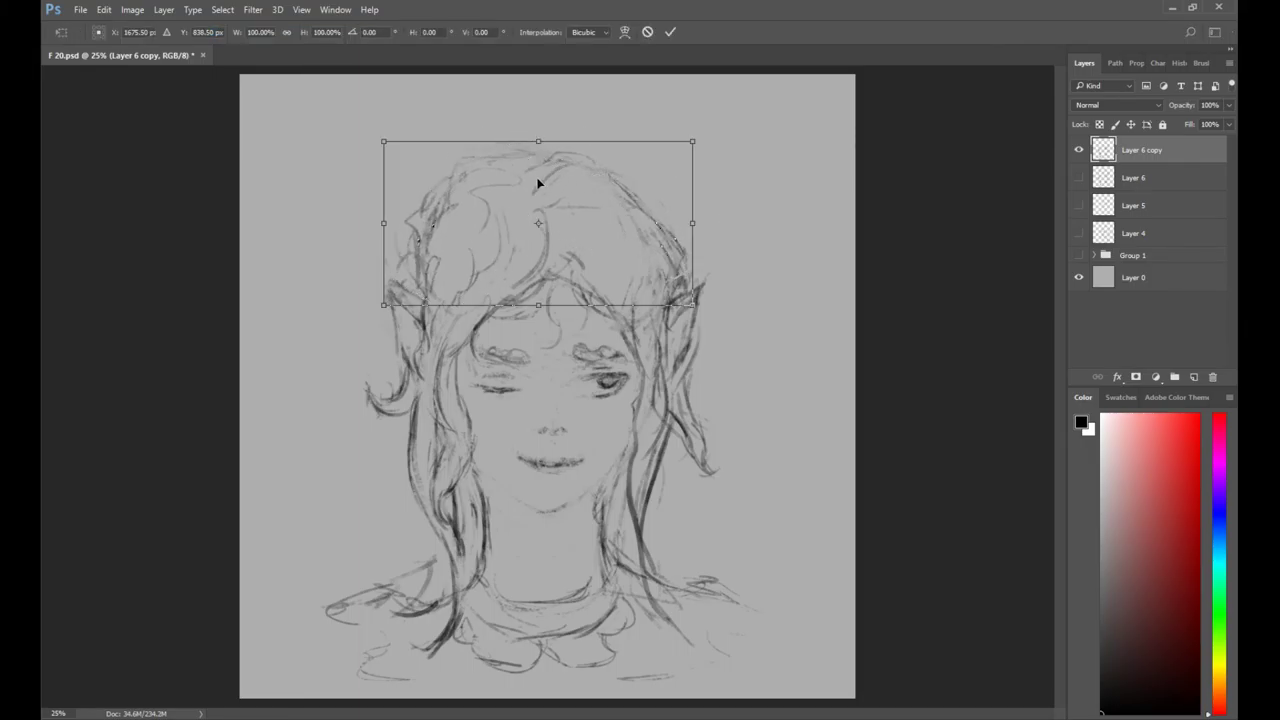
{"action": "left_click", "coordinate": [568, 288]}
{"action": "left_click_drag", "start_coordinate": [460, 162], "coordinate": [464, 170]}
{"action": "left_click_drag", "start_coordinate": [621, 172], "coordinate": [616, 156]}
{"action": "key", "text": "Return"}
{"action": "left_click", "coordinate": [1078, 179]}
{"action": "left_click", "coordinate": [1078, 179]}
Refine the hair outline just above the ear on the open-eye side with brush and eraser strokes.
{"action": "key", "text": "e"}
{"action": "key", "text": "z"}
{"action": "mouse_move", "coordinate": [449, 137]}
{"action": "left_mouse_down"}
{"action": "mouse_move", "coordinate": [757, 438]}
{"action": "mouse_move", "coordinate": [704, 416]}
{"action": "left_mouse_up"}
{"action": "key", "text": "e"}
{"action": "key", "text": "b"}
{"action": "mouse_move", "coordinate": [714, 350]}
{"action": "left_mouse_down"}
{"action": "mouse_move", "coordinate": [724, 423]}
{"action": "mouse_move", "coordinate": [678, 389]}
{"action": "mouse_move", "coordinate": [677, 416]}
{"action": "mouse_move", "coordinate": [678, 381]}
{"action": "mouse_move", "coordinate": [697, 432]}
{"action": "left_mouse_up"}
{"action": "key", "text": "e"}
{"action": "key", "text": "b"}
{"action": "key", "text": "e"}
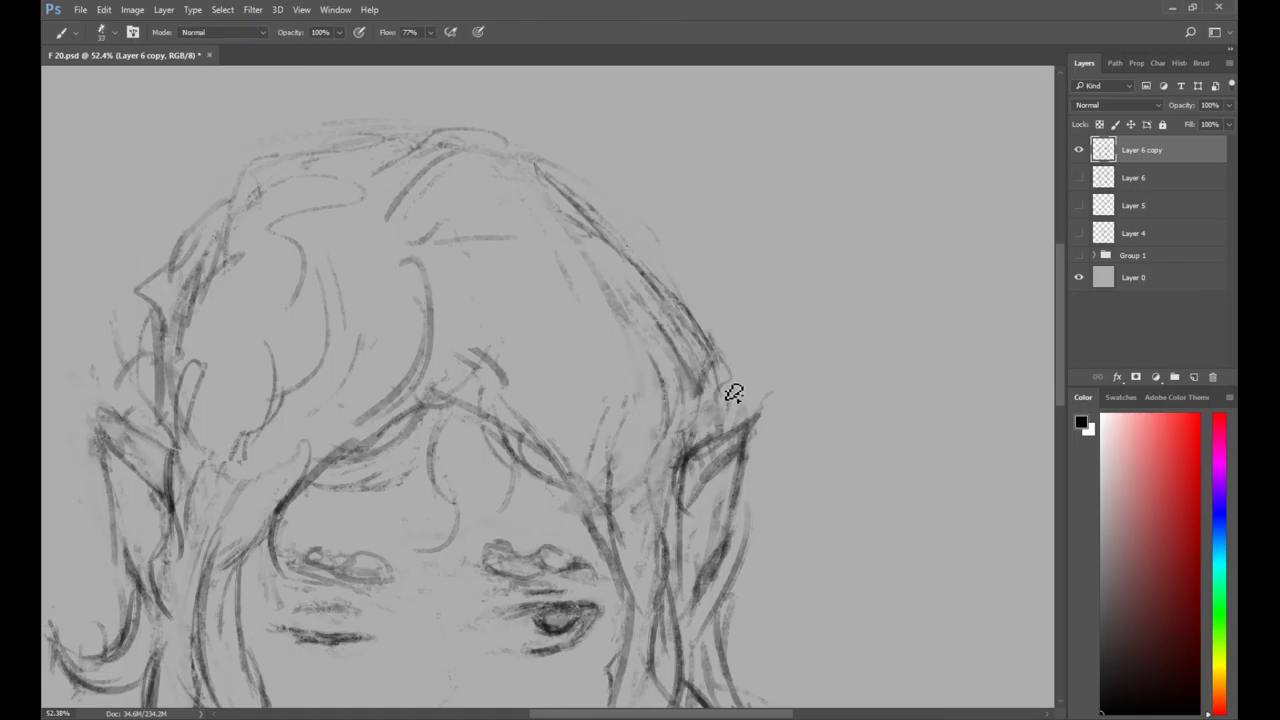
Clean up the ear tip on the winking-eye side and redraw the outer hair contour above it.
{"action": "mouse_move", "coordinate": [768, 401]}
{"action": "left_mouse_down"}
{"action": "mouse_move", "coordinate": [823, 337]}
{"action": "mouse_move", "coordinate": [958, 355]}
{"action": "left_mouse_up"}
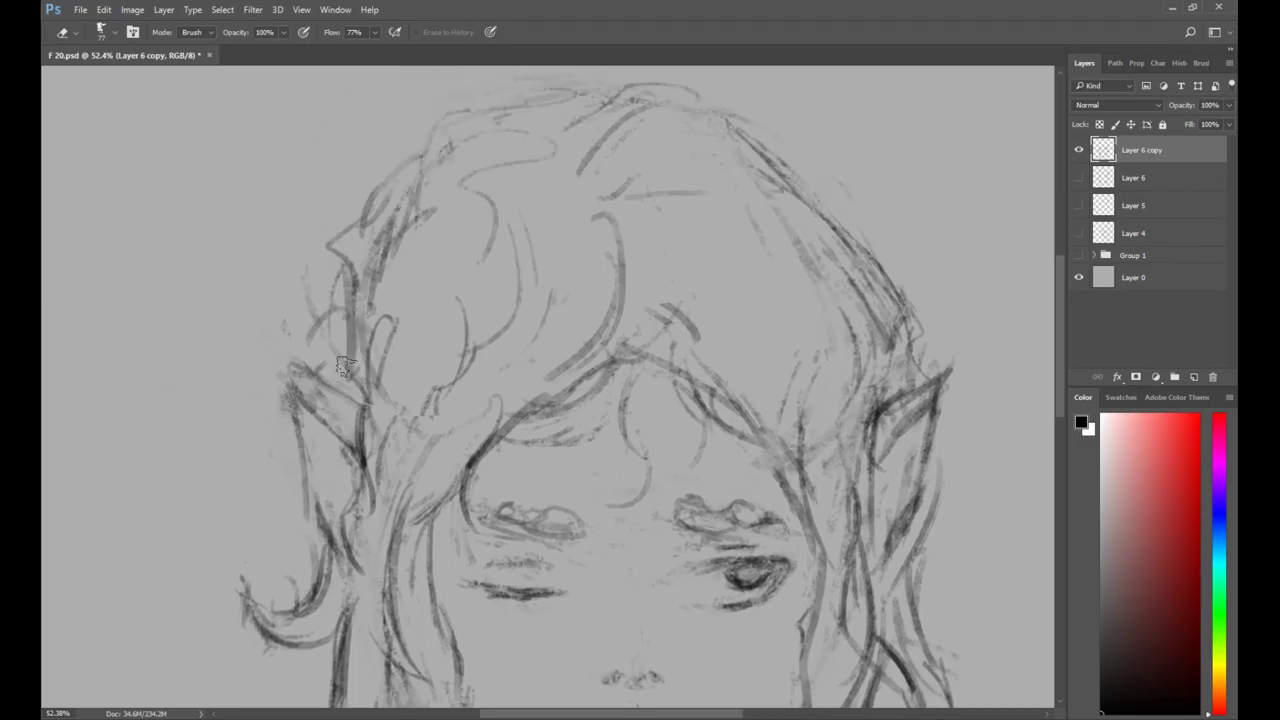
{"action": "left_click_drag", "start_coordinate": [291, 387], "coordinate": [304, 402]}
{"action": "key", "text": "b"}
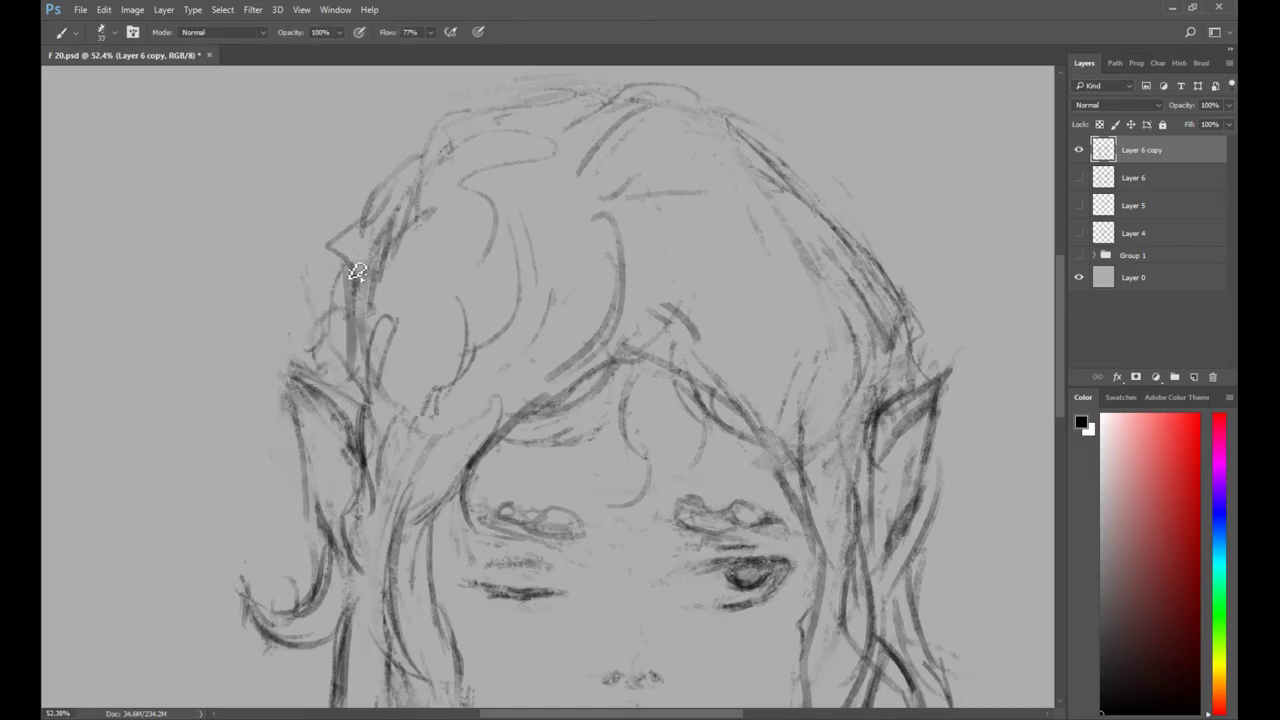
{"action": "key", "text": "e"}
{"action": "key", "text": "b"}
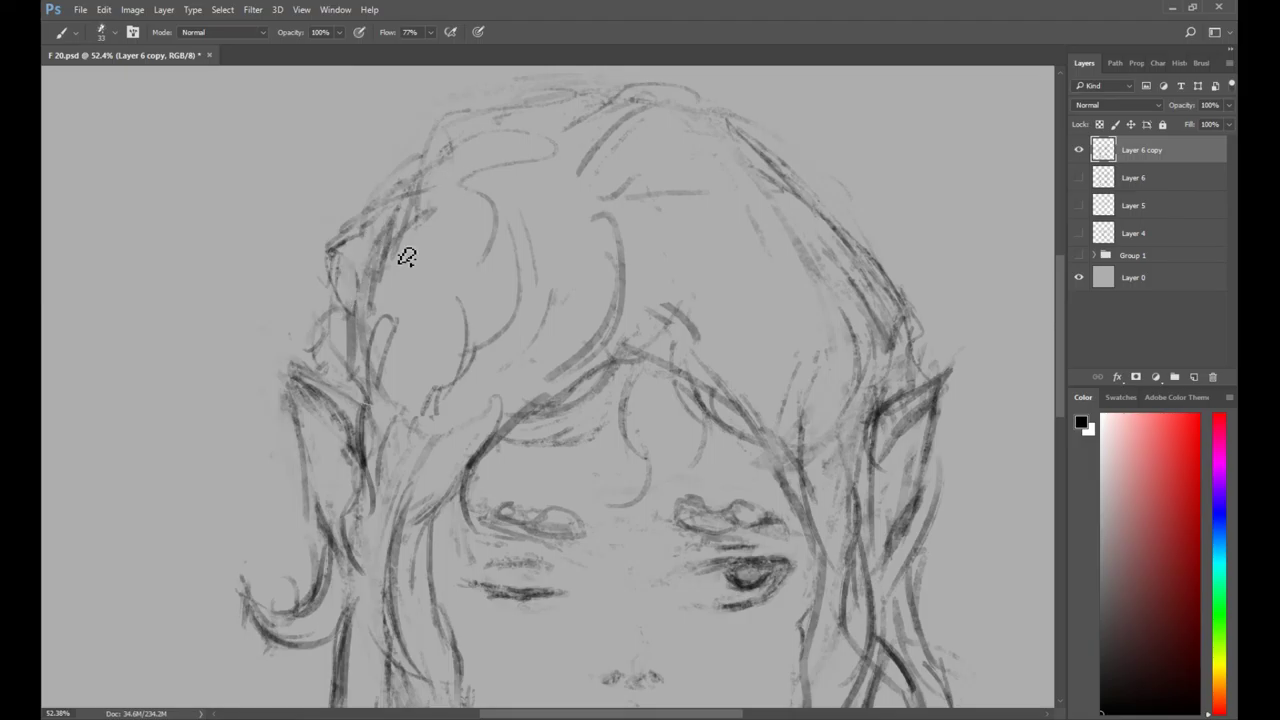
{"action": "key", "text": "e"}
{"action": "key", "text": "b"}
Sketch short strands at the parting and curved locks across the fringe, stepping back the unwanted strokes.
{"action": "left_click_drag", "start_coordinate": [589, 130], "coordinate": [646, 128]}
{"action": "left_click_drag", "start_coordinate": [619, 180], "coordinate": [648, 196]}
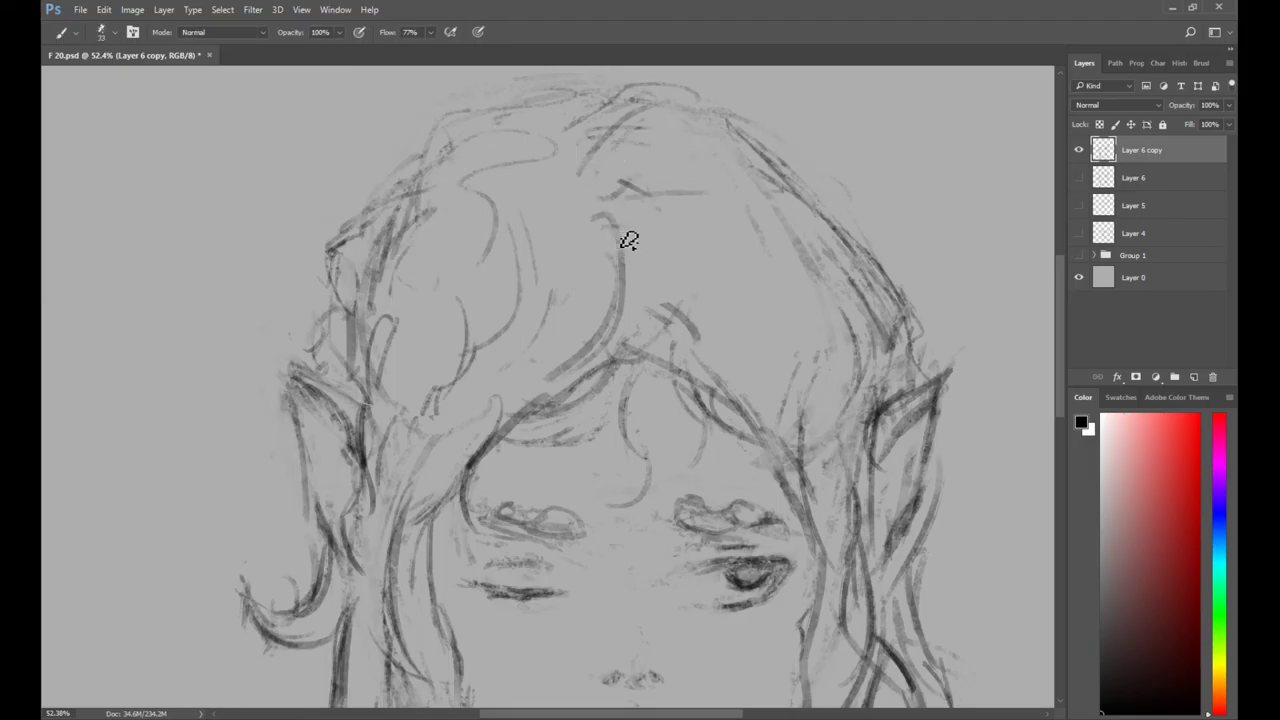
{"action": "left_click_drag", "start_coordinate": [571, 255], "coordinate": [552, 334]}
{"action": "left_click_drag", "start_coordinate": [522, 163], "coordinate": [586, 184]}
{"action": "mouse_move", "coordinate": [494, 147]}
{"action": "left_mouse_down"}
{"action": "mouse_move", "coordinate": [580, 141]}
{"action": "mouse_move", "coordinate": [567, 142]}
{"action": "left_mouse_up"}
{"action": "key", "text": "ctrl+alt+z"}
{"action": "key", "text": "ctrl+alt+z"}
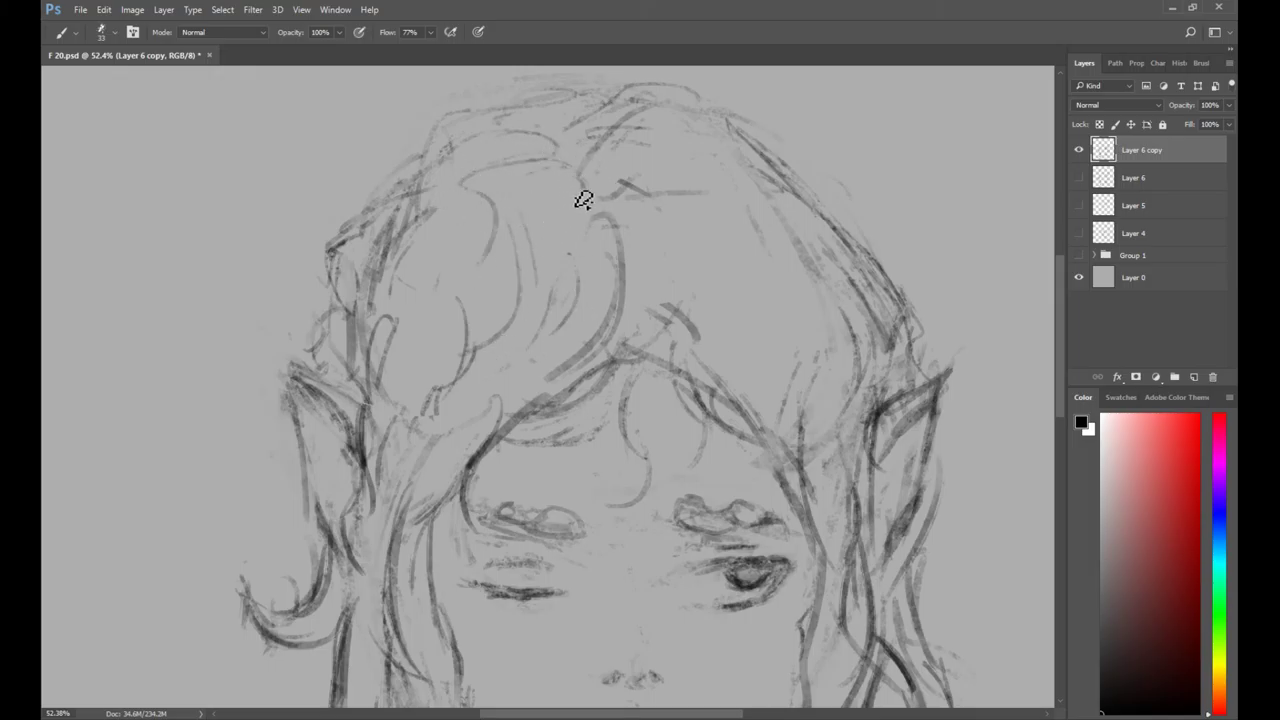
Draw long curved strands down the hair from the parting toward the open-eye side.
{"action": "left_click_drag", "start_coordinate": [645, 207], "coordinate": [684, 272]}
{"action": "left_click_drag", "start_coordinate": [750, 235], "coordinate": [766, 311]}
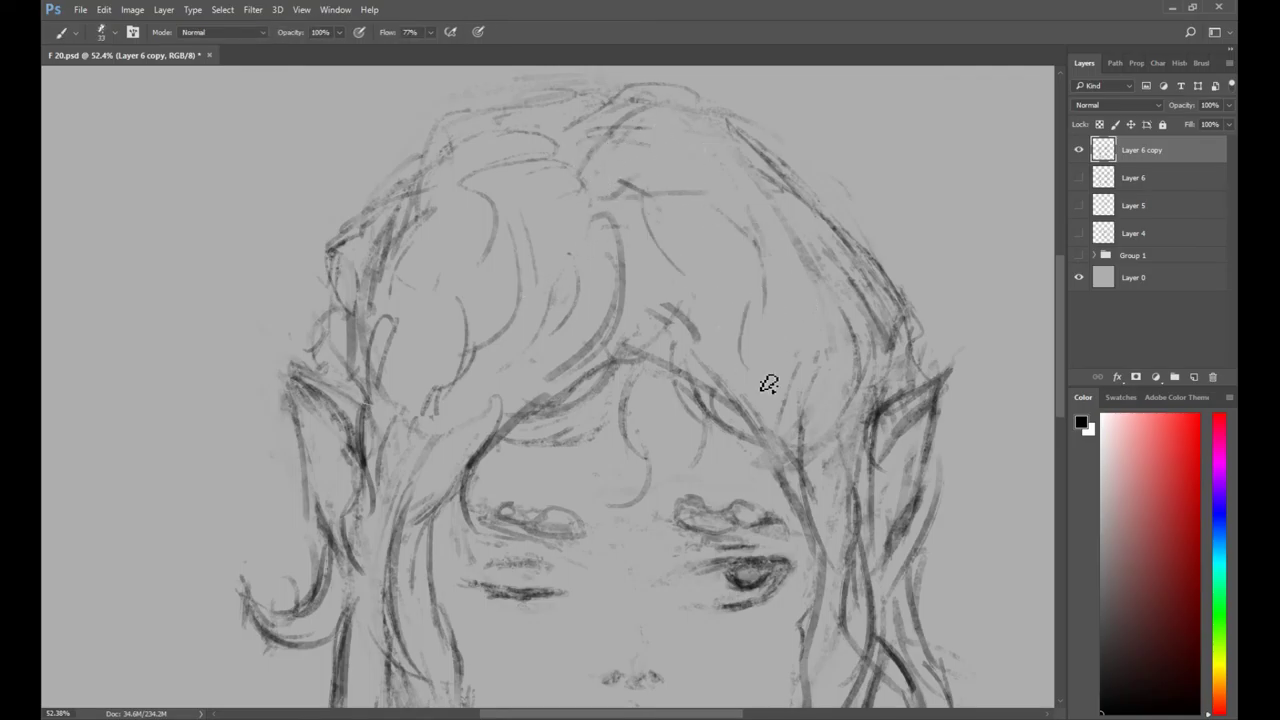
{"action": "left_click", "coordinate": [799, 286], "text": "ctrl+alt"}
Add light loose strands around both ears, below the flicked hair end and along the cheek.
{"action": "left_click_drag", "start_coordinate": [702, 358], "coordinate": [692, 257]}
{"action": "key", "text": "b"}
{"action": "key", "text": "ctrl+minus"}
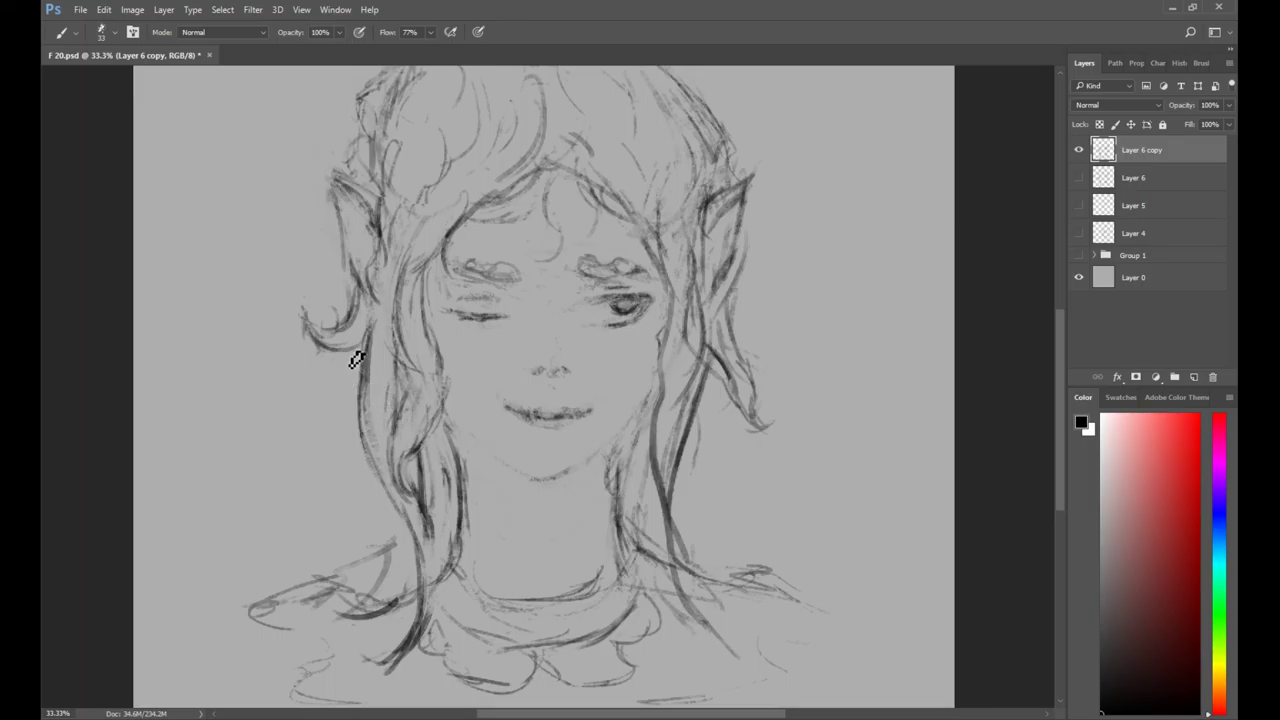
{"action": "mouse_move", "coordinate": [718, 275]}
{"action": "left_mouse_down"}
{"action": "mouse_move", "coordinate": [786, 289]}
{"action": "mouse_move", "coordinate": [781, 305]}
{"action": "left_mouse_up"}
{"action": "key", "text": "ctrl+z"}
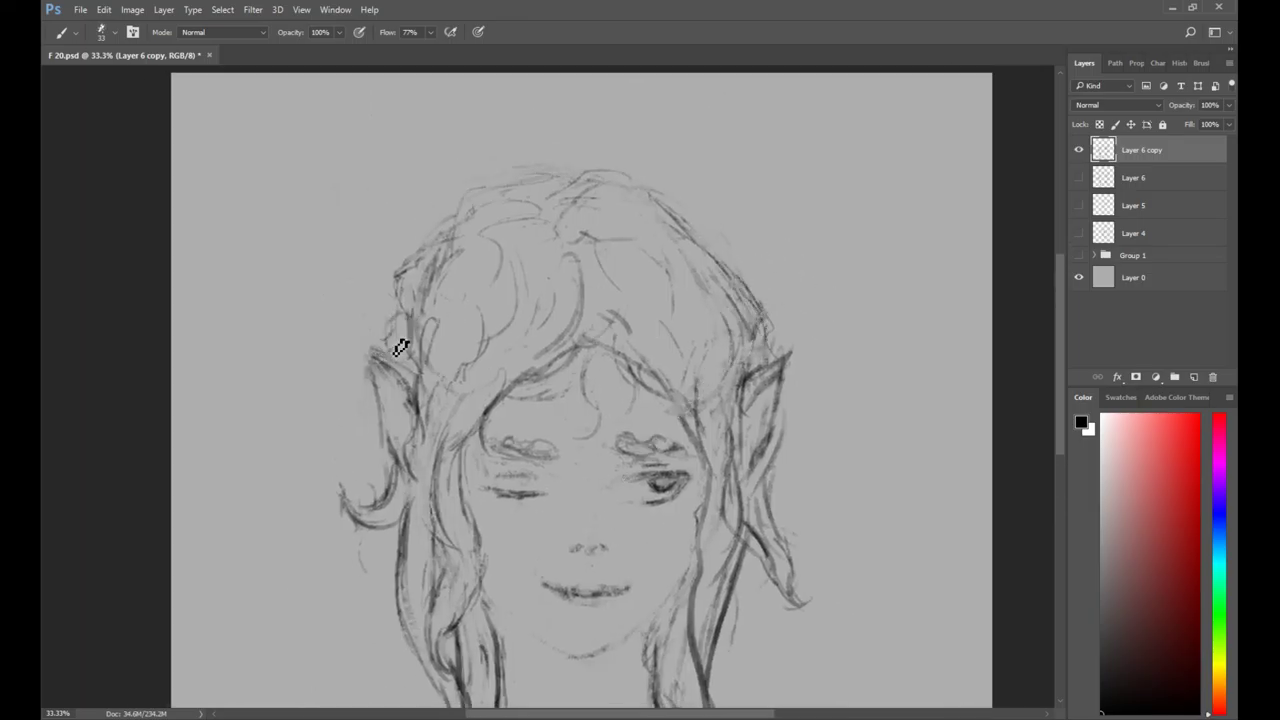
{"action": "left_click_drag", "start_coordinate": [771, 447], "coordinate": [806, 481]}
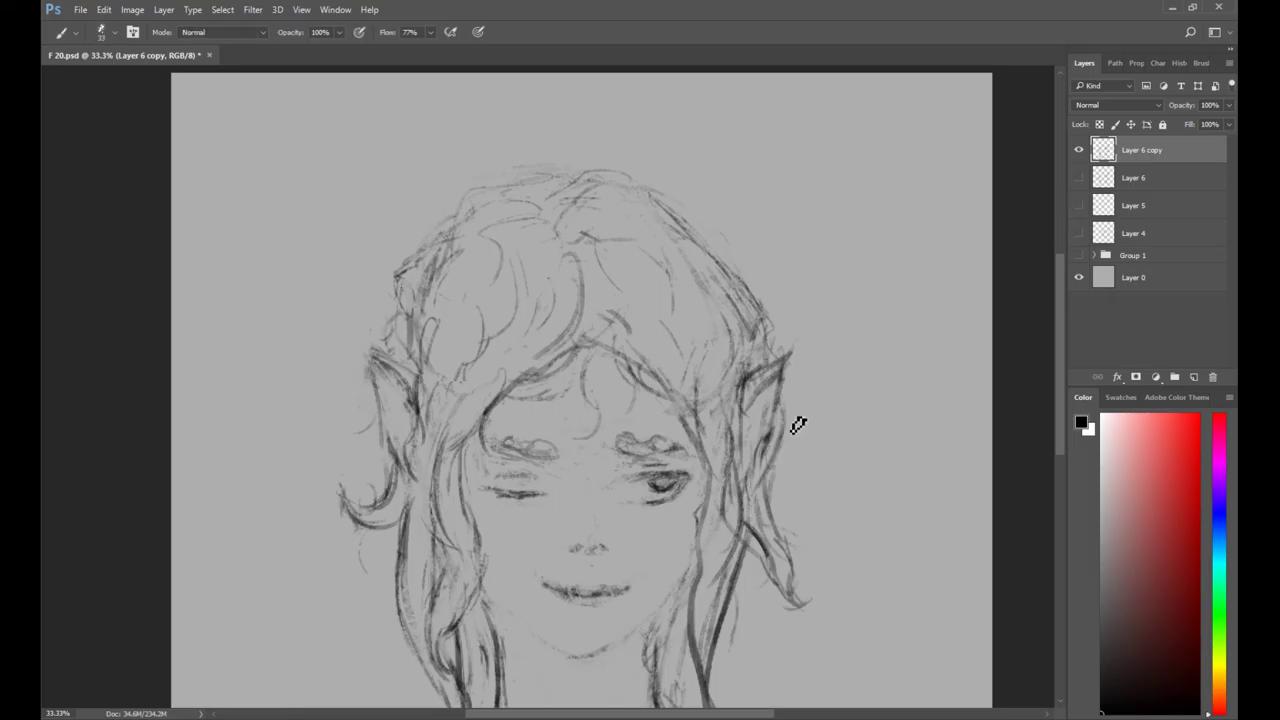
{"action": "scroll", "coordinate": [503, 414], "scroll_direction": "down", "scroll_amount": 3}
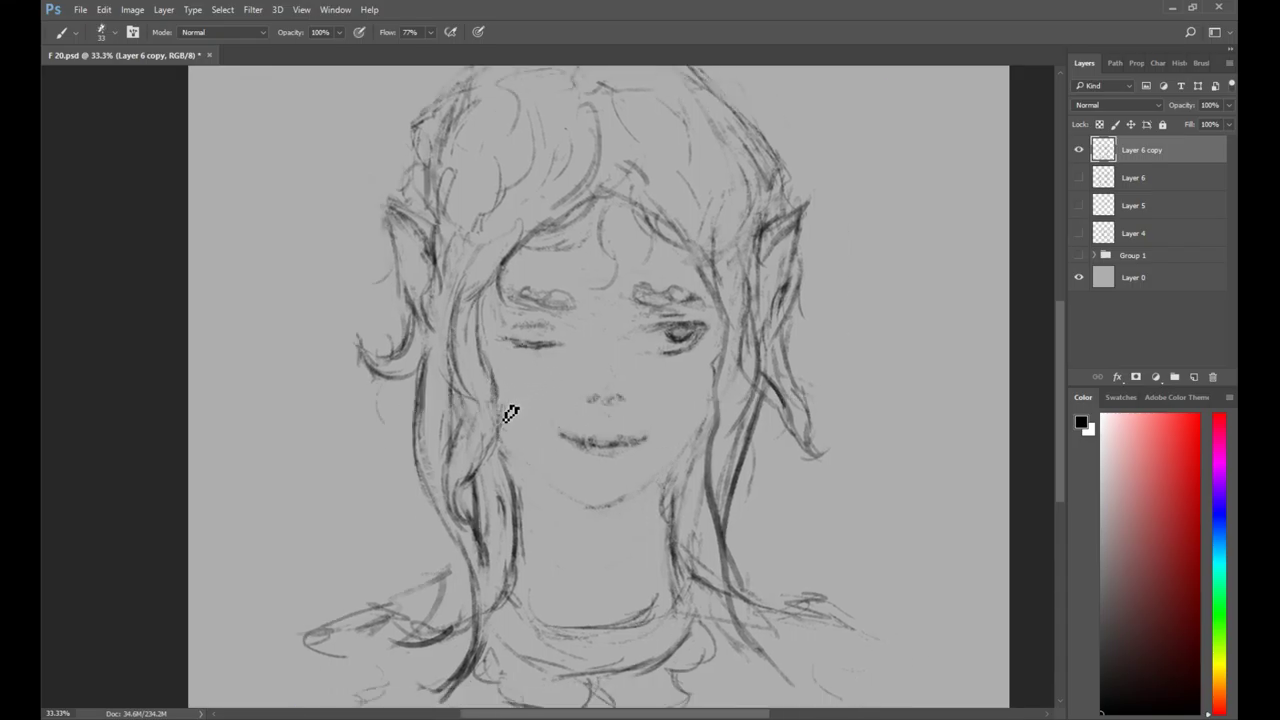
{"action": "scroll", "coordinate": [720, 400], "scroll_direction": "down", "scroll_amount": 1}
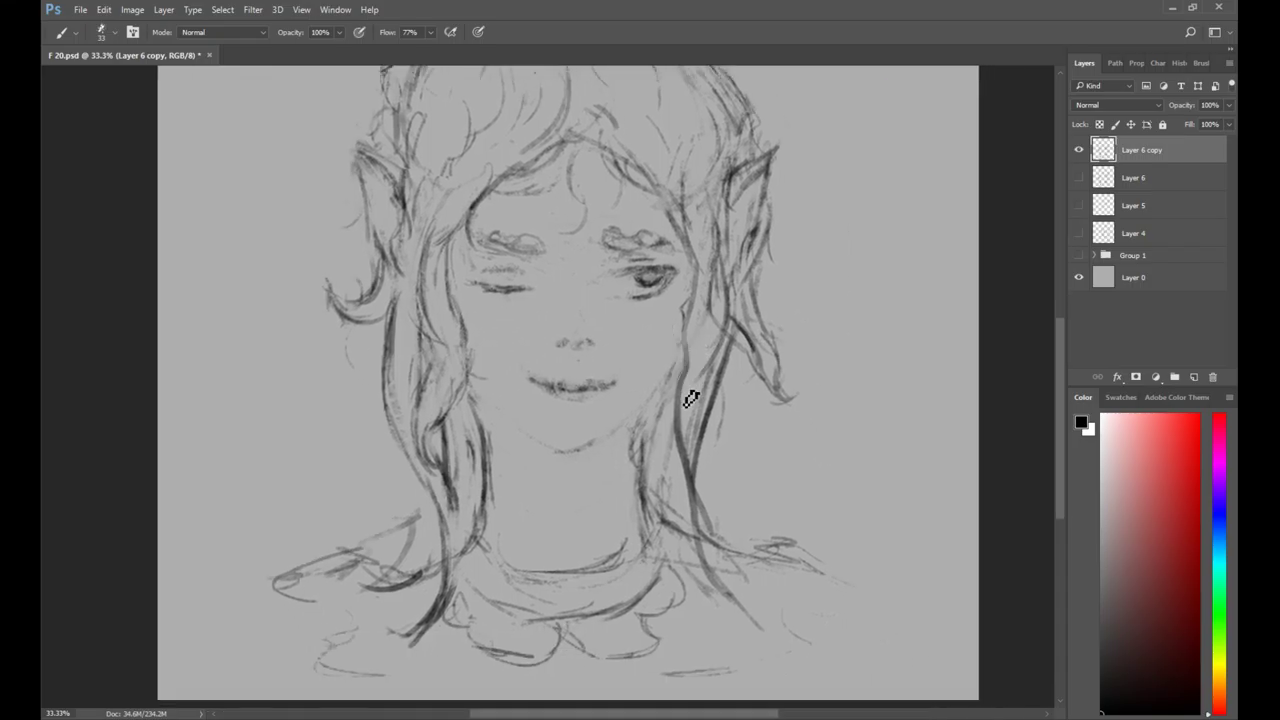
Duplicate the Layer 6 copy sketch layer, hide the original, and prepare the brush for close work on the mouth.
{"action": "key", "text": "z"}
{"action": "left_click", "coordinate": [556, 380]}
{"action": "left_click", "coordinate": [553, 377]}
{"action": "left_click", "coordinate": [553, 377]}
{"action": "key", "text": "ctrl+j"}
{"action": "key", "text": "b"}
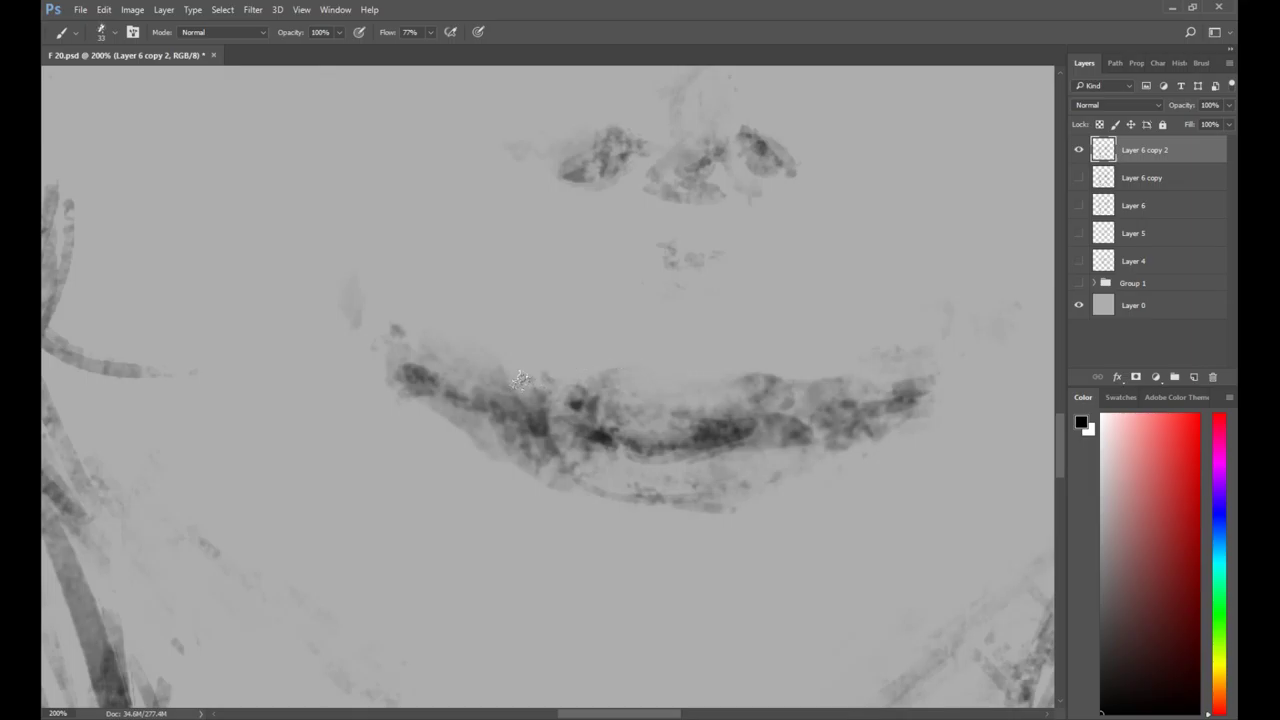
Define the upper lip's edge with a brush reduced to size 22 and darken the mouth corner below the open eye.
{"action": "mouse_move", "coordinate": [572, 375]}
{"action": "left_mouse_down"}
{"action": "mouse_move", "coordinate": [616, 367]}
{"action": "mouse_move", "coordinate": [565, 364]}
{"action": "mouse_move", "coordinate": [666, 385]}
{"action": "left_mouse_up"}
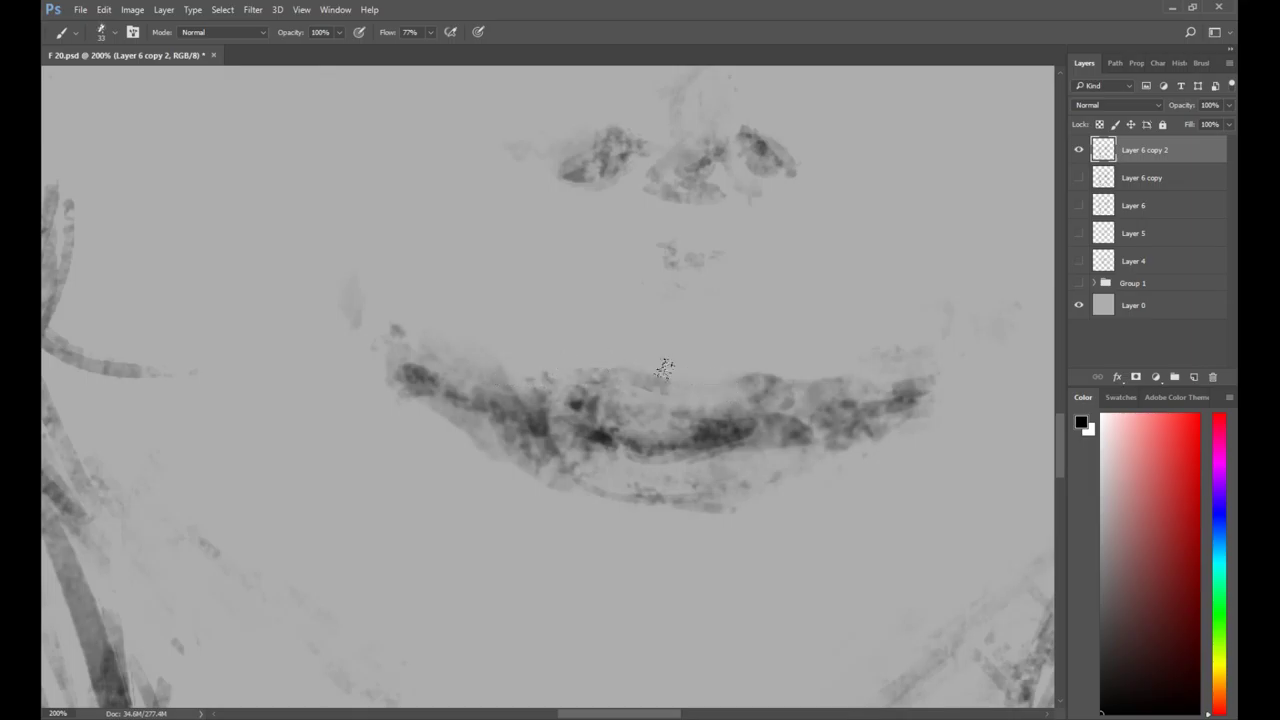
{"action": "left_click_drag", "start_coordinate": [510, 405], "coordinate": [531, 389]}
{"action": "left_click_drag", "start_coordinate": [614, 373], "coordinate": [749, 371]}
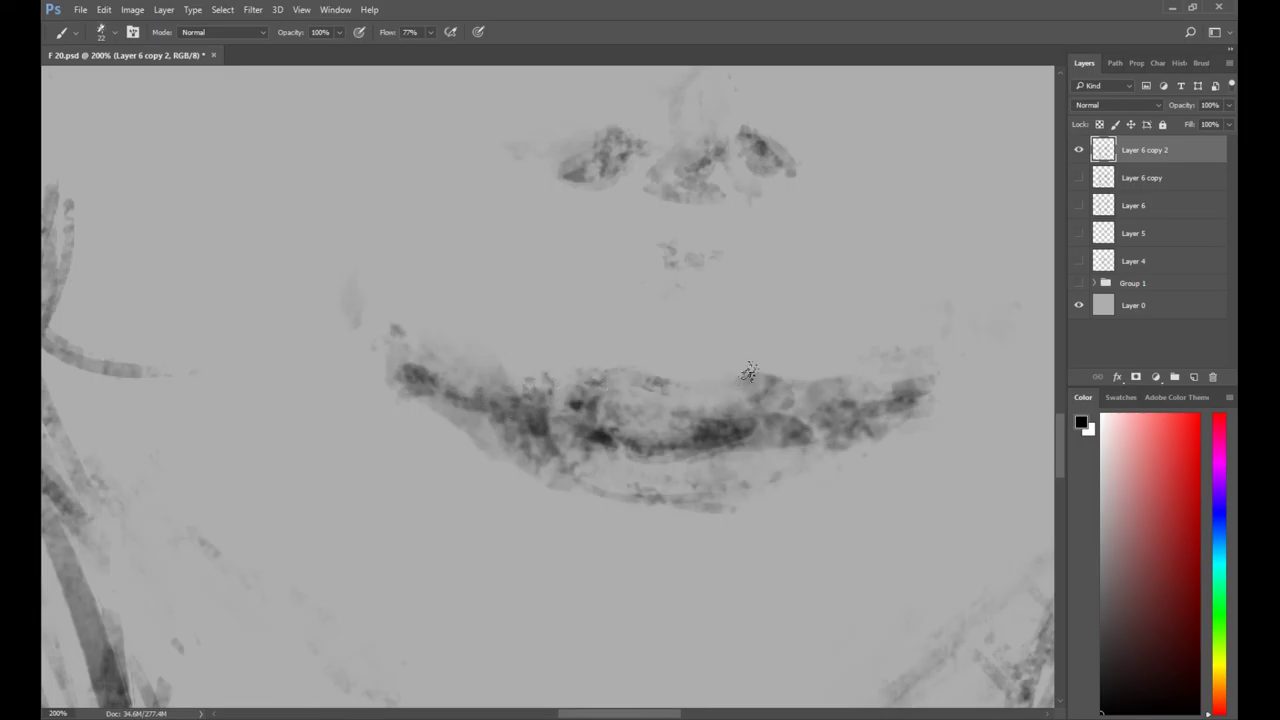
{"action": "key", "text": "e"}
{"action": "key", "text": "b"}
{"action": "mouse_move", "coordinate": [908, 393]}
{"action": "left_mouse_down"}
{"action": "mouse_move", "coordinate": [884, 401]}
{"action": "mouse_move", "coordinate": [922, 390]}
{"action": "mouse_move", "coordinate": [890, 390]}
{"action": "left_mouse_up"}
Erase the rough lower-lip shading and redraw the lower lip's curved bottom contour.
{"action": "left_click_drag", "start_coordinate": [594, 461], "coordinate": [793, 475]}
{"action": "left_click_drag", "start_coordinate": [668, 486], "coordinate": [766, 483]}
{"action": "key", "text": "e"}
{"action": "left_click_drag", "start_coordinate": [504, 434], "coordinate": [548, 476]}
{"action": "key", "text": "b"}
{"action": "mouse_move", "coordinate": [617, 500]}
{"action": "left_mouse_down"}
{"action": "mouse_move", "coordinate": [710, 496]}
{"action": "mouse_move", "coordinate": [776, 474]}
{"action": "left_mouse_up"}
{"action": "key", "text": "e"}
{"action": "key", "text": "b"}
{"action": "left_click_drag", "start_coordinate": [656, 494], "coordinate": [776, 478]}
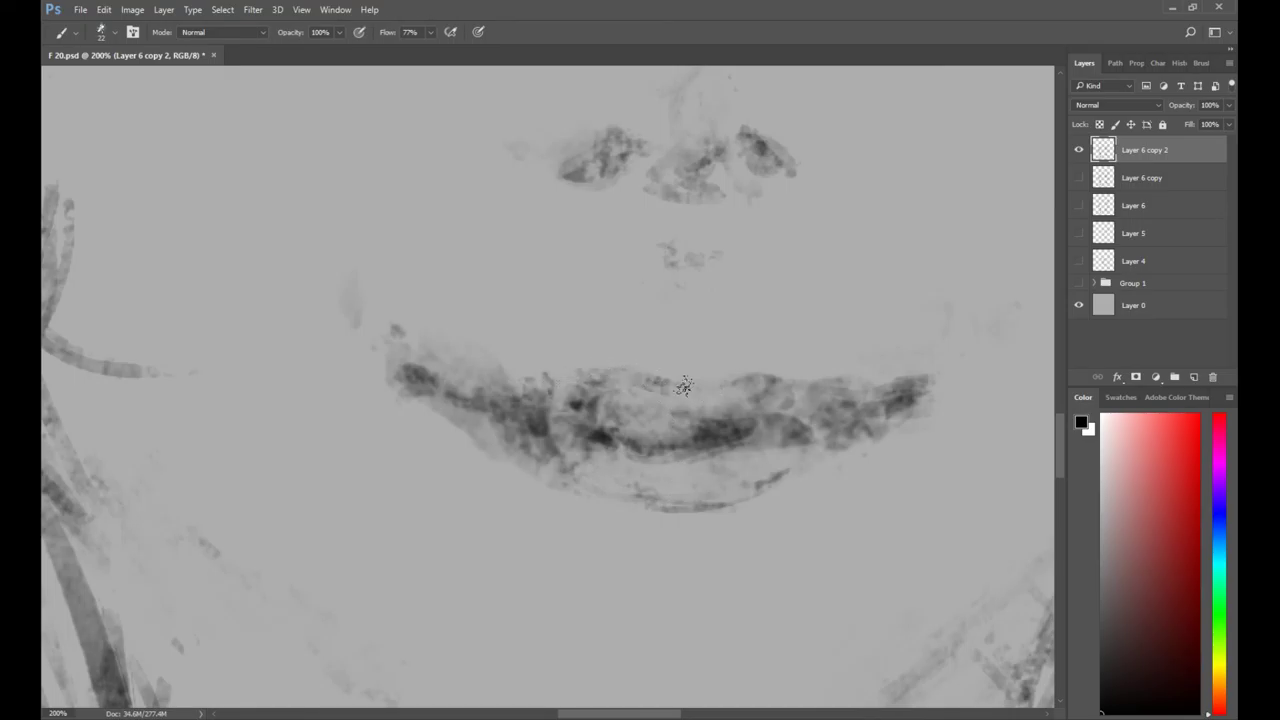
{"action": "left_click_drag", "start_coordinate": [633, 487], "coordinate": [781, 478]}
Clean up and re-darken the mouth corner on the winking-eye side.
{"action": "key", "text": "e"}
{"action": "left_click_drag", "start_coordinate": [416, 390], "coordinate": [404, 368]}
{"action": "key", "text": "b"}
{"action": "left_click", "coordinate": [412, 374]}
Thin and redraw the parting line between the lips, erasing excess shading around its center.
{"action": "left_click_drag", "start_coordinate": [640, 436], "coordinate": [704, 438]}
{"action": "key", "text": "e"}
{"action": "key", "text": "b"}
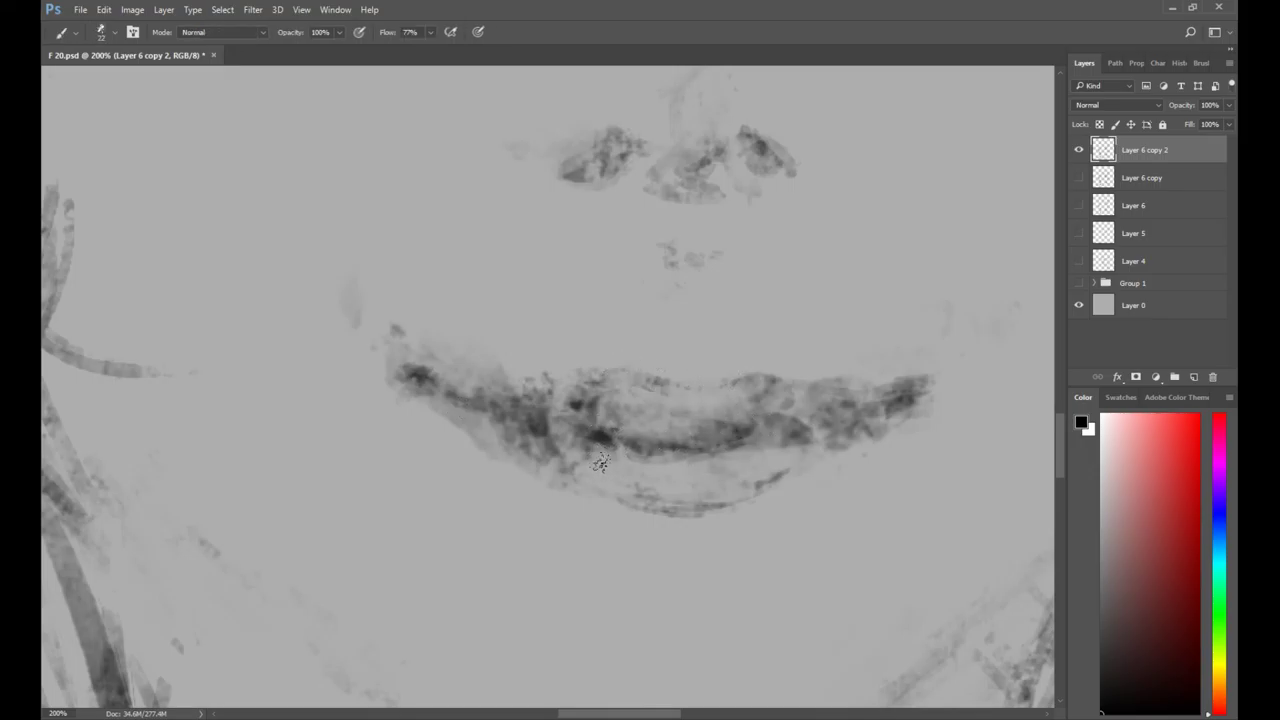
{"action": "key", "text": "e"}
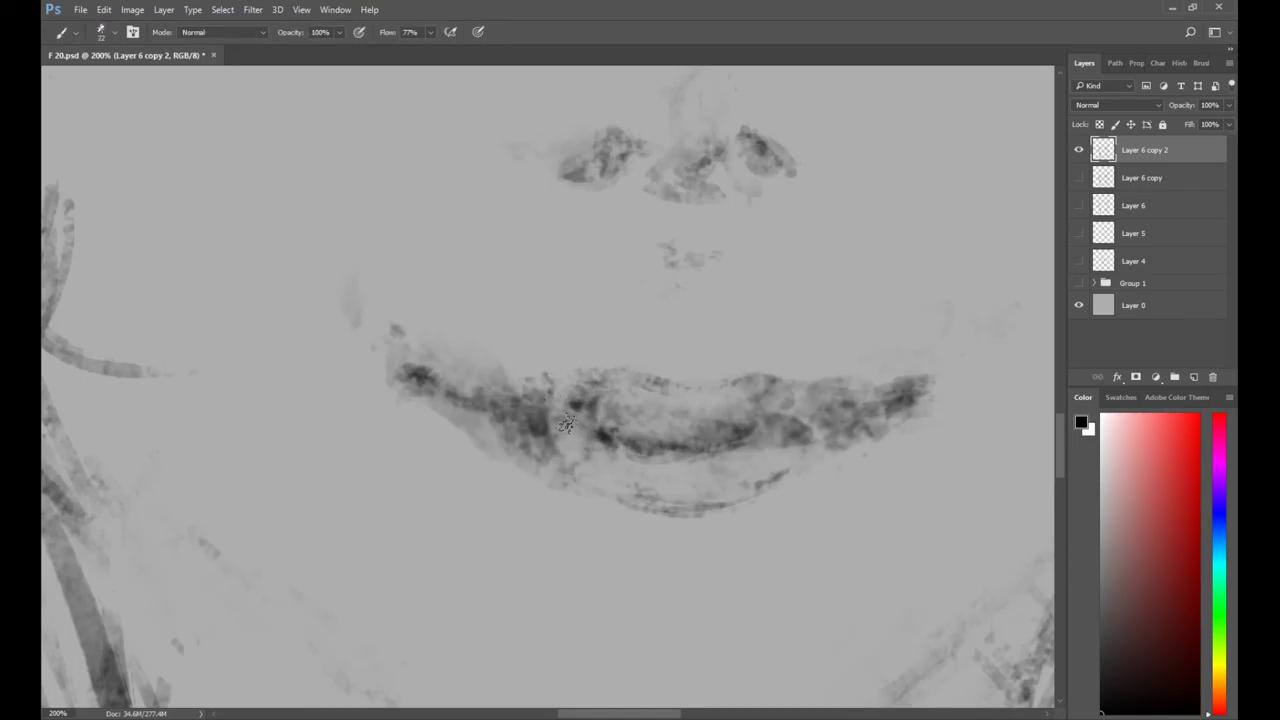
{"action": "key", "text": "b"}
{"action": "left_click_drag", "start_coordinate": [728, 443], "coordinate": [755, 424]}
{"action": "mouse_move", "coordinate": [620, 428]}
{"action": "left_mouse_down"}
{"action": "mouse_move", "coordinate": [747, 429]}
{"action": "mouse_move", "coordinate": [630, 417]}
{"action": "mouse_move", "coordinate": [707, 429]}
{"action": "mouse_move", "coordinate": [600, 391]}
{"action": "mouse_move", "coordinate": [634, 397]}
{"action": "mouse_move", "coordinate": [615, 423]}
{"action": "mouse_move", "coordinate": [700, 443]}
{"action": "left_mouse_up"}
{"action": "key", "text": "e"}
{"action": "key", "text": "b"}
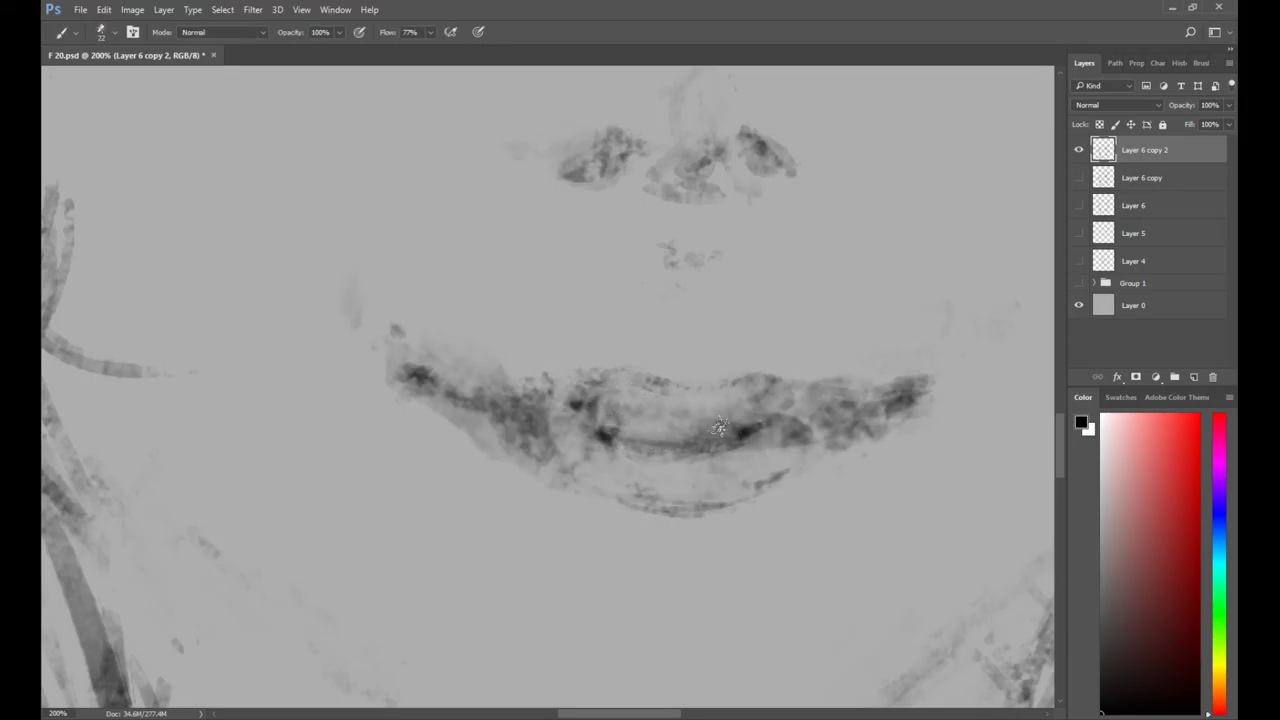